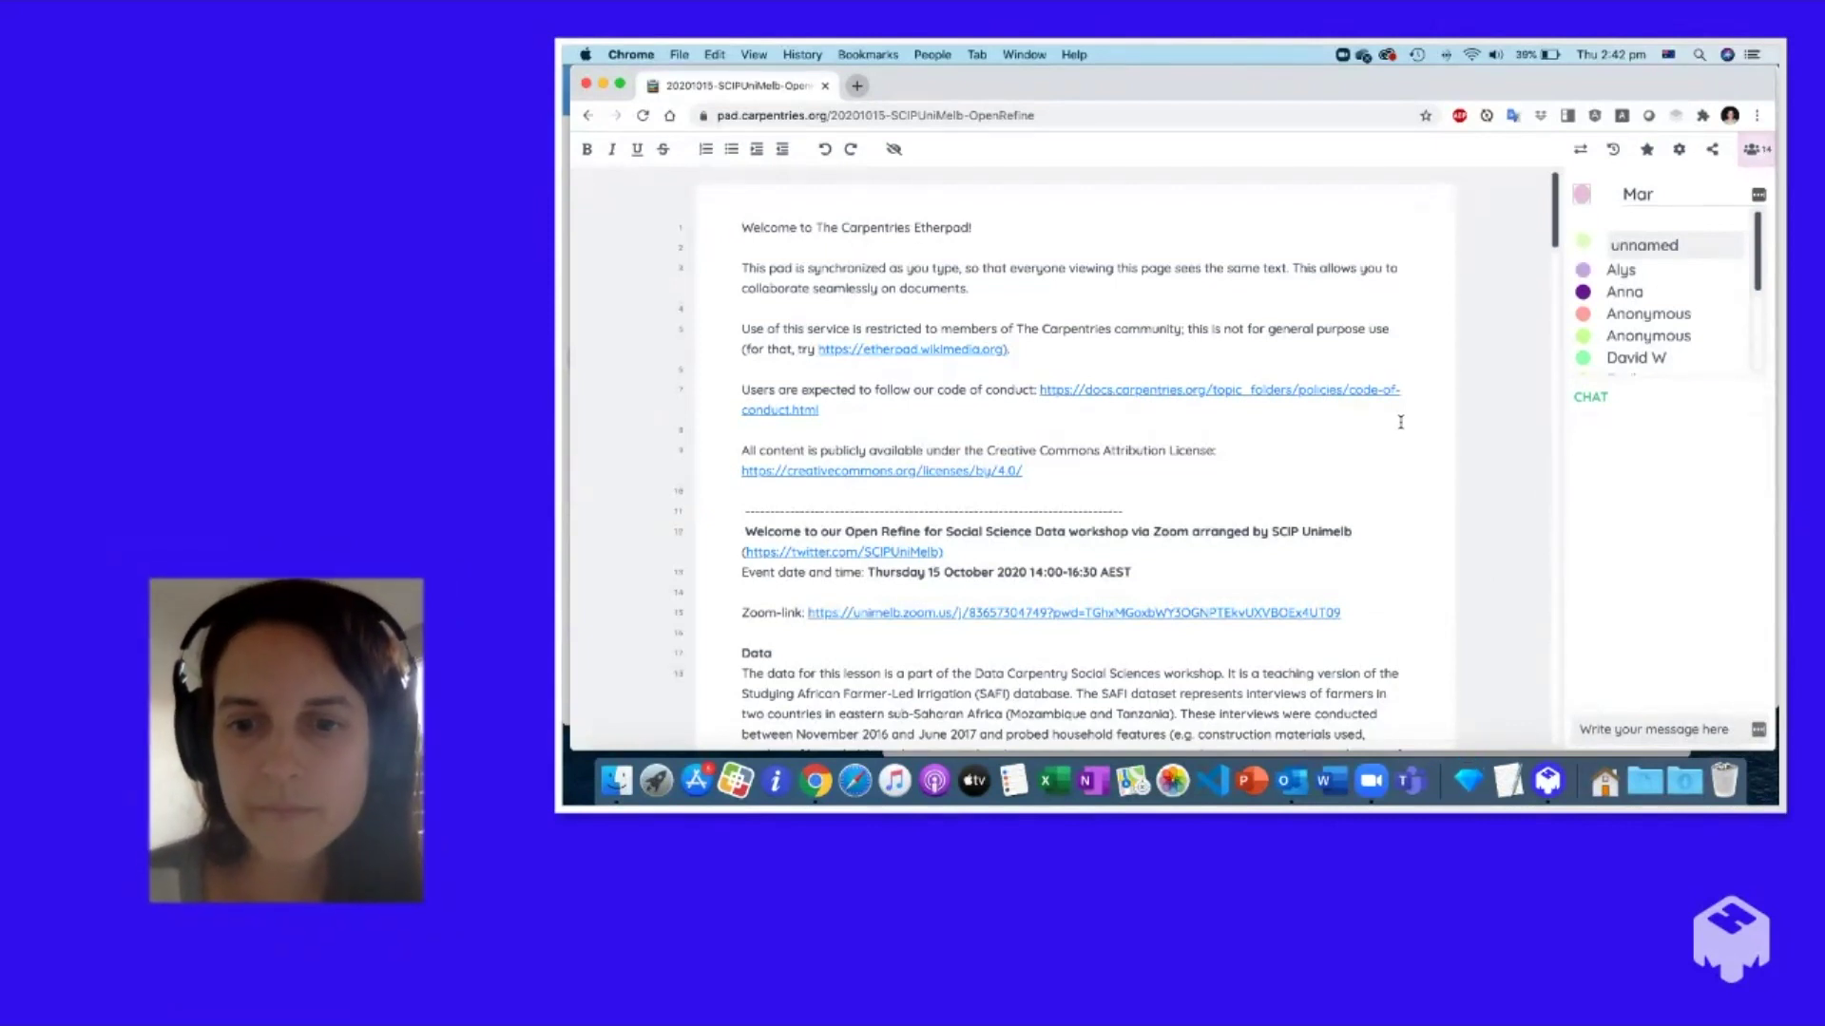
# - Launch OpenRefine and switch the mmhmm presentation to slide 1
pyautogui.click(1470, 783)
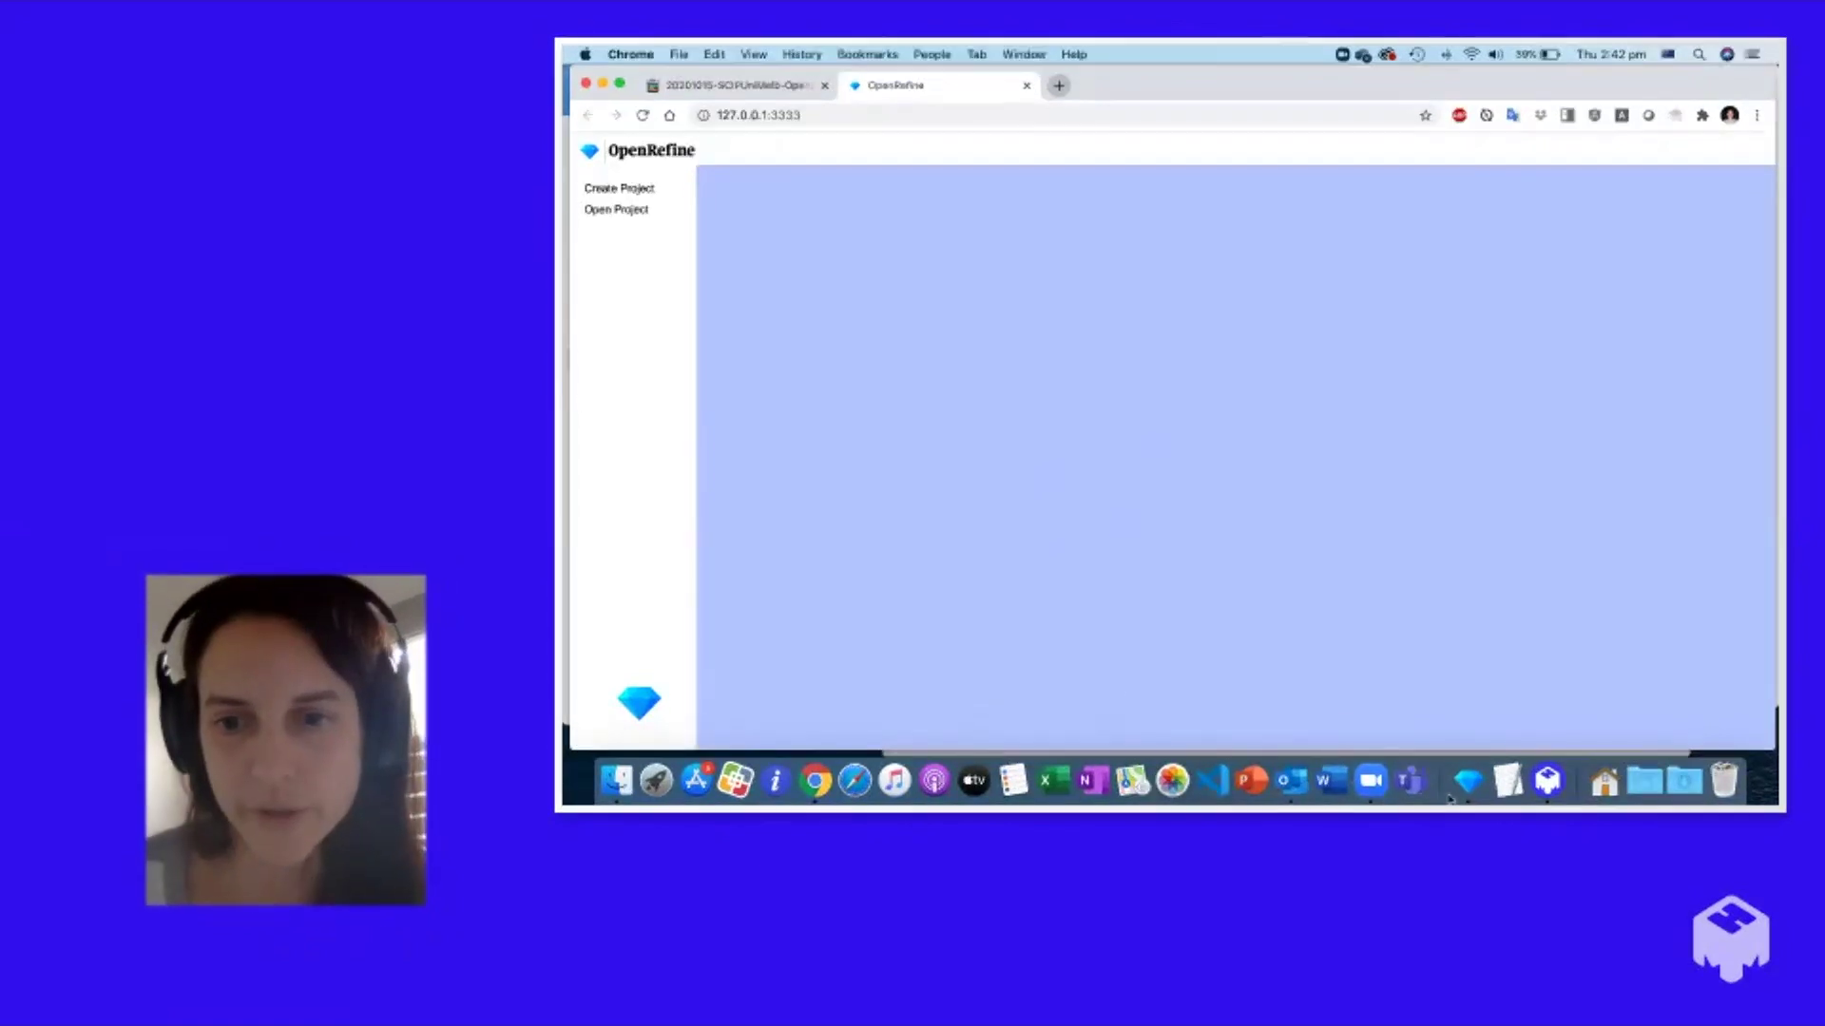
pyautogui.click(1547, 781)
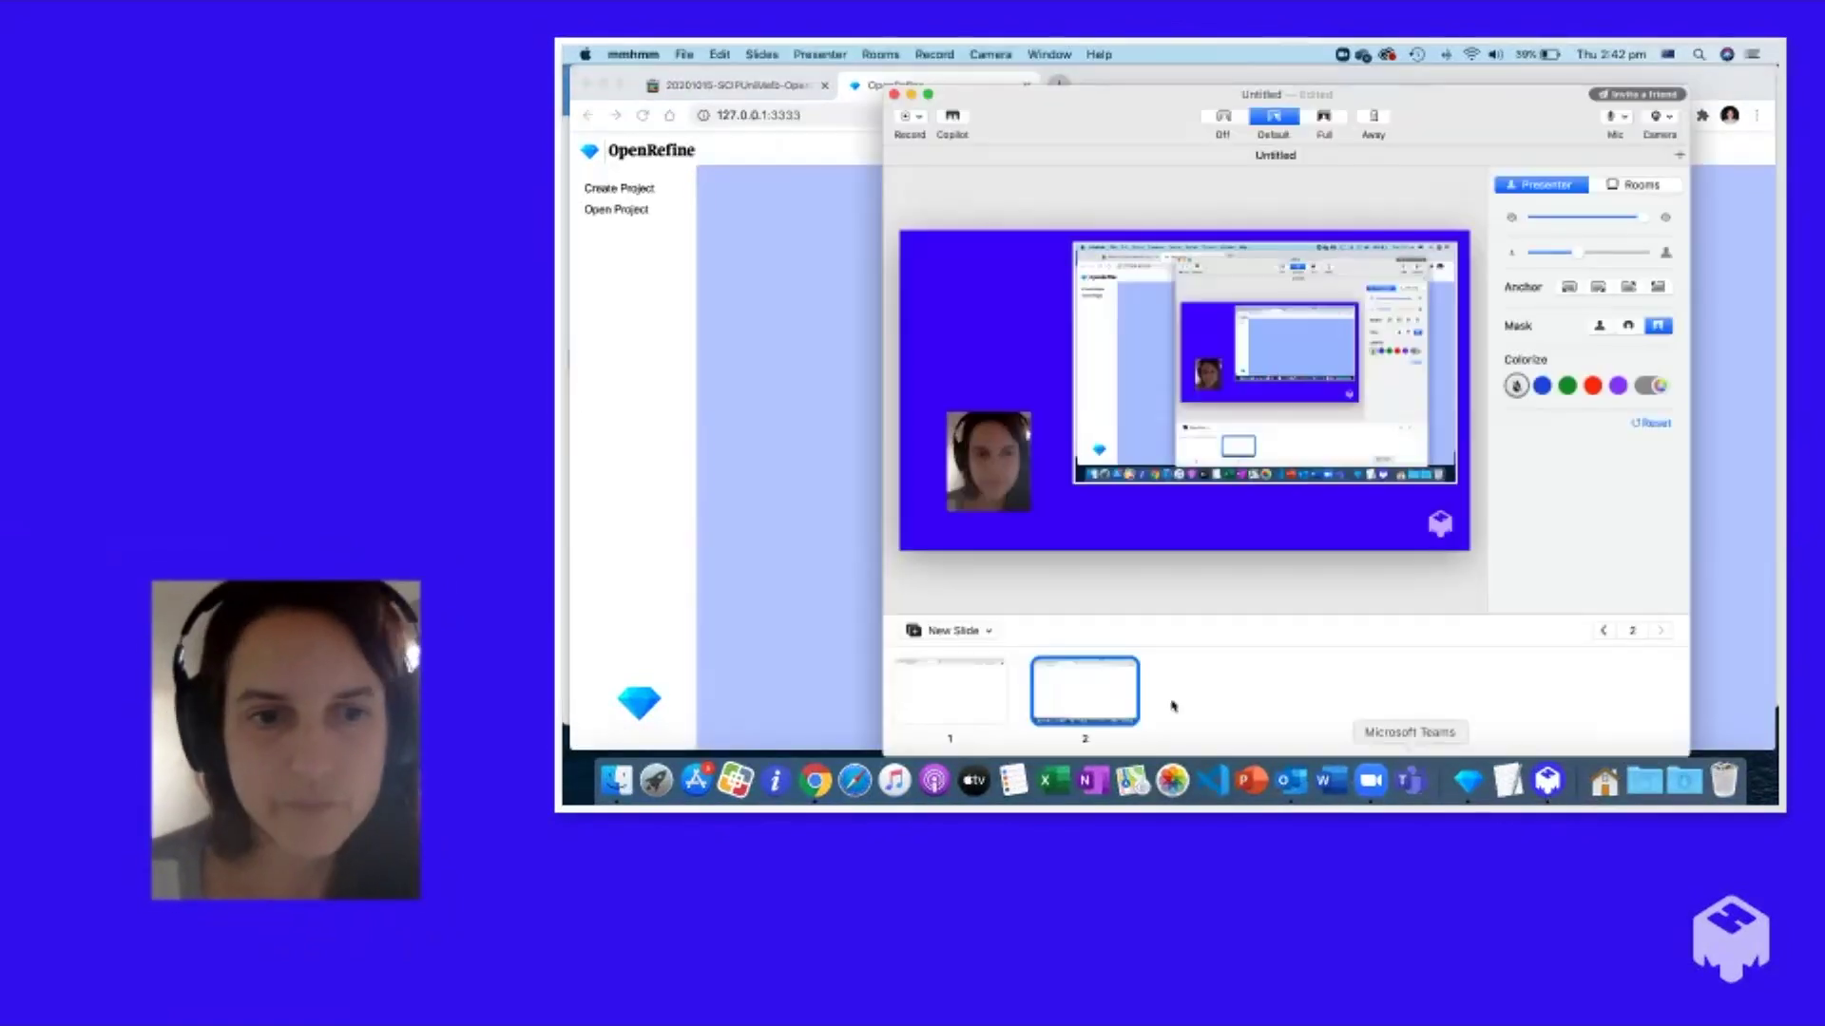
pyautogui.click(960, 693)
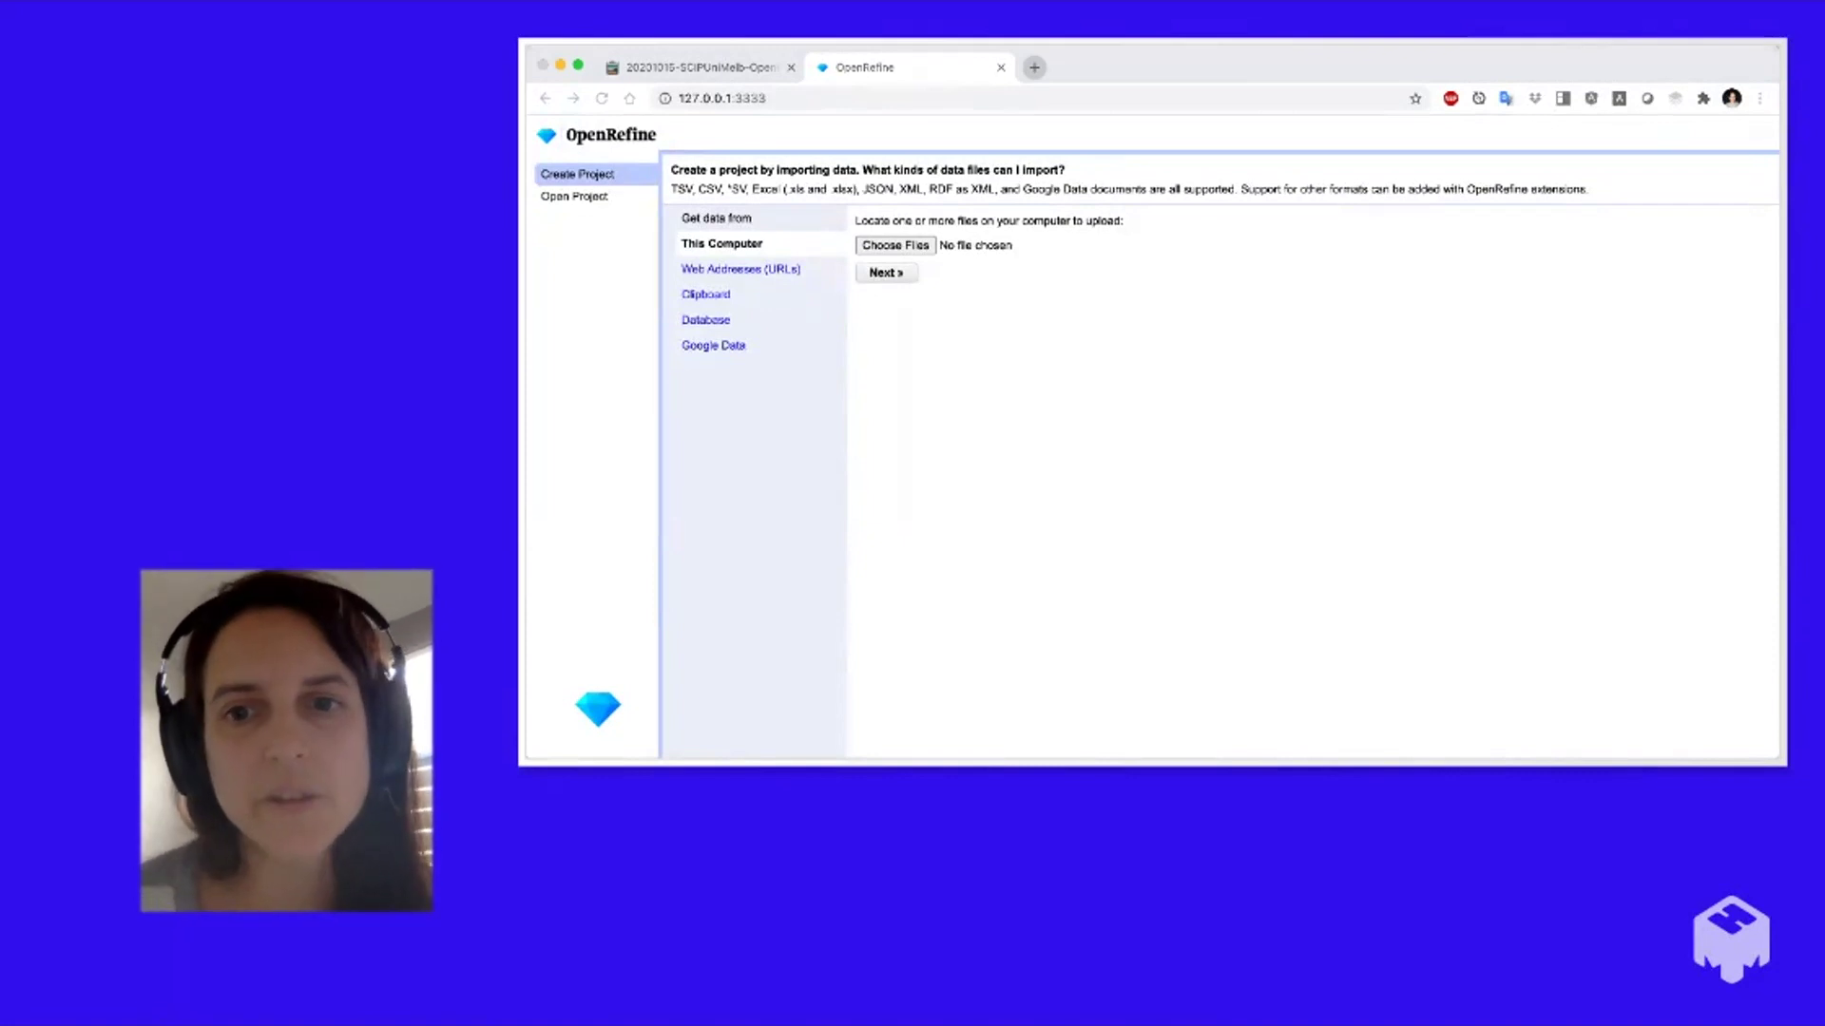
# - Upload SAFI_openrefine.csv from this computer and review its parsing preview and options
pyautogui.press('Return')
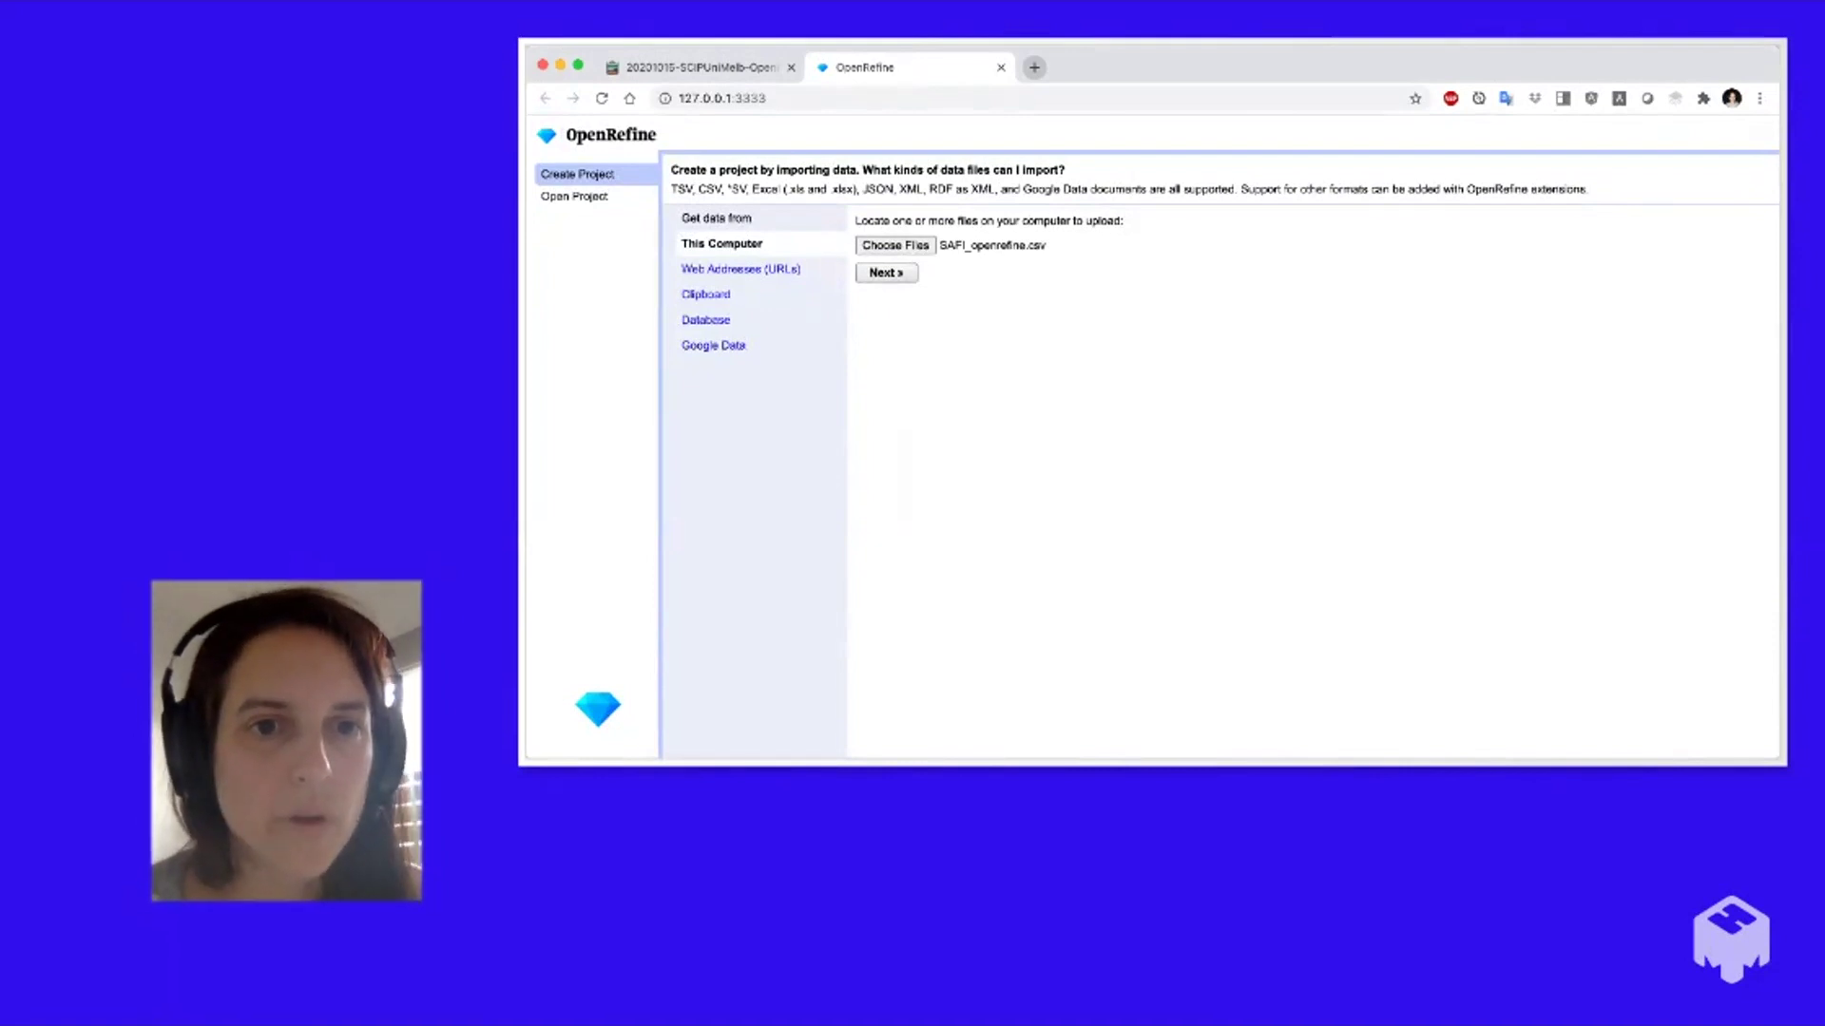
pyautogui.click(886, 273)
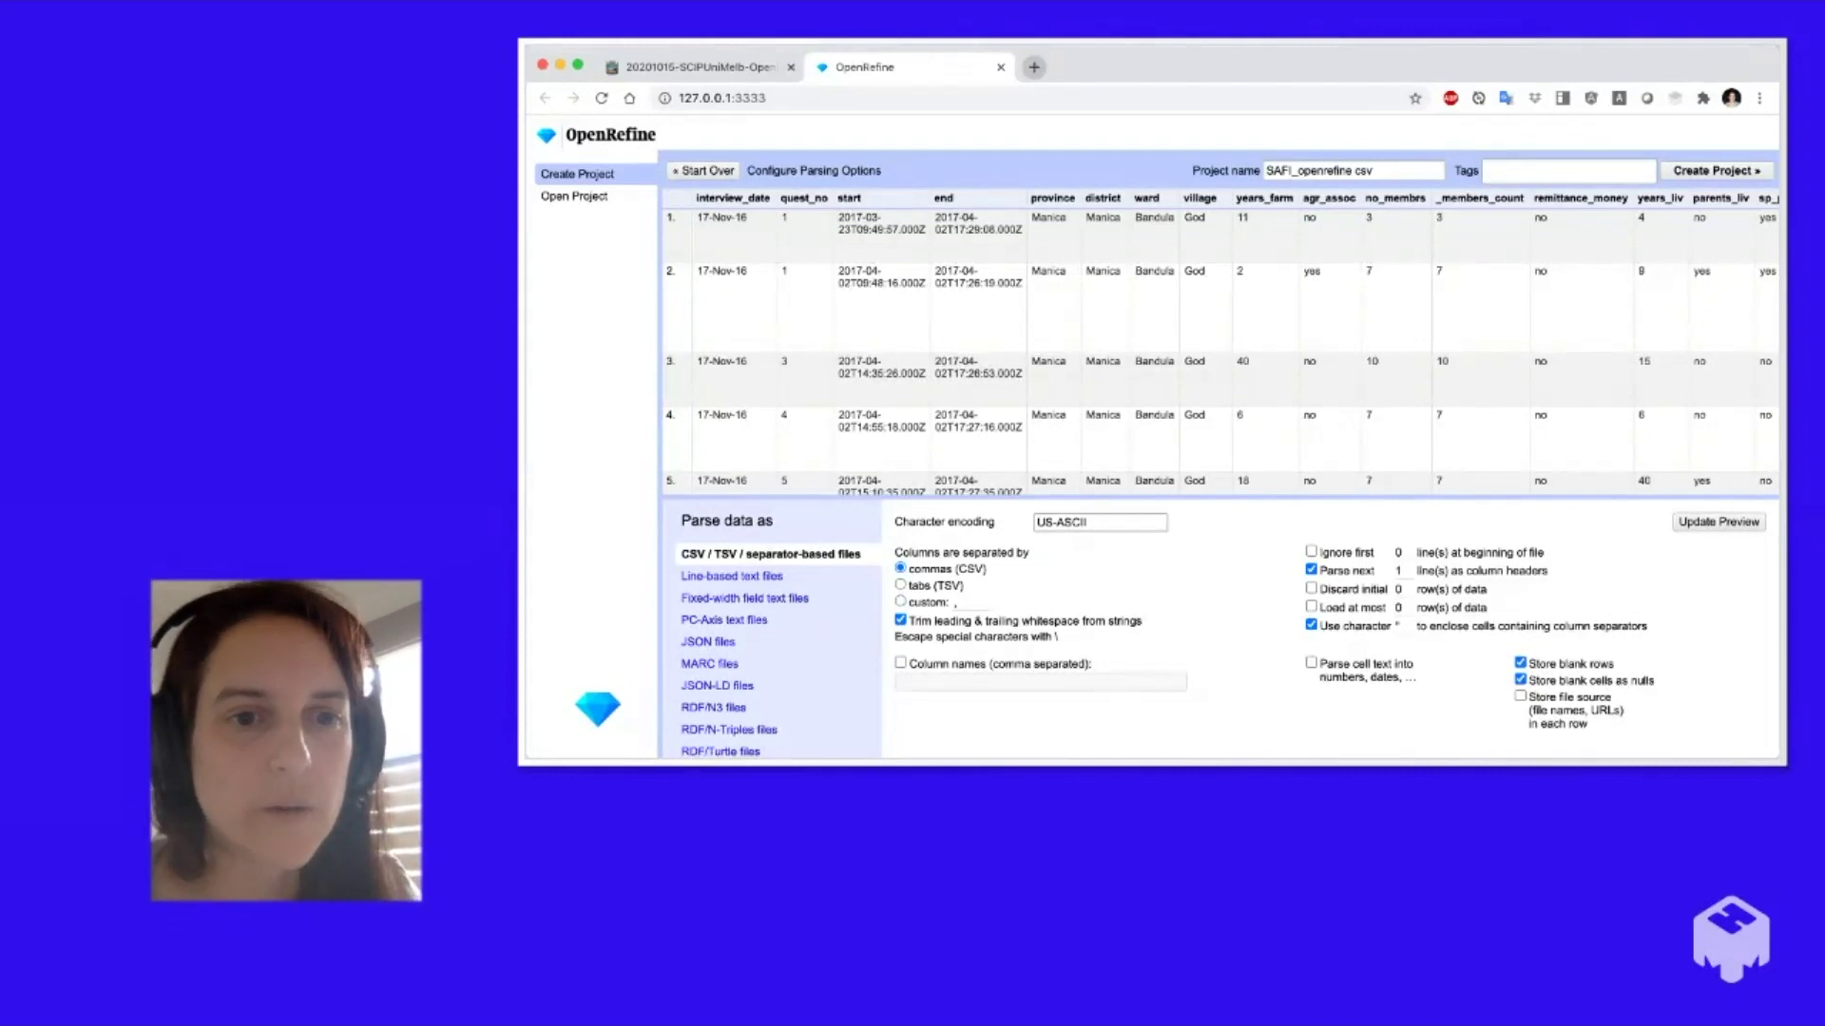
pyautogui.scroll(-3, 1221, 628)
pyautogui.scroll(3, 1221, 628)
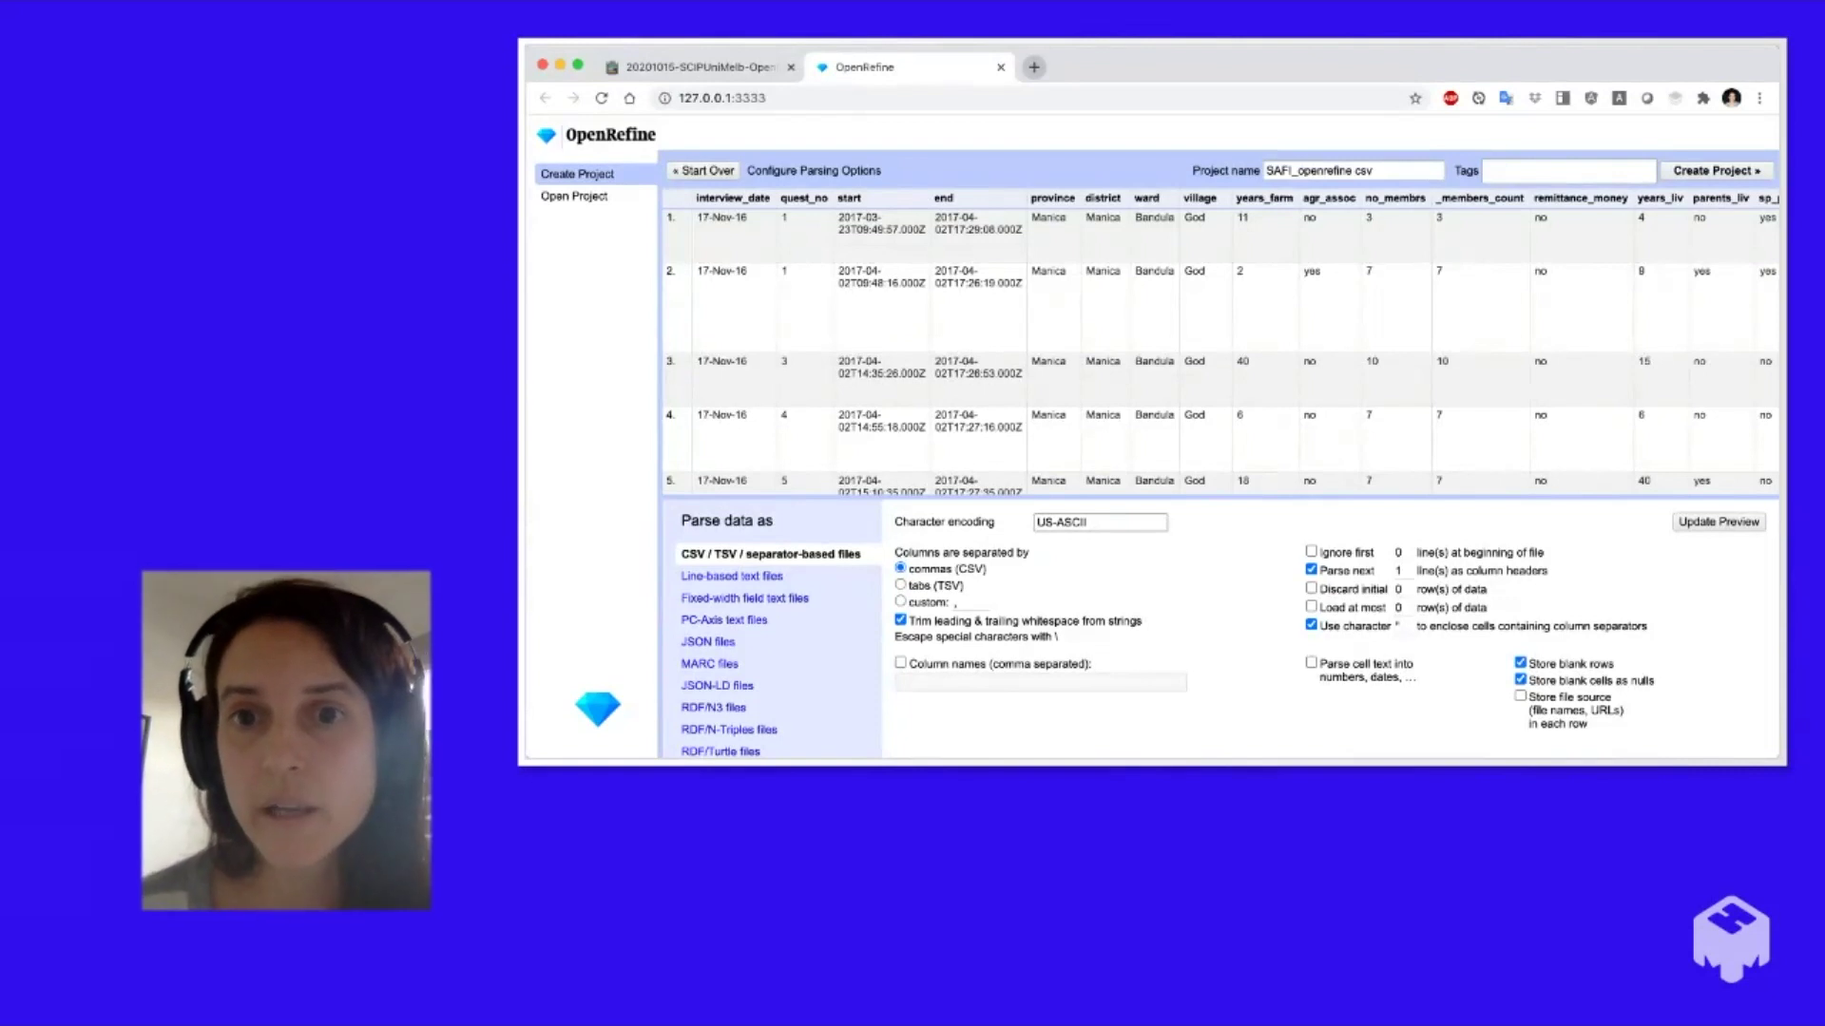
# - Shorten the project name to SAFI_openrefine and create the project with the current parsing options
pyautogui.click(1373, 170)
pyautogui.press('BackSpace')
pyautogui.press('BackSpace')
pyautogui.press('BackSpace')
pyautogui.press('BackSpace')
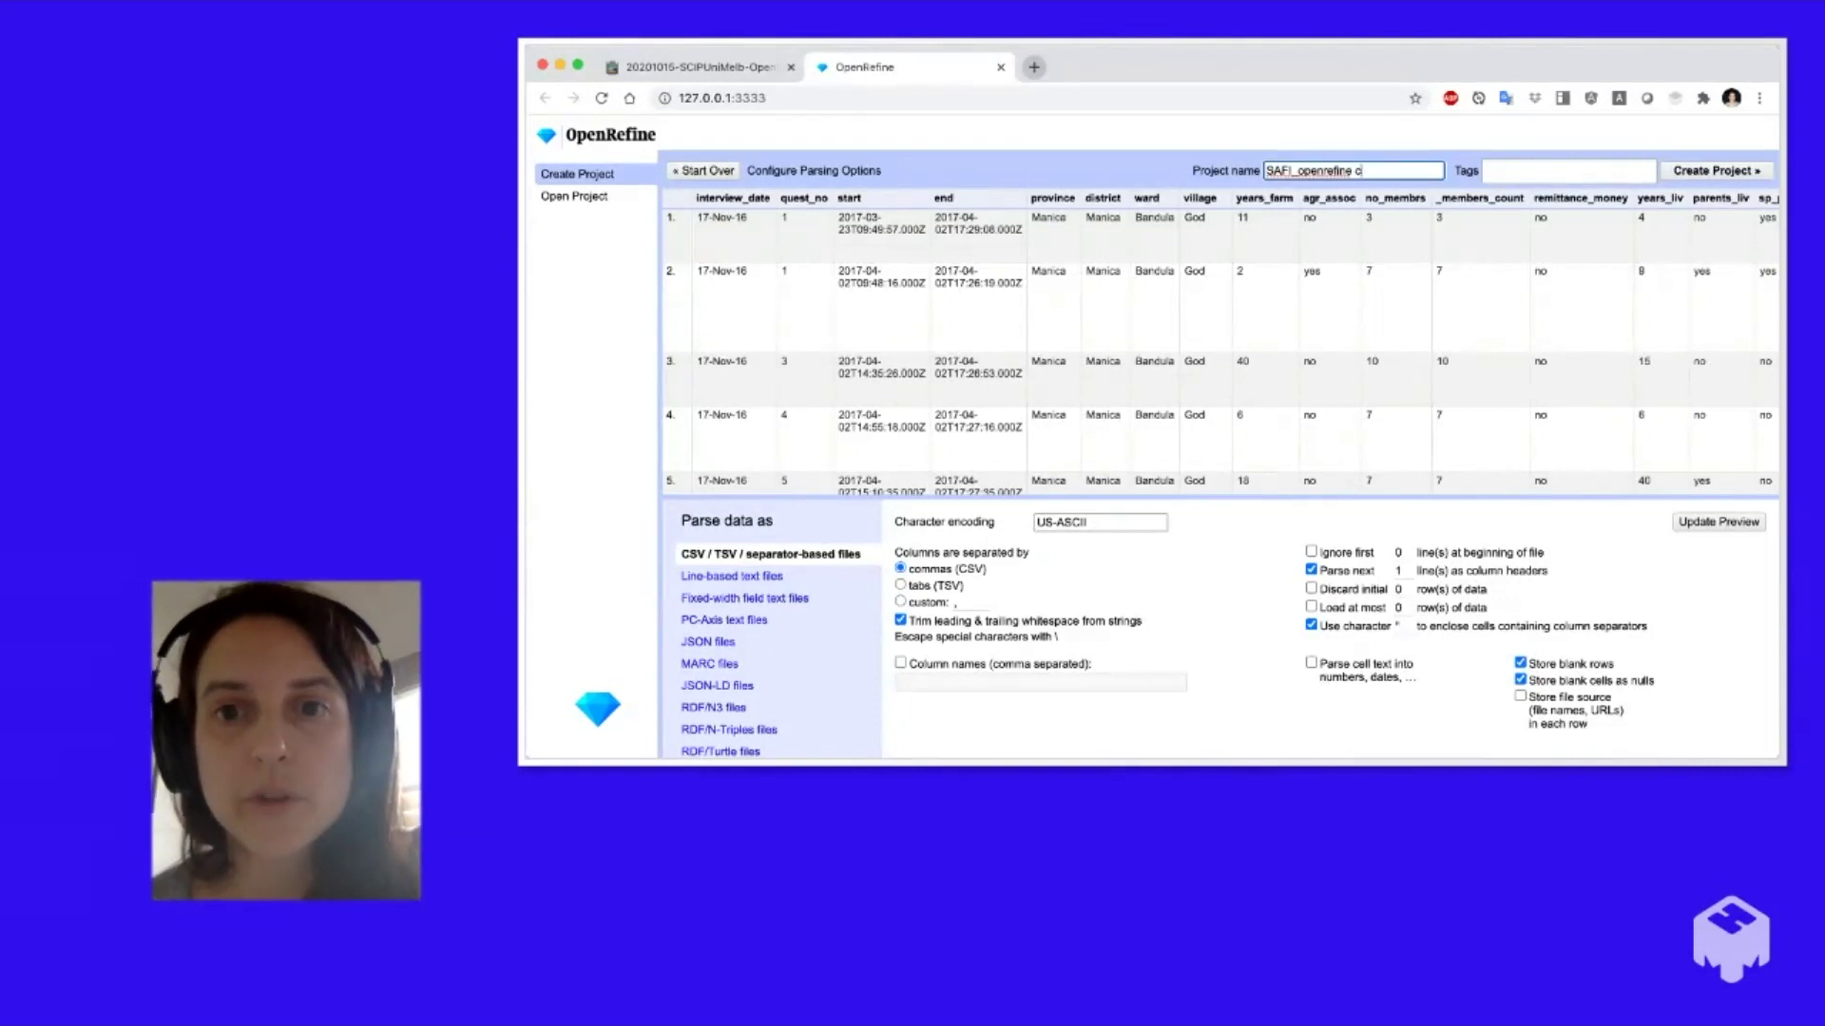
pyautogui.click(1717, 170)
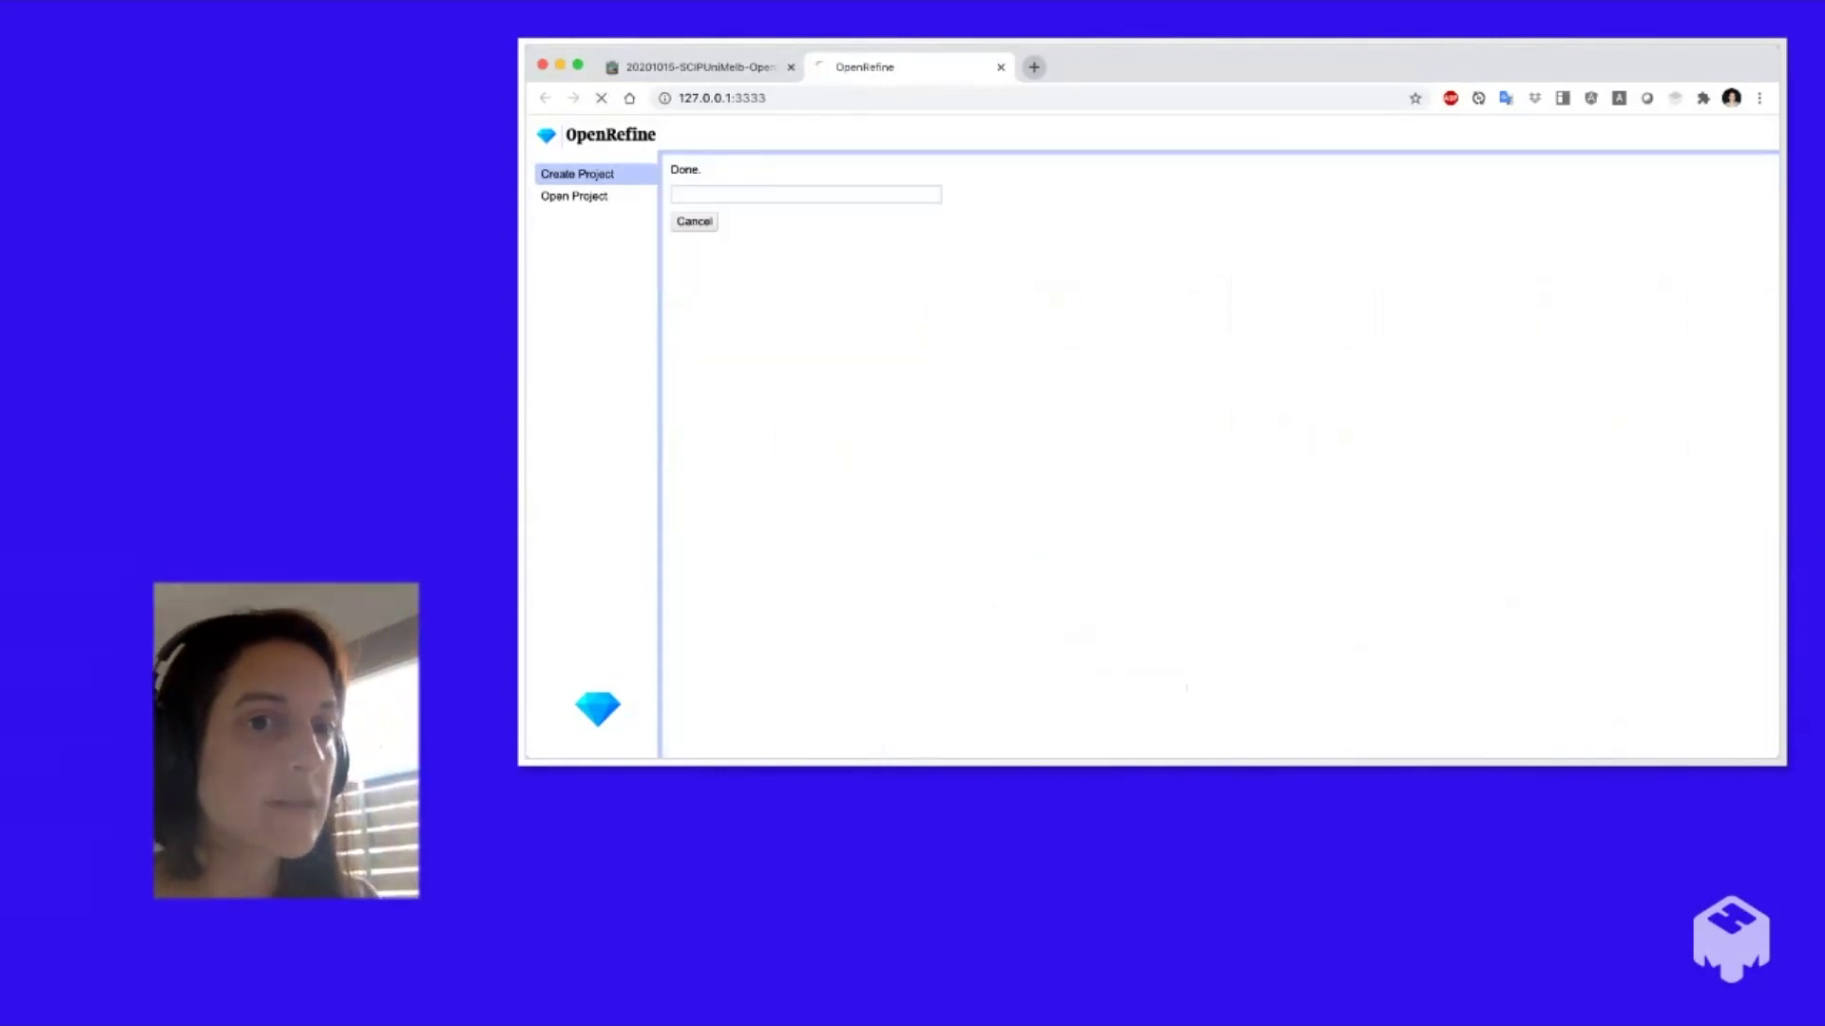
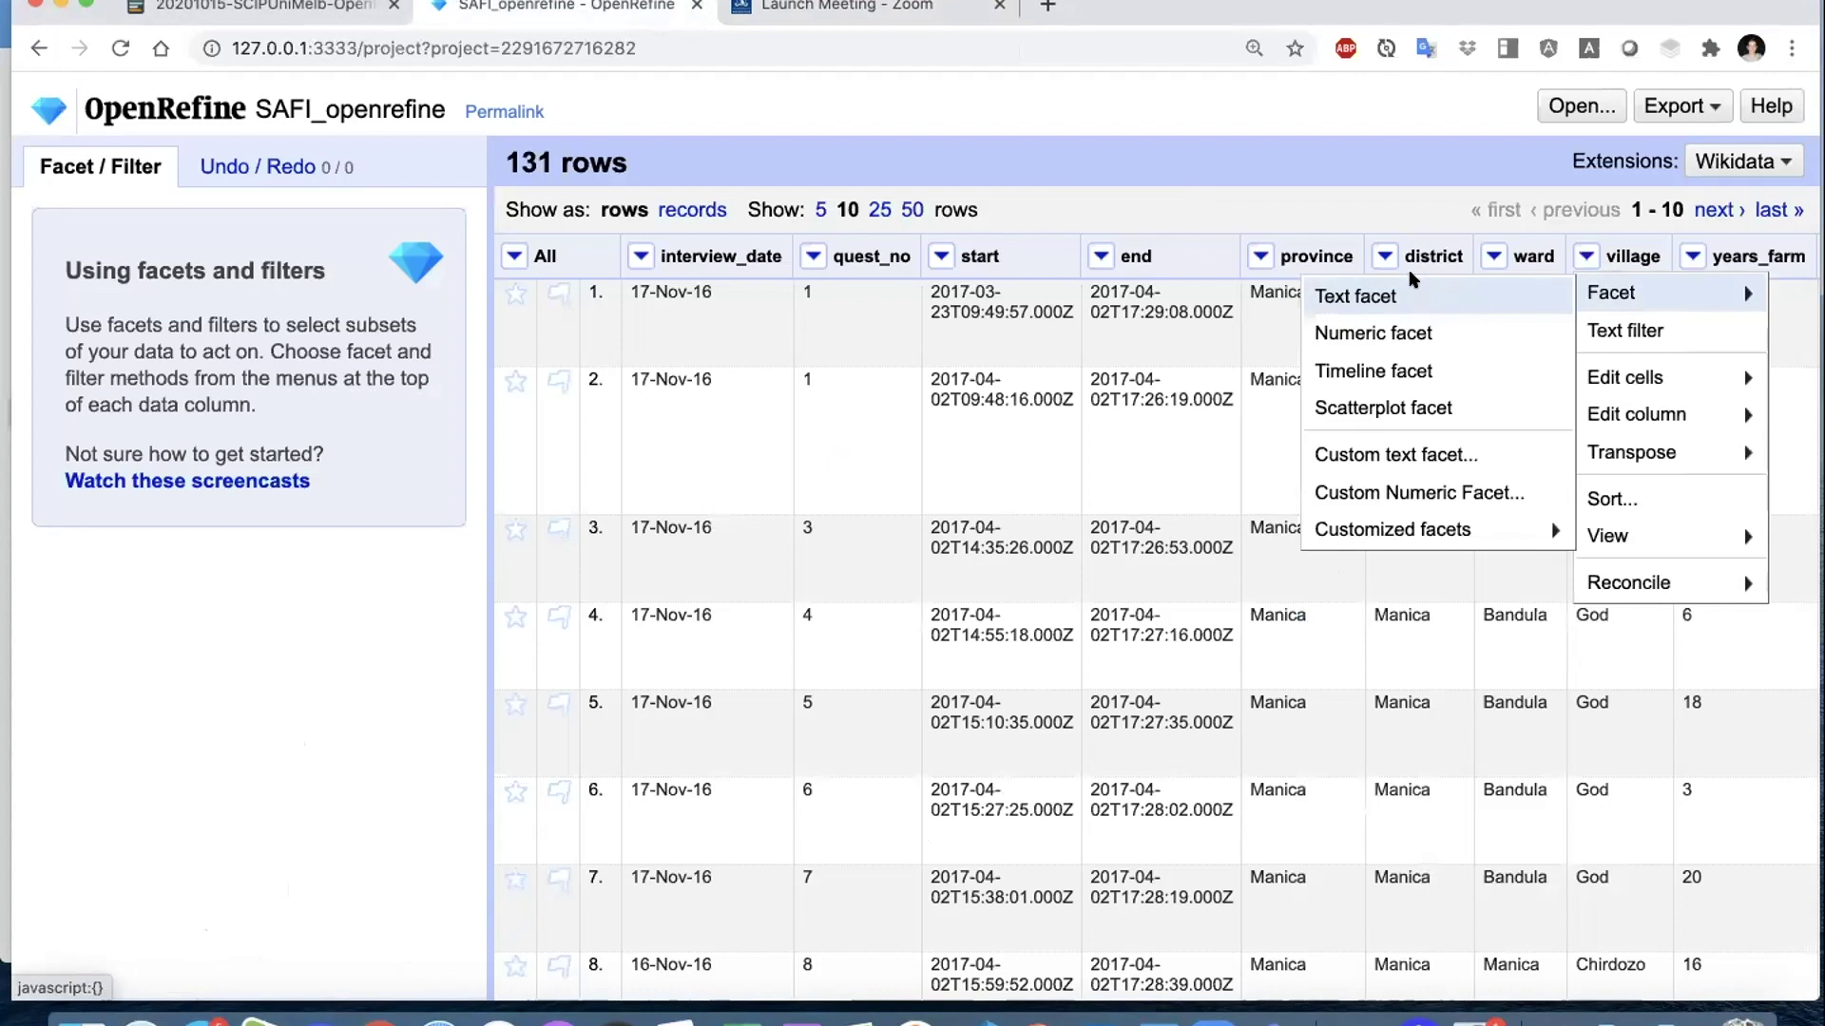
# - Add a text facet on the village column and sort its choices by count
pyautogui.click(1582, 254)
pyautogui.click(1583, 255)
pyautogui.moveTo(1615, 292)
pyautogui.click(1378, 295)
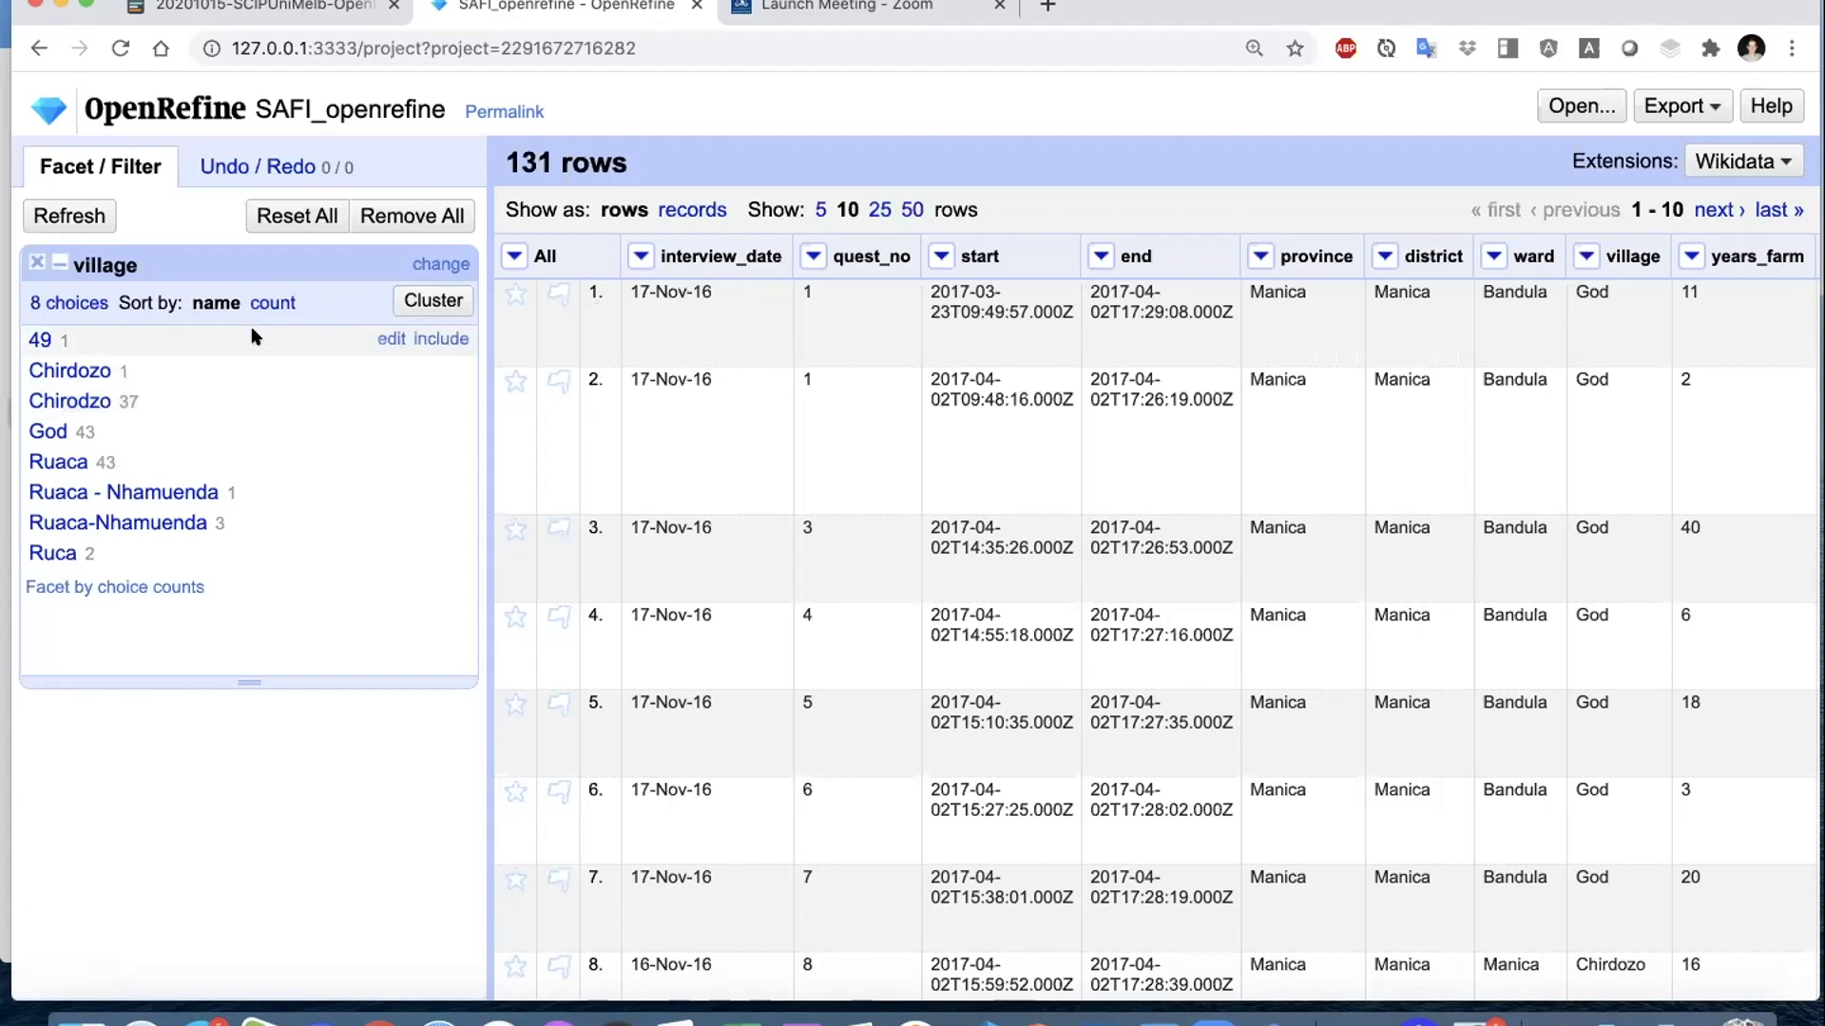
pyautogui.click(273, 302)
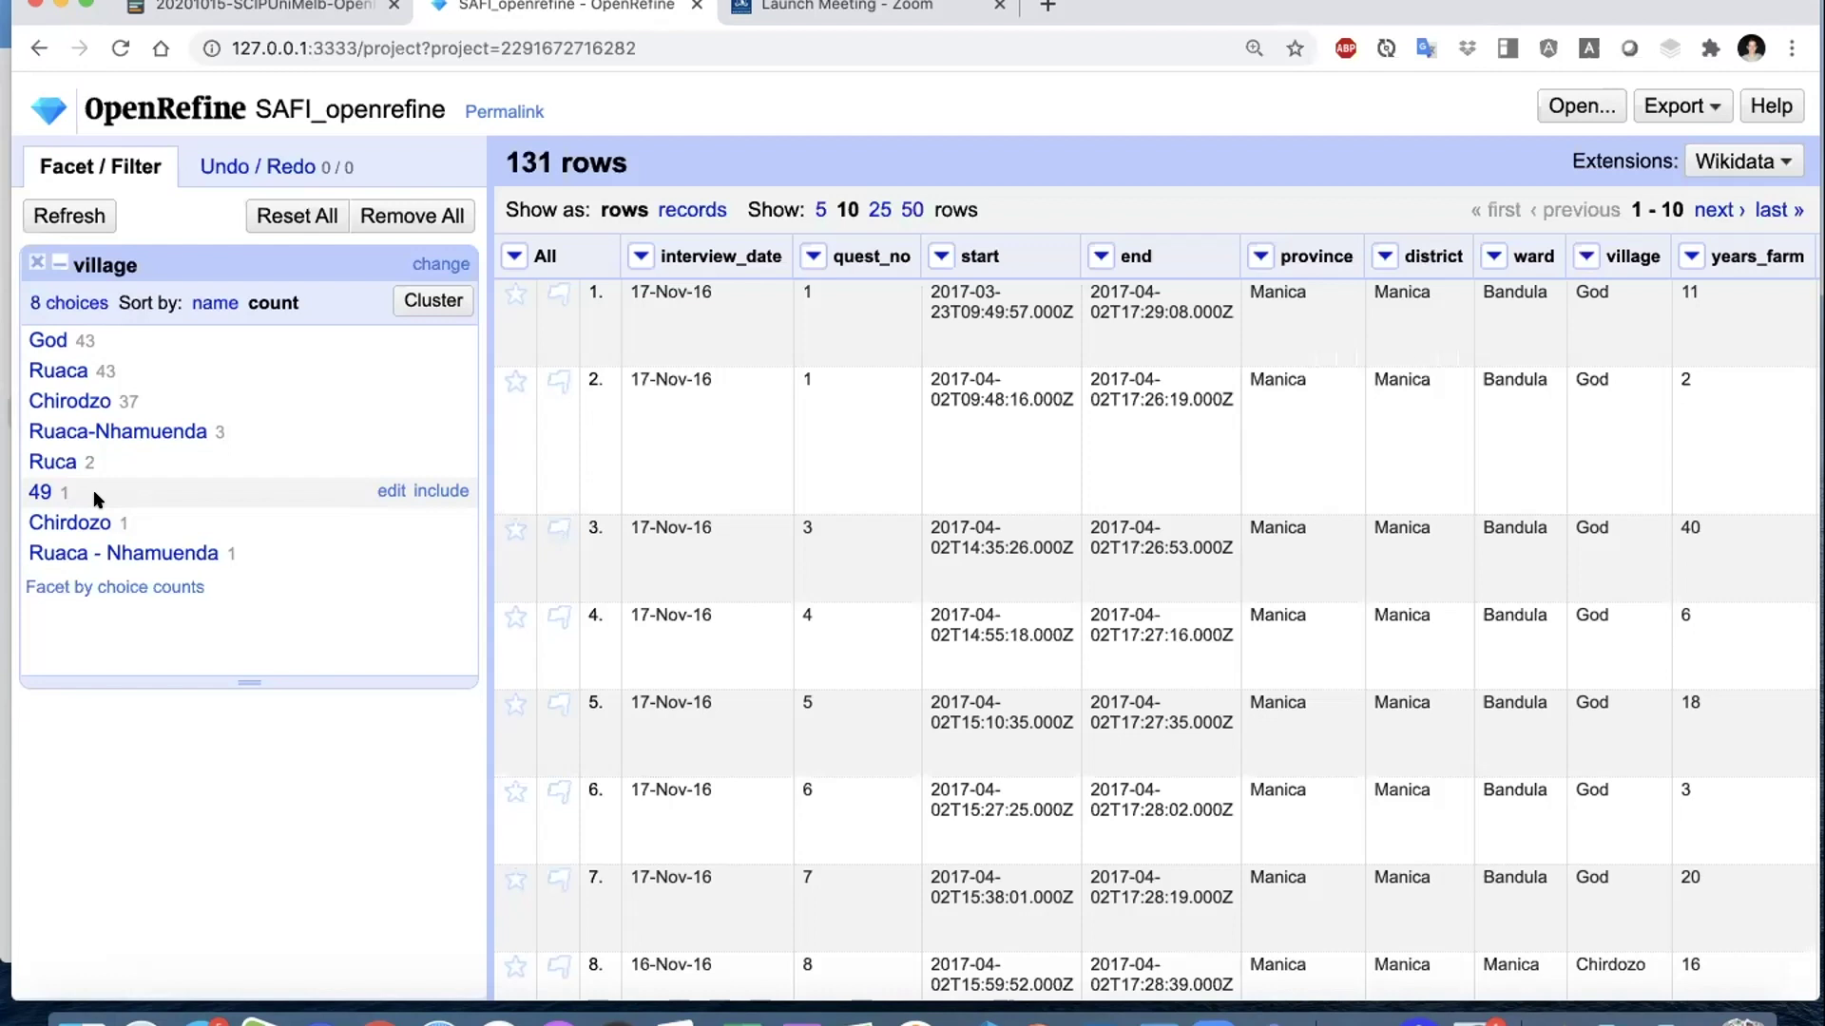
# - Open clustering for the village facet and look for clusters with key collision and the ngram-fingerprint keying function
pyautogui.click(426, 302)
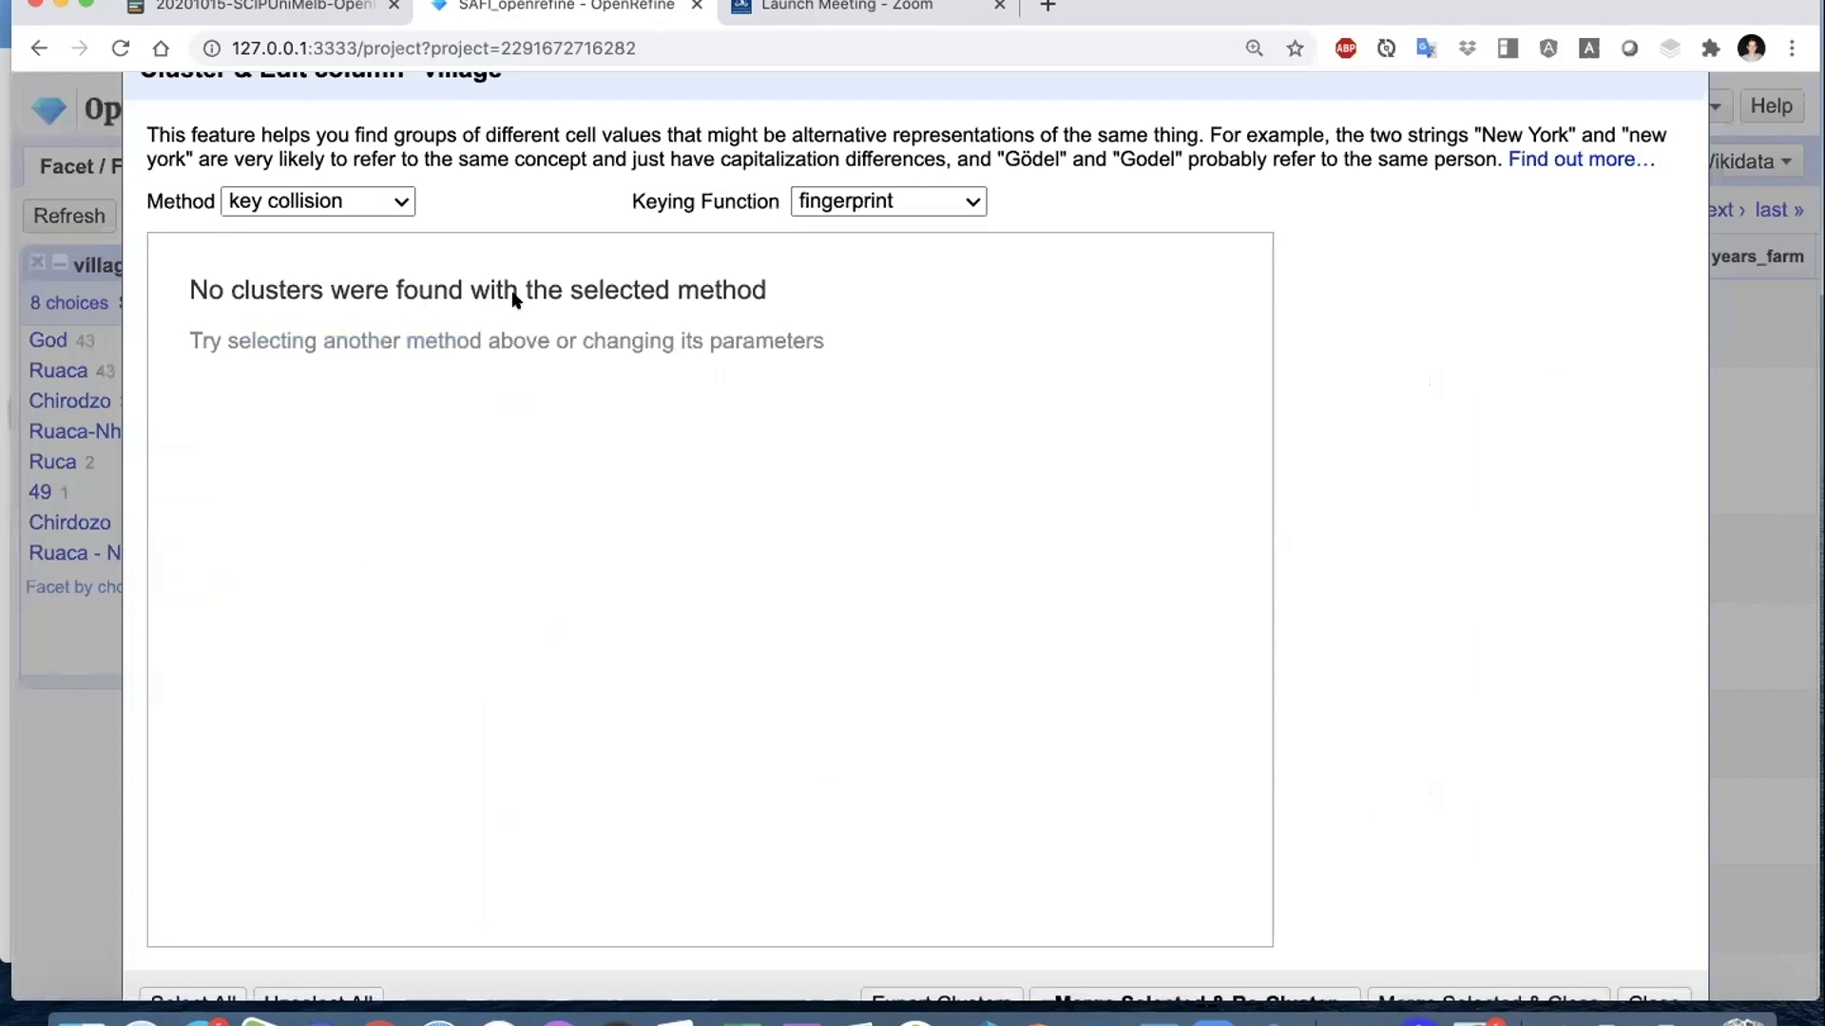
pyautogui.click(376, 203)
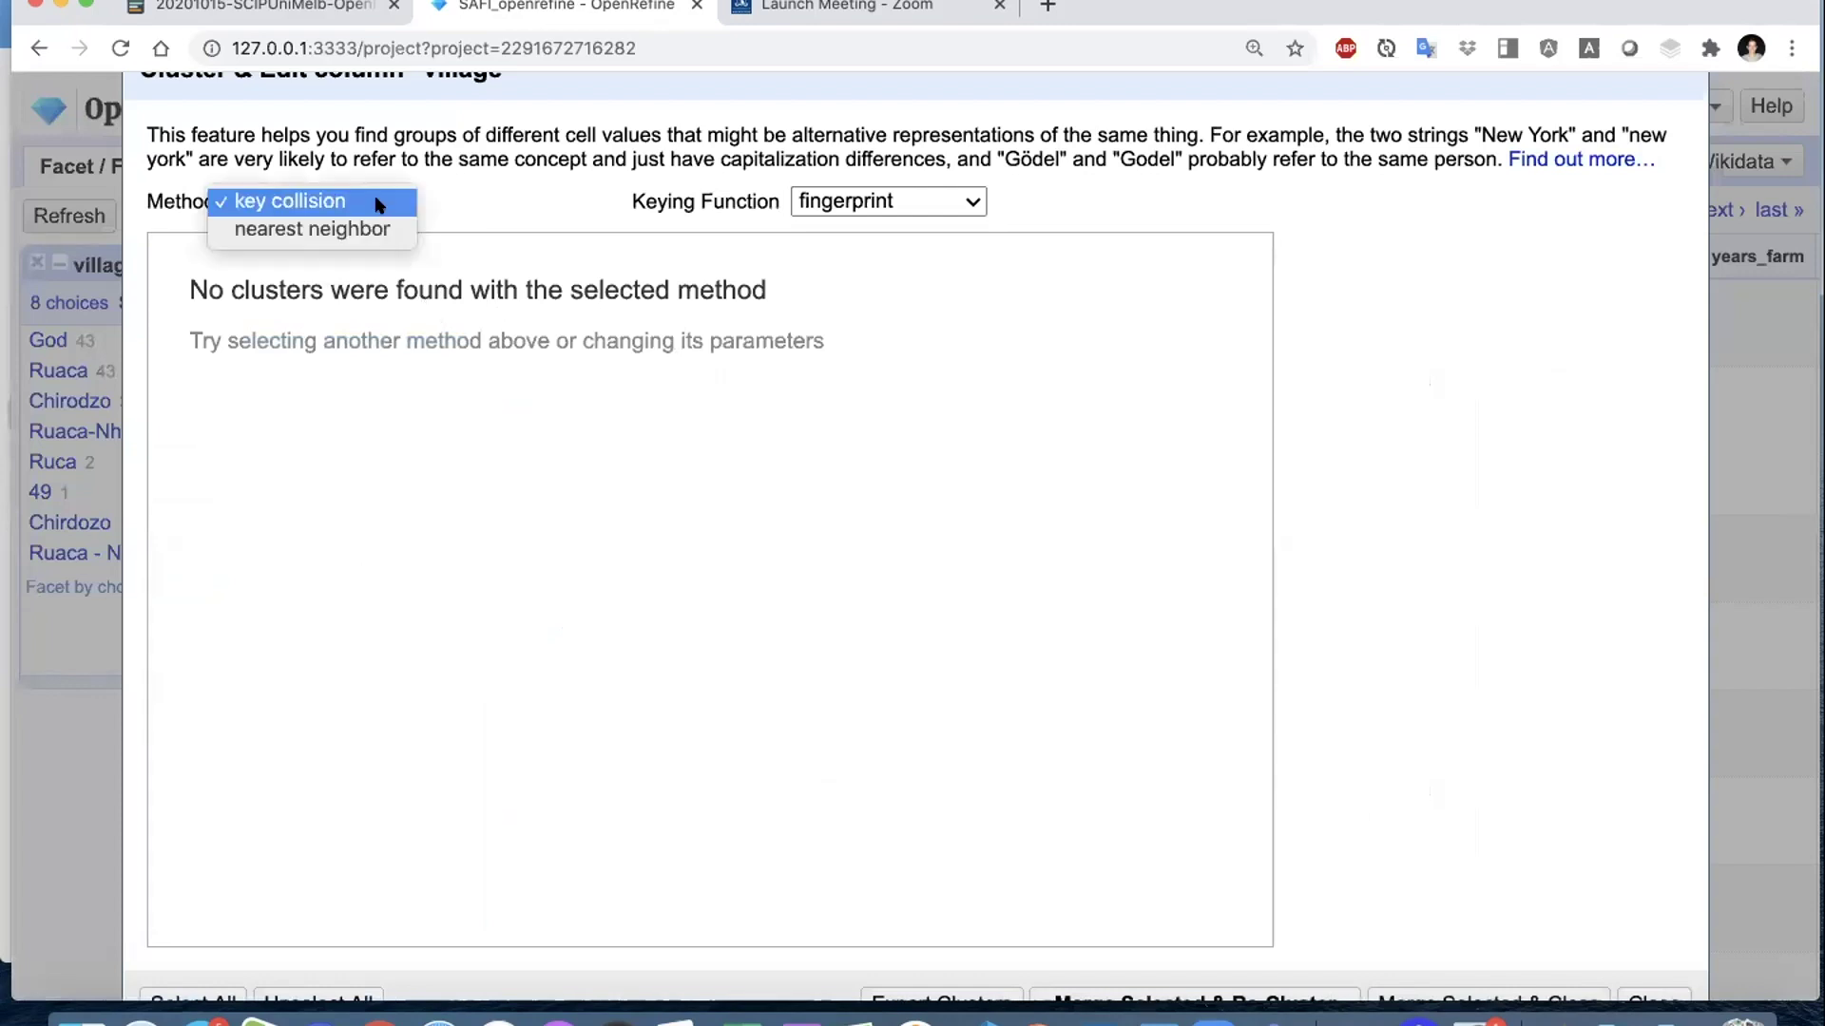
pyautogui.click(376, 203)
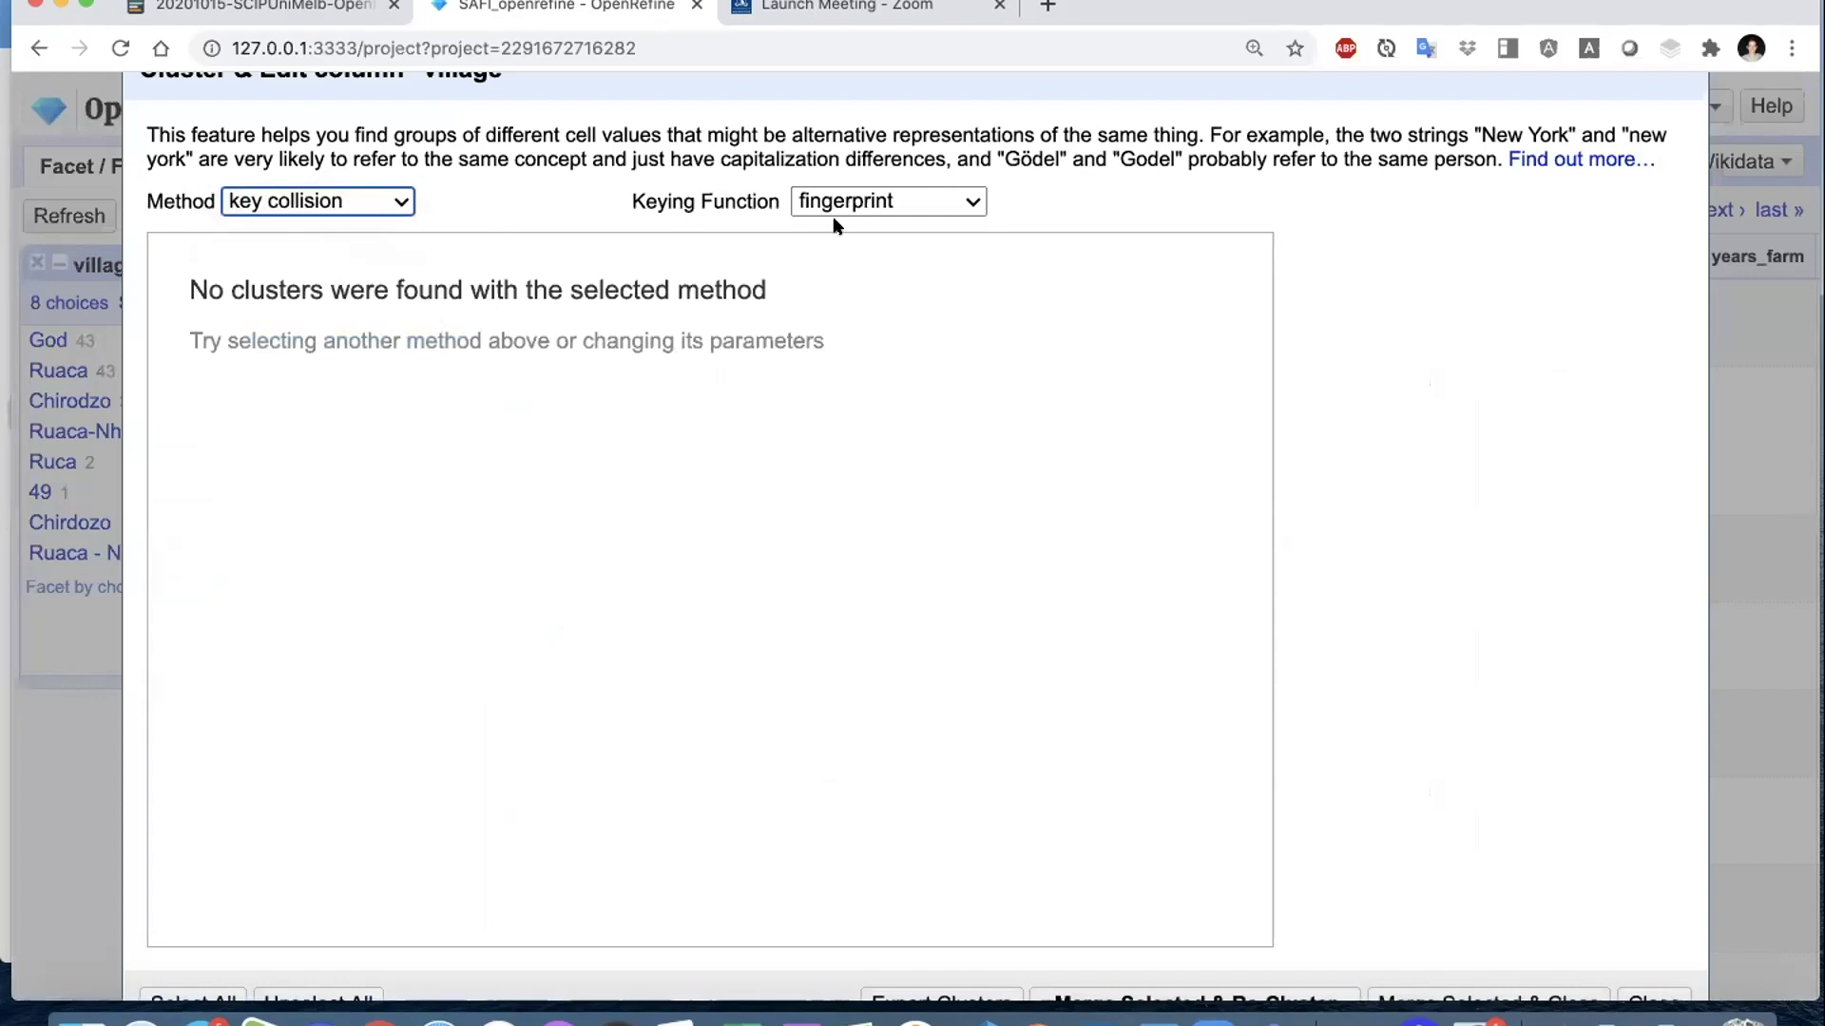
pyautogui.click(877, 203)
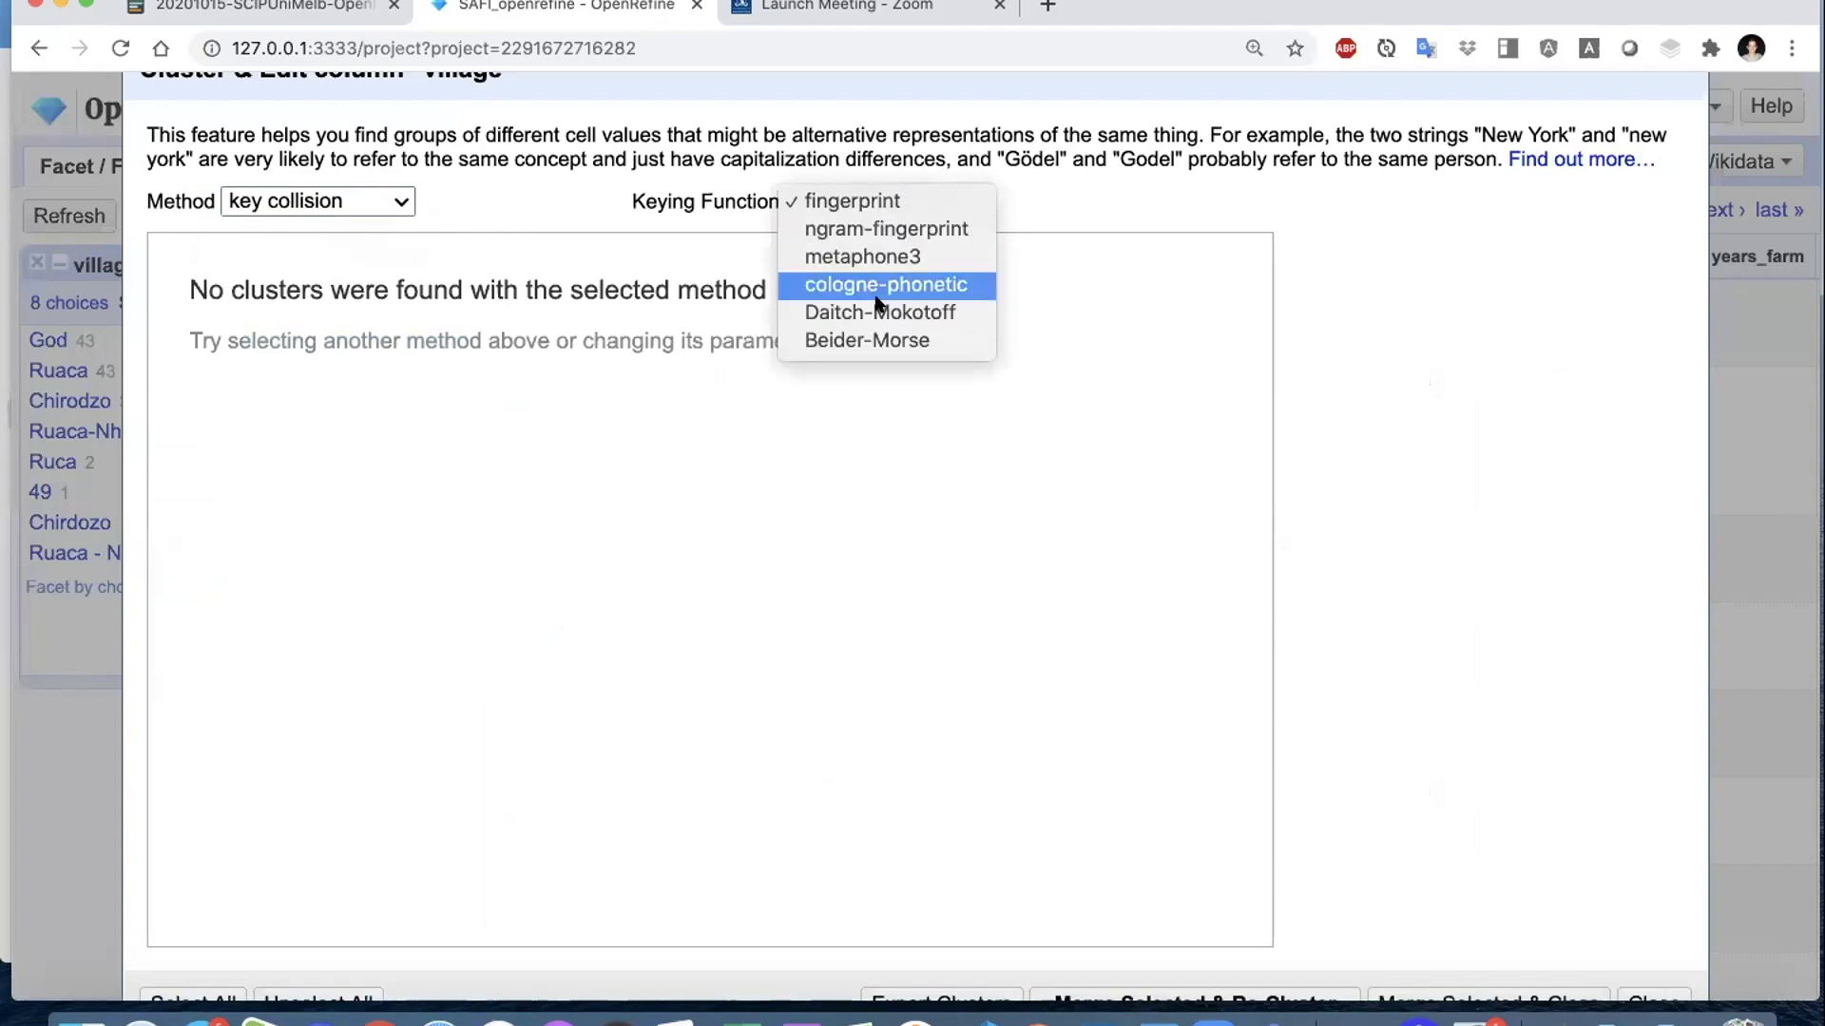
pyautogui.click(395, 196)
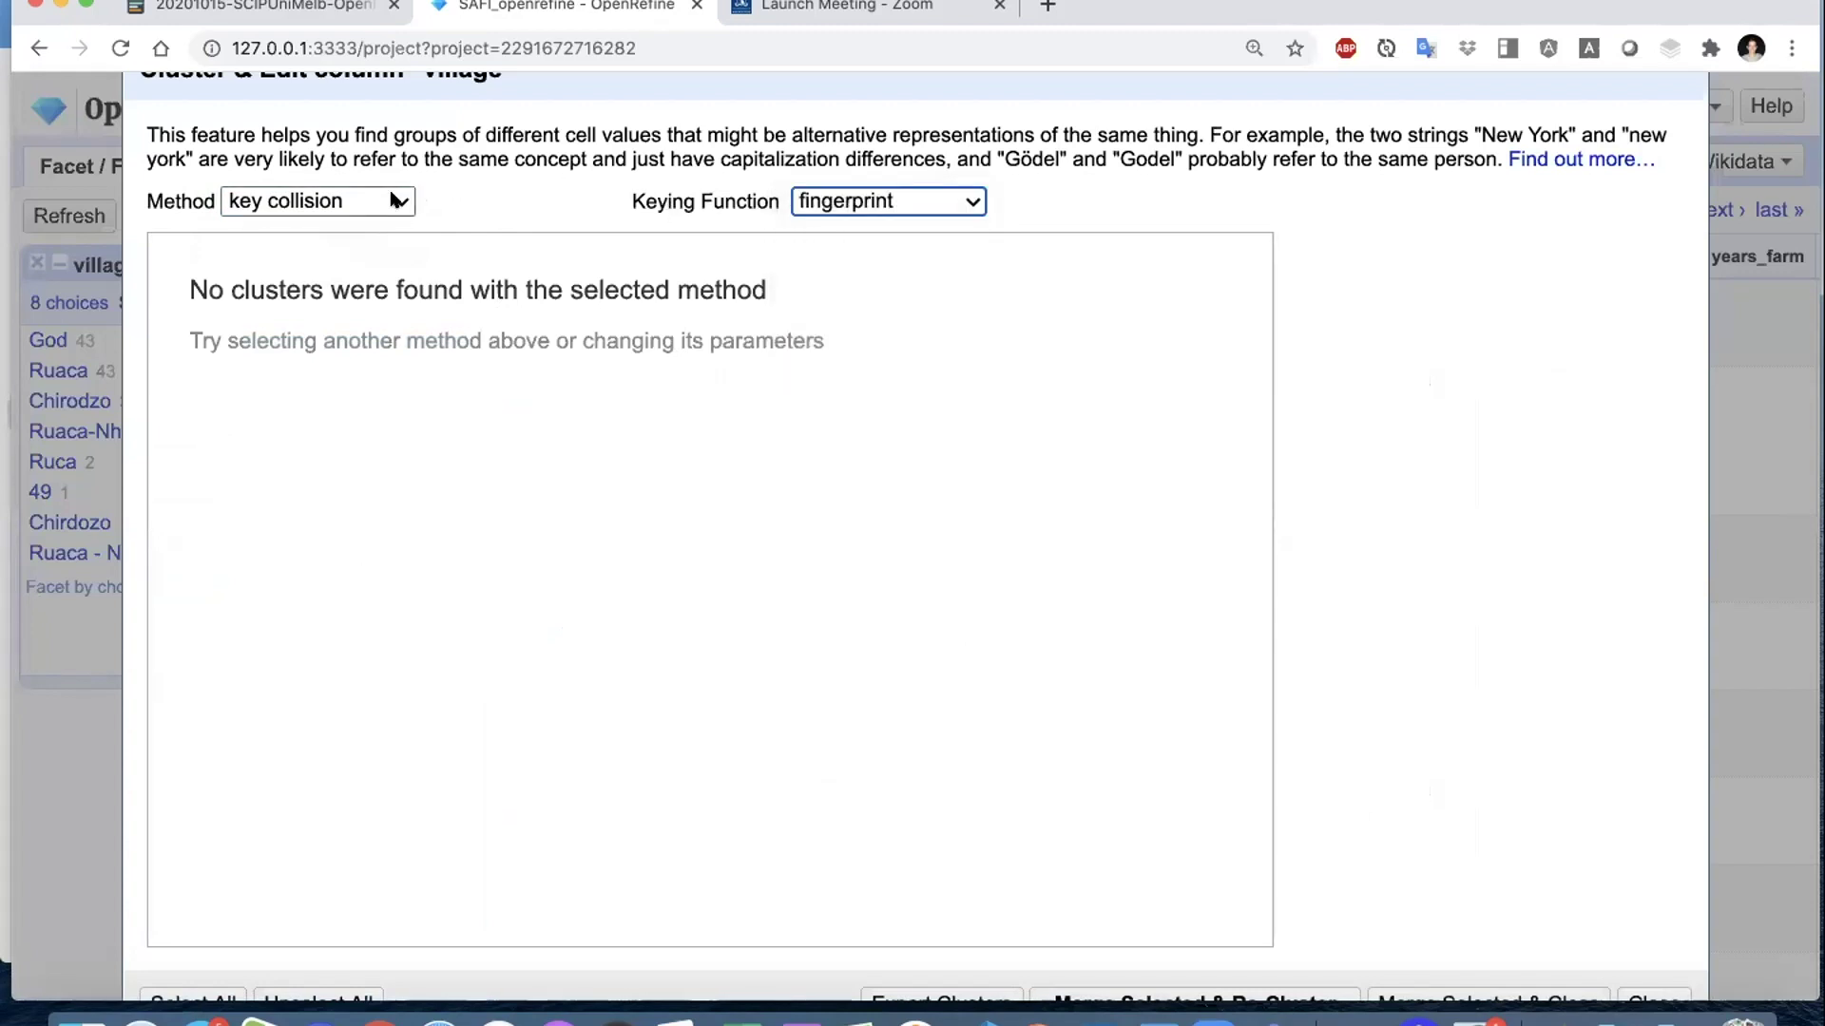
pyautogui.click(839, 200)
pyautogui.click(842, 233)
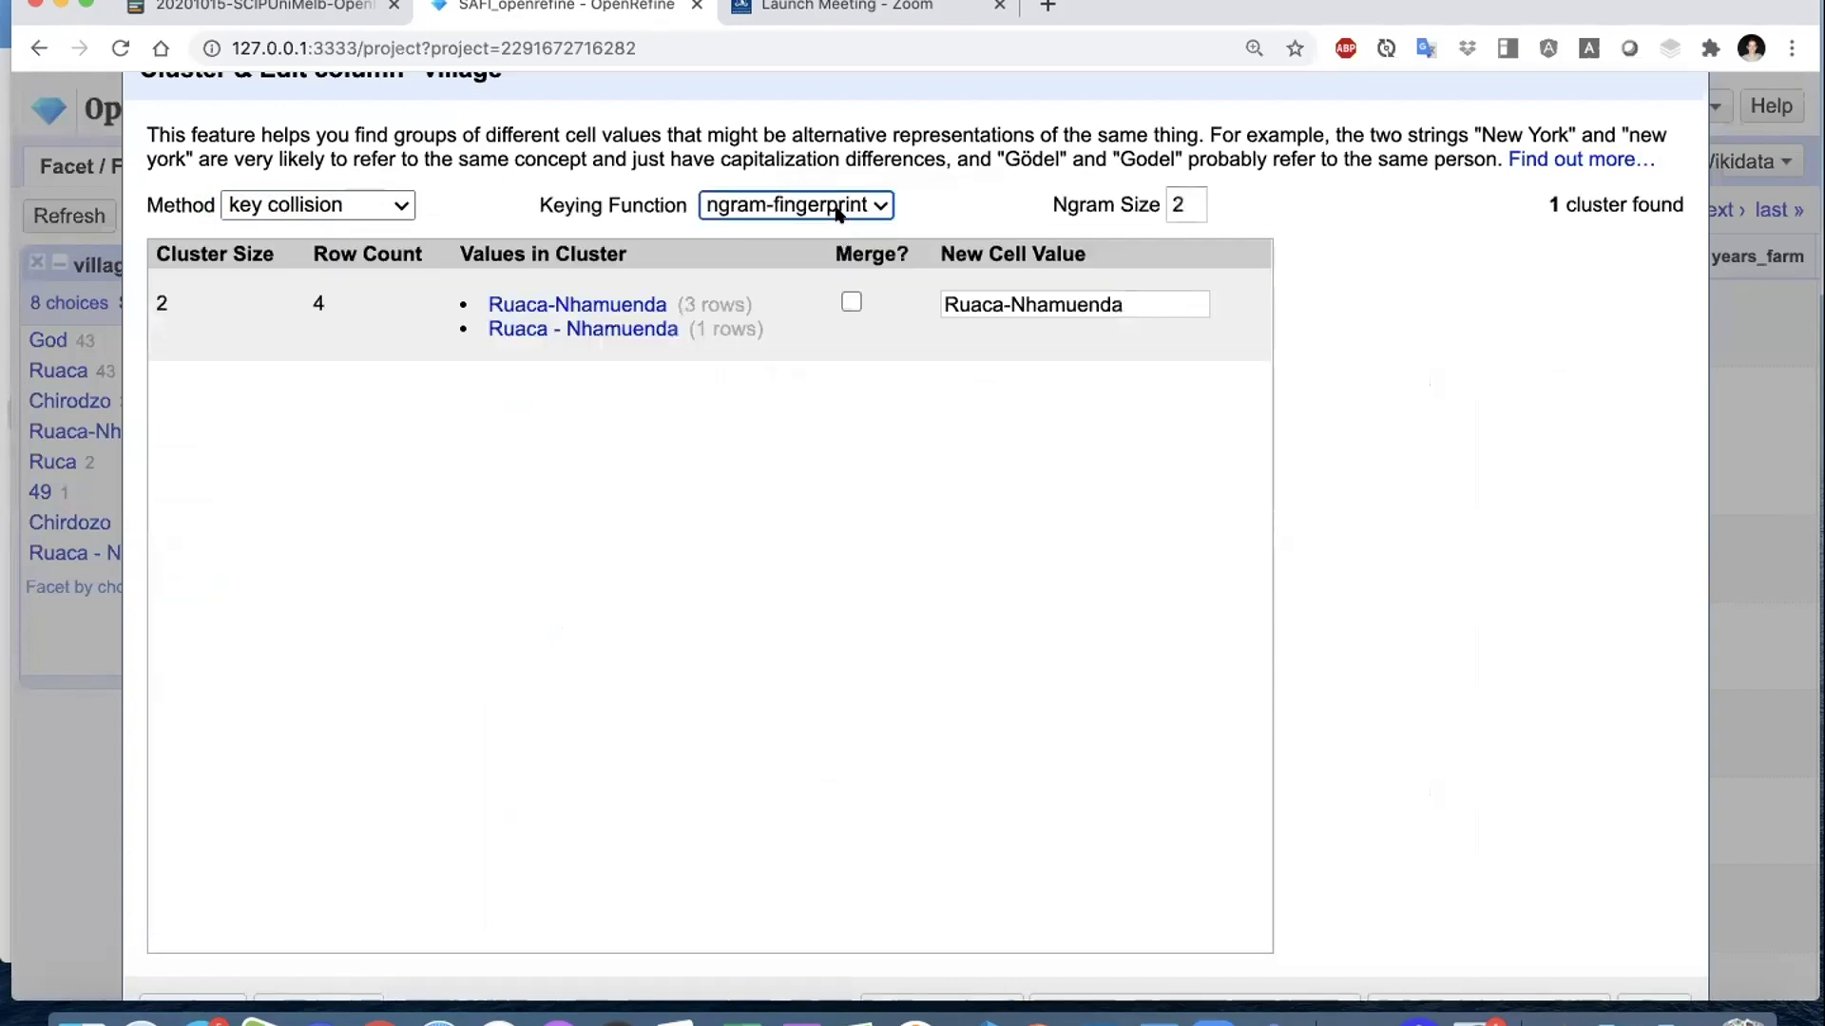
pyautogui.moveTo(609, 307)
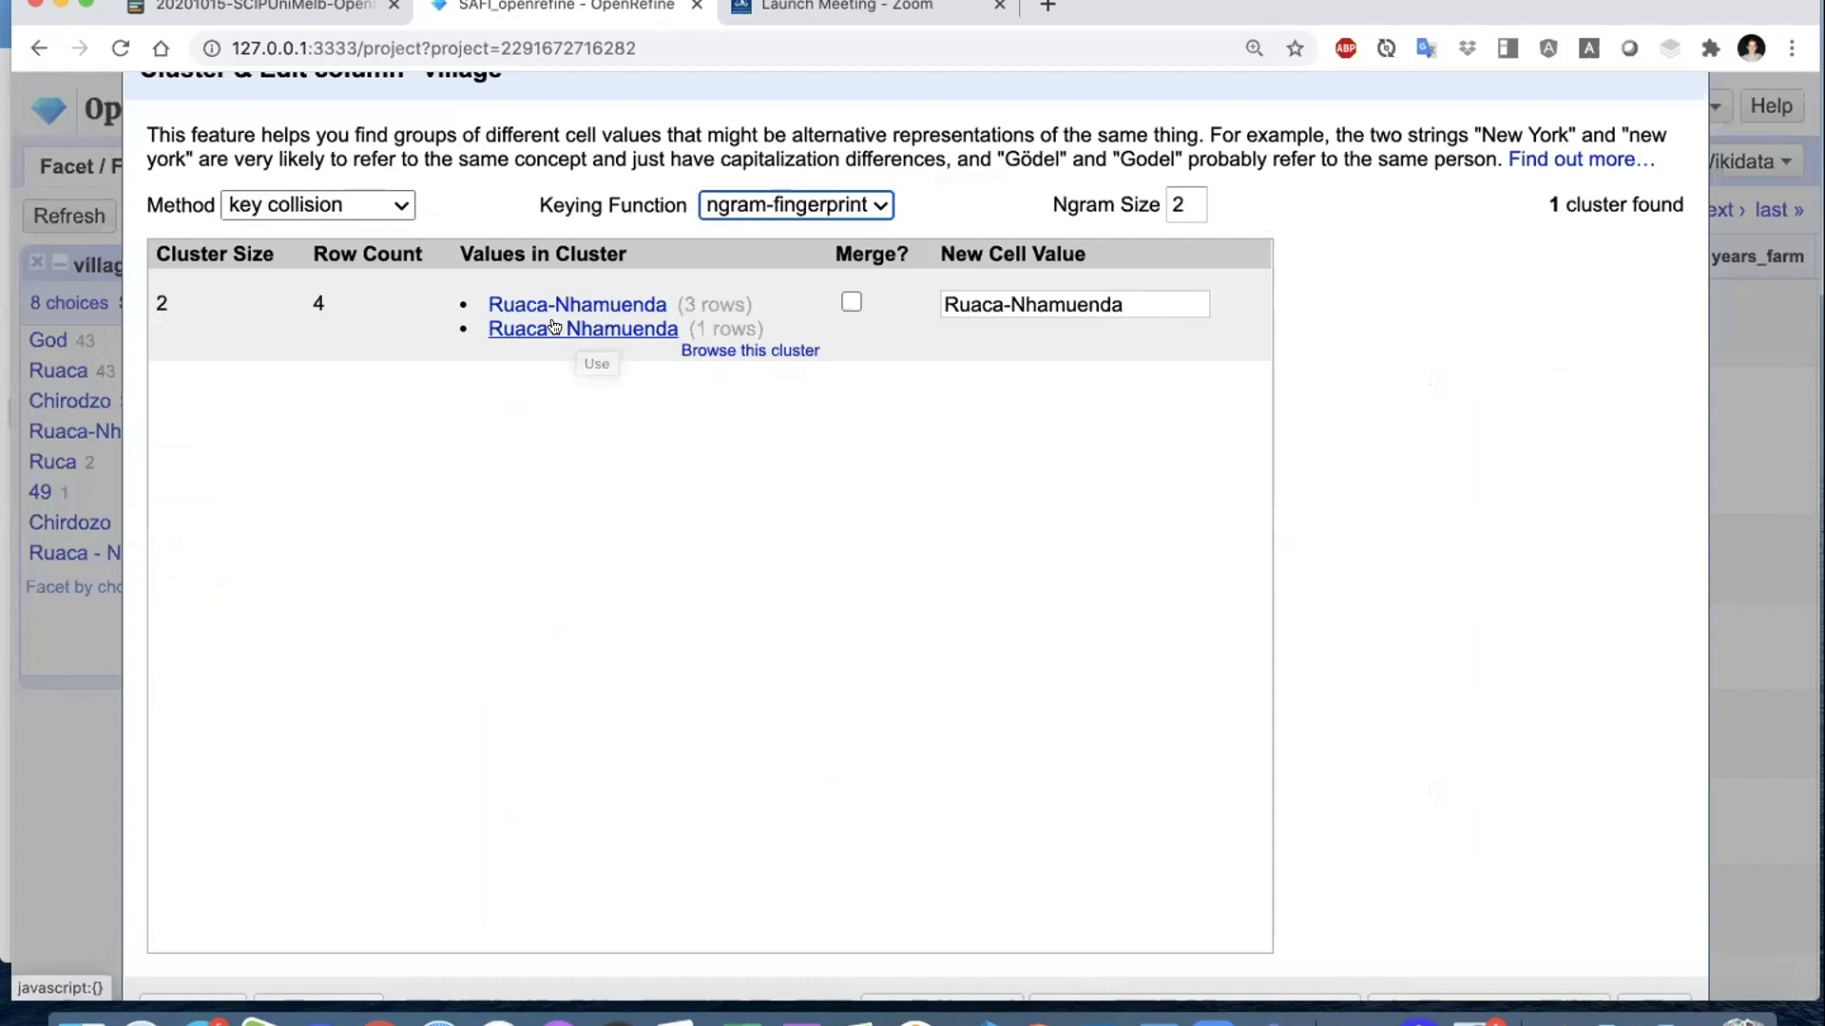
# - Compare the clusters from metaphone3, cologne-phonetic, Daitch-Mokotoff and Beider-Morse, and settle on metaphone3 as the keying function
pyautogui.click(803, 209)
pyautogui.click(803, 233)
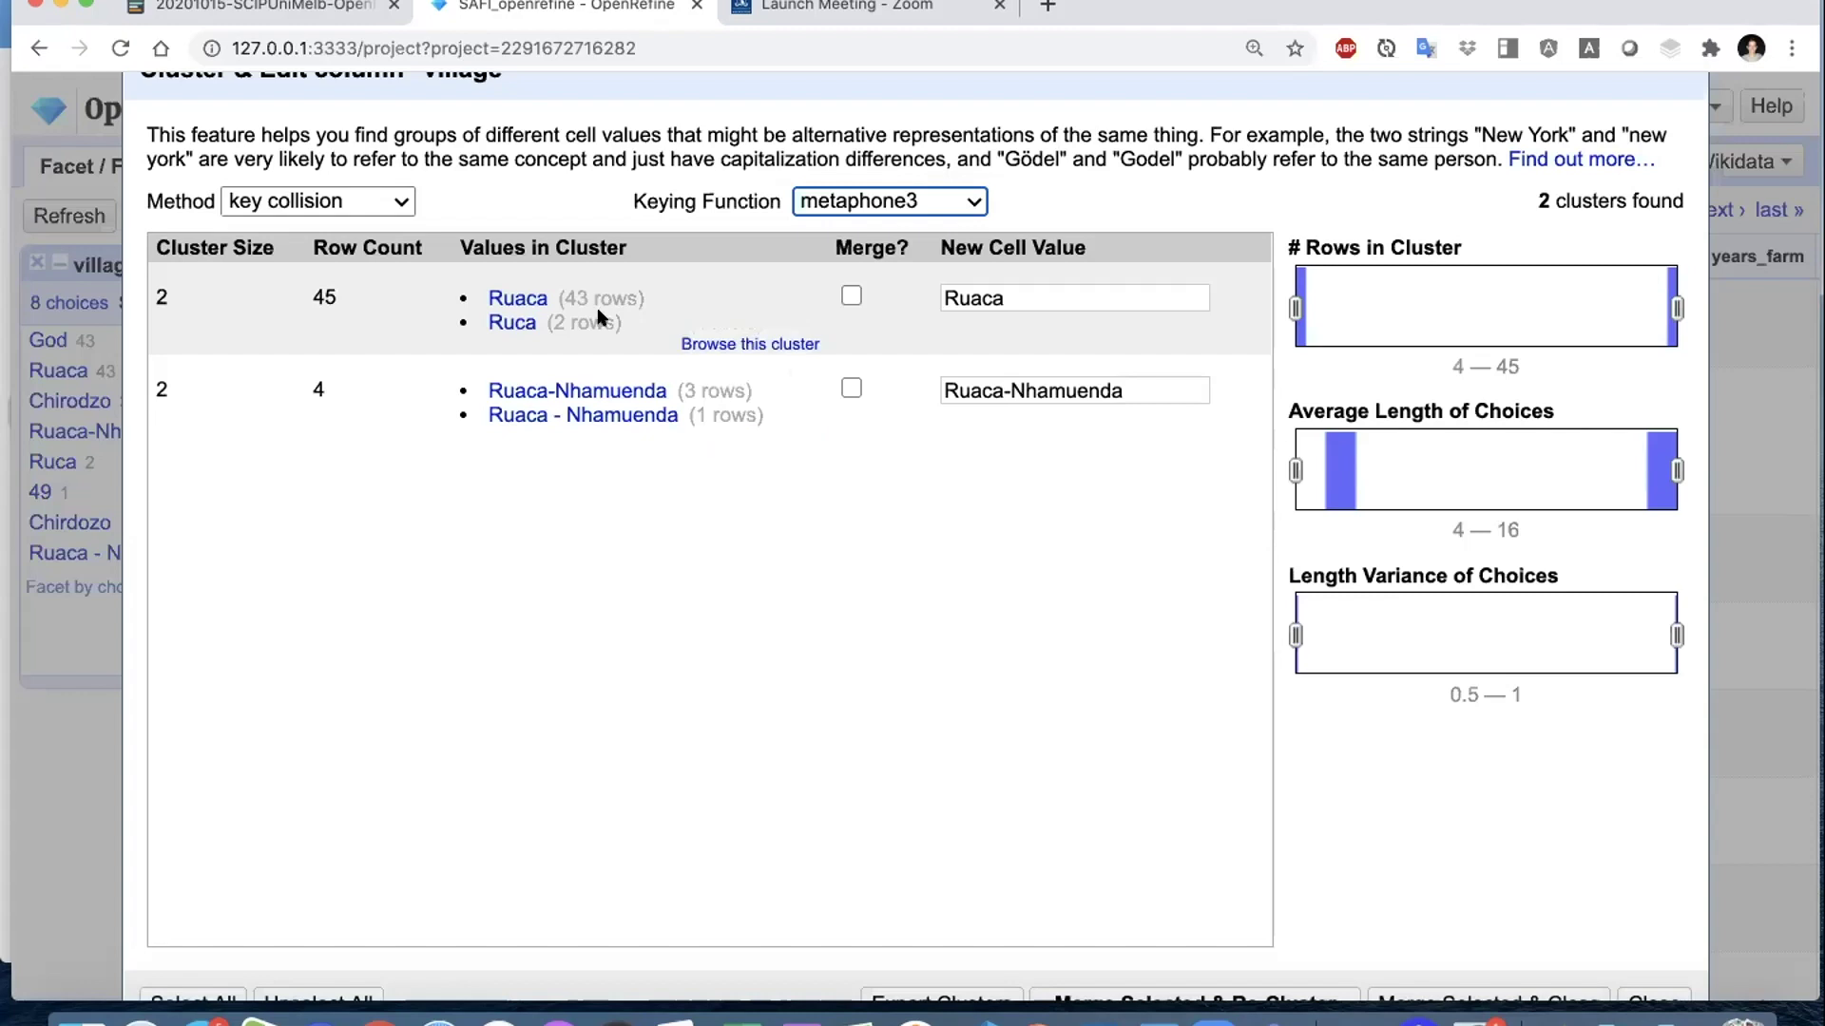
pyautogui.click(946, 201)
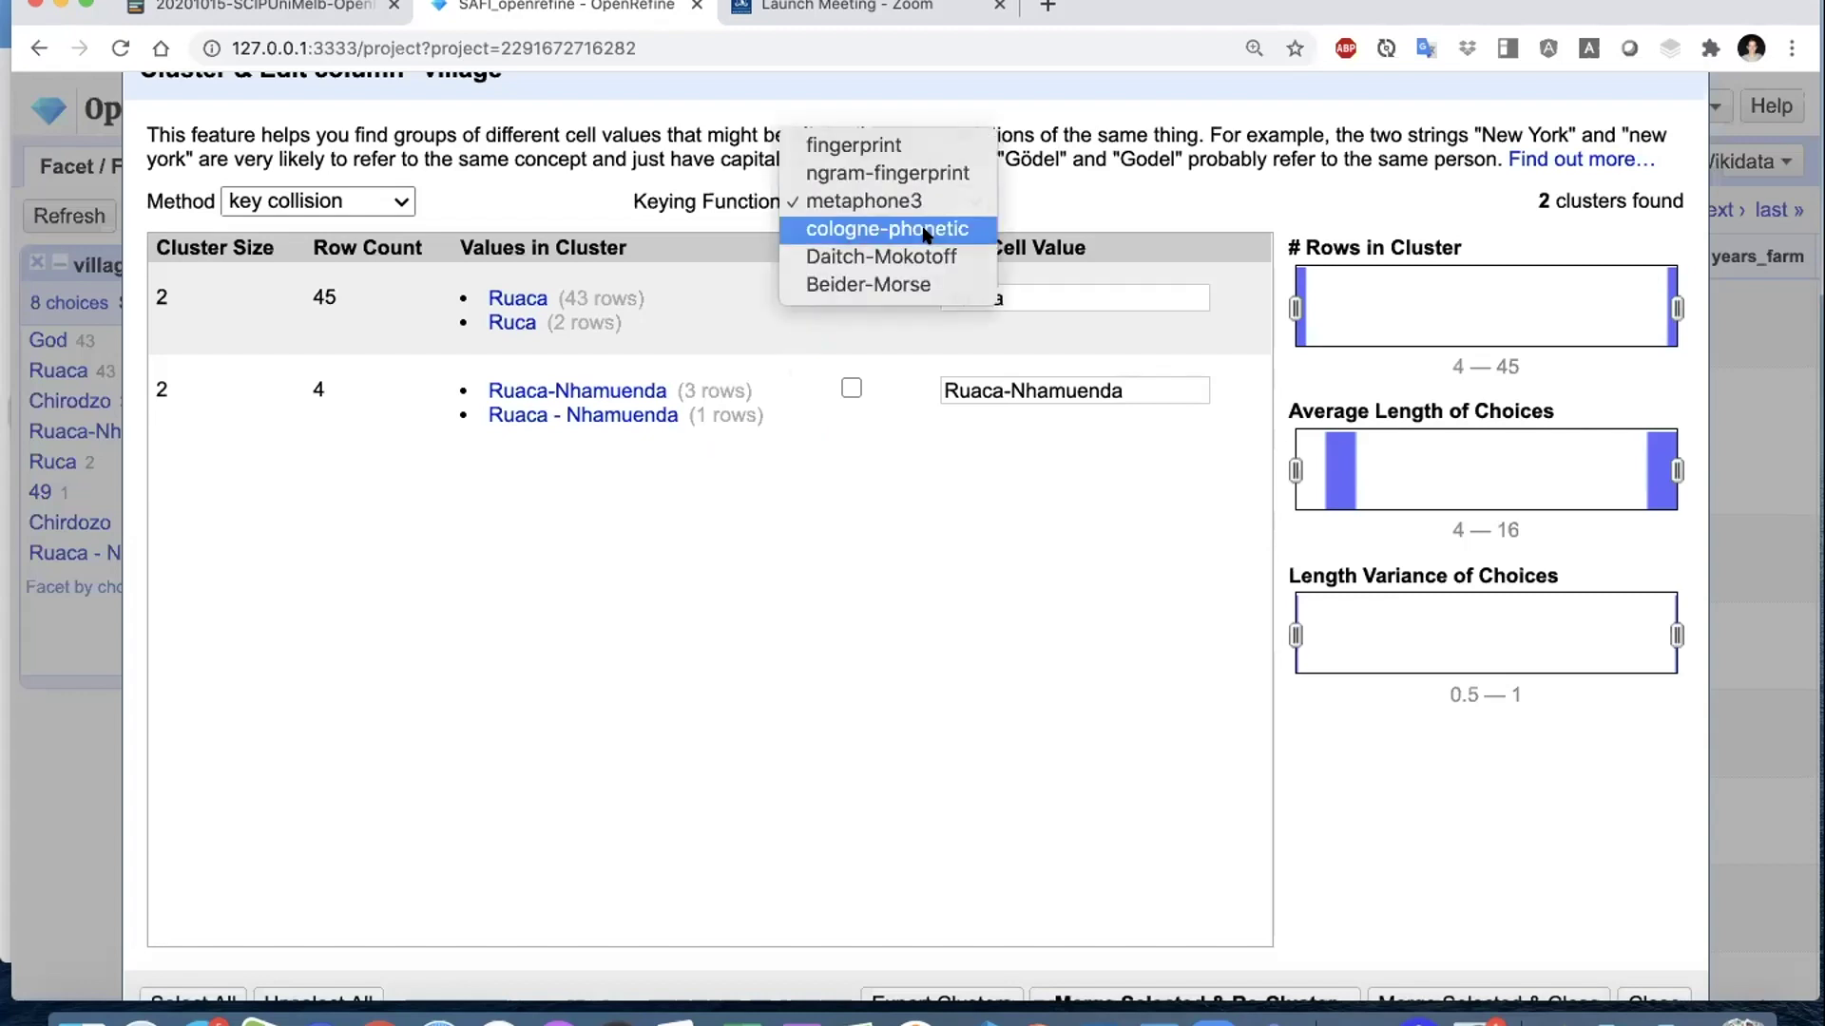
pyautogui.click(924, 231)
pyautogui.click(923, 202)
pyautogui.click(907, 228)
pyautogui.click(907, 207)
pyautogui.click(889, 230)
pyautogui.click(890, 207)
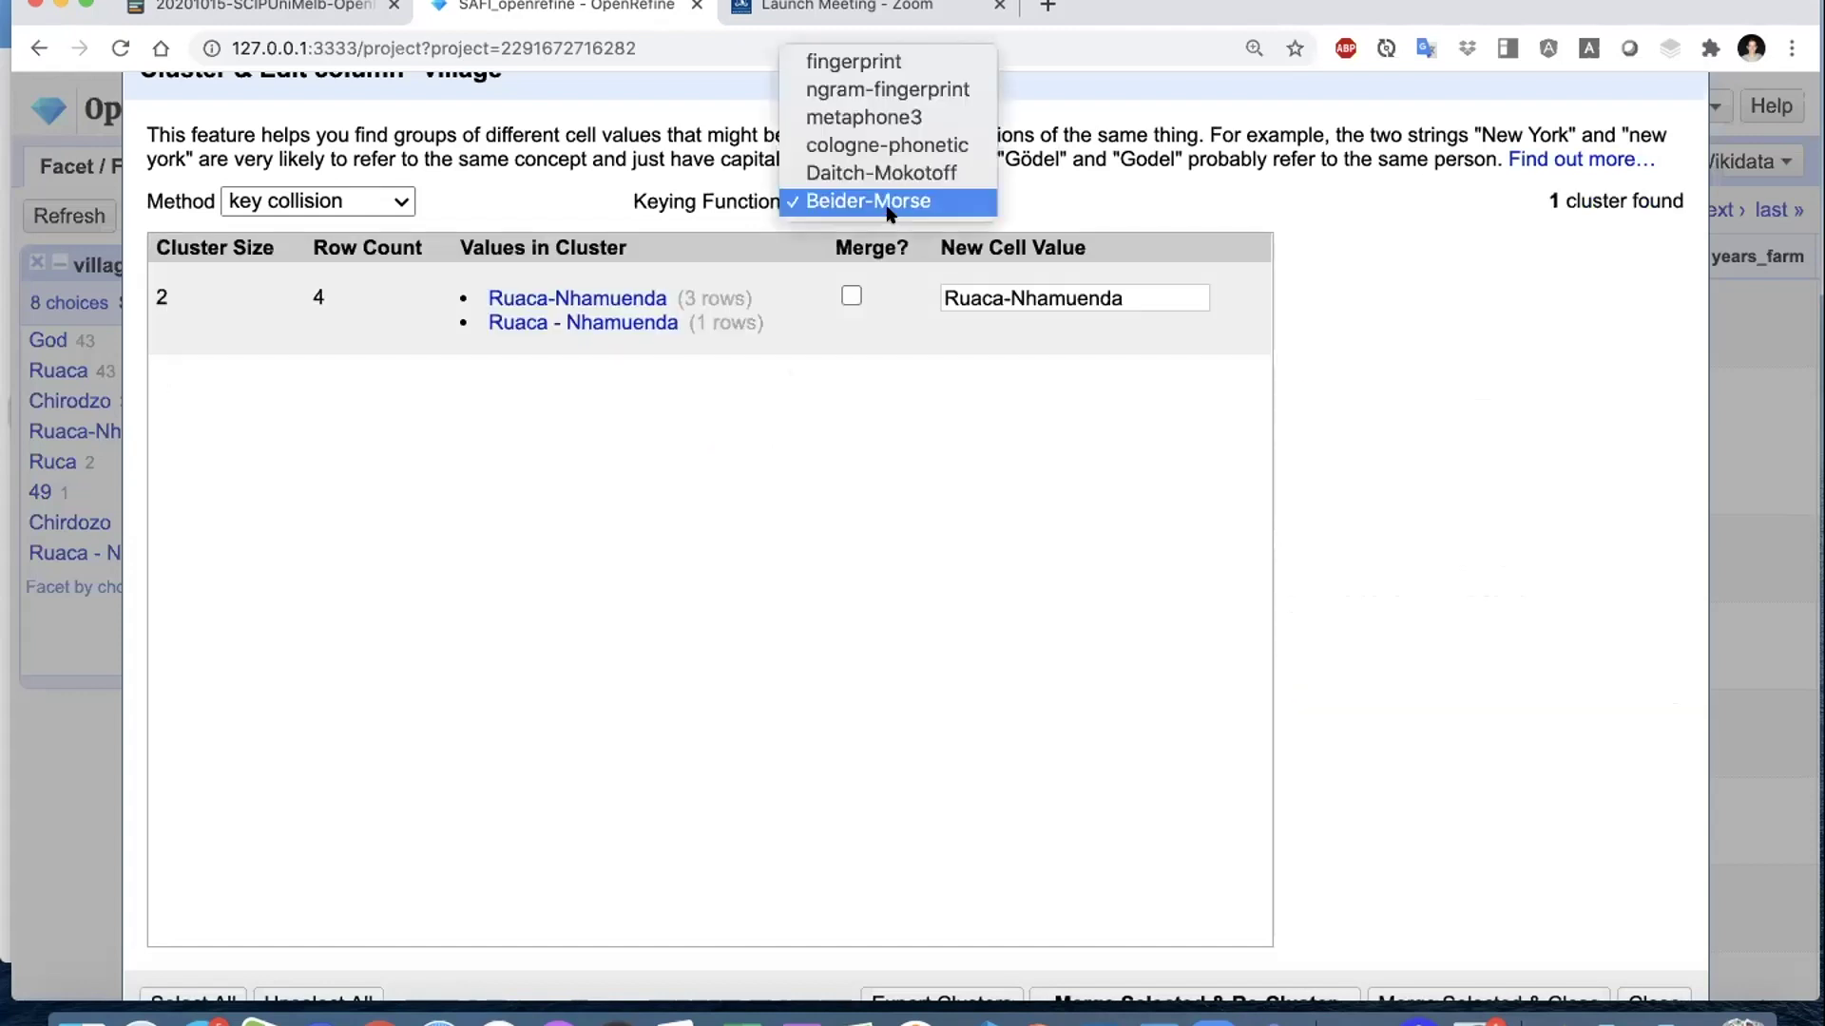
pyautogui.click(875, 119)
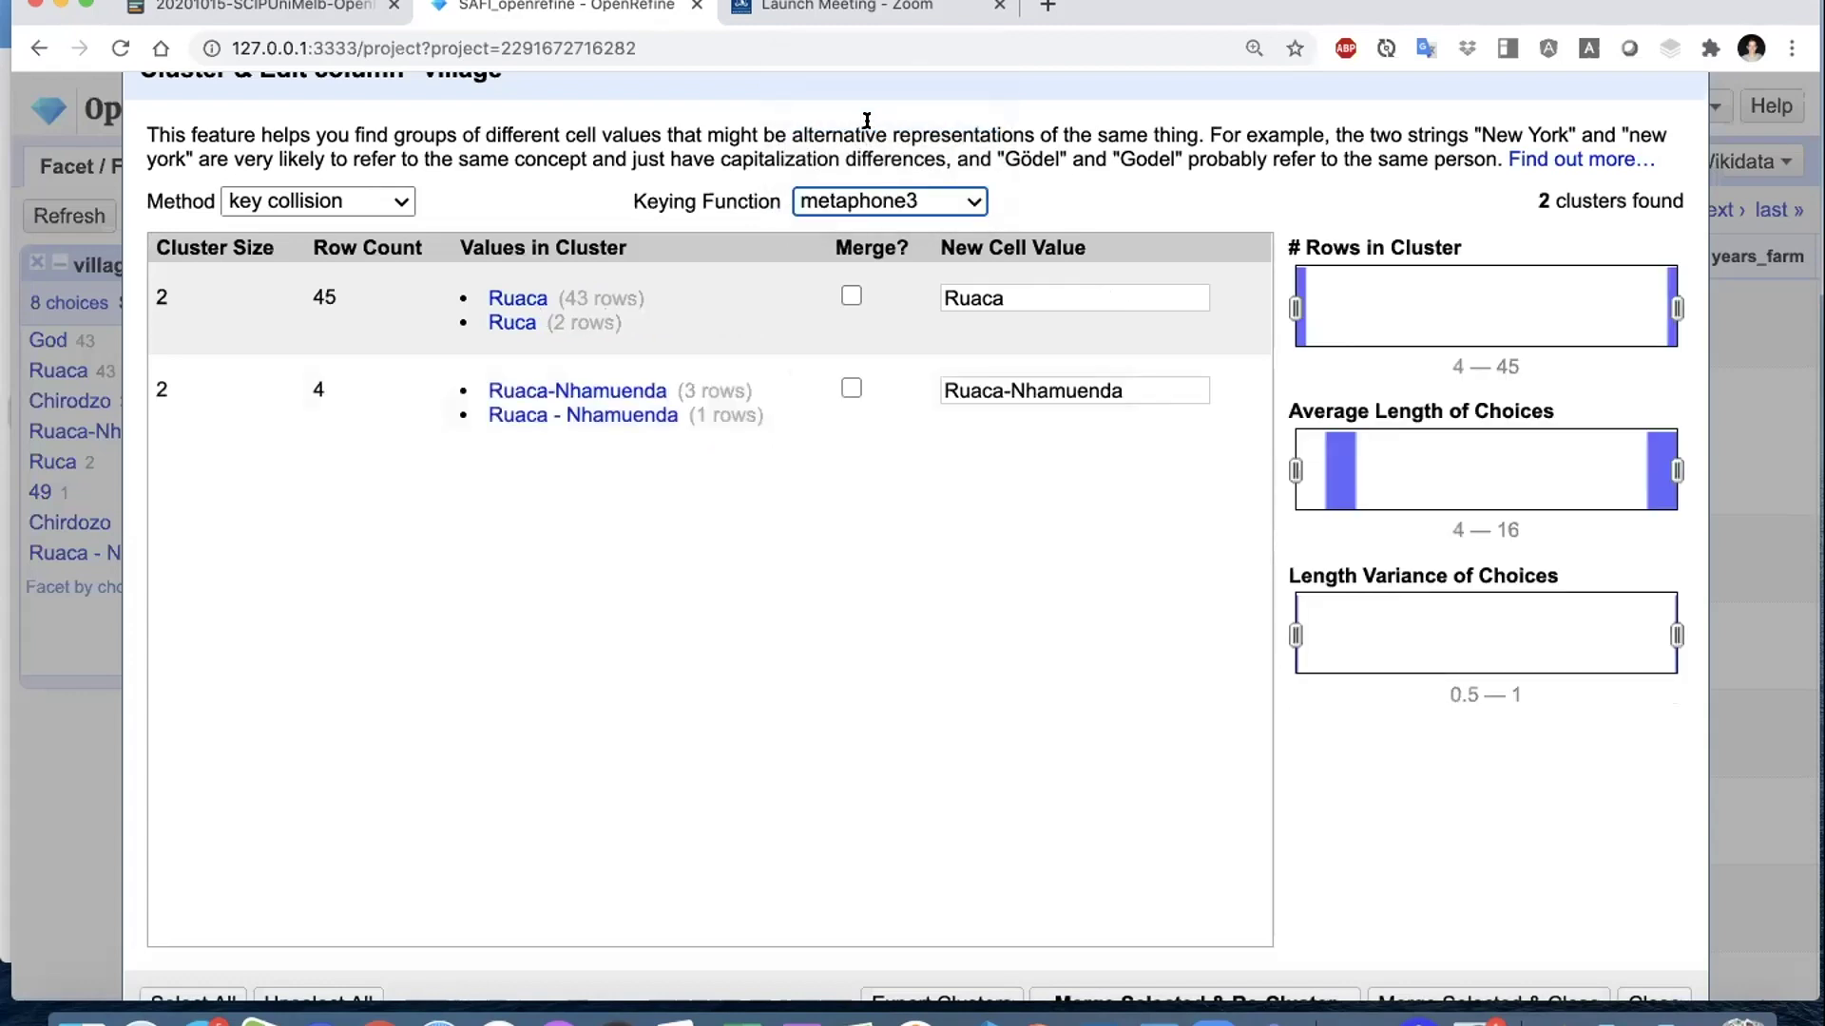
# - Merge the two village clusters into the values Ruaca and Ruaca-Nhamuenda, and re-cluster
pyautogui.click(849, 291)
pyautogui.click(851, 388)
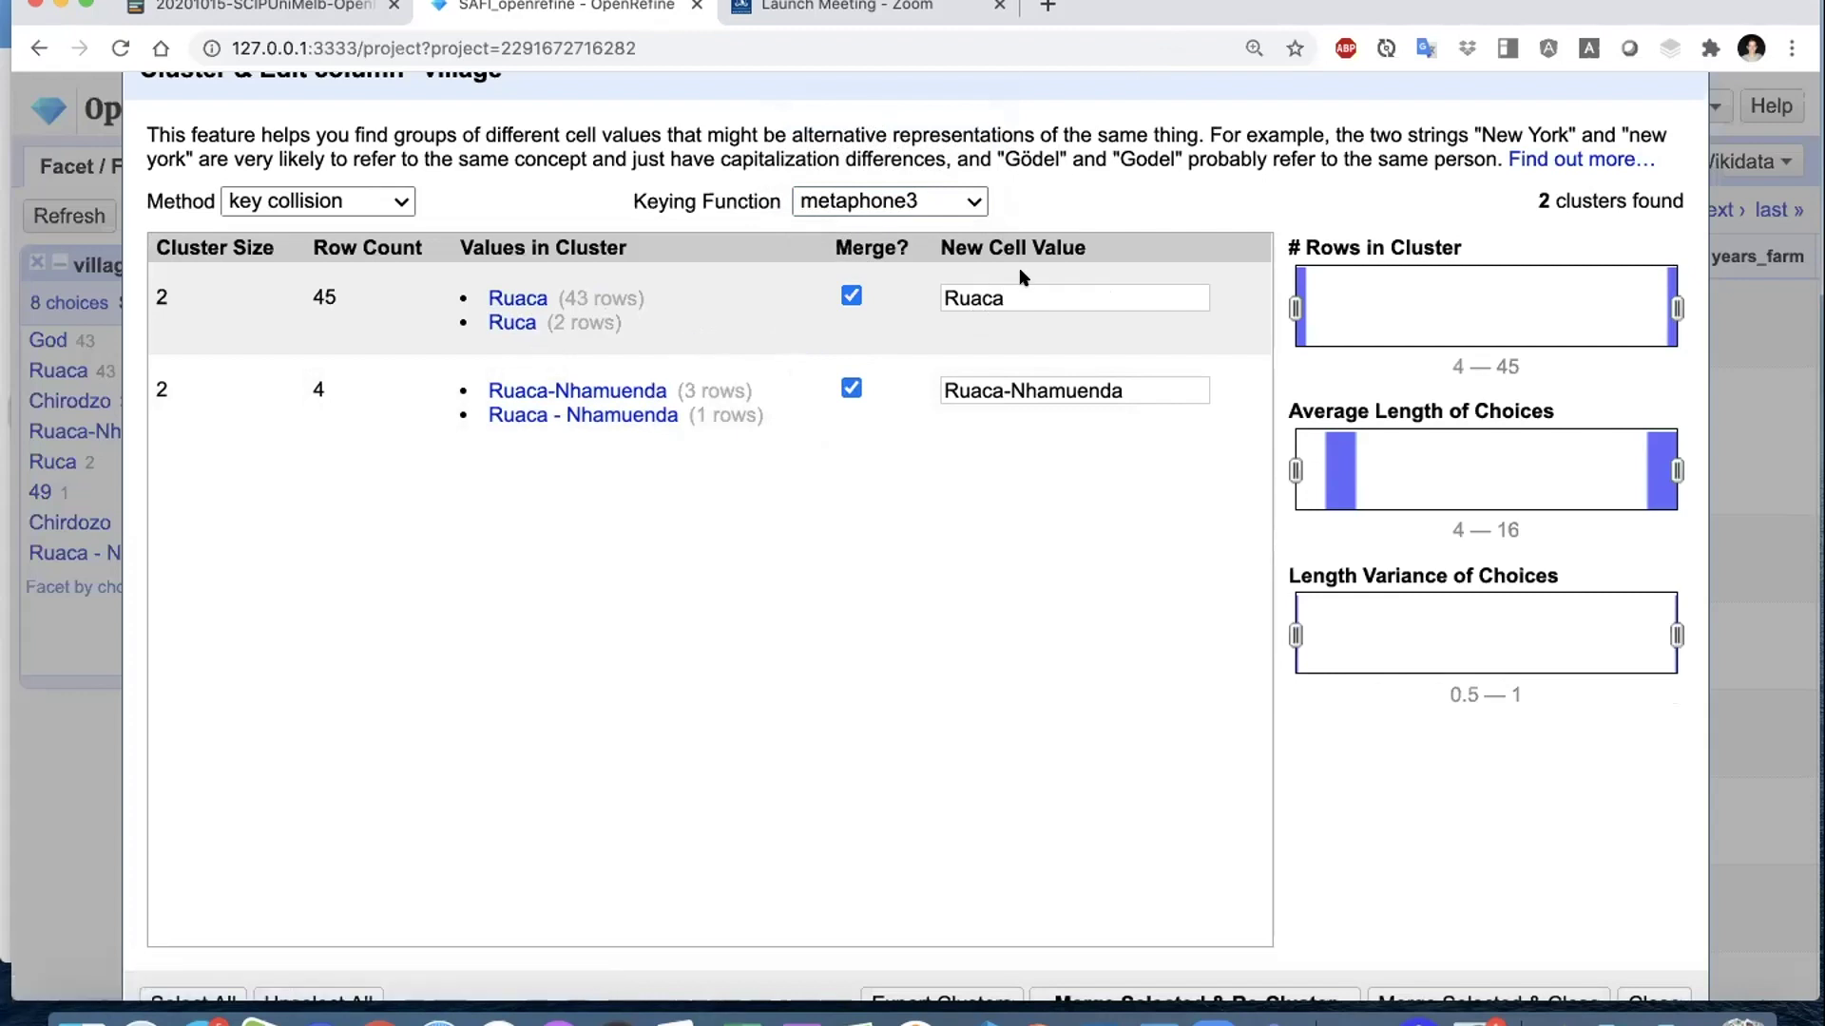
pyautogui.click(508, 323)
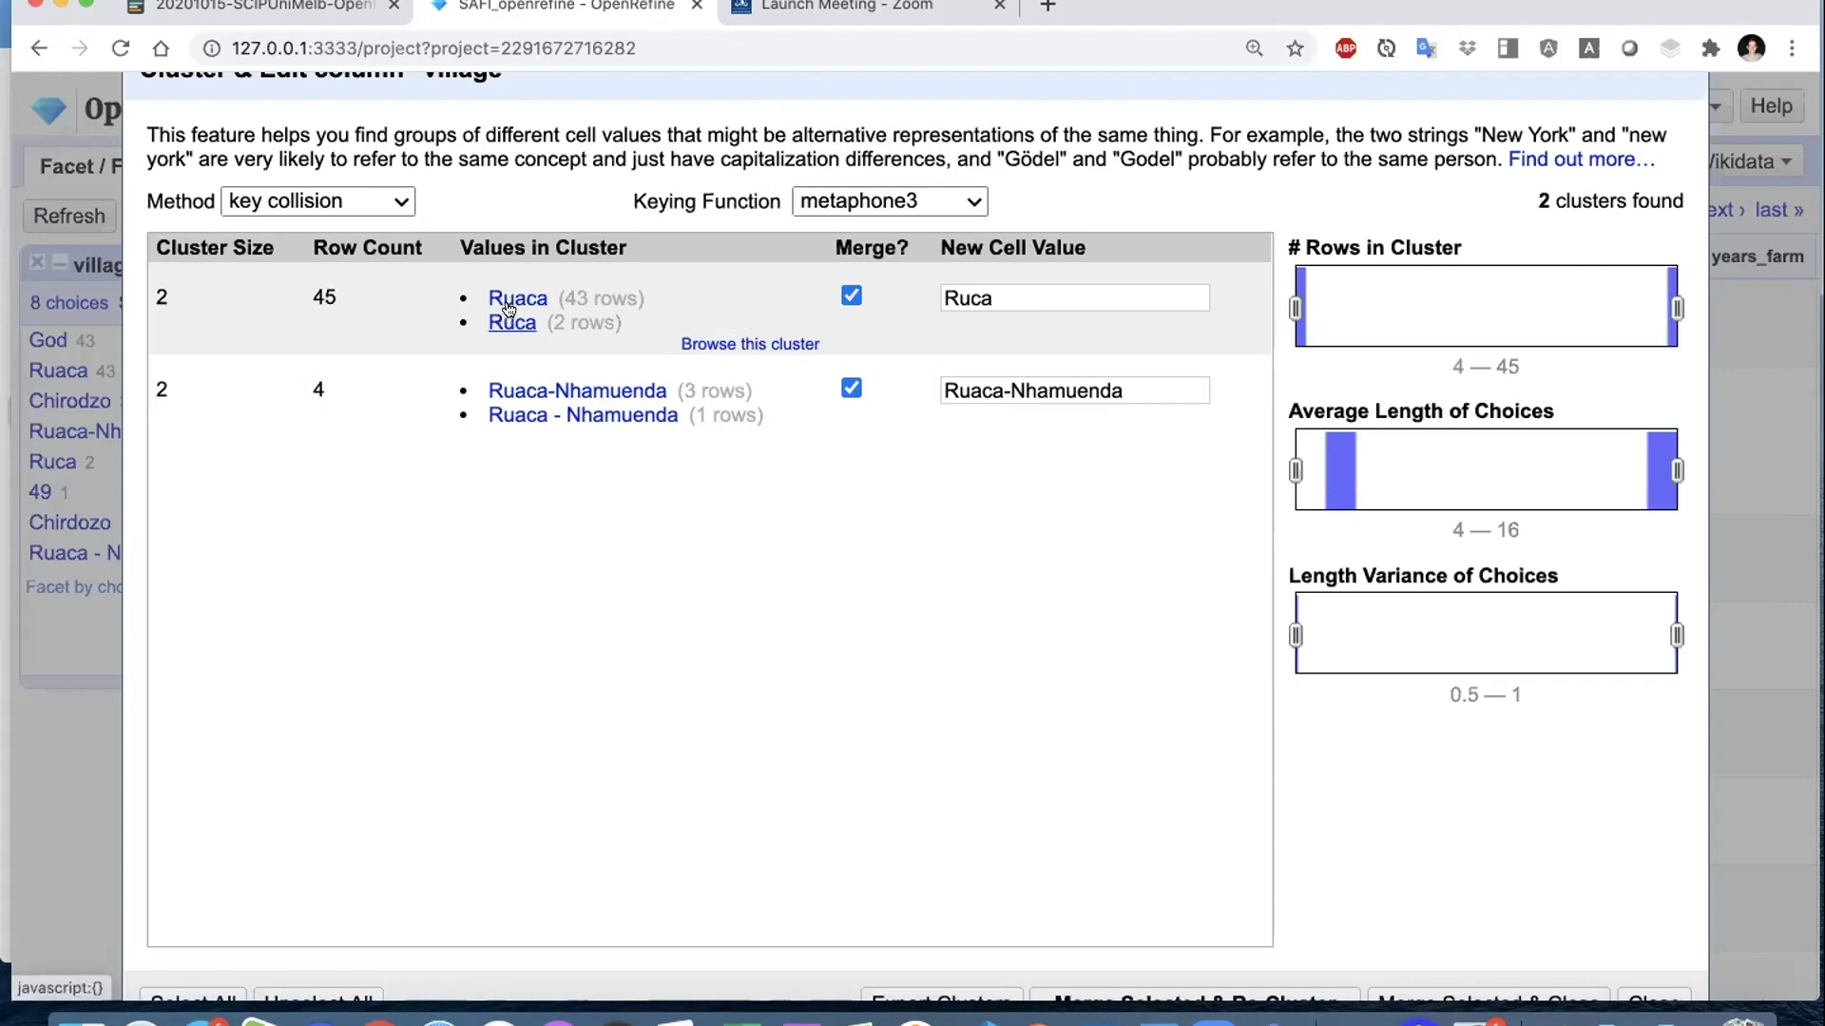
pyautogui.click(509, 302)
pyautogui.click(509, 323)
pyautogui.click(508, 302)
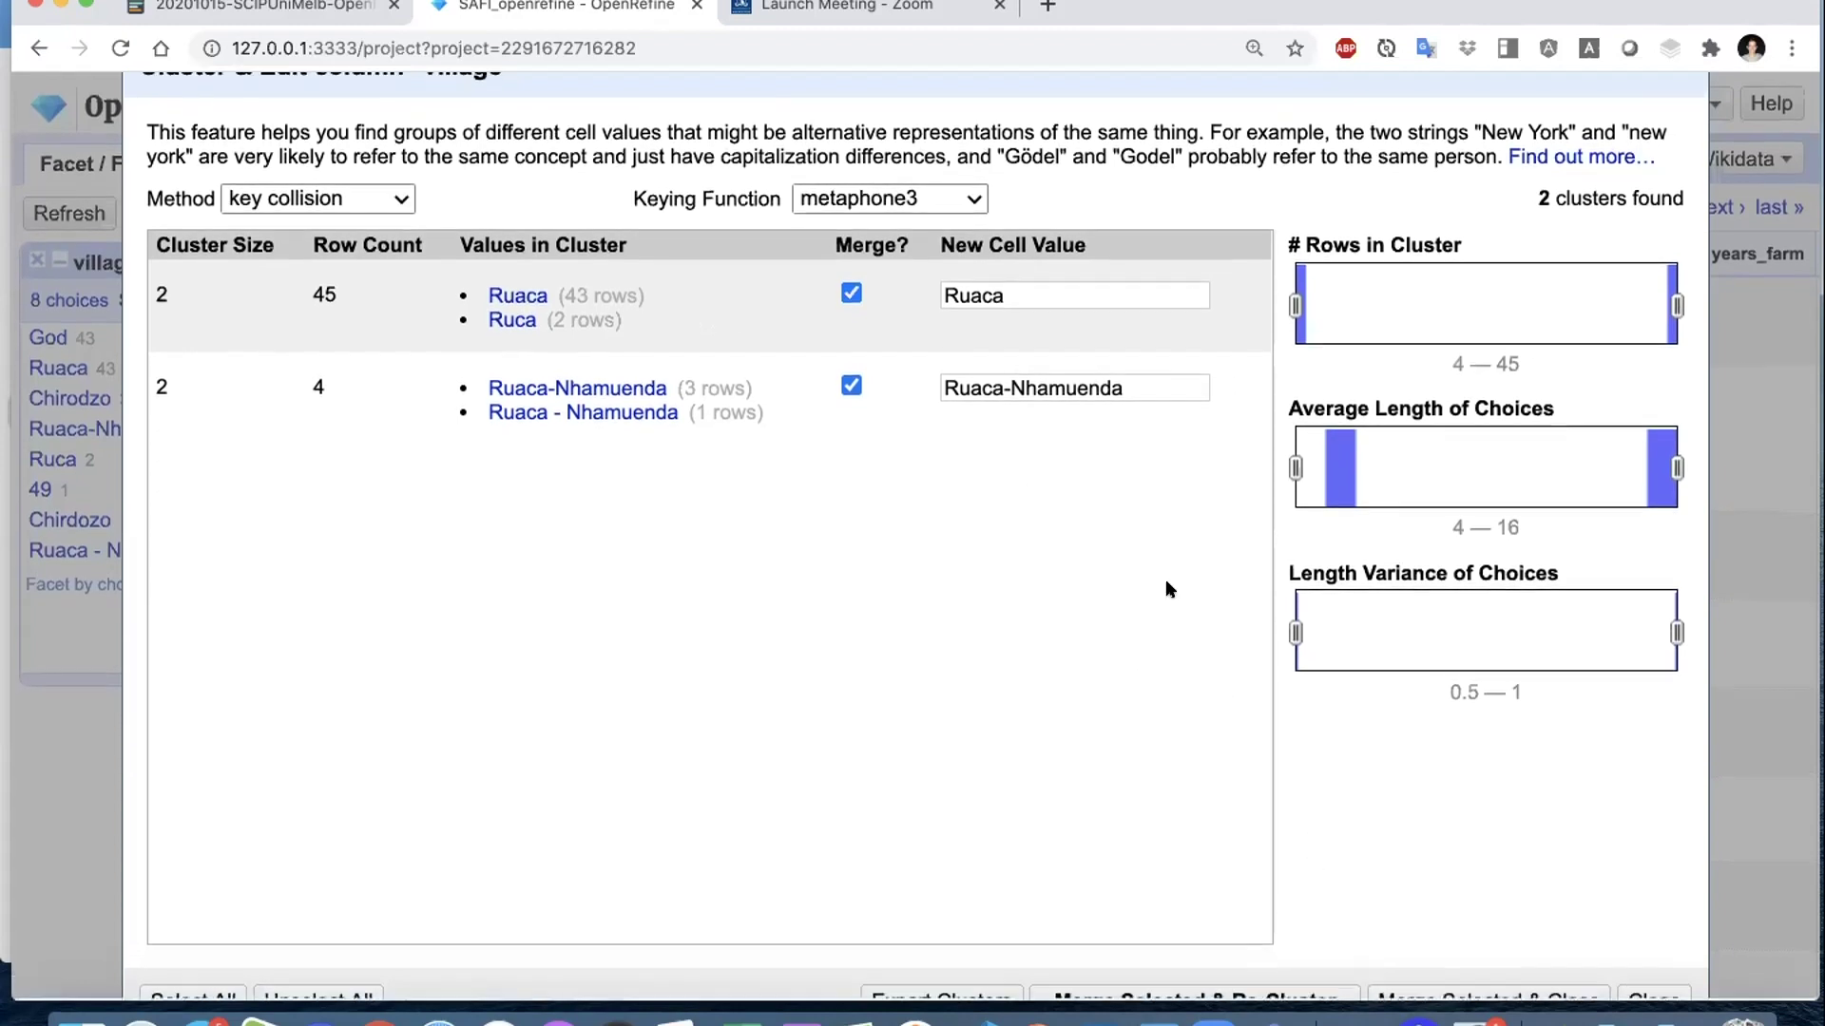
pyautogui.click(1115, 993)
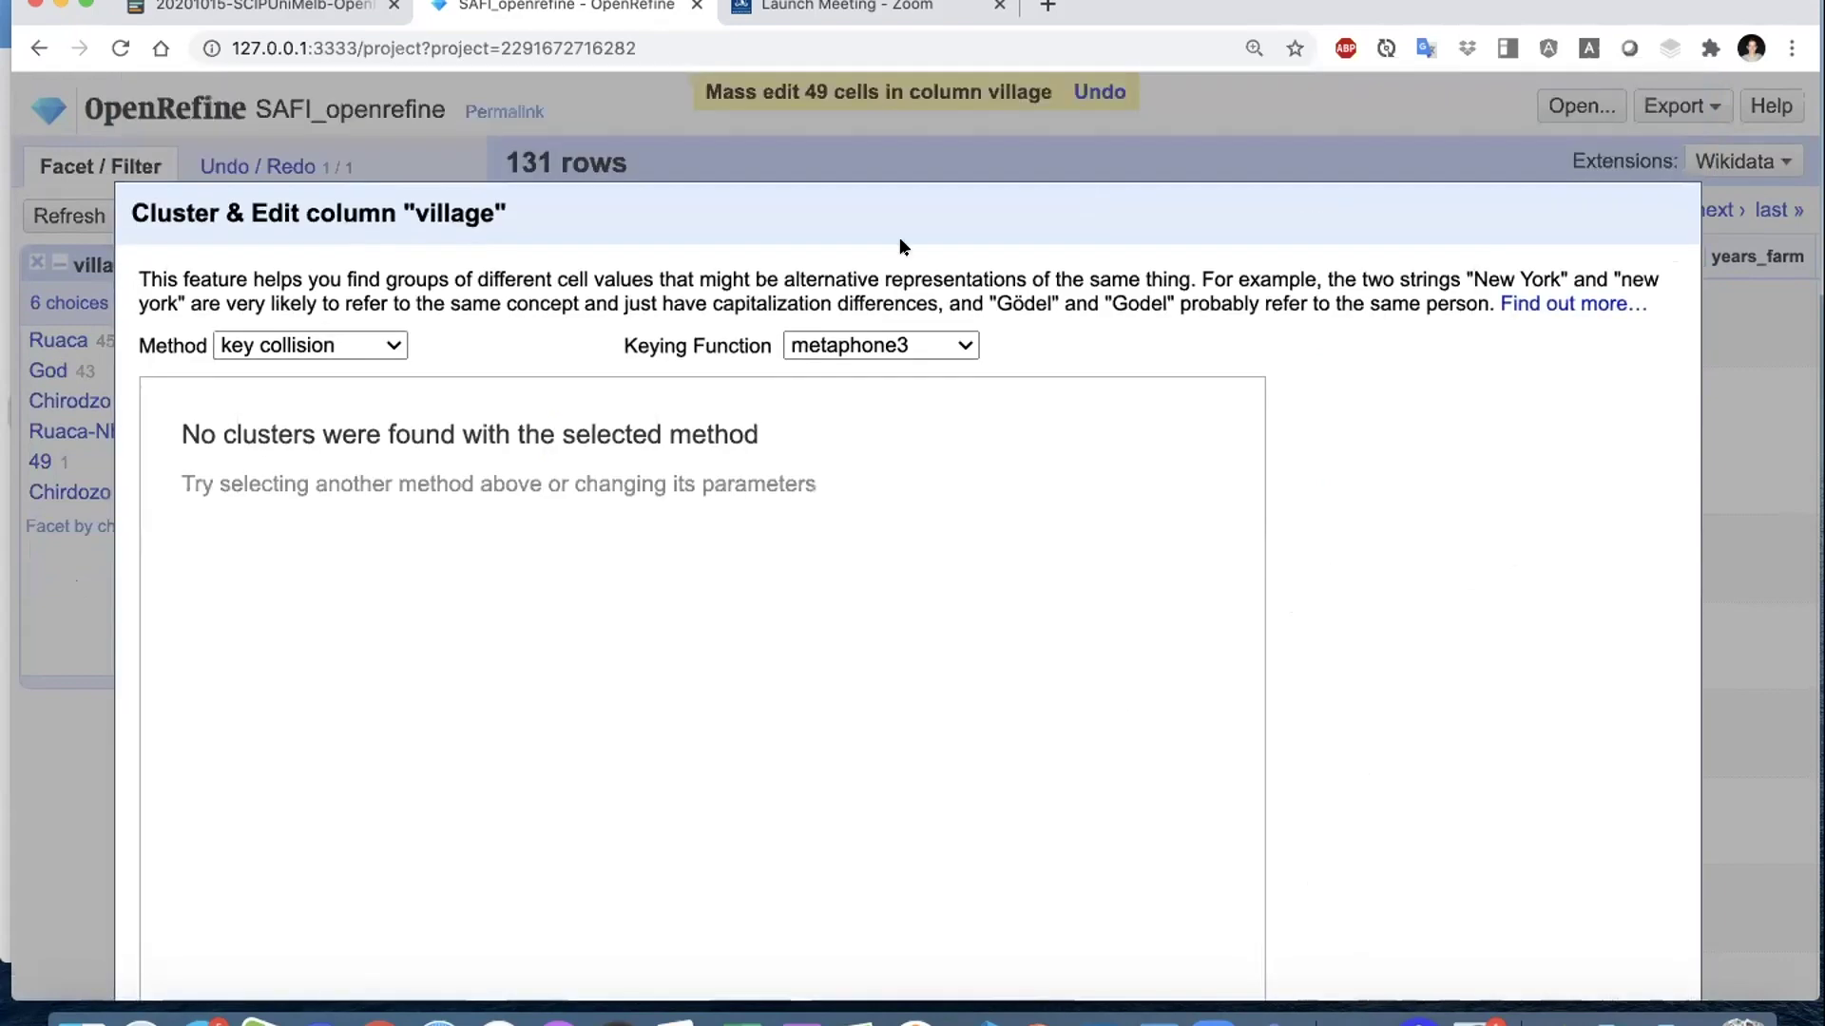
# - Check the available clustering methods once more and close the village clustering dialog
pyautogui.click(278, 347)
pyautogui.click(276, 372)
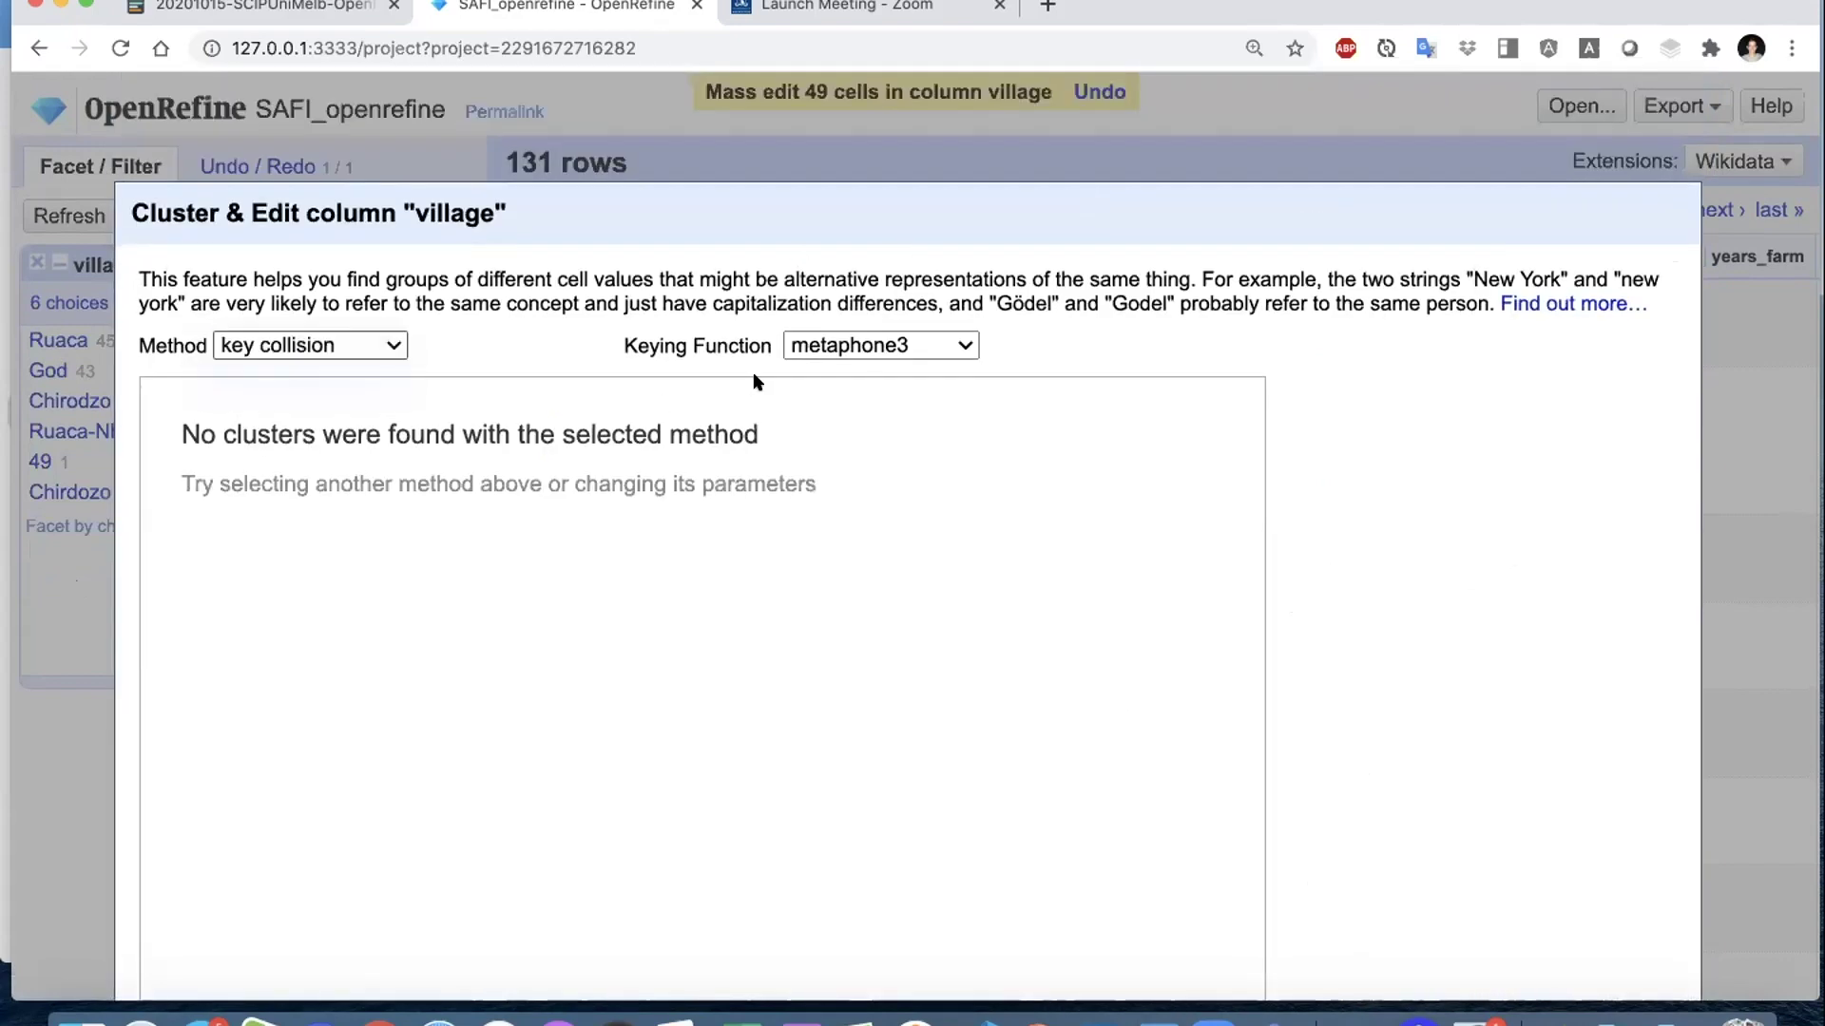
pyautogui.click(1387, 475)
pyautogui.moveTo(1246, 202); pyautogui.dragTo(1290, 35)
pyautogui.click(1675, 940)
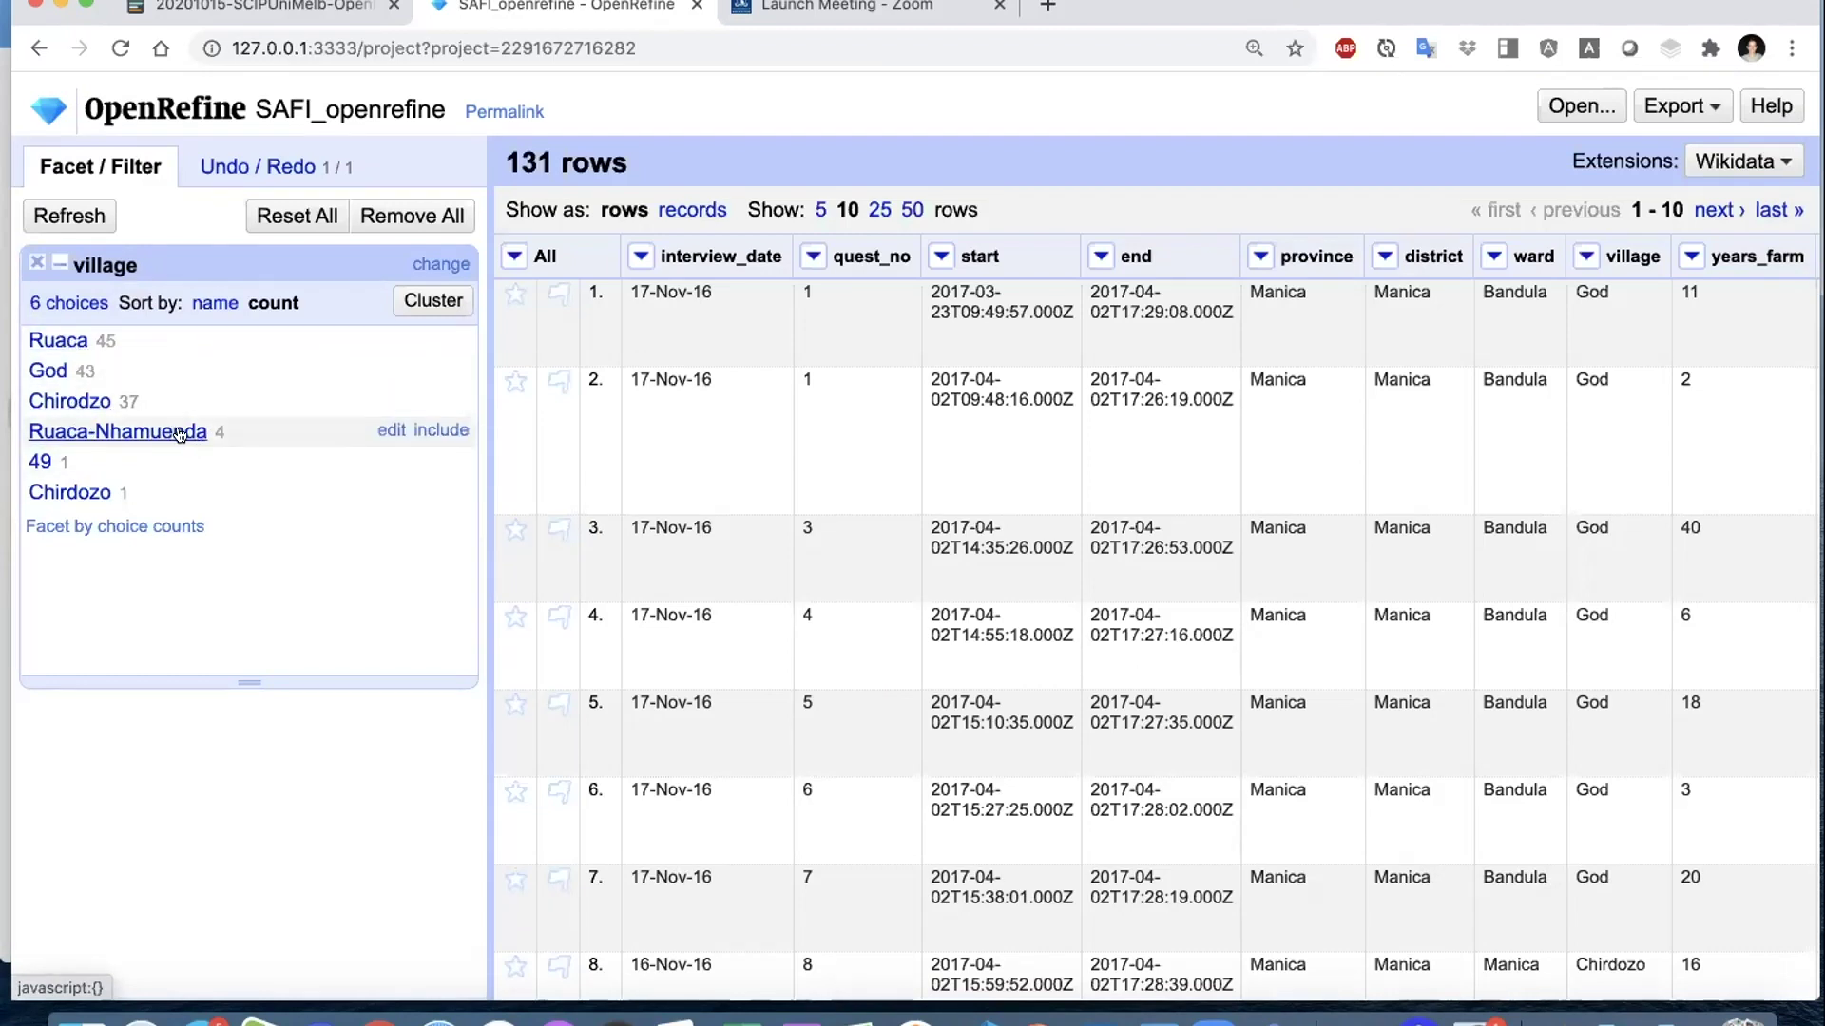
# - Change the village facet value Ruaca-Nhamuenda to Ruaca for all its rows
pyautogui.click(385, 432)
pyautogui.click(703, 459)
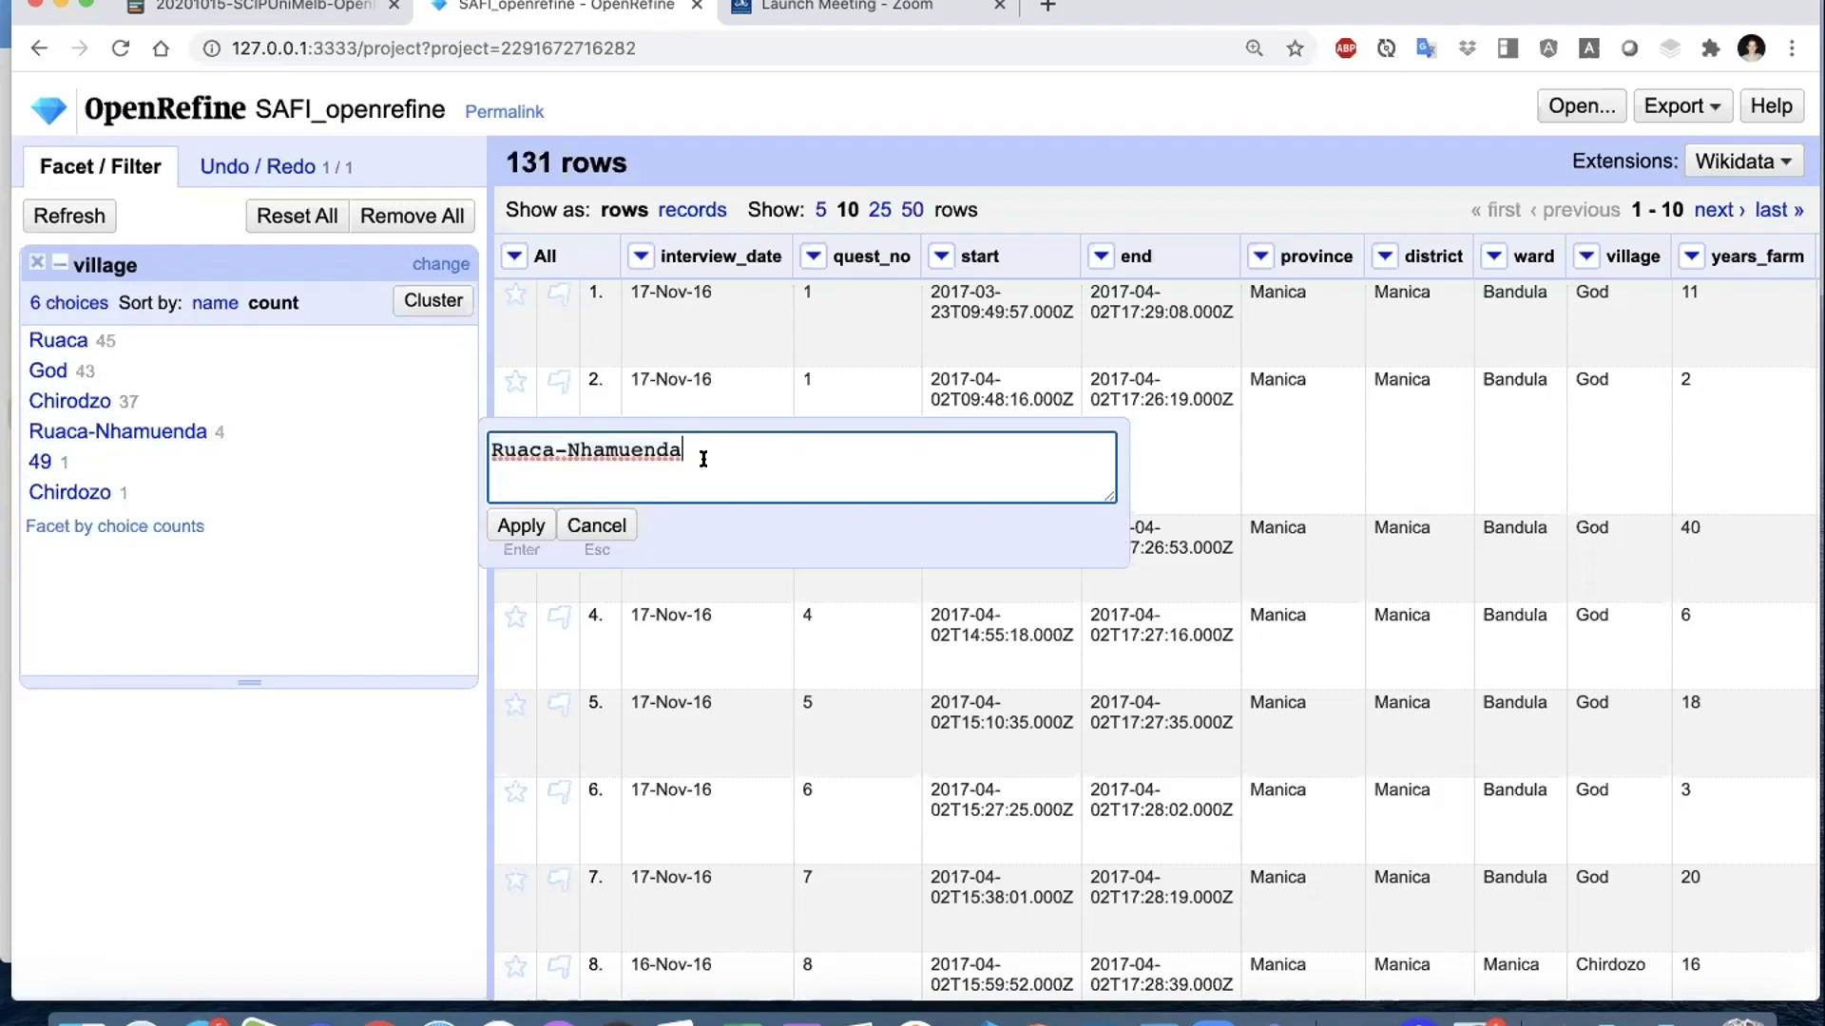
pyautogui.press('BackSpace')
pyautogui.press('BackSpace')
pyautogui.press('BackSpace')
pyautogui.press('BackSpace')
pyautogui.press('BackSpace')
pyautogui.press('BackSpace')
pyautogui.press('BackSpace')
pyautogui.press('BackSpace')
pyautogui.press('BackSpace')
pyautogui.press('BackSpace')
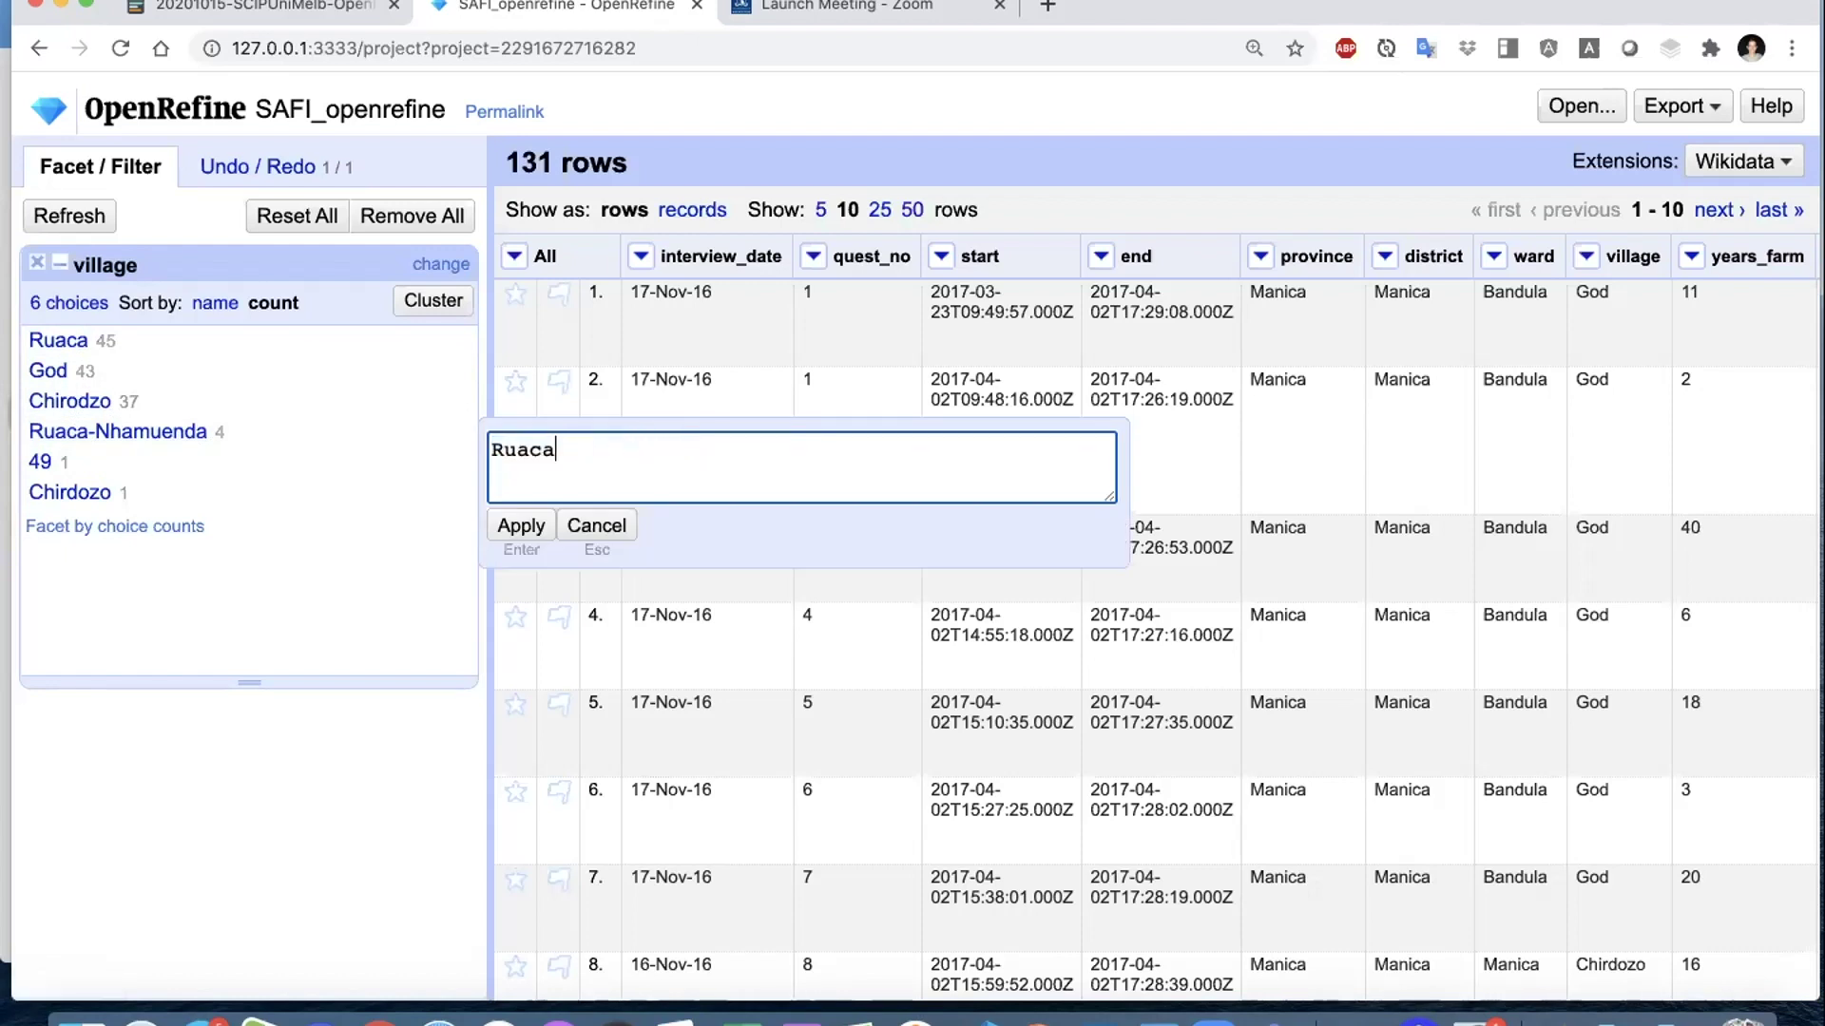
pyautogui.click(532, 523)
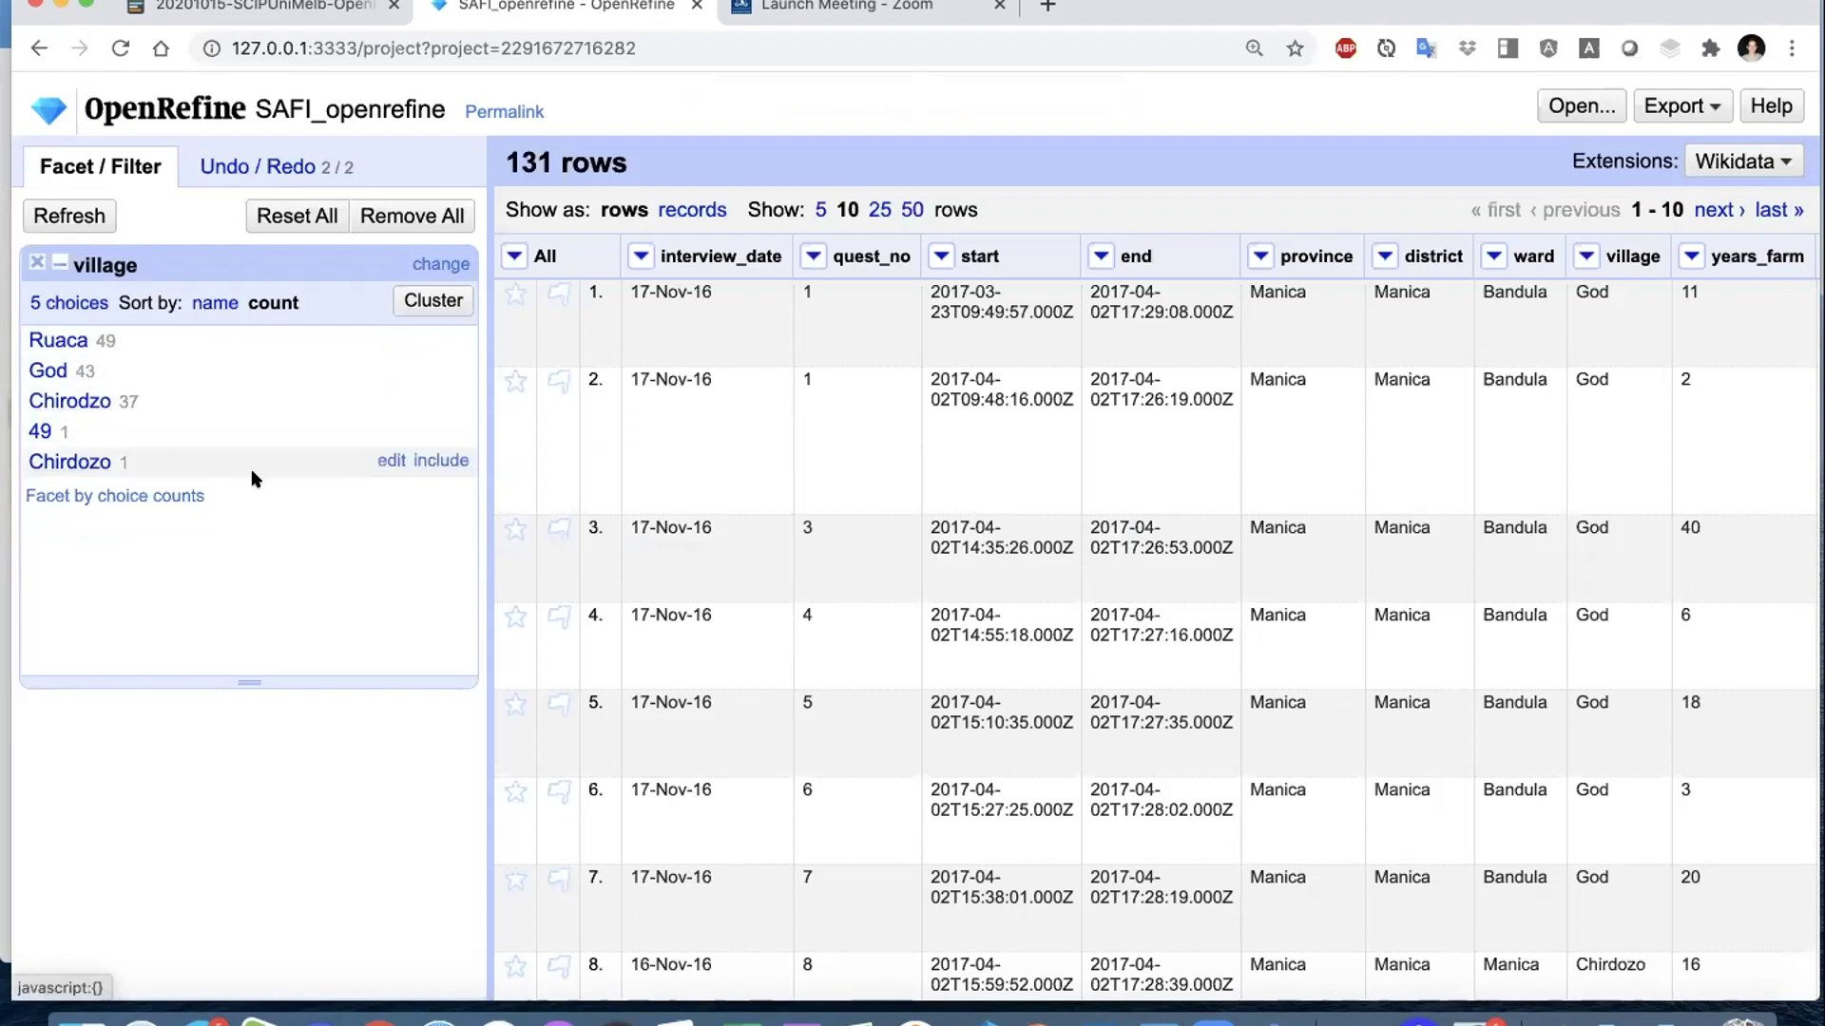
# - Correct the misspelled village facet value Chirdozo to Chirodzo
pyautogui.click(388, 468)
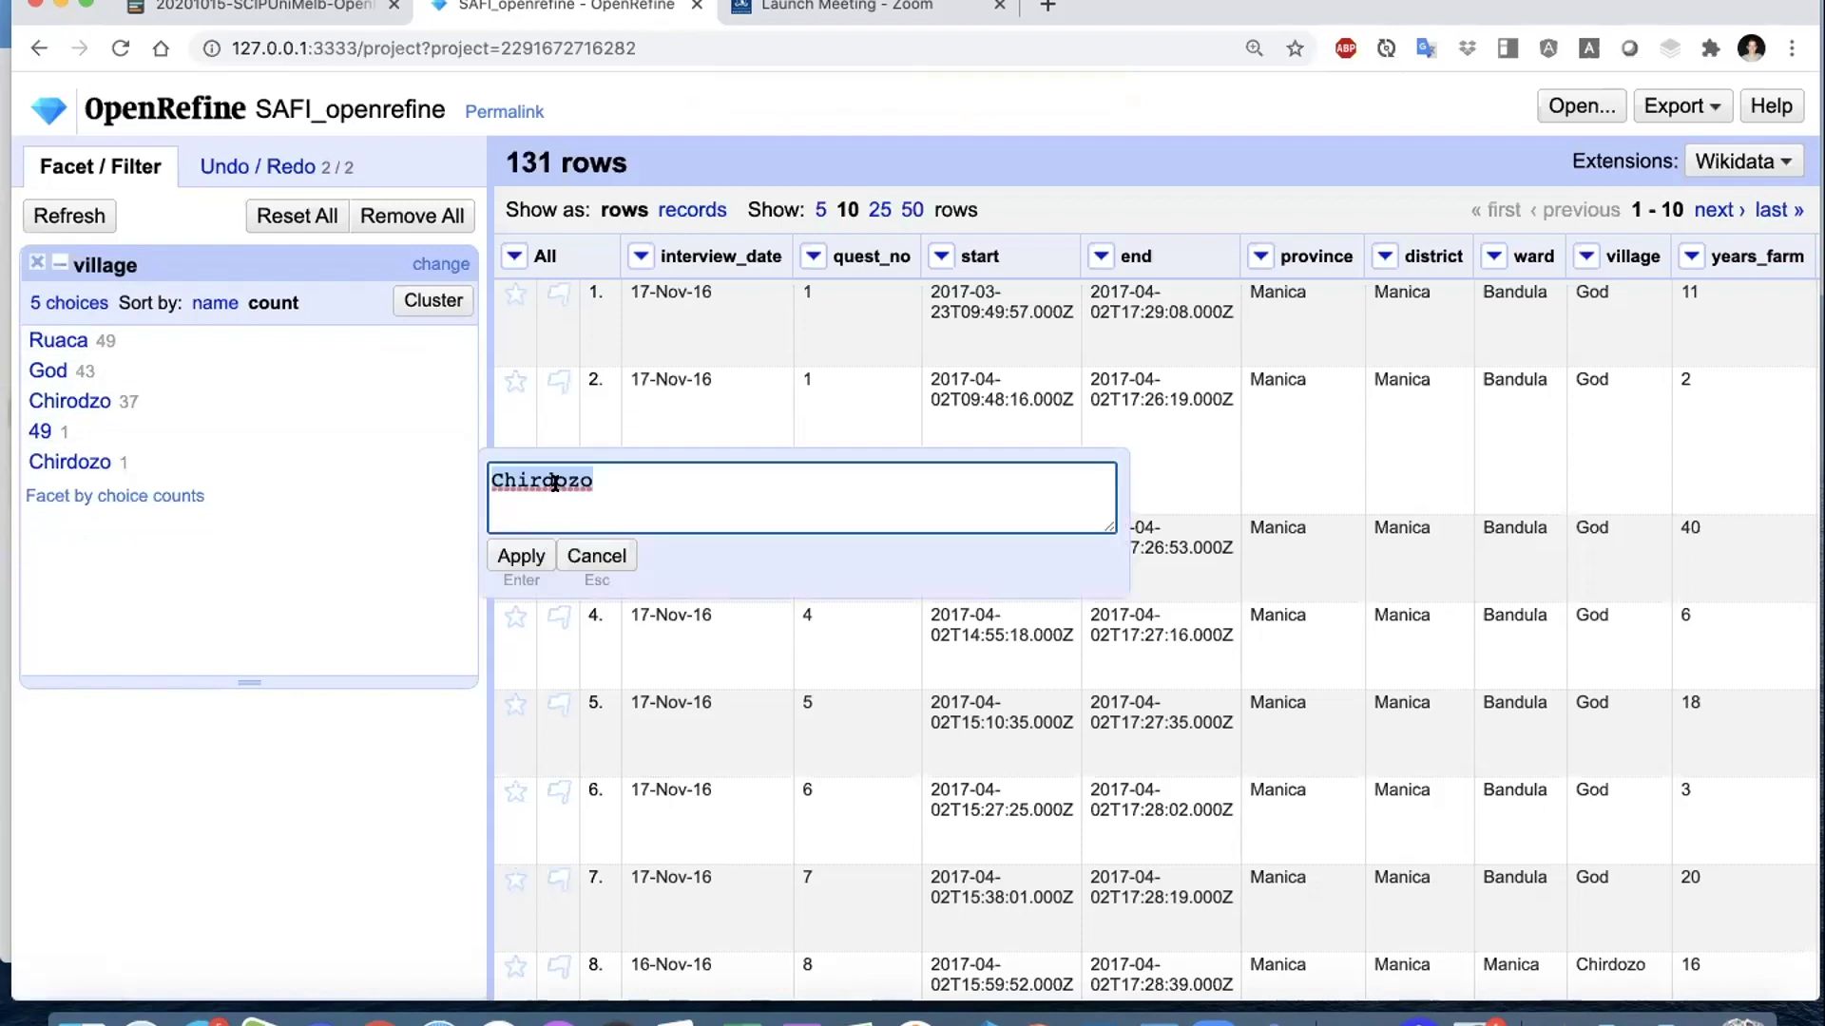
pyautogui.click(570, 495)
pyautogui.press('BackSpace')
pyautogui.press('BackSpace')
pyautogui.write('od')
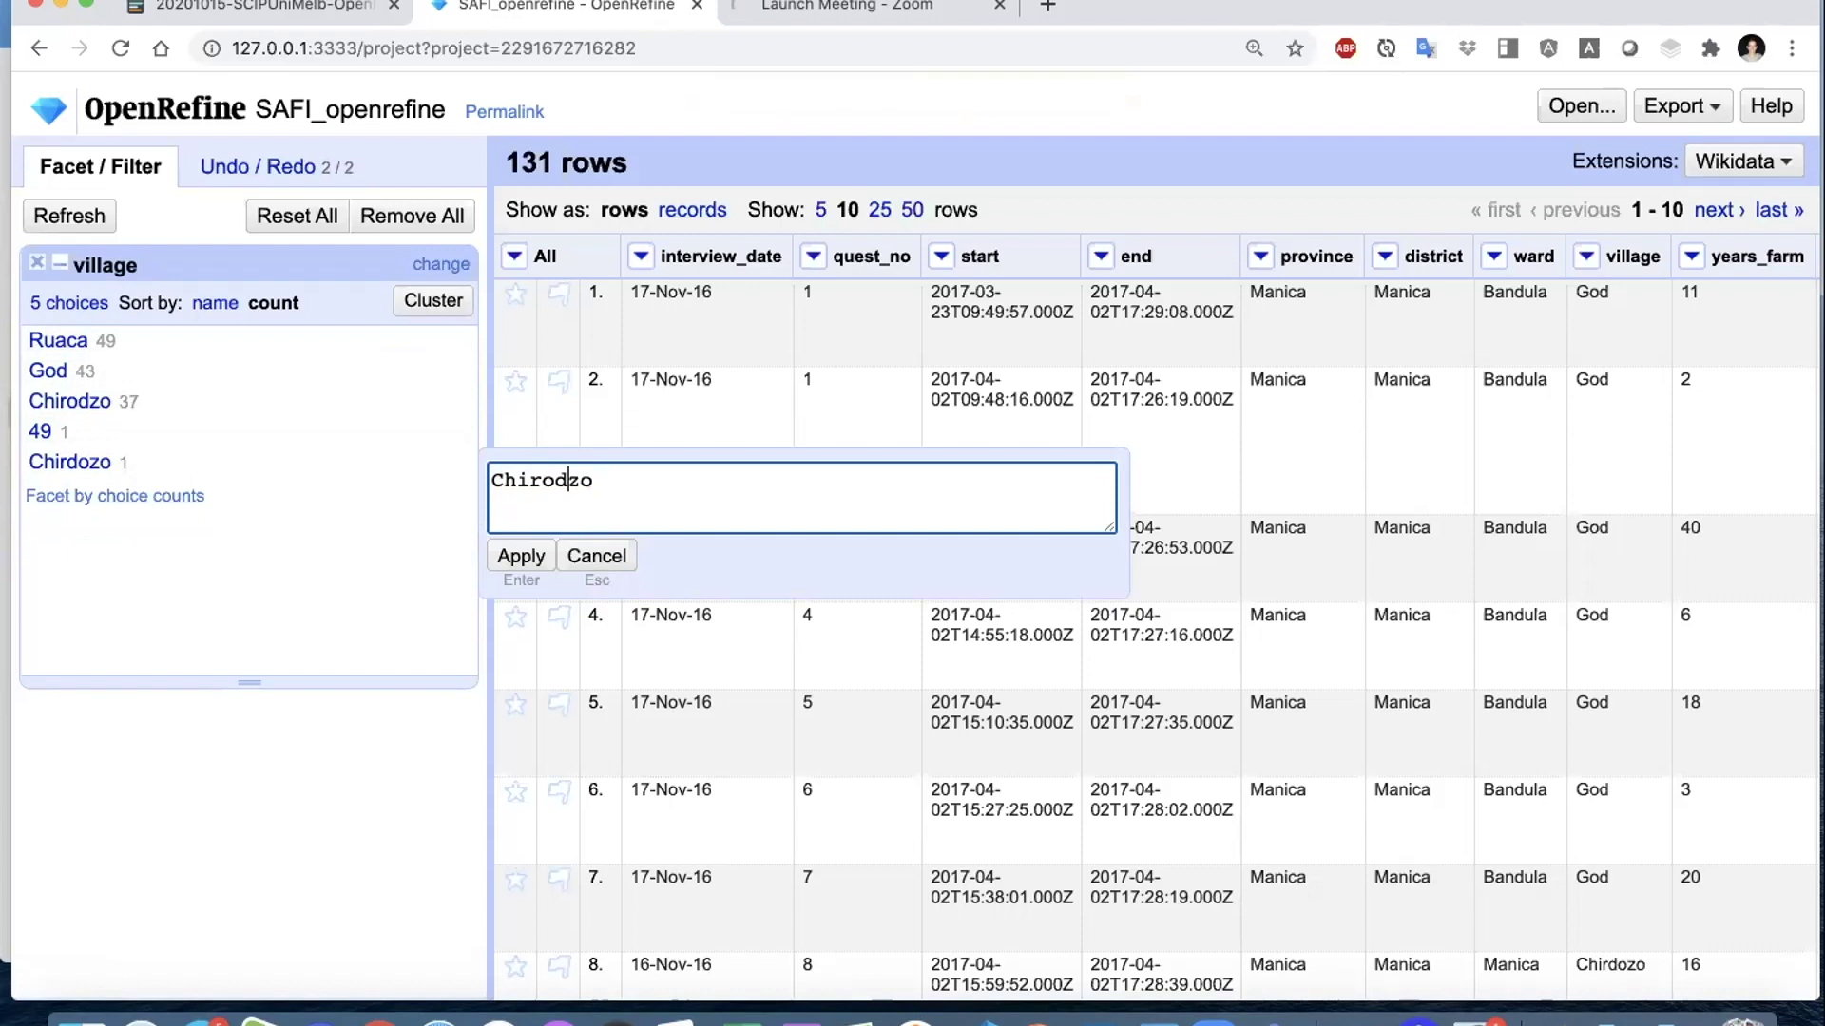
pyautogui.click(542, 553)
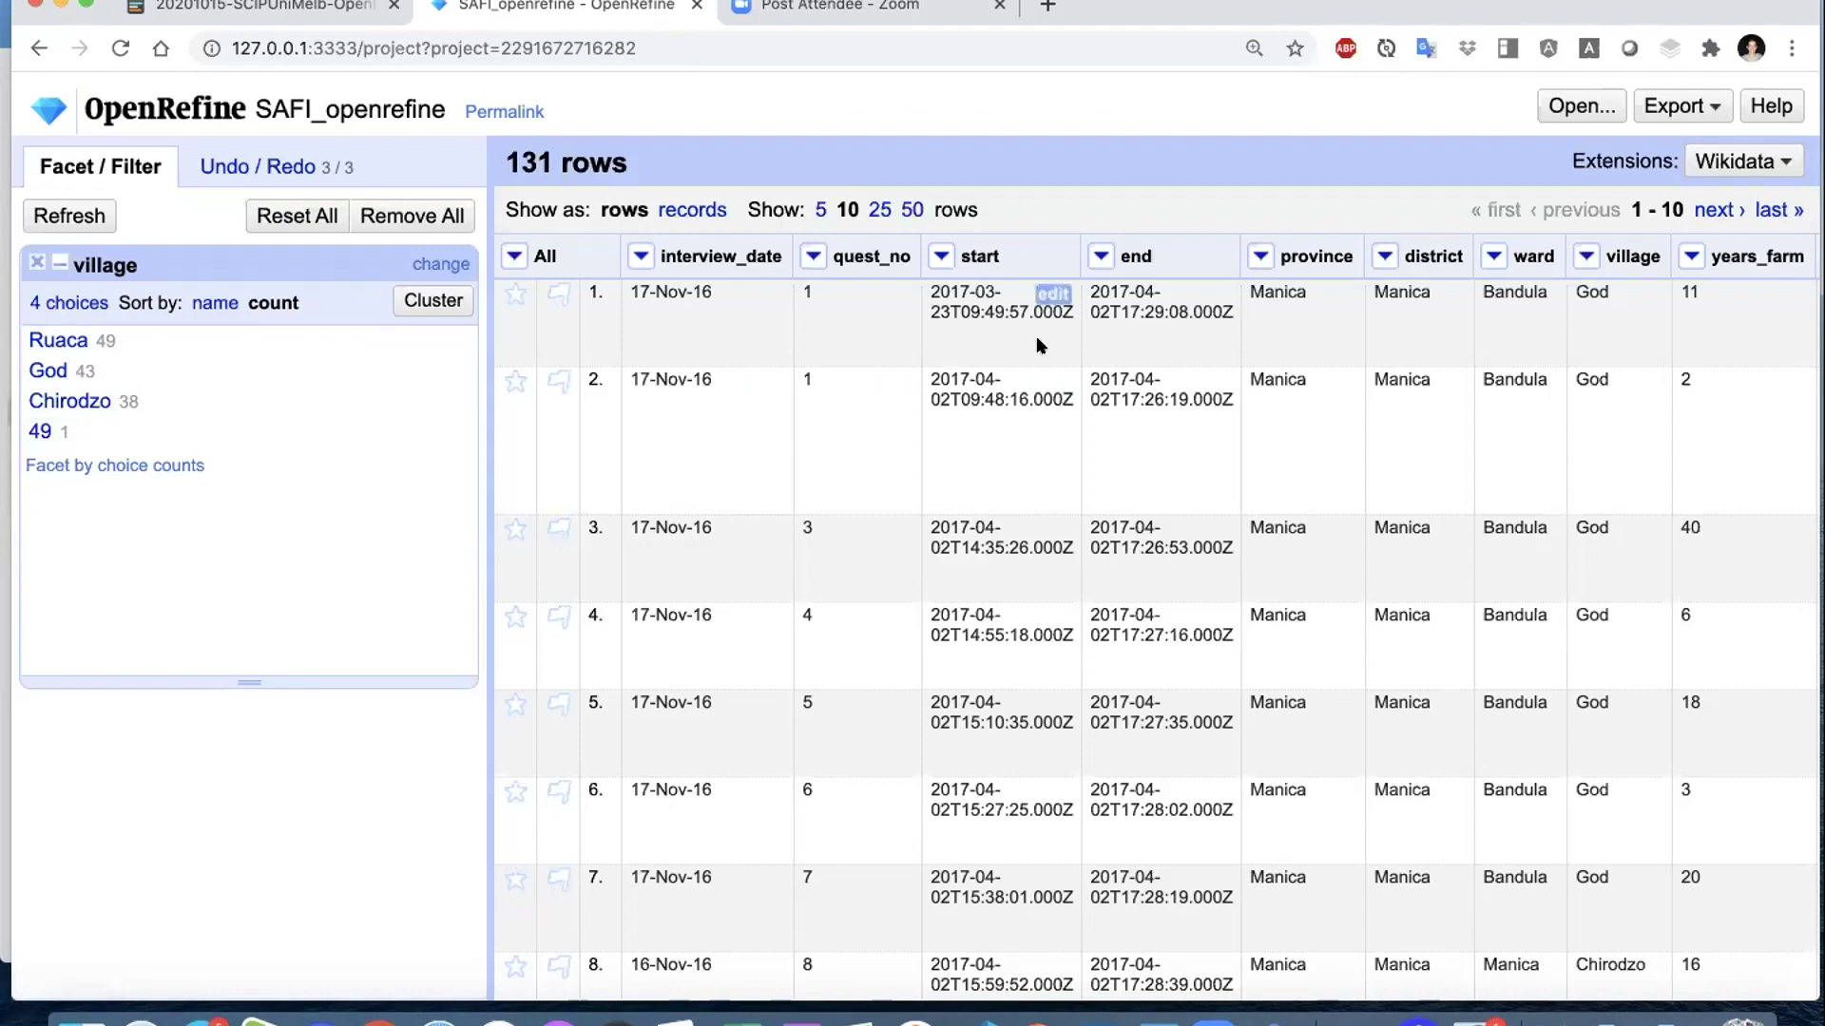
# - Locate the items_owned column in the table and examine how its lists are formatted
pyautogui.hscroll(15, 1040, 344)
pyautogui.hscroll(15, 1265, 326)
pyautogui.hscroll(15, 1263, 326)
pyautogui.hscroll(15, 1264, 325)
pyautogui.hscroll(15, 1264, 326)
pyautogui.hscroll(12, 1264, 326)
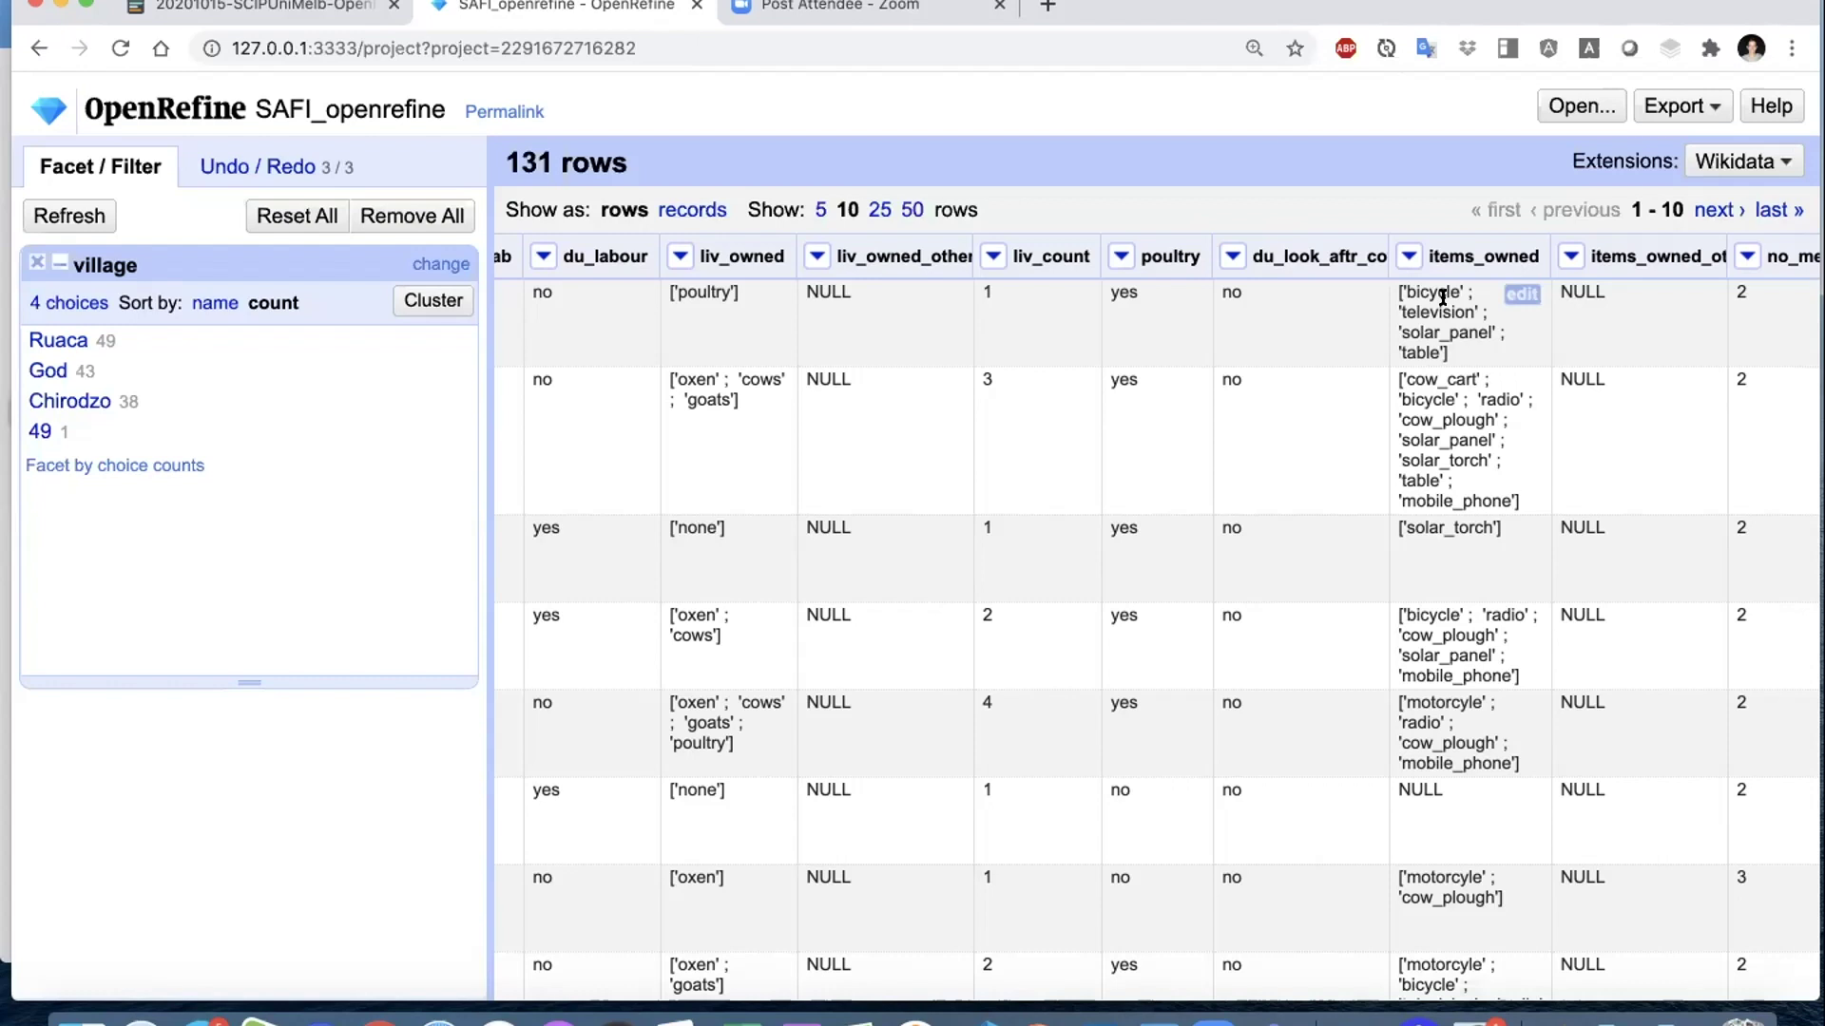
# - Transform the items_owned cells with the GREL expression value.replace("[","") to remove the opening square brackets
pyautogui.click(1405, 254)
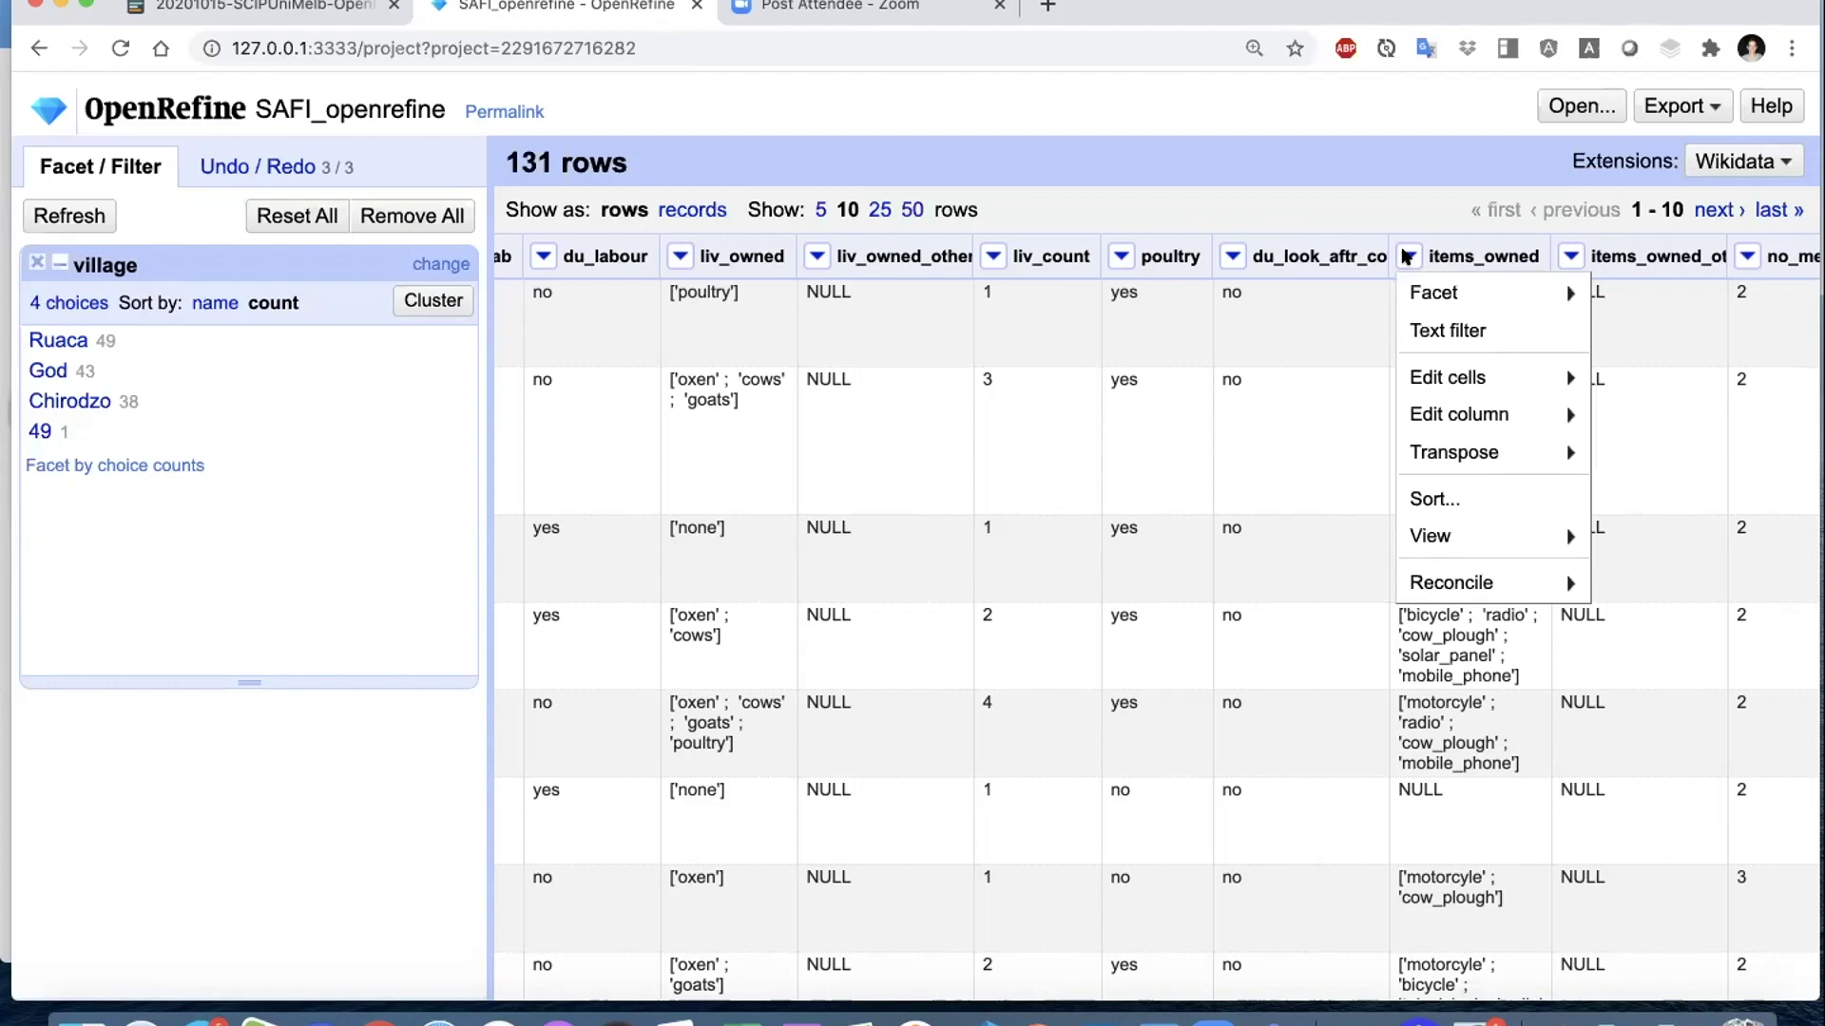
pyautogui.moveTo(1461, 380)
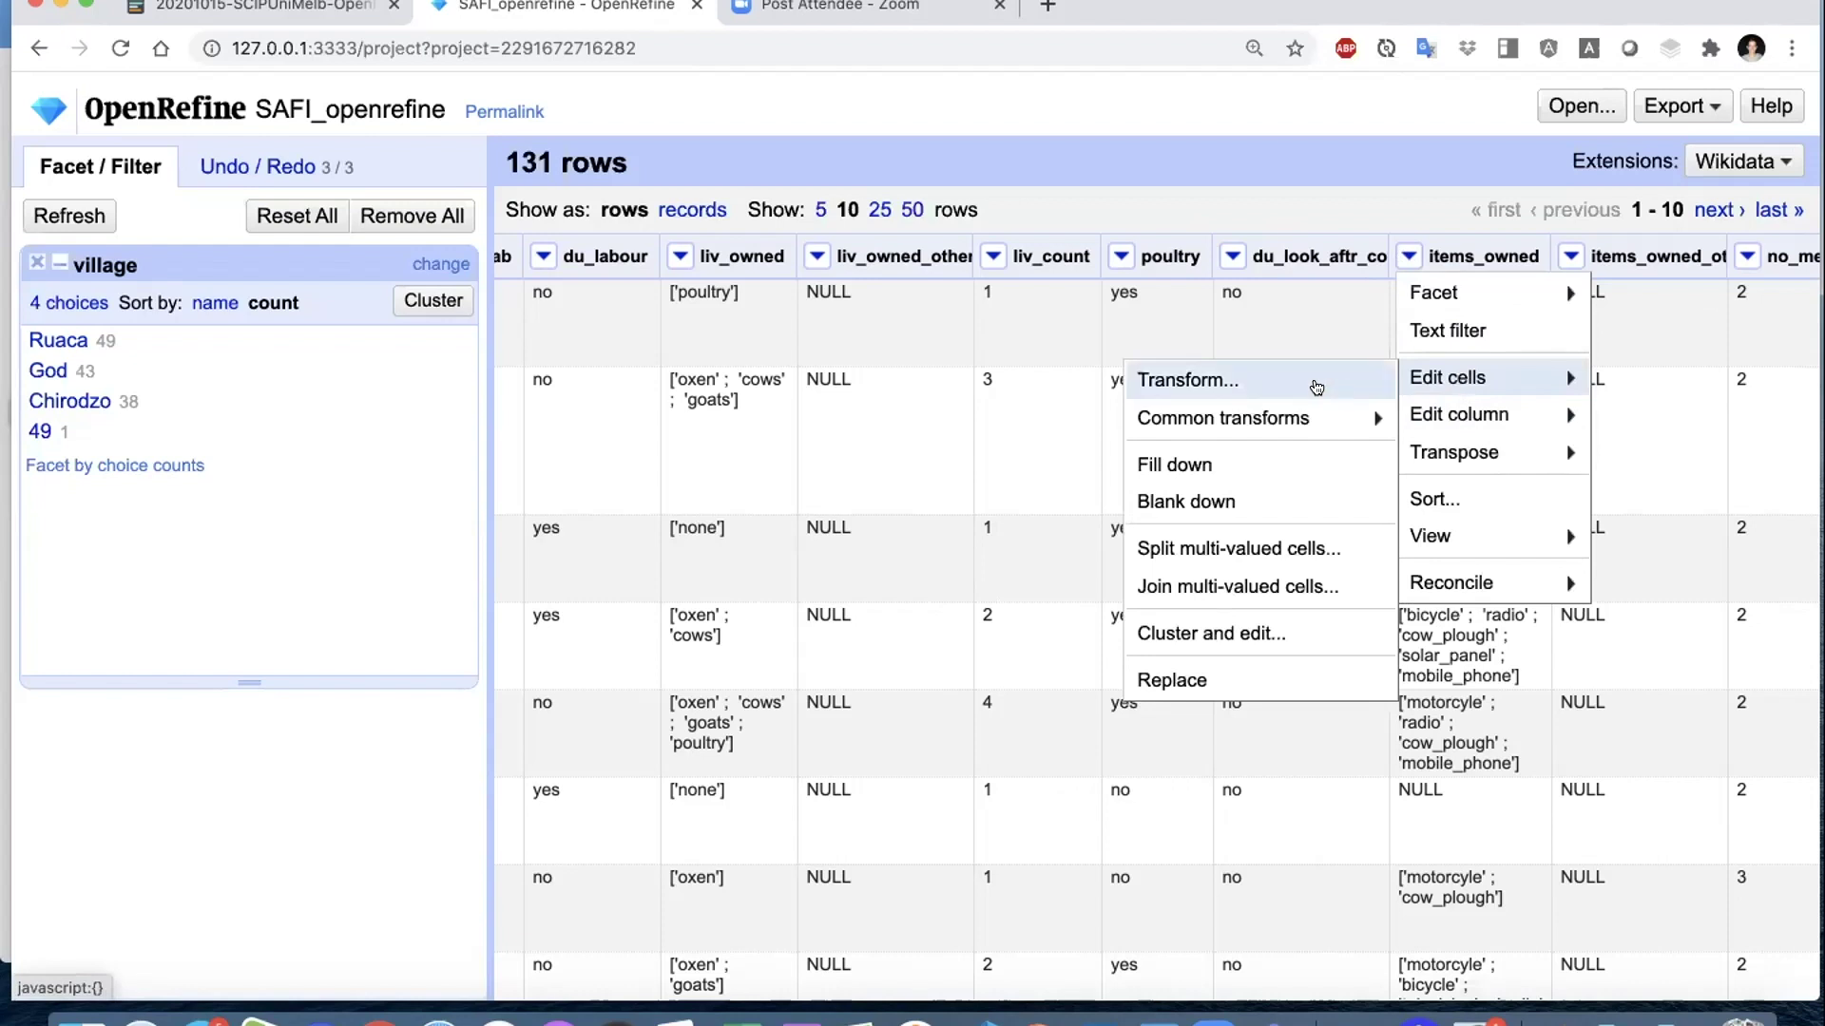
pyautogui.click(1316, 385)
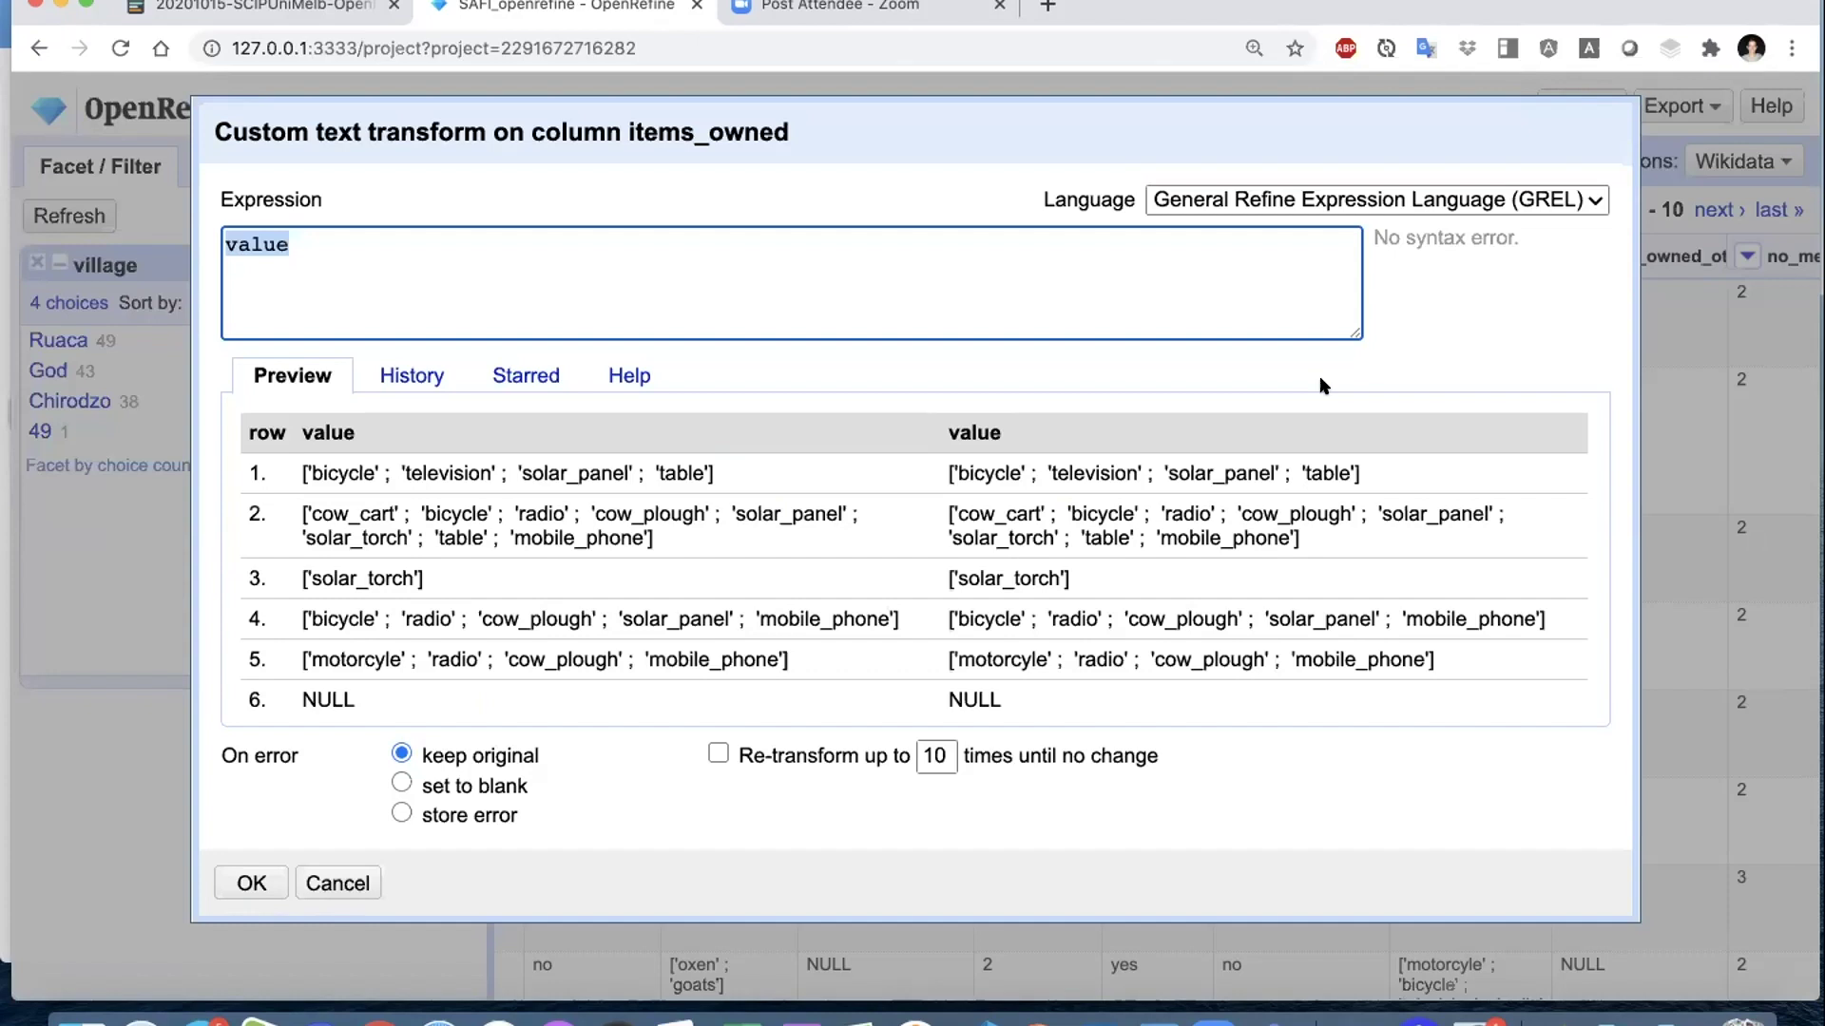
pyautogui.click(428, 237)
pyautogui.write('.')
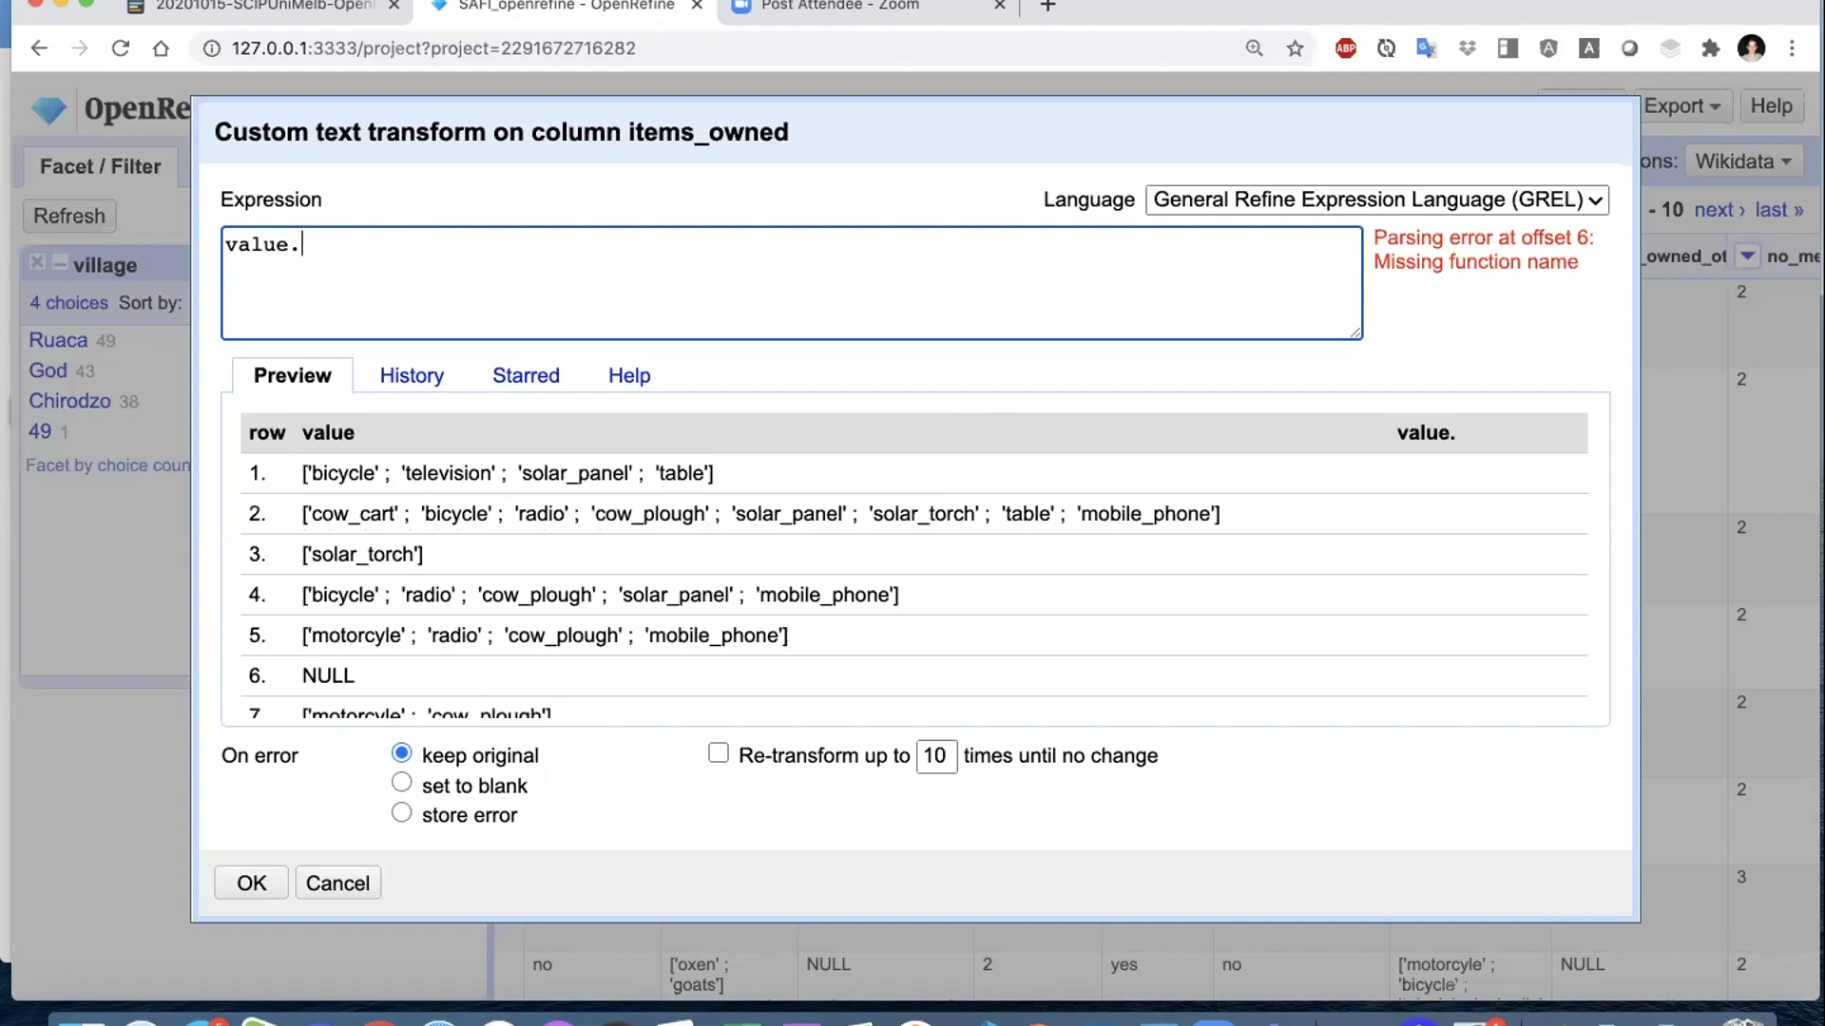
pyautogui.write('replace()')
pyautogui.press('Left')
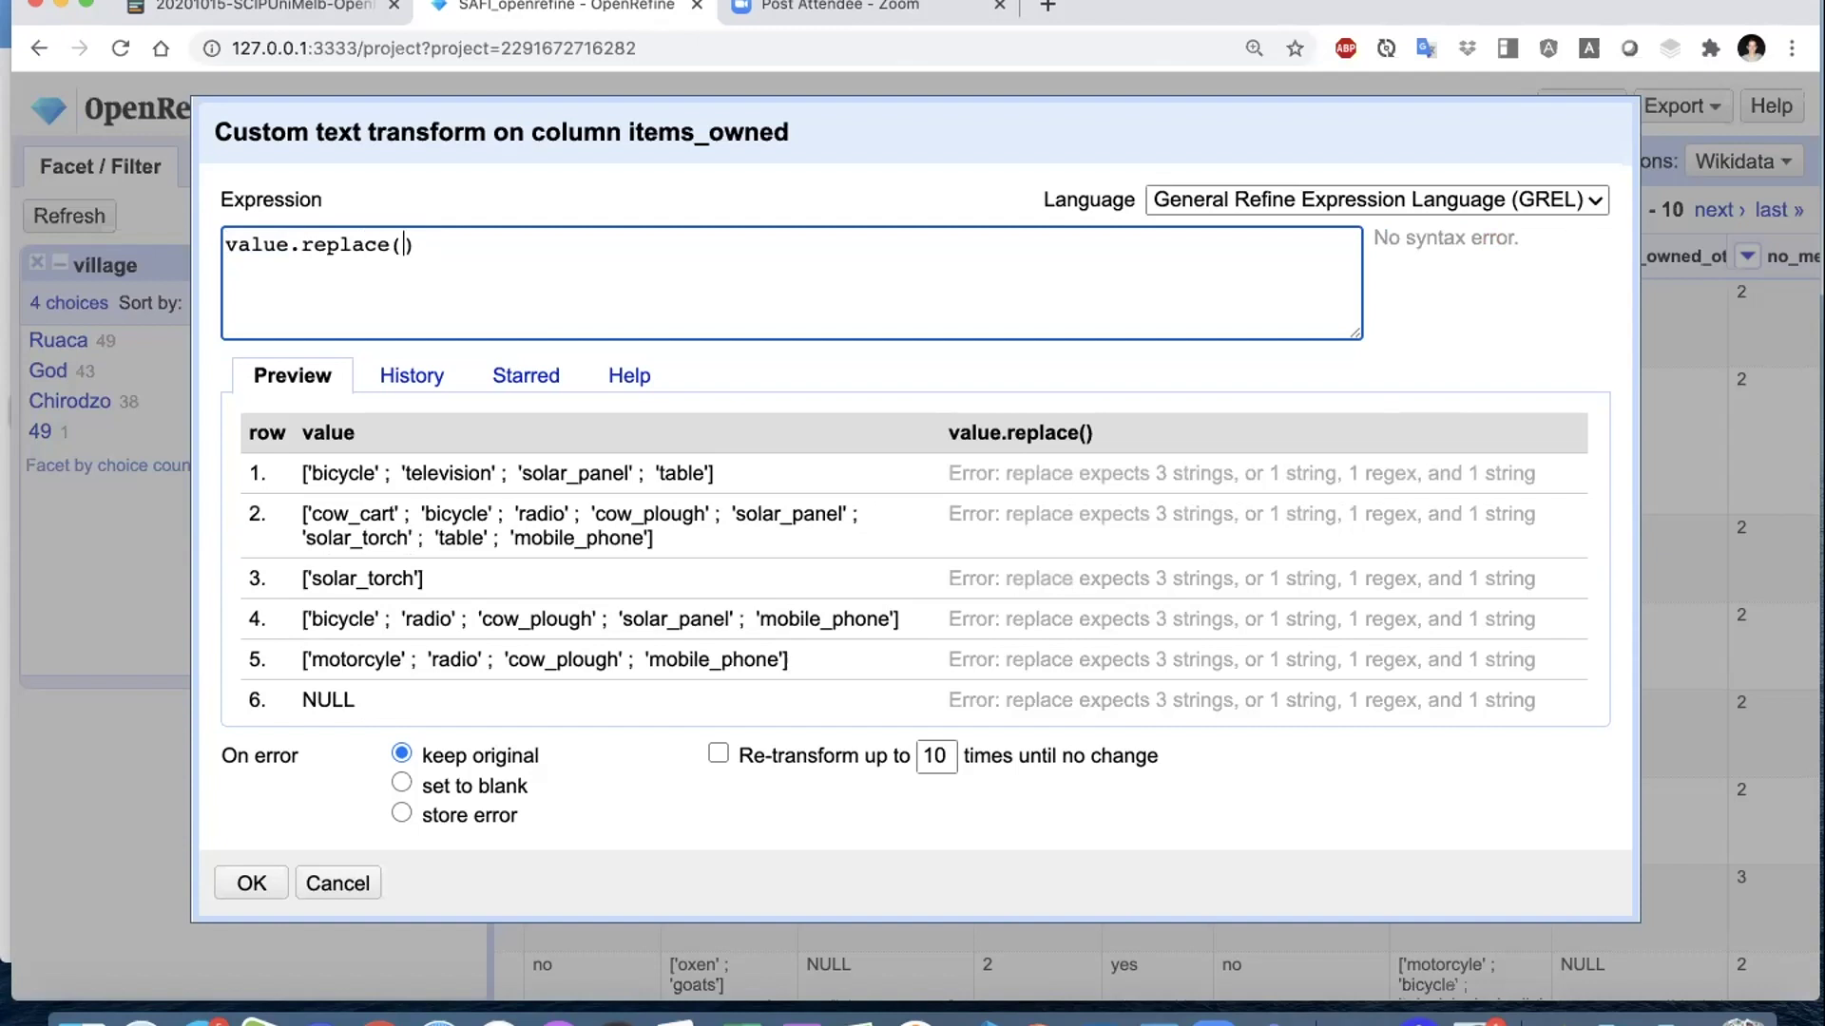
pyautogui.write('""')
pyautogui.press('Left')
pyautogui.write('[')
pyautogui.press('Right')
pyautogui.write(',""')
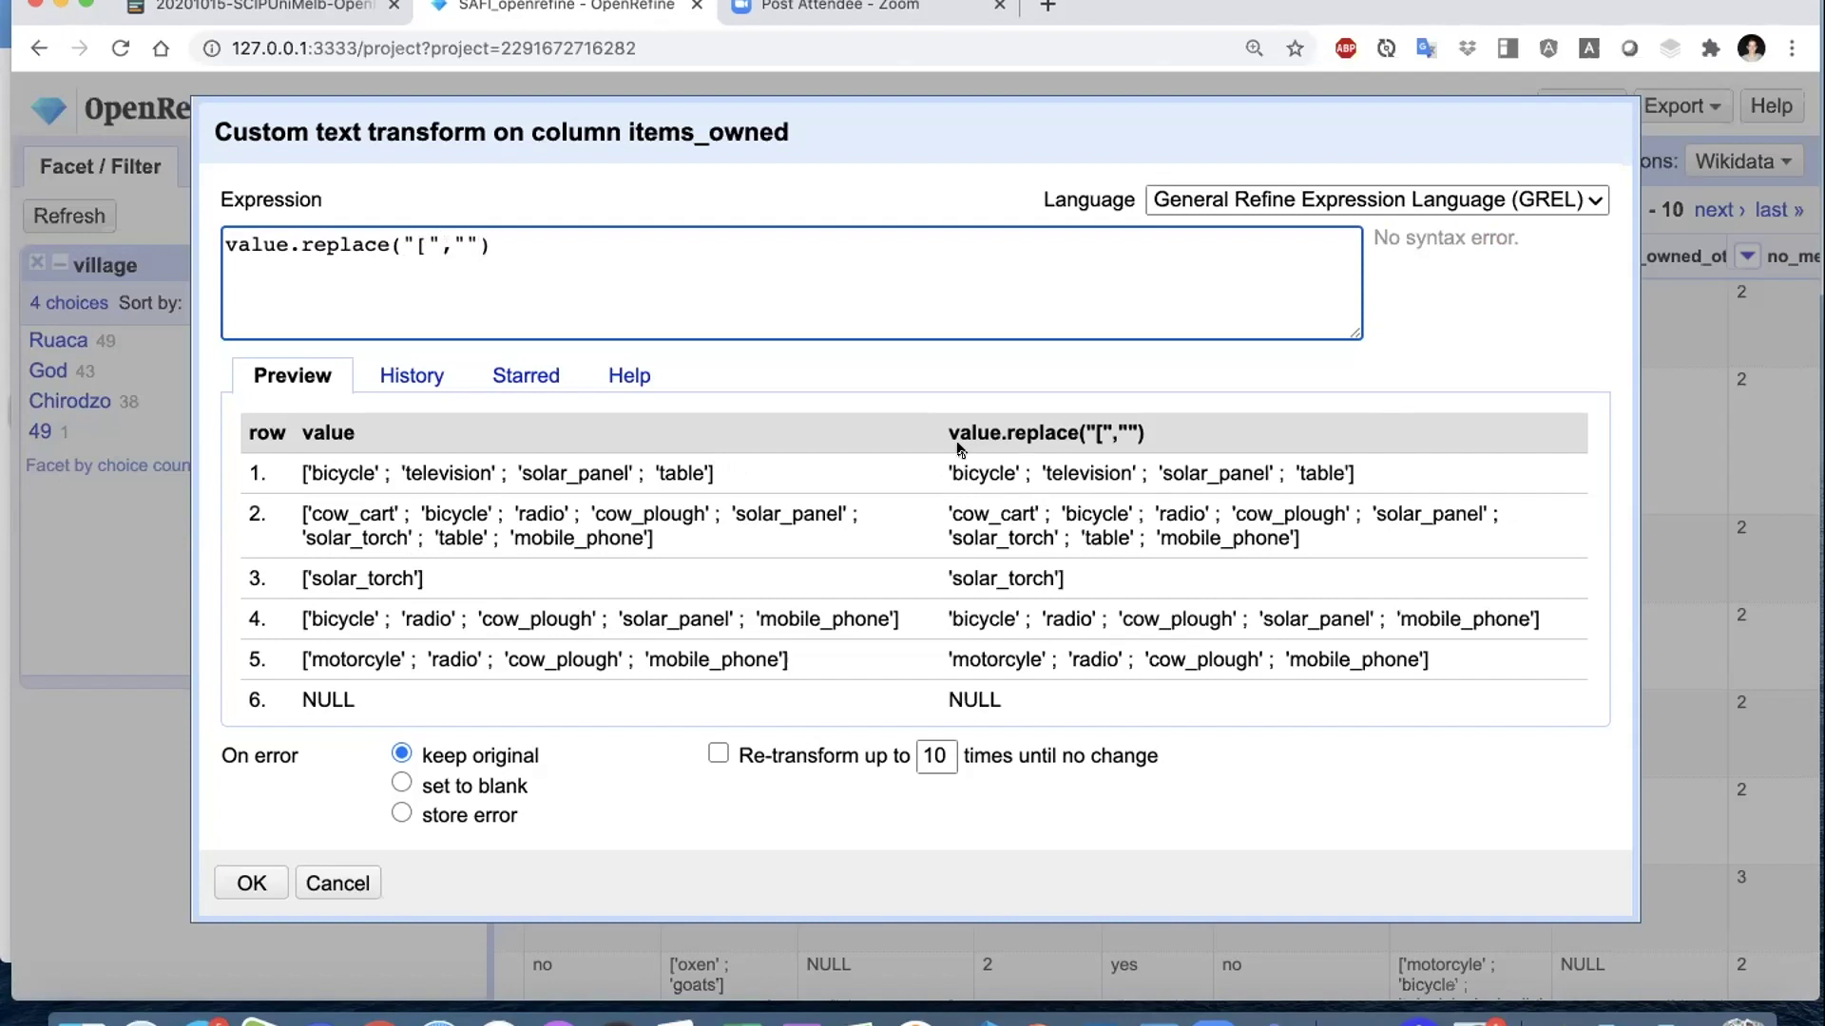
pyautogui.click(267, 873)
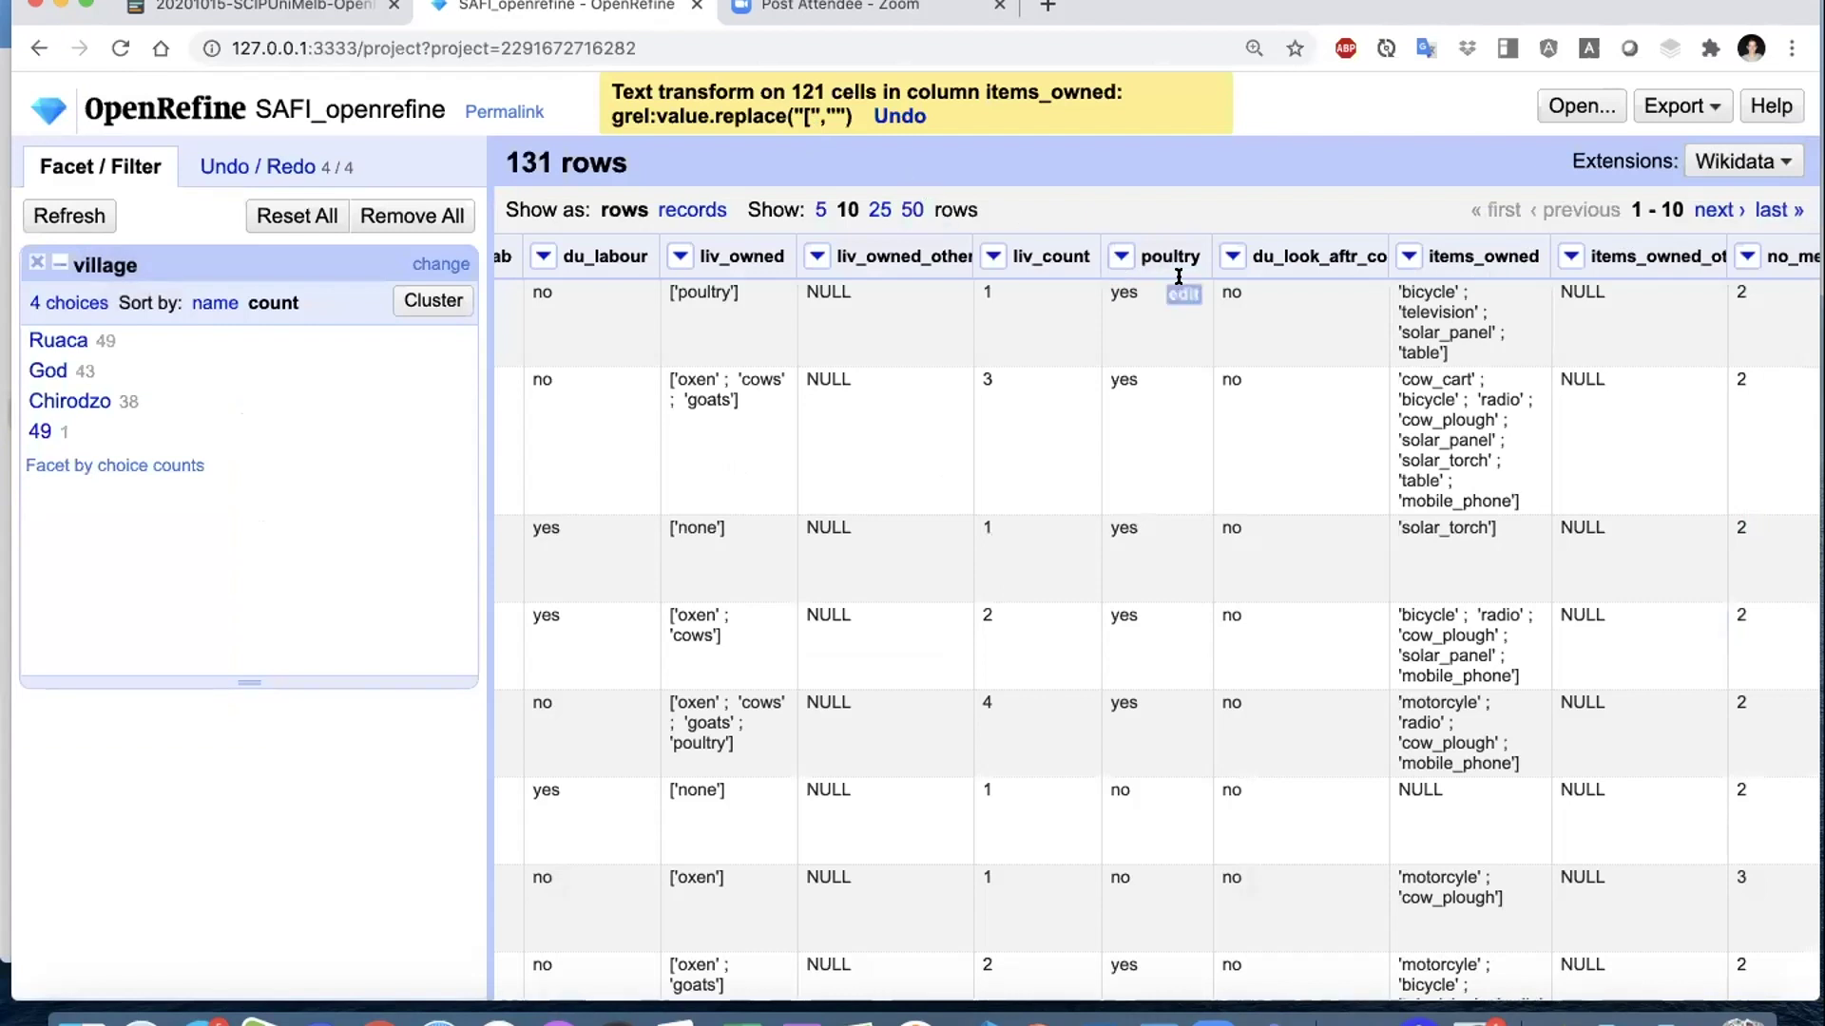
# - Start another custom text transform on items_owned with the expression value.replace("]","") to strip the closing square brackets
pyautogui.click(1403, 253)
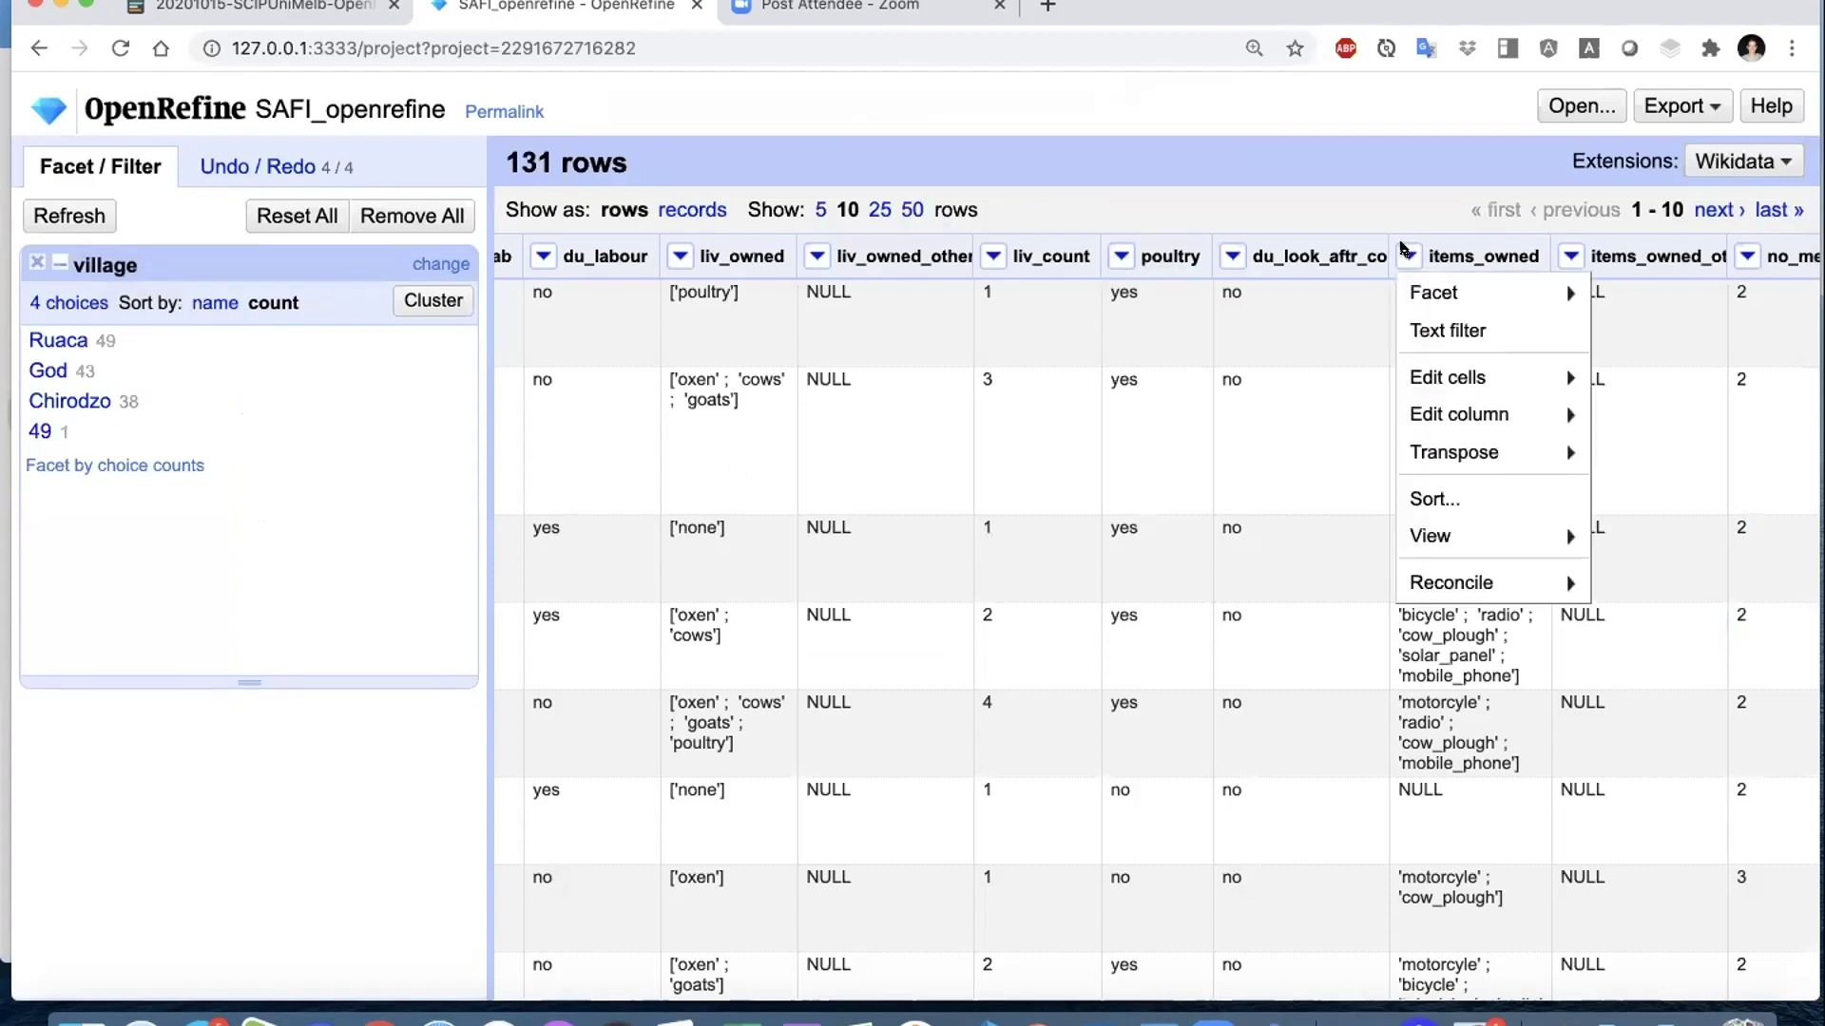
pyautogui.moveTo(1460, 390)
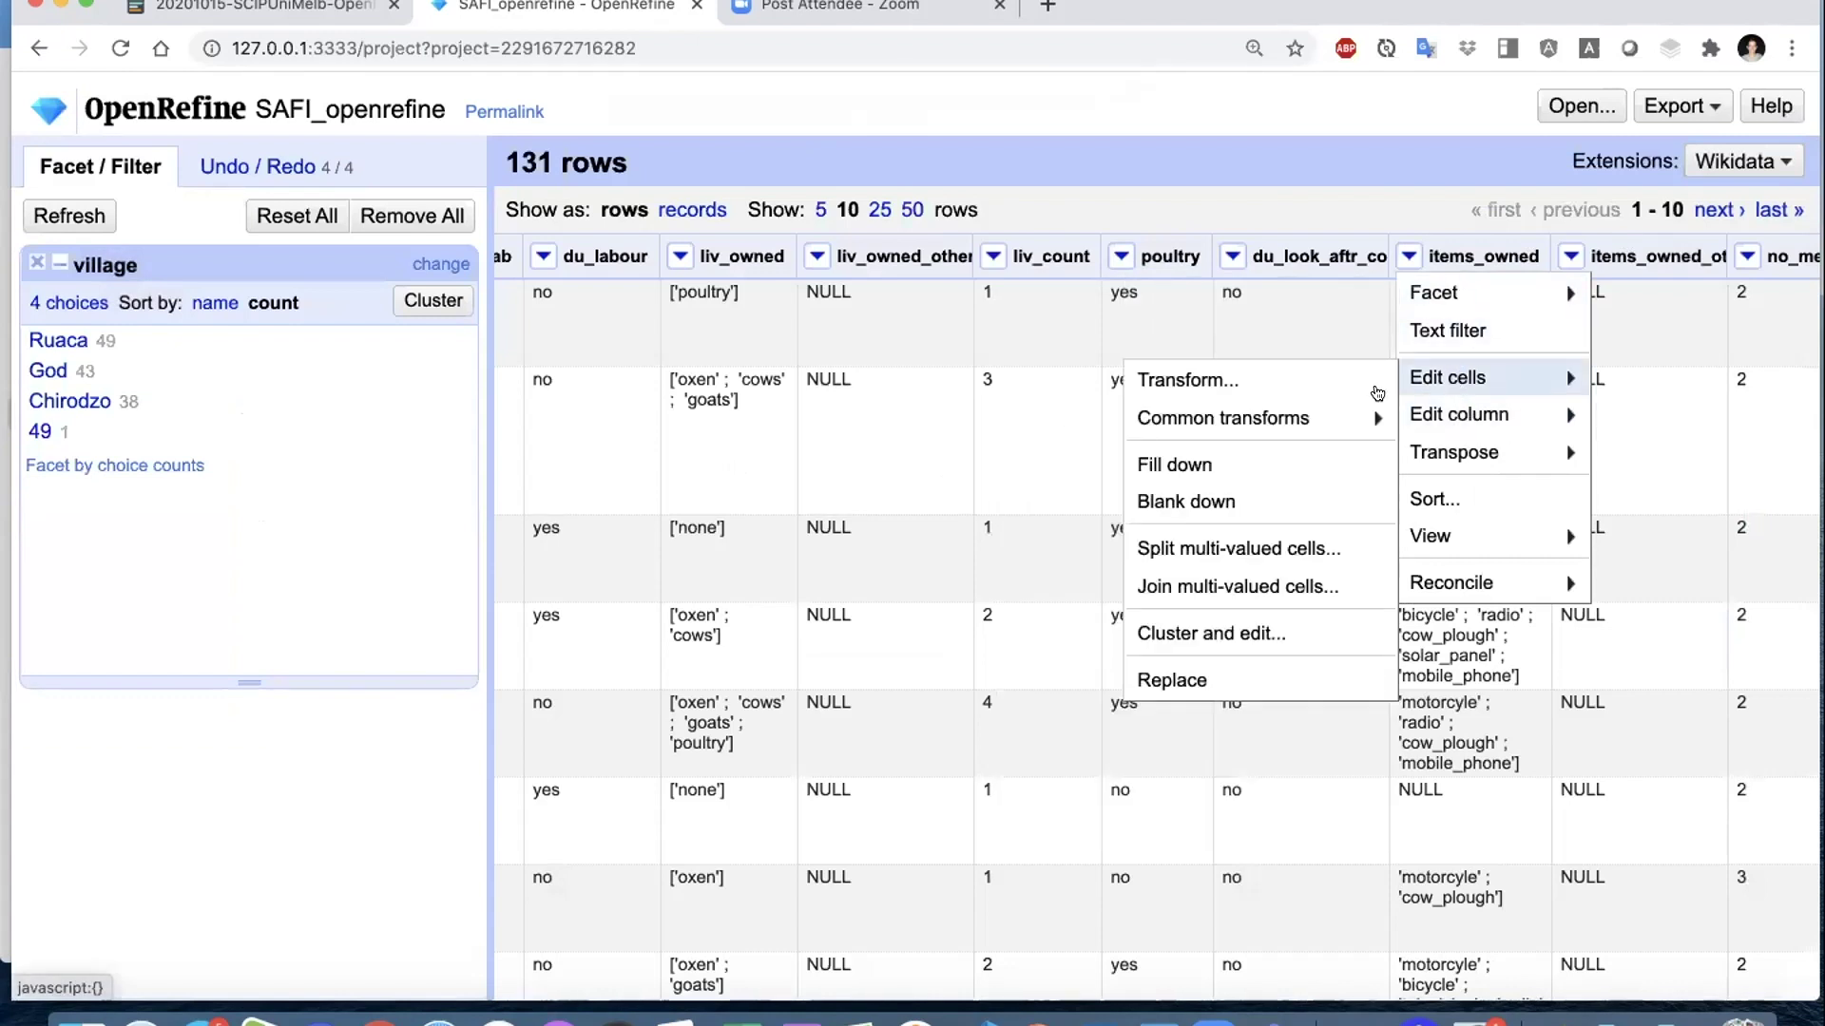
pyautogui.click(1283, 380)
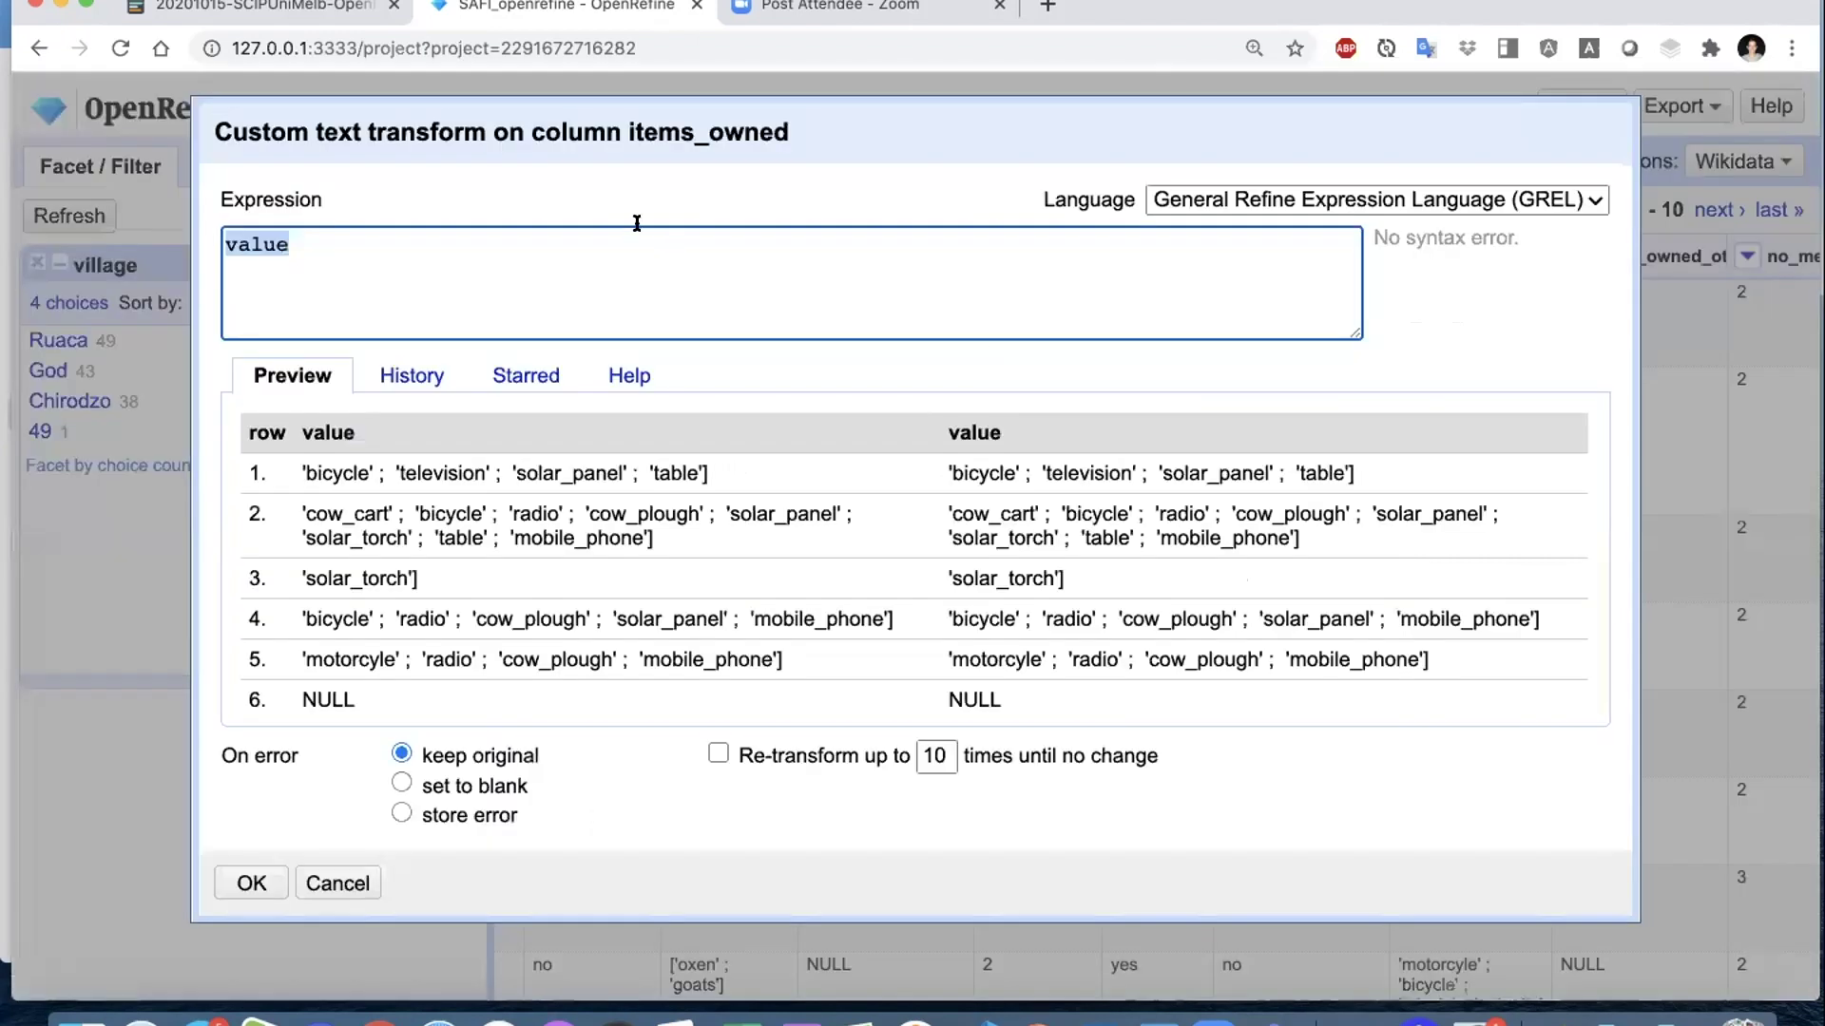
pyautogui.click(581, 242)
pyautogui.write('.replace(")')
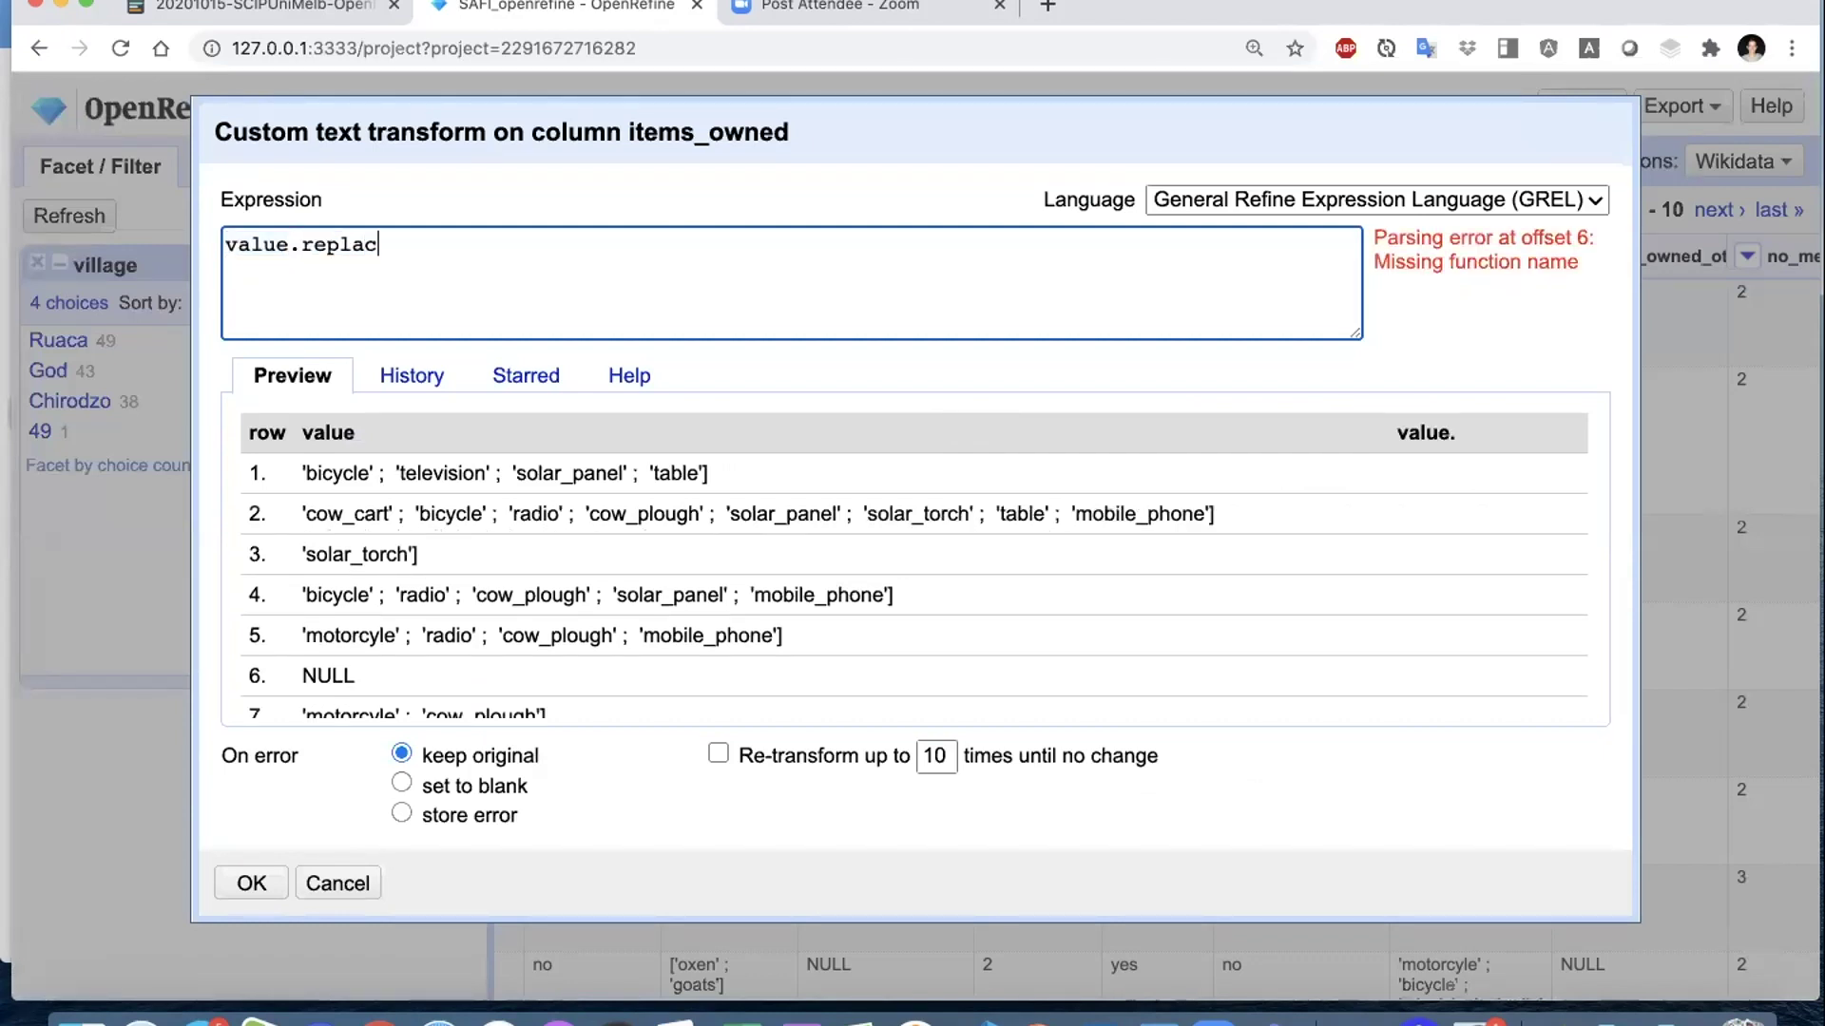
pyautogui.press('Left')
pyautogui.write('"')
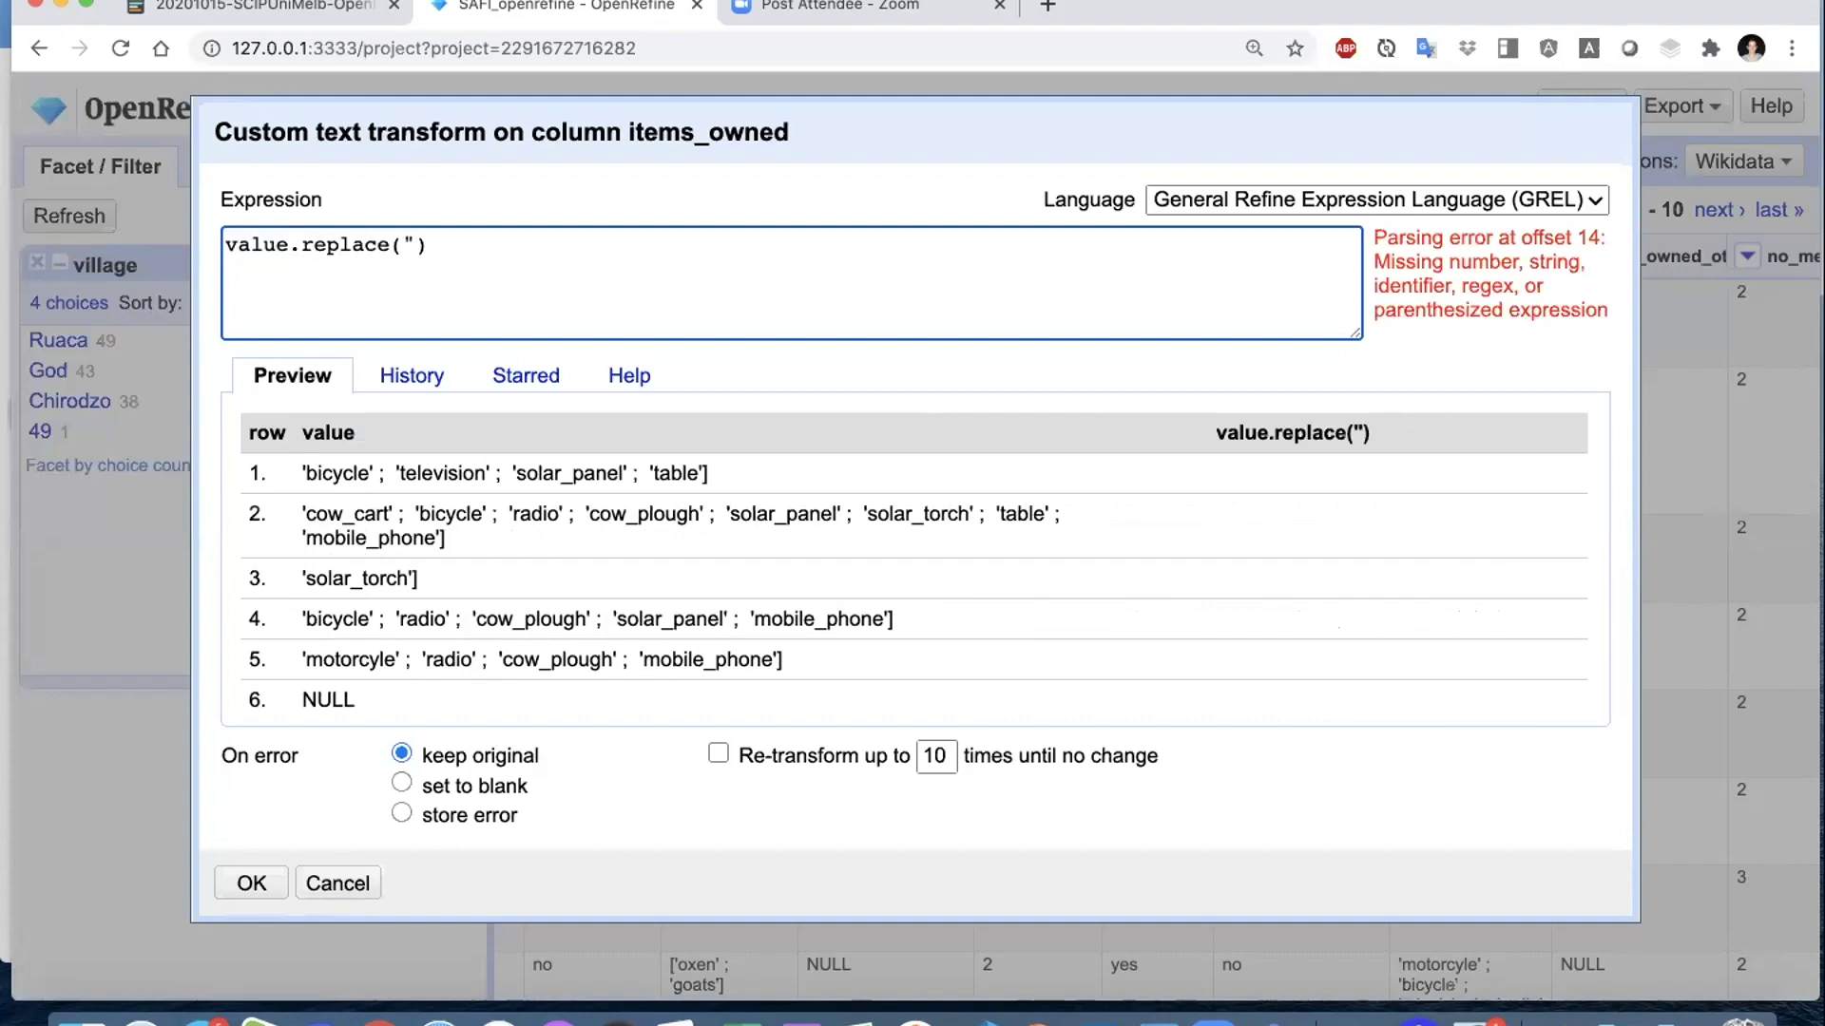
pyautogui.write(']')
pyautogui.write('",""{')
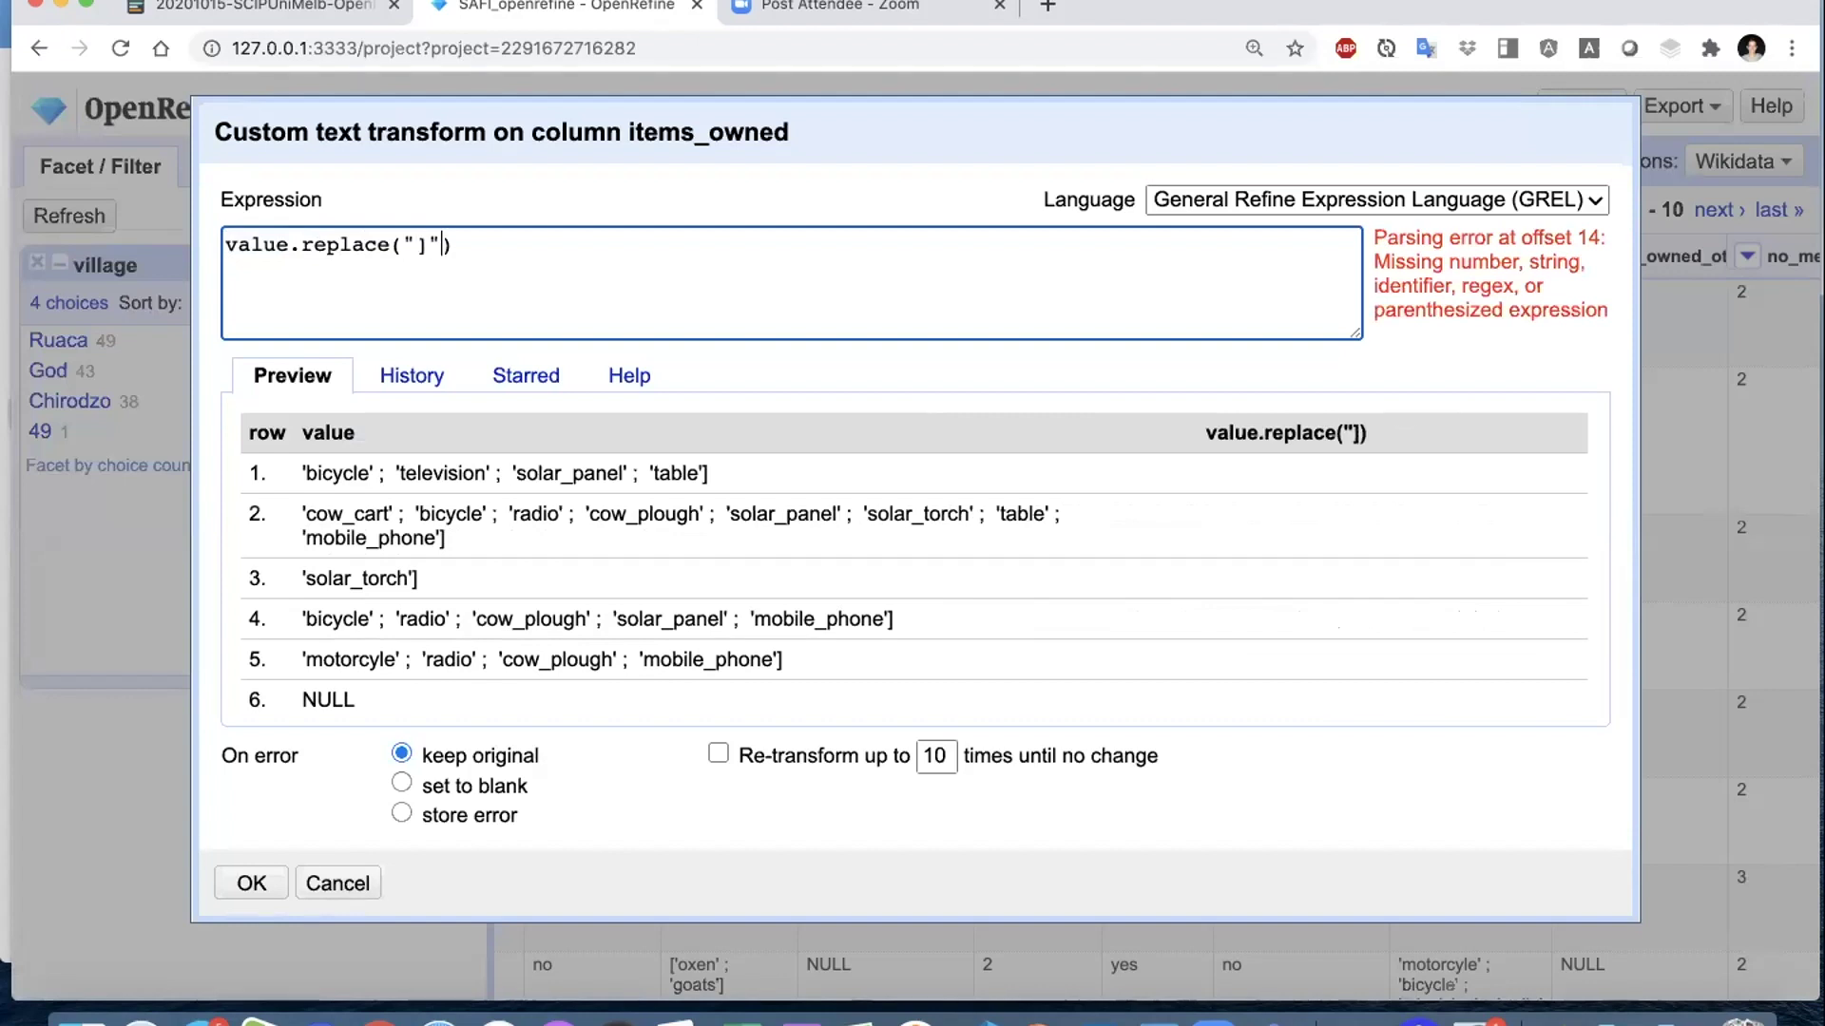
pyautogui.press('BackSpace')
# - Append .replace(" ","") to the items_owned transform expression so that it also removes spaces
pyautogui.click(492, 245)
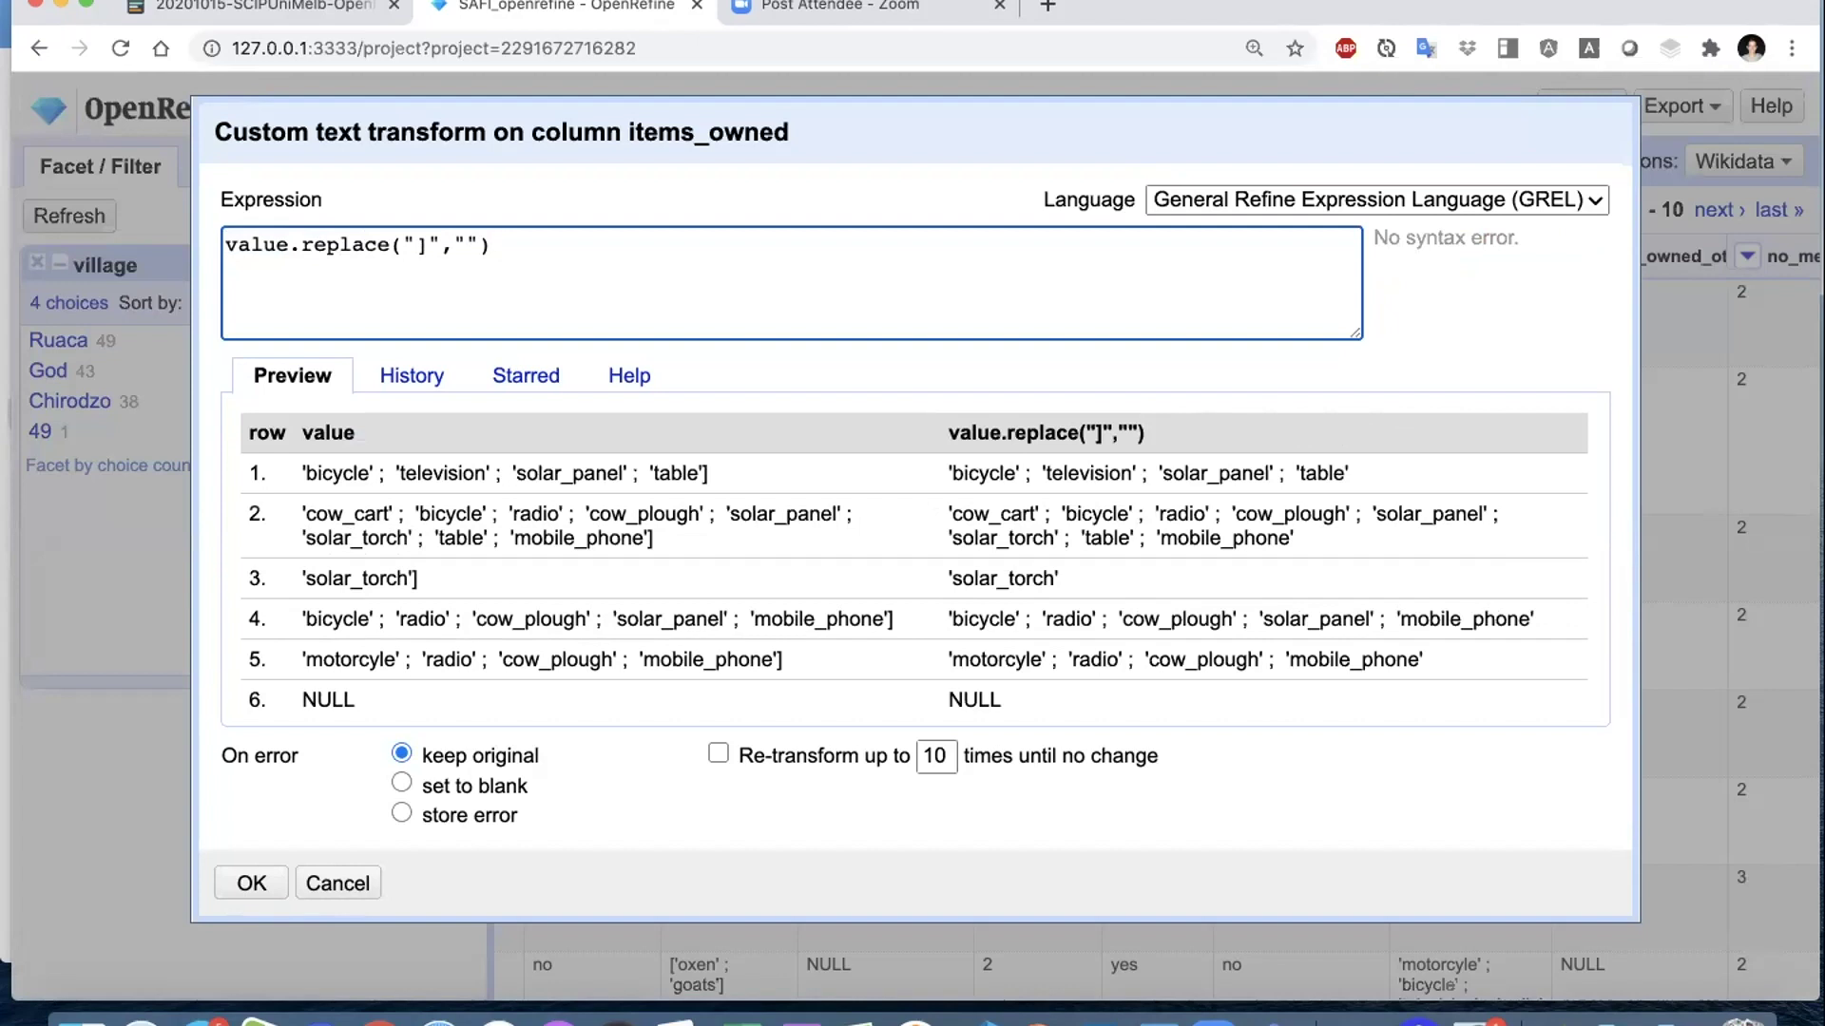
pyautogui.write('.replace()')
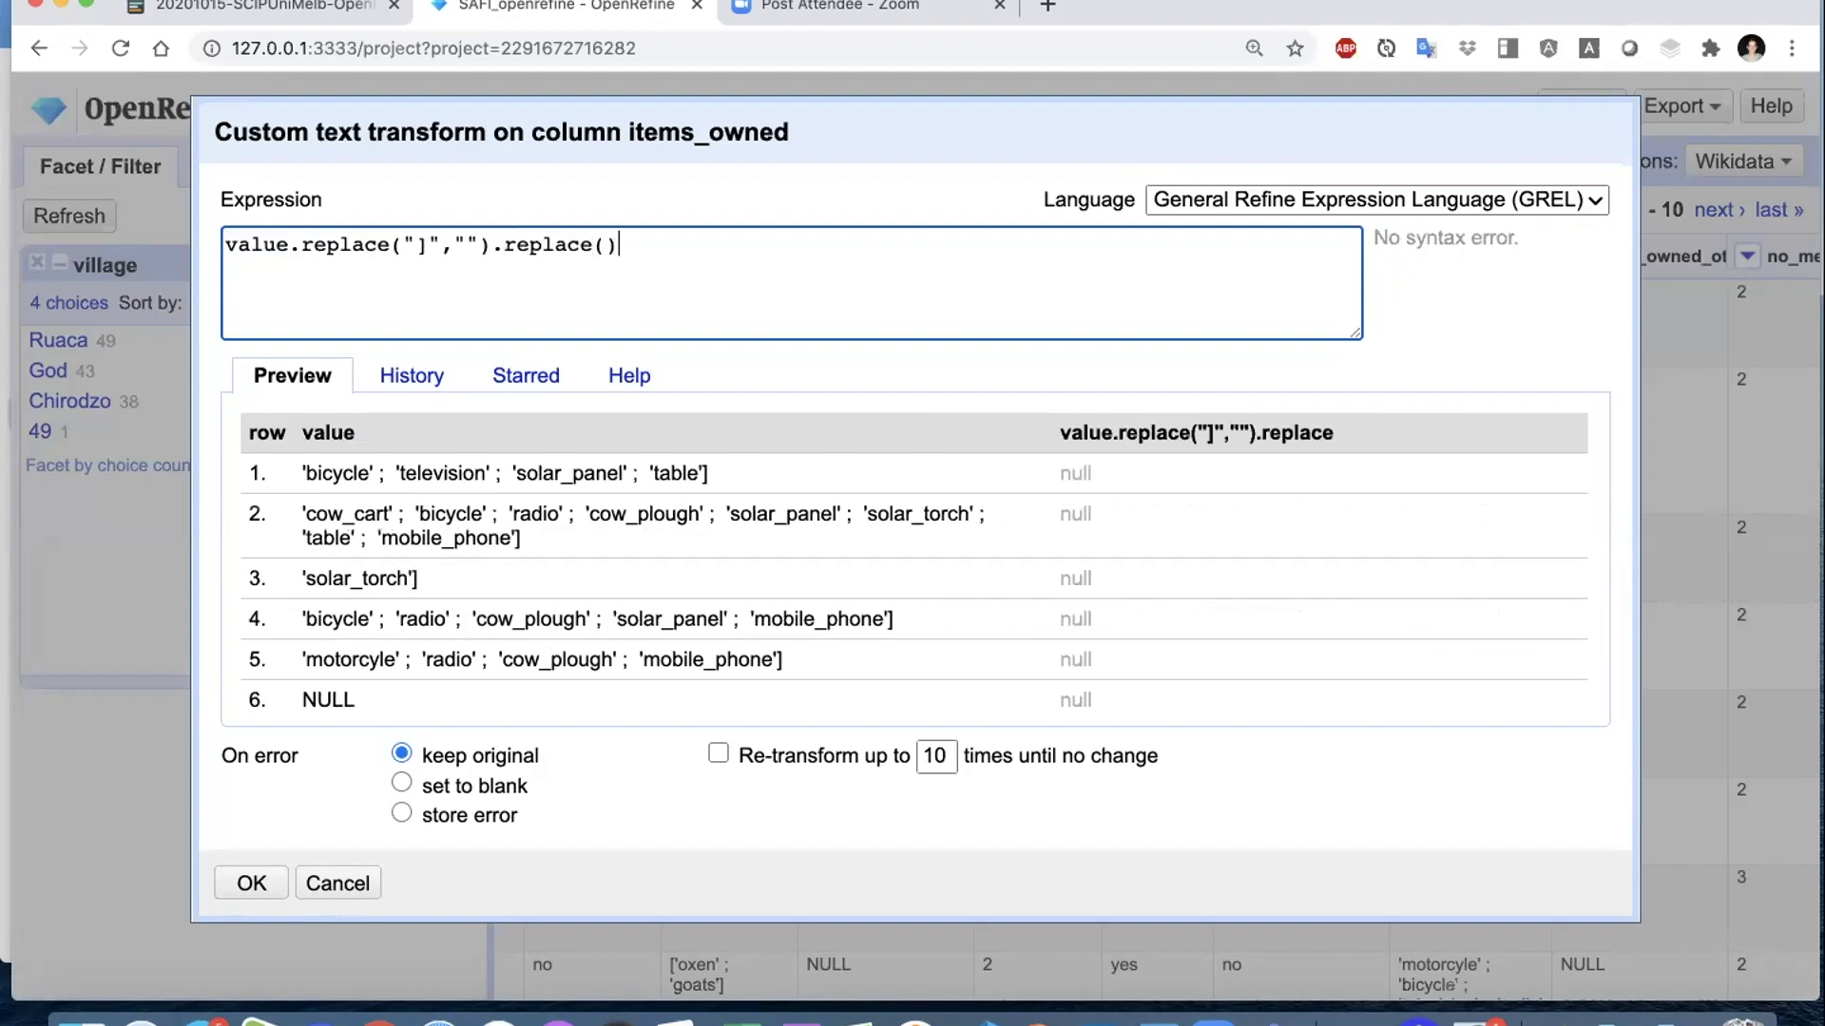
pyautogui.press('Left')
pyautogui.write('" ')
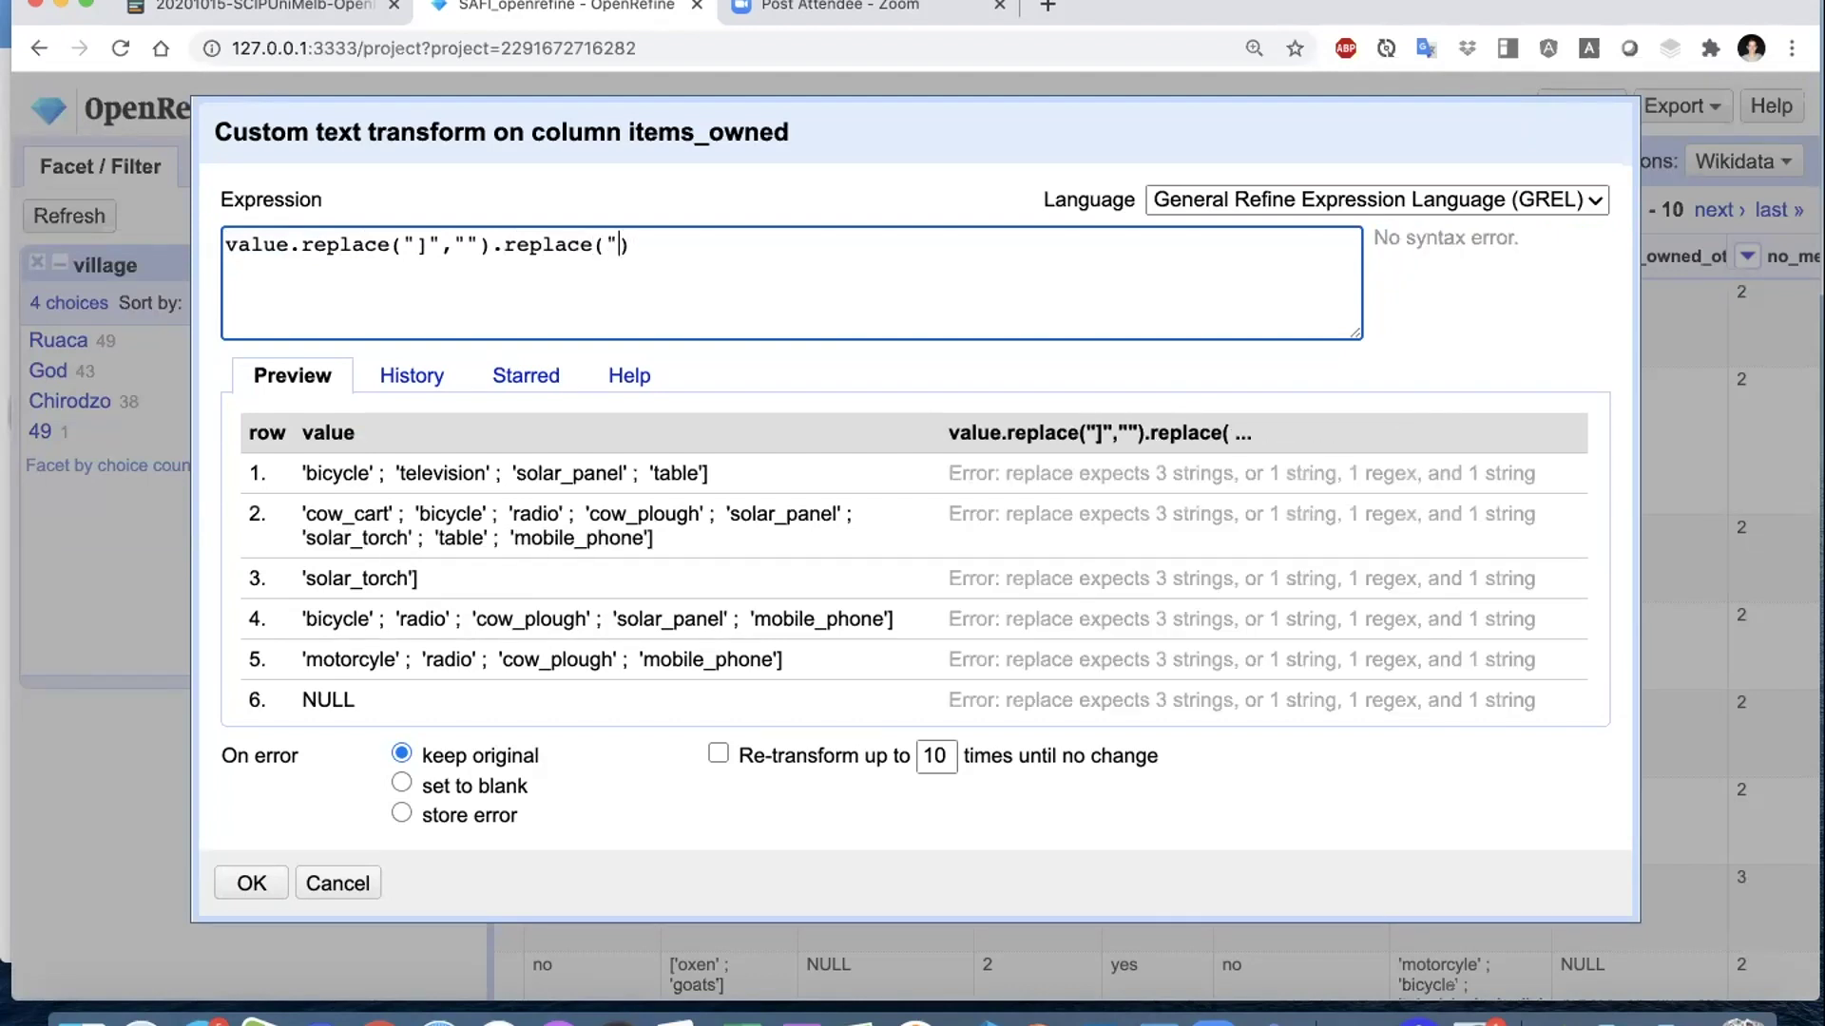
pyautogui.write('",')
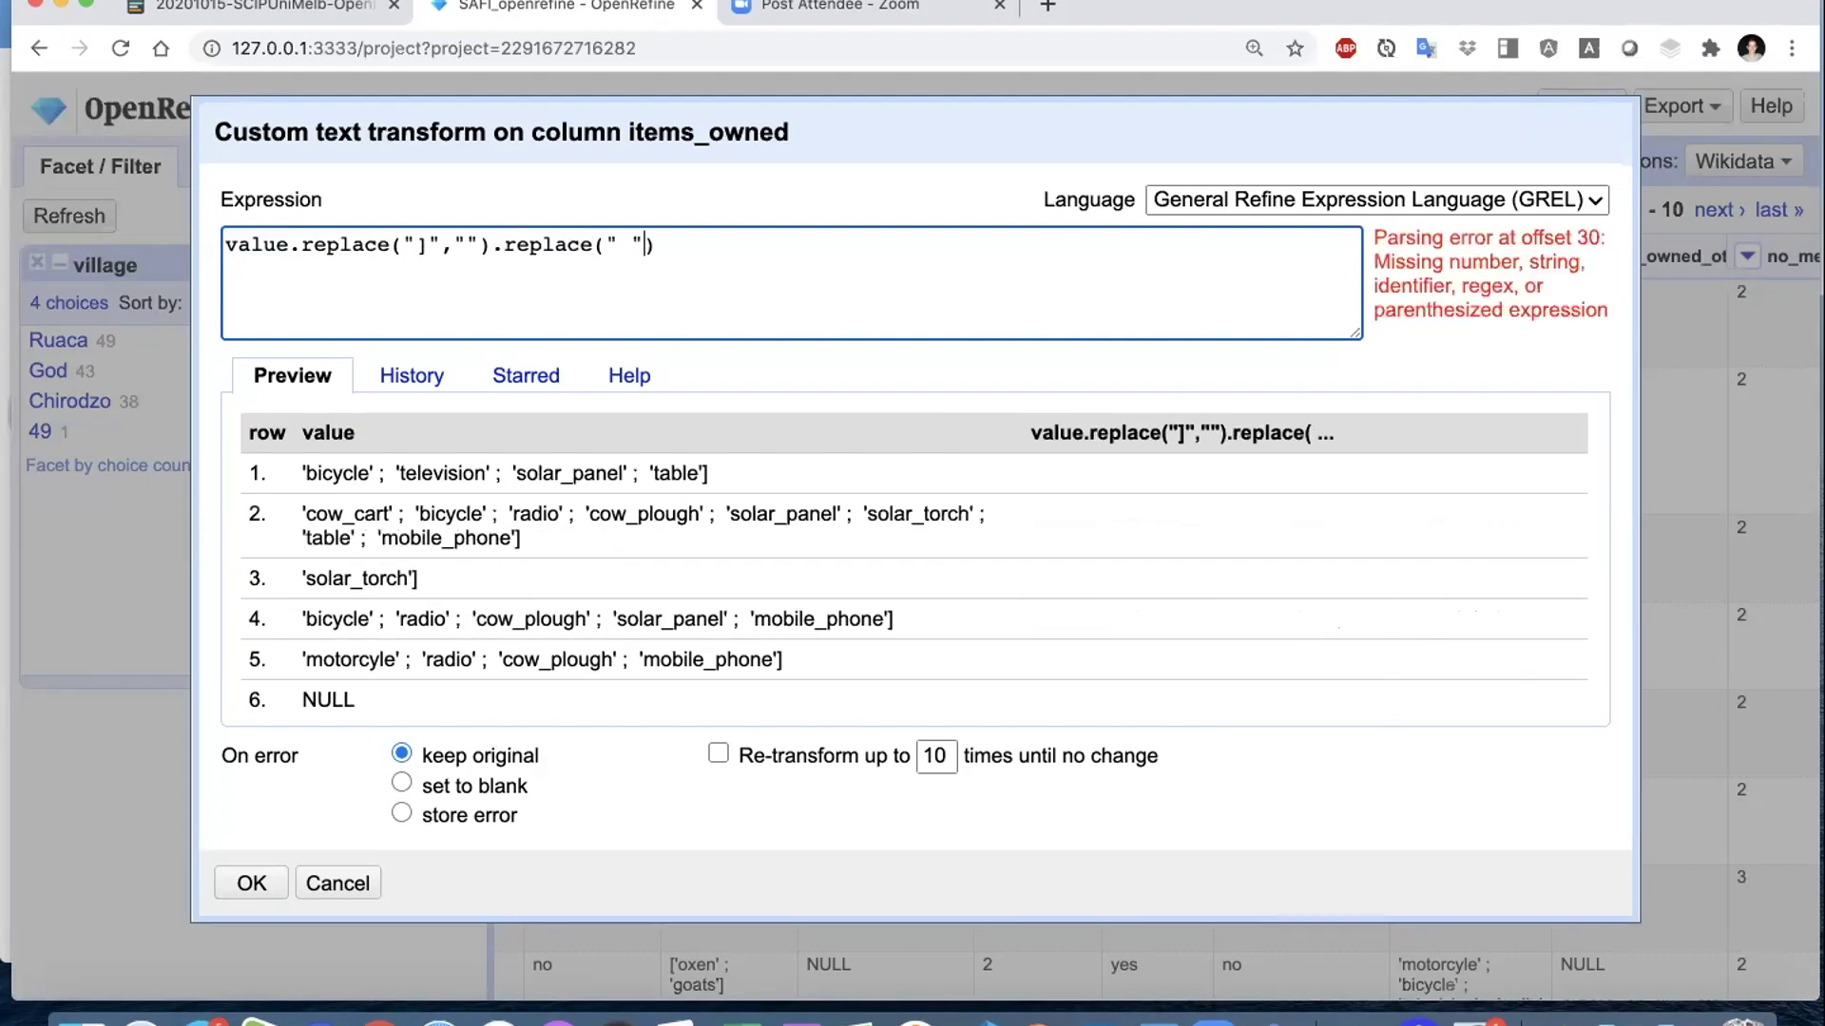
pyautogui.write('"")')
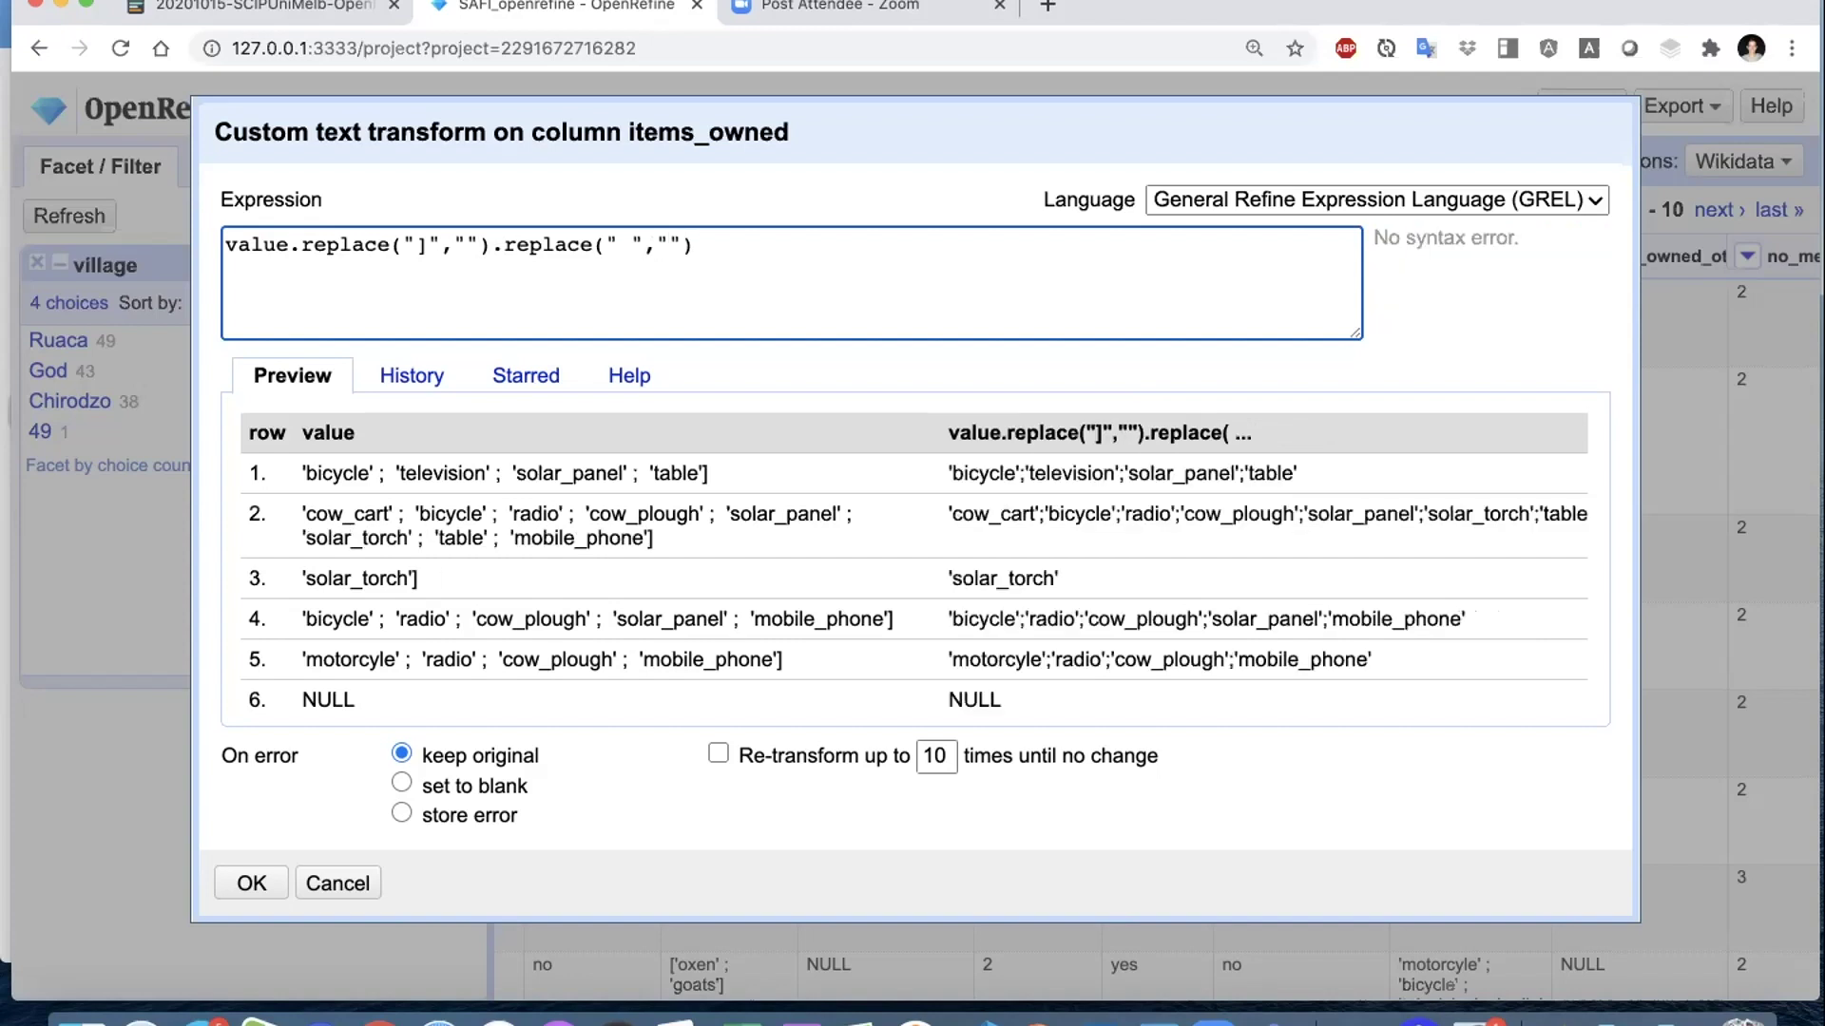
# - Append .replace("'","") to the transform expression so that it also removes single quotes, correcting any misspelled function name
pyautogui.write('.reaplce()')
pyautogui.press('Left')
pyautogui.write('"')
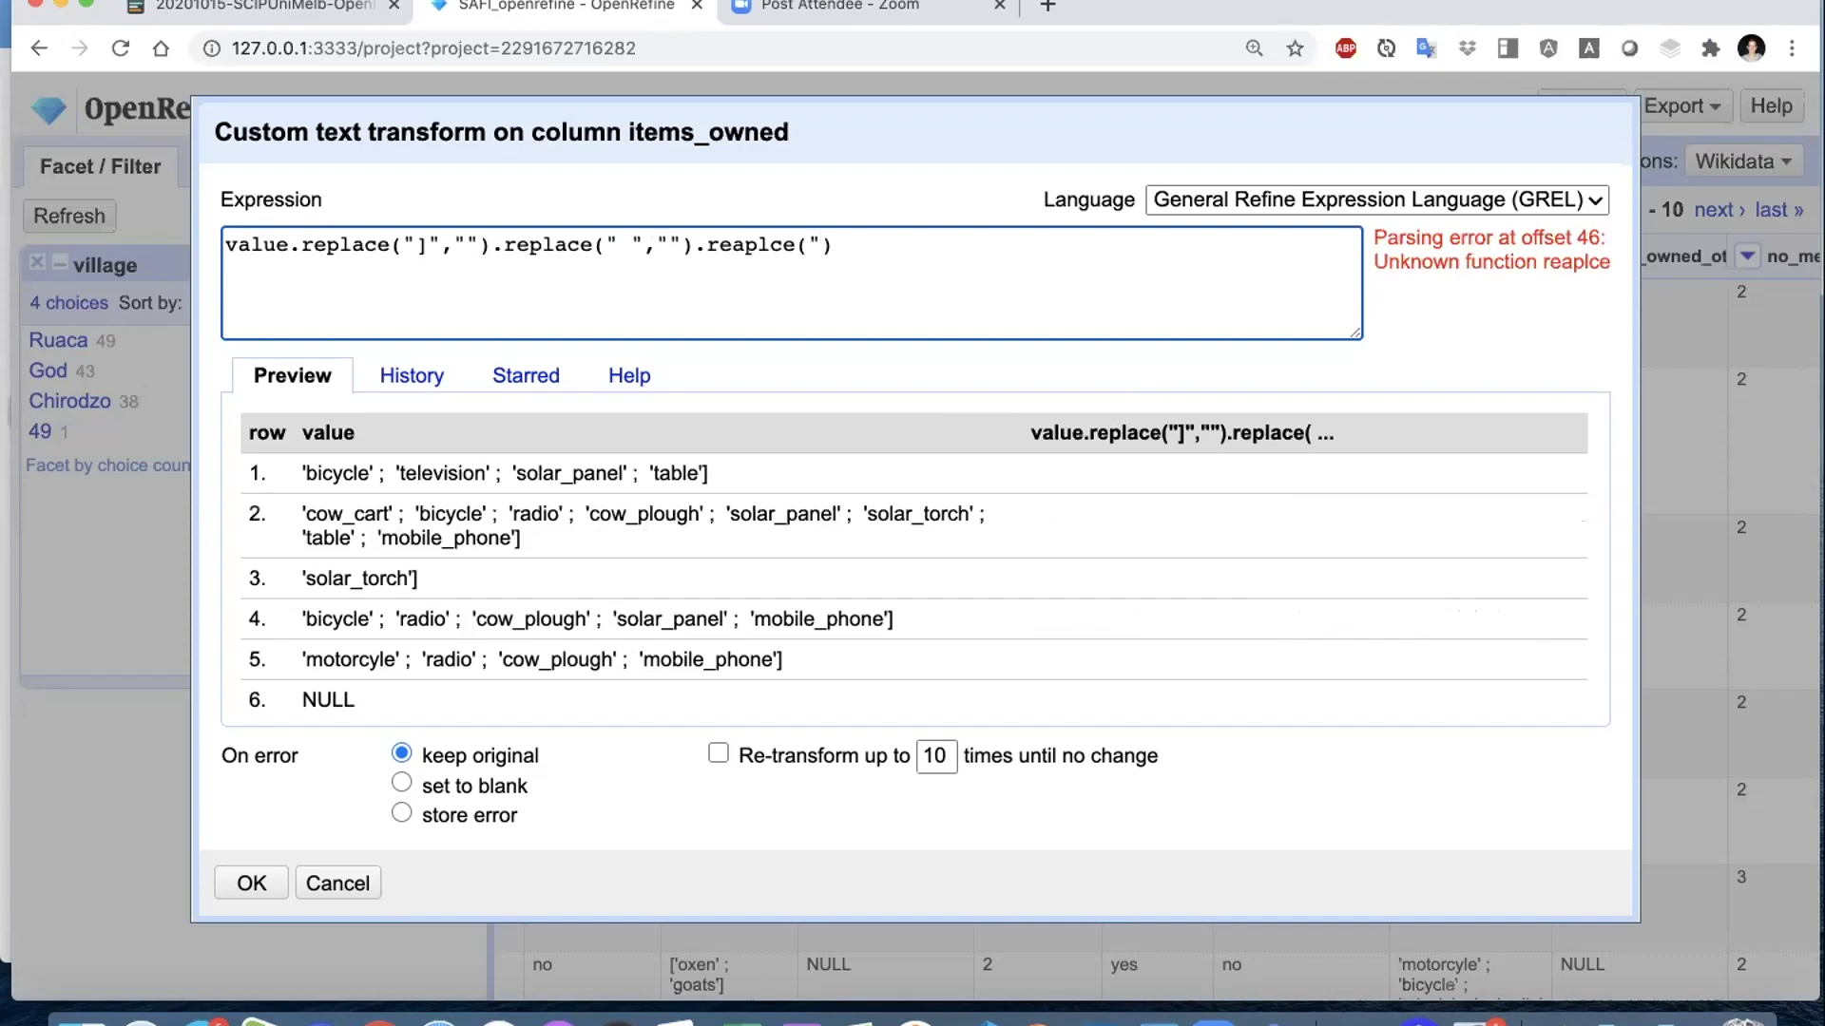
pyautogui.write('\'",""')
pyautogui.click(784, 245)
pyautogui.press('Left')
pyautogui.press('Left')
pyautogui.press('Delete')
pyautogui.press('Right')
pyautogui.write('a')
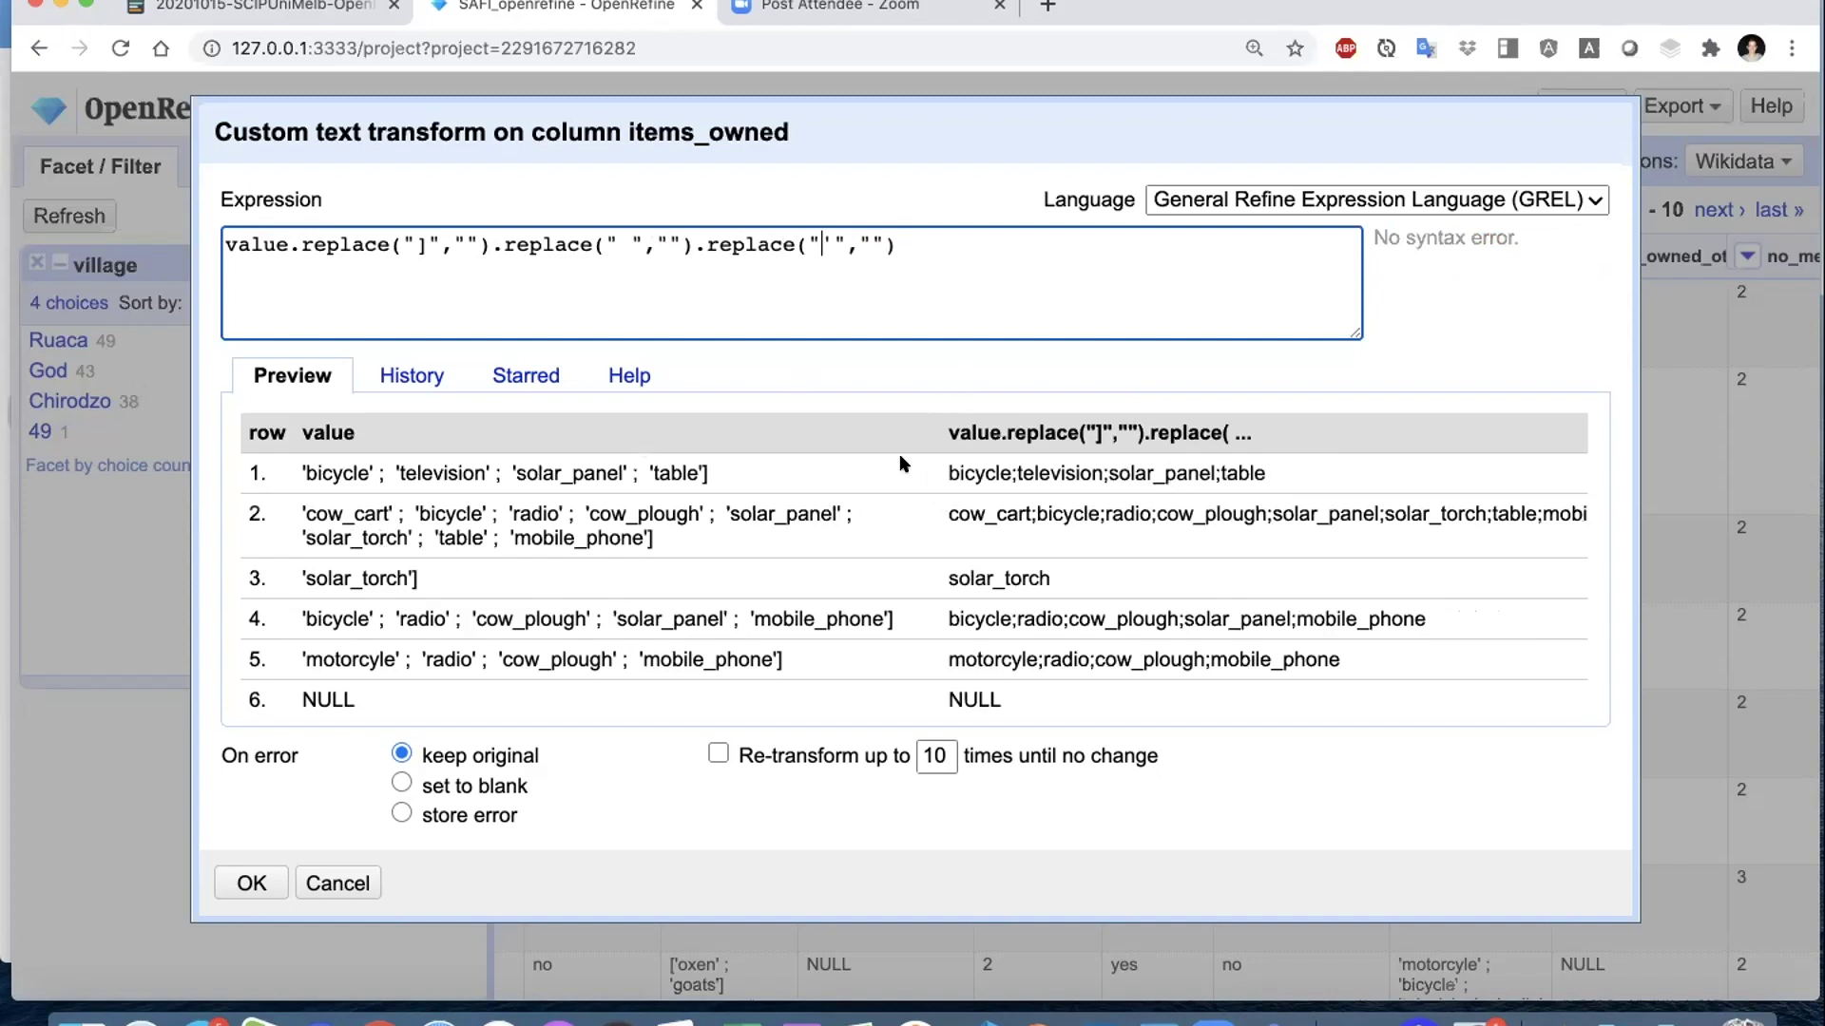
# - Insert .replace("[","") directly after value in the expression and apply the chained transform to items_owned
pyautogui.click(297, 243)
pyautogui.write('replace("")replace("]"')
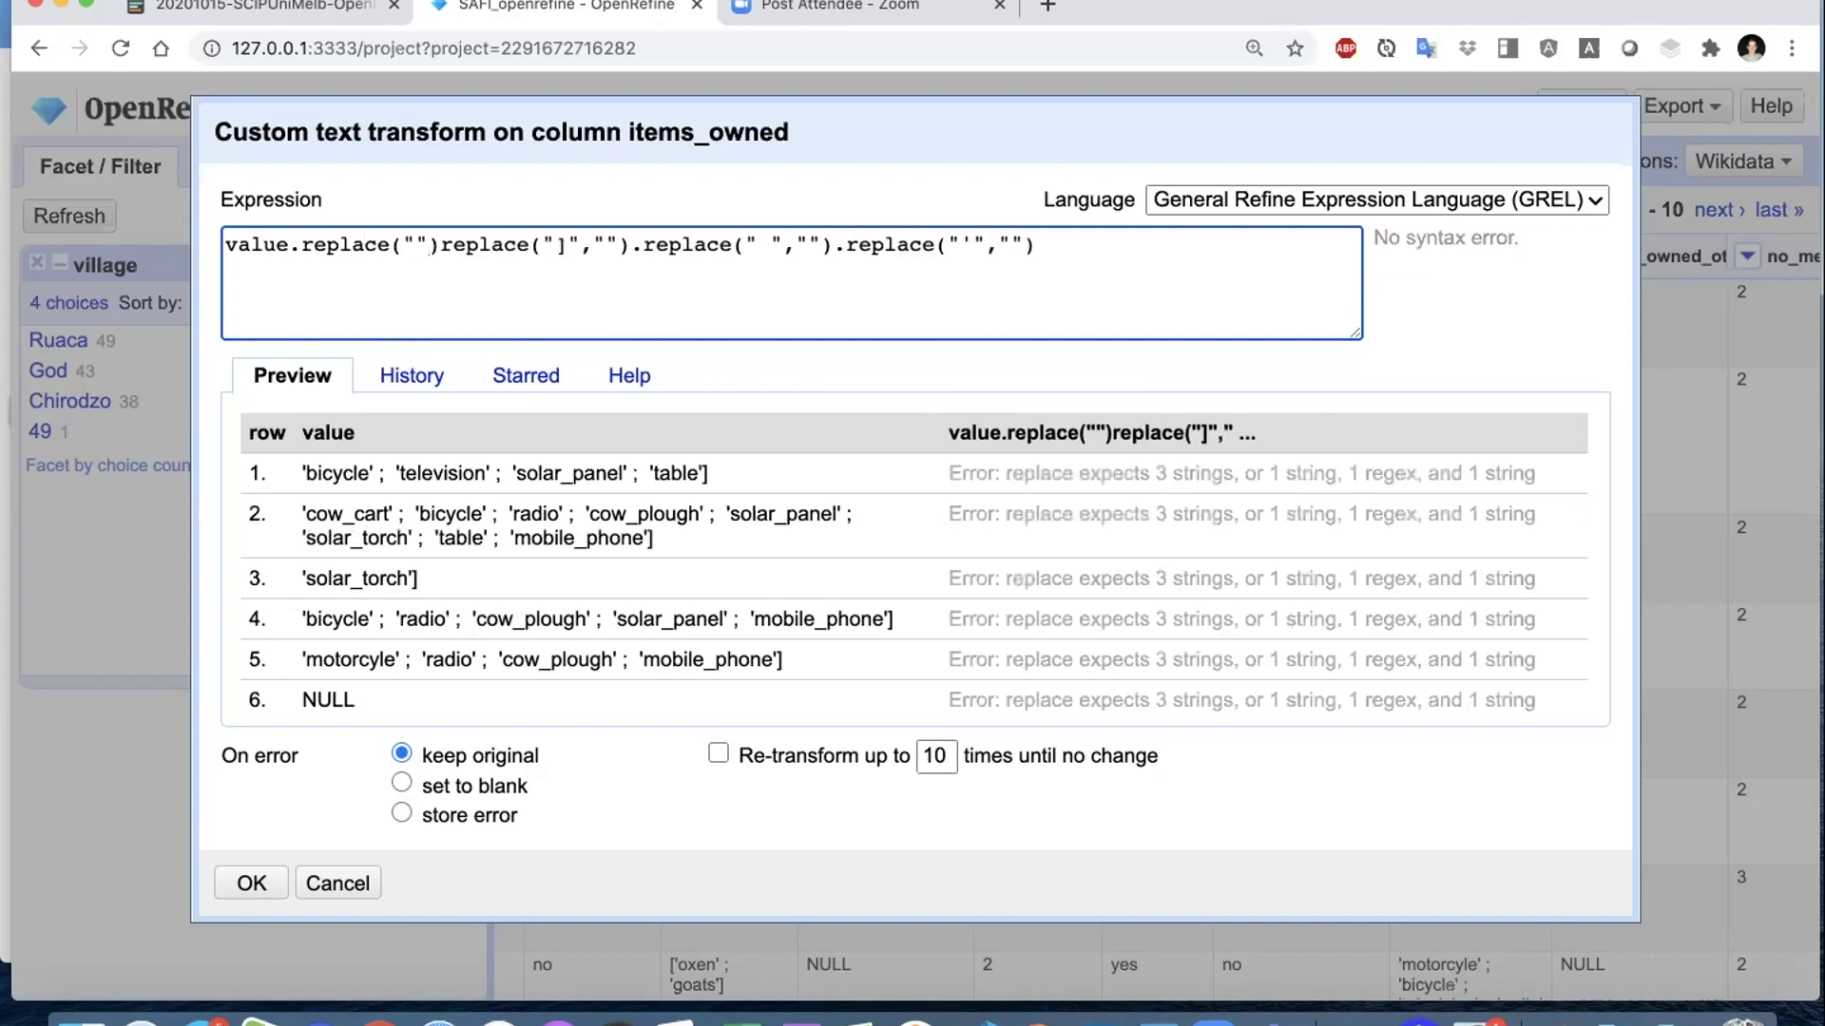
pyautogui.write(',')
pyautogui.press('BackSpace')
pyautogui.press('Left')
pyautogui.write('[')
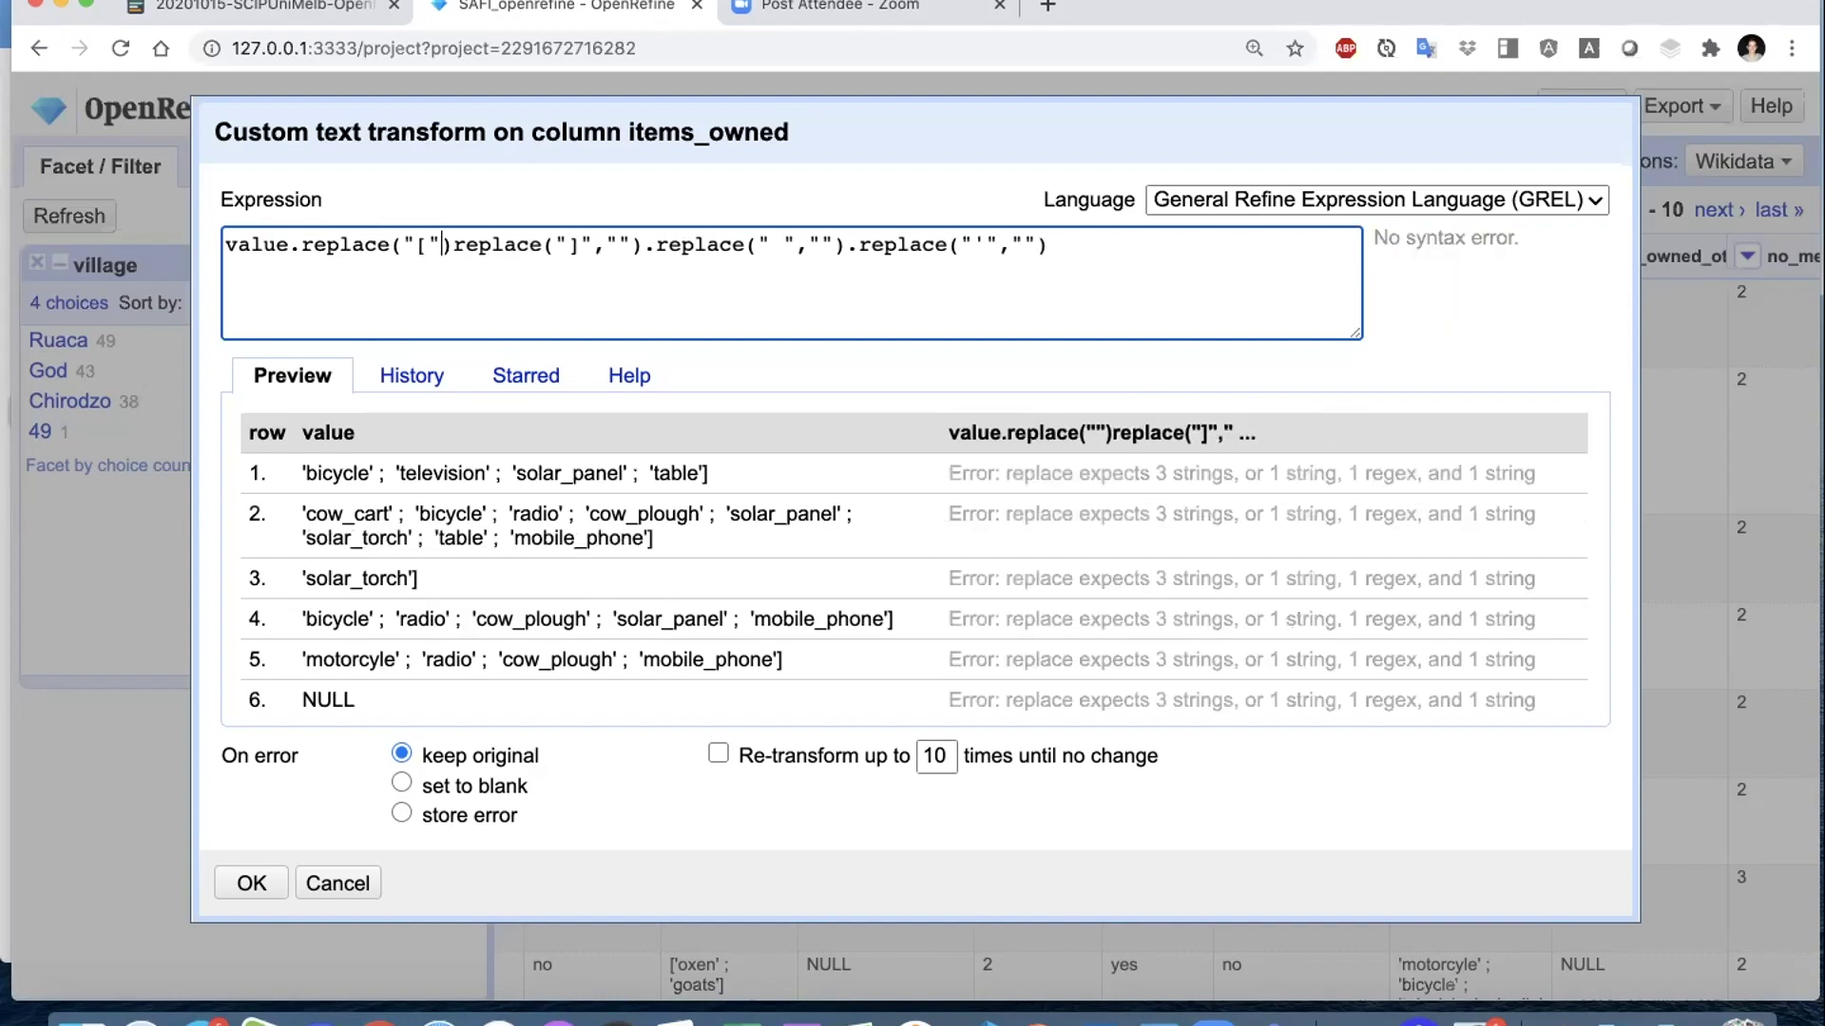
pyautogui.press('Right')
pyautogui.write(',""')
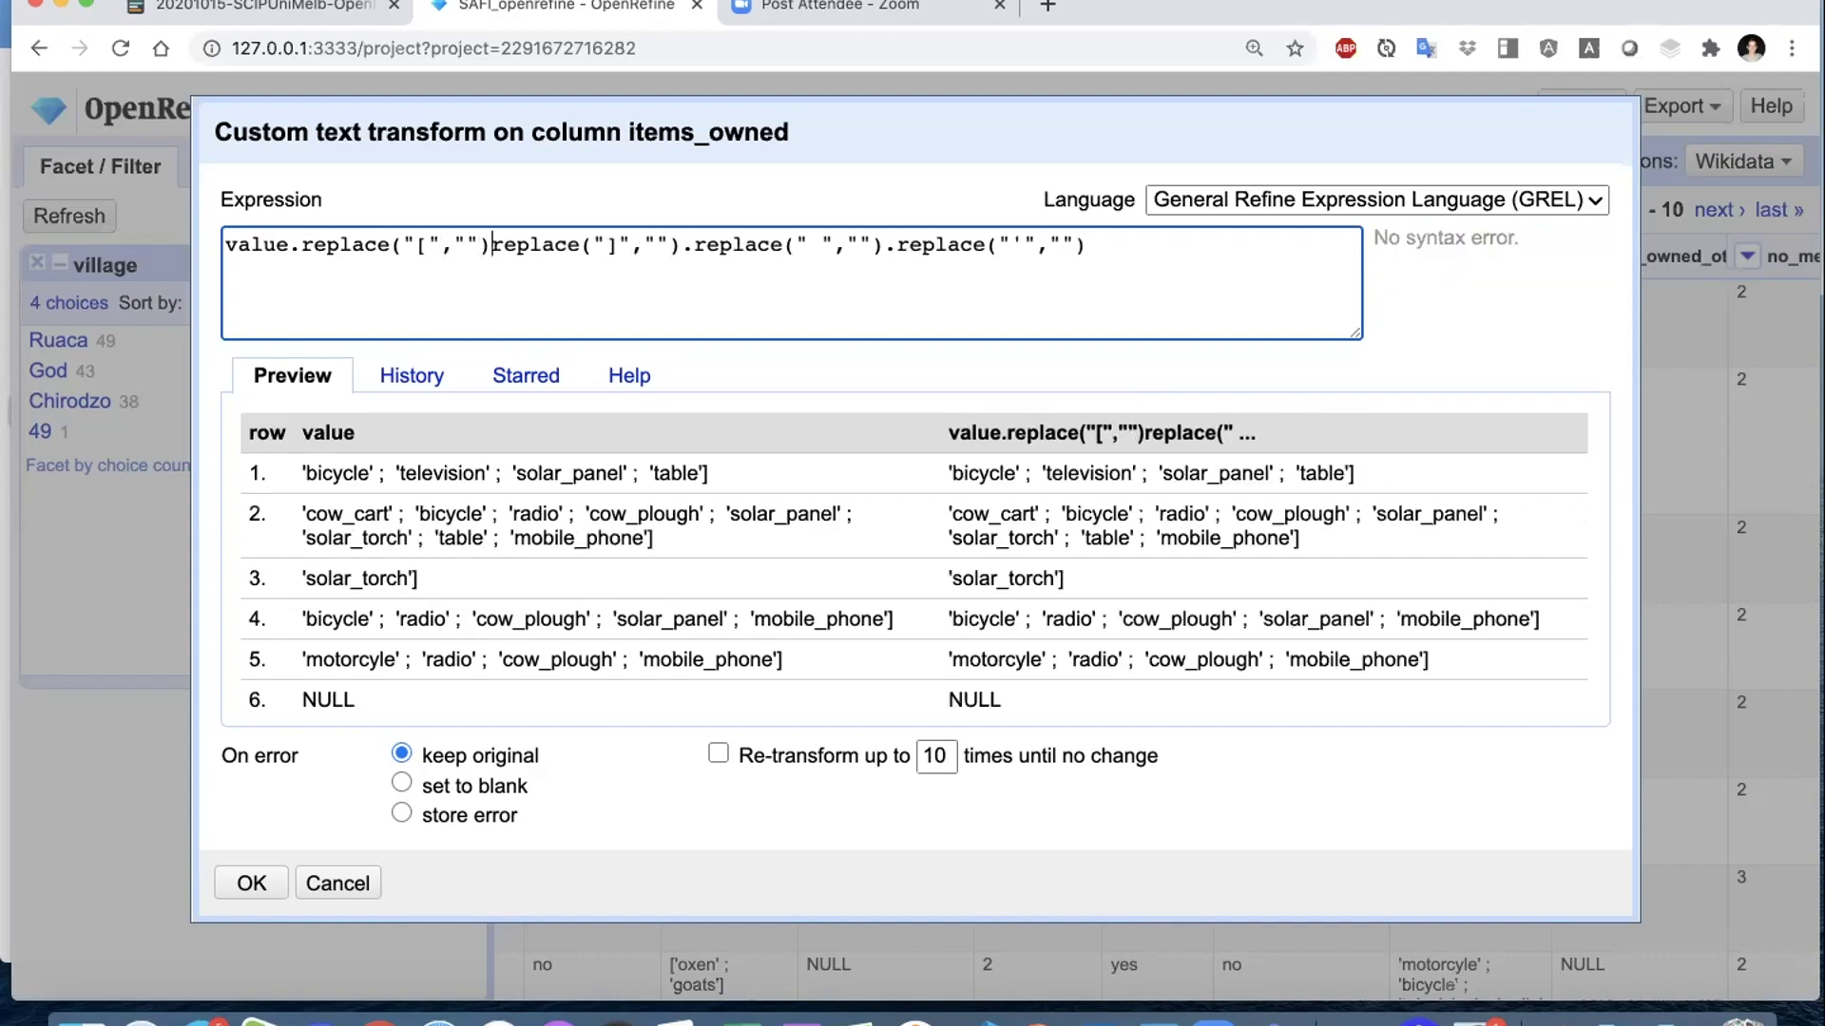
pyautogui.press('Right')
pyautogui.write('.')
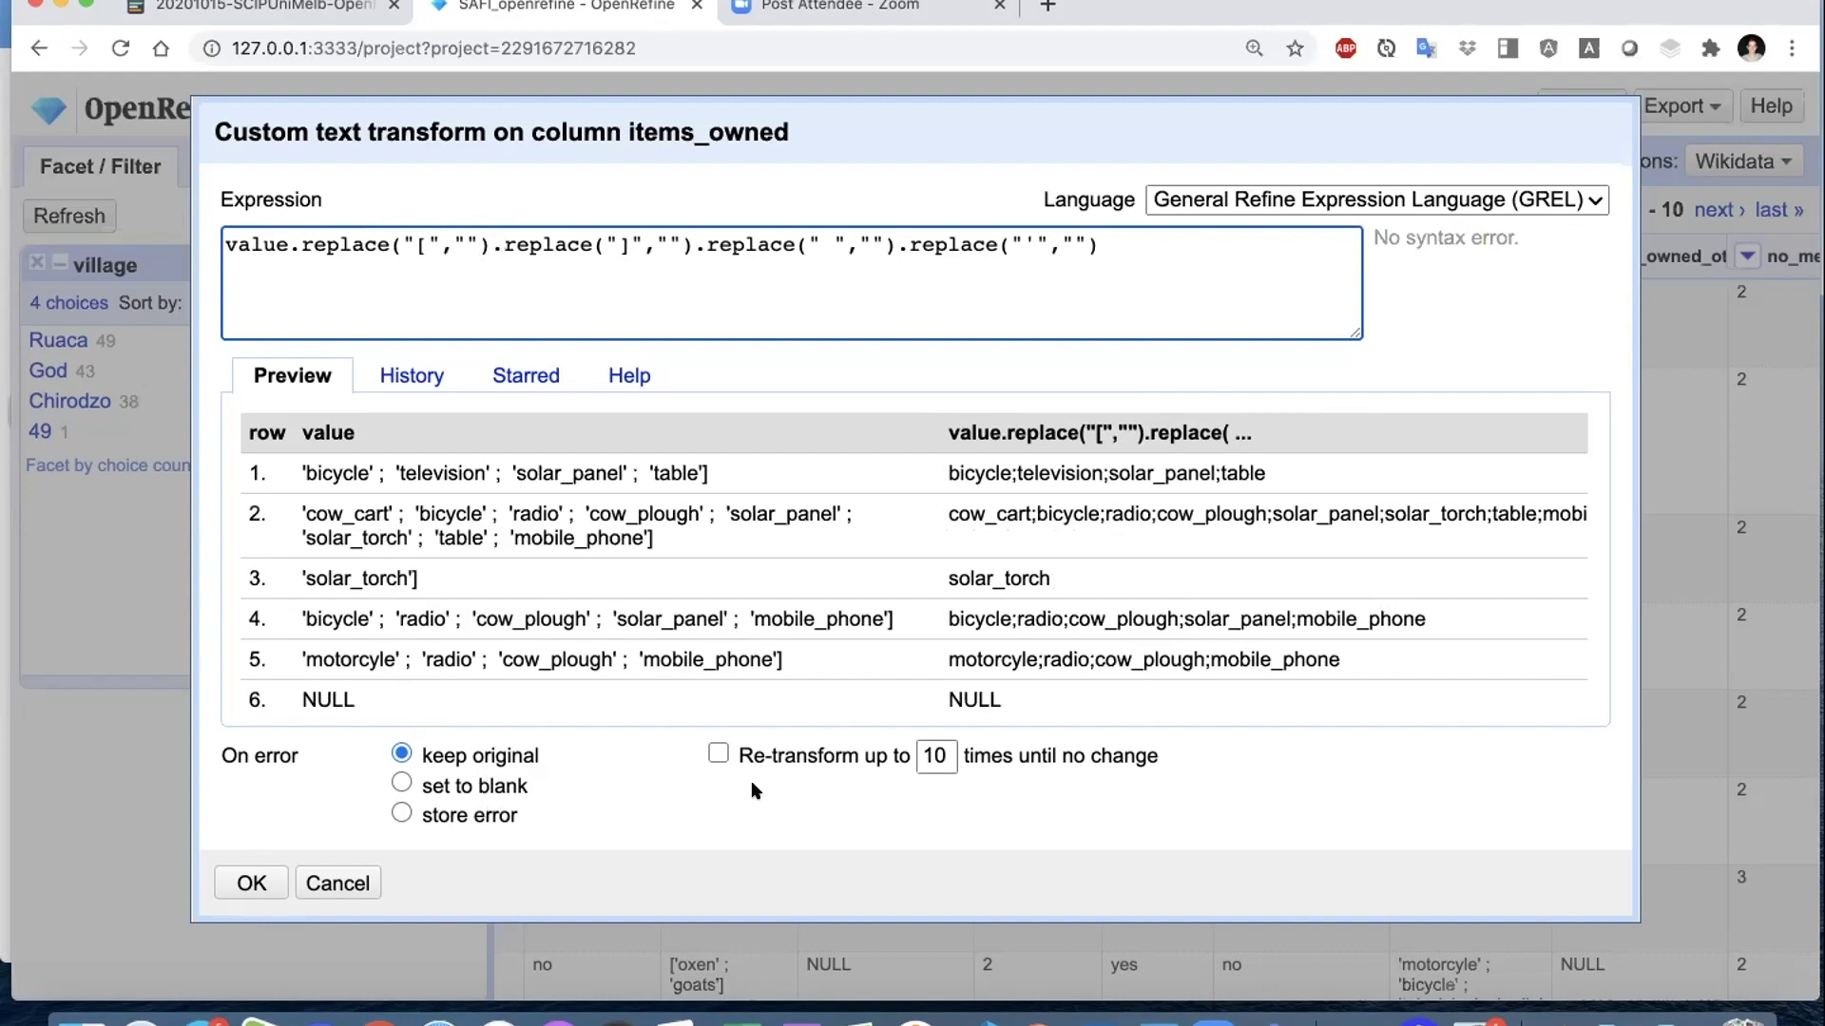
pyautogui.click(266, 882)
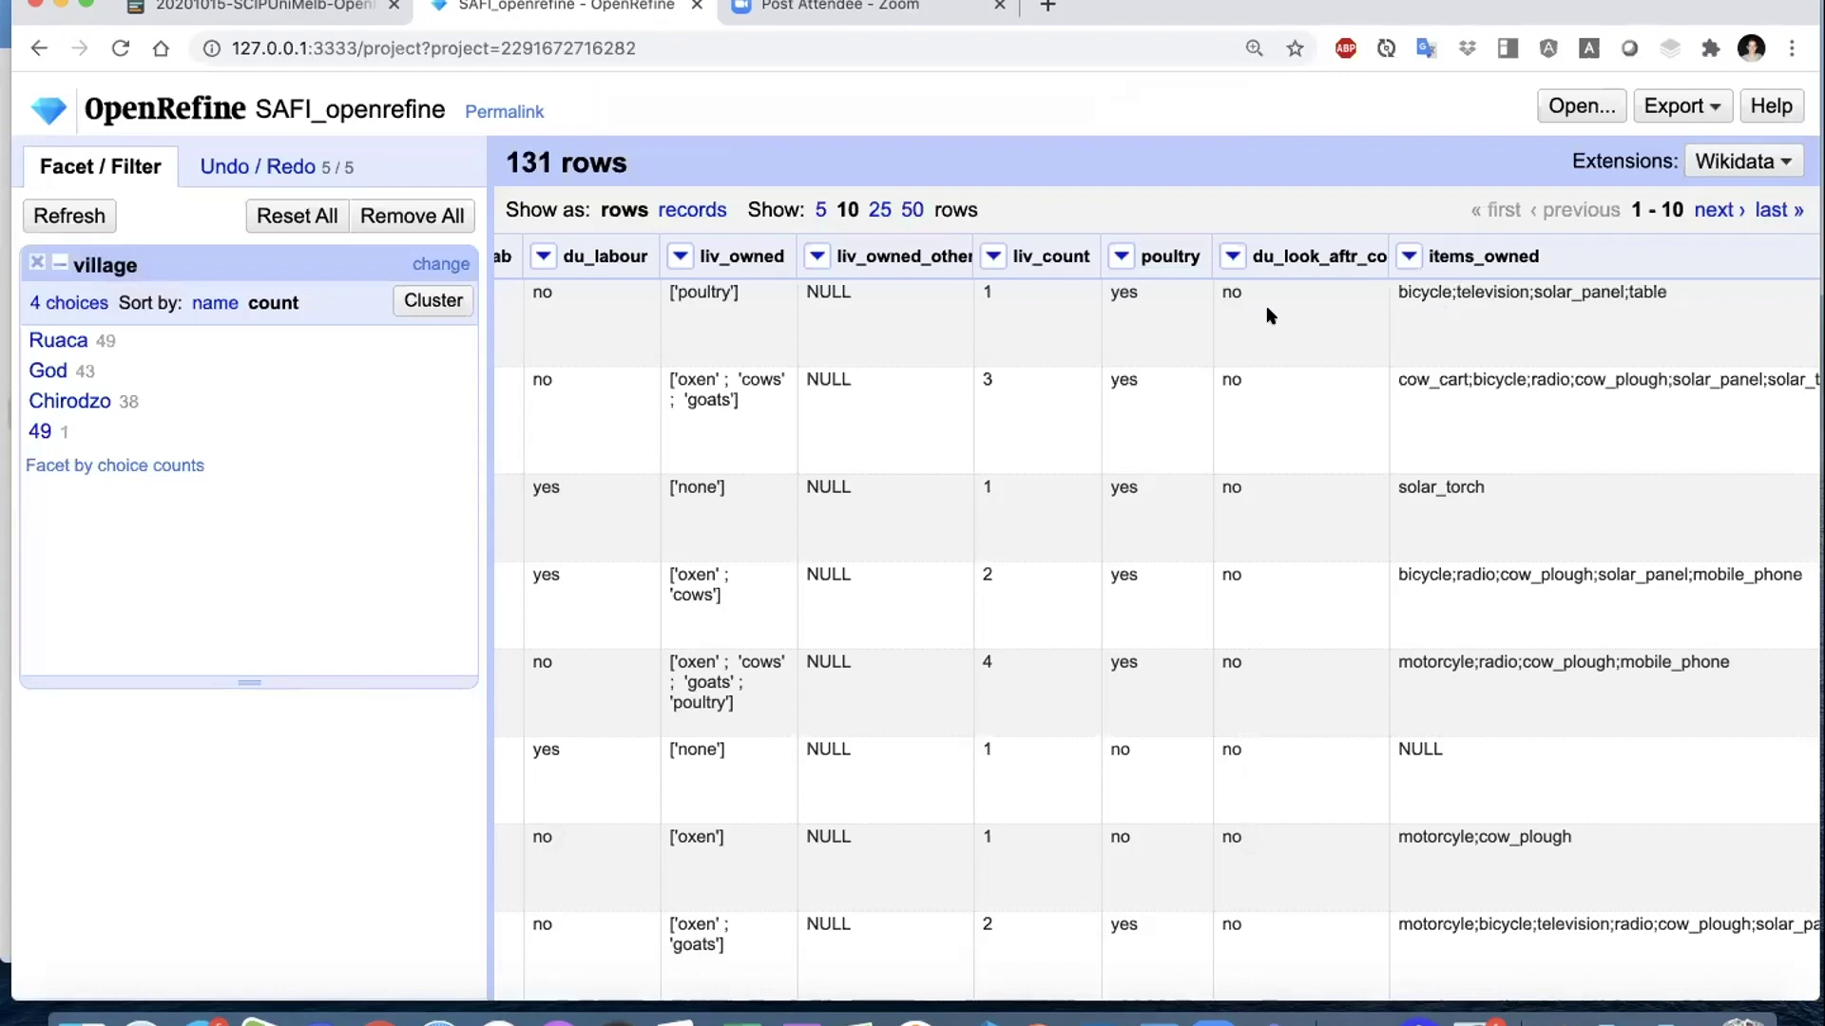
# - Remove the village facet and open a custom text facet for the items_owned column
pyautogui.click(35, 262)
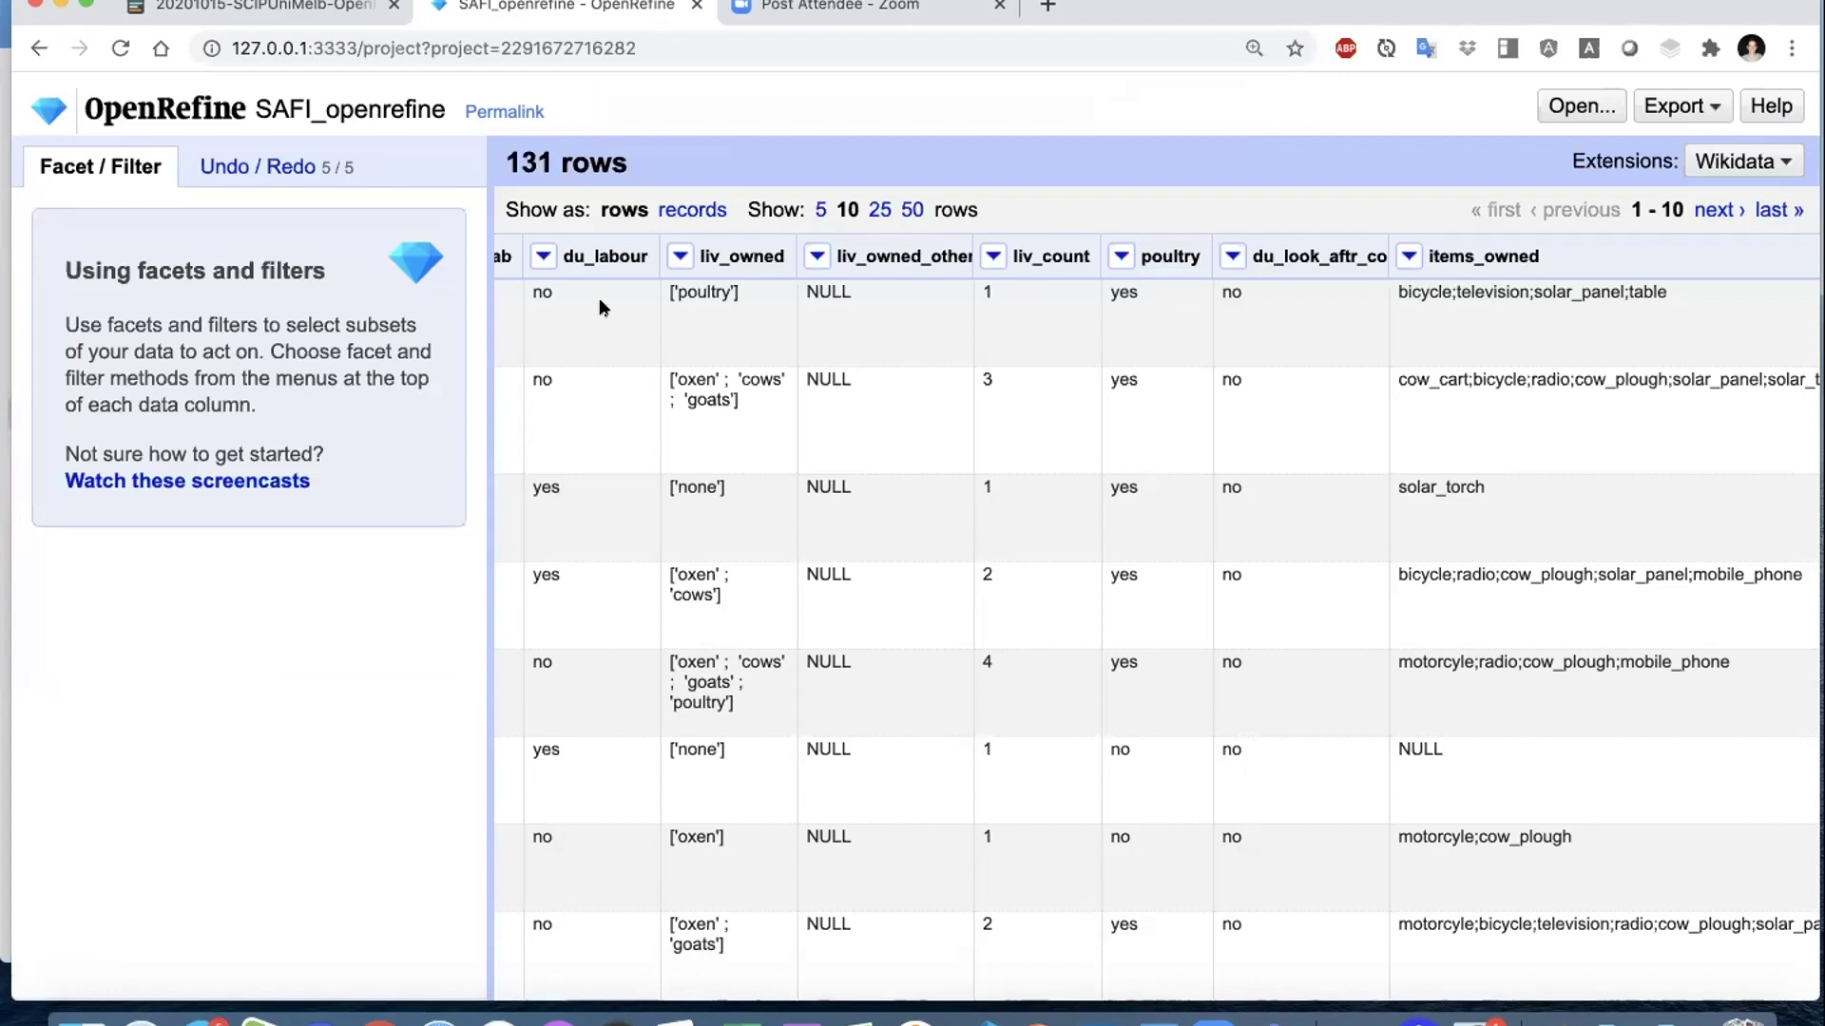
pyautogui.click(1409, 256)
pyautogui.moveTo(1422, 288)
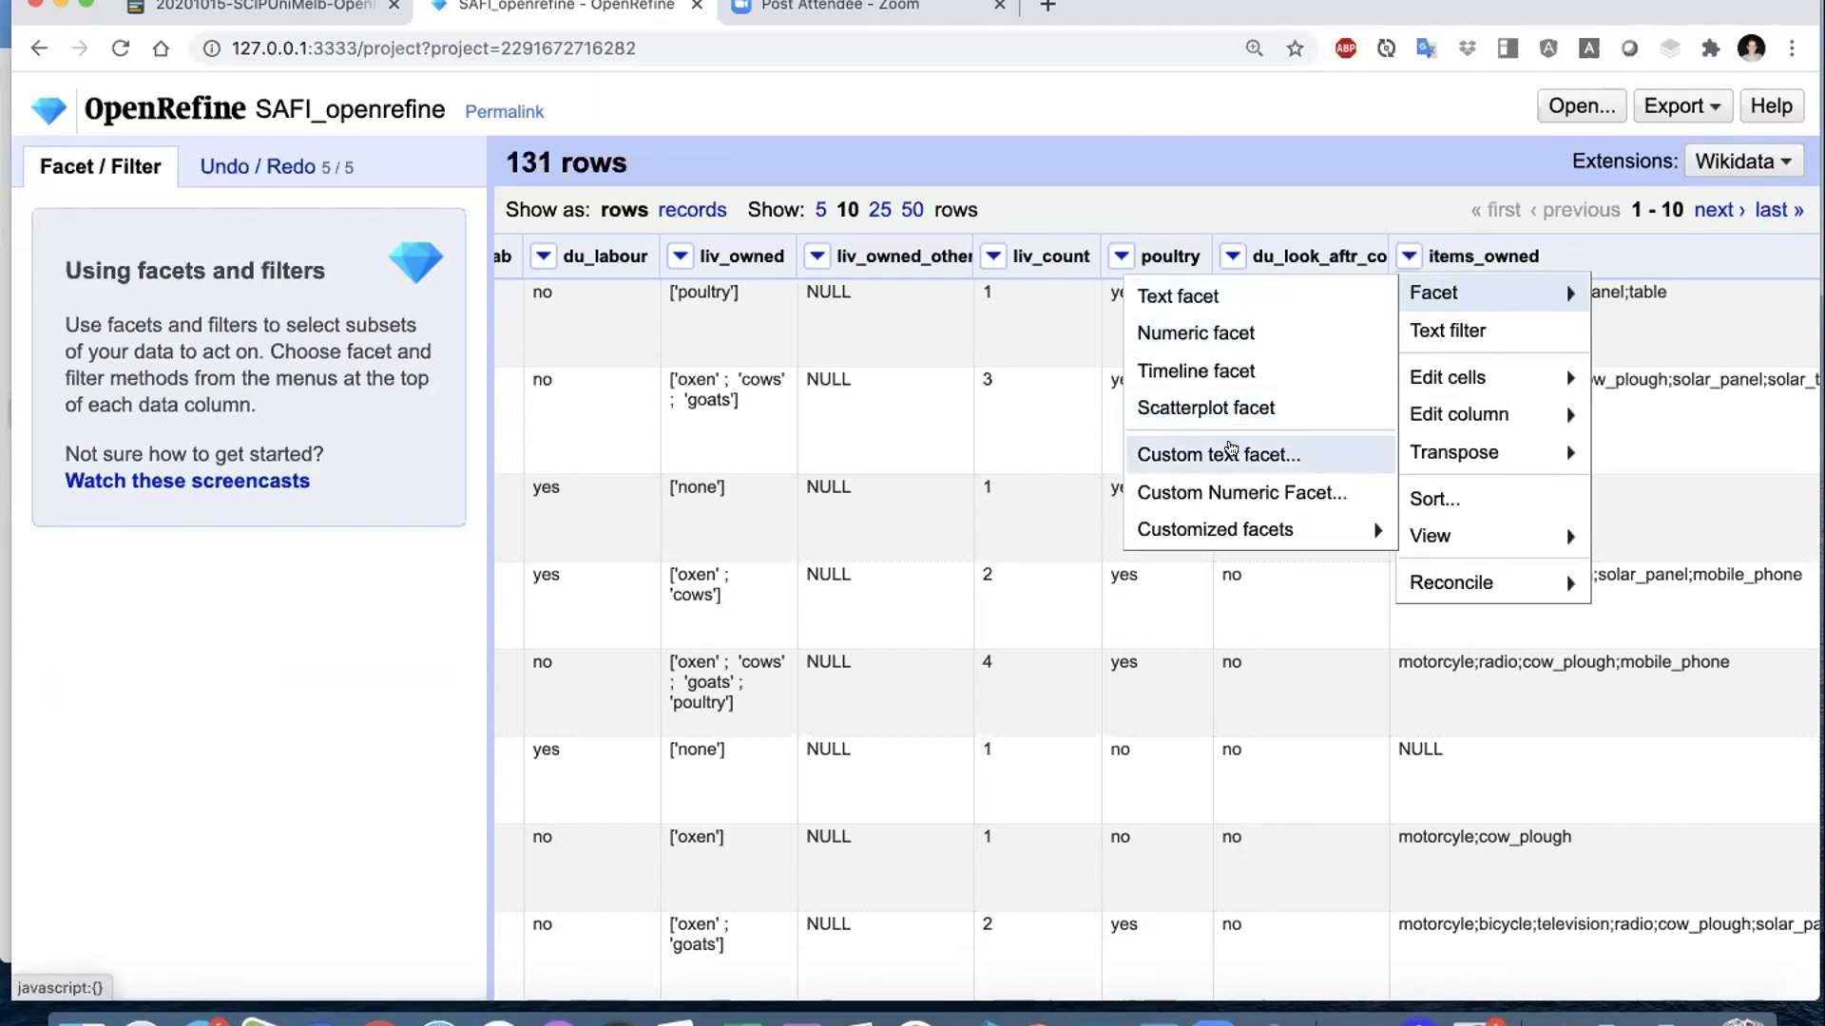
pyautogui.click(1304, 452)
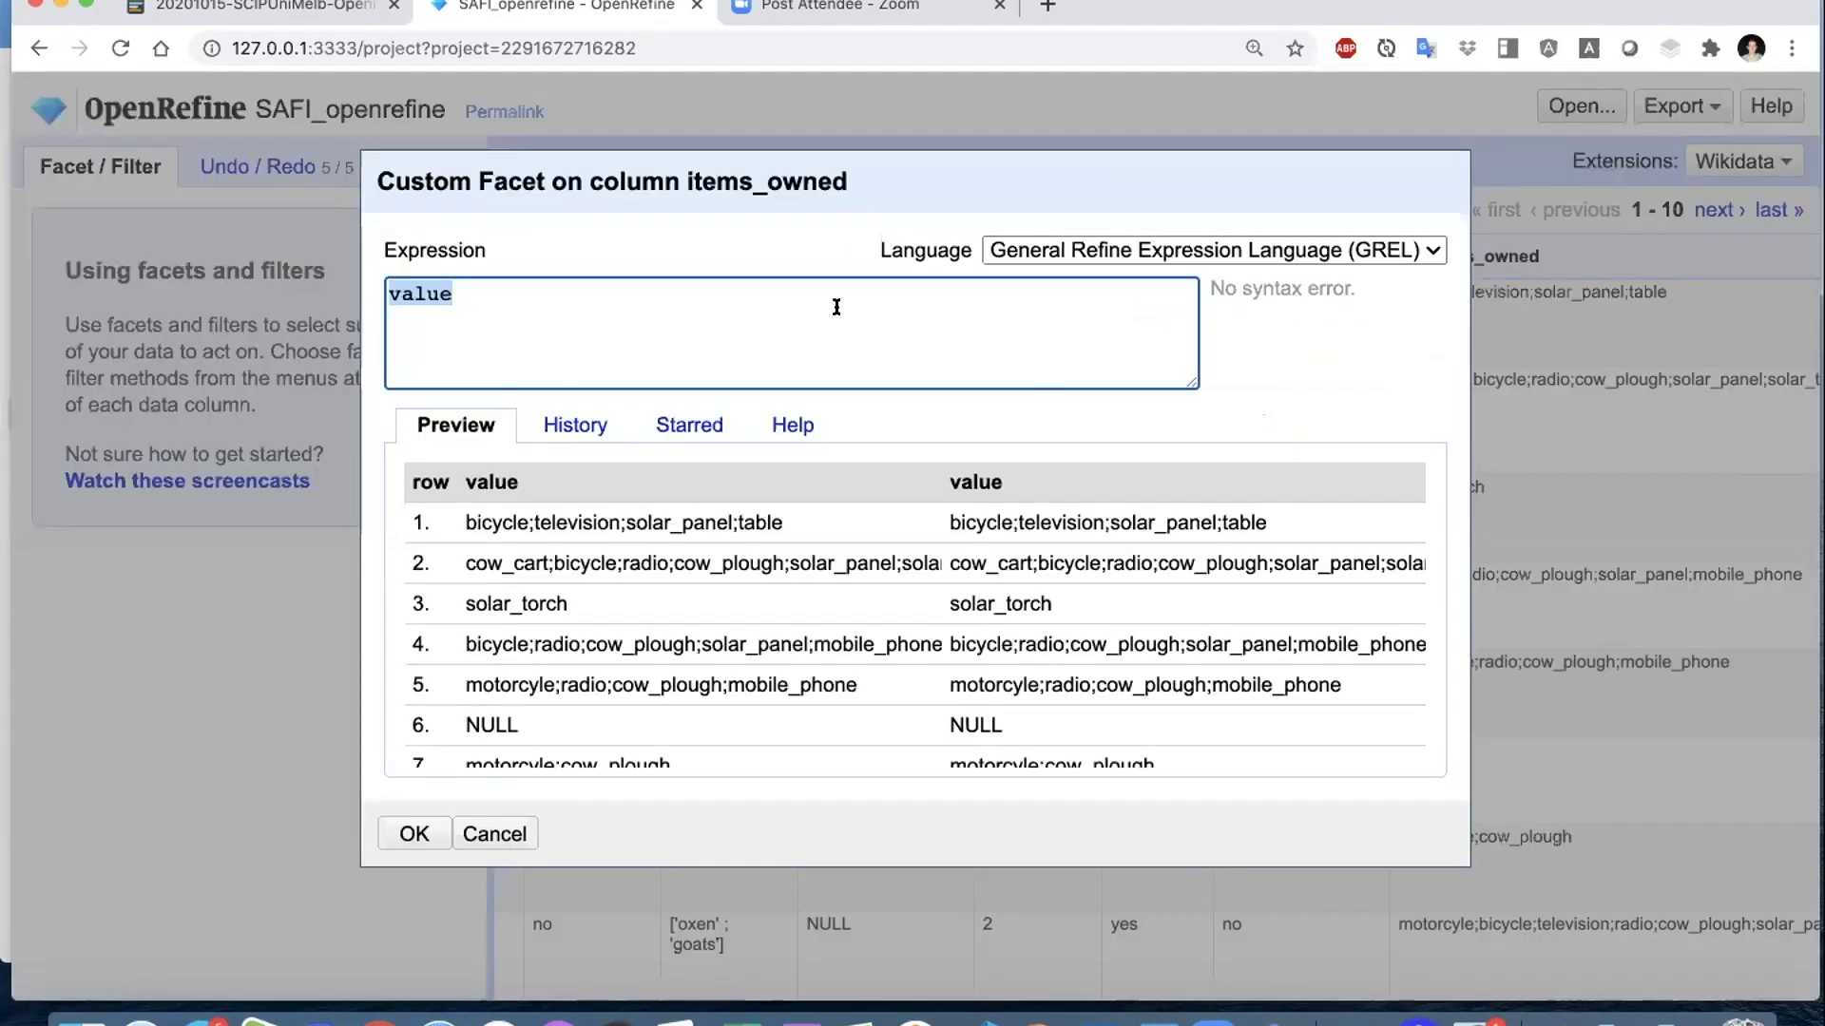
# - Create the items_owned facet with the expression value.split(";") and sort its choices by count
pyautogui.click(836, 307)
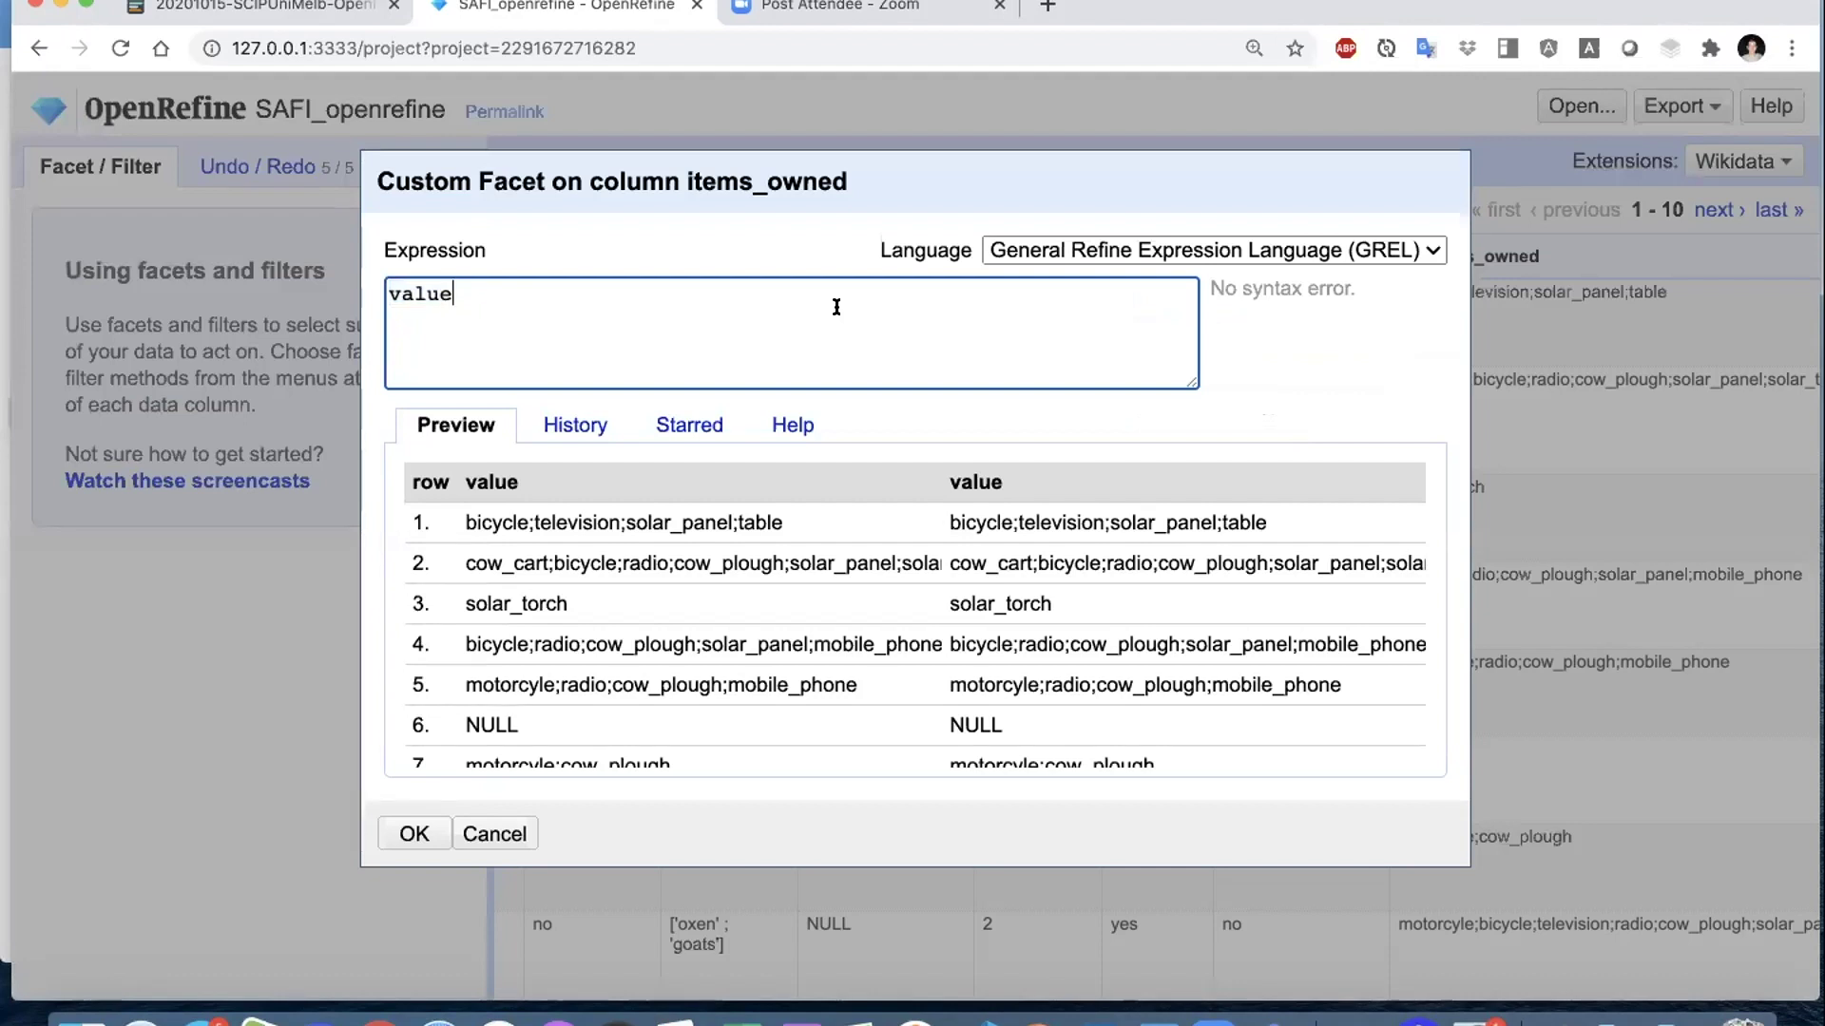
pyautogui.write('.')
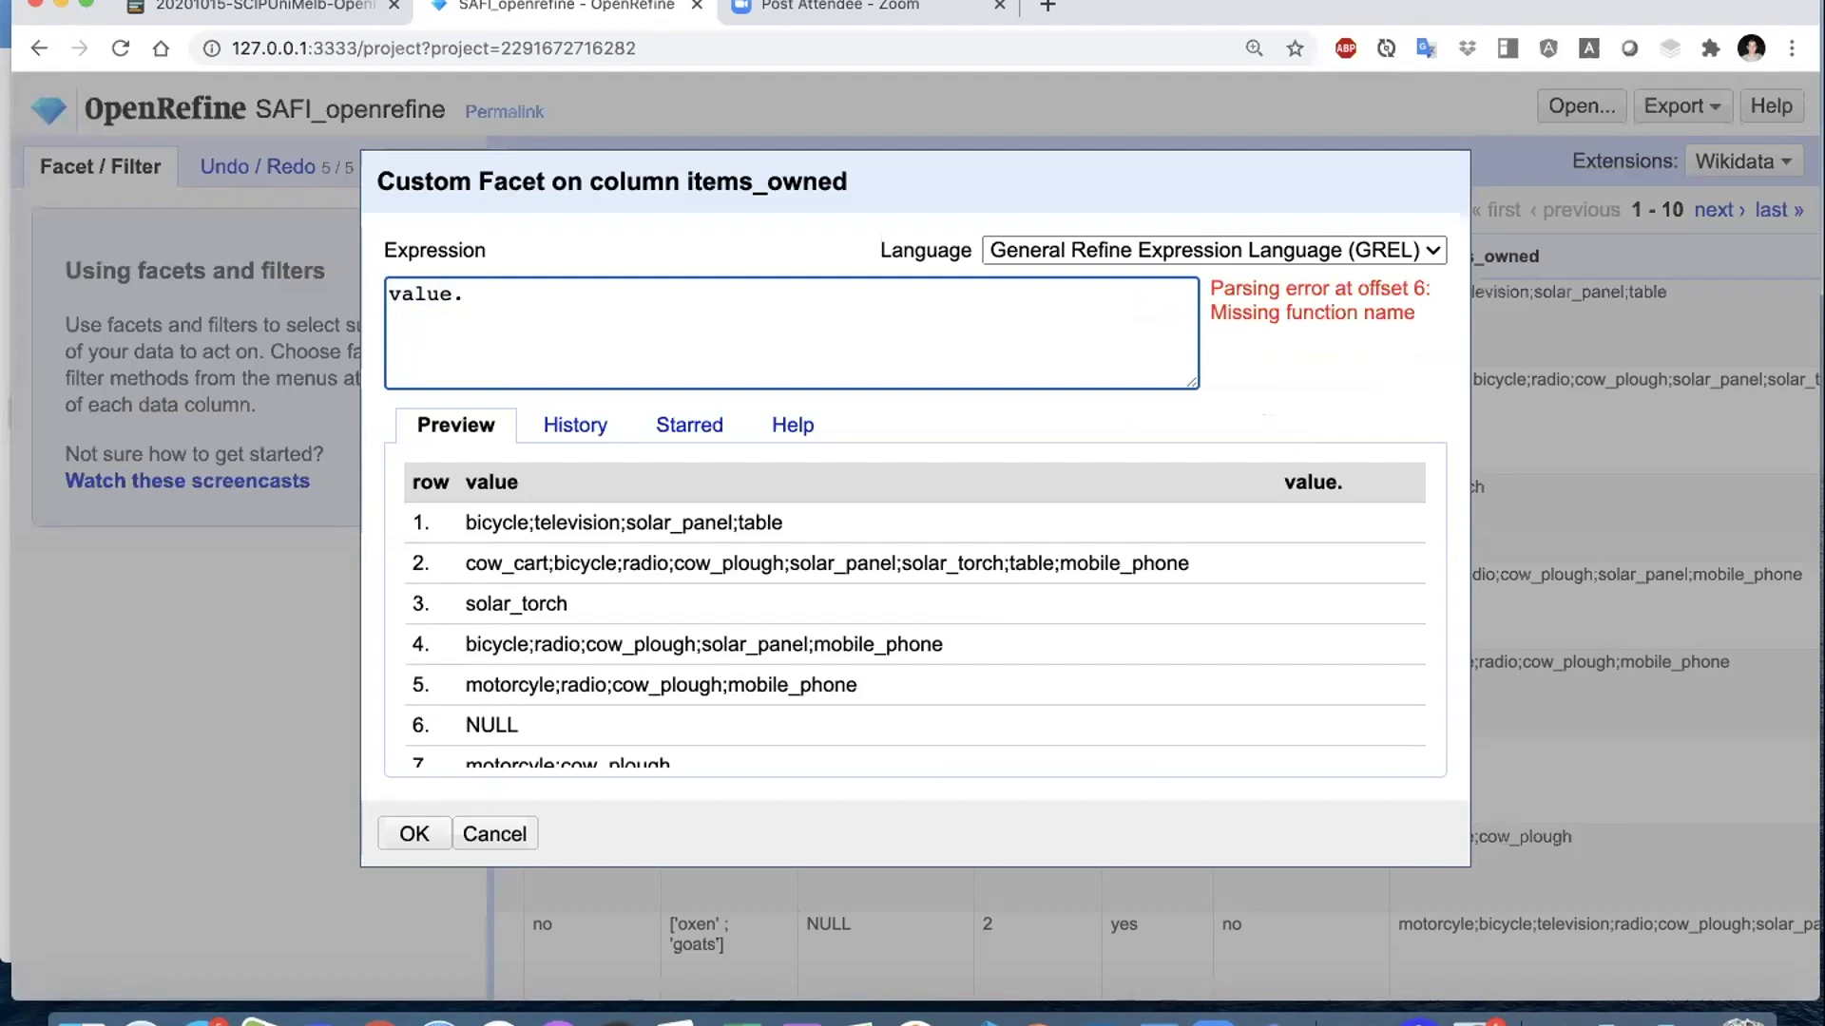
pyautogui.write('split')
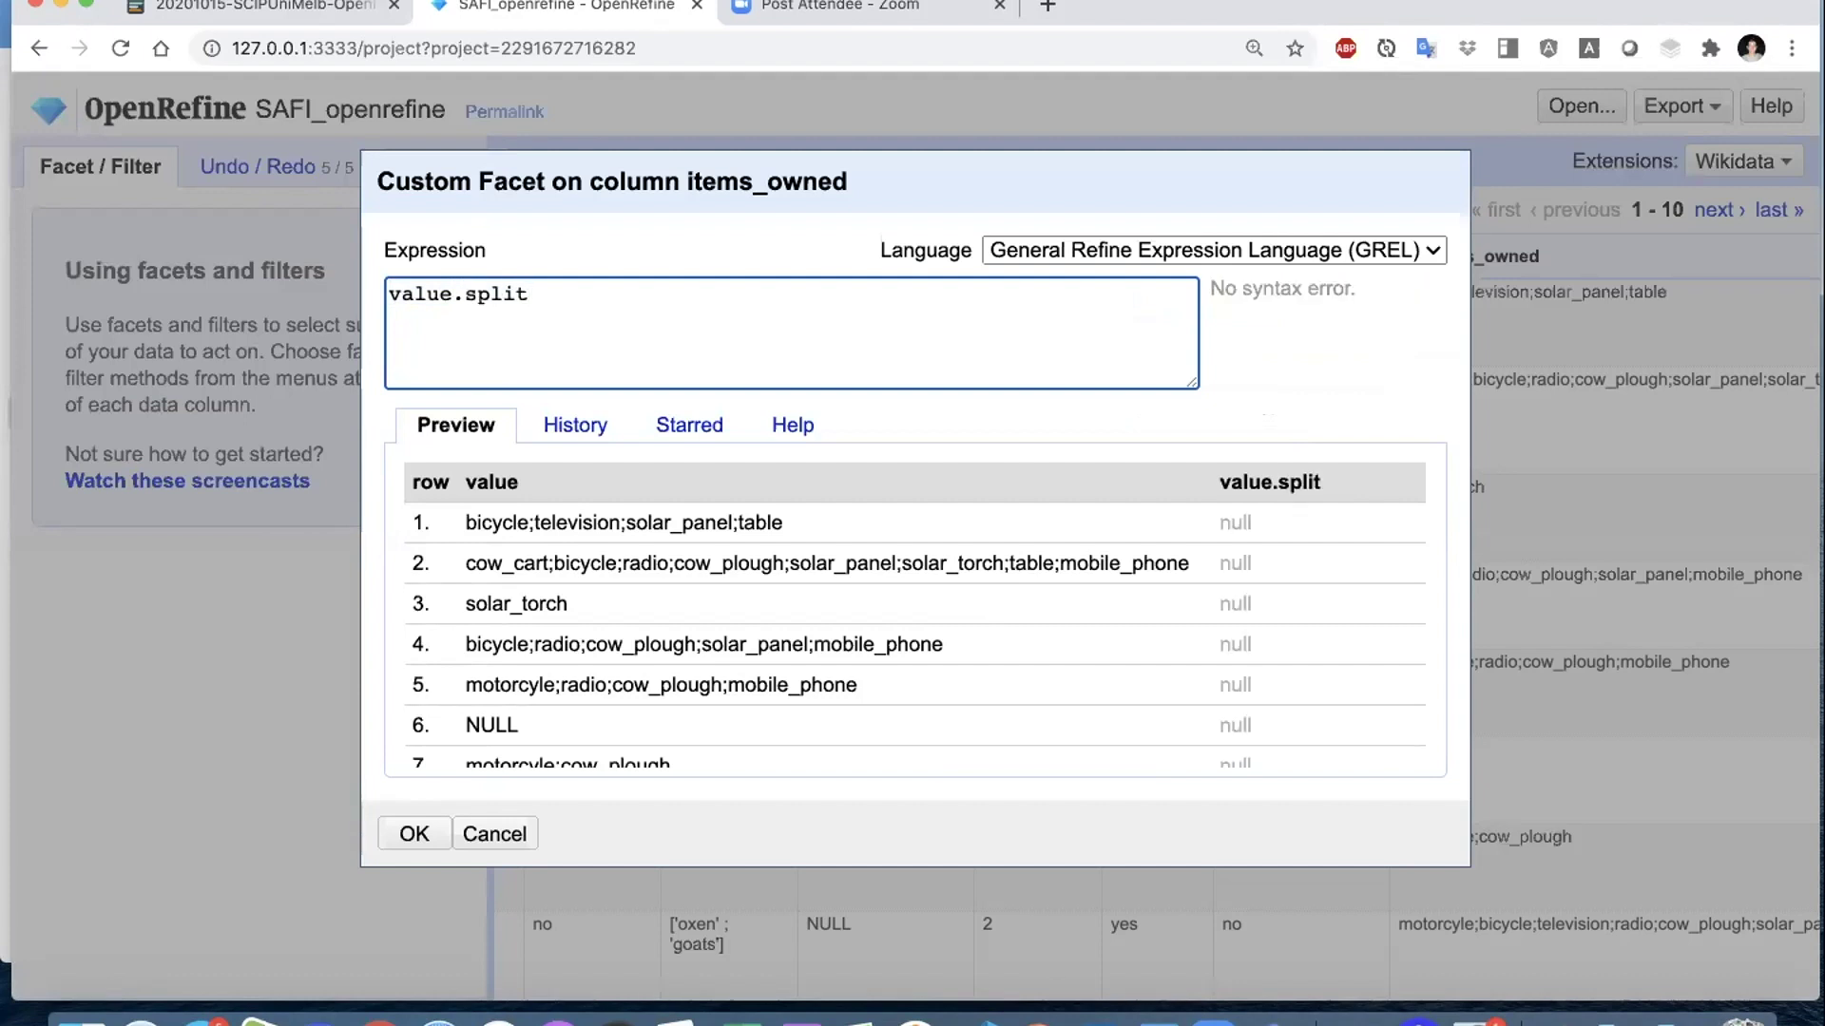
pyautogui.write('(""')
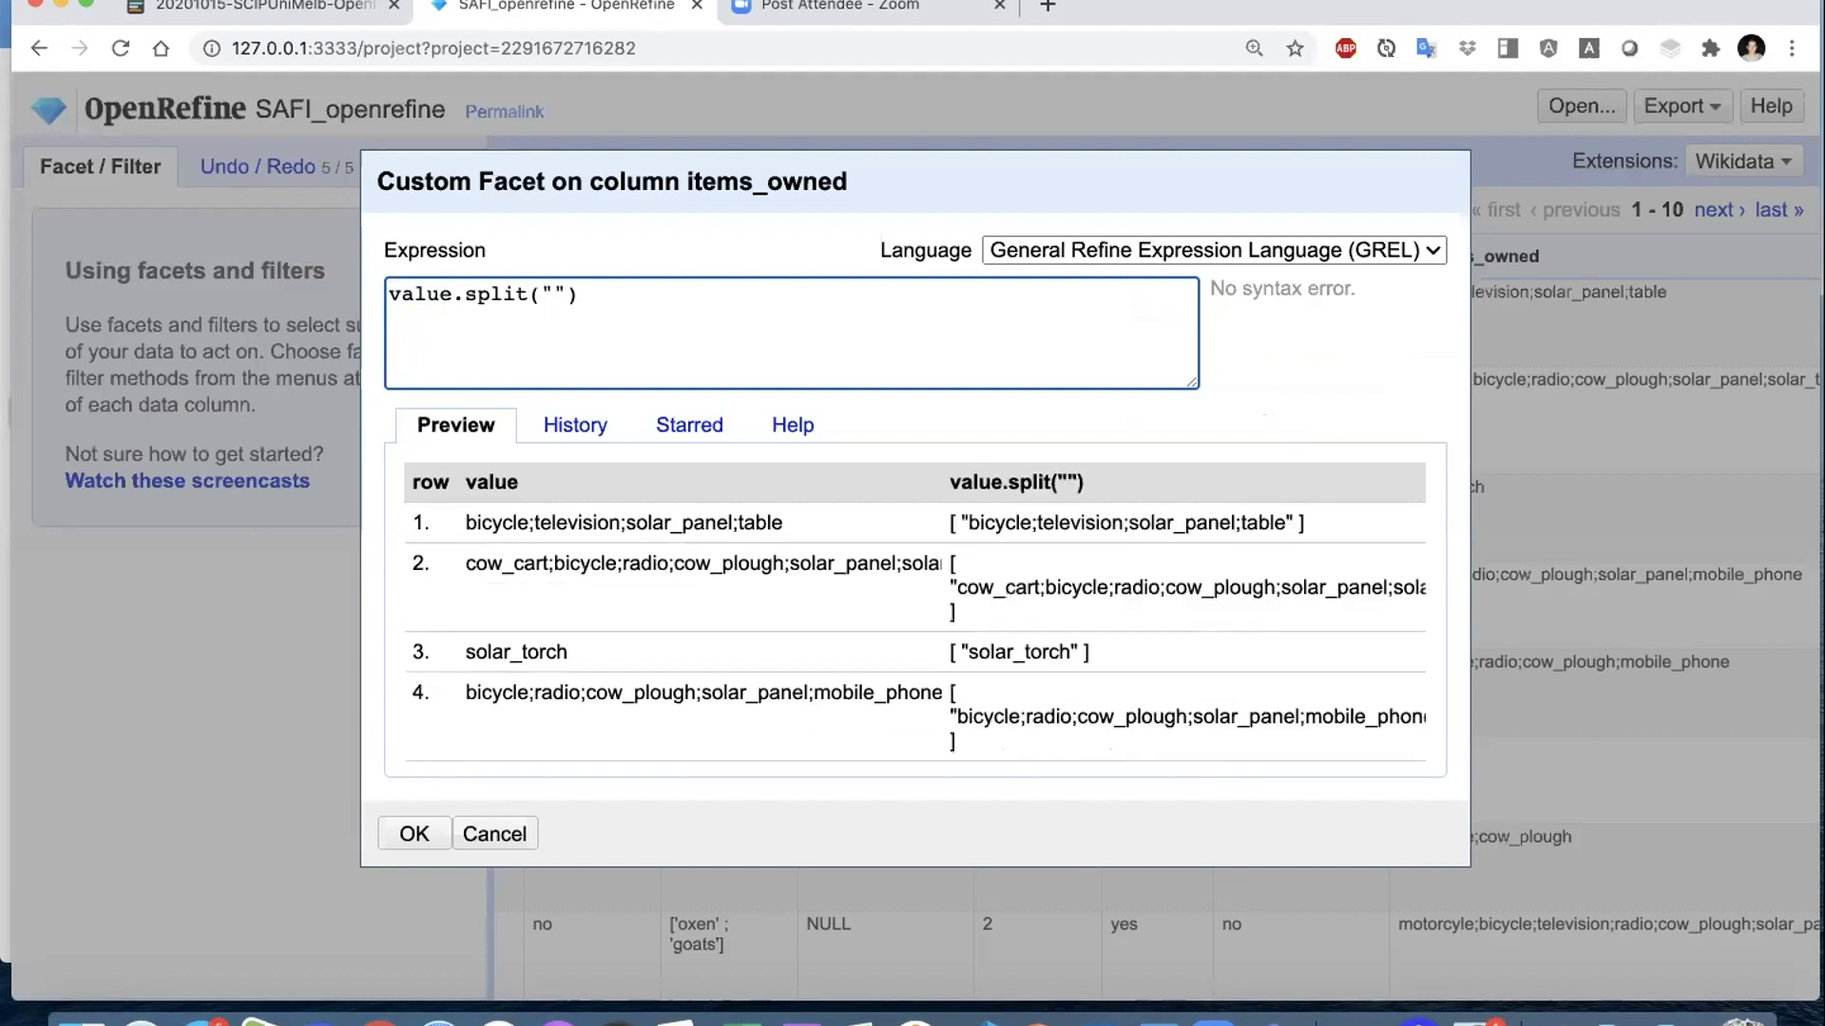
pyautogui.write(';')
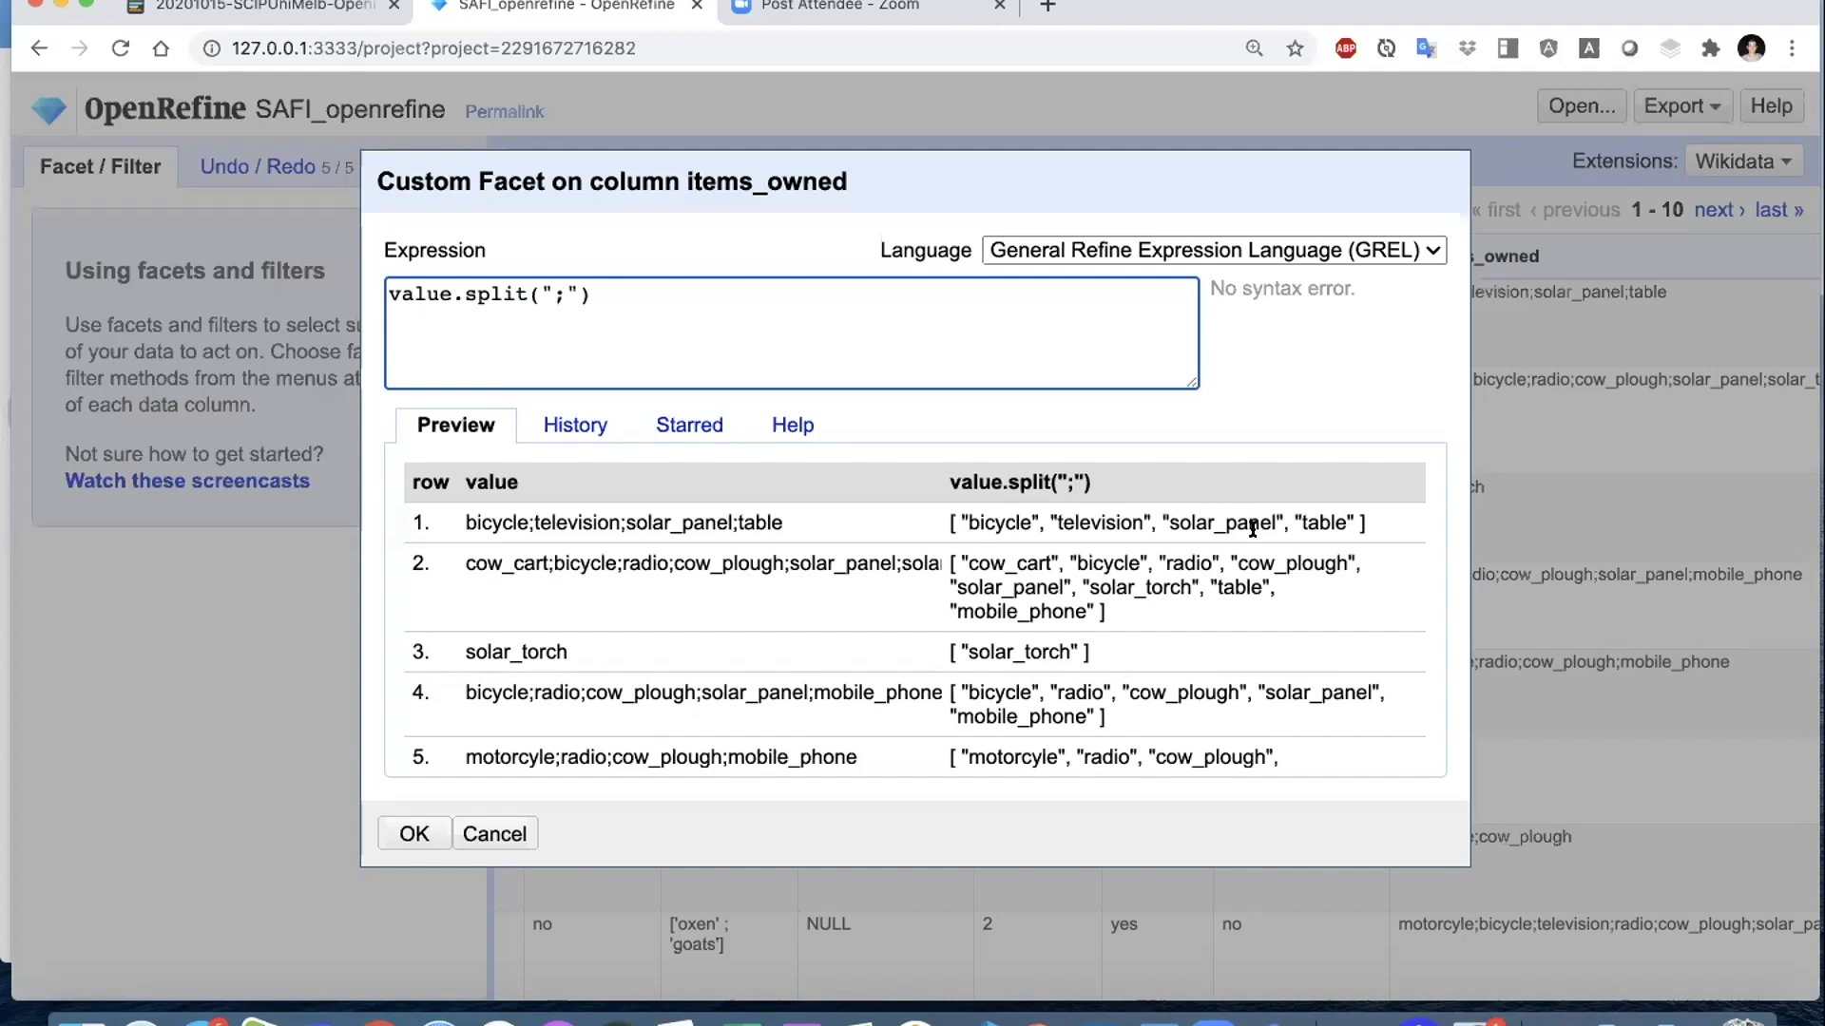
pyautogui.click(413, 832)
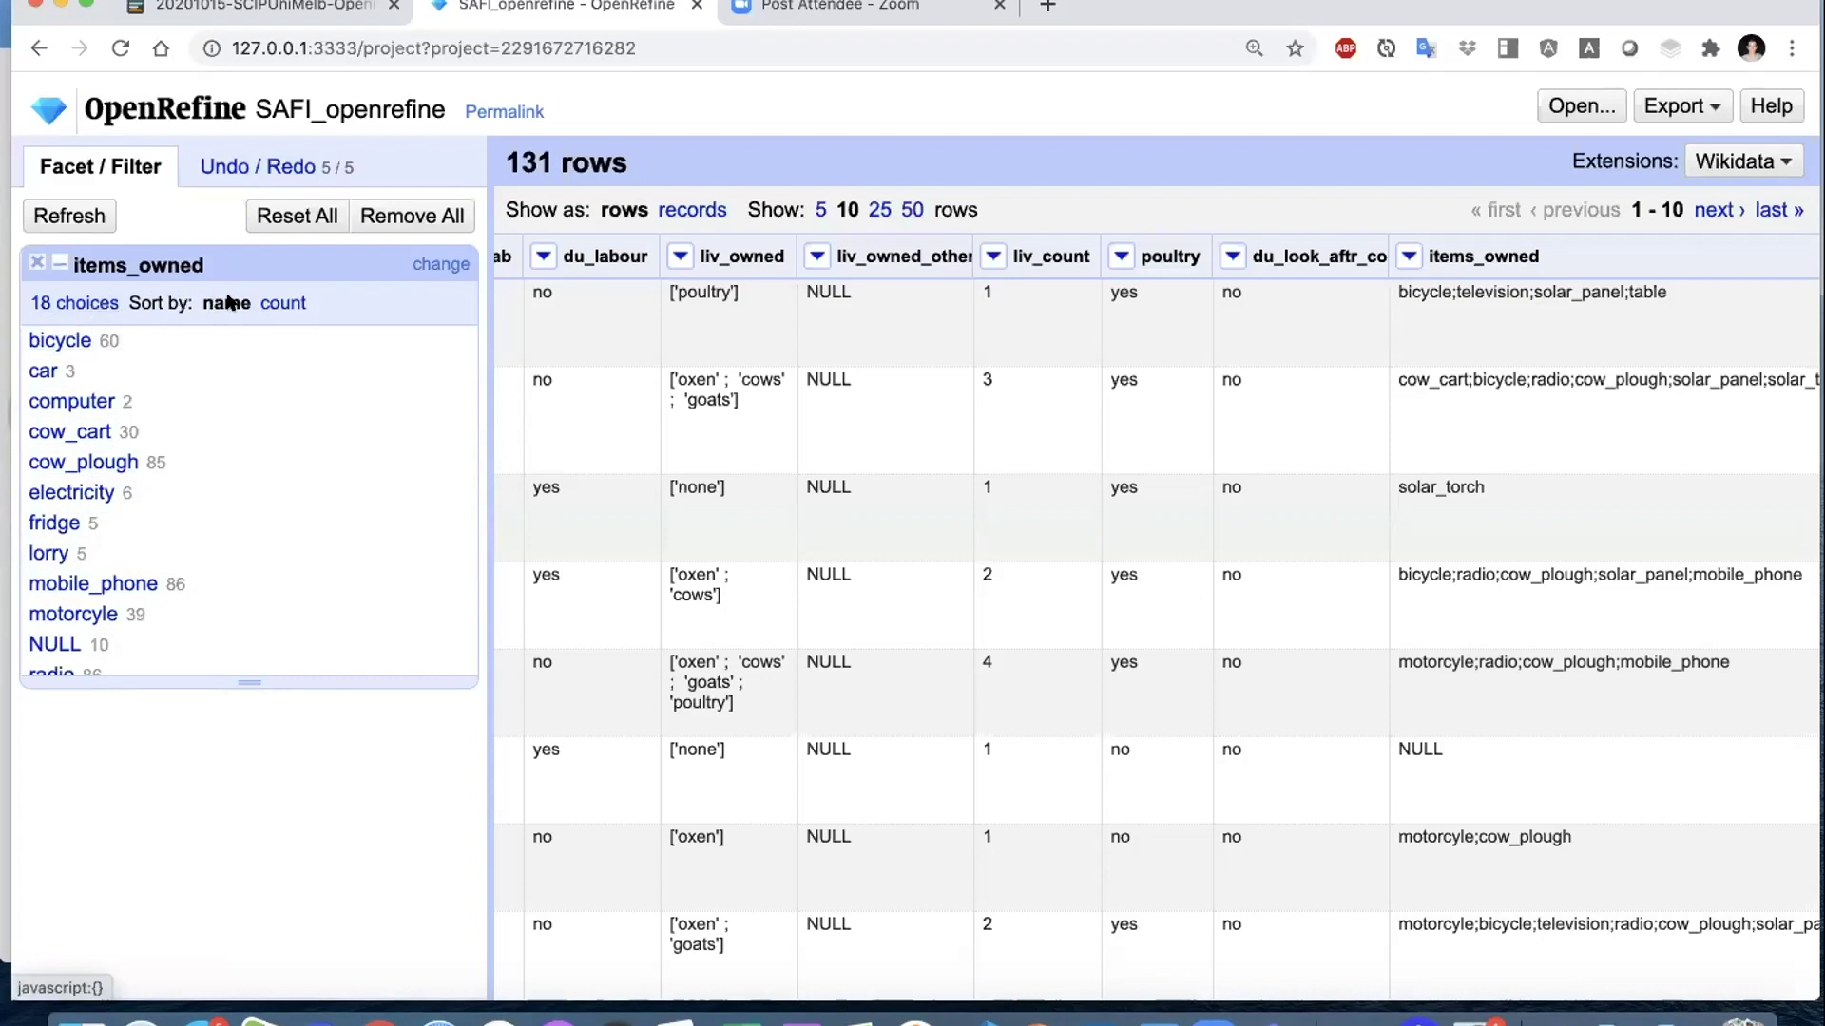
pyautogui.click(266, 303)
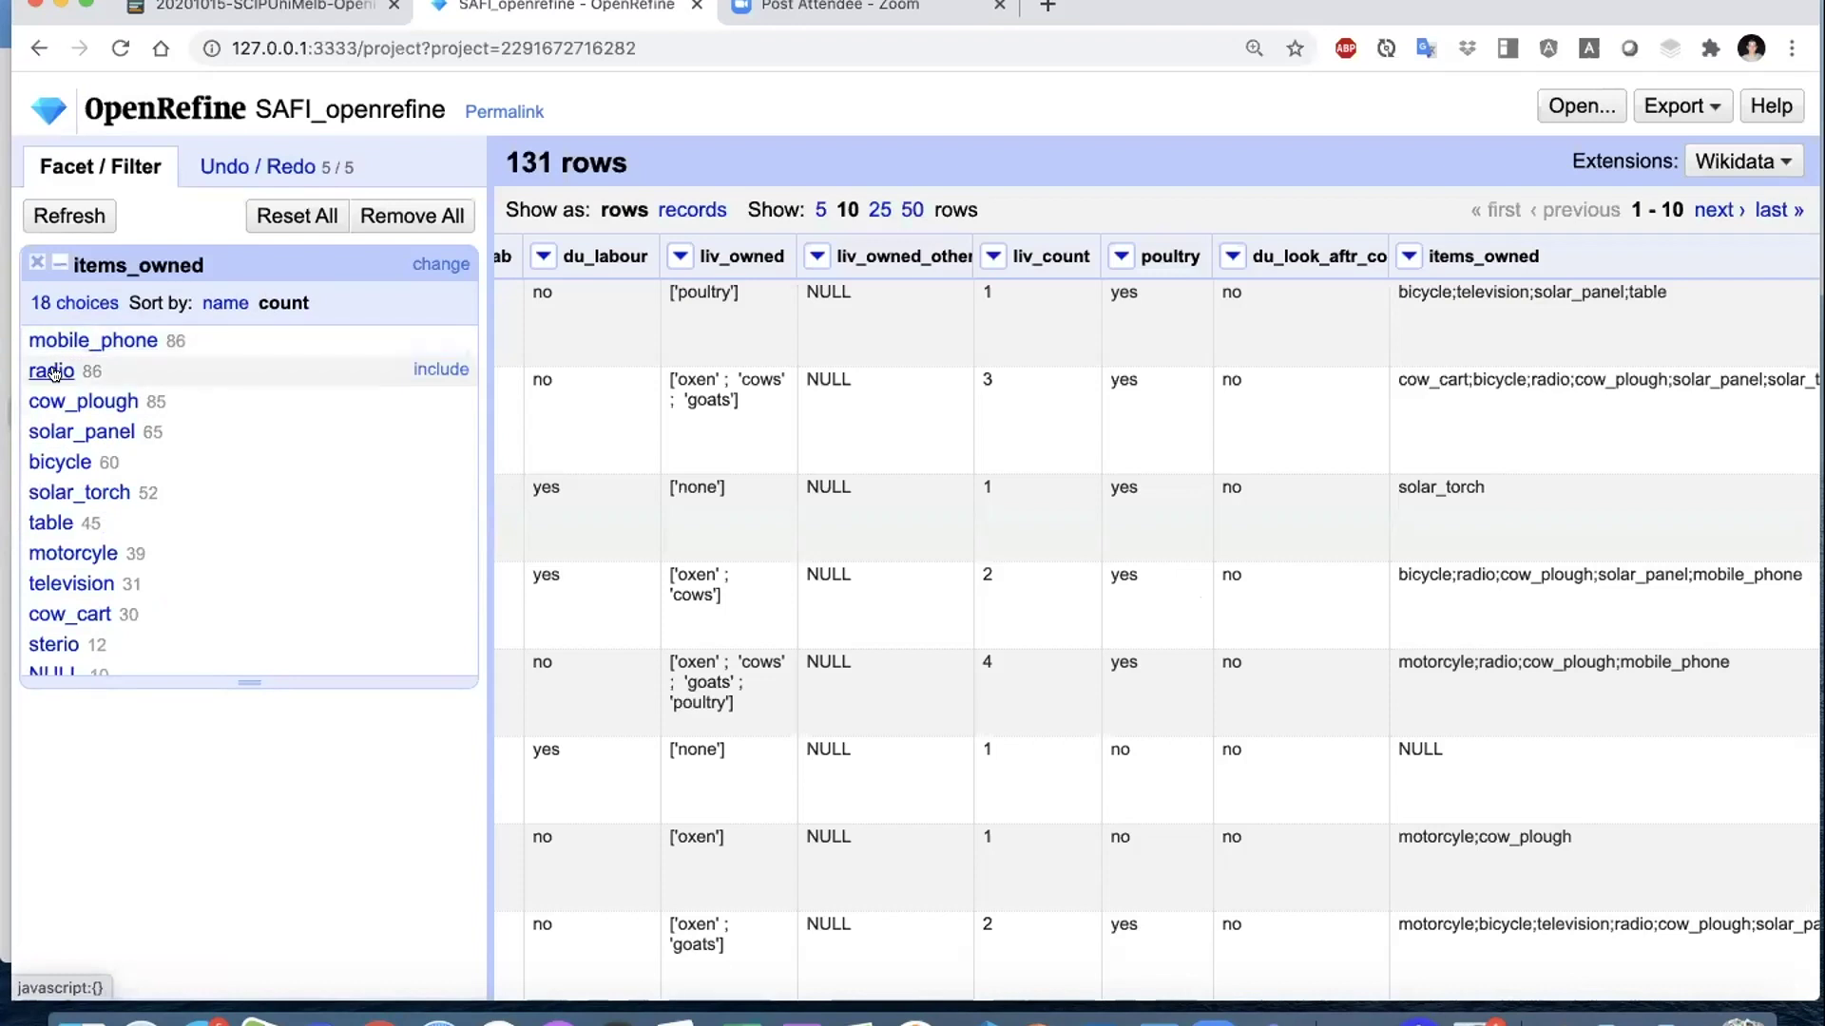
# - Look through the items_owned facet choices from the most to the least frequent
pyautogui.scroll(-5, 124, 427)
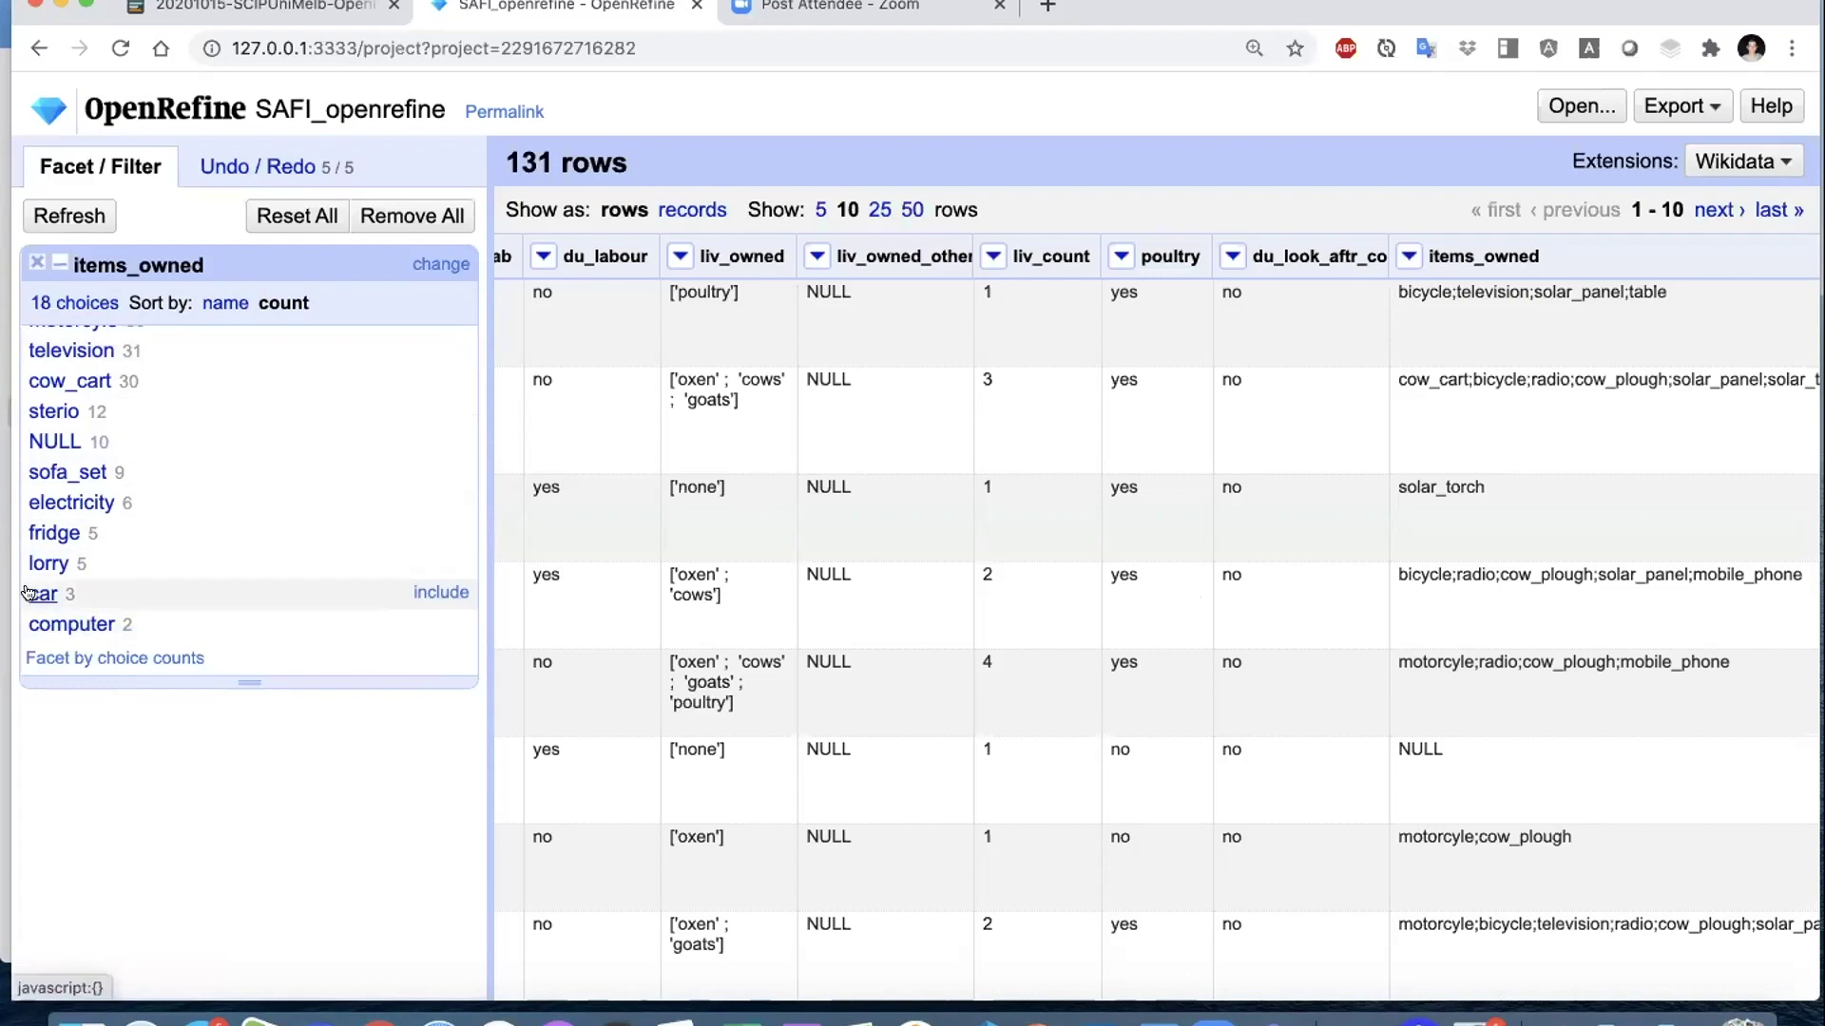
pyautogui.scroll(5, 147, 494)
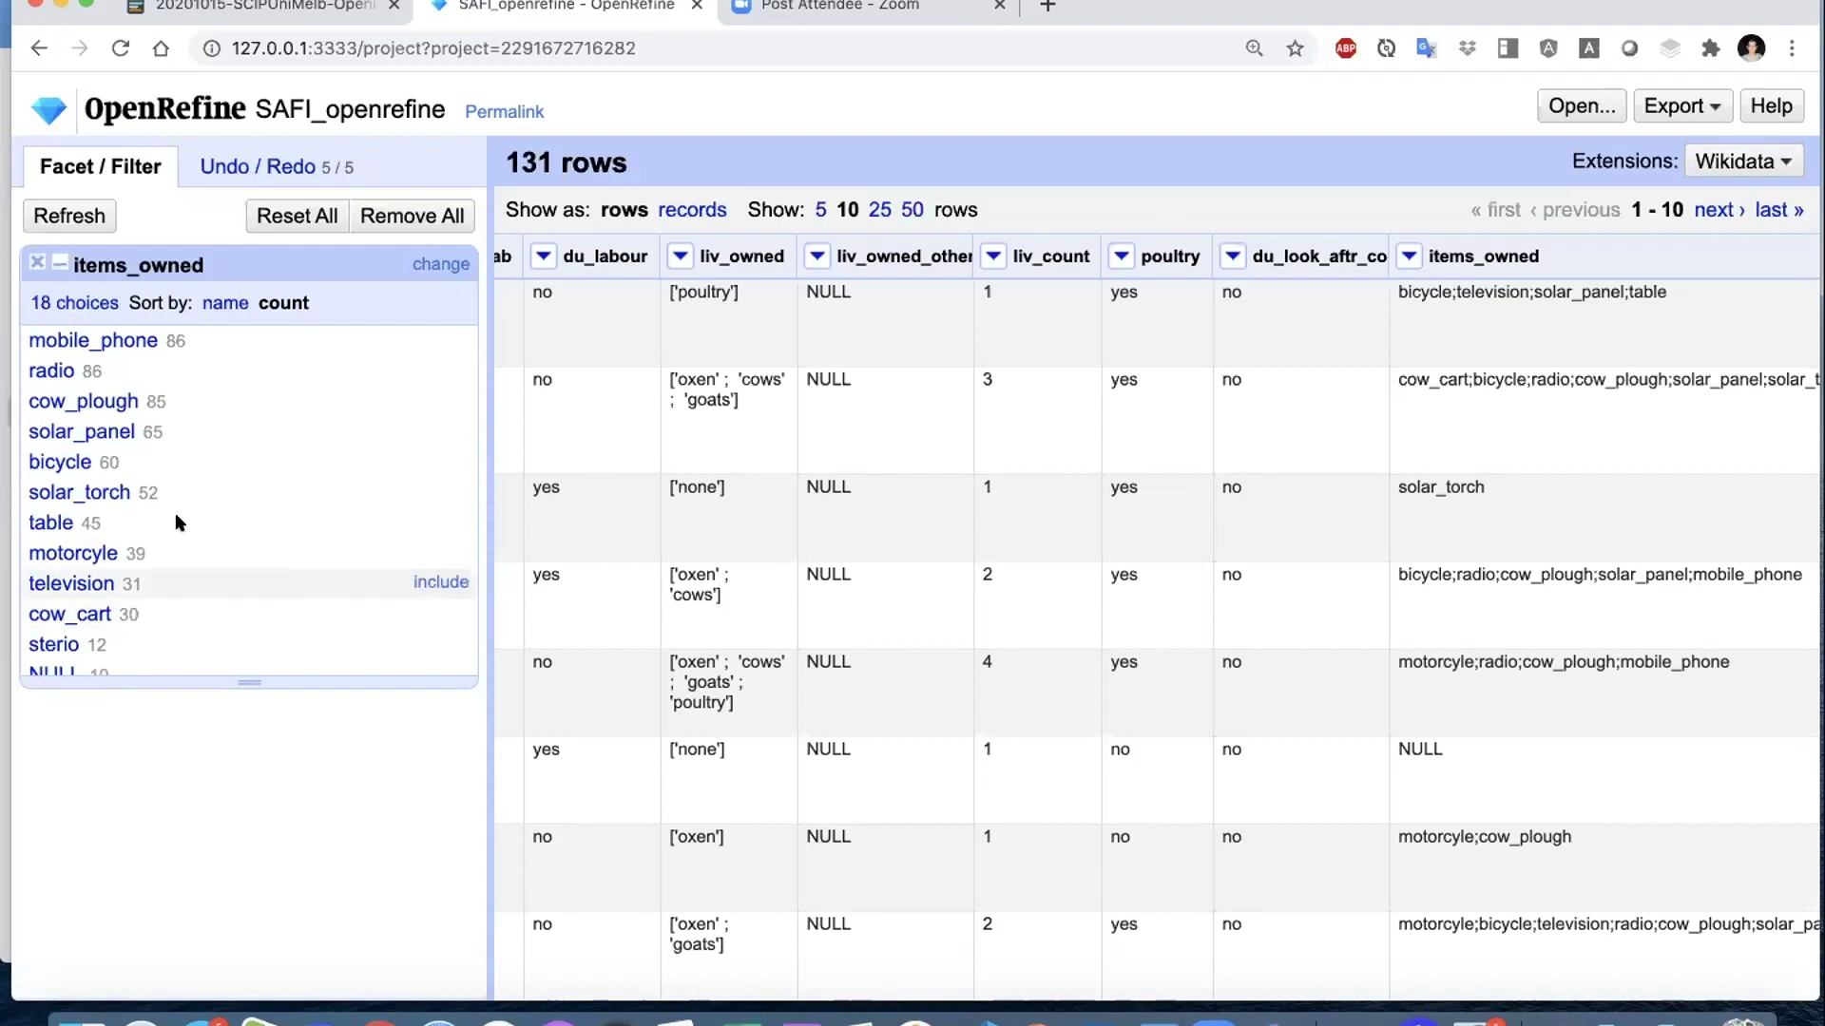
pyautogui.scroll(-3, 129, 399)
pyautogui.scroll(3, 128, 399)
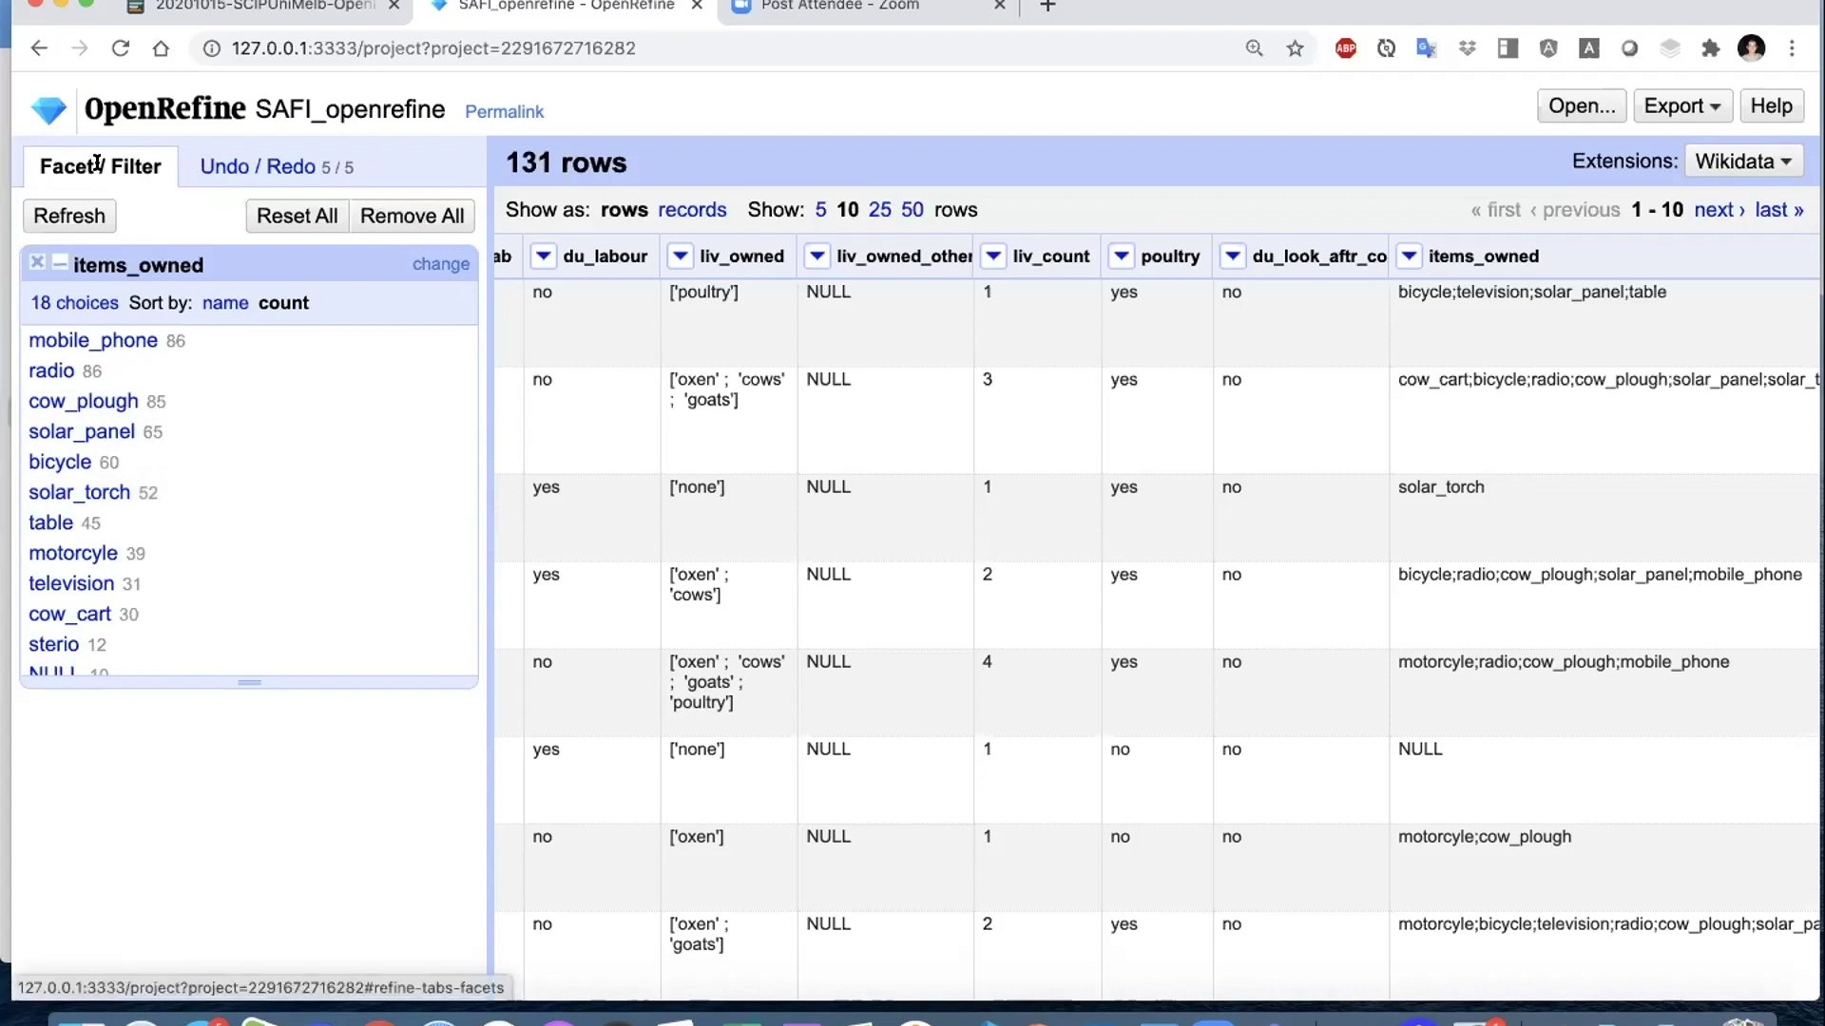
# - Revert the project to its Create project state in the history and reapply the five recorded operations one by one
pyautogui.click(226, 163)
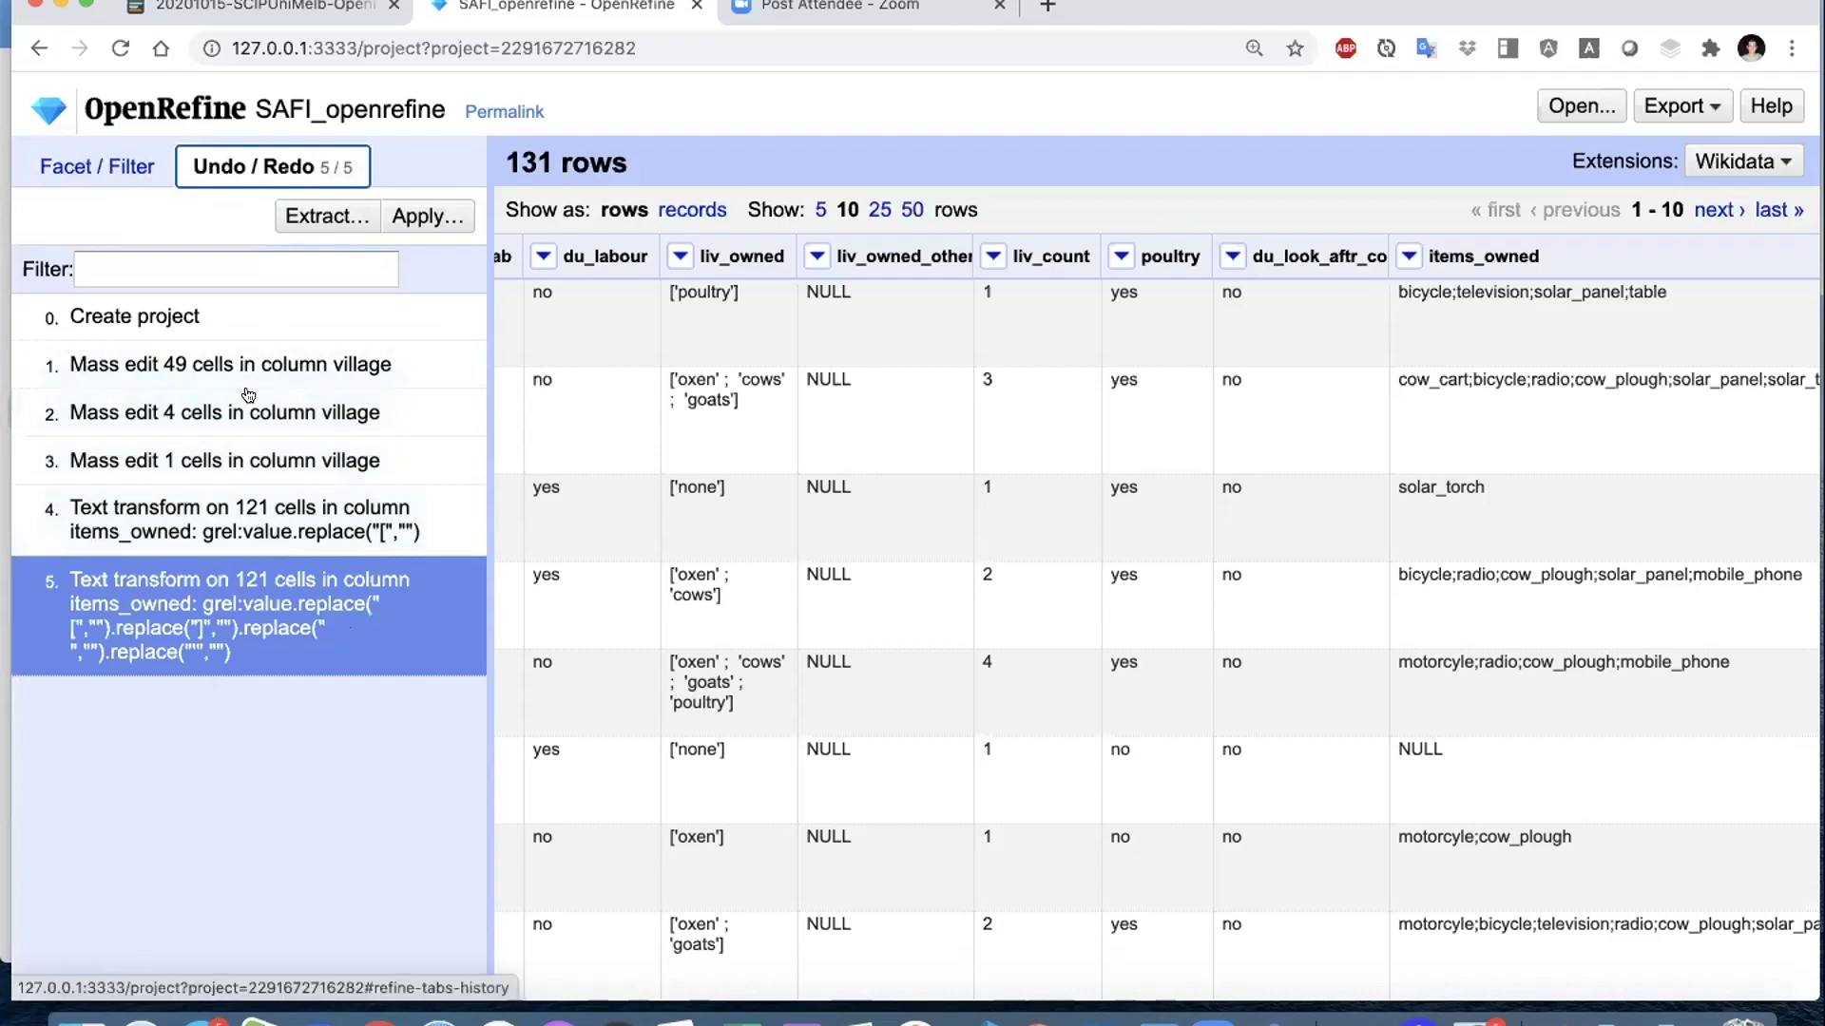
pyautogui.click(229, 314)
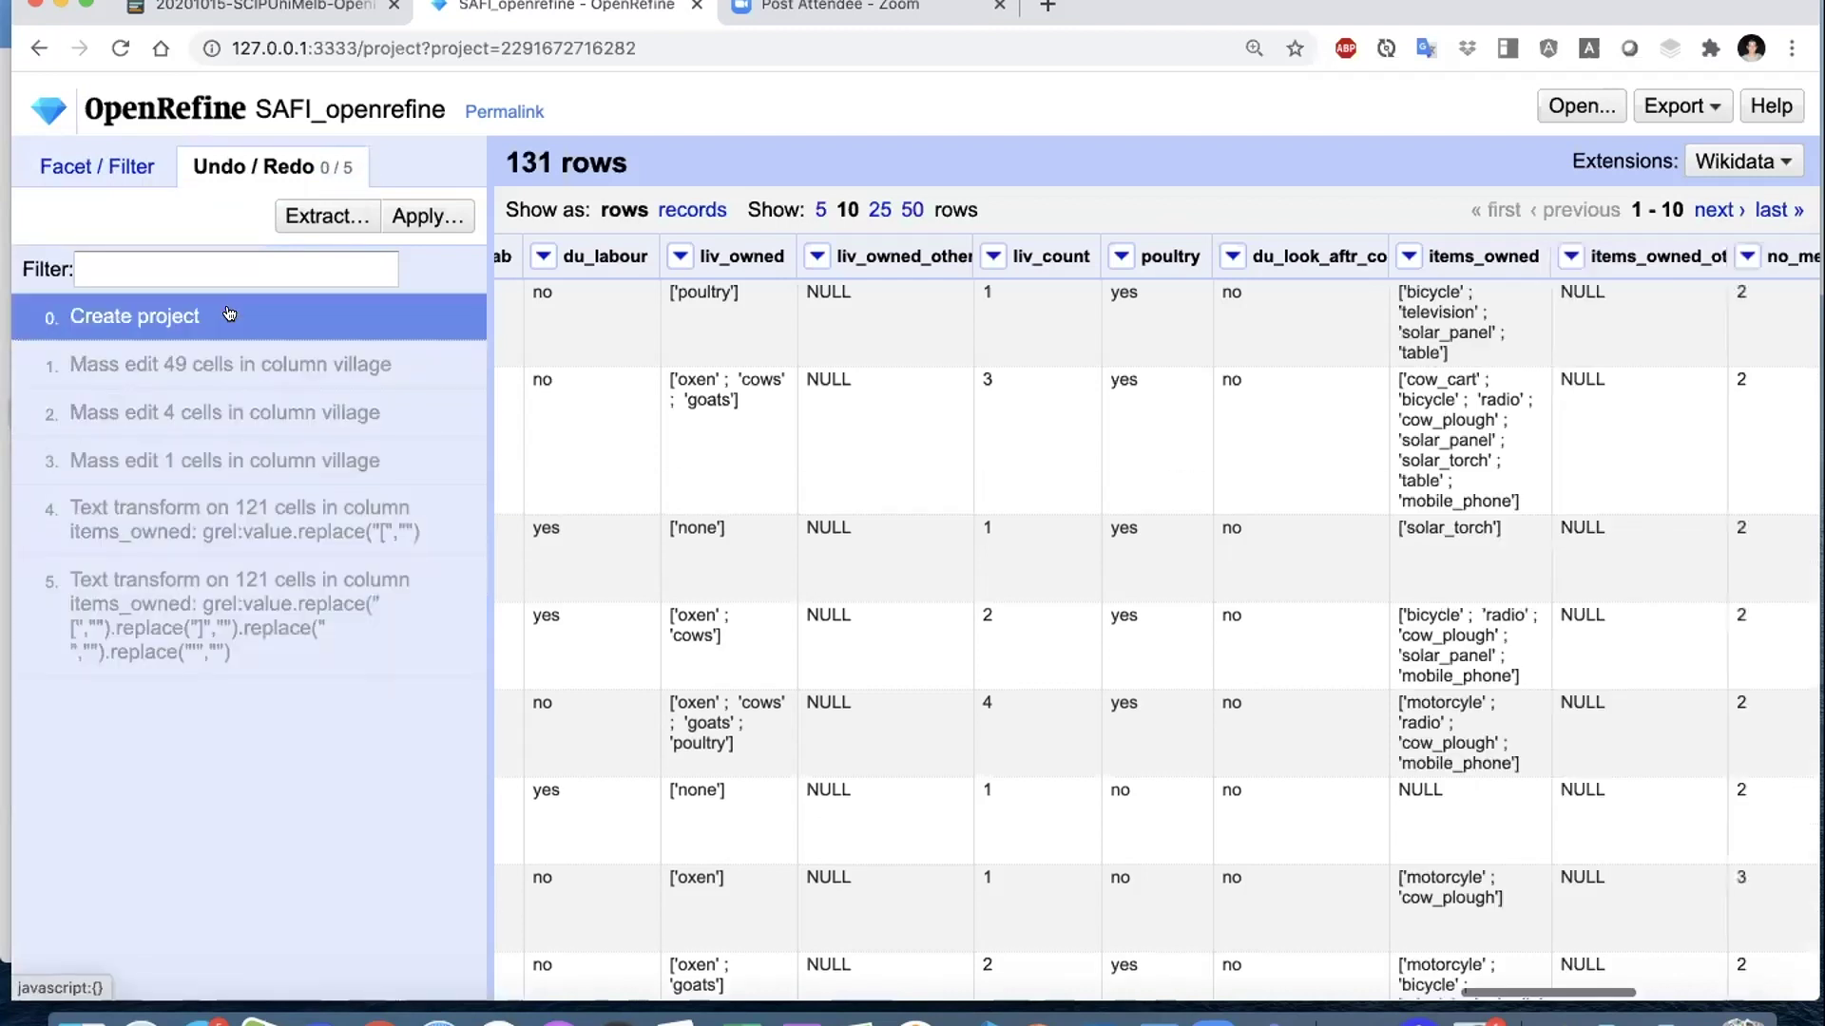
pyautogui.click(234, 346)
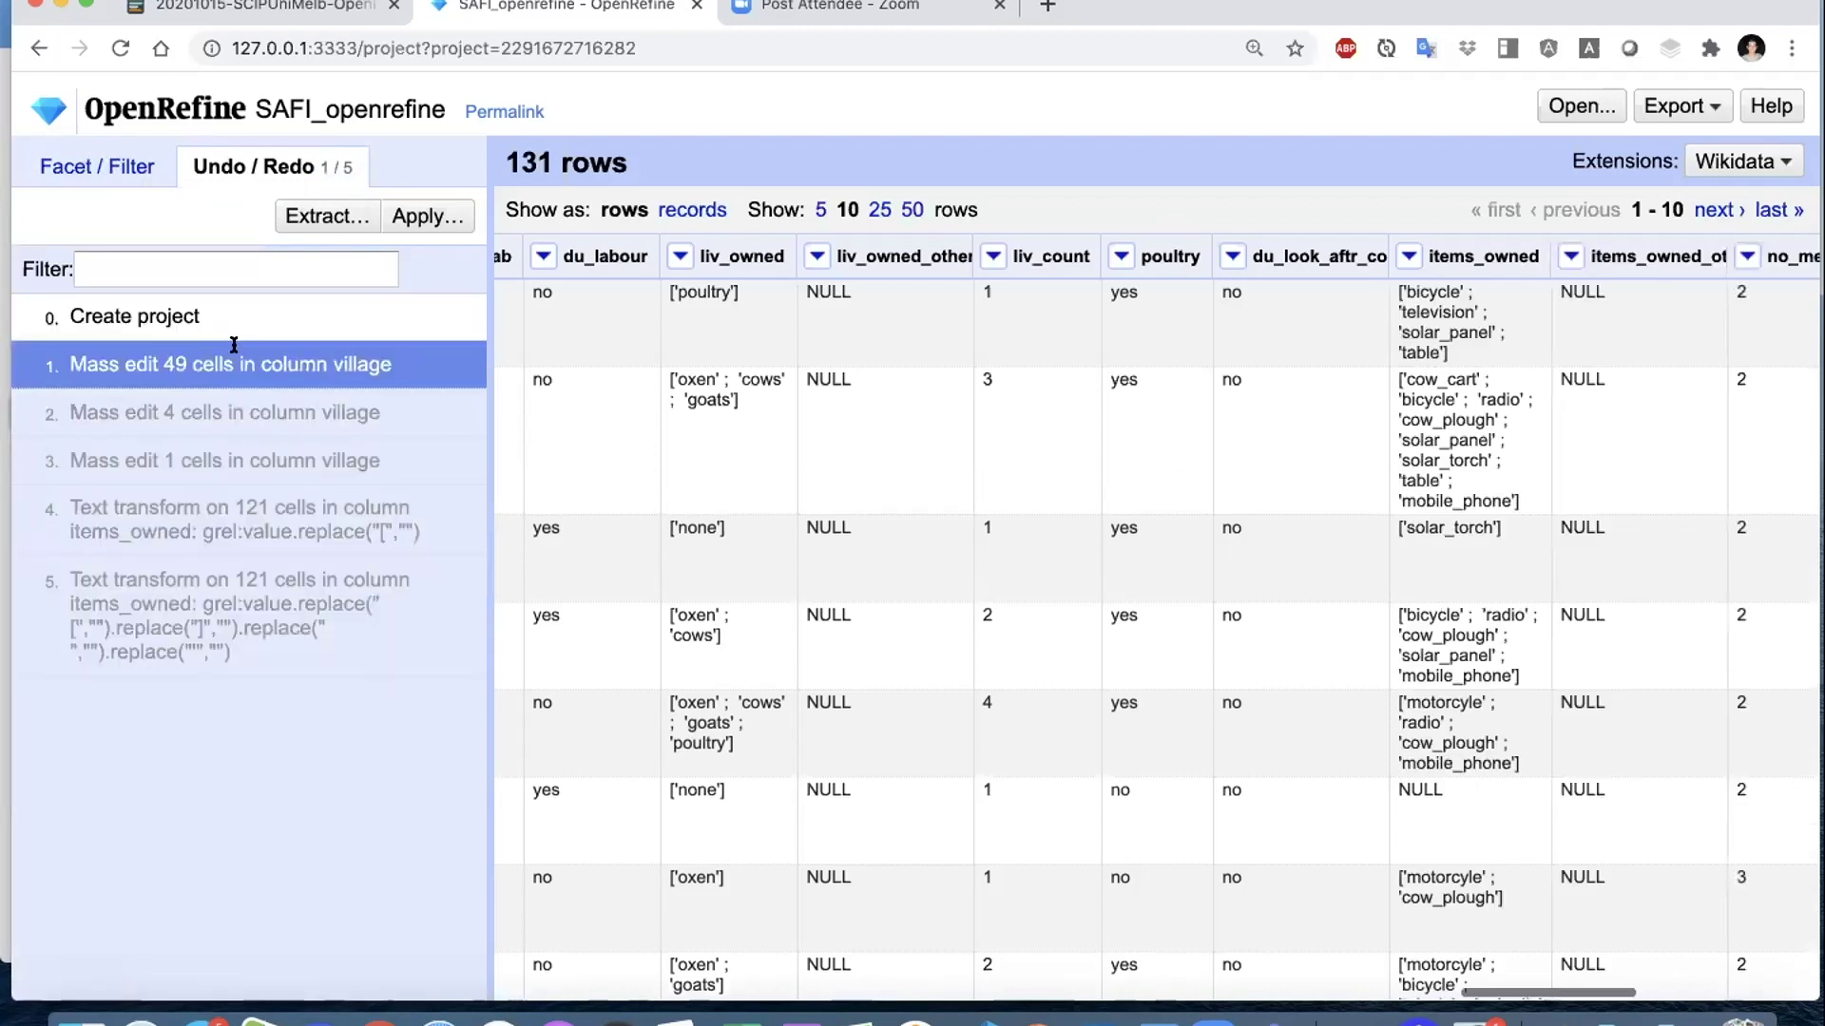
pyautogui.click(233, 410)
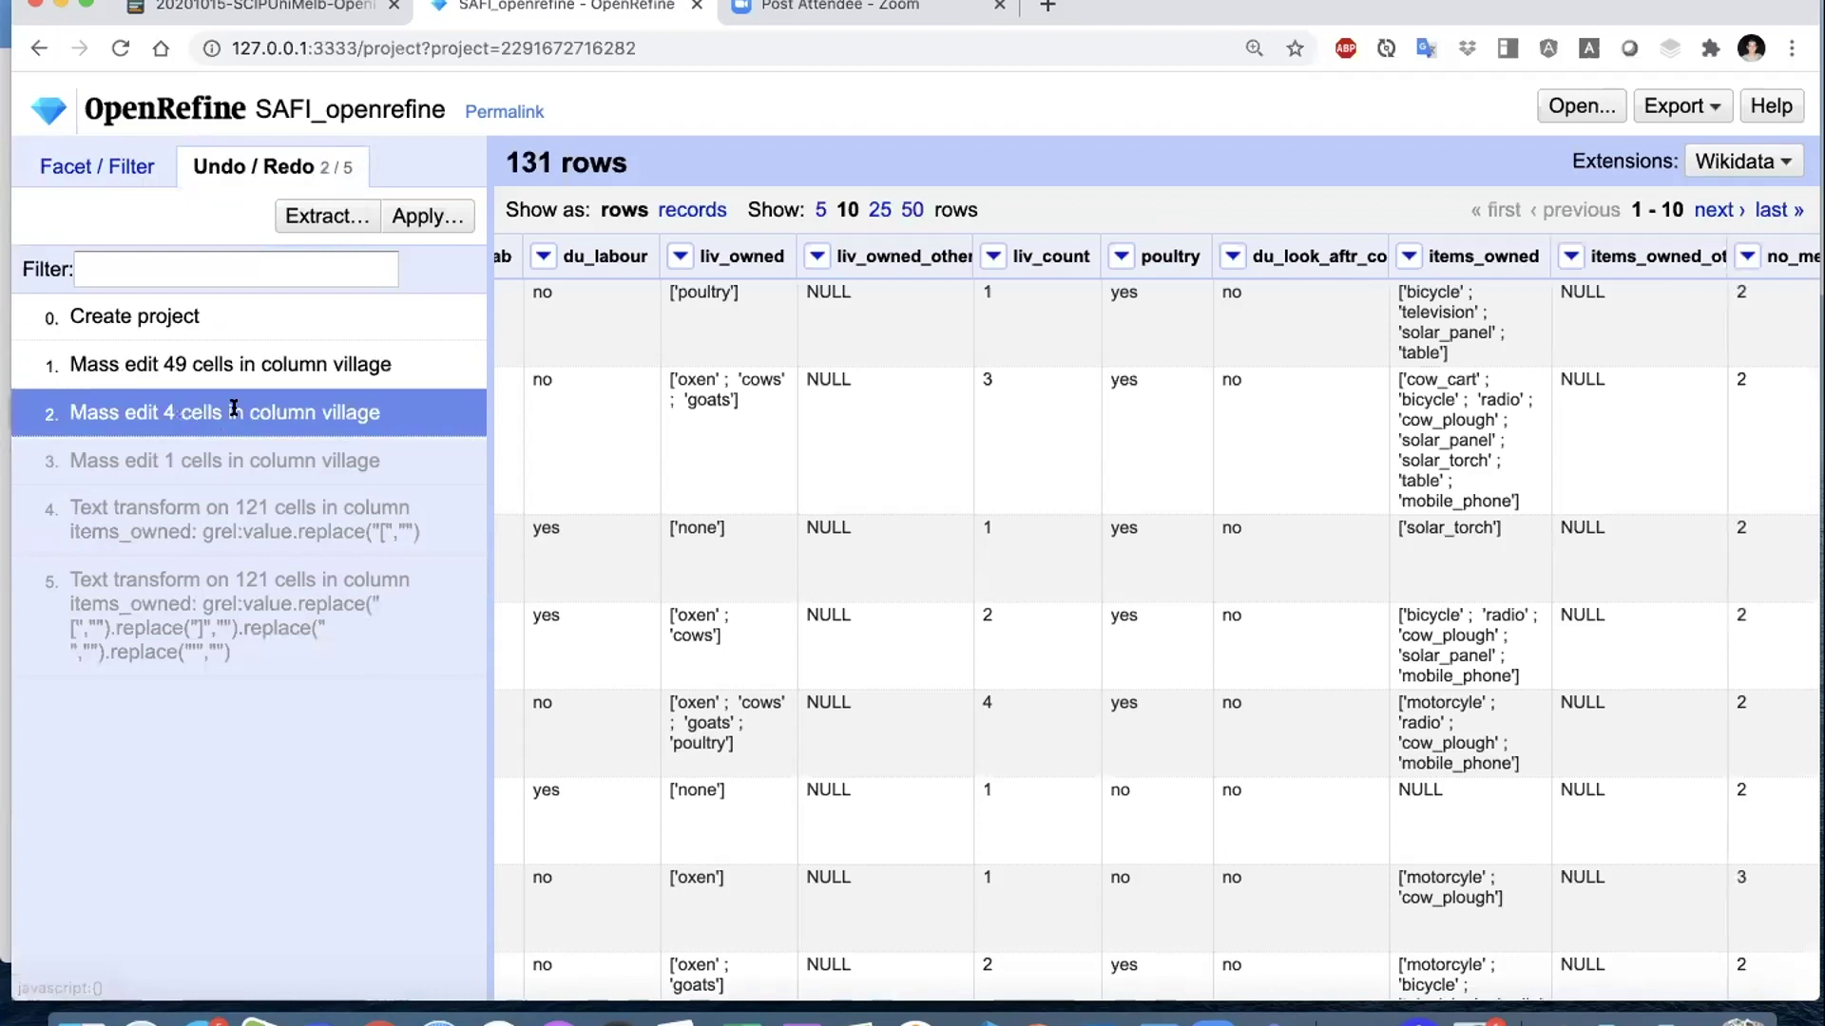
pyautogui.click(234, 460)
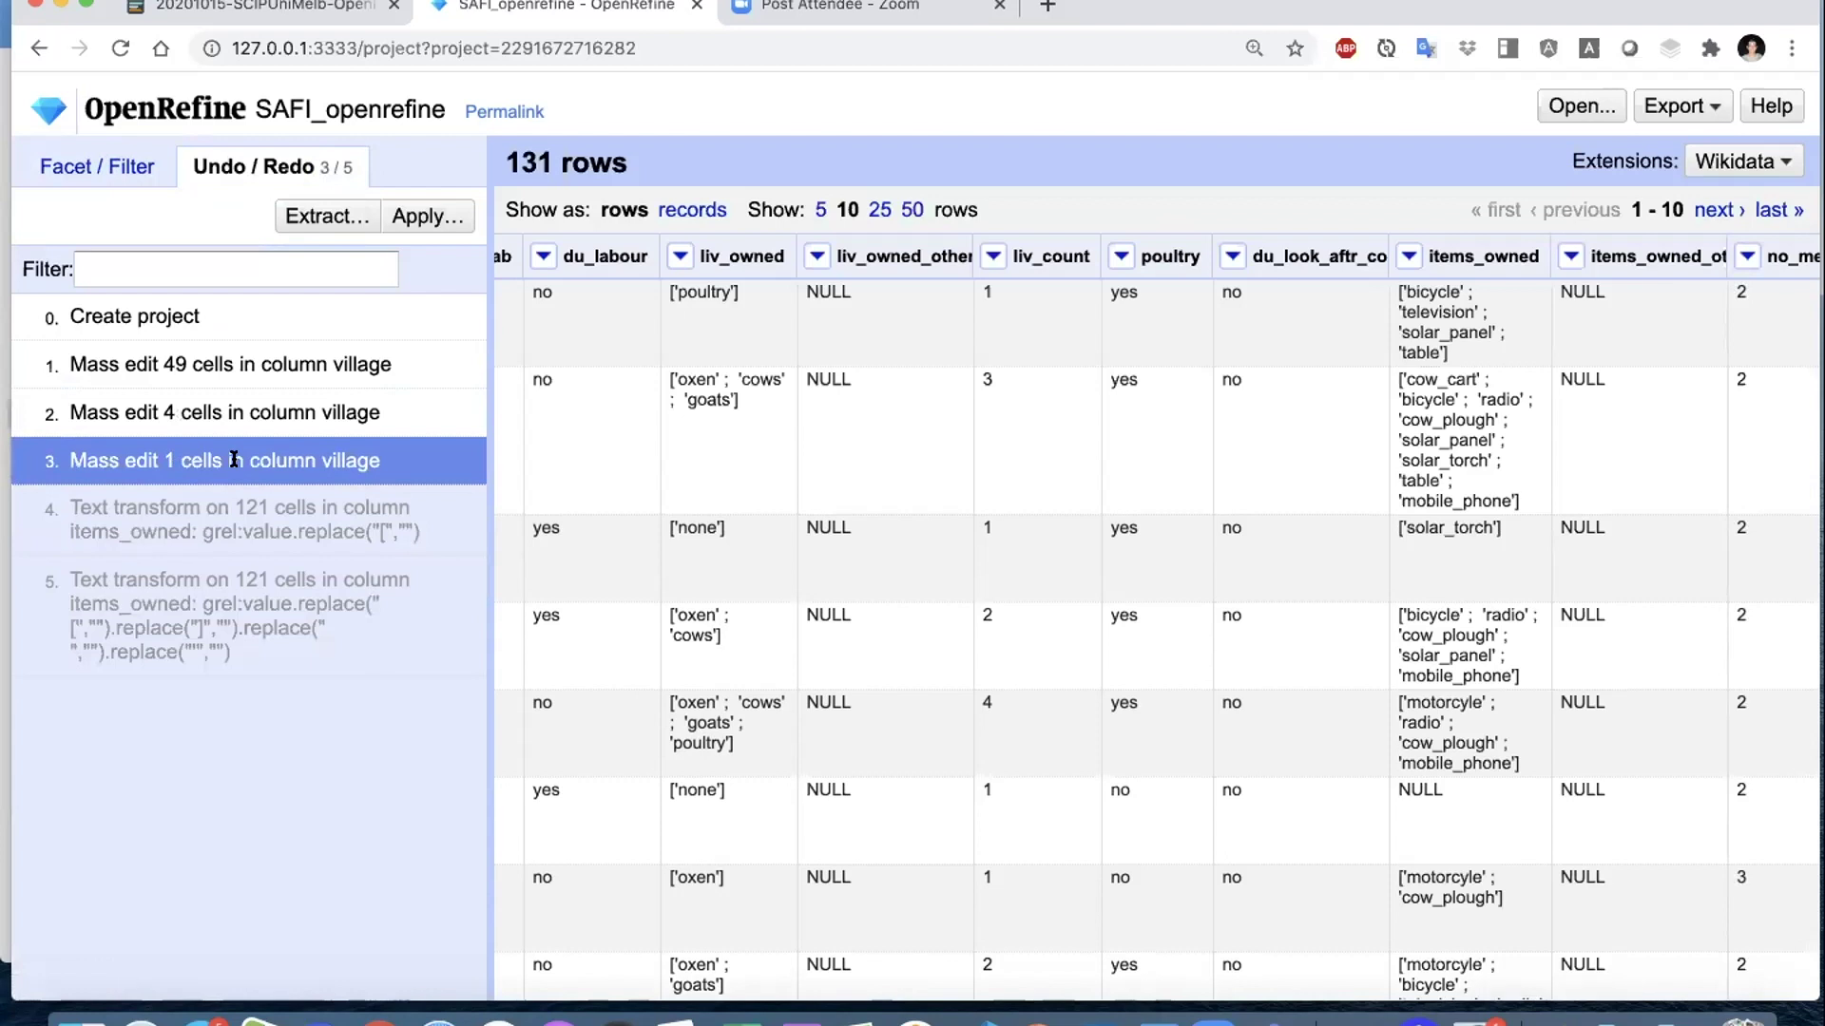
pyautogui.click(237, 517)
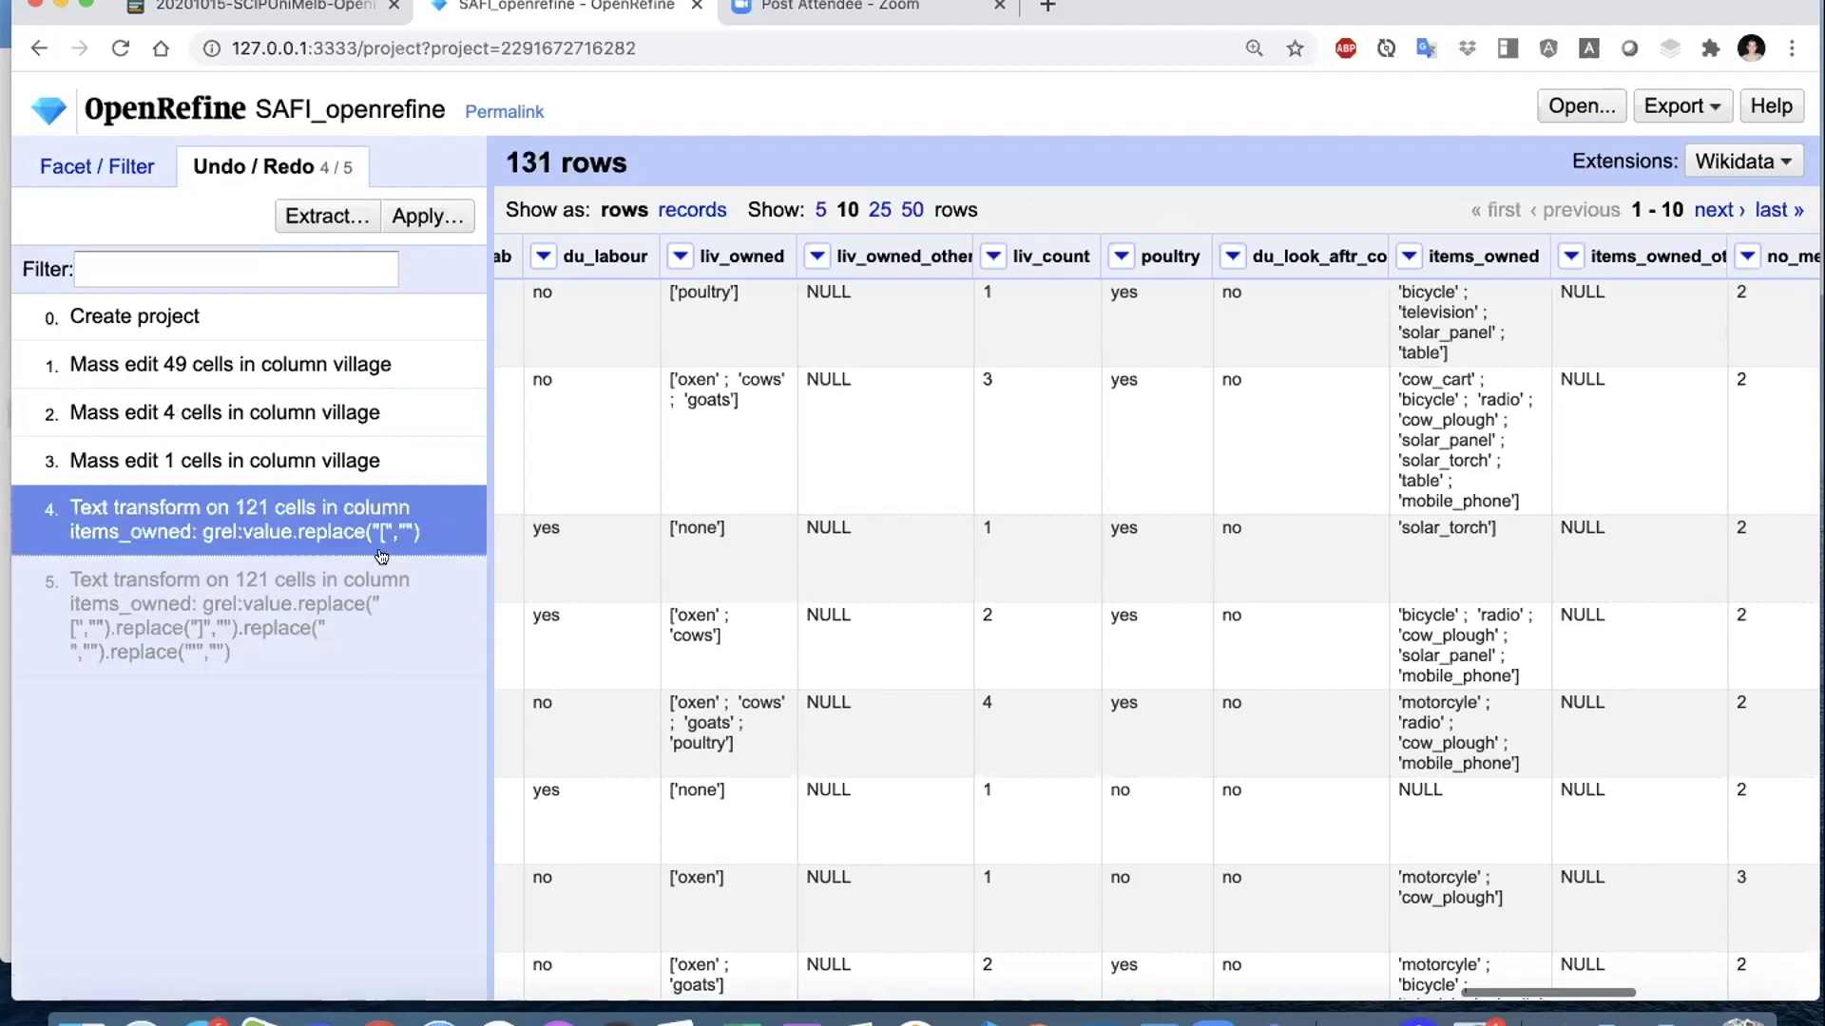
pyautogui.click(314, 566)
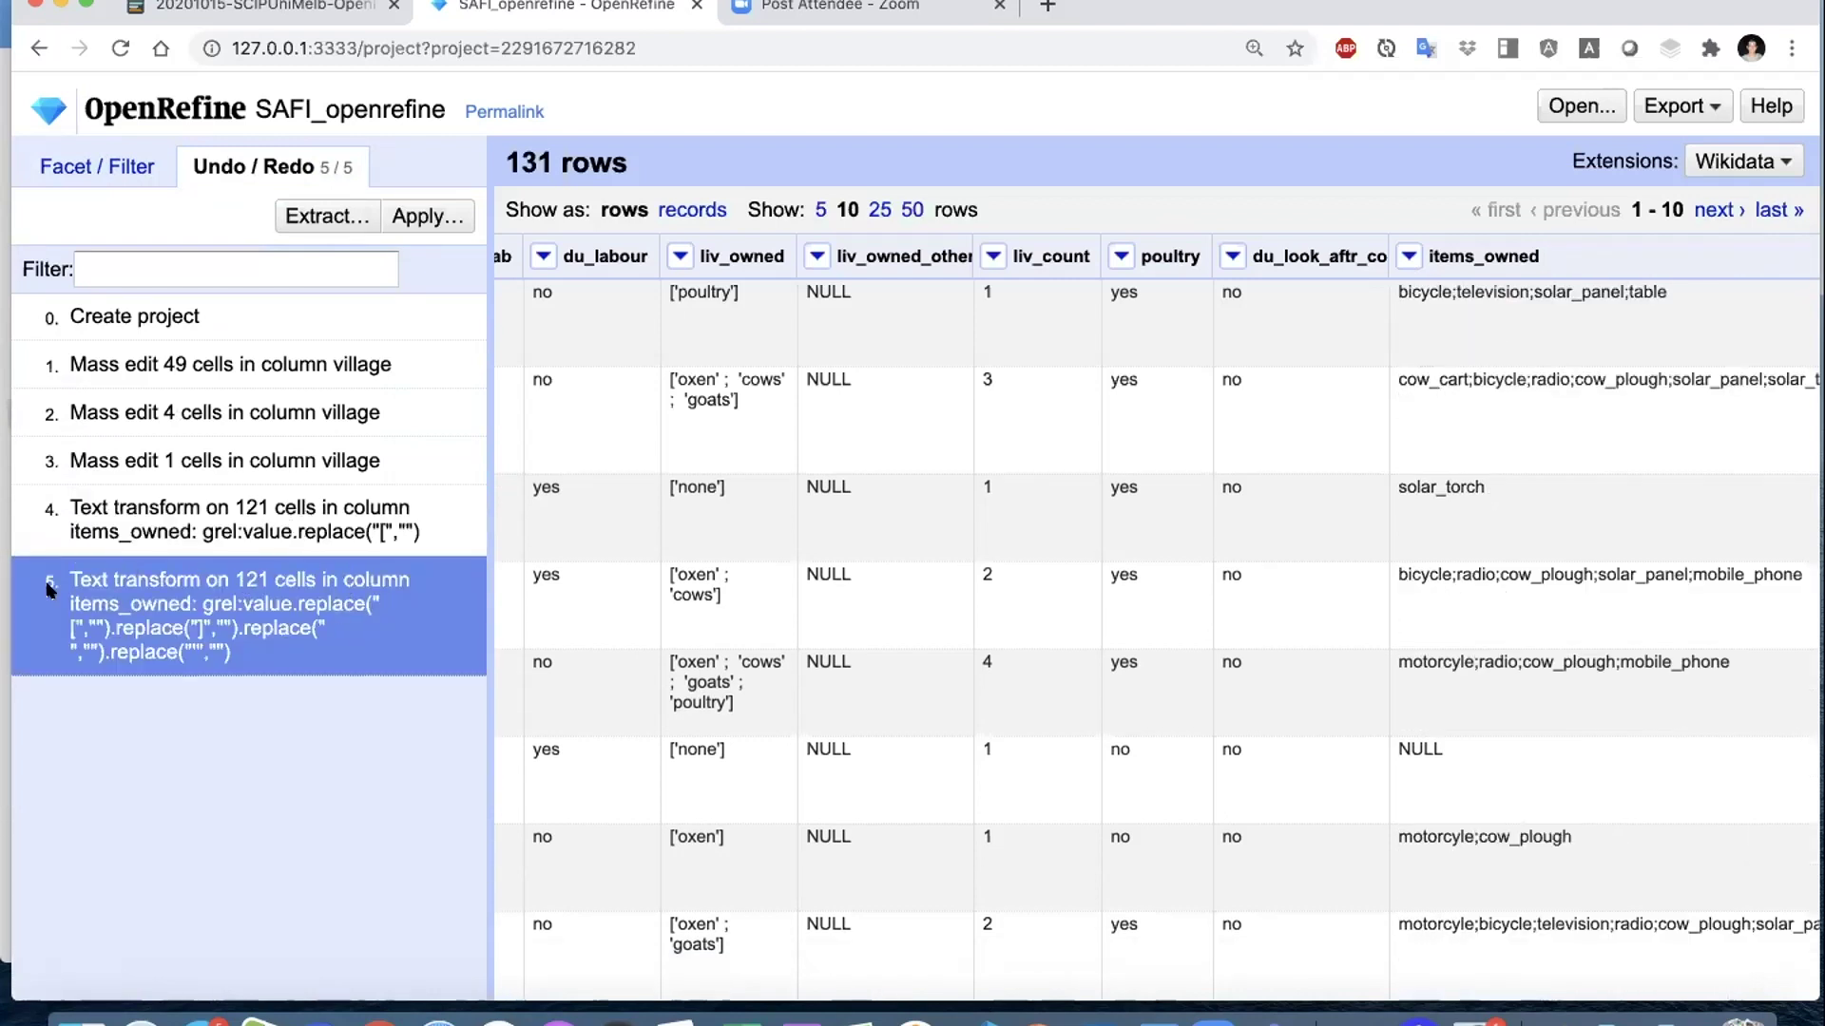
# - Undo both items_owned text transforms through the history, restore them up to the last operation, and return to the facets
pyautogui.click(73, 514)
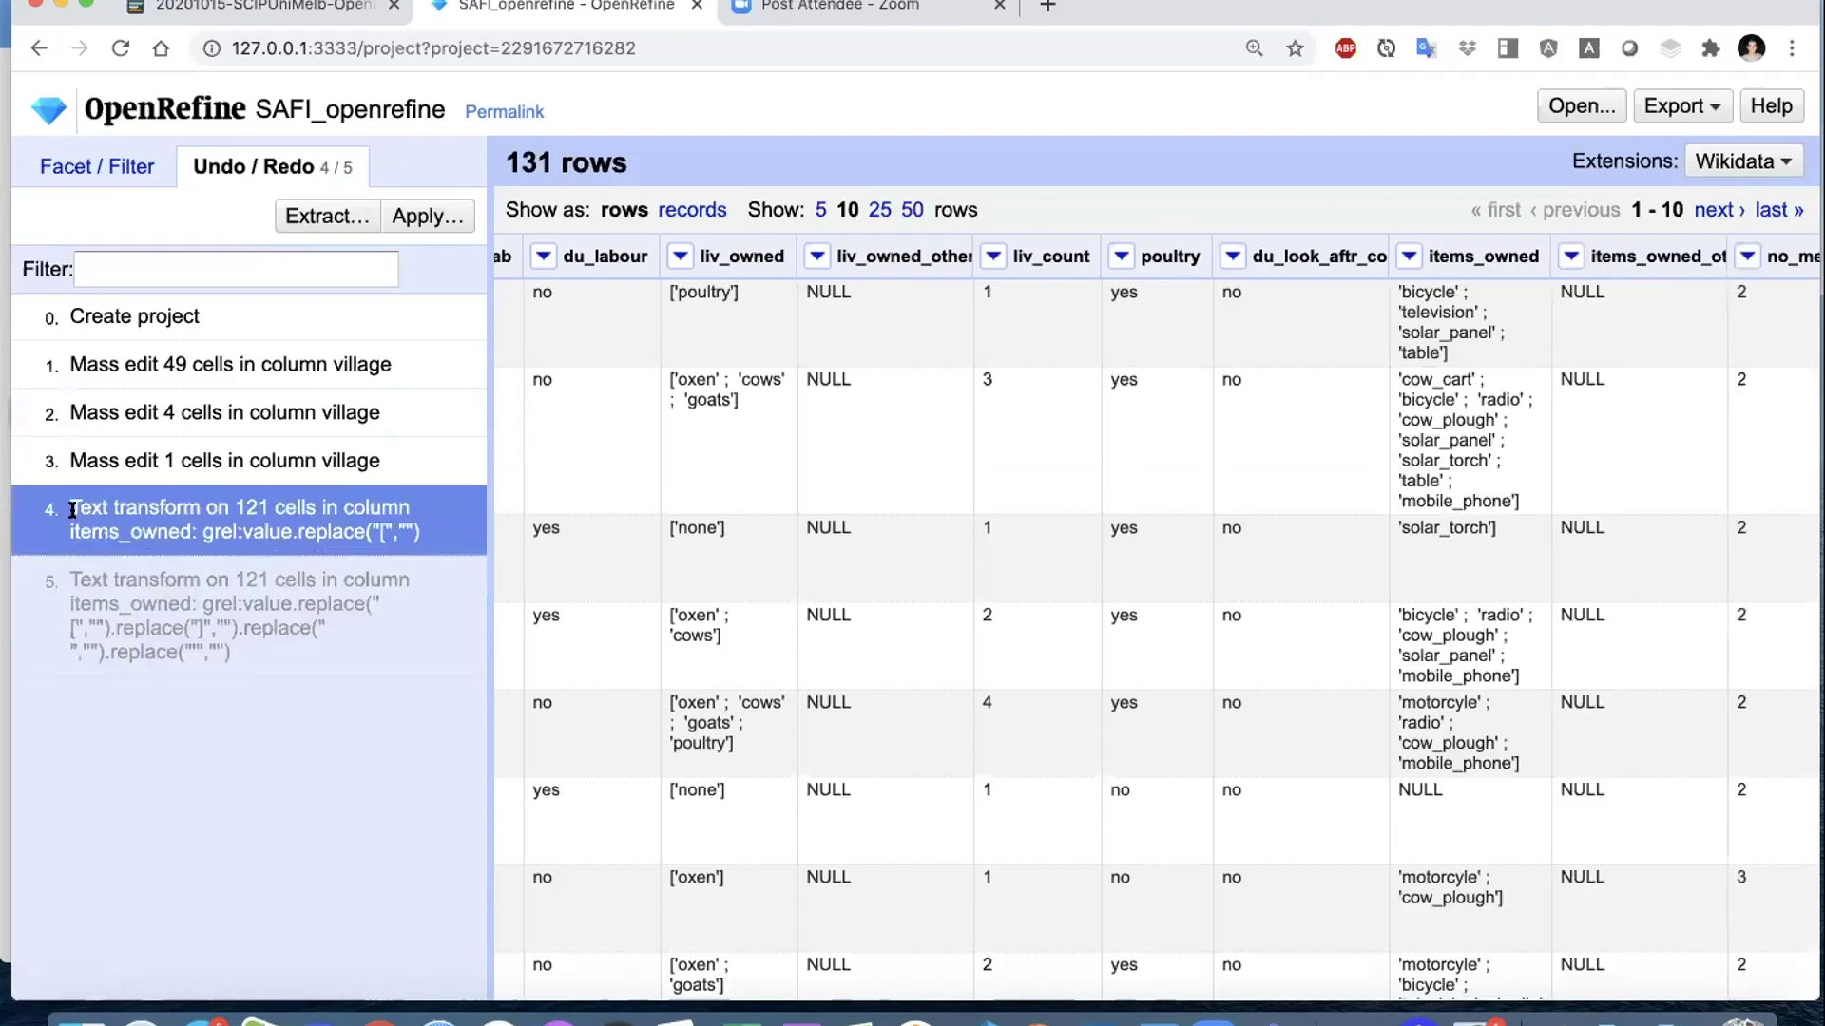
pyautogui.click(73, 460)
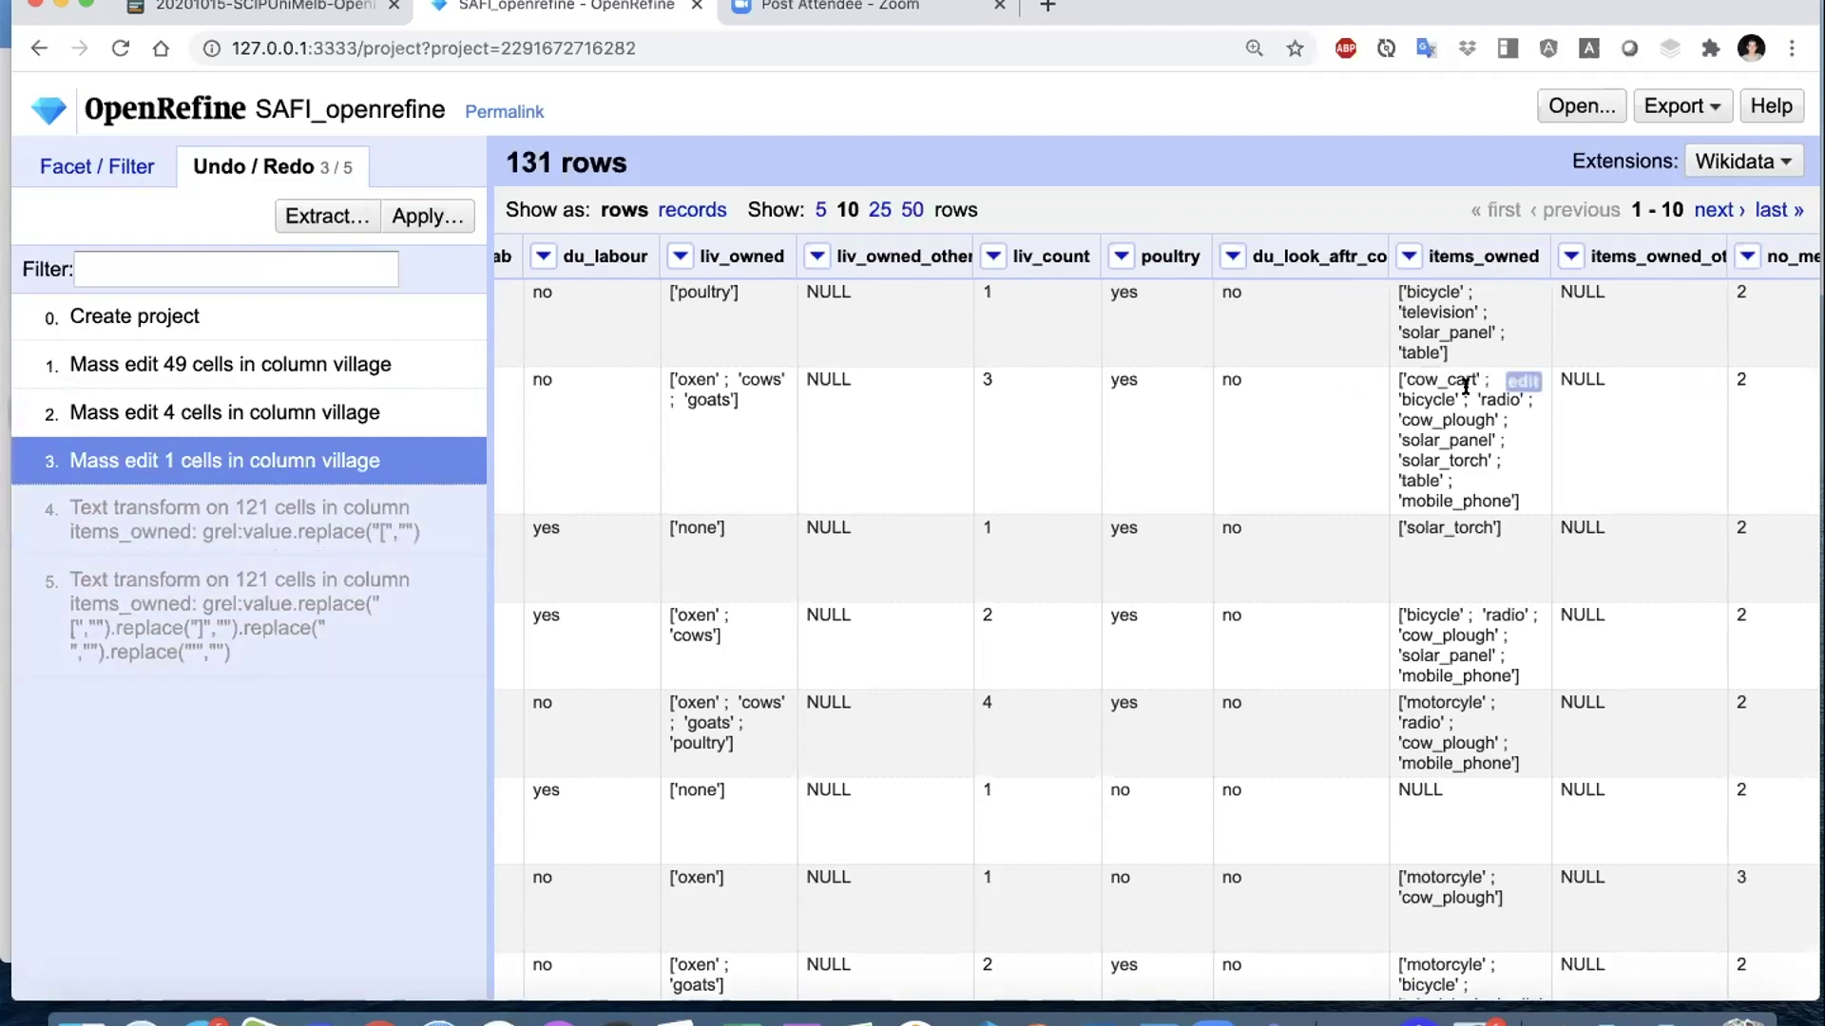
pyautogui.click(115, 162)
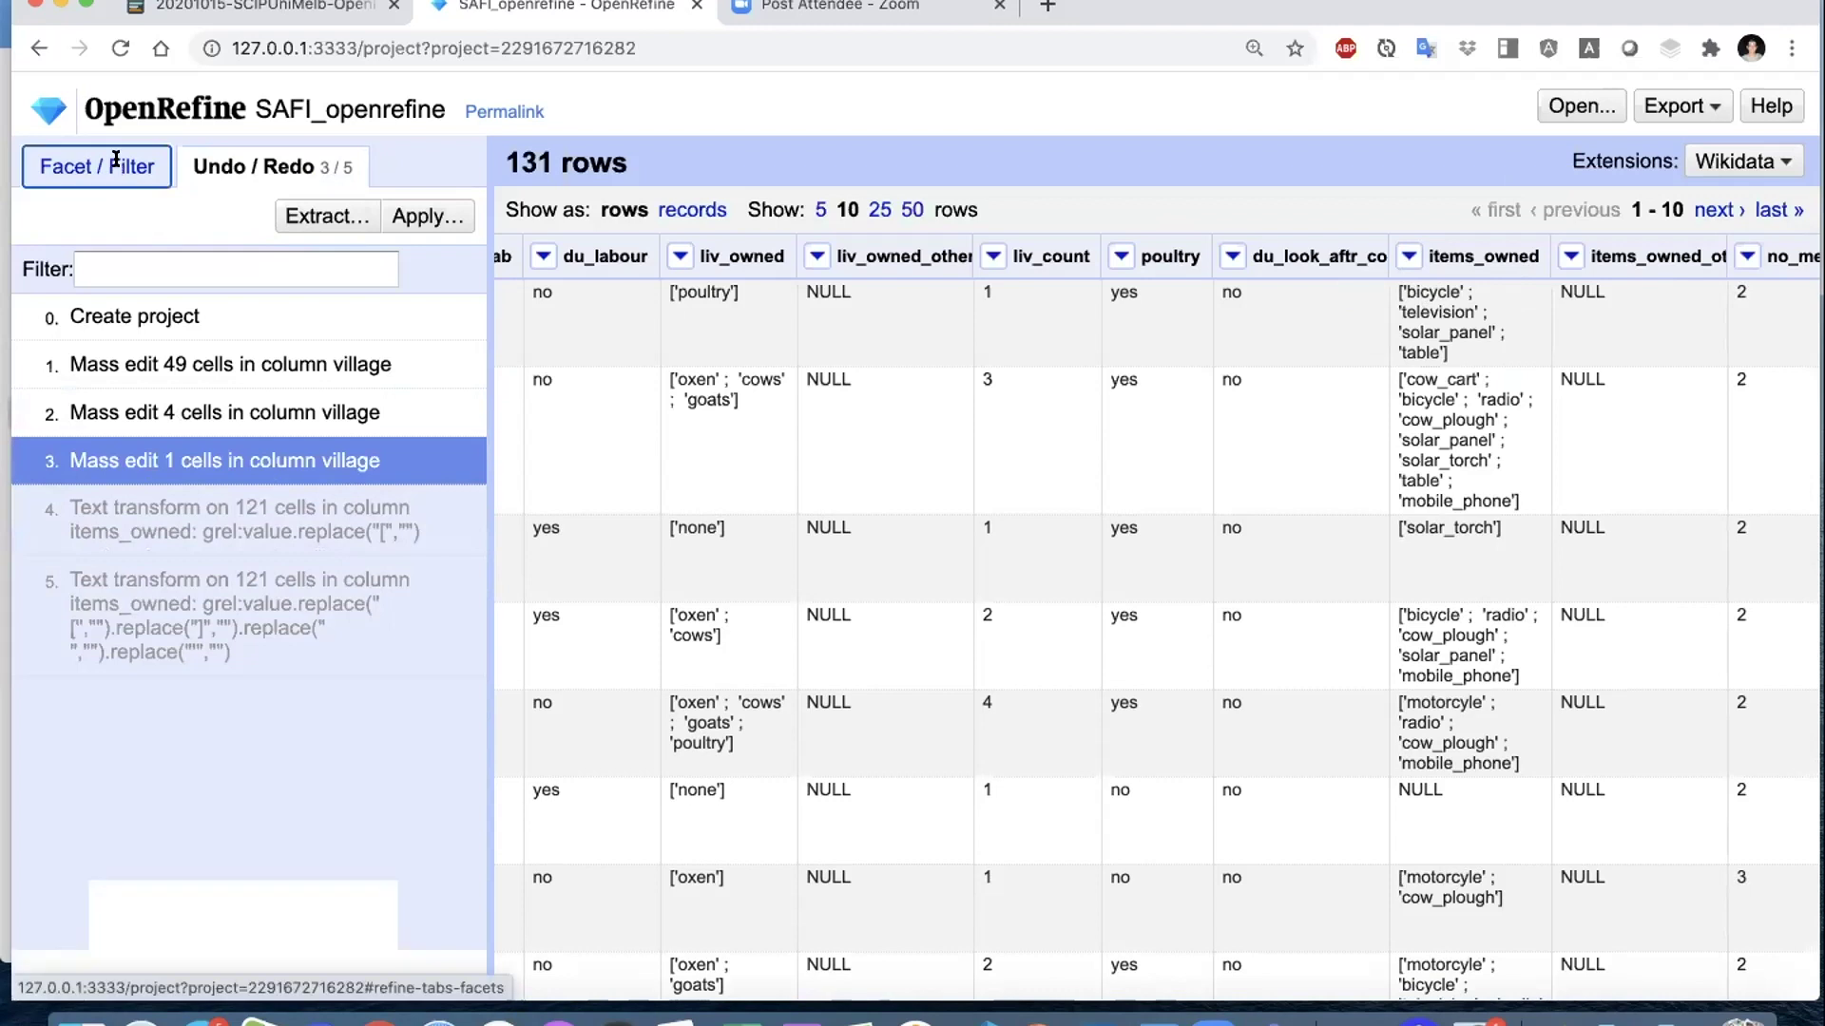
pyautogui.click(217, 168)
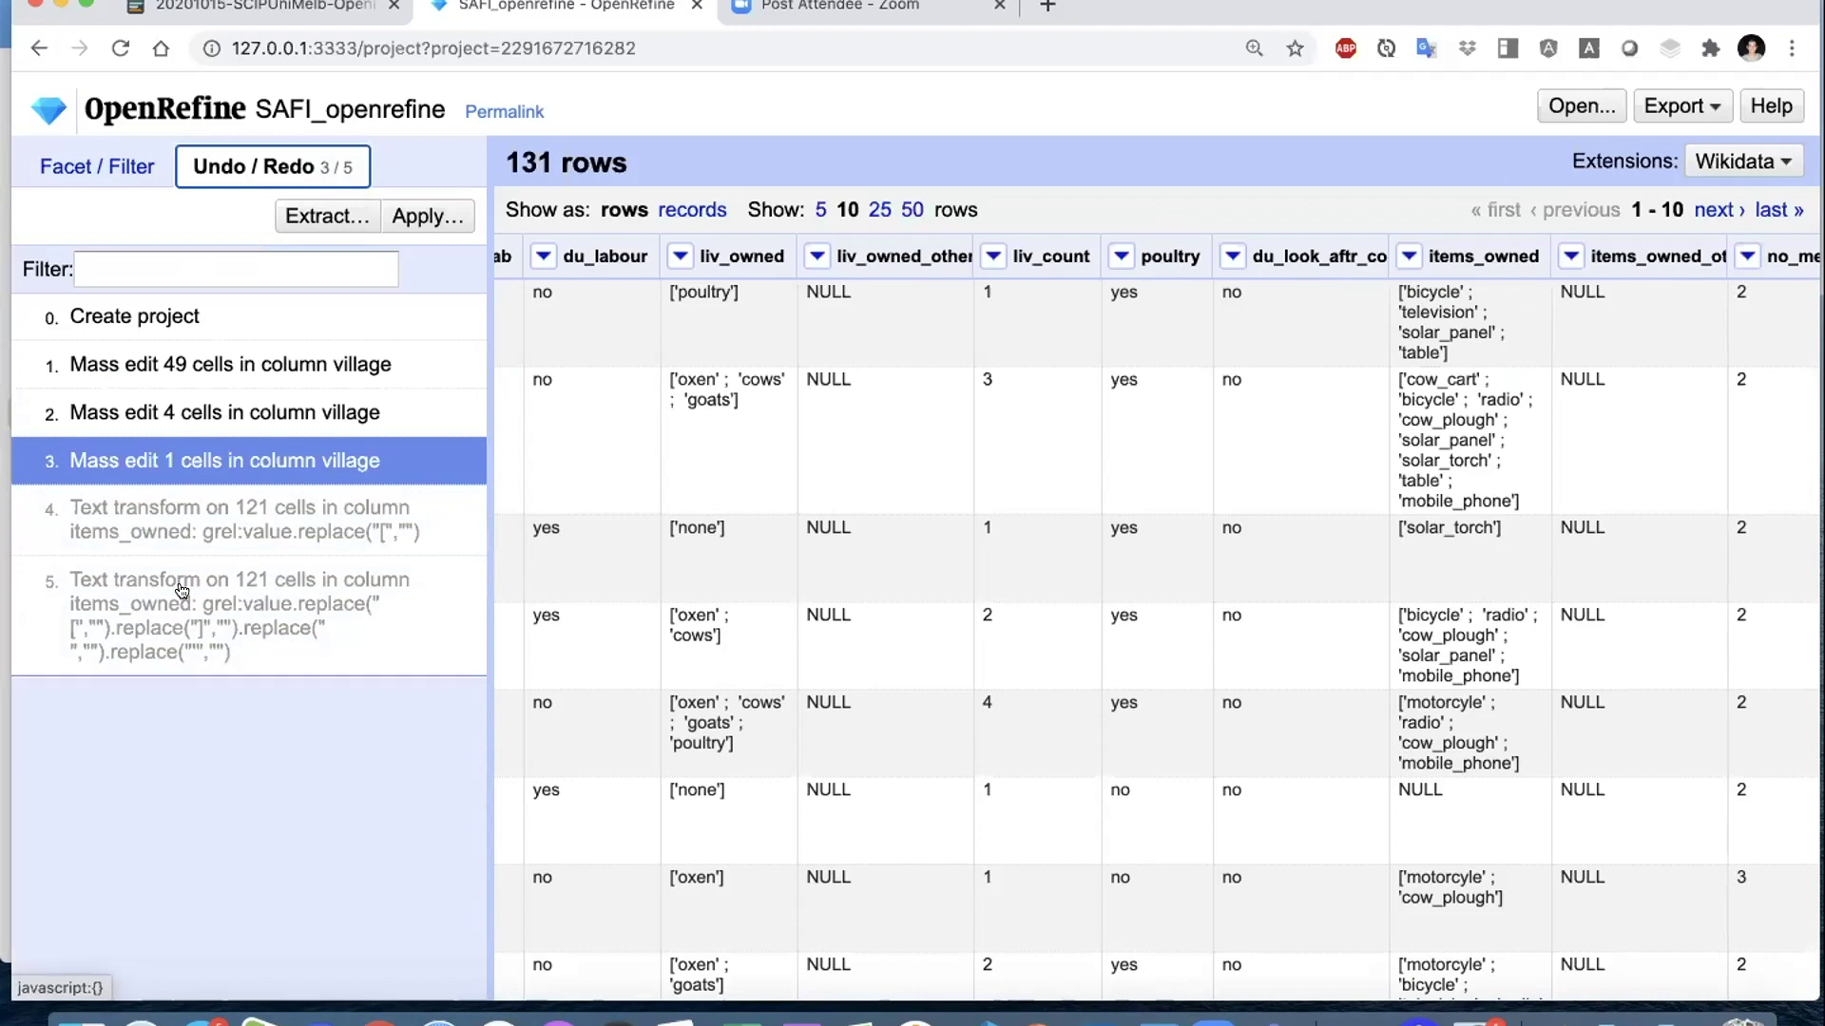
pyautogui.click(240, 604)
pyautogui.click(100, 164)
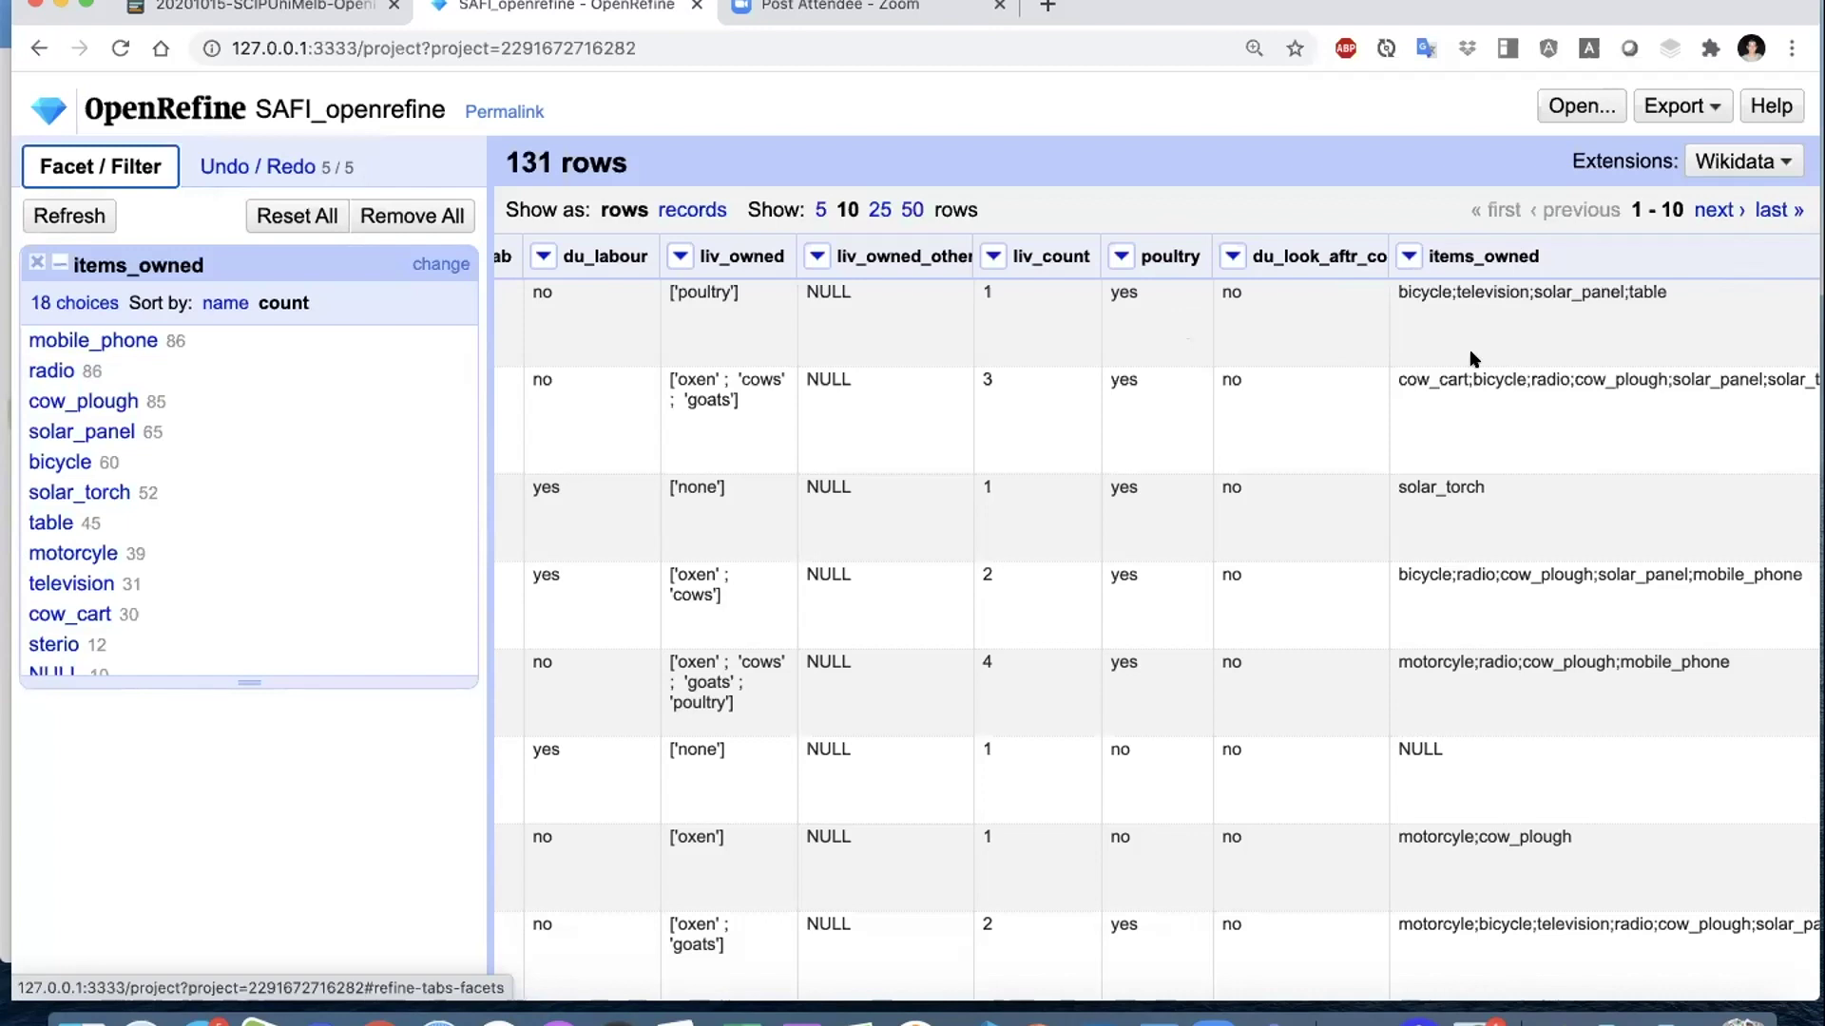
# - Start a custom text transform on the cells of the months_lack_food column
pyautogui.hscroll(-8, 1471, 362)
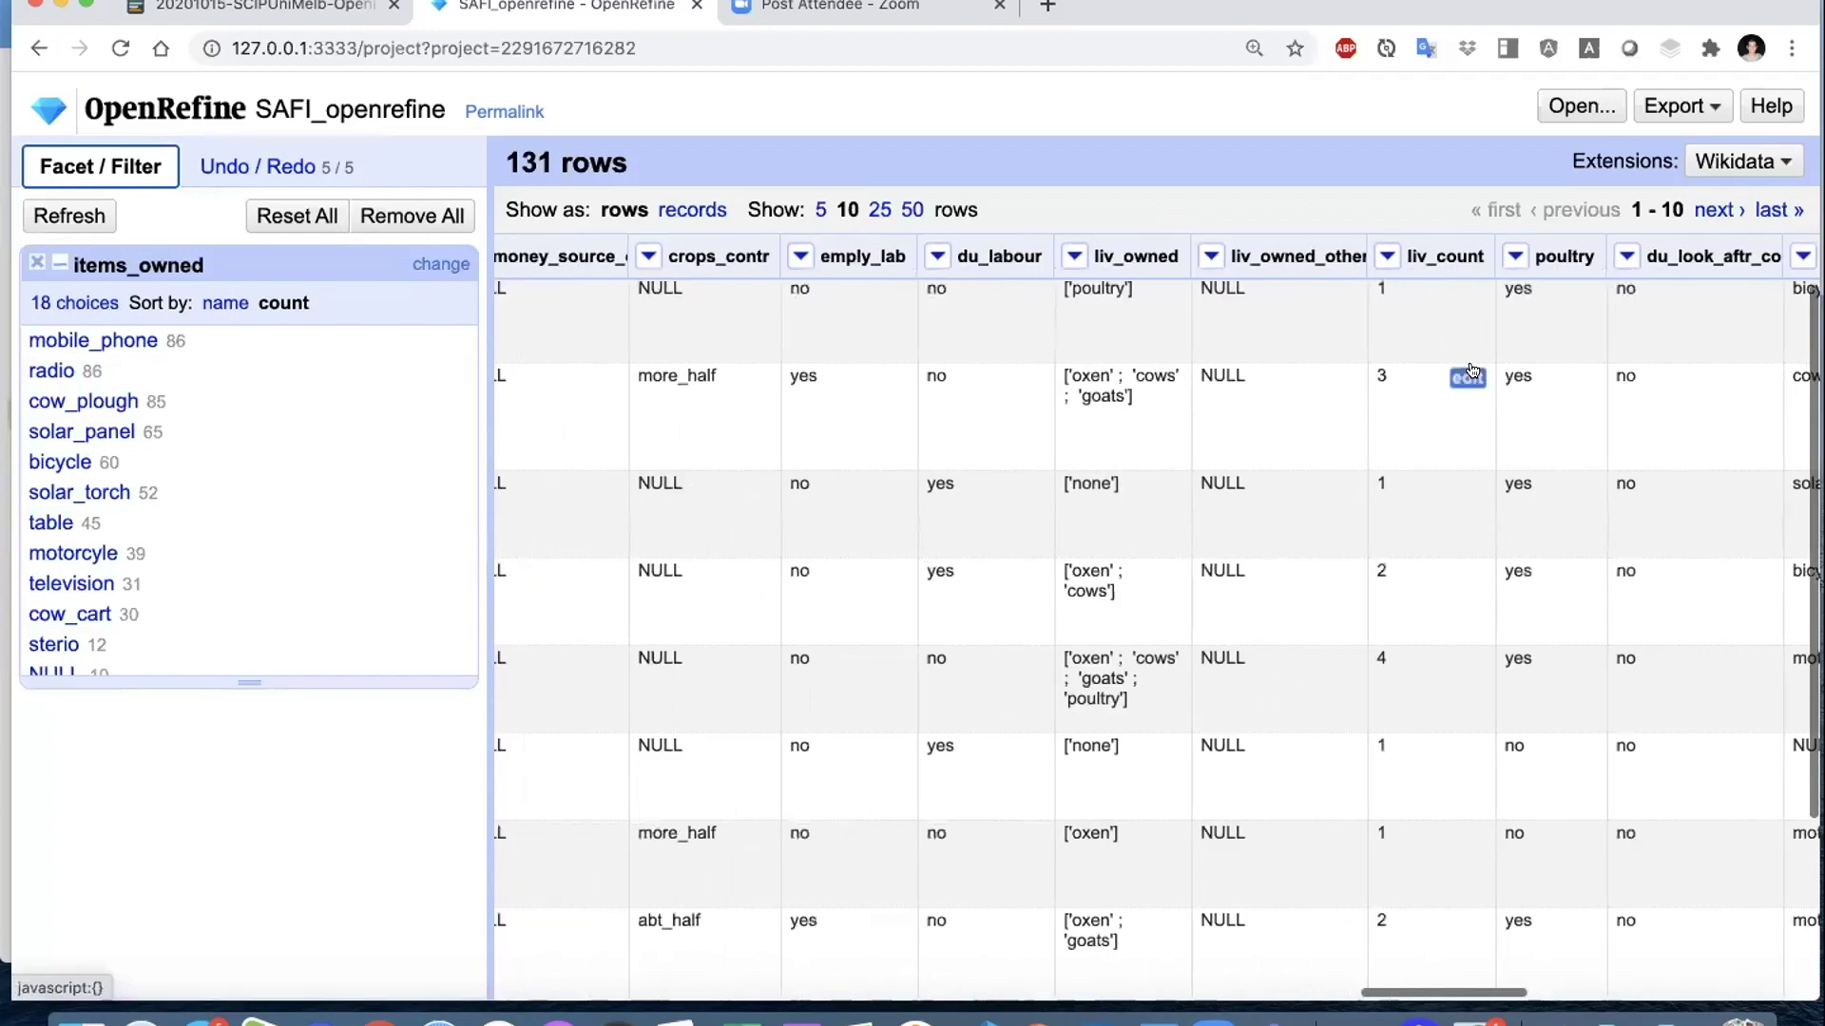
pyautogui.hscroll(-3, 1471, 368)
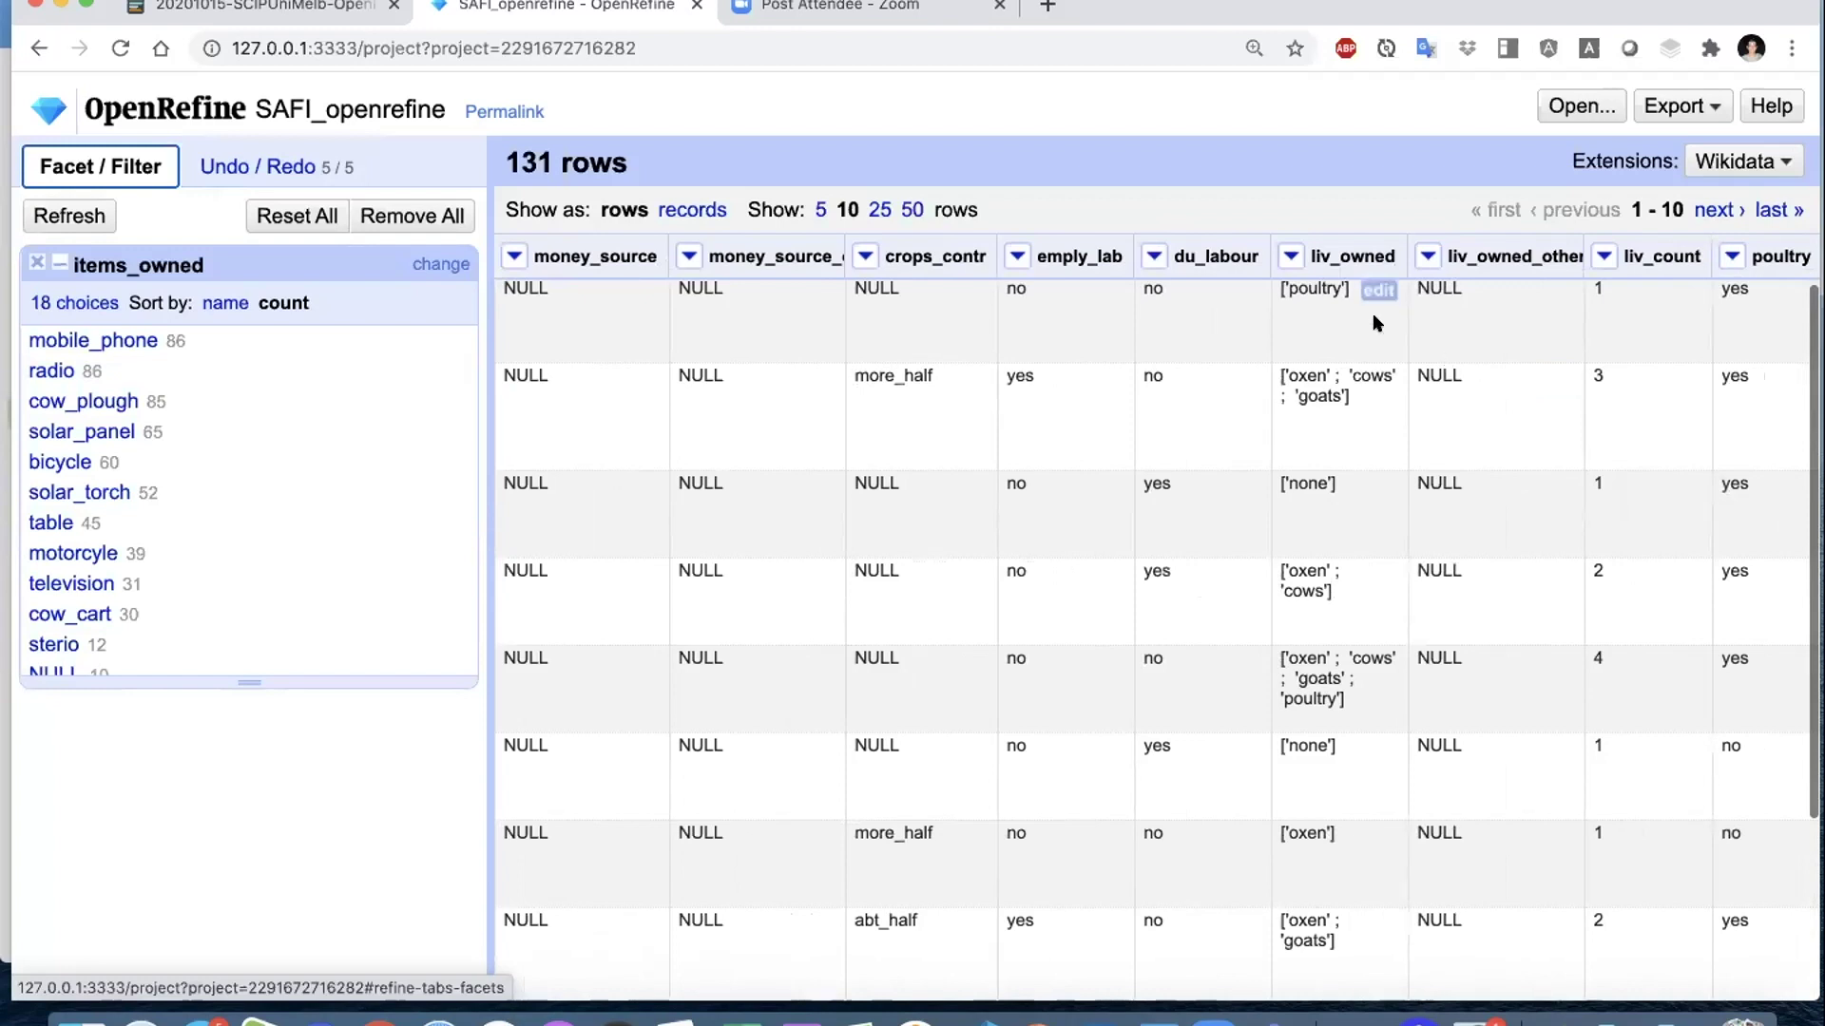
pyautogui.hscroll(-7, 1373, 323)
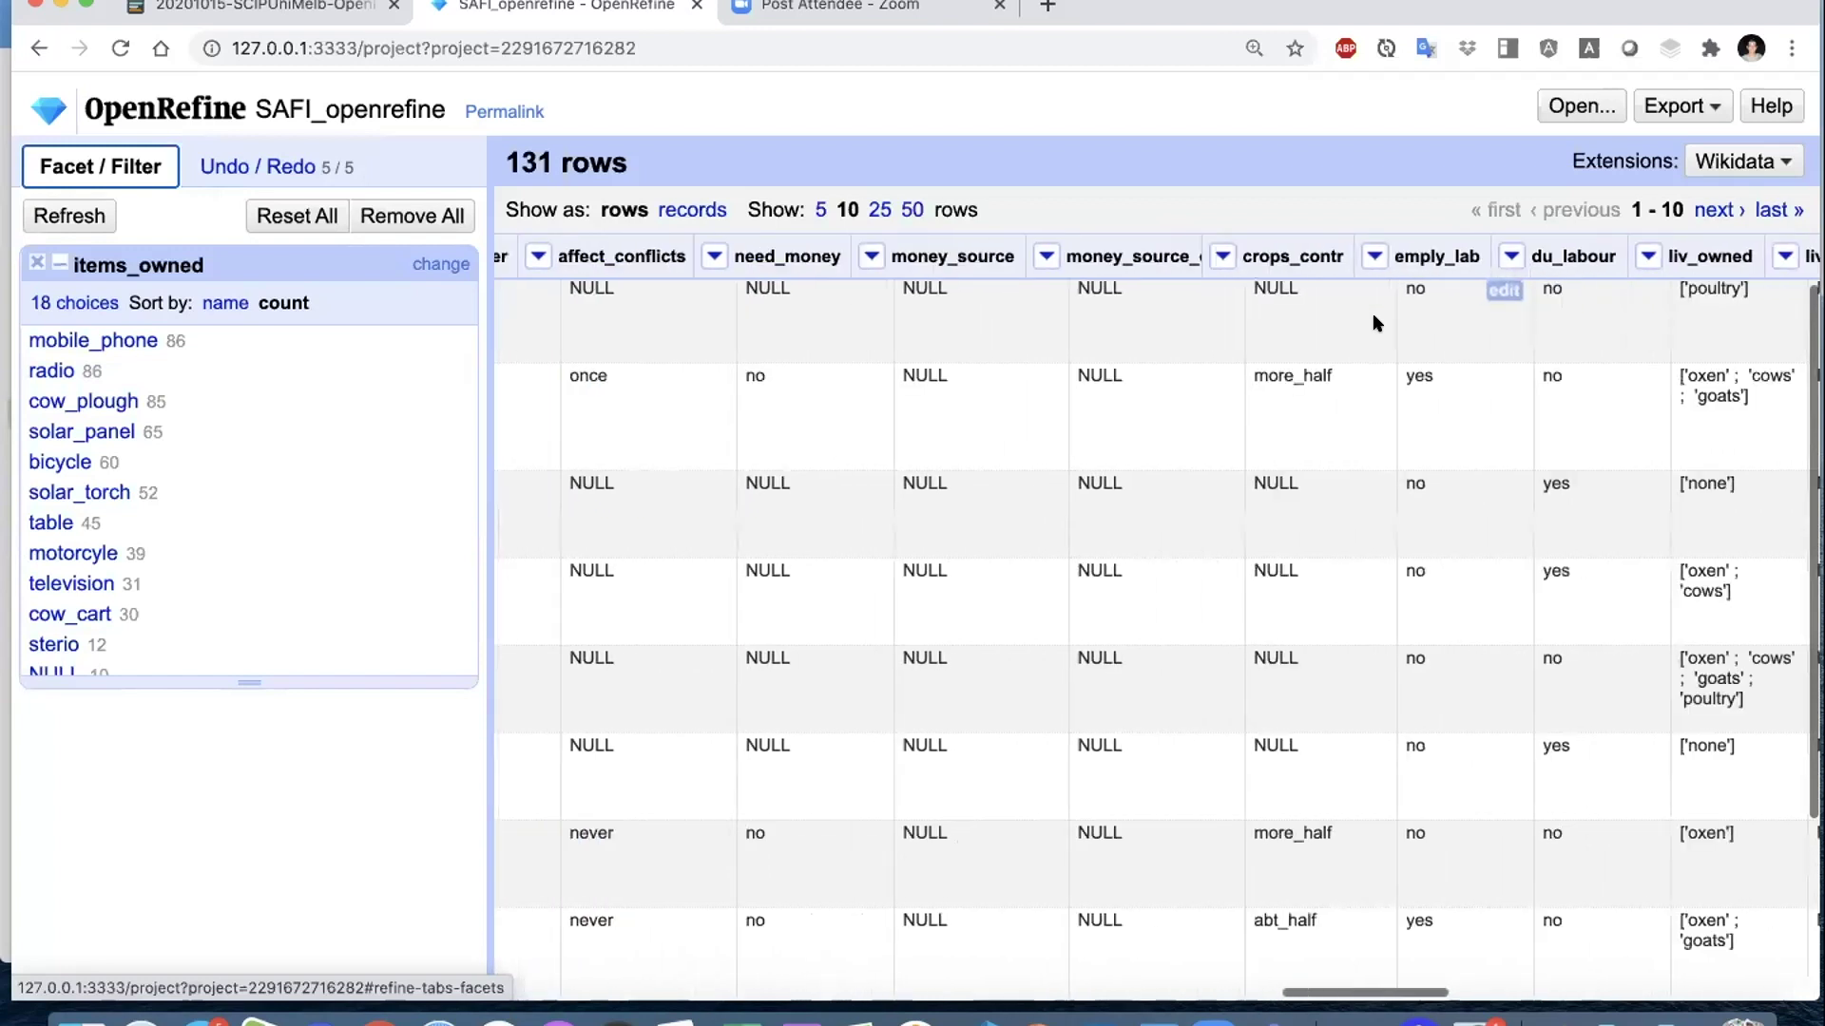
pyautogui.hscroll(-3, 1372, 323)
pyautogui.hscroll(15, 1372, 324)
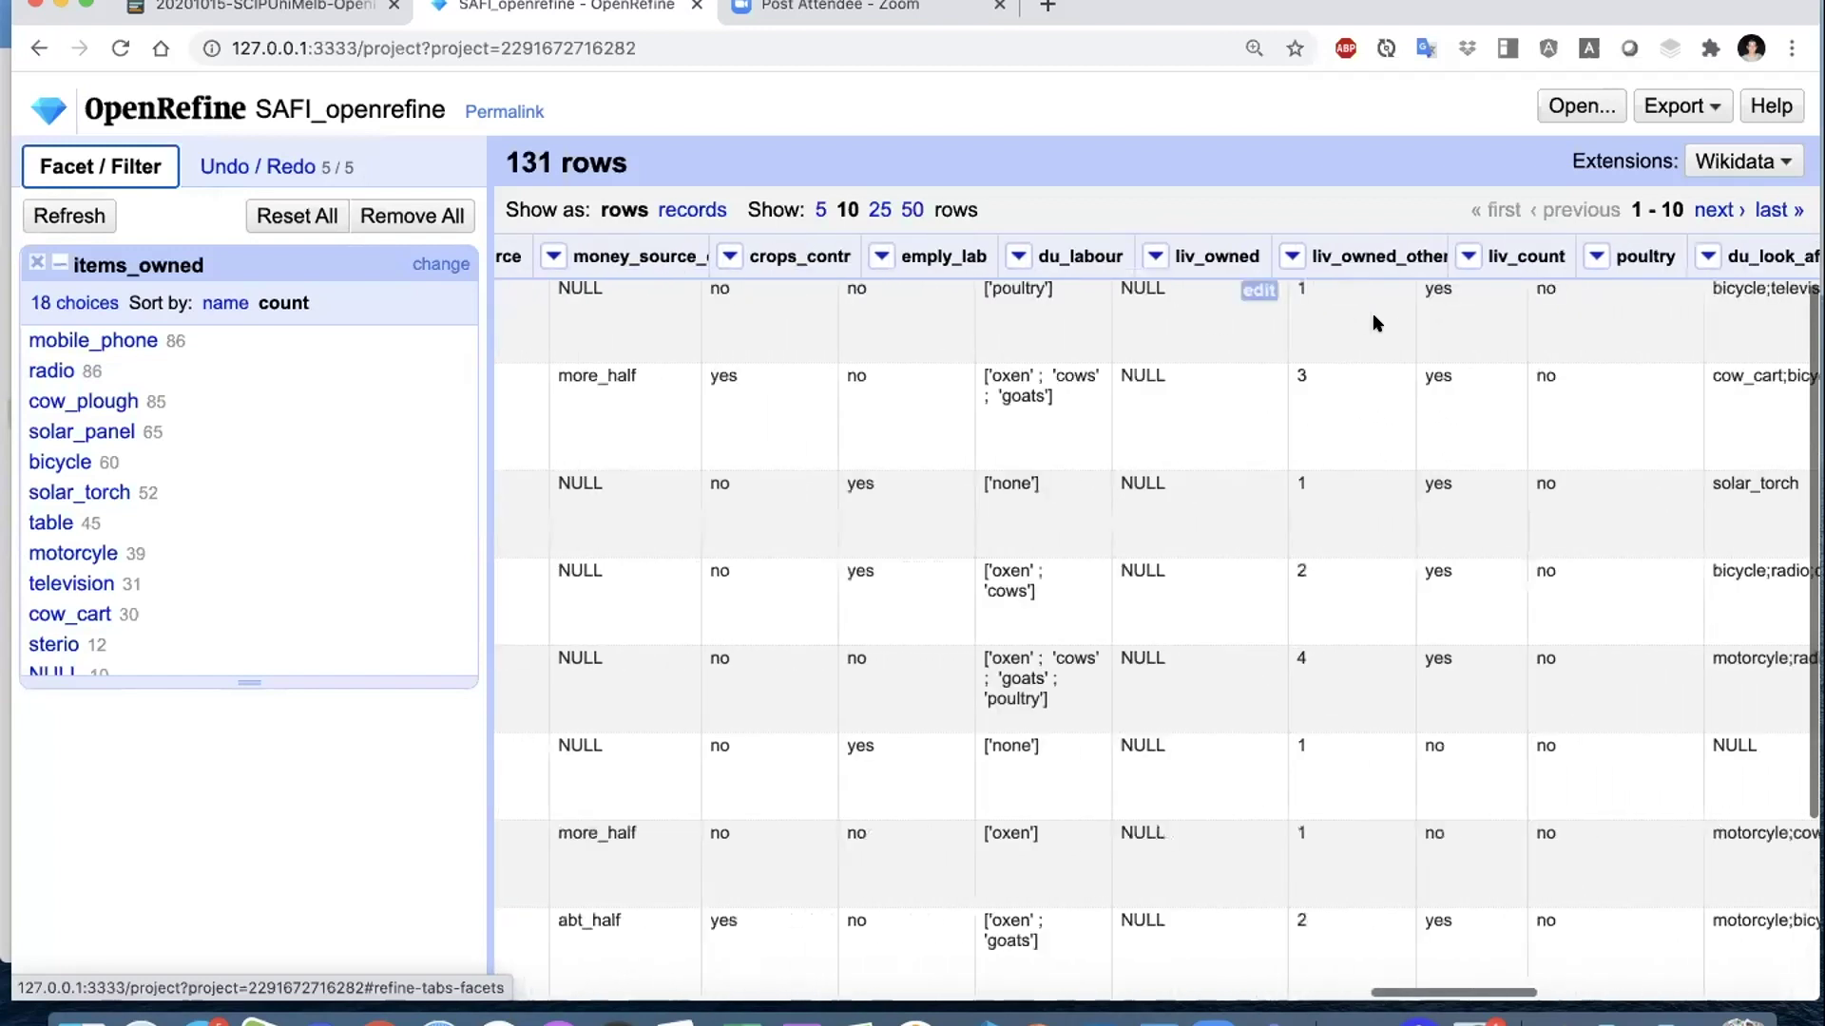
pyautogui.hscroll(14, 1372, 311)
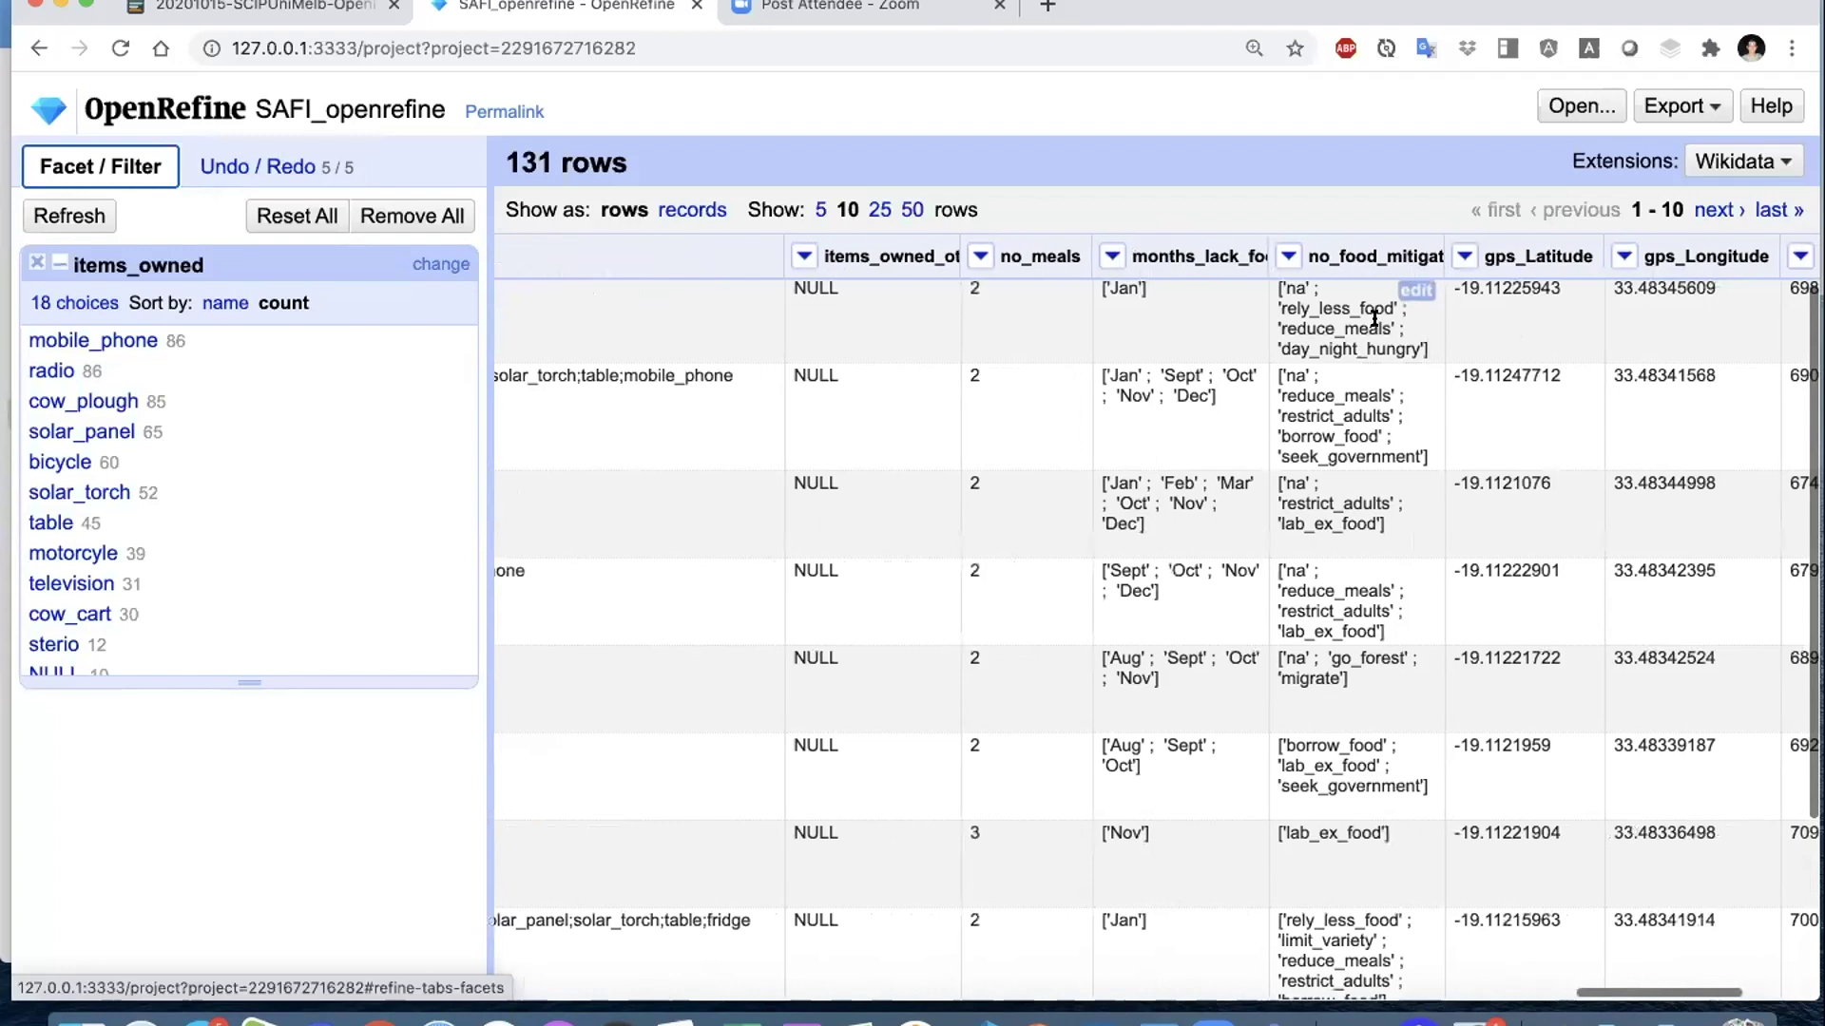
pyautogui.click(1112, 256)
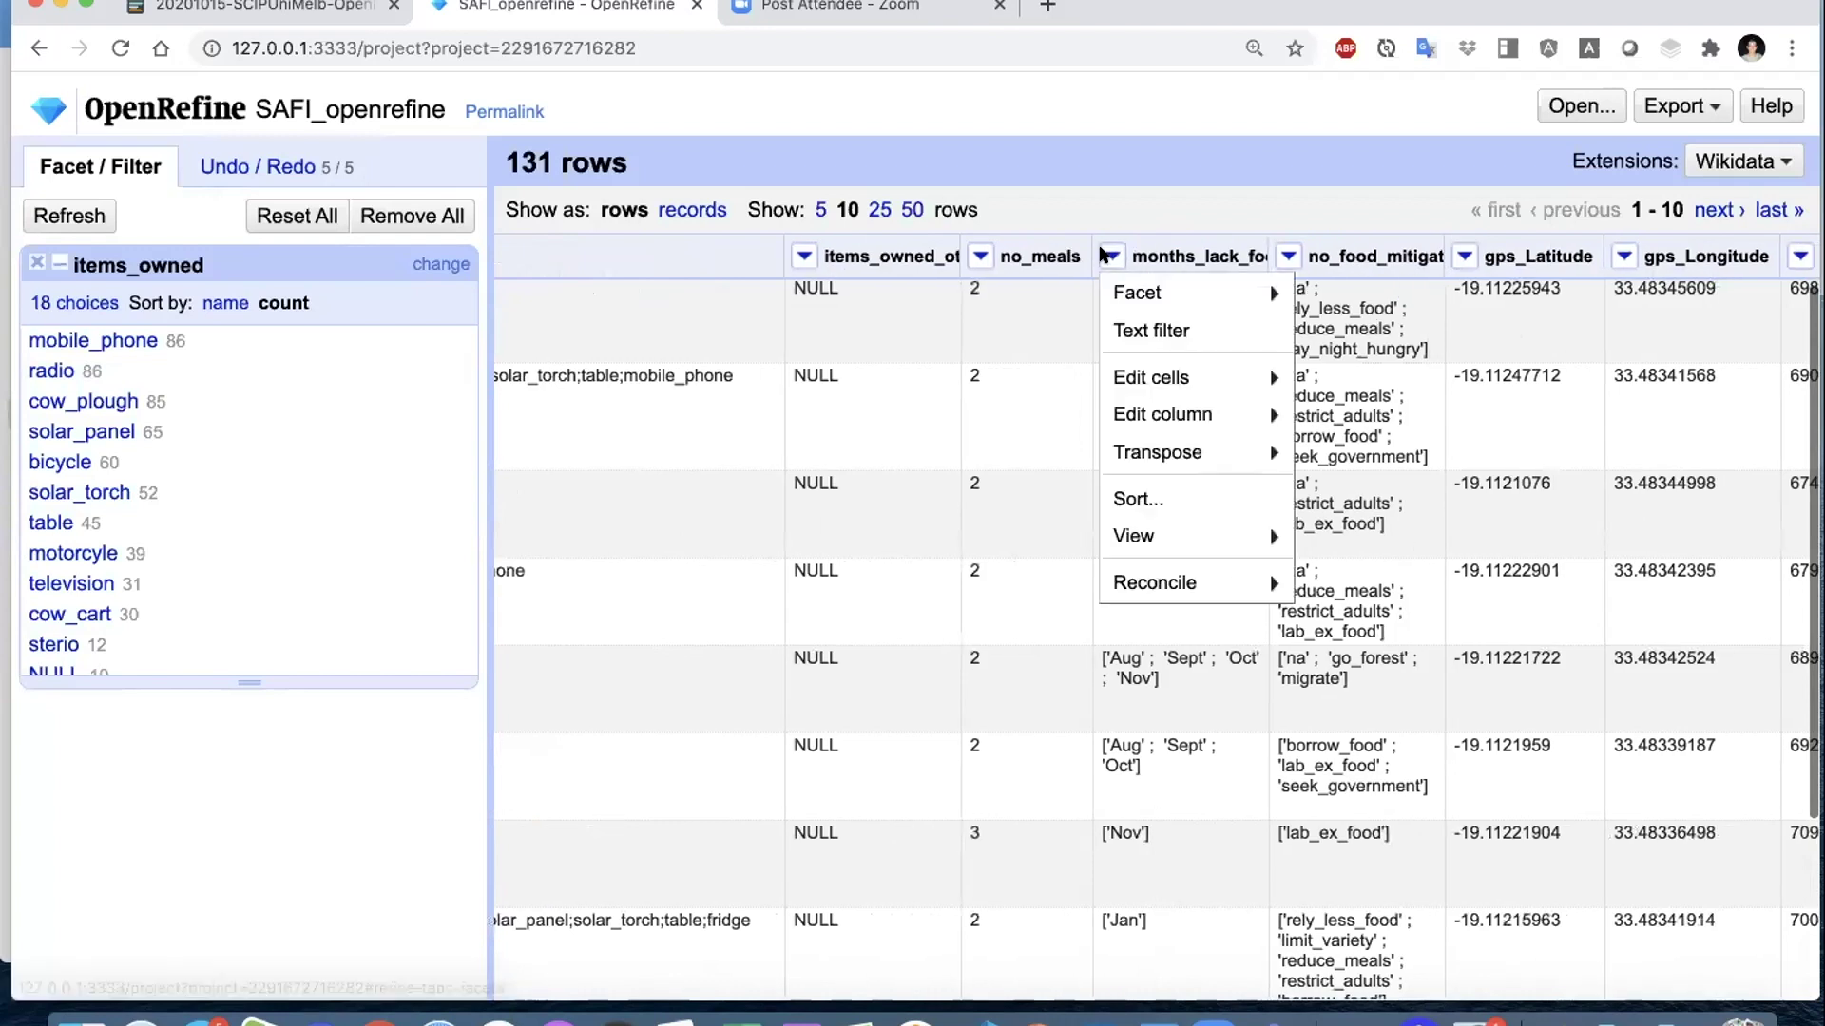
pyautogui.moveTo(1129, 289)
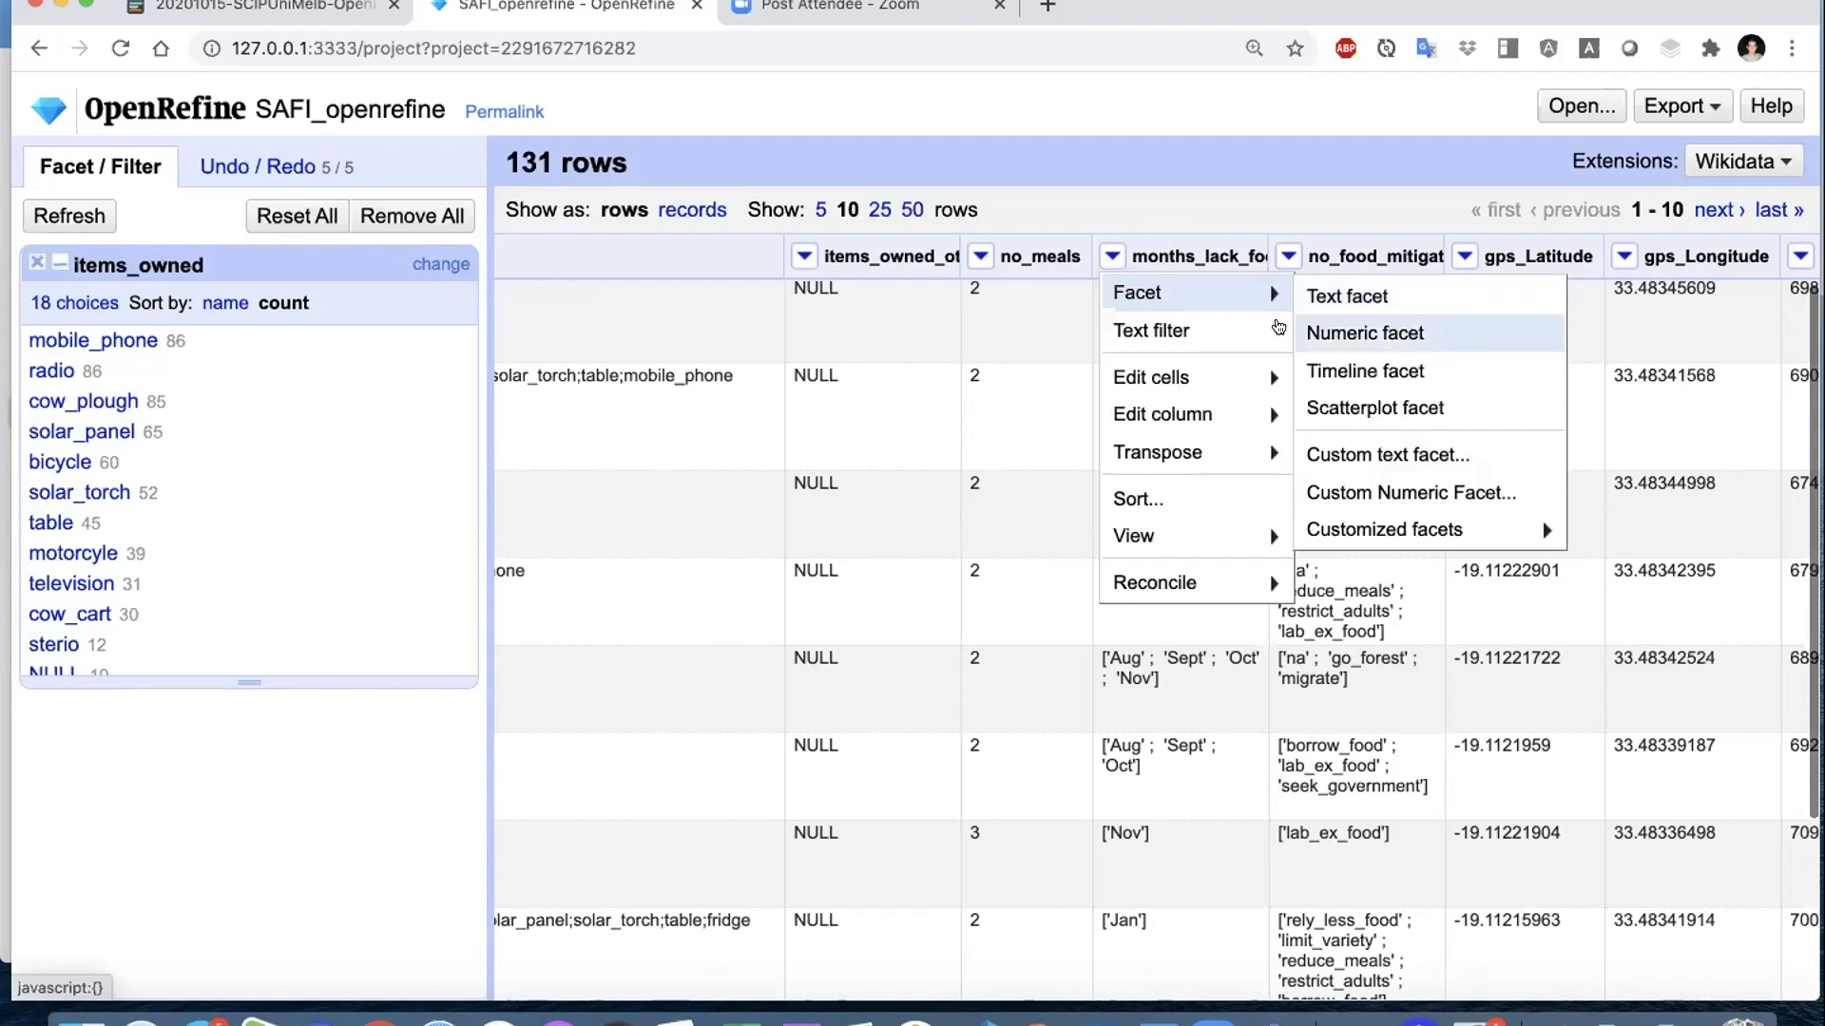
pyautogui.moveTo(1153, 382)
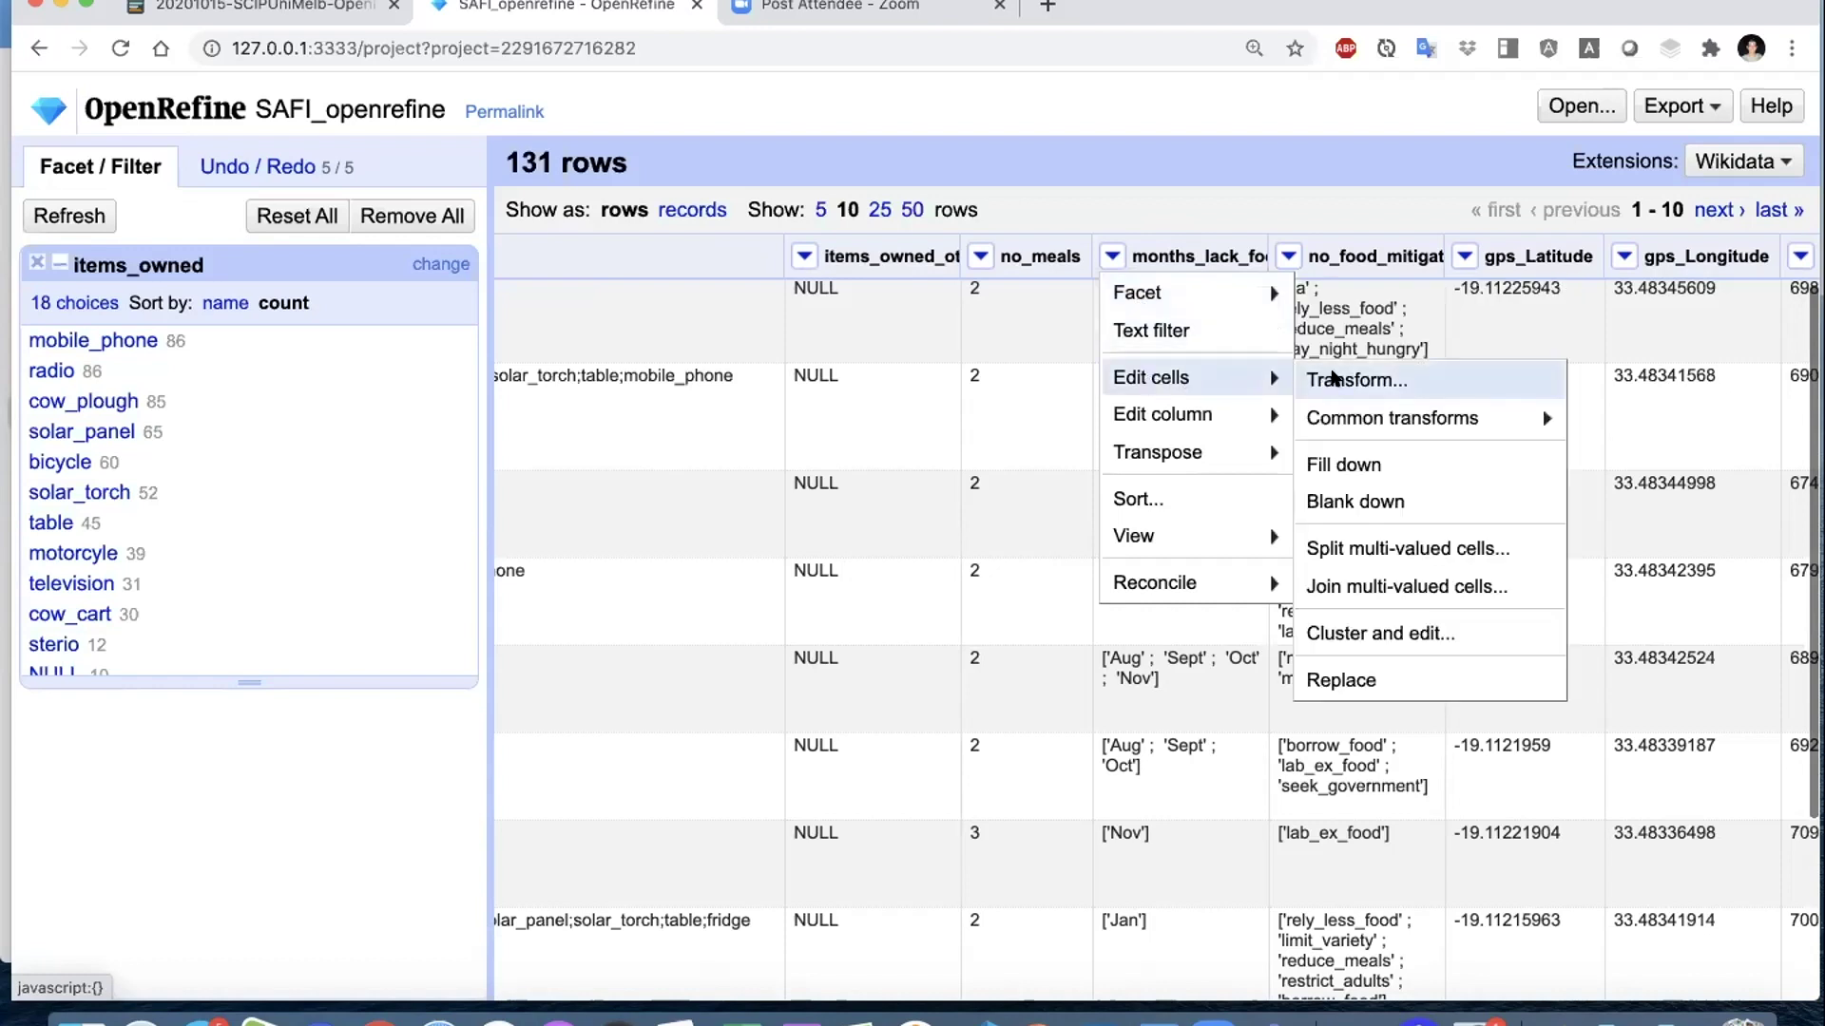
pyautogui.click(1332, 377)
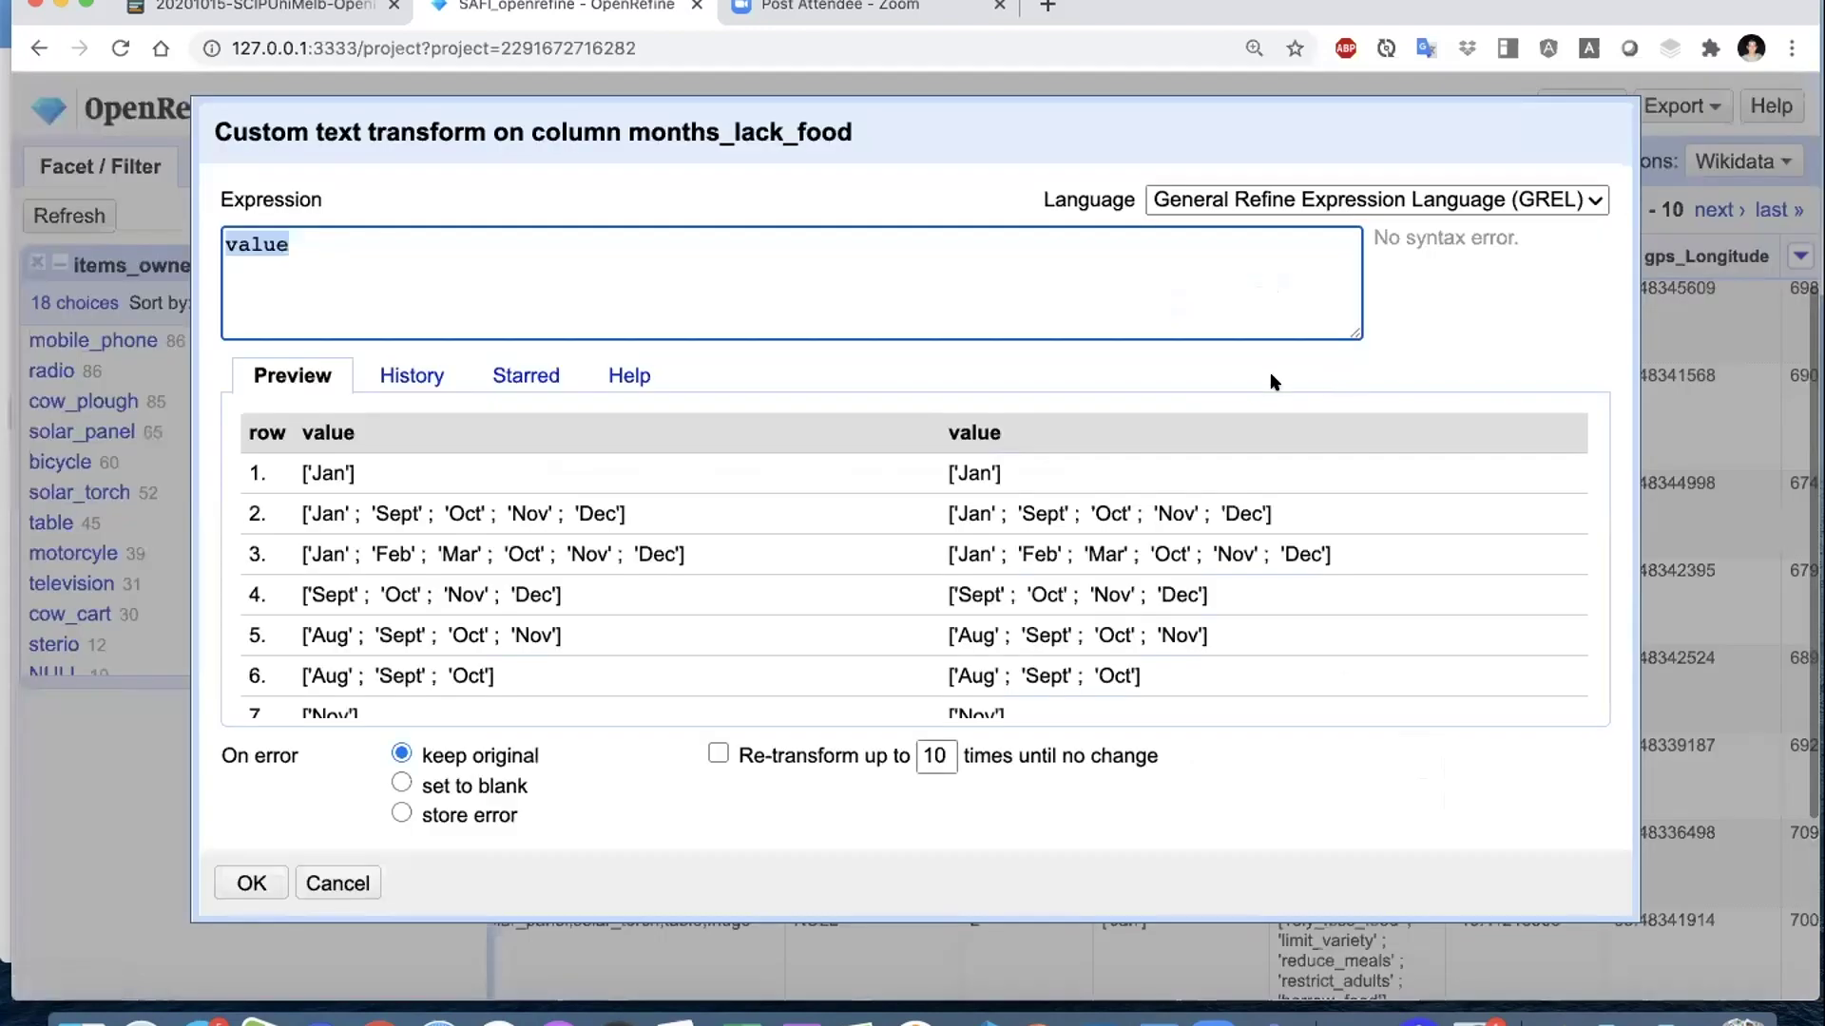
# - Reuse the past expression value.replace("[","").replace("]","").replace(" ","").replace("'",""), preview it and apply it to months_lack_food
pyautogui.click(418, 374)
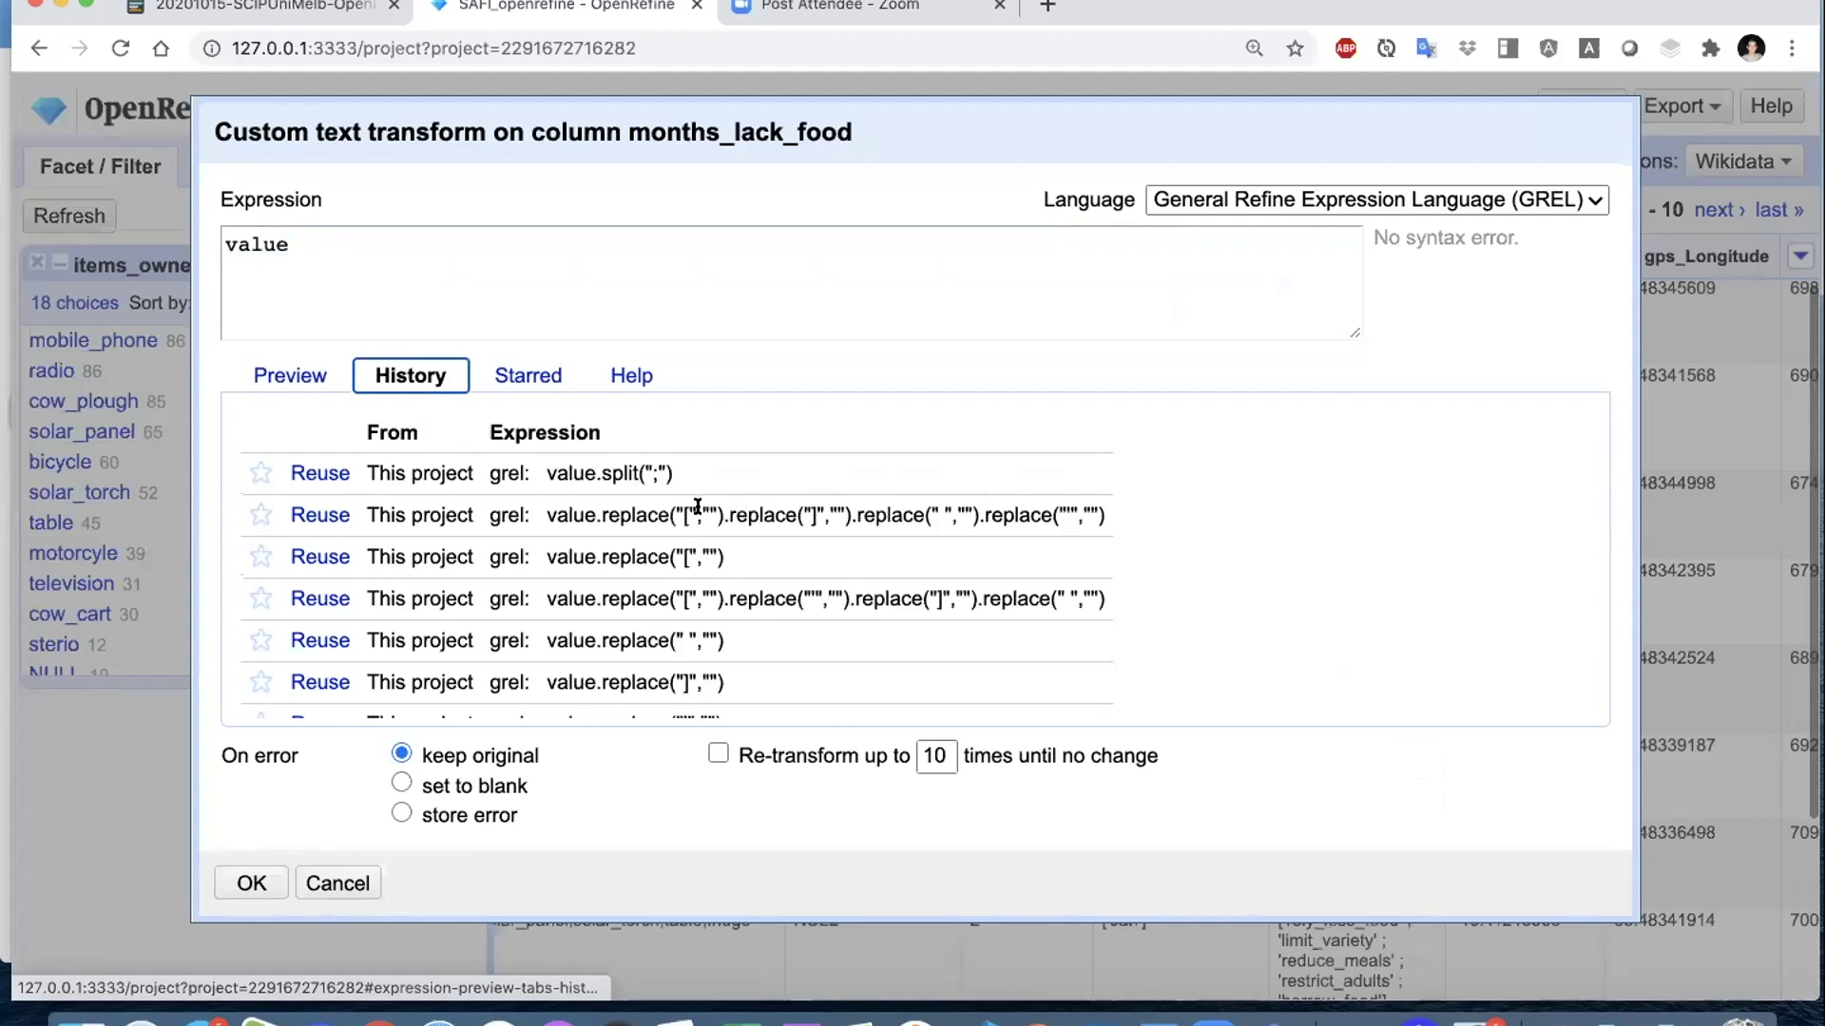
pyautogui.click(321, 515)
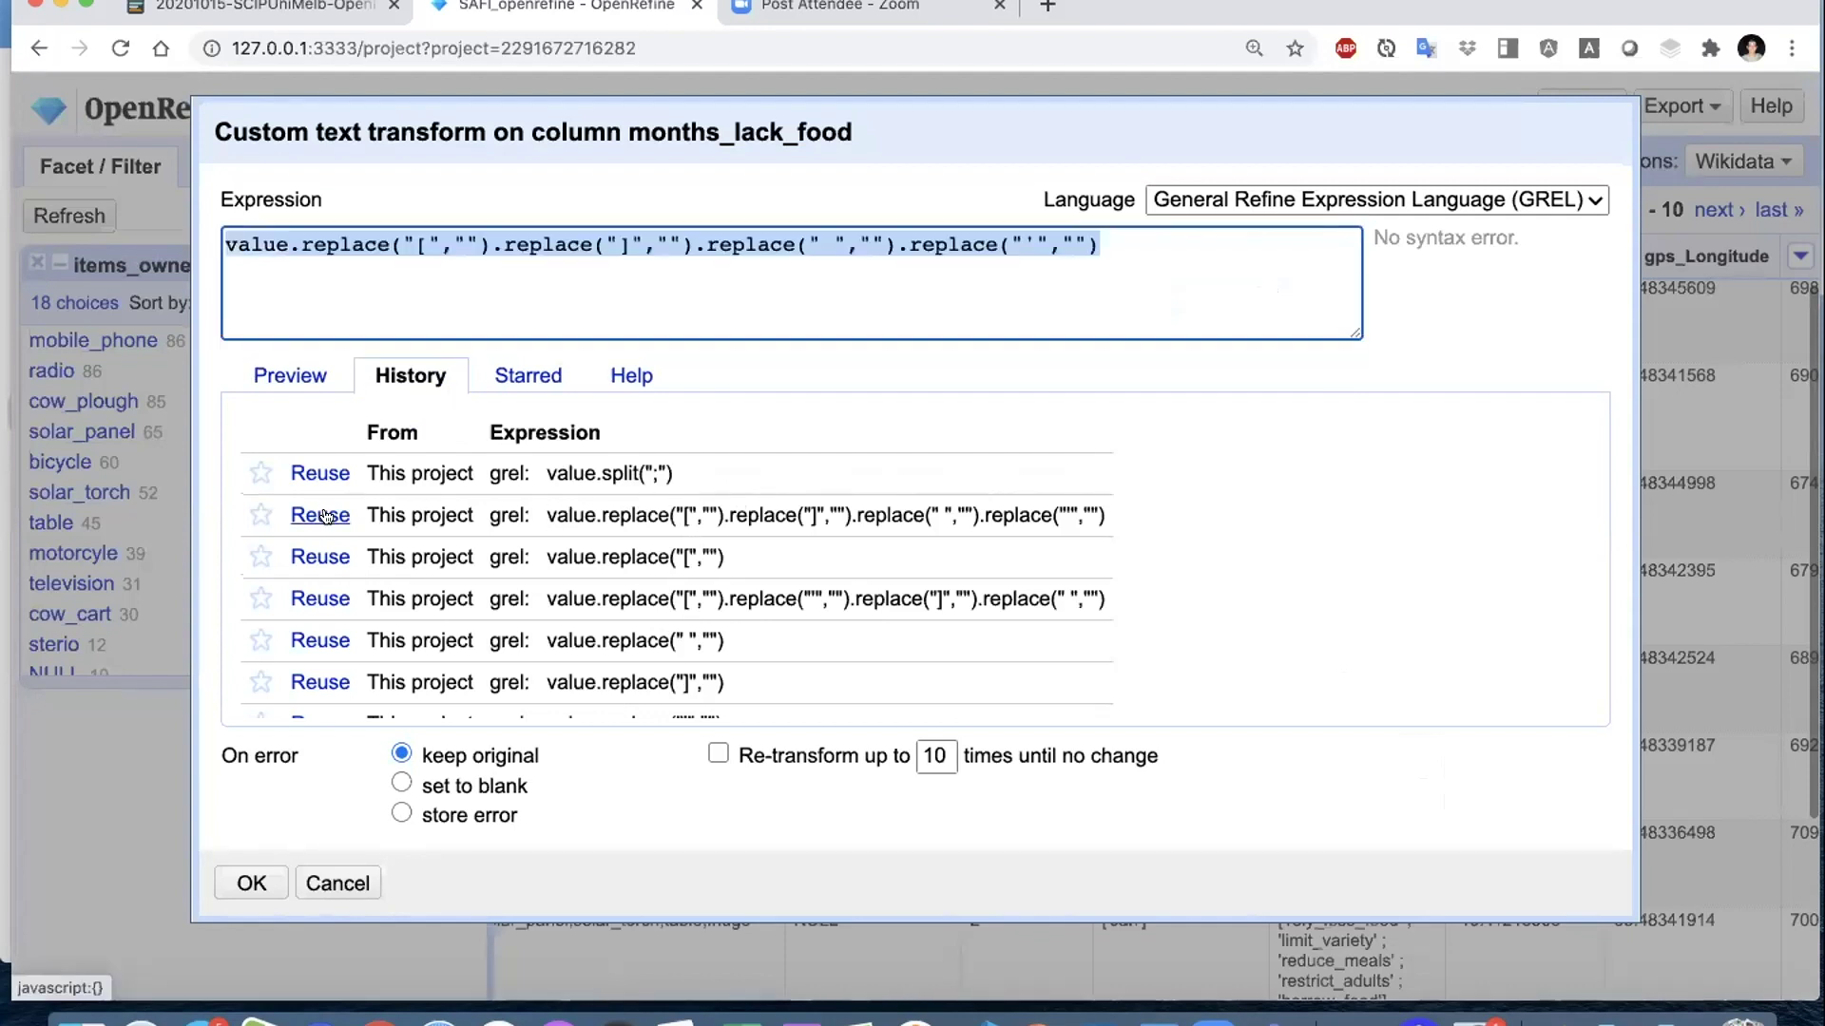
pyautogui.click(705, 263)
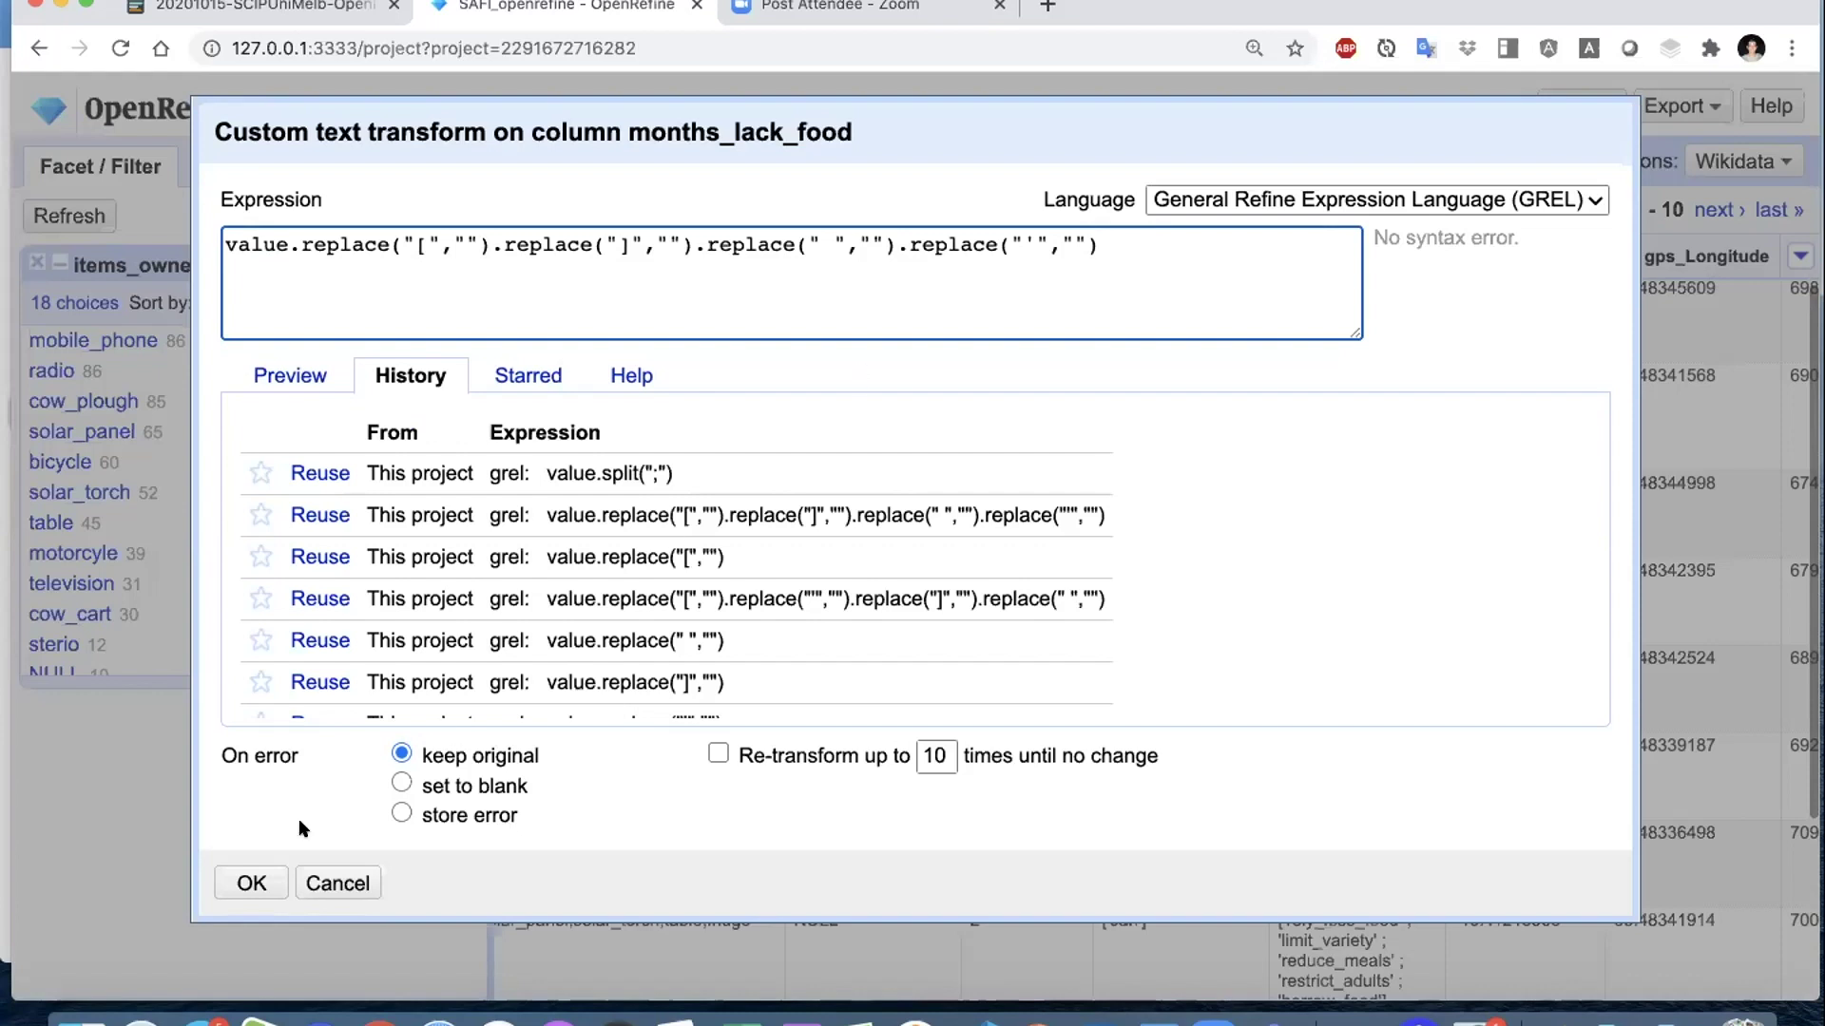
pyautogui.click(306, 378)
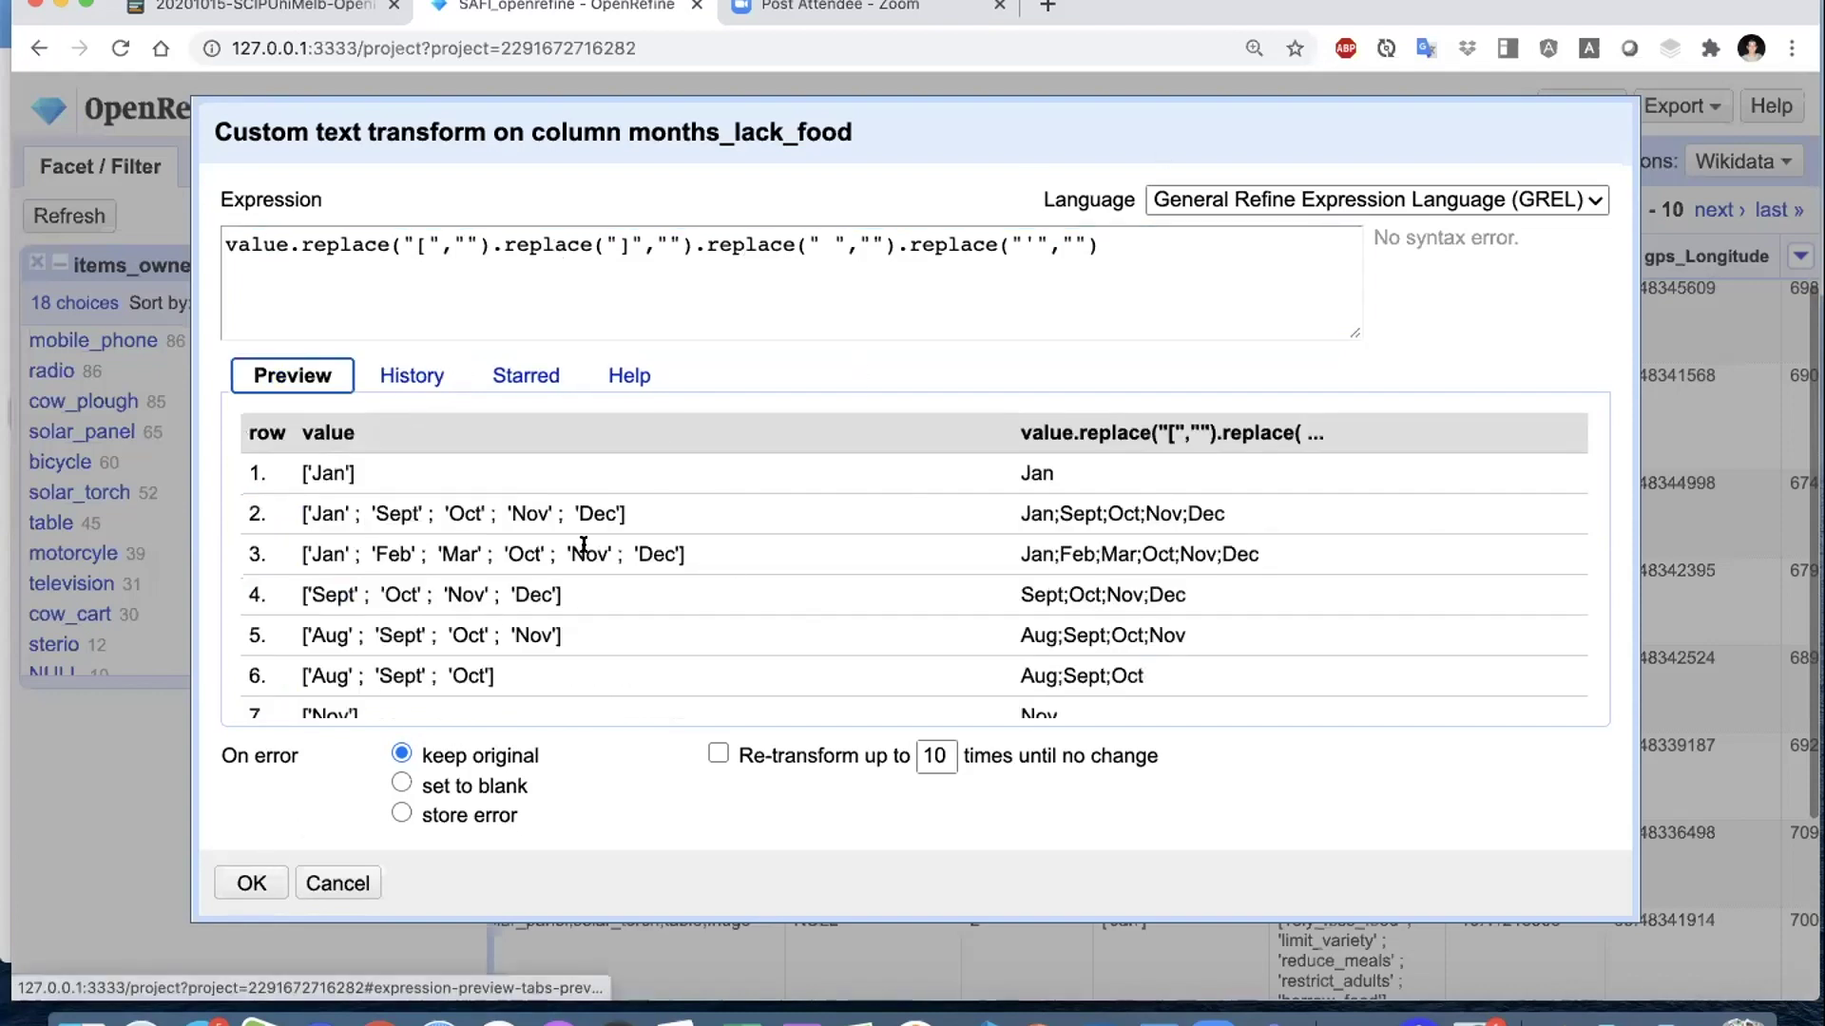
pyautogui.click(240, 881)
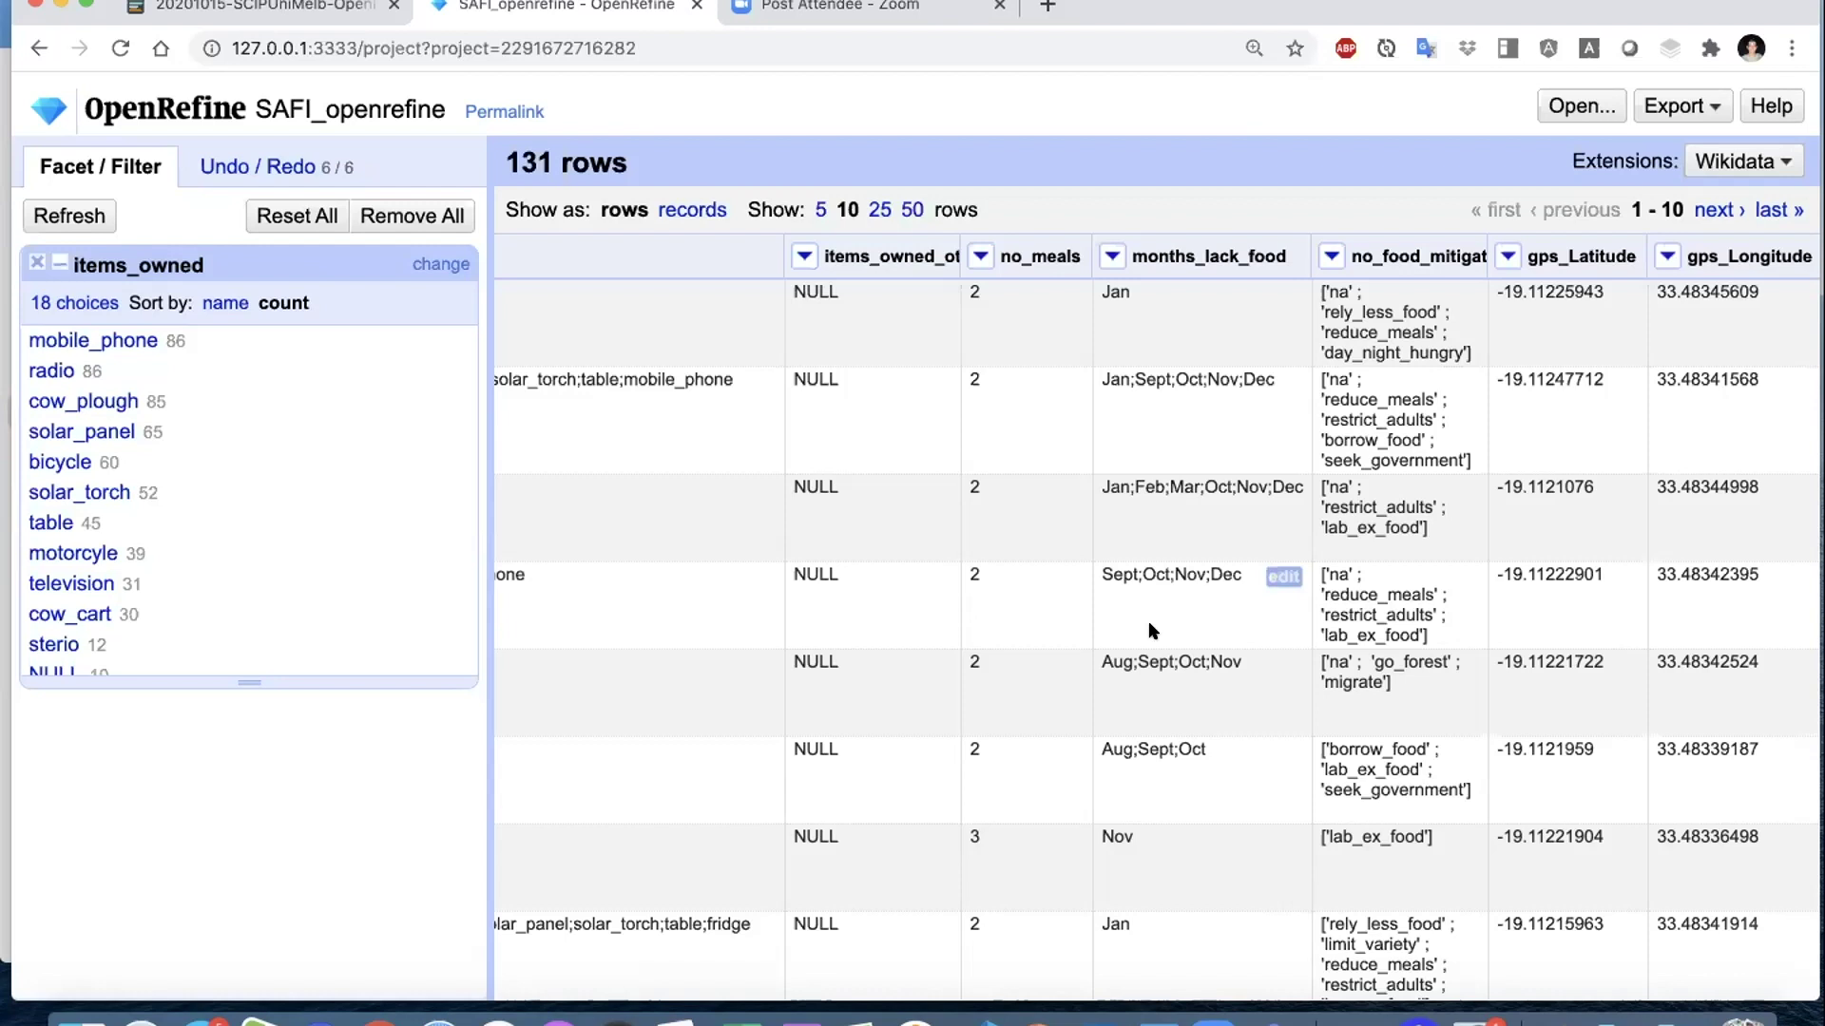
# - Add a trailing space to the village value God in row 1, changing only that cell
pyautogui.hscroll(15, 1149, 628)
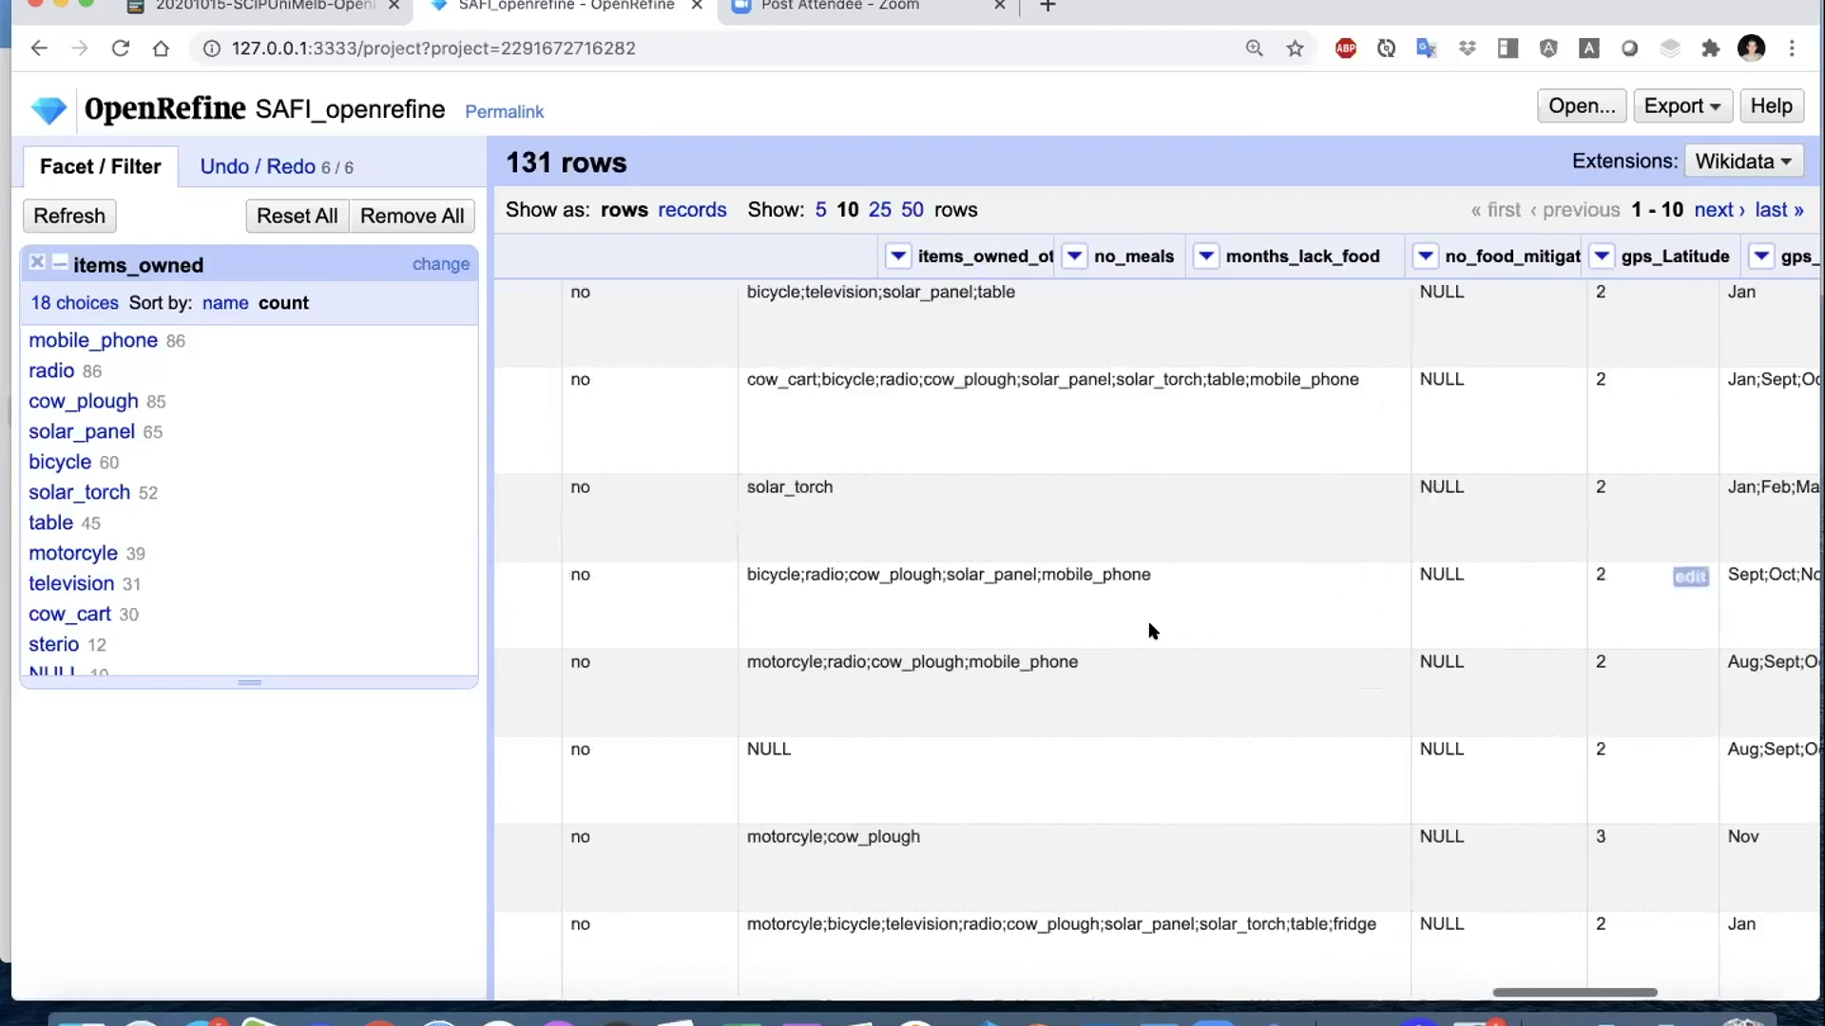
pyautogui.hscroll(-15, 1150, 627)
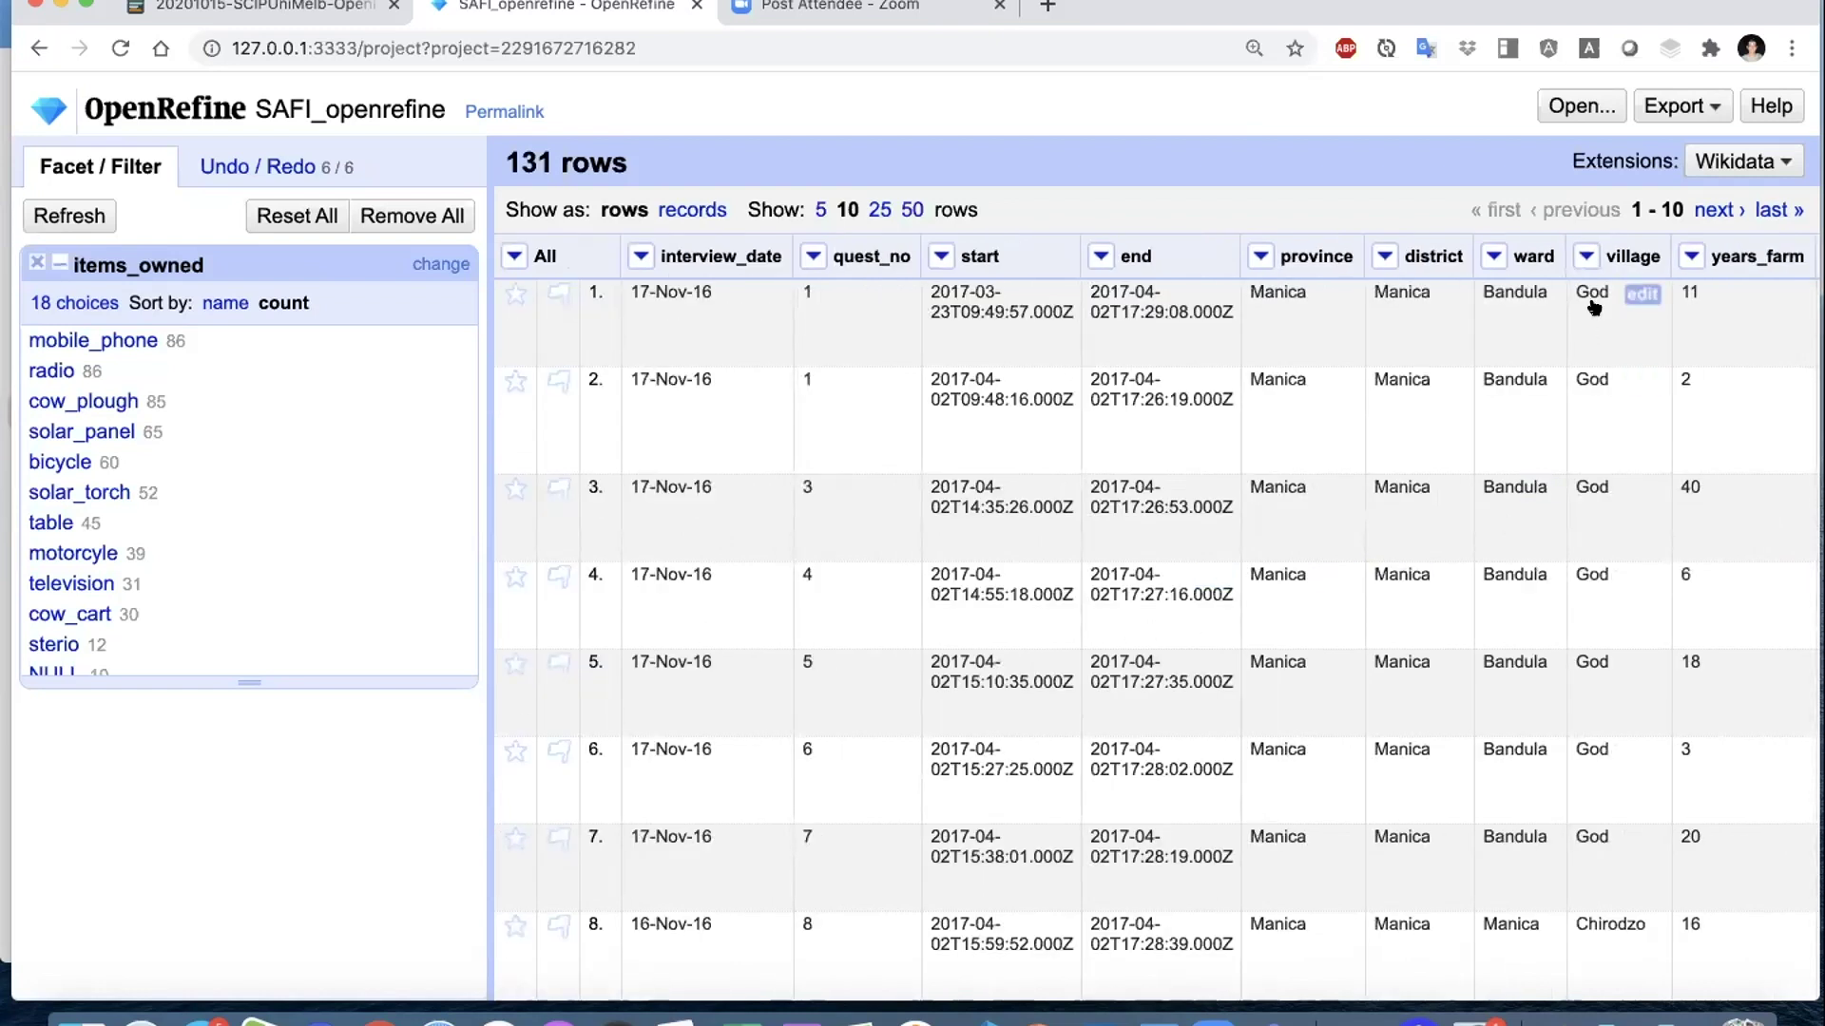
pyautogui.click(1636, 298)
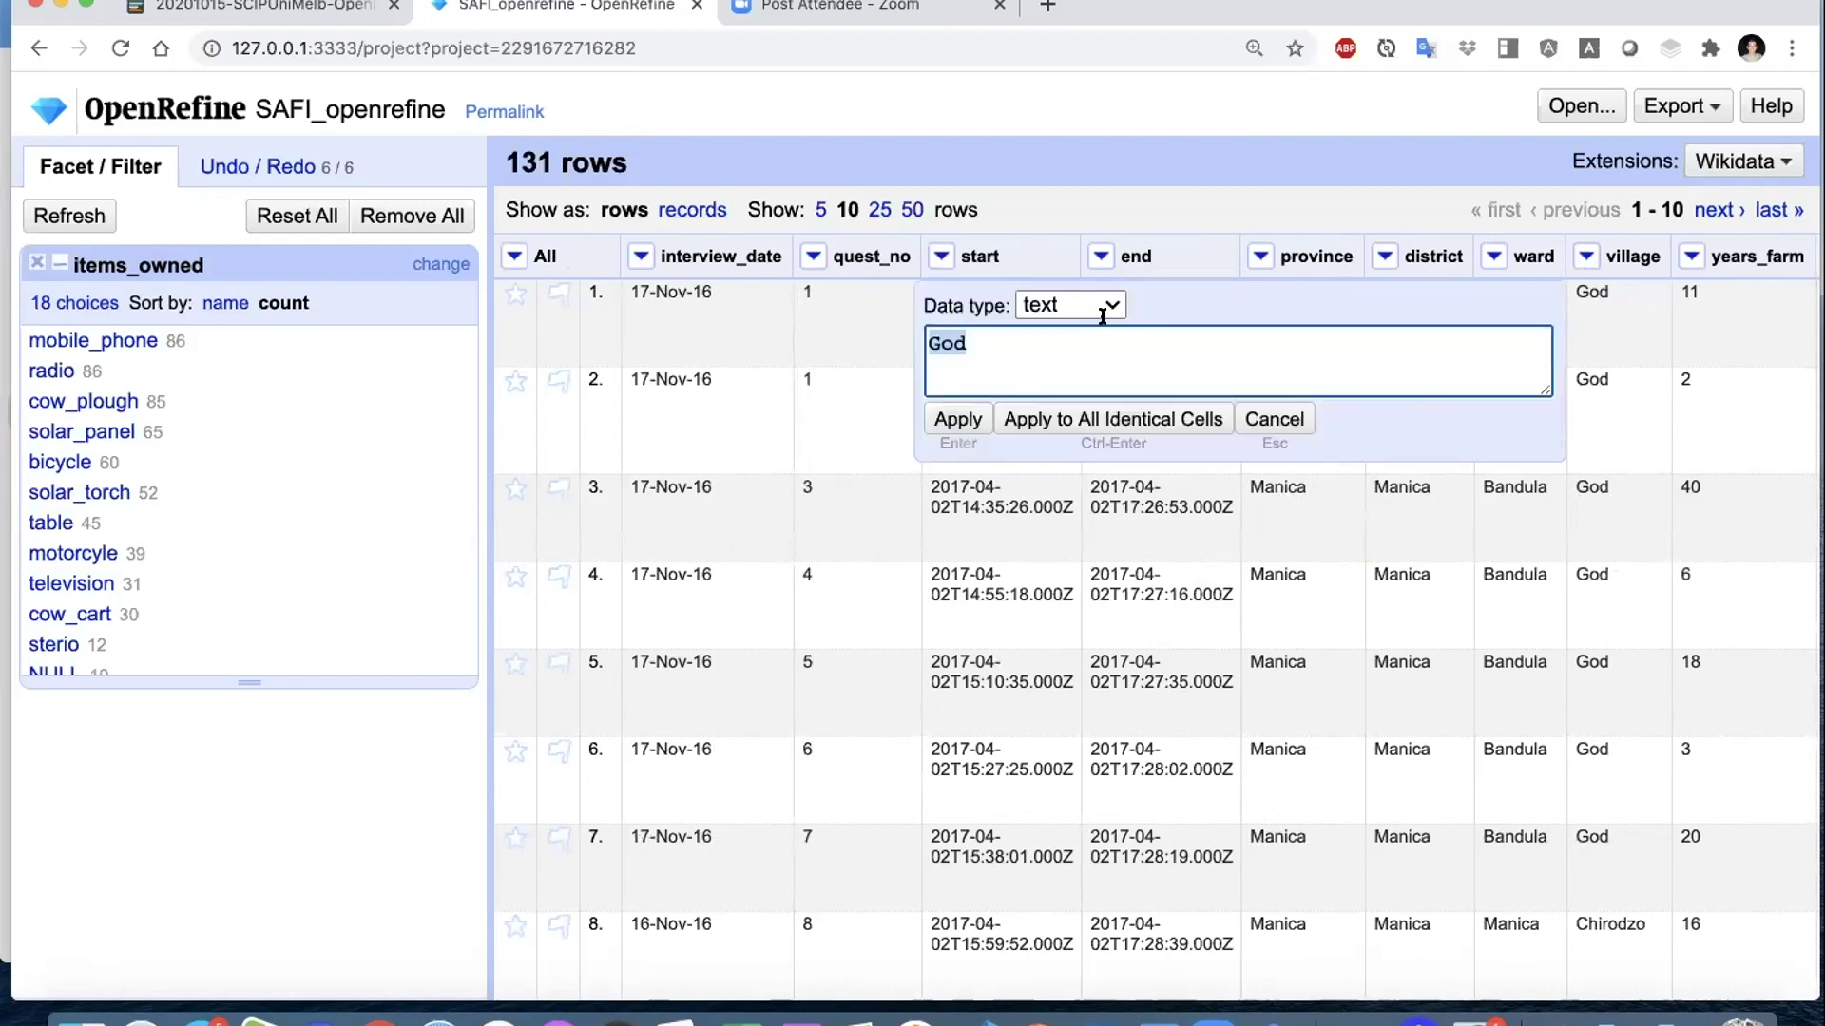
pyautogui.click(1031, 339)
pyautogui.click(939, 421)
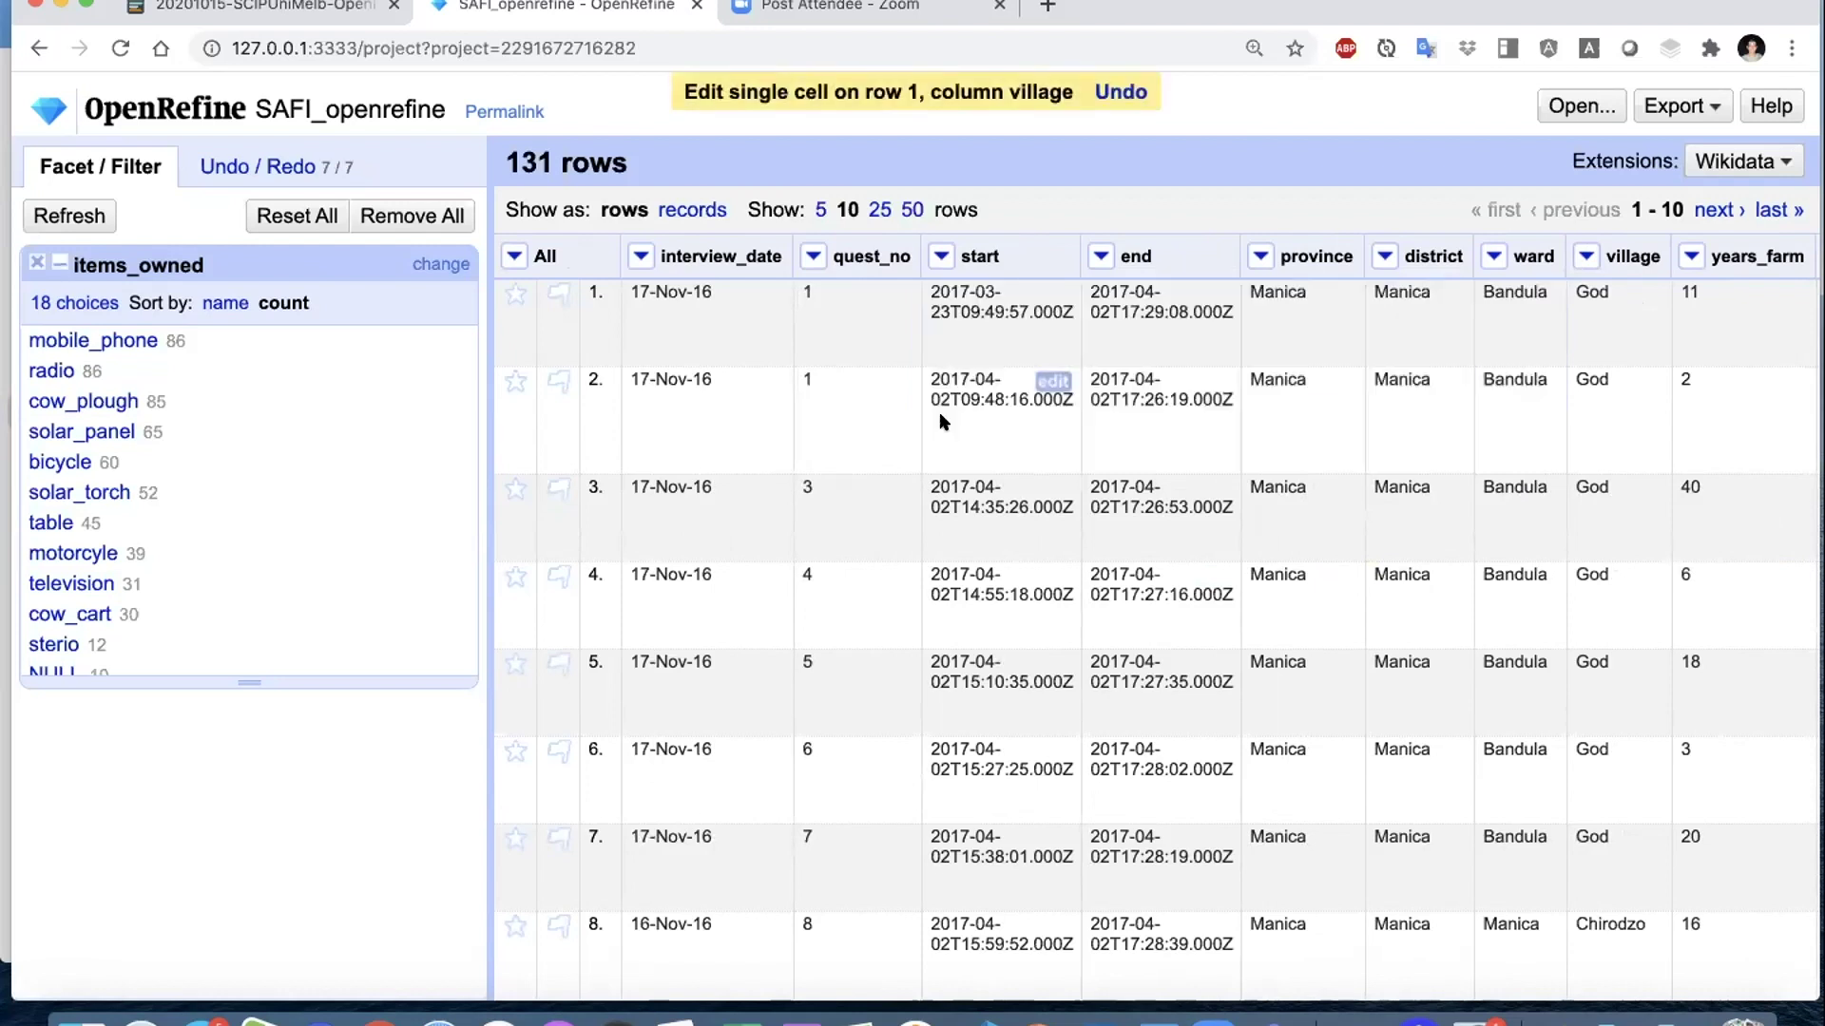
# - Create a text facet on the village column
pyautogui.click(1586, 255)
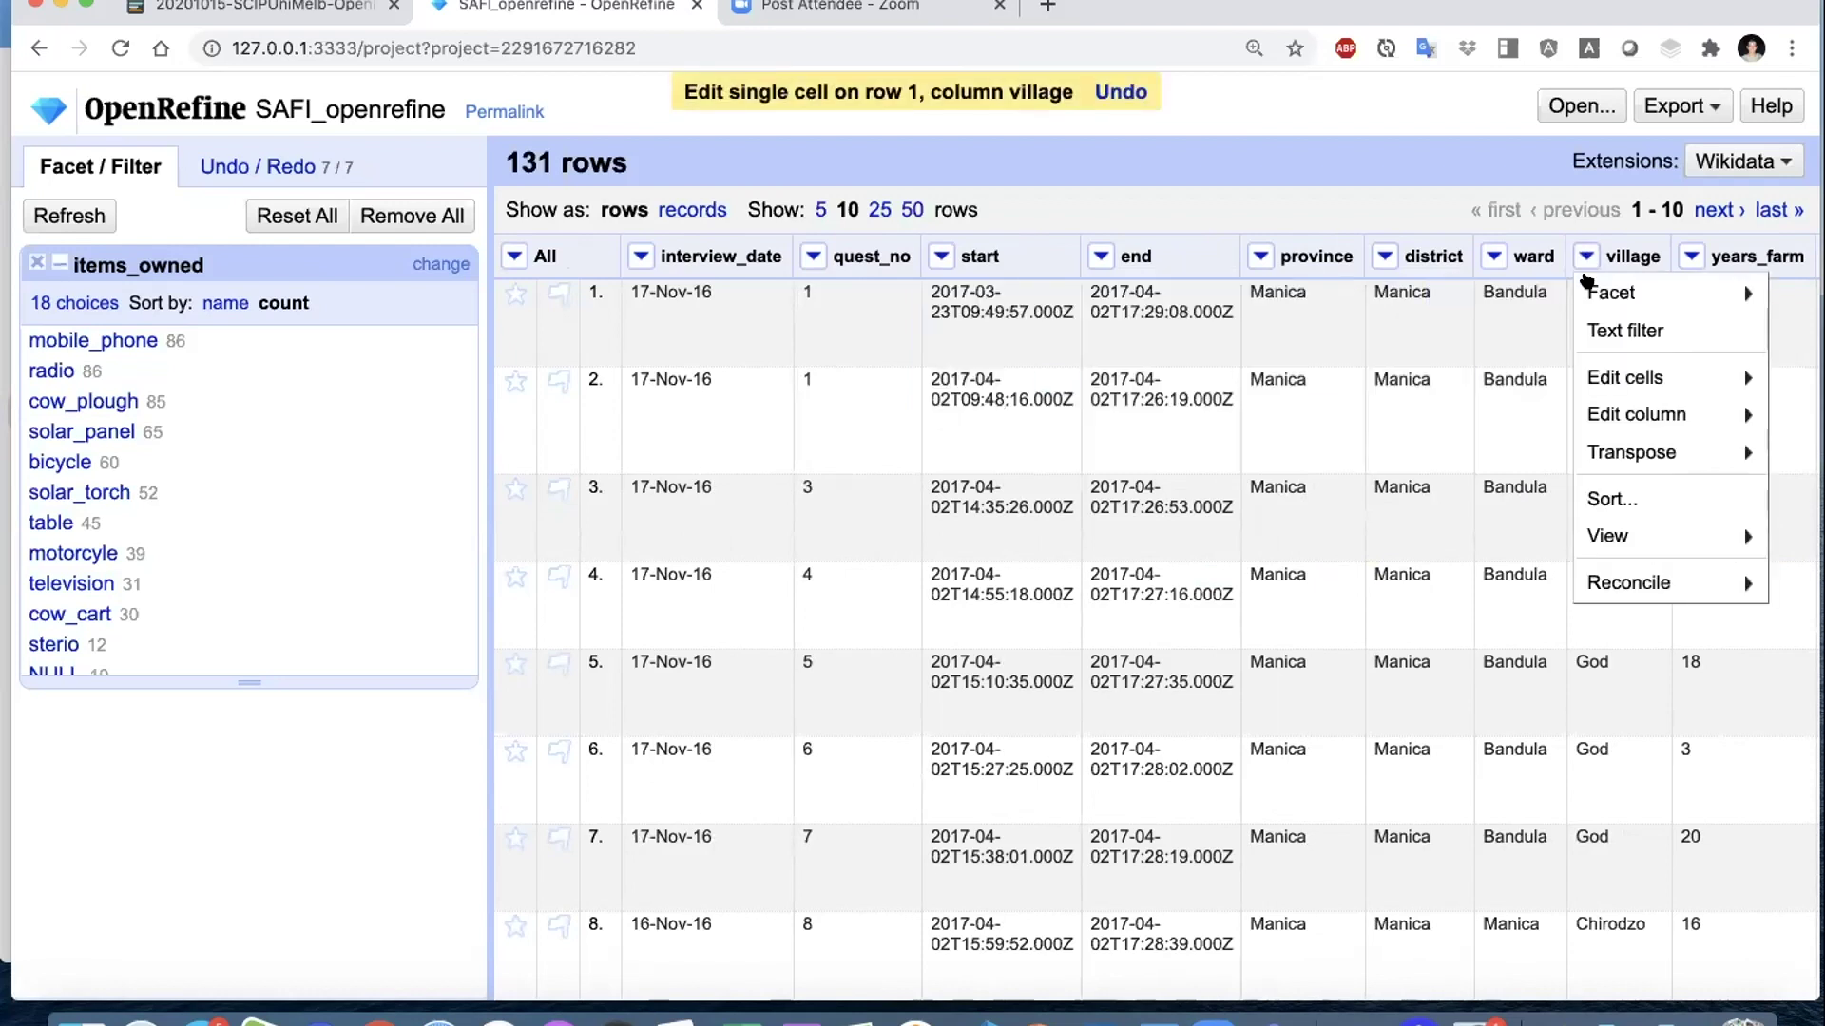
pyautogui.moveTo(1606, 292)
pyautogui.click(1438, 303)
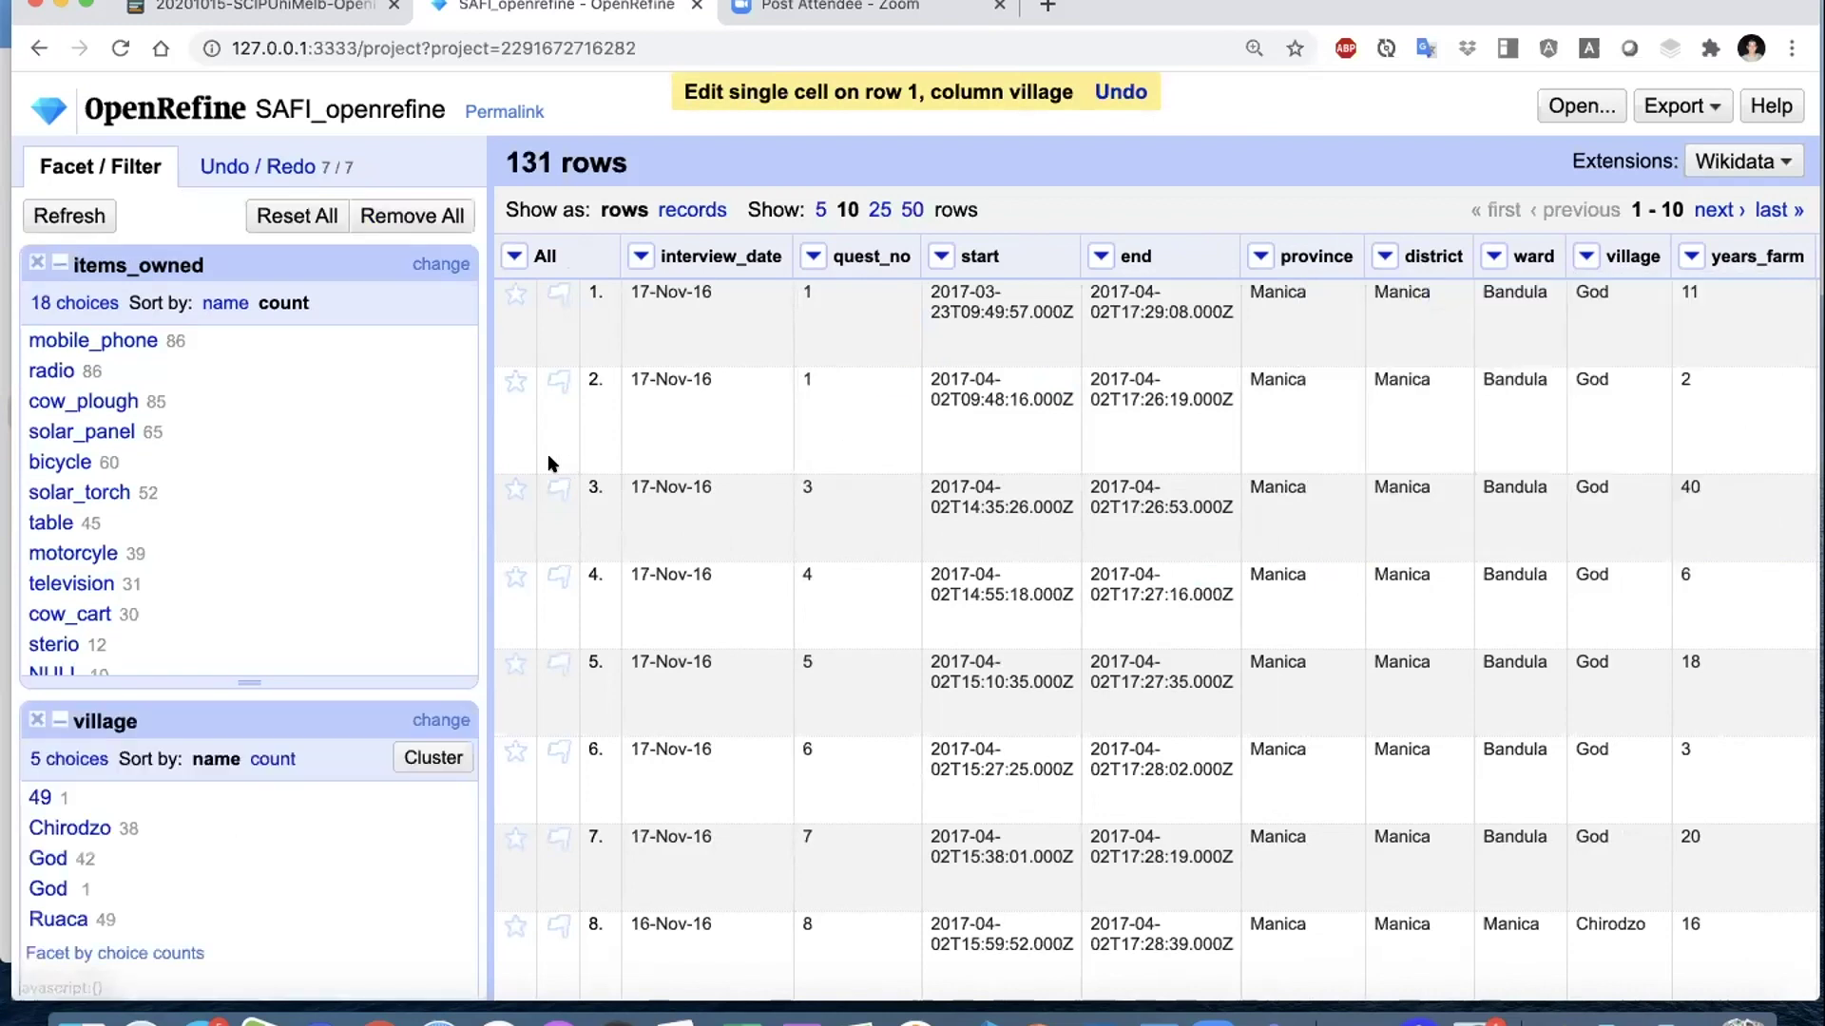
# - Remove the items_owned facet and check the operation history before returning to the village facet
pyautogui.click(37, 262)
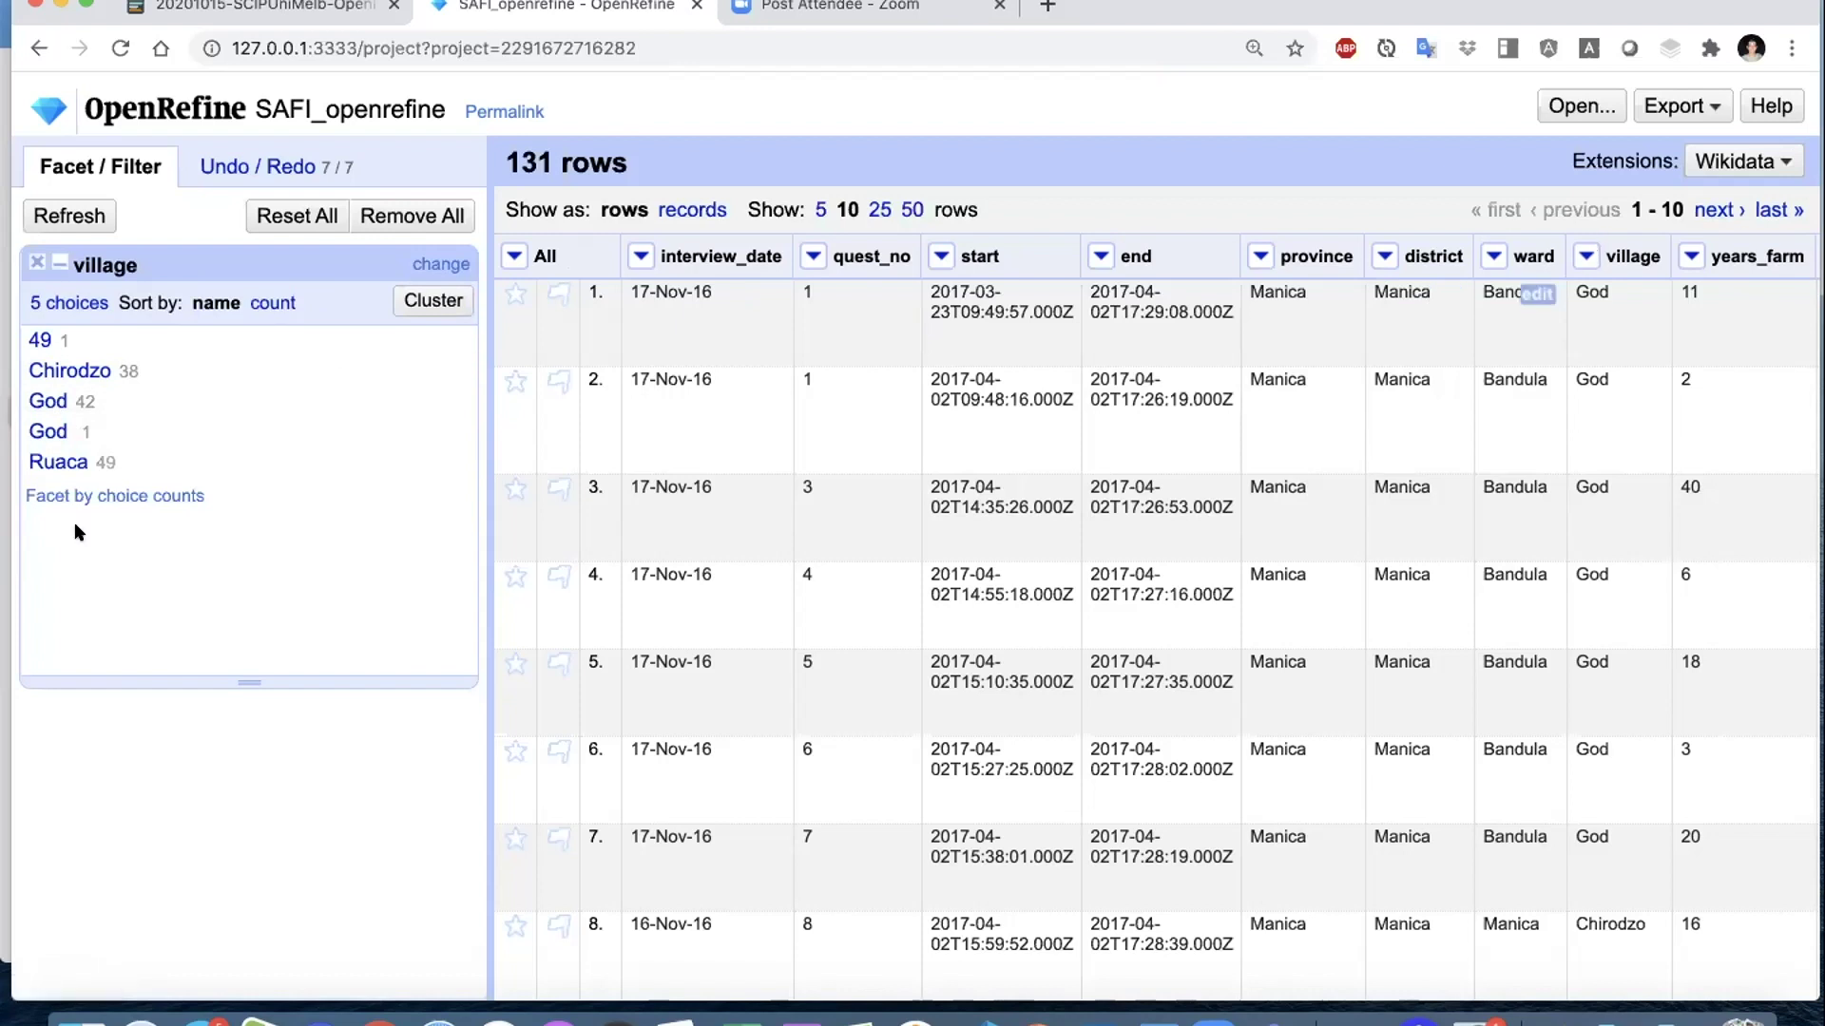
pyautogui.moveTo(221, 436)
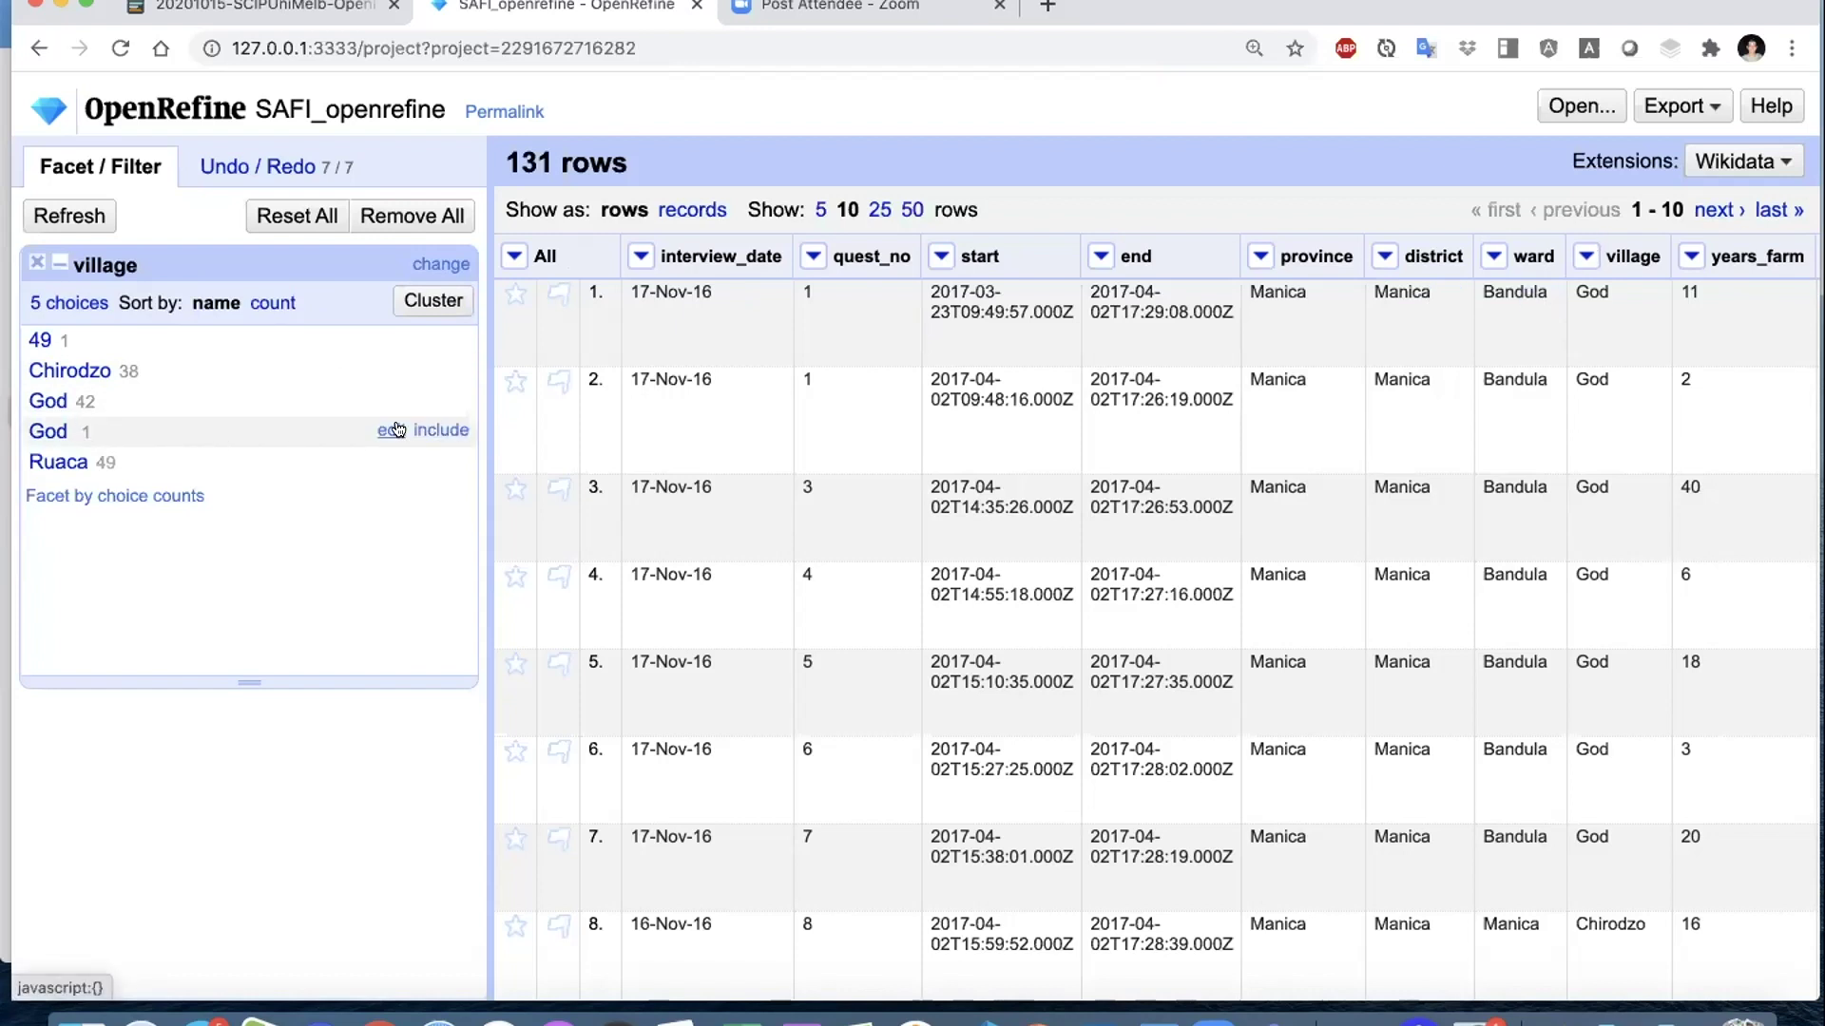
pyautogui.click(217, 163)
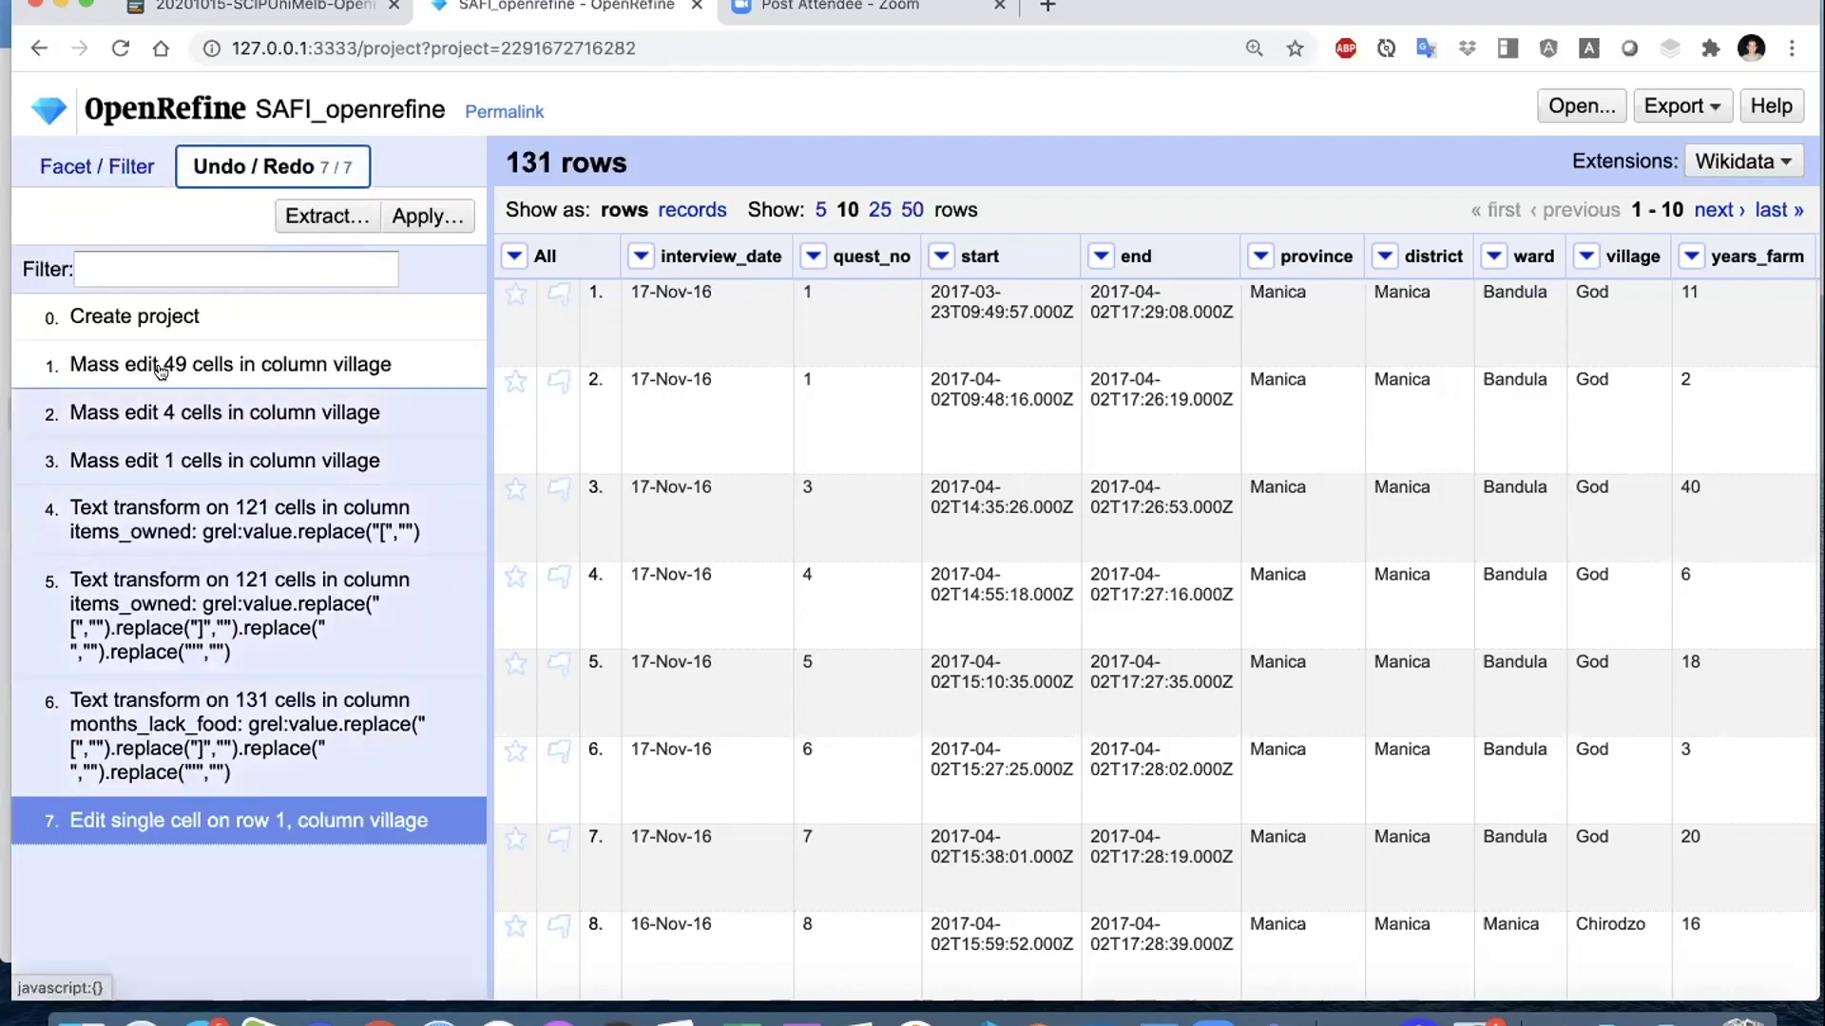
pyautogui.click(93, 157)
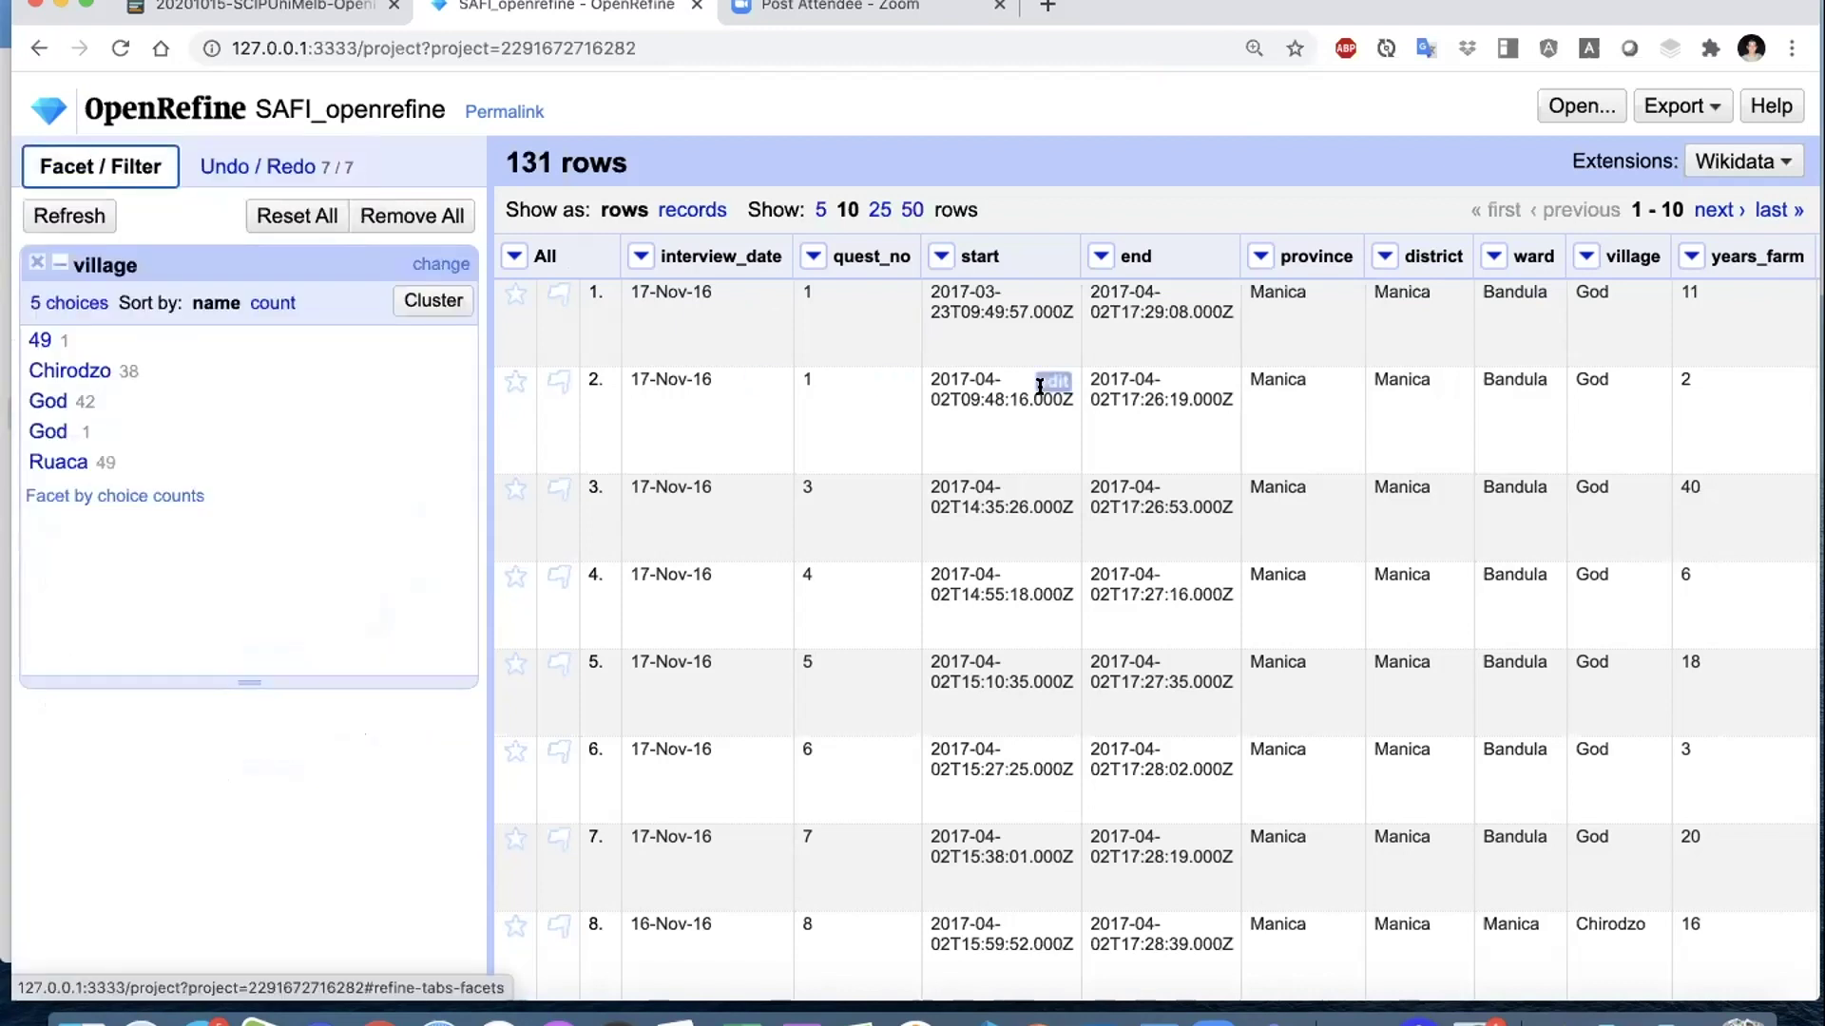
# - Trim leading and trailing whitespace from the cells of the village column with the common transform
pyautogui.click(1582, 257)
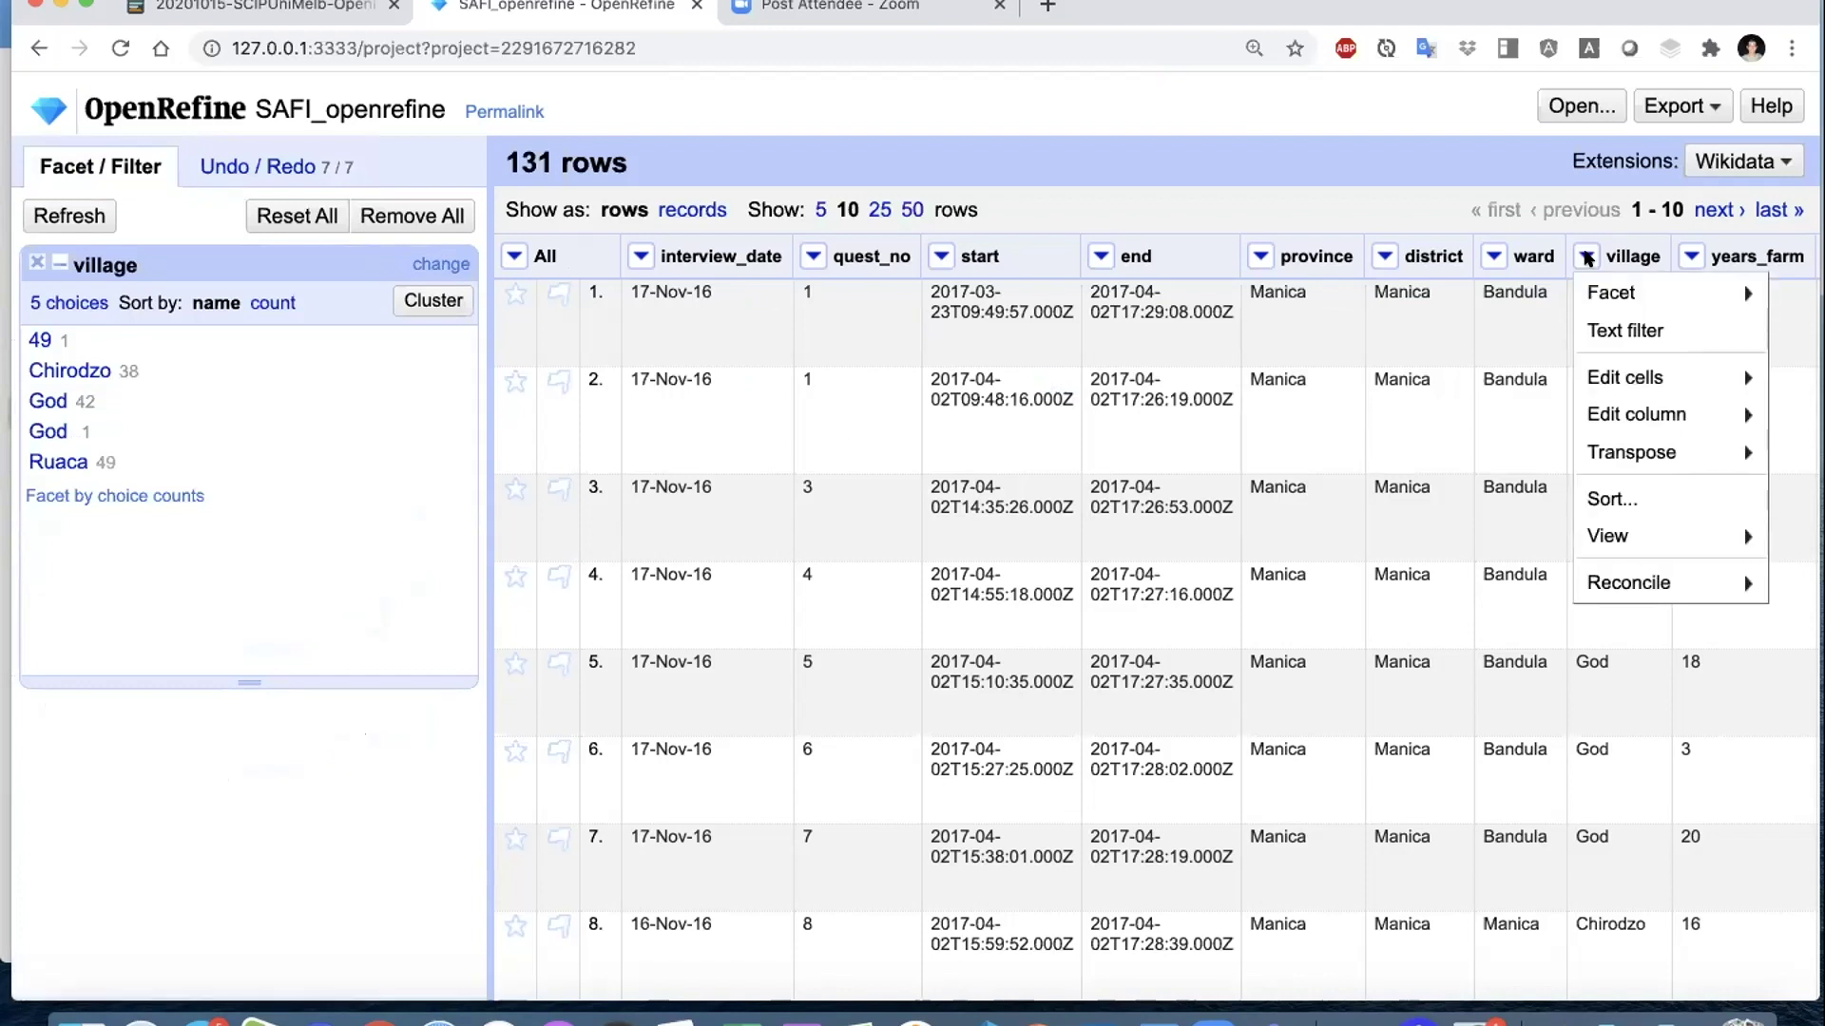
pyautogui.moveTo(1620, 380)
pyautogui.moveTo(1371, 429)
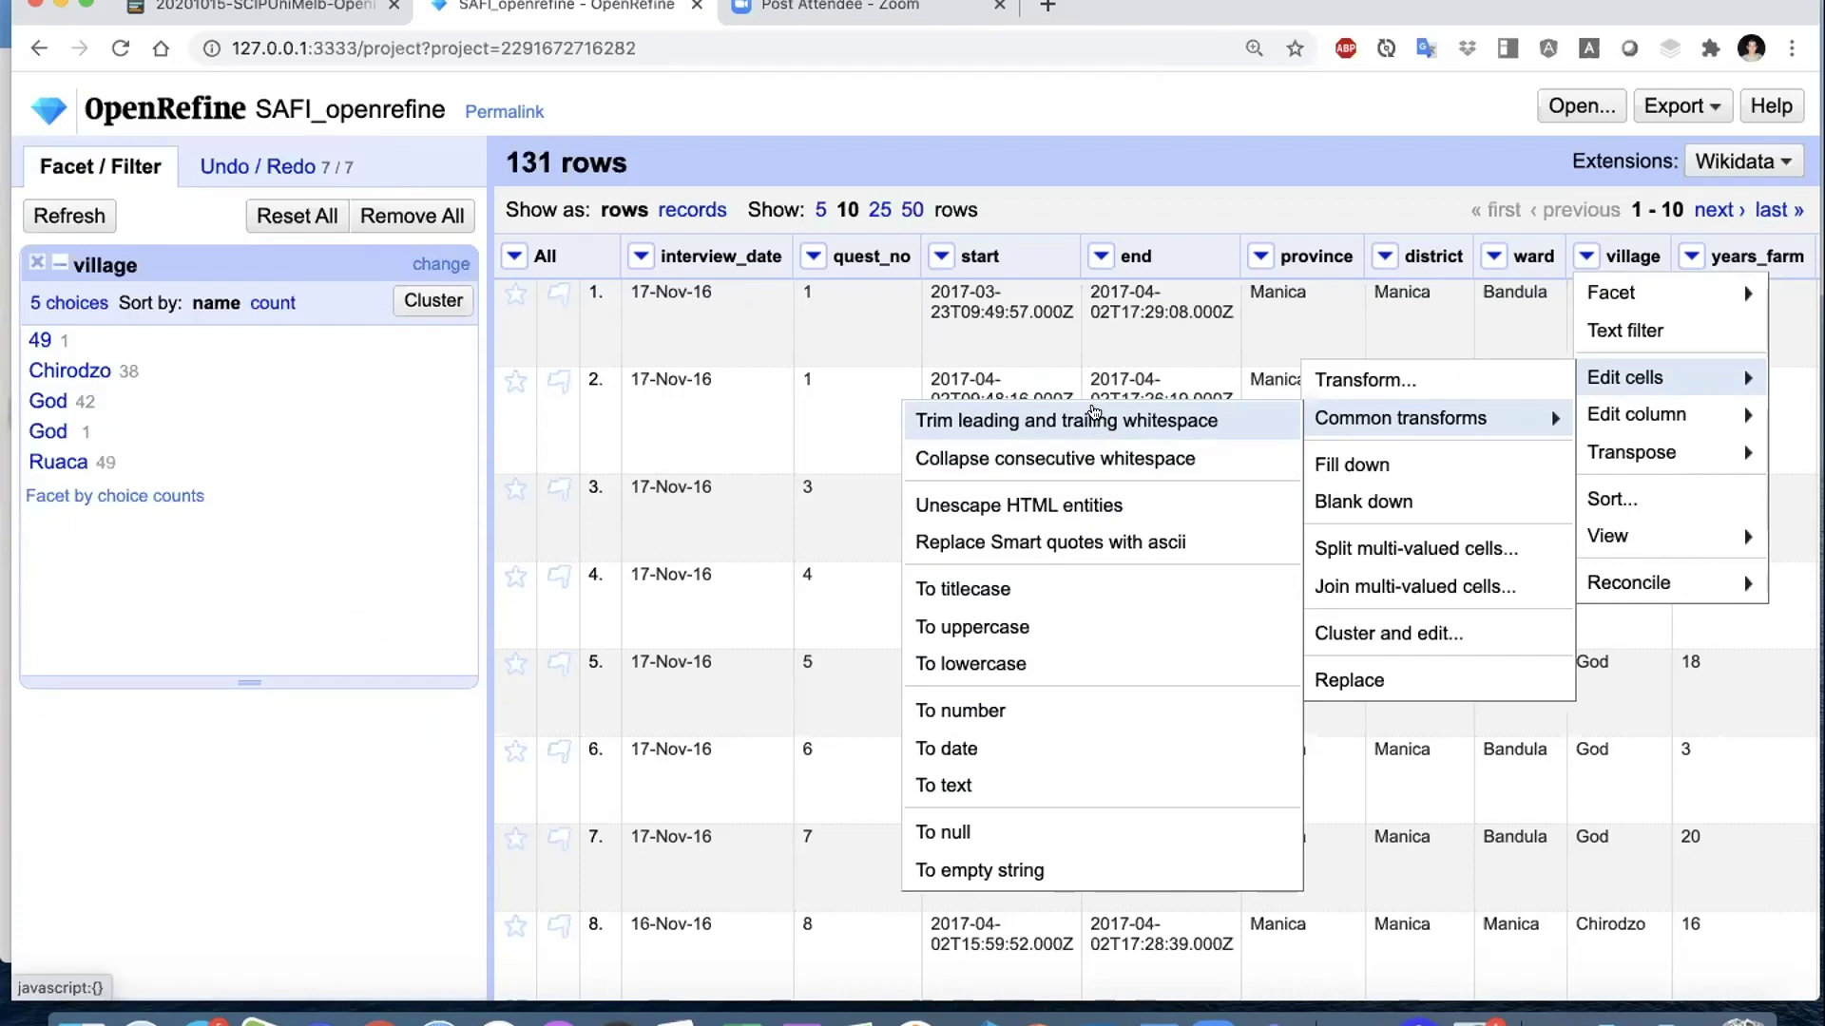
pyautogui.click(1093, 410)
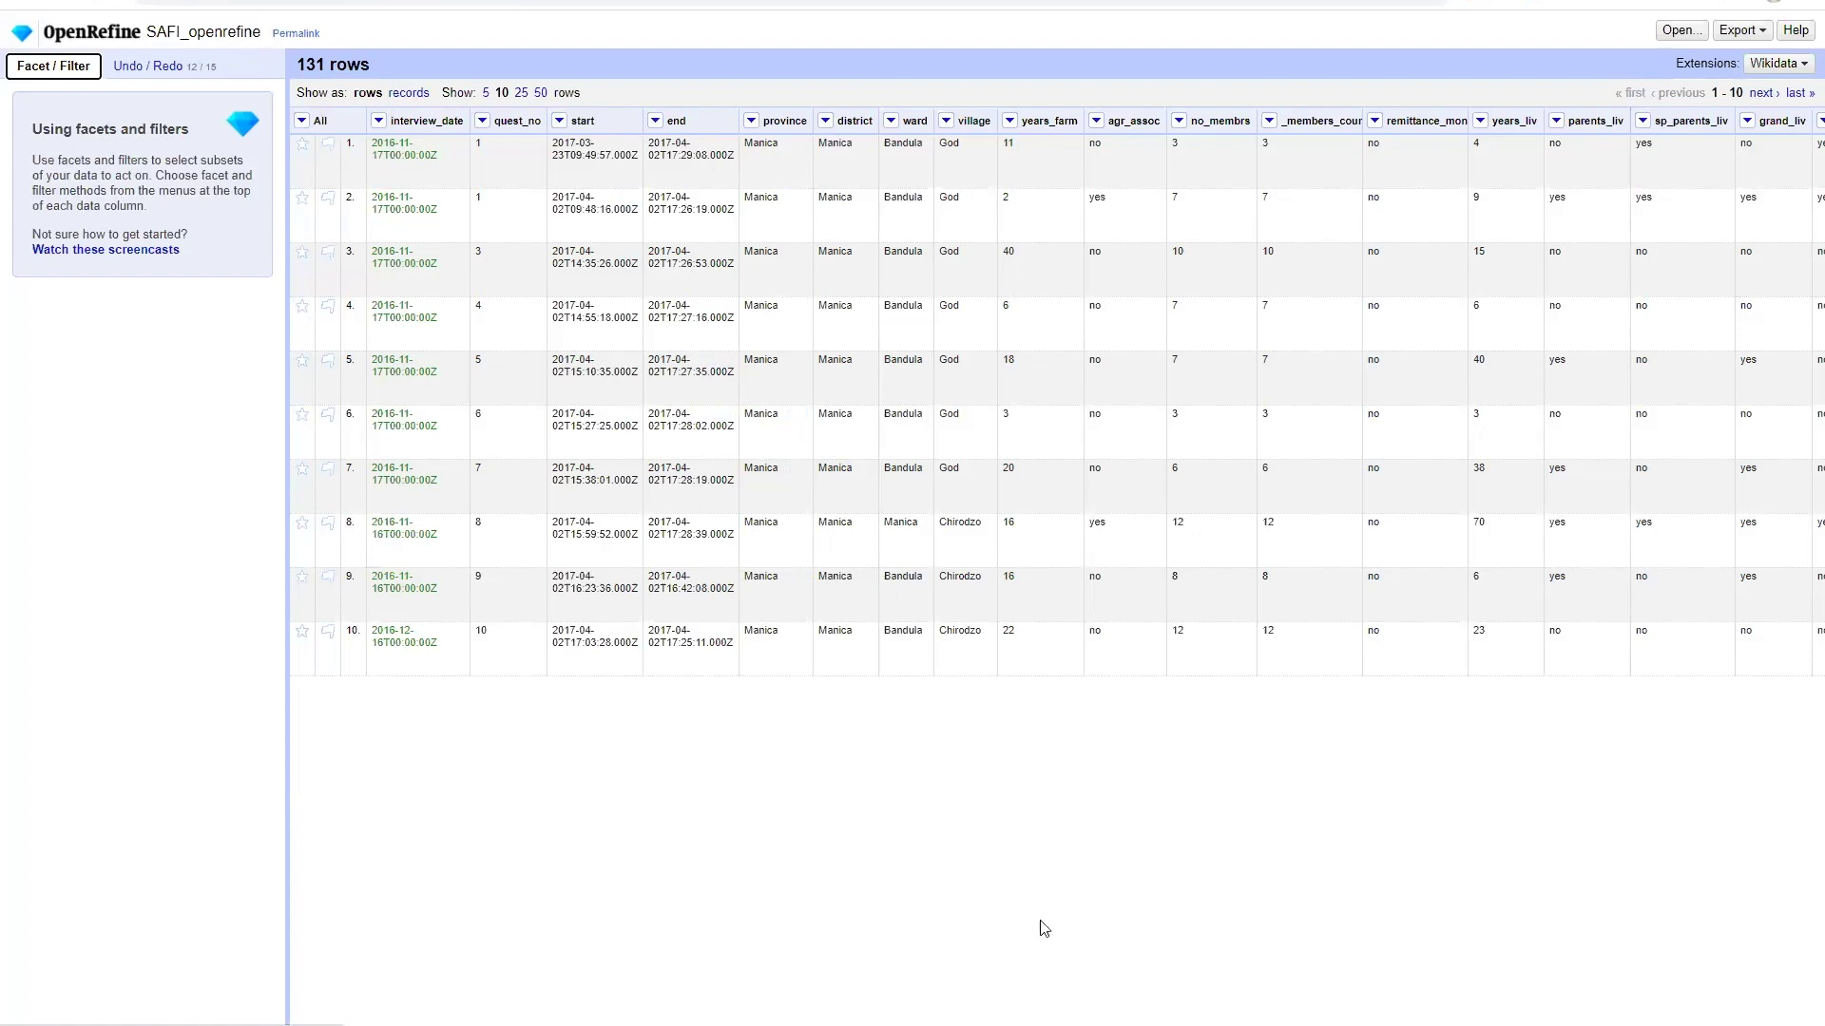
pyautogui.hscroll(3, 1056, 391)
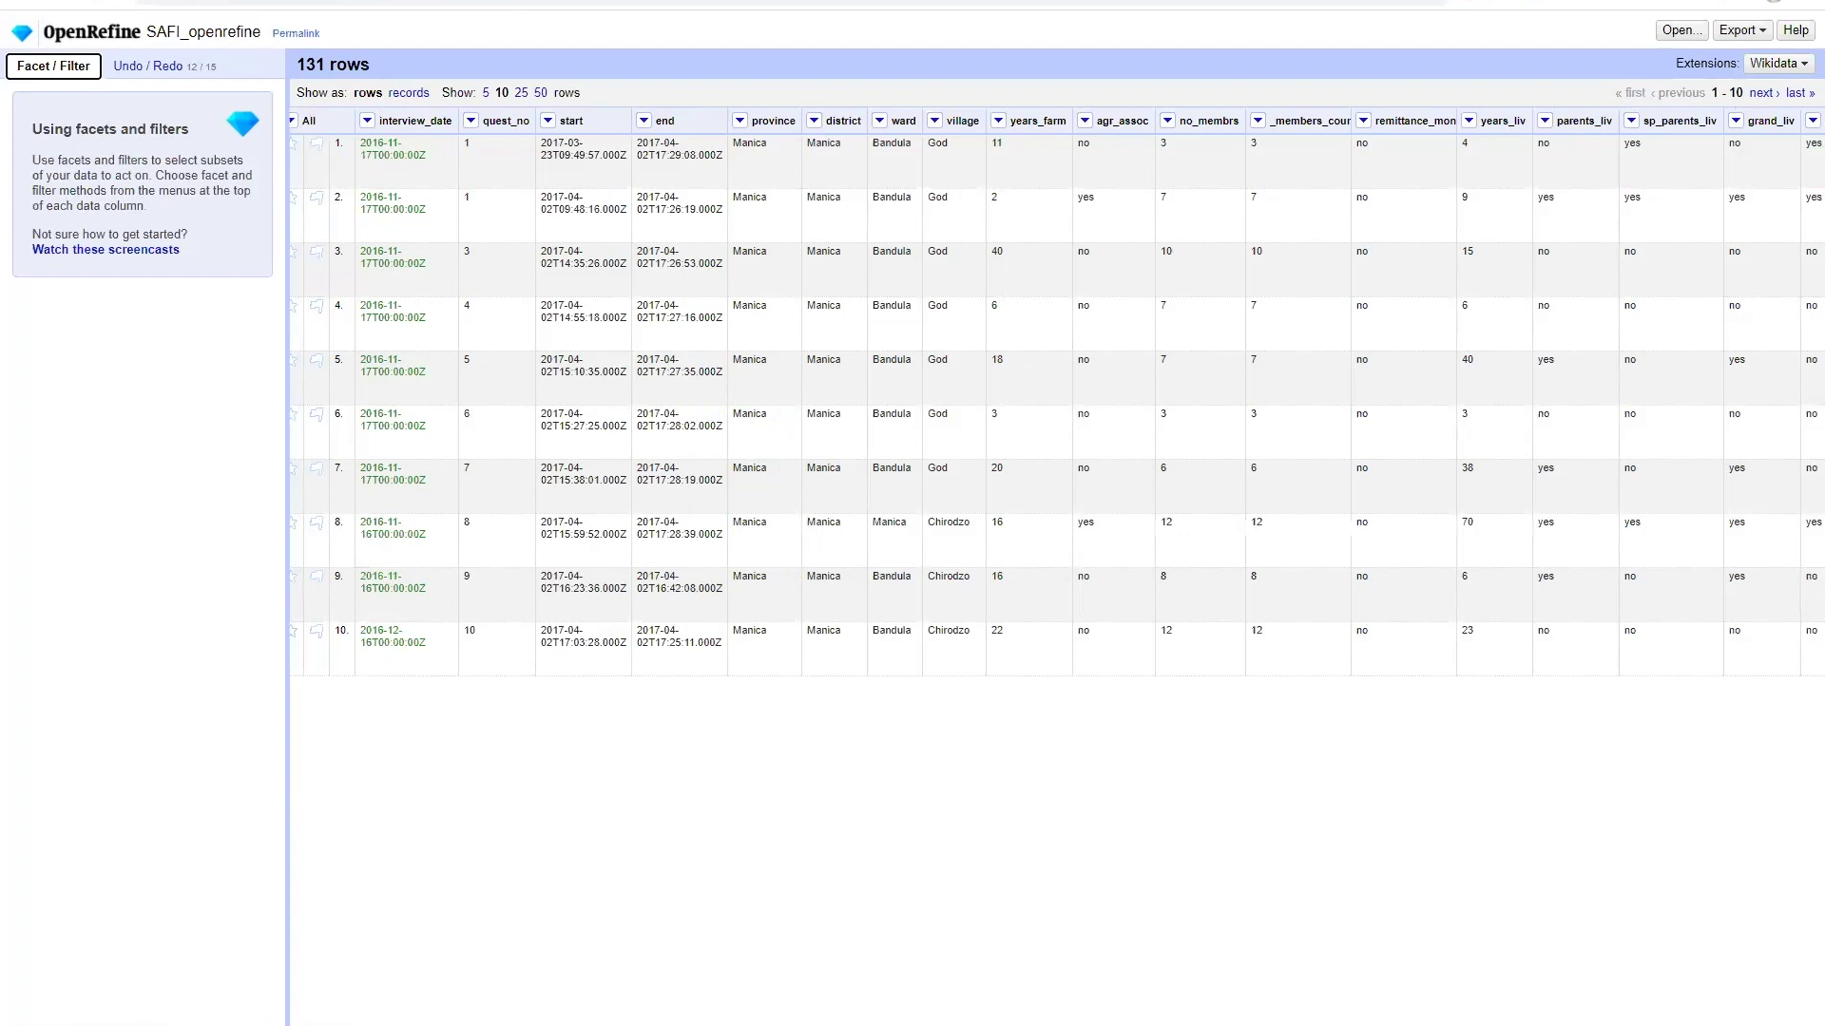
pyautogui.hscroll(15, 1312, 423)
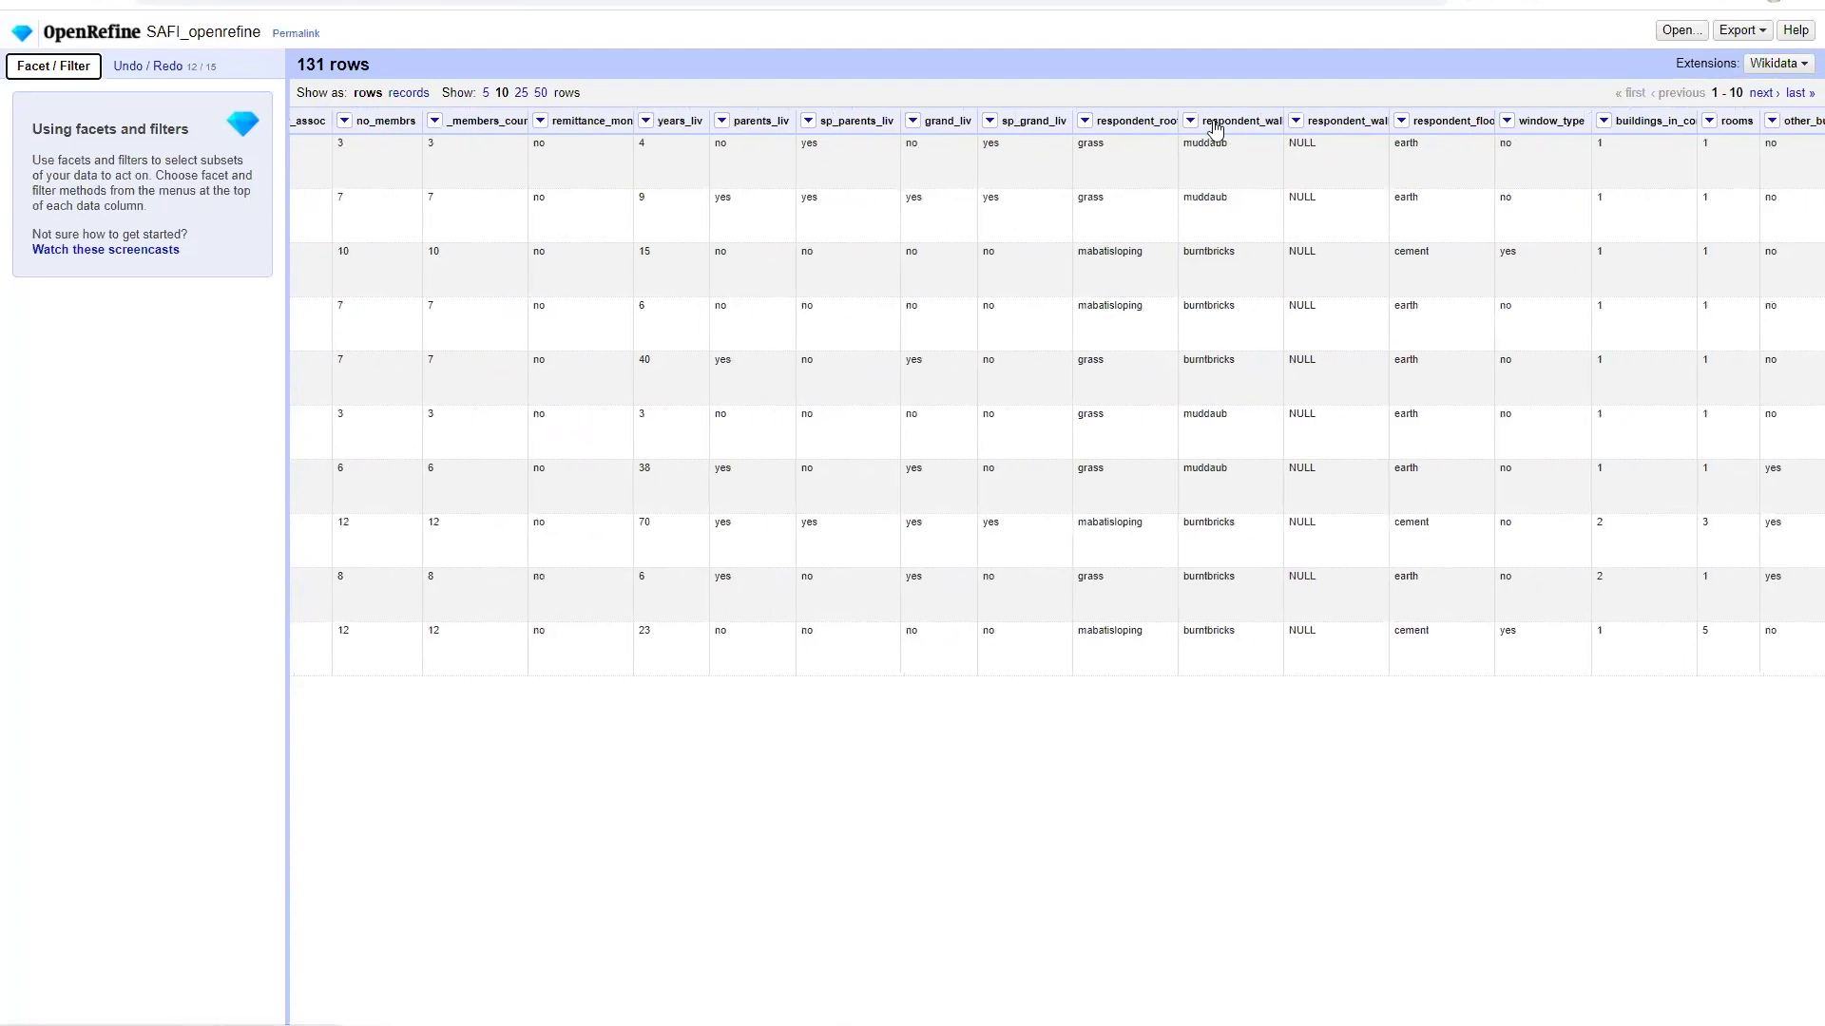
pyautogui.click(1191, 122)
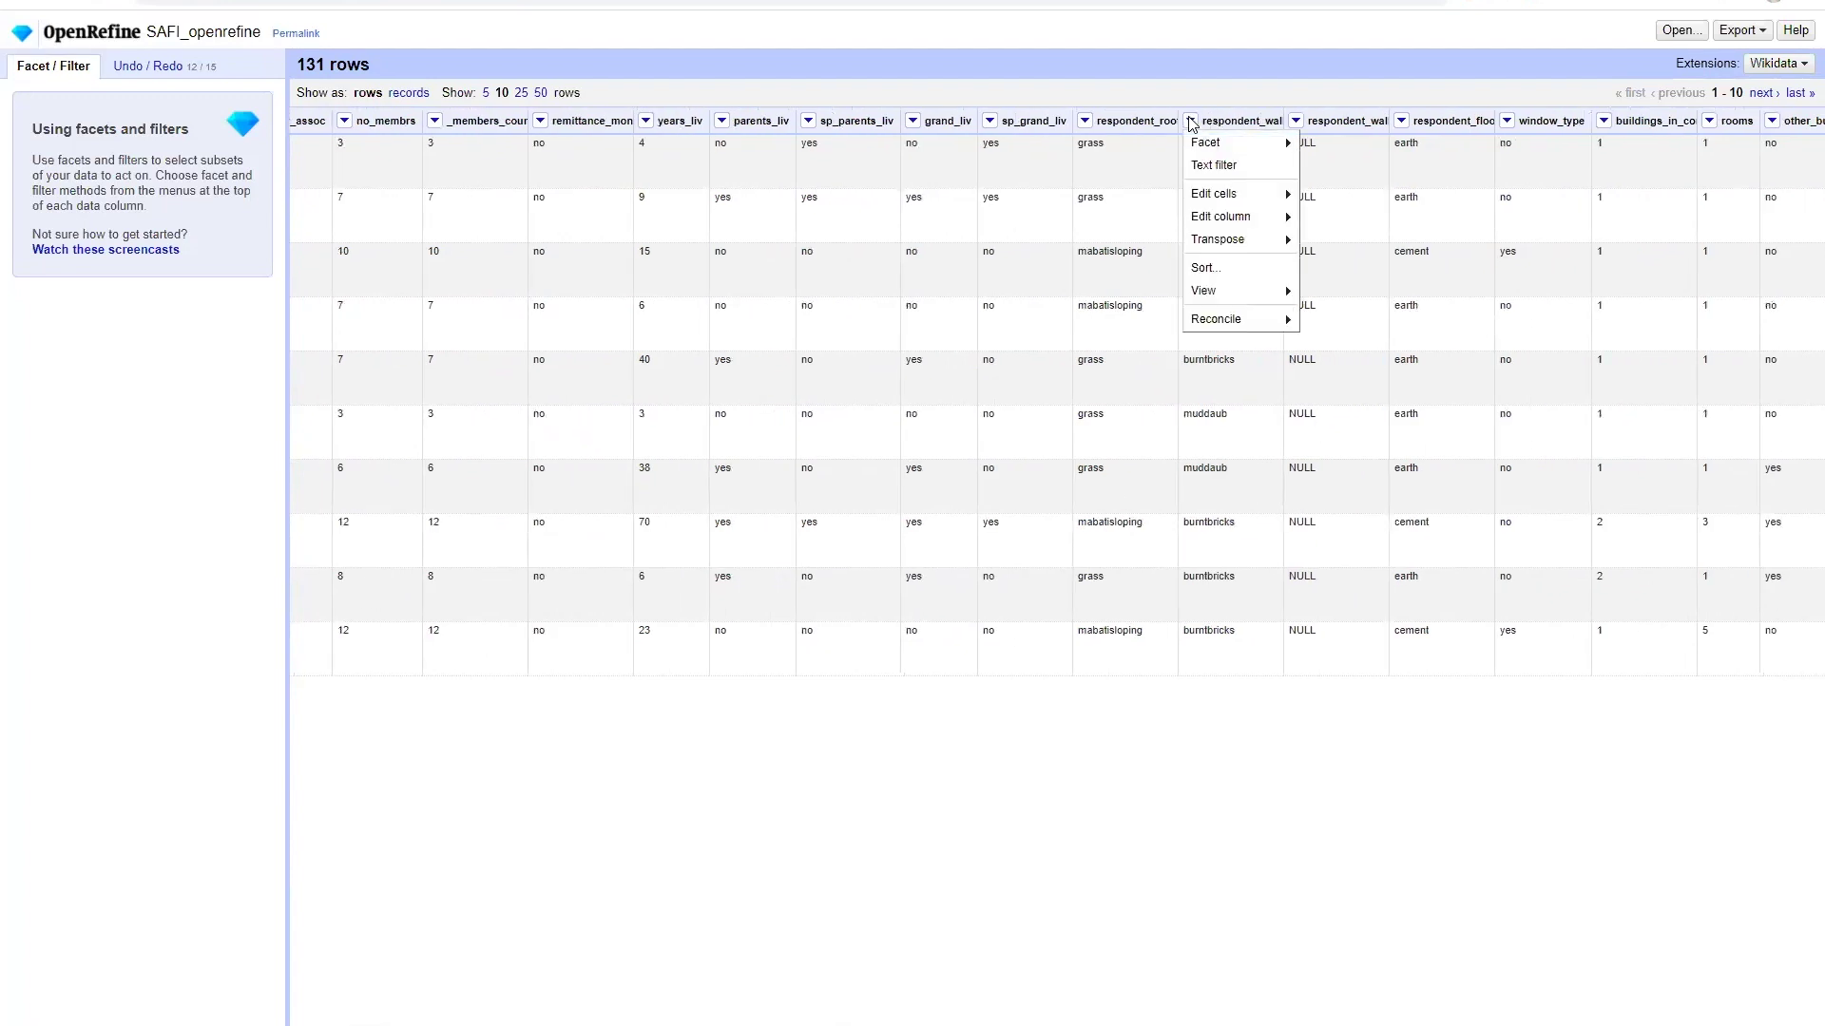
pyautogui.click(1201, 166)
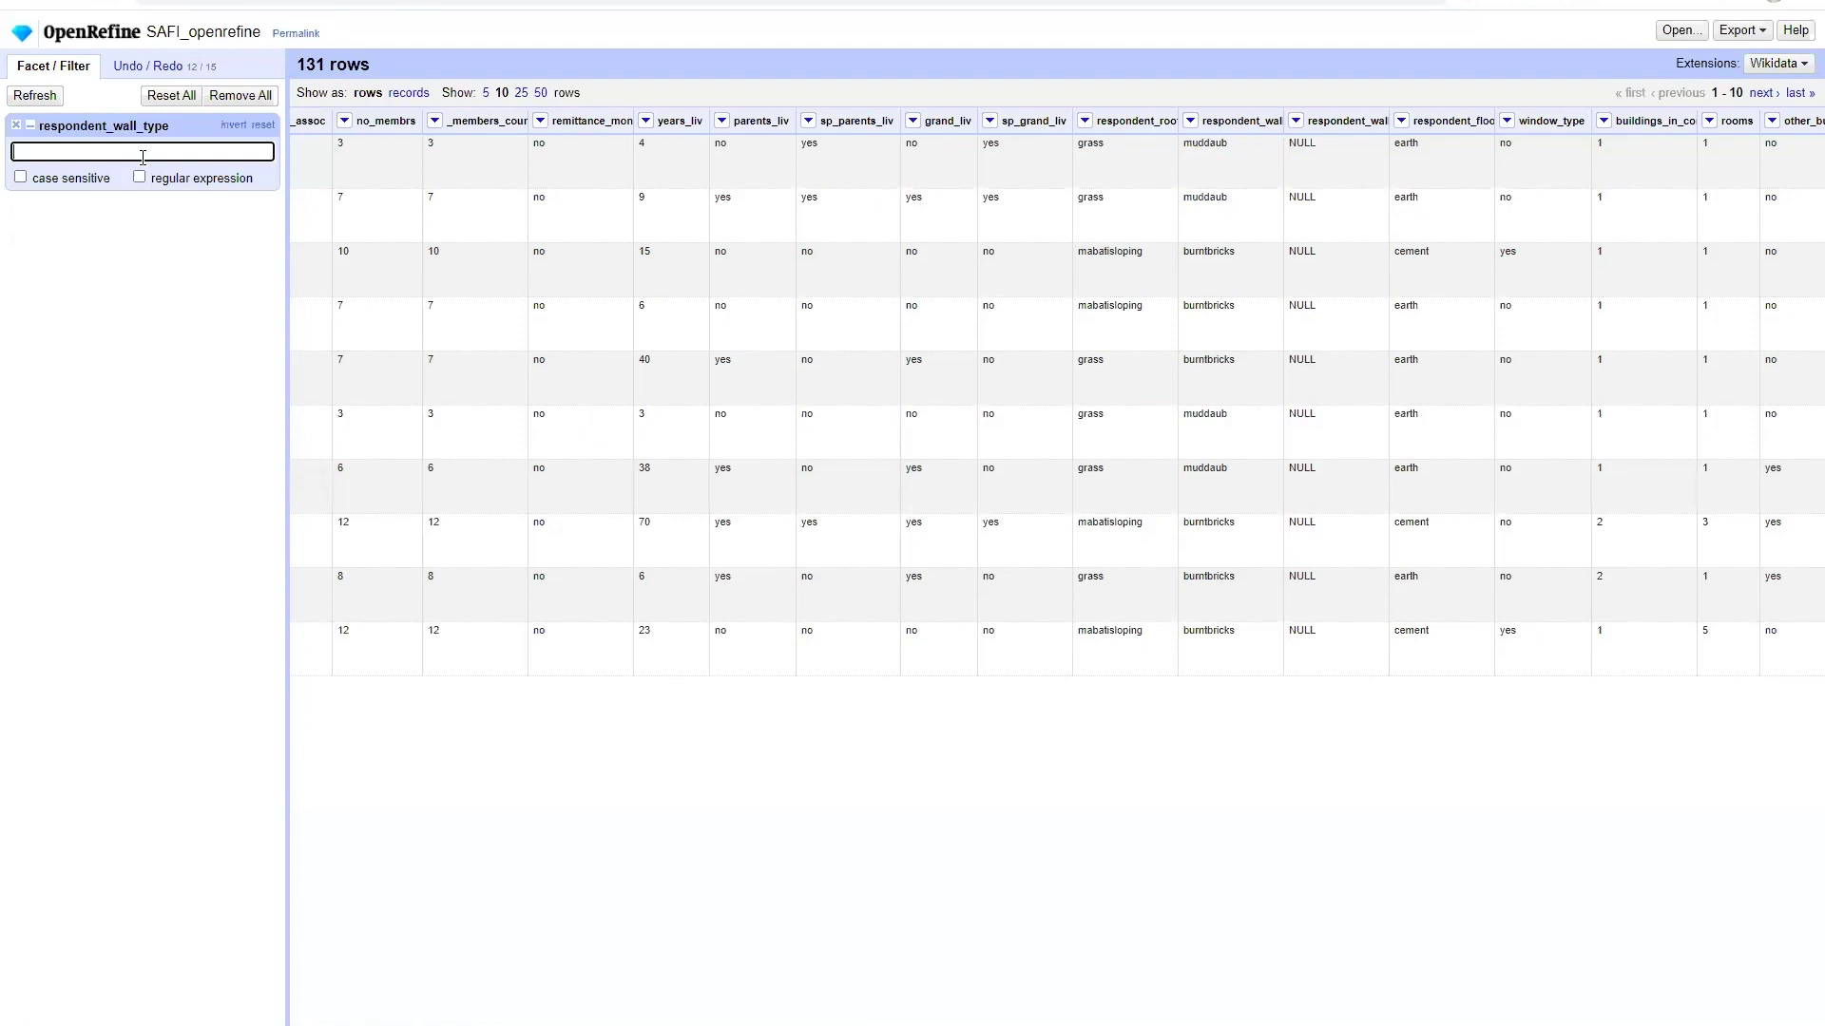
pyautogui.write('mabat')
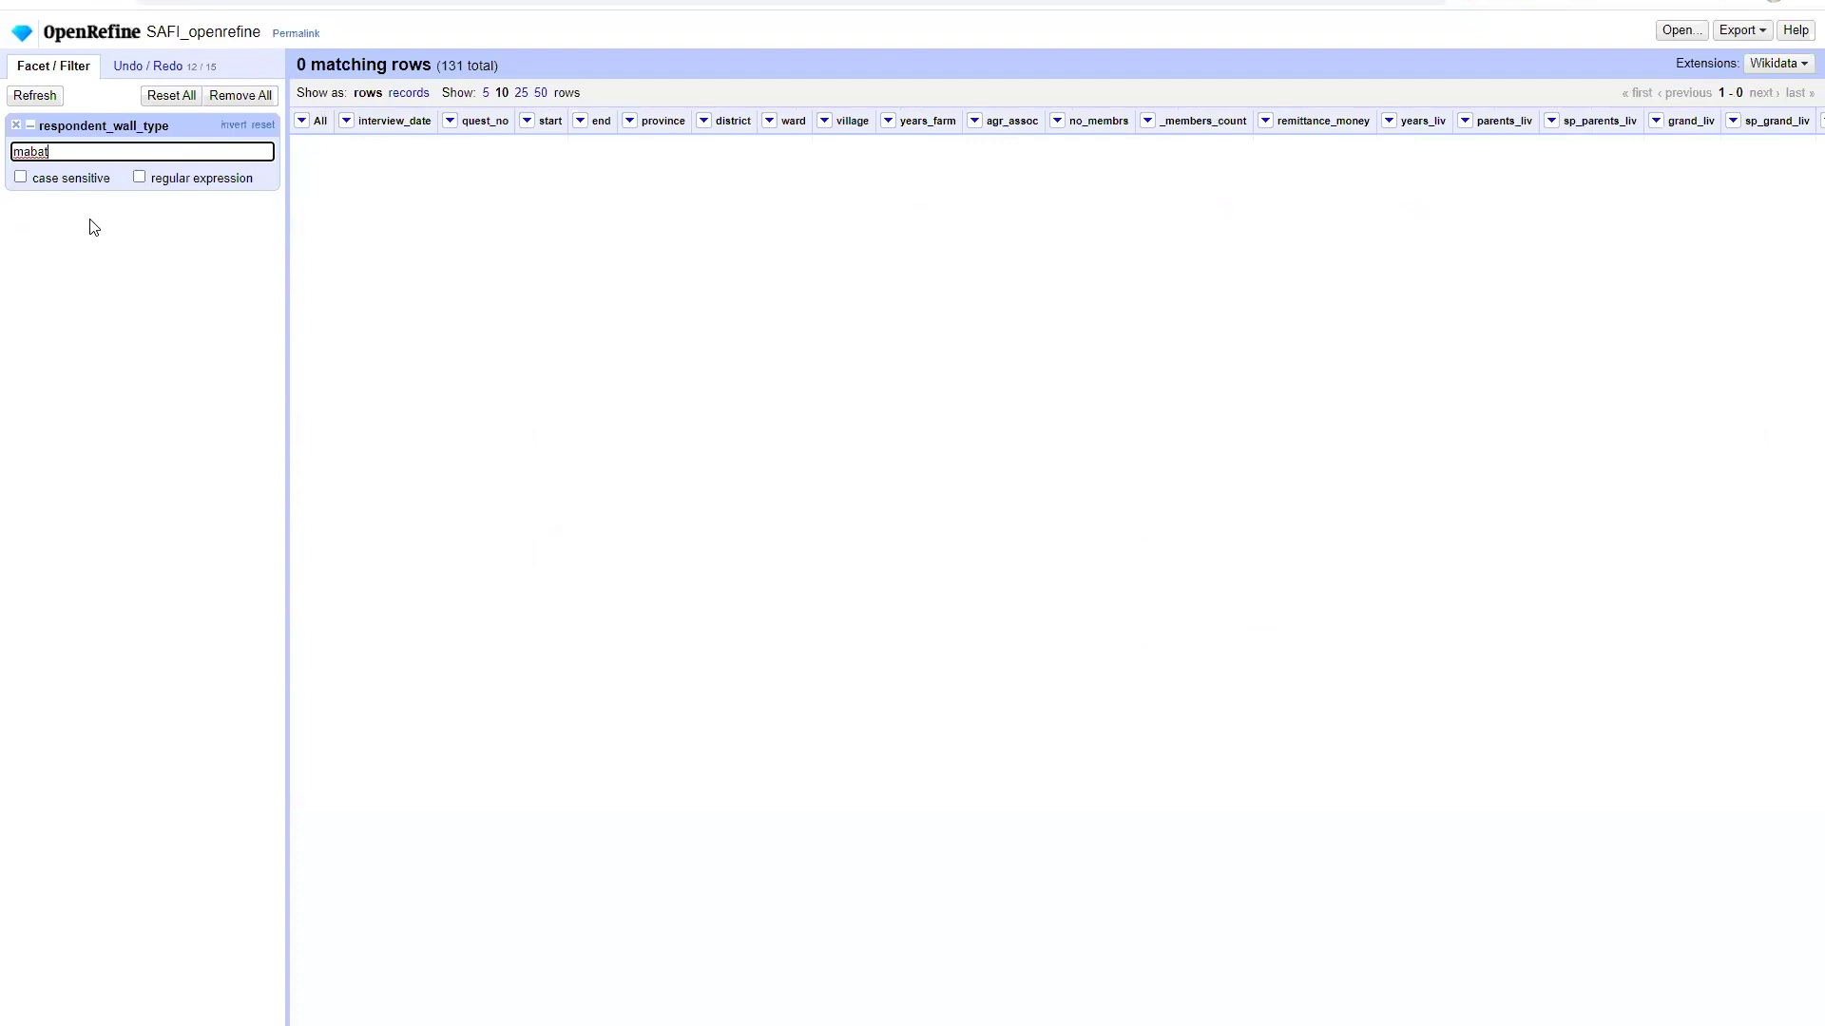
pyautogui.click(15, 126)
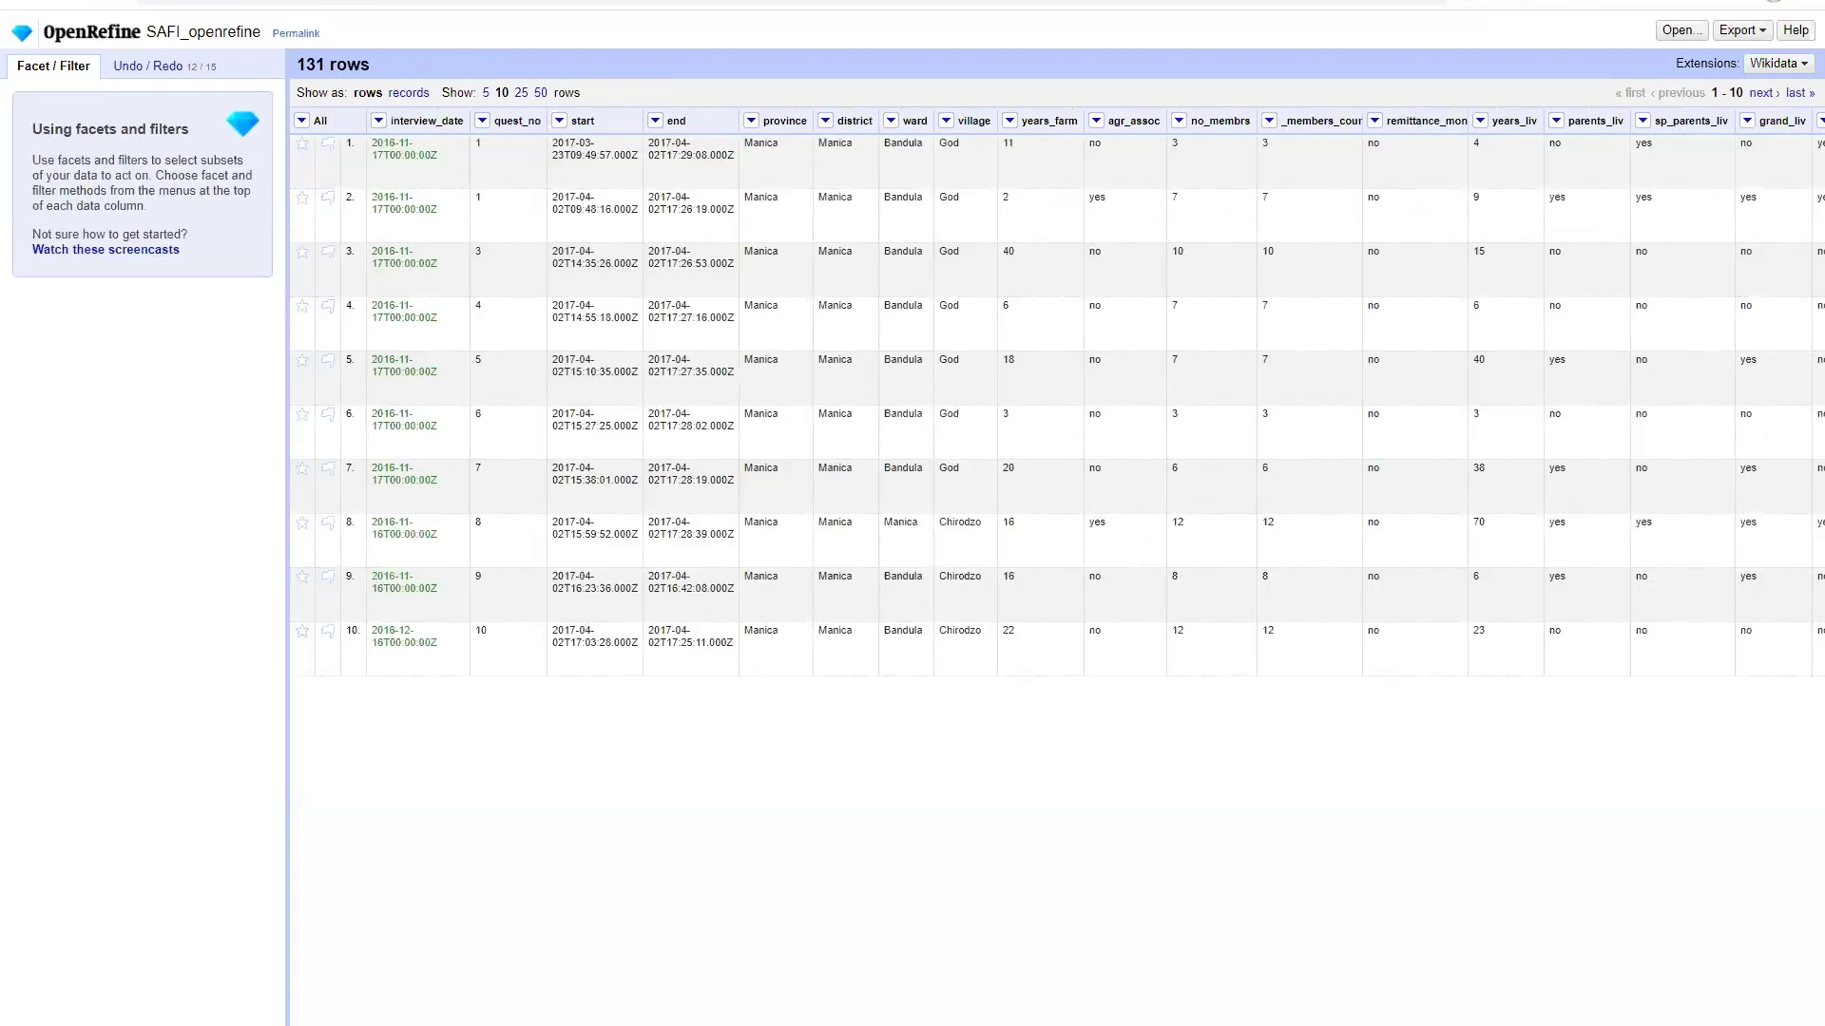
# - Filter the rows by the text mabat in the respondent_roof_type column and check the number of matching rows against the total
pyautogui.hscroll(10, 1272, 271)
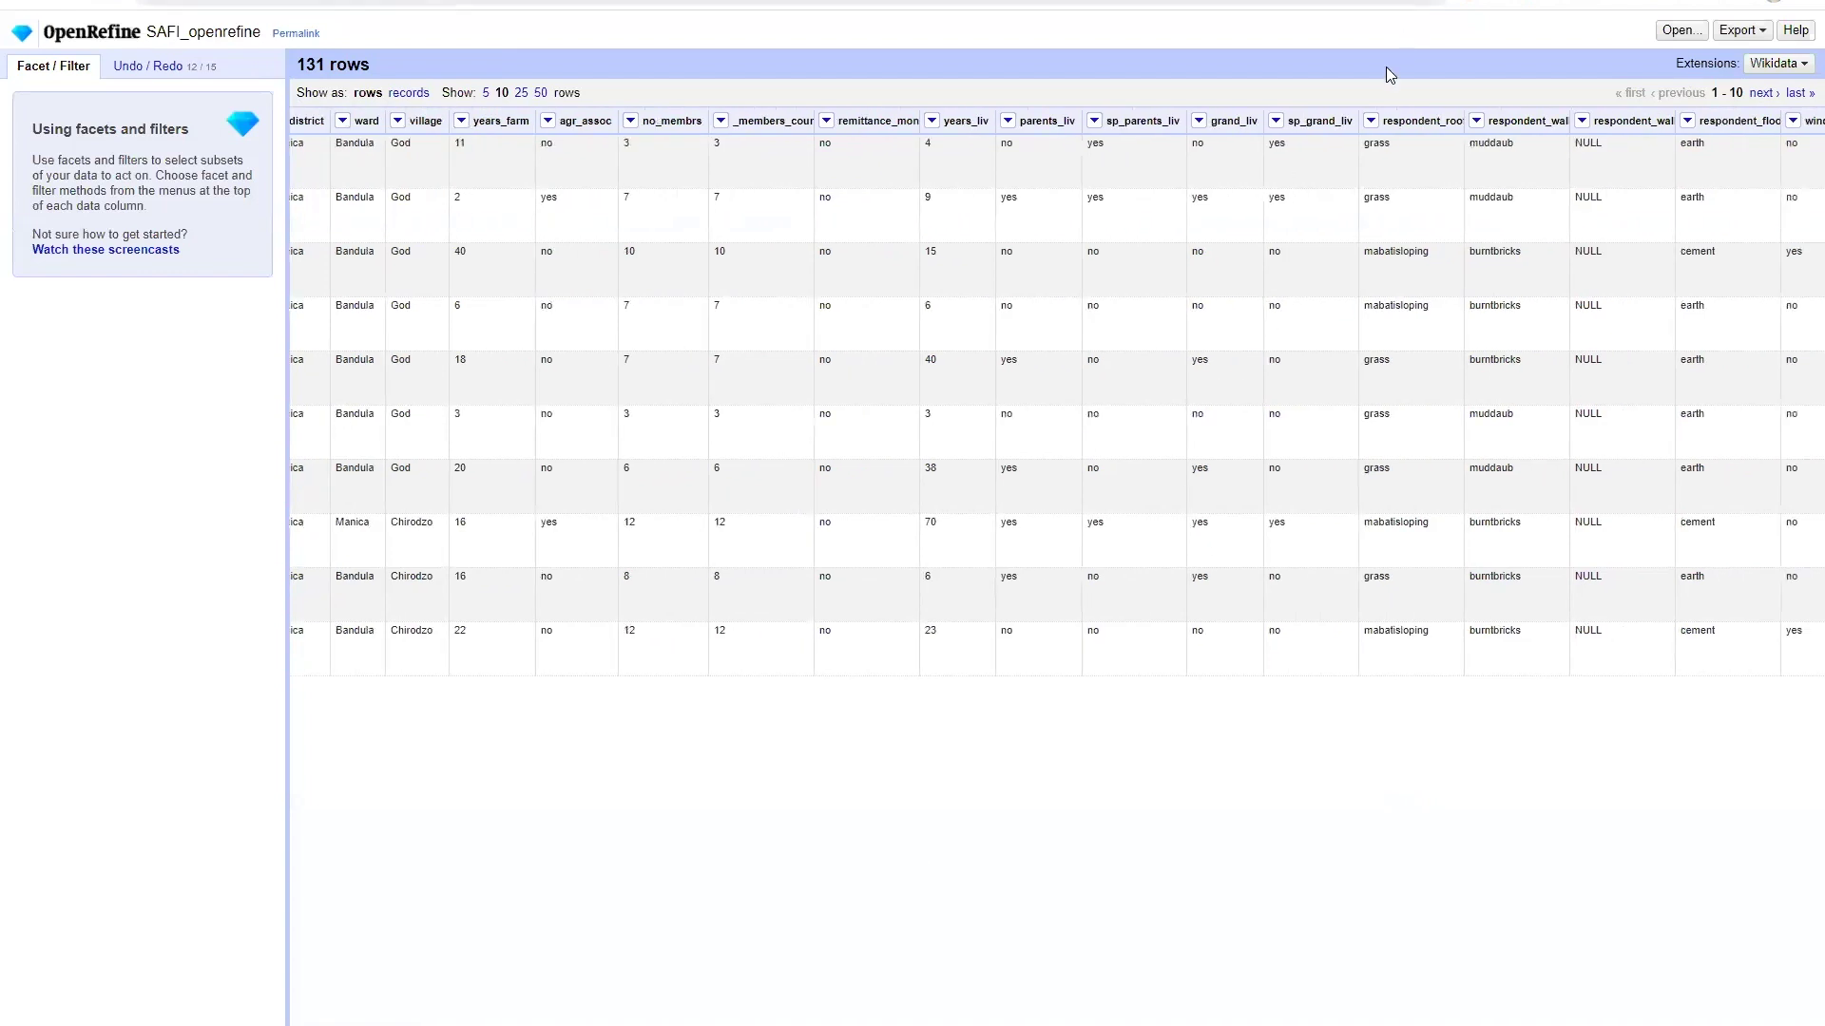
pyautogui.click(1371, 120)
pyautogui.click(1380, 163)
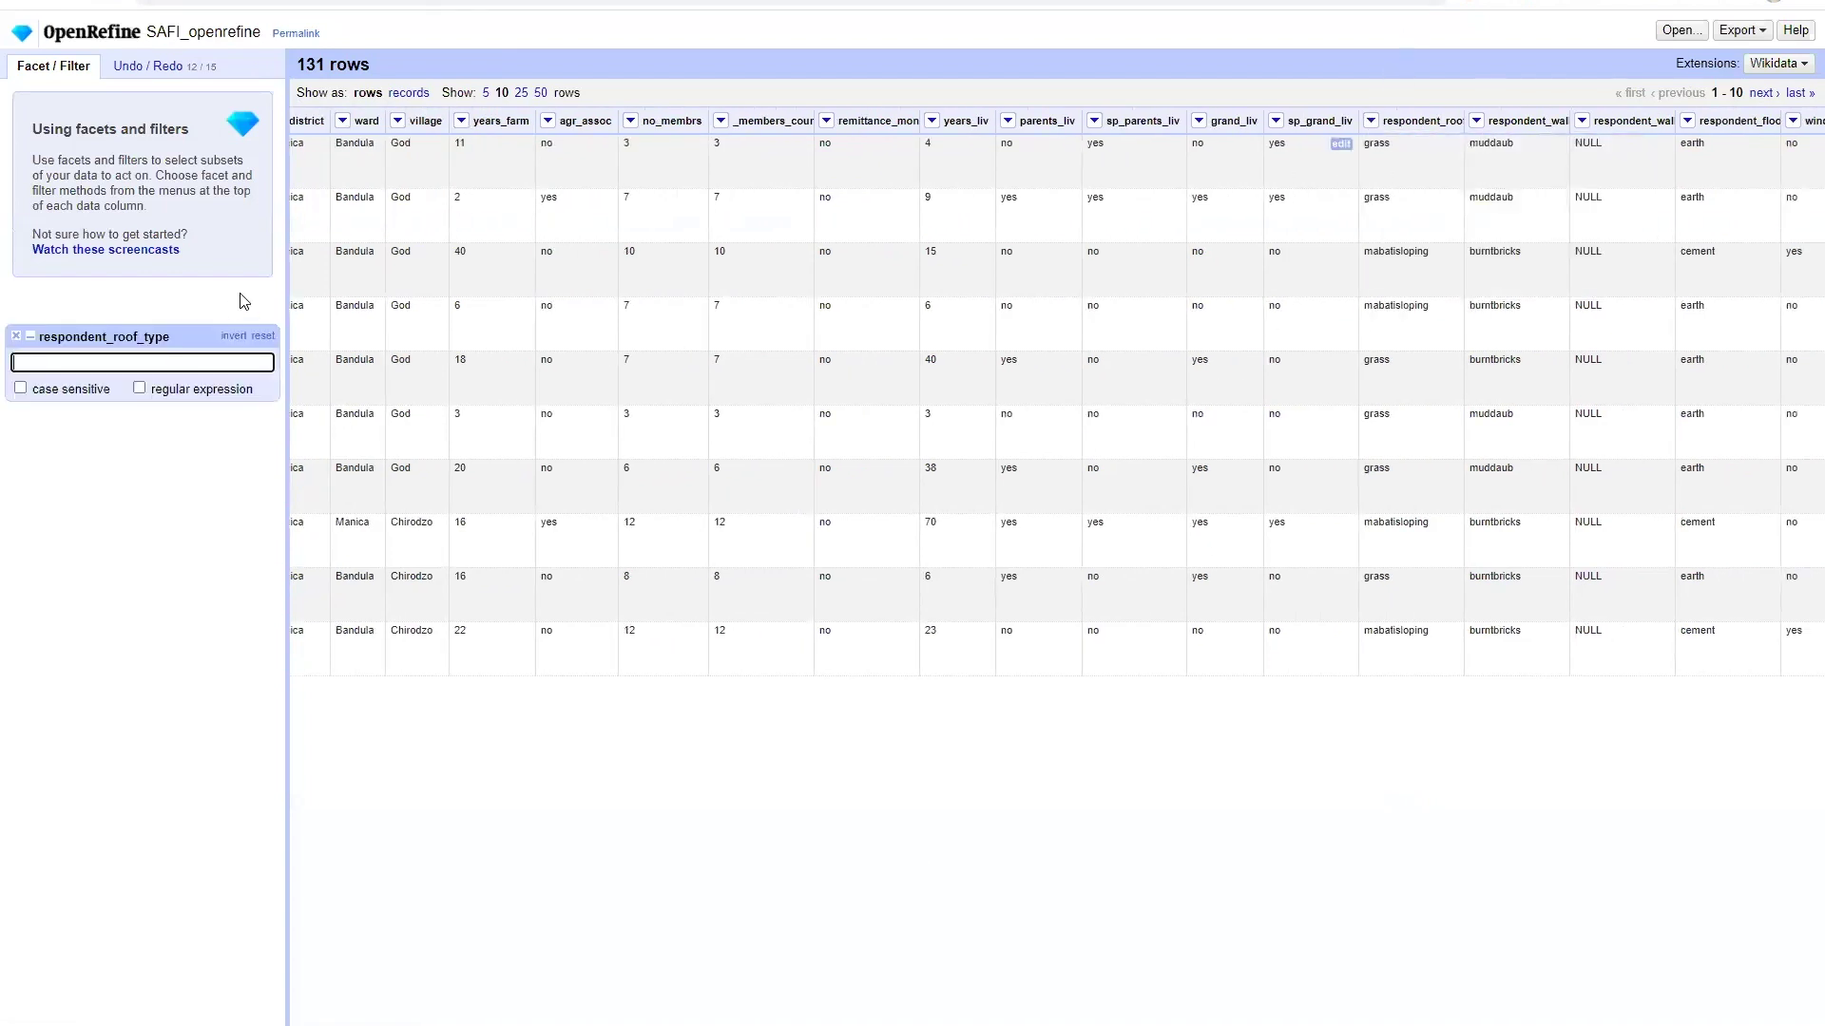
pyautogui.write('mabat')
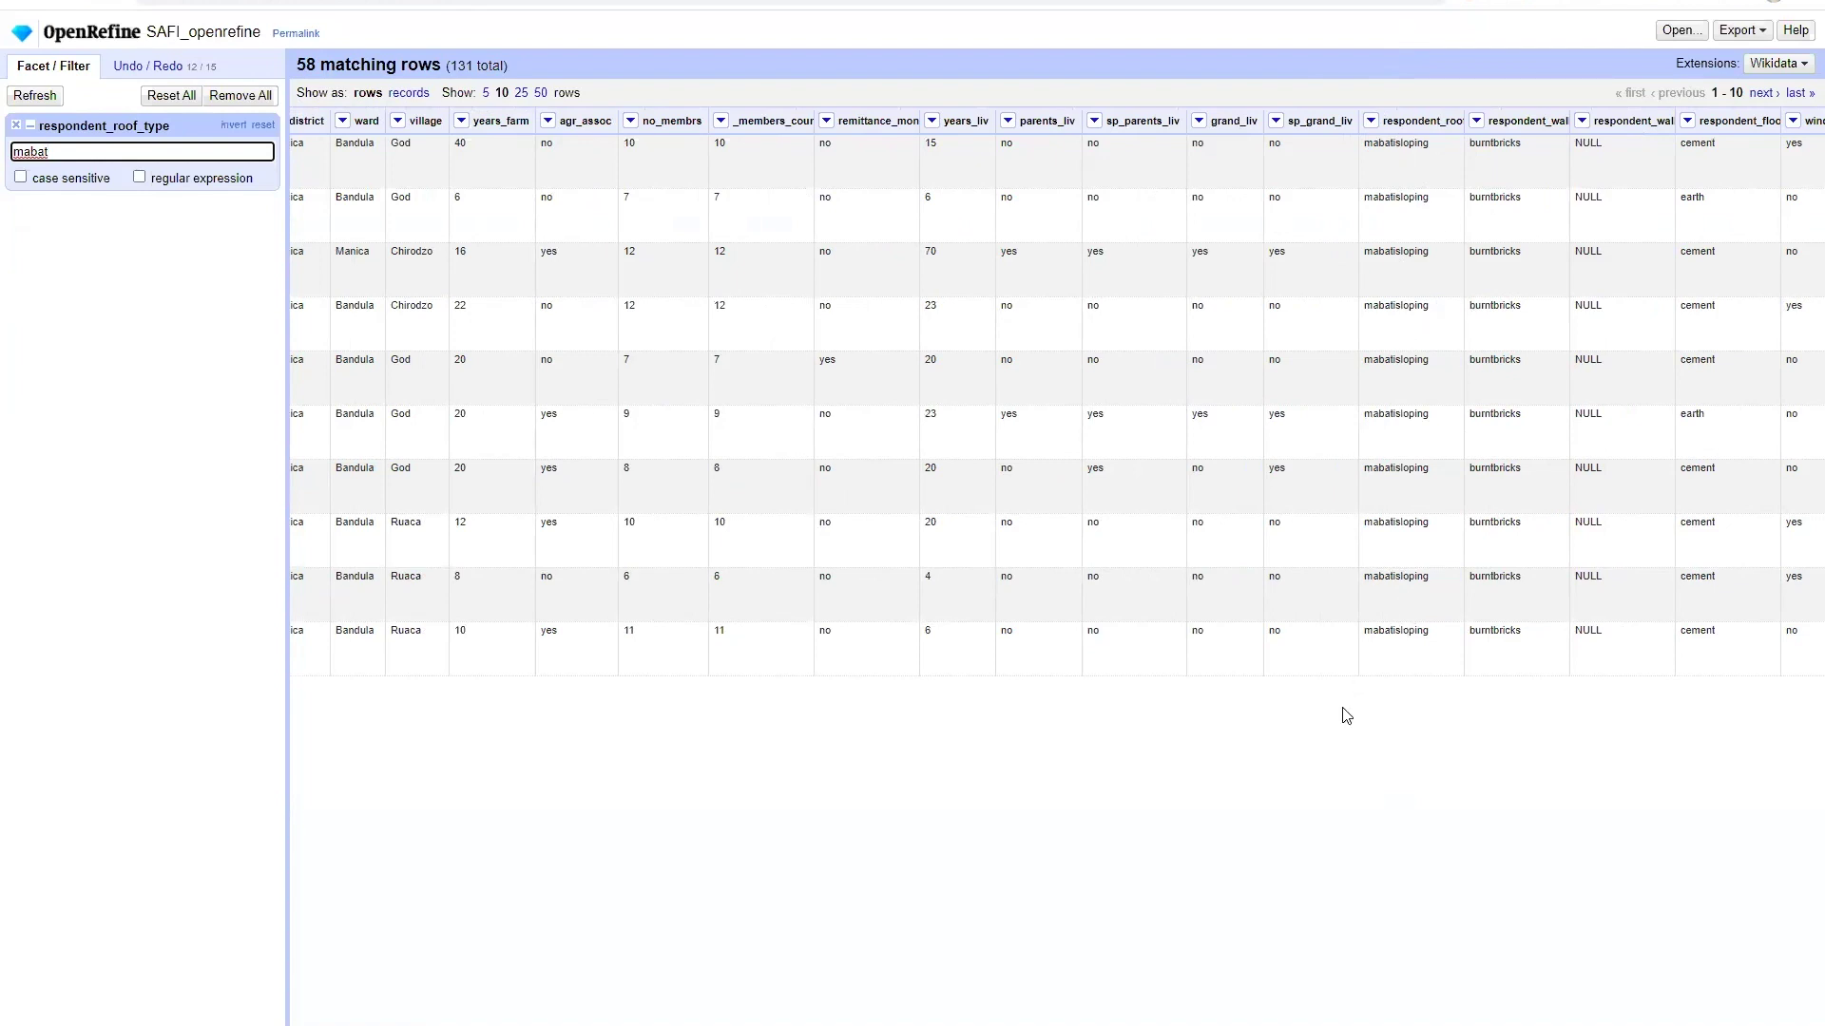
pyautogui.hotkey('ctrl', '+')
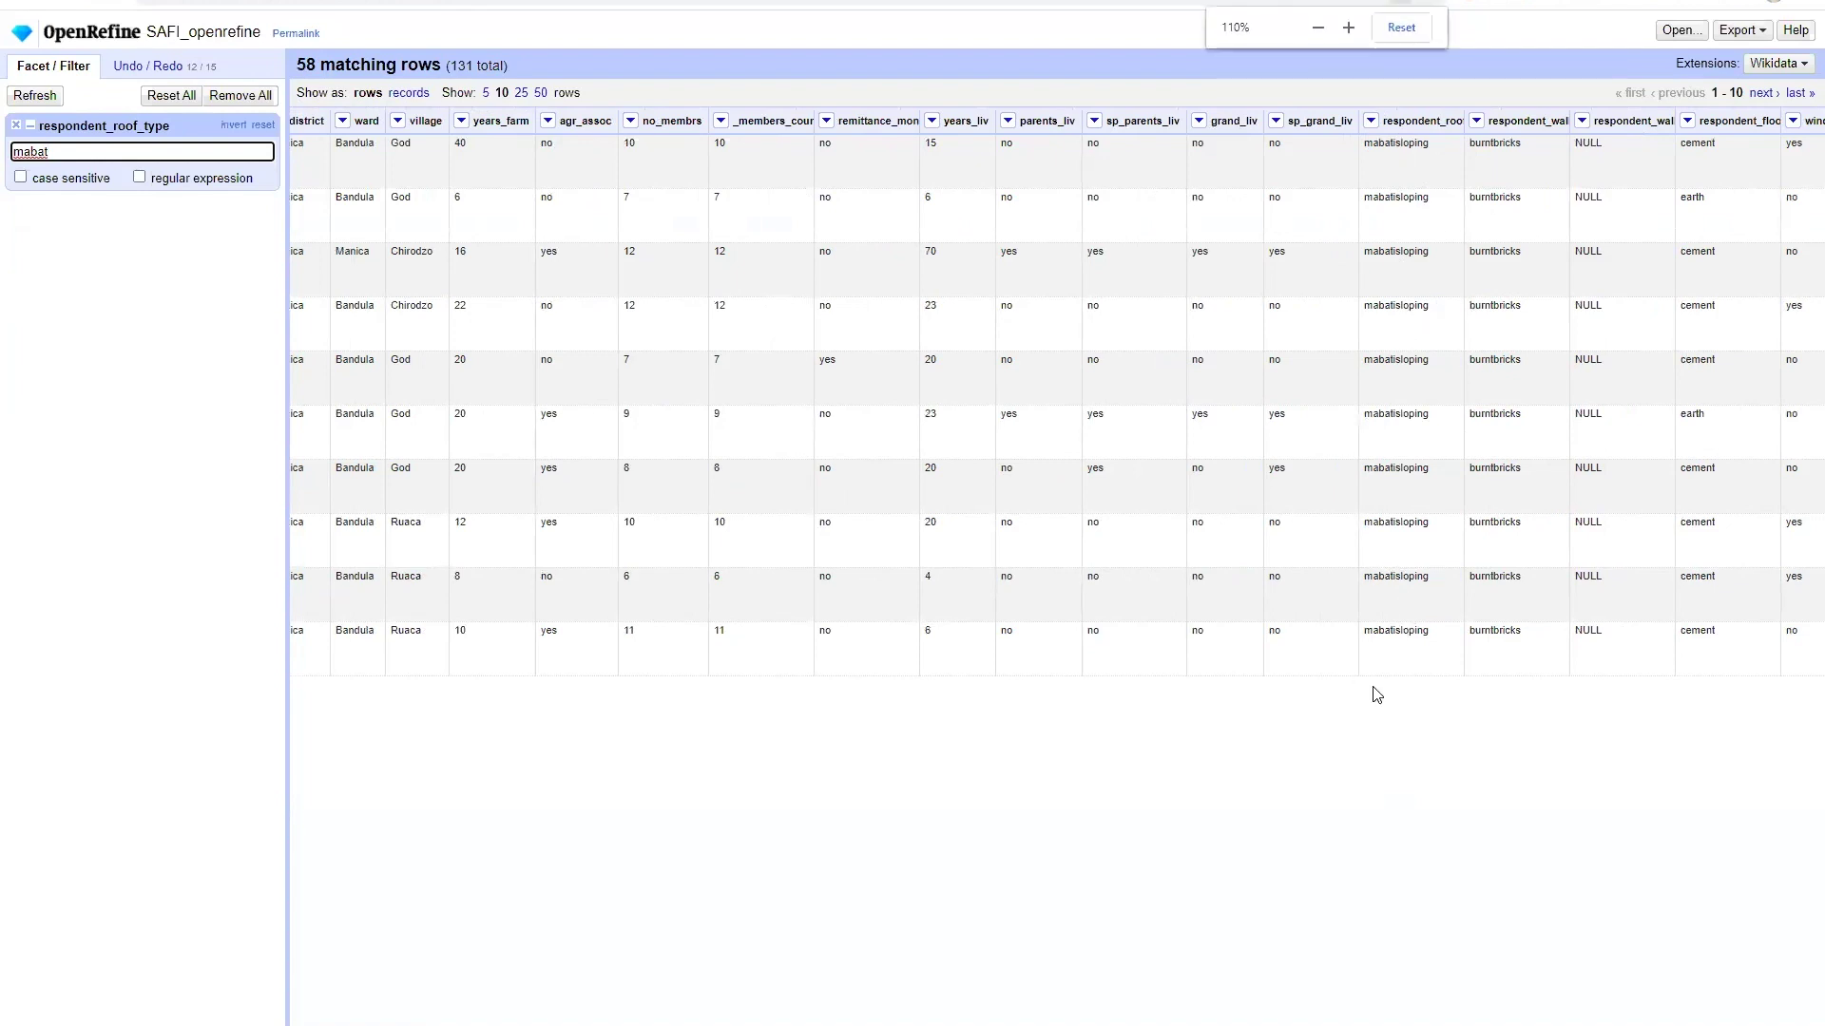
pyautogui.hotkey('ctrl', '+')
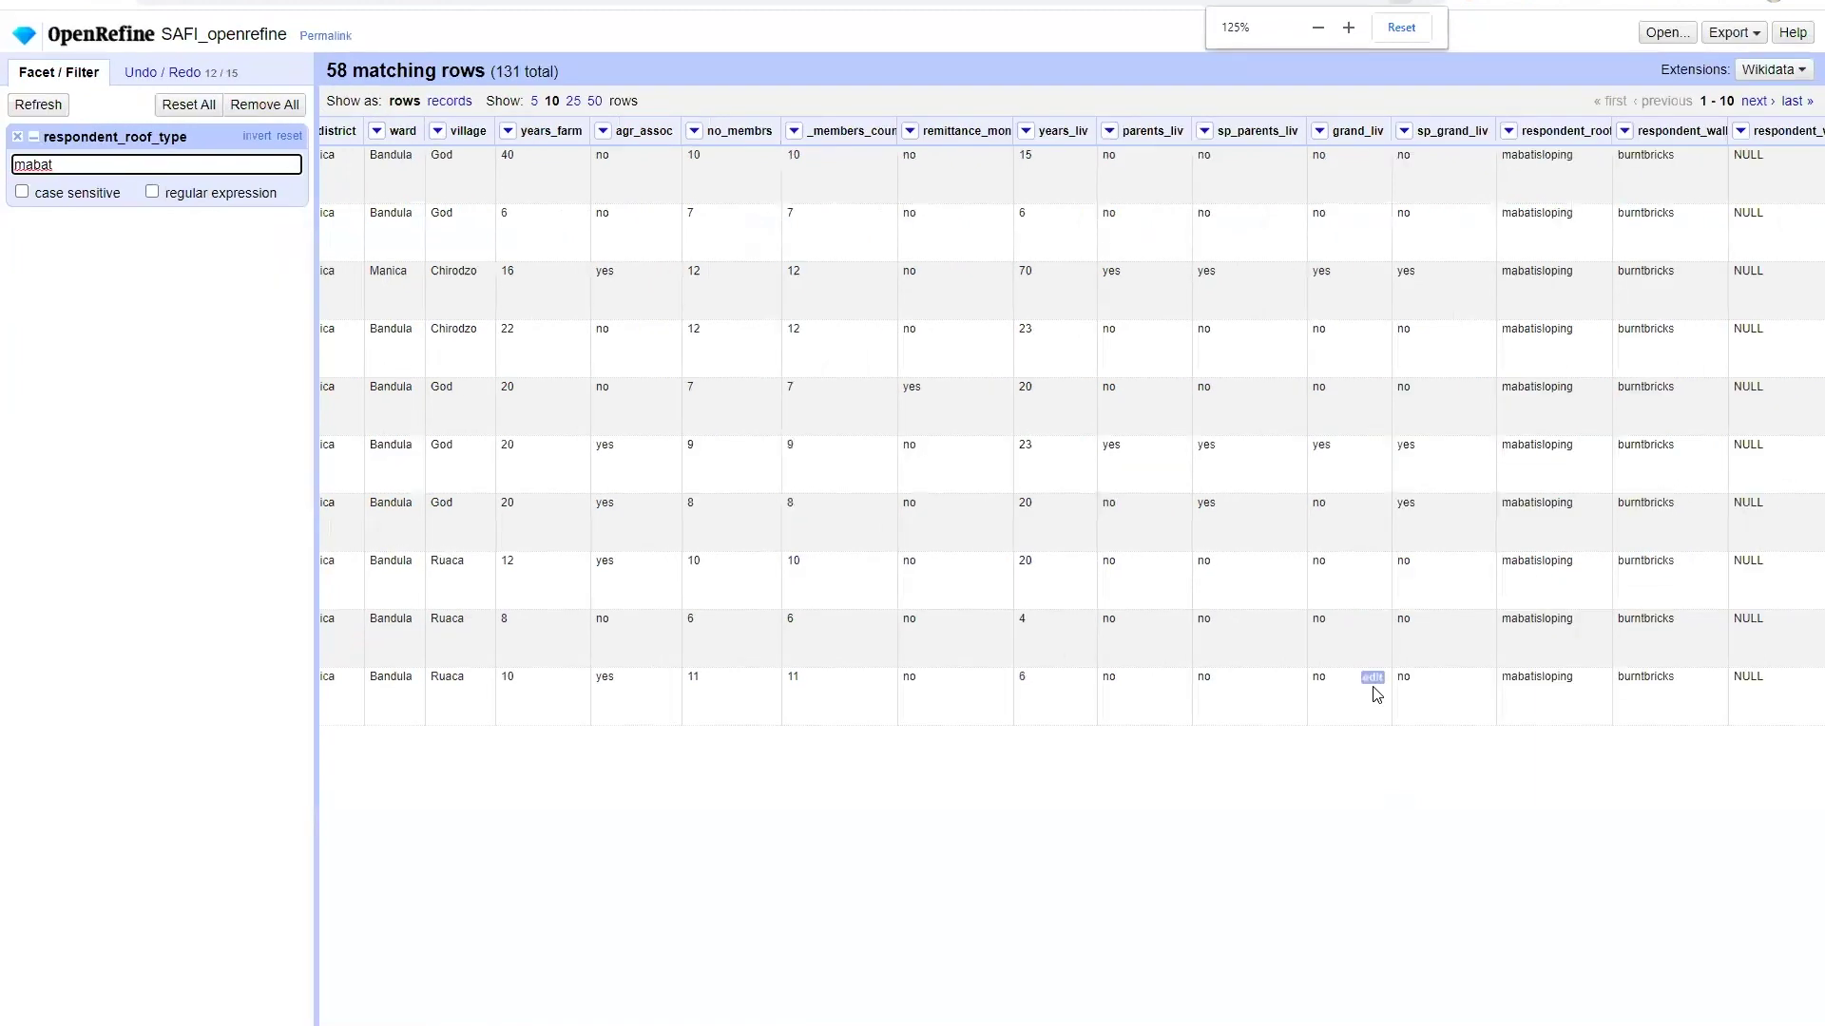
pyautogui.hotkey('ctrl', '+')
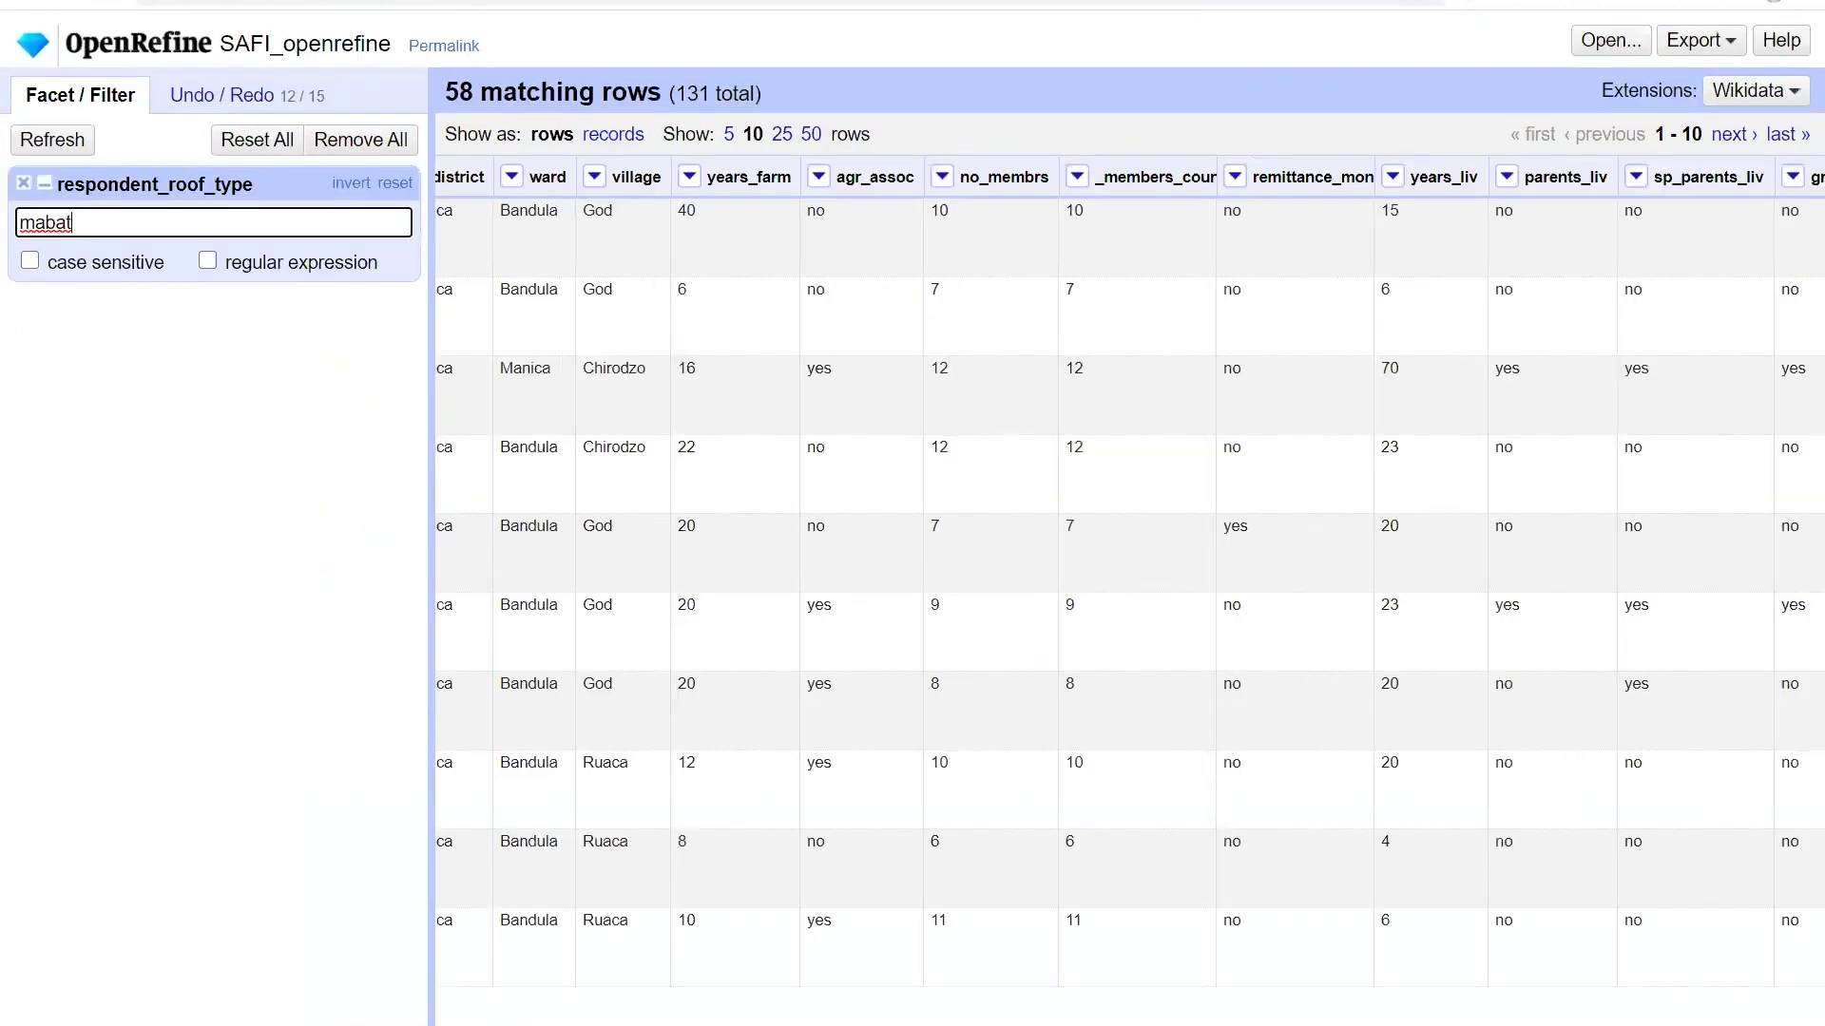
pyautogui.hscroll(10, 1091, 538)
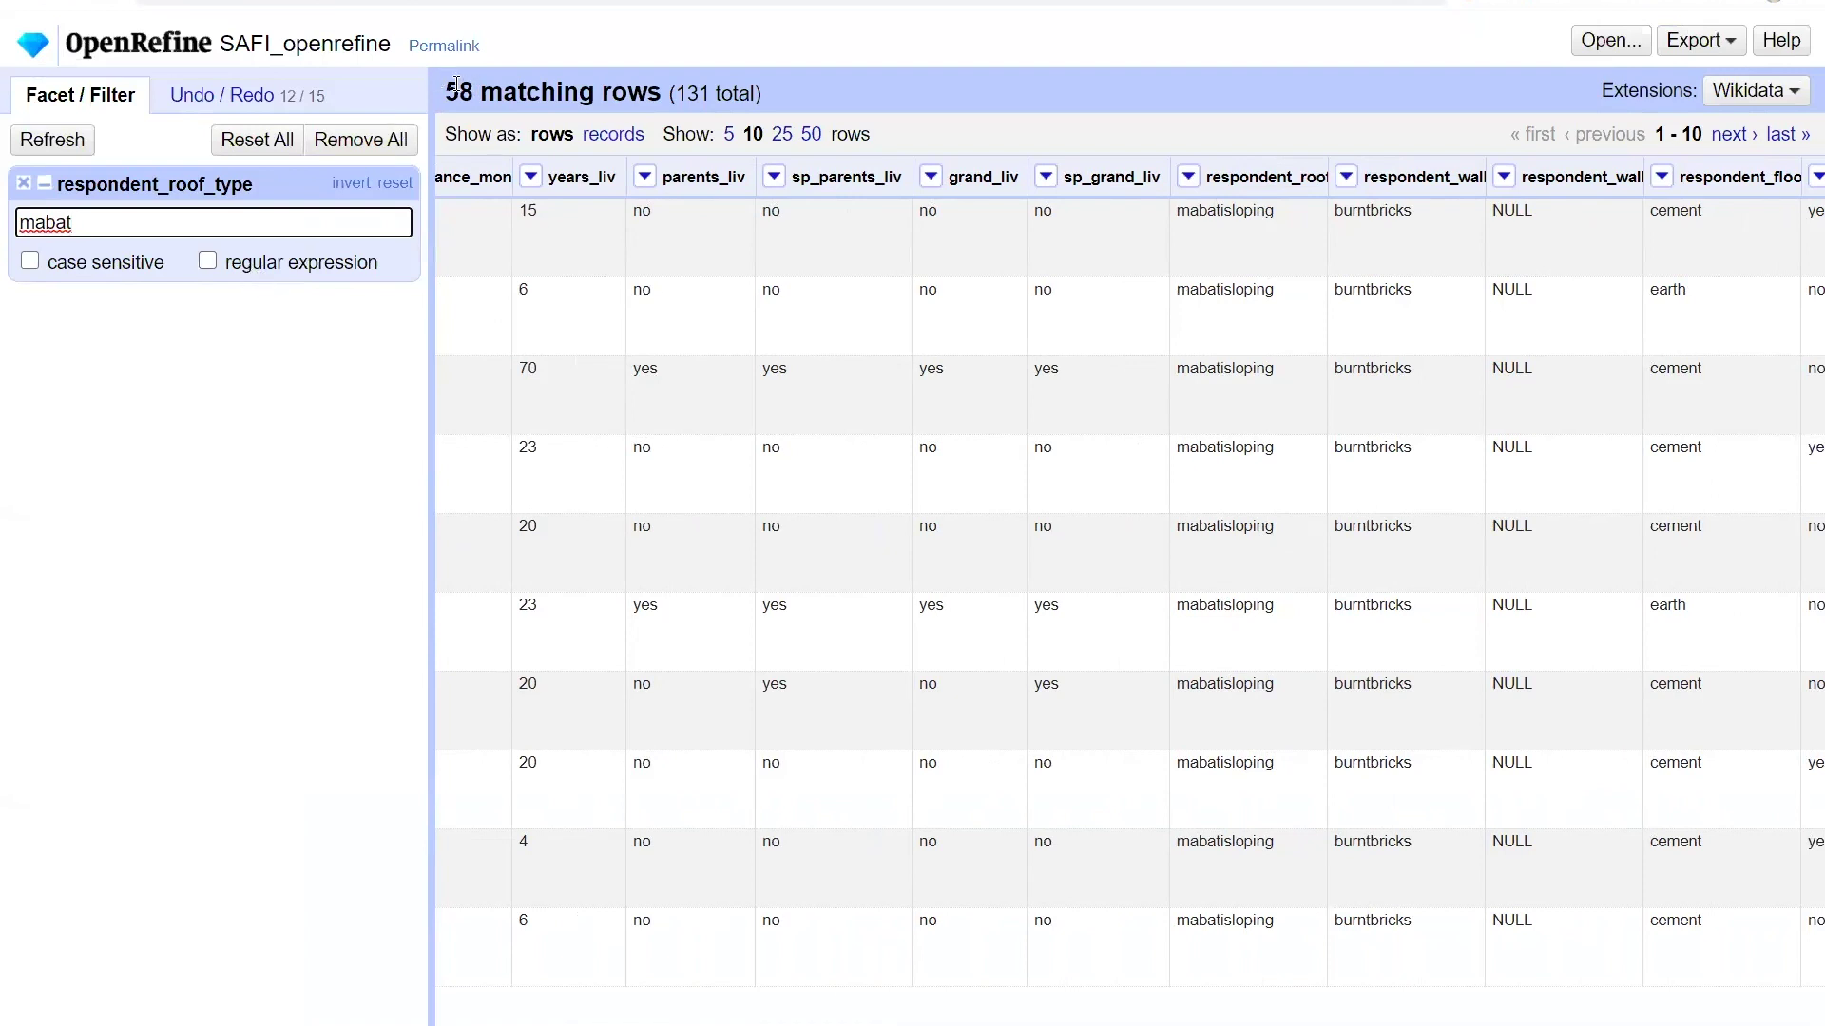
pyautogui.click(698, 98)
pyautogui.doubleClick(698, 98)
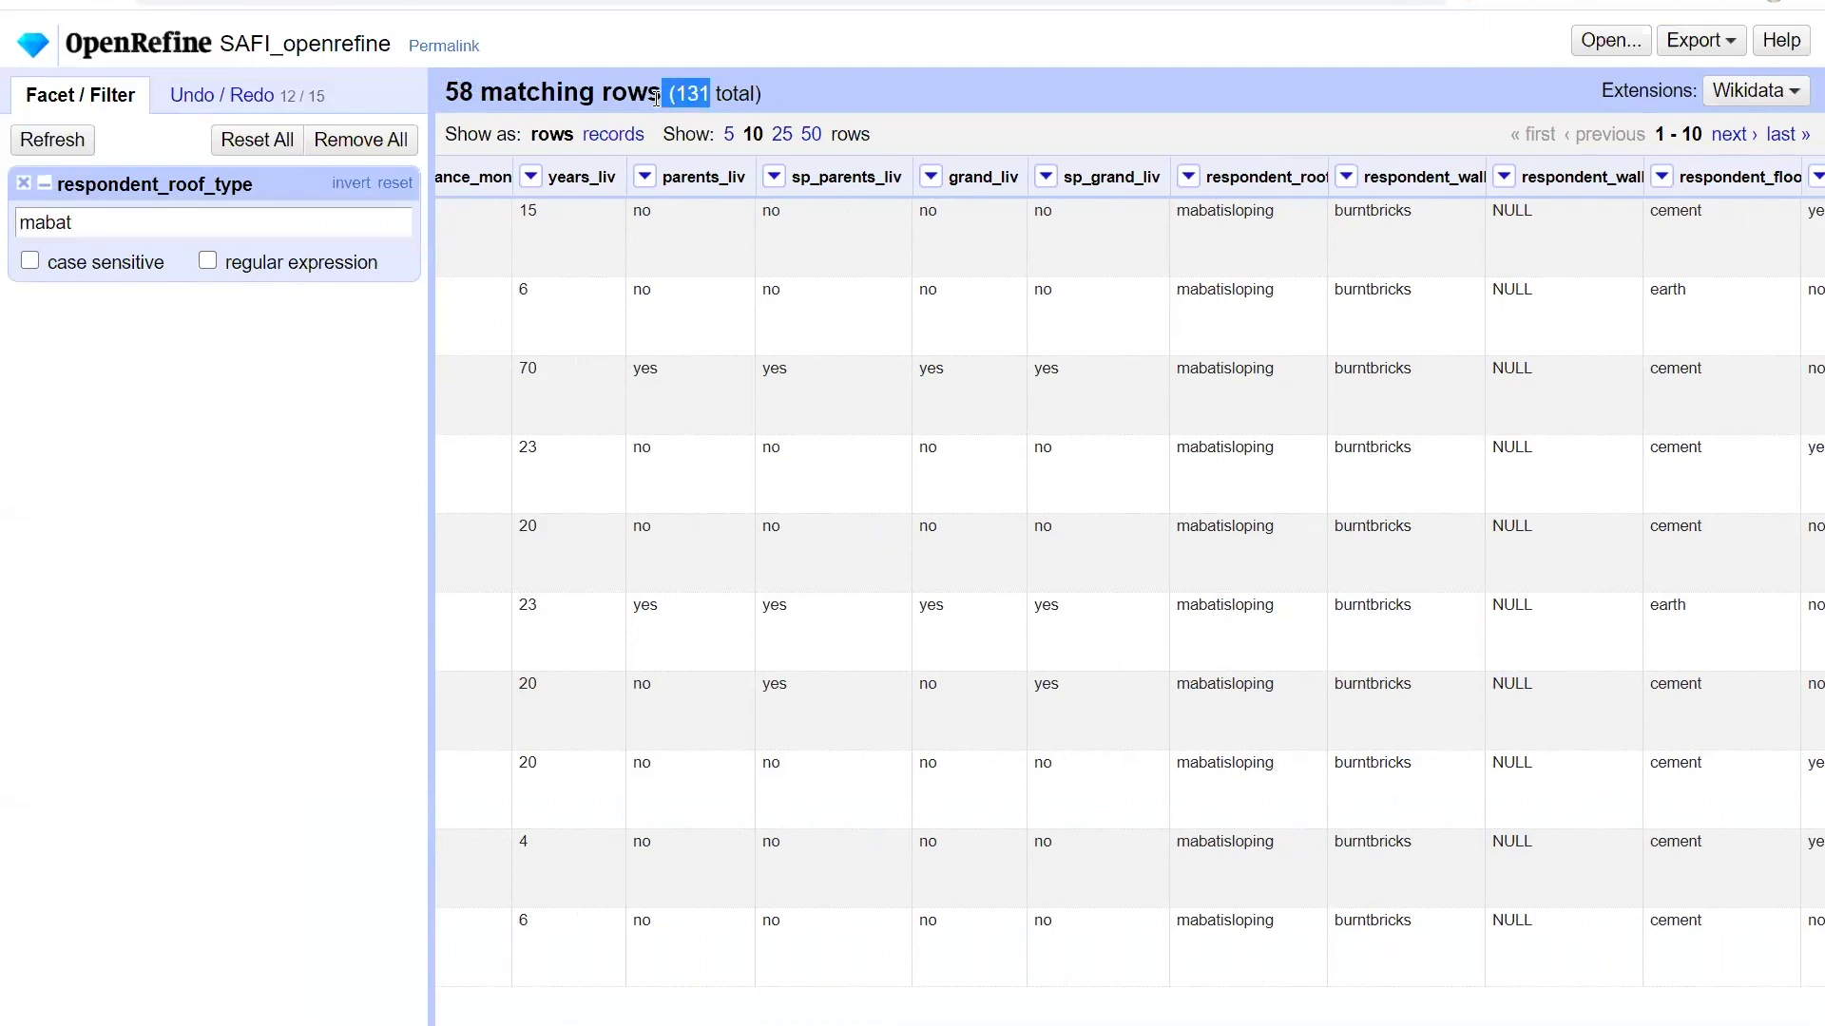
pyautogui.click(747, 98)
pyautogui.click(133, 224)
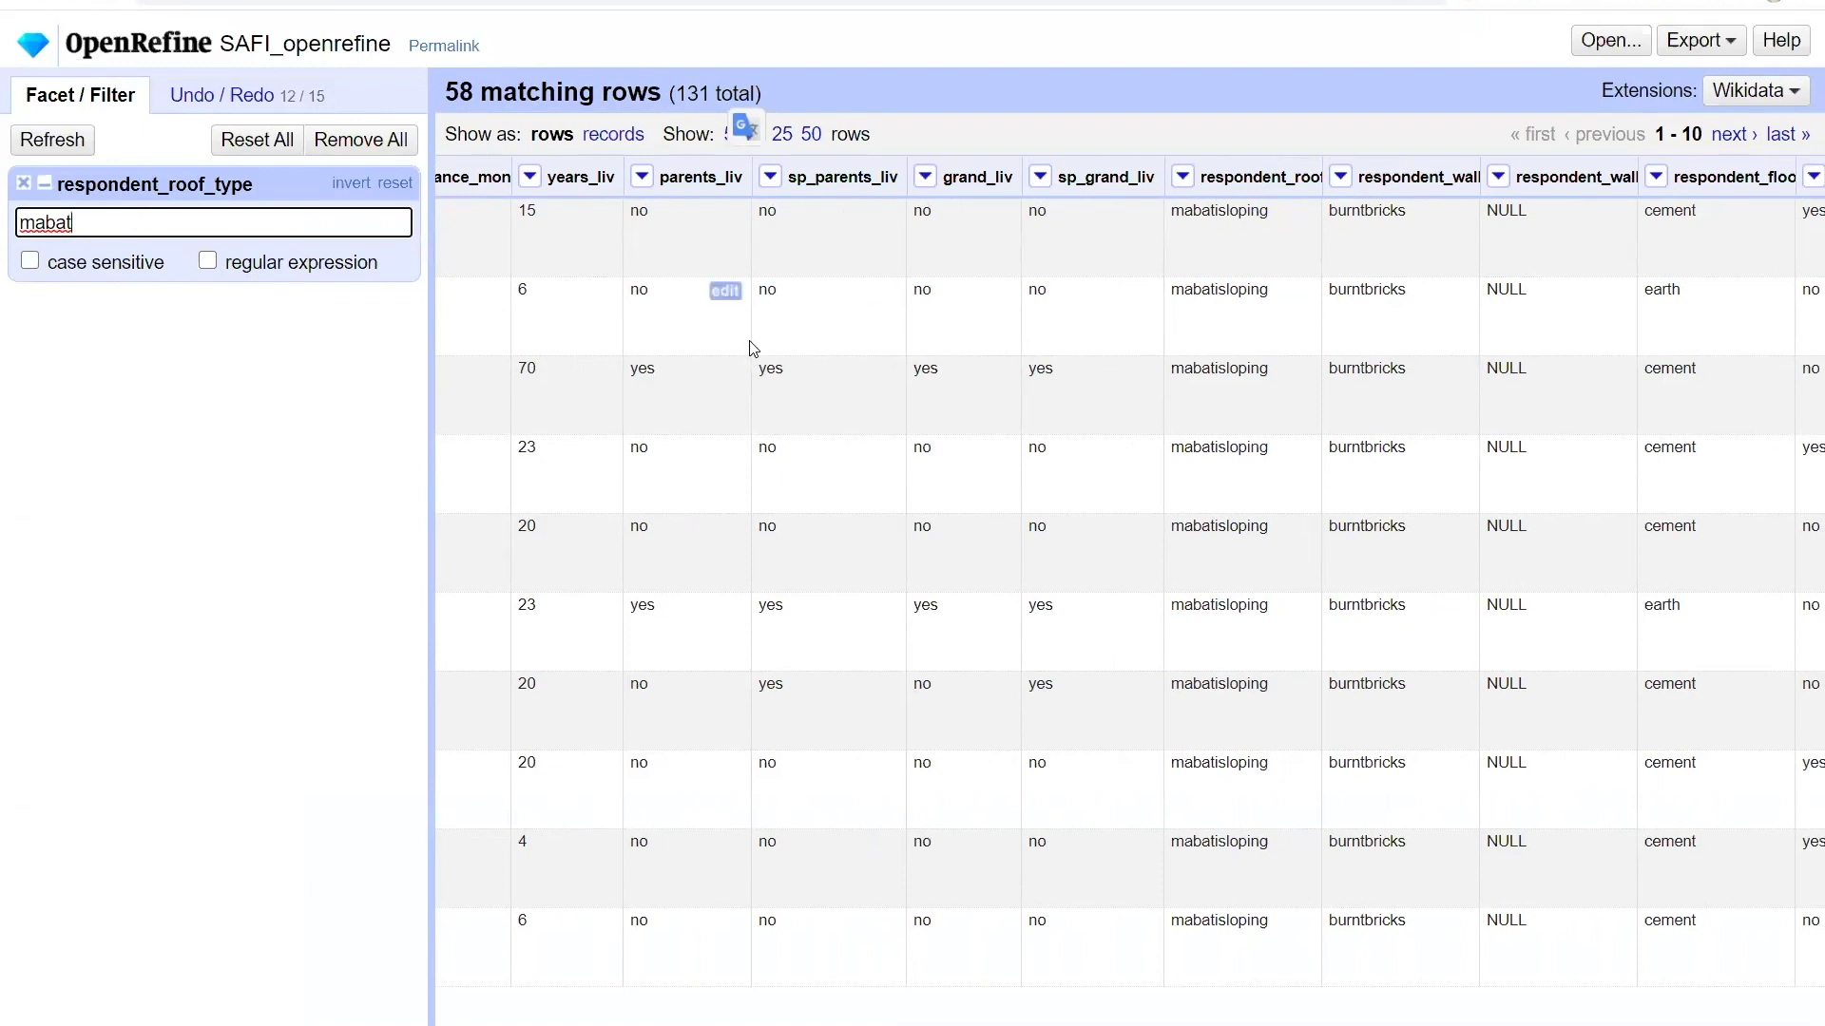
# - Replace the text filter with a text facet on respondent_roof_type that includes both mabatipitched and mabatisloping
pyautogui.click(1182, 177)
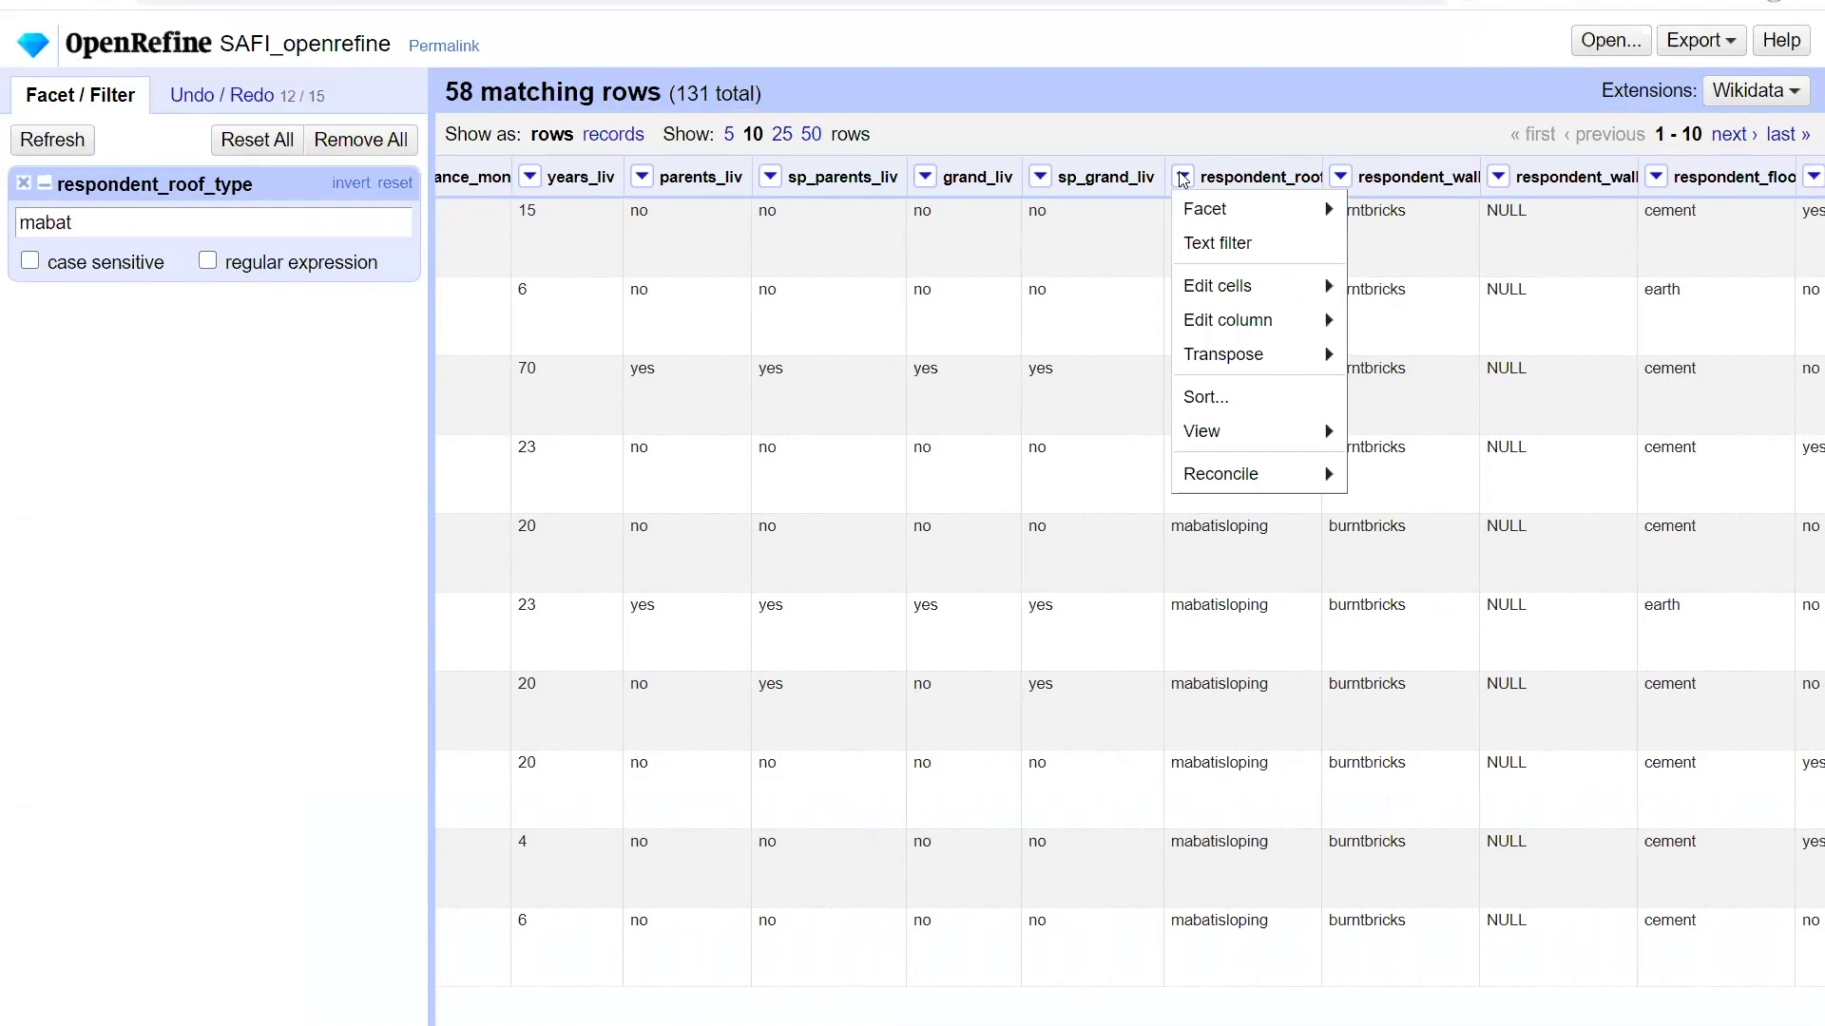
pyautogui.click(24, 187)
pyautogui.click(24, 187)
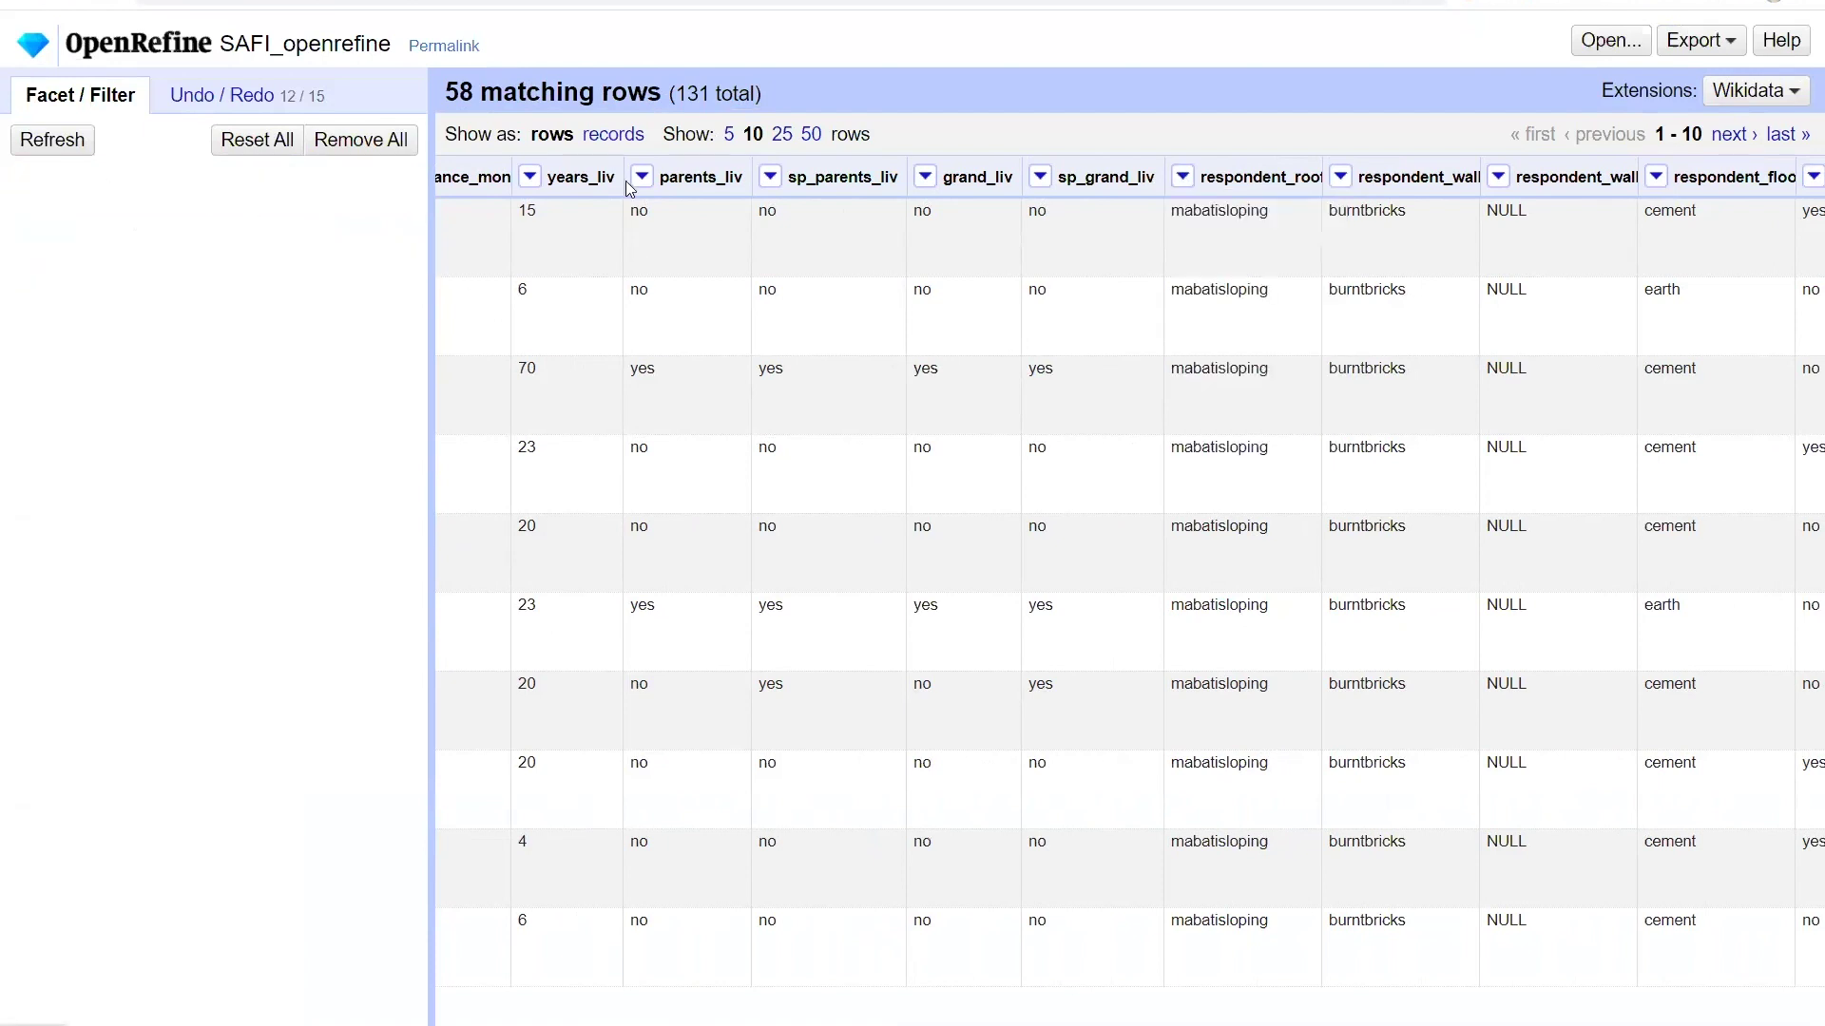
pyautogui.click(1184, 177)
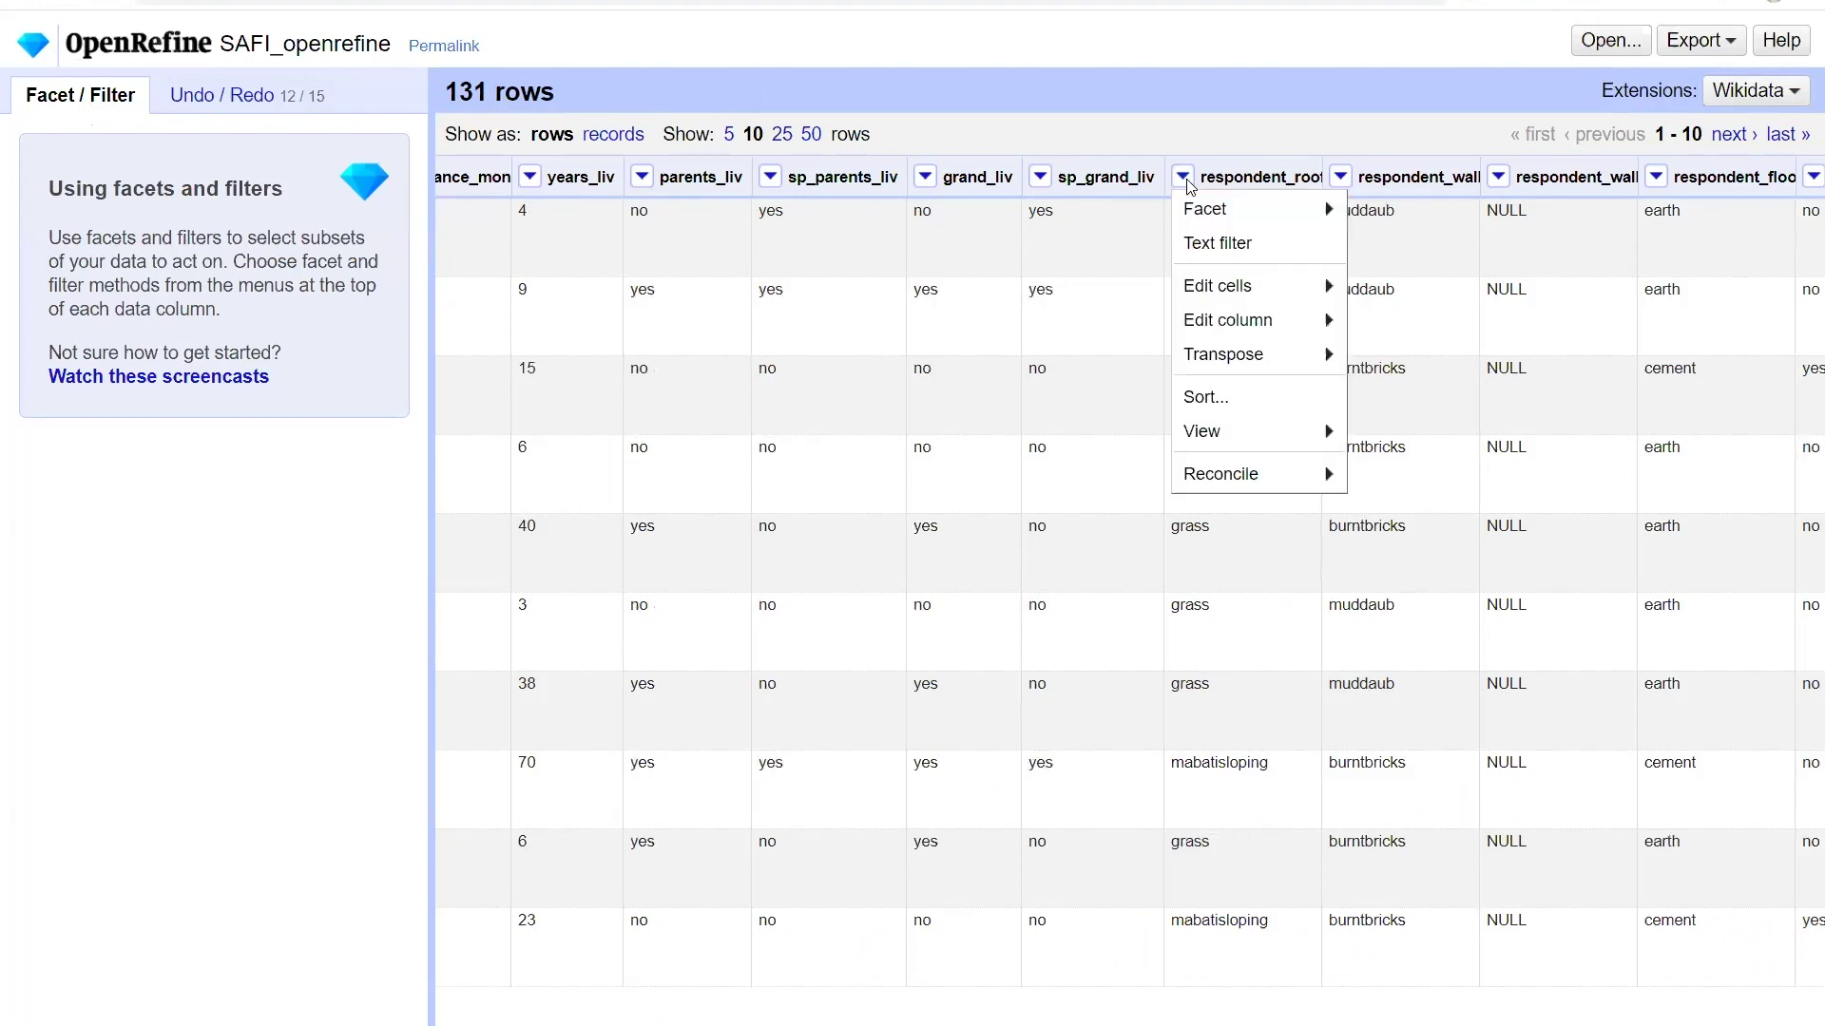
pyautogui.moveTo(1205, 218)
pyautogui.click(1447, 219)
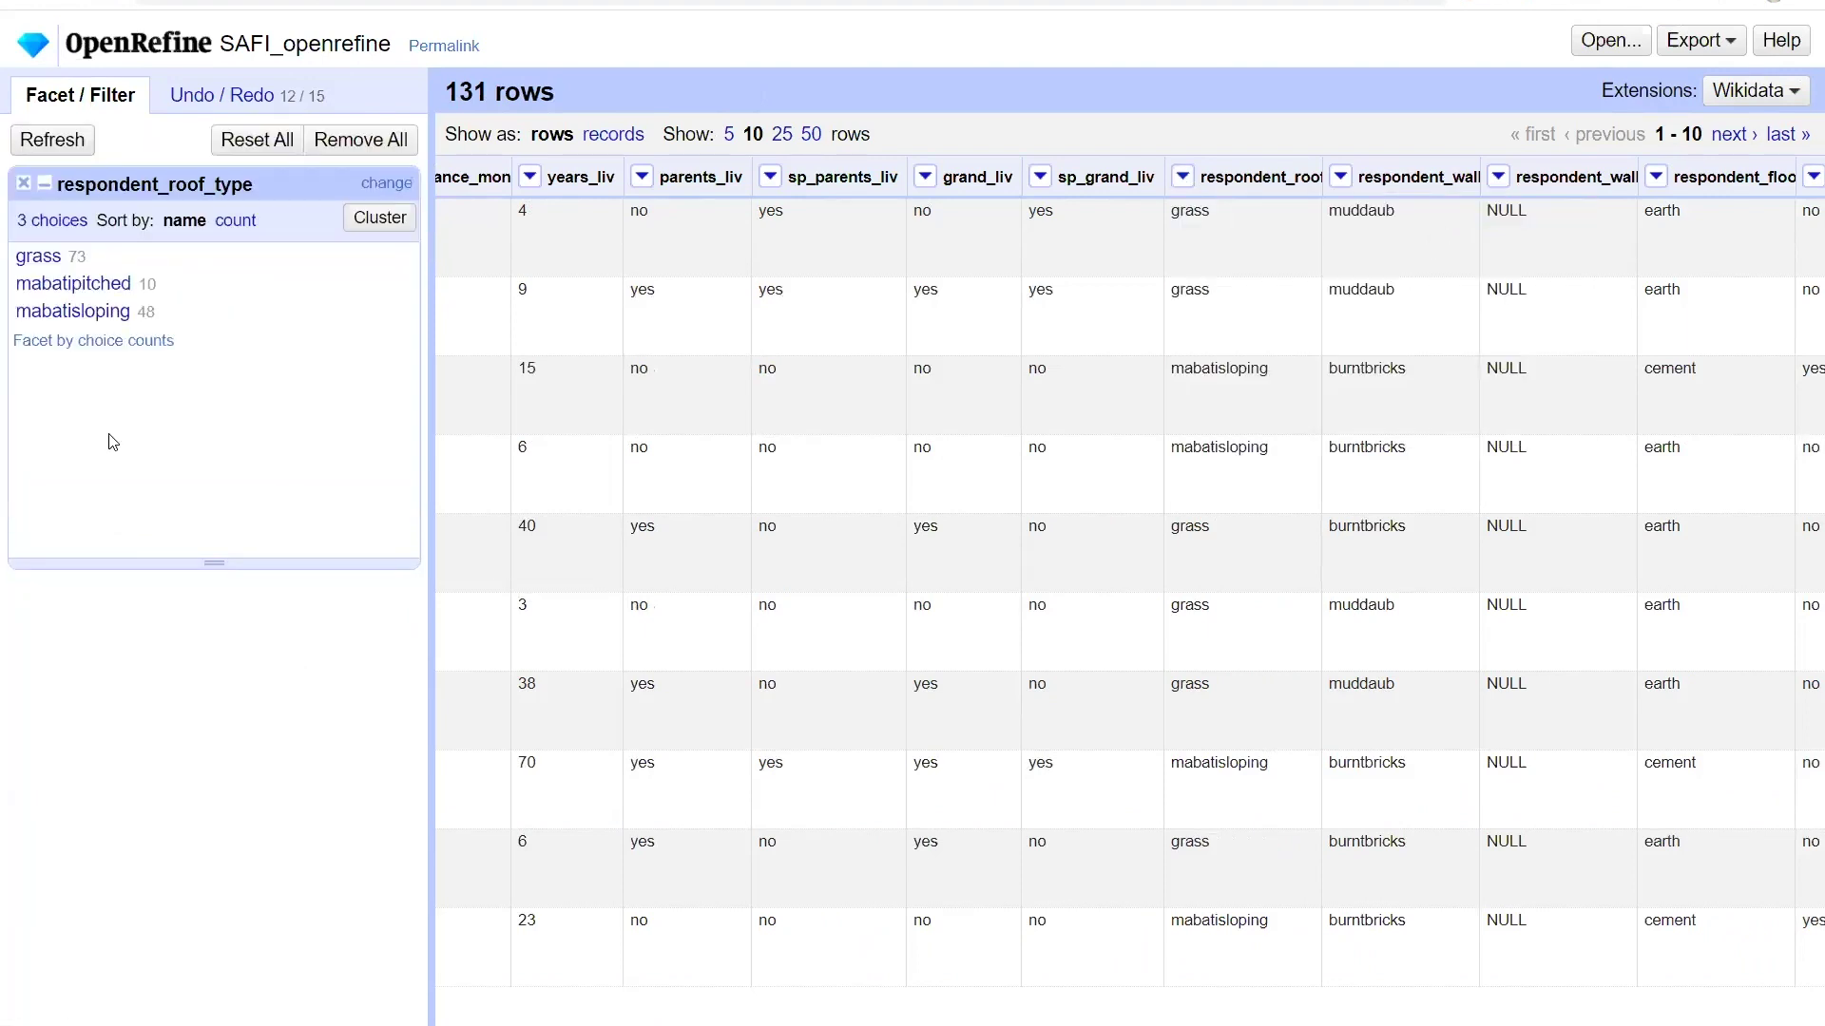
pyautogui.click(73, 290)
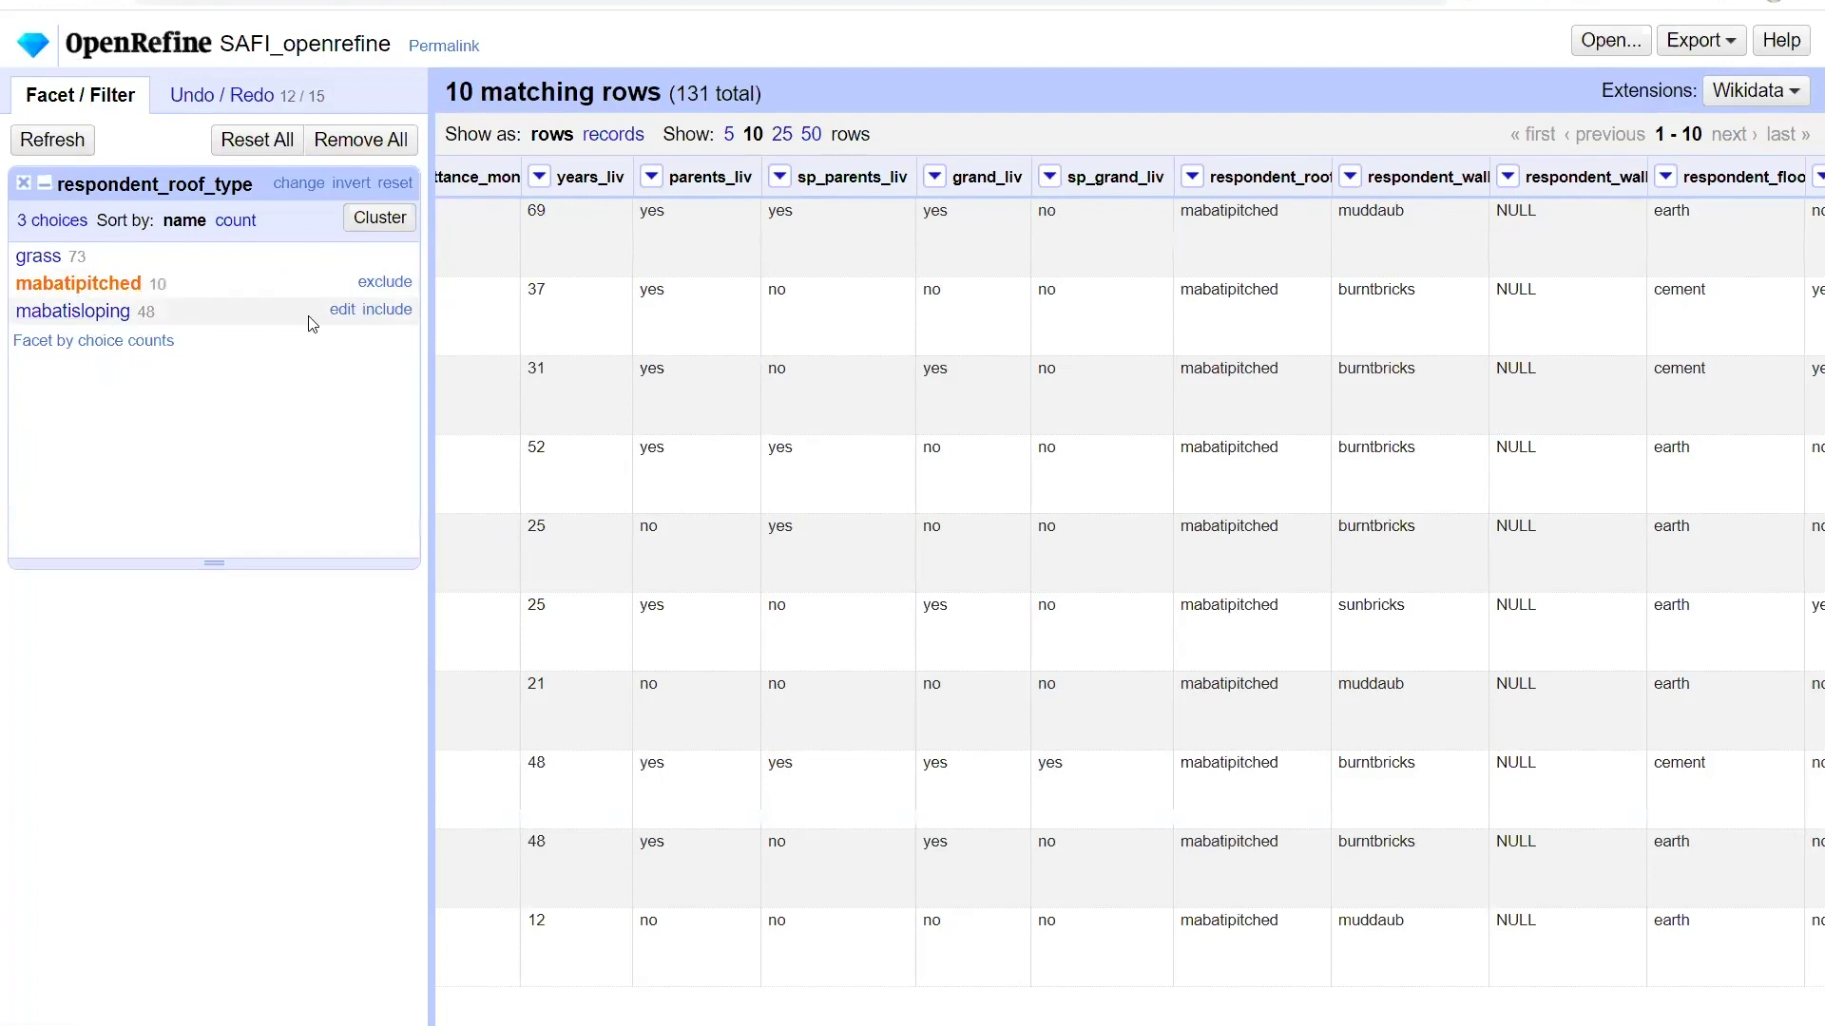
pyautogui.click(389, 310)
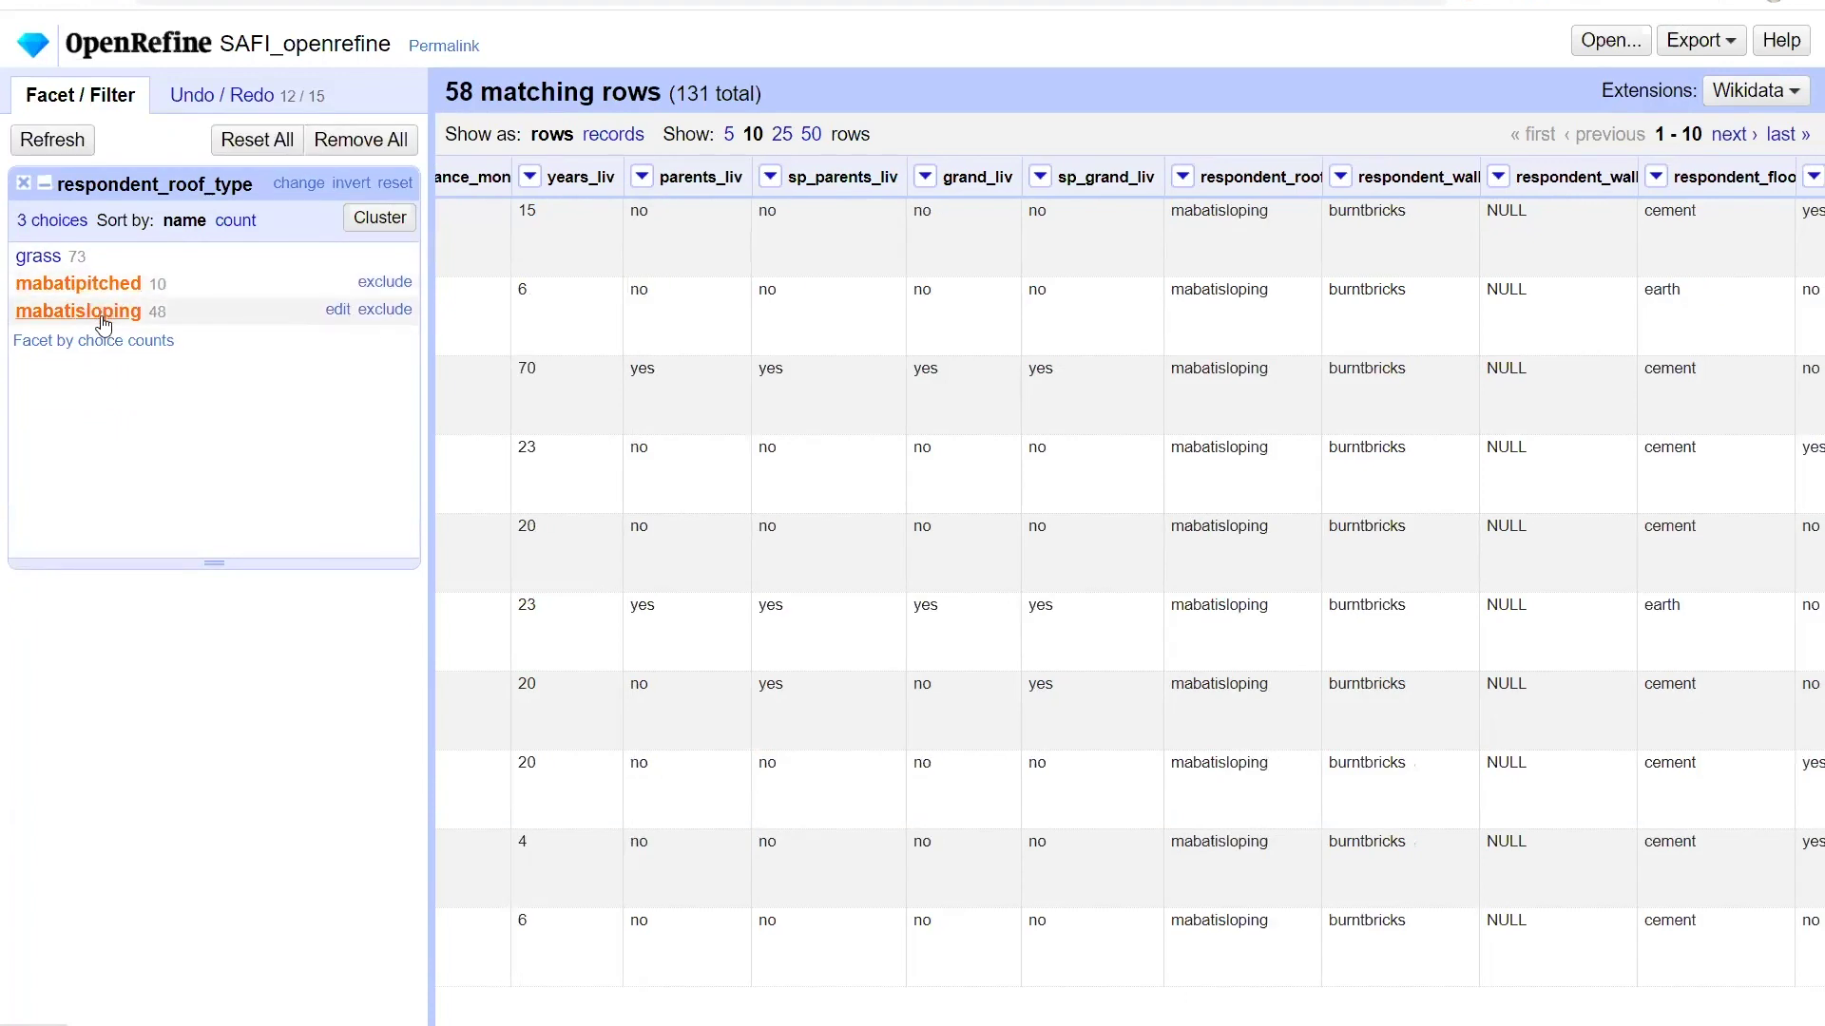
# - Add a text facet on the respondent_wall_type column, and clear the selected roof types
pyautogui.click(1338, 177)
pyautogui.moveTo(1383, 209)
pyautogui.click(1539, 209)
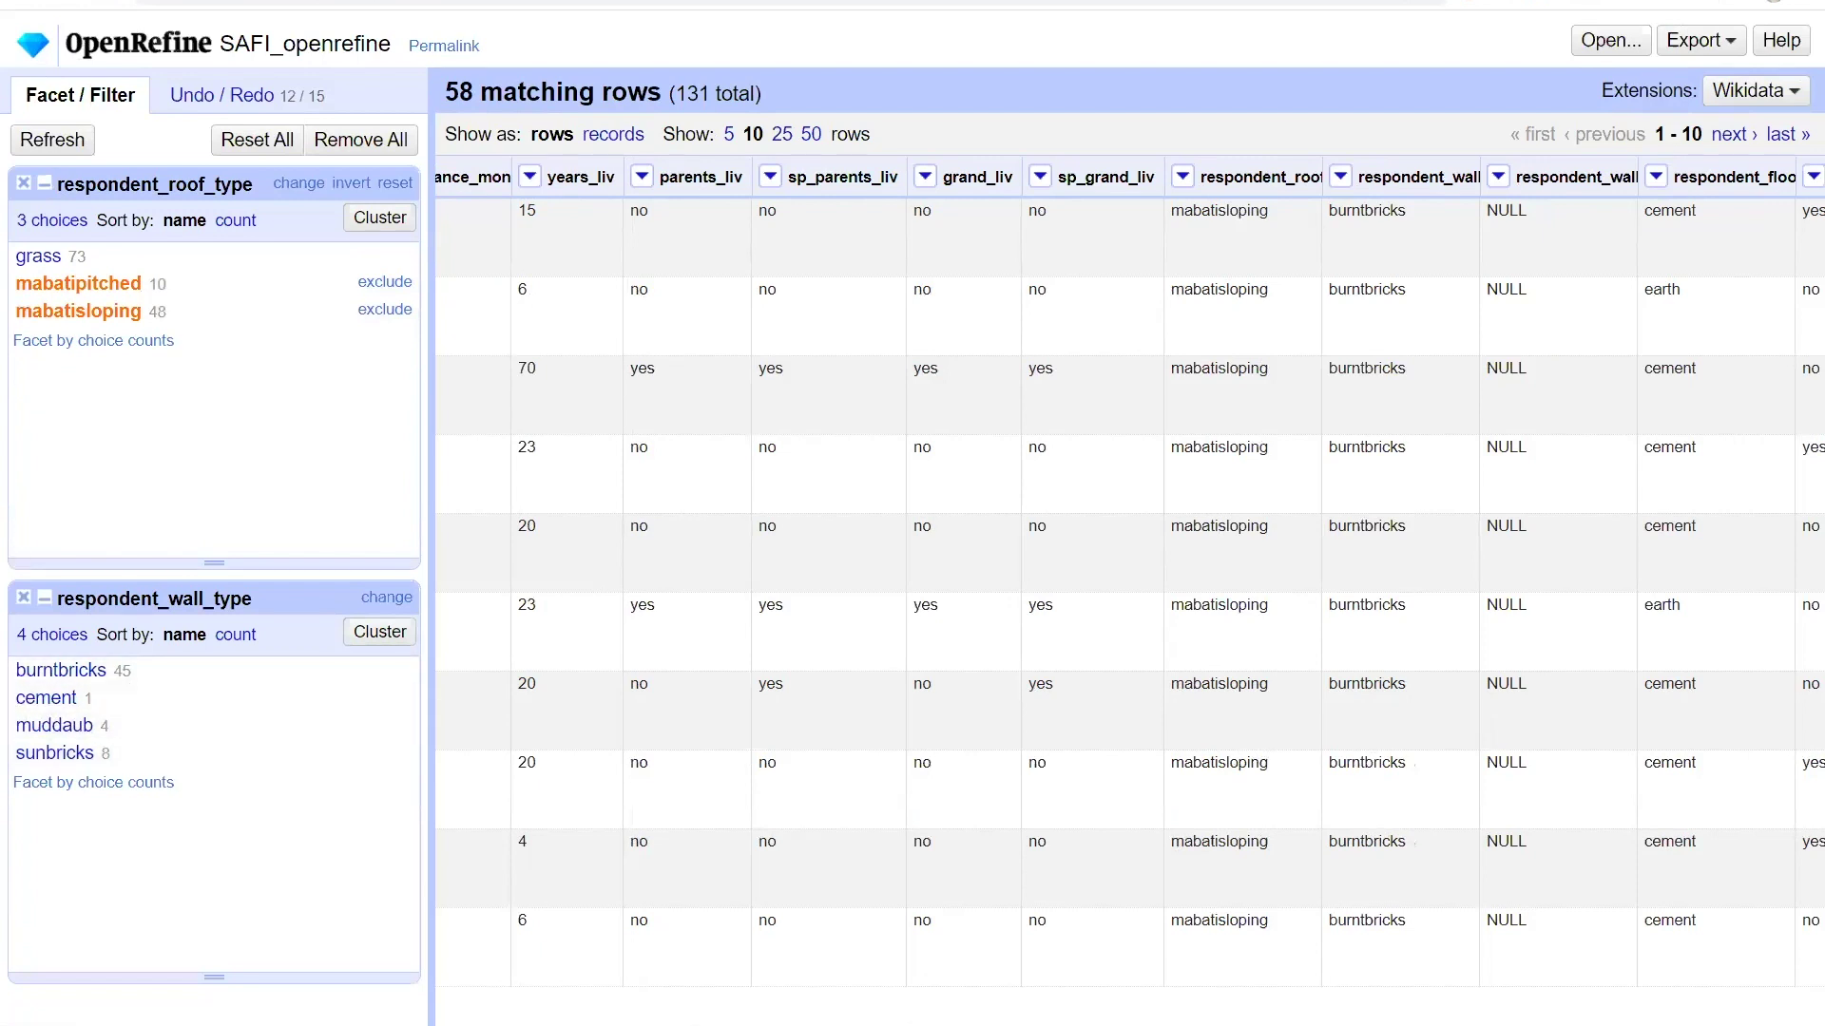
pyautogui.click(106, 285)
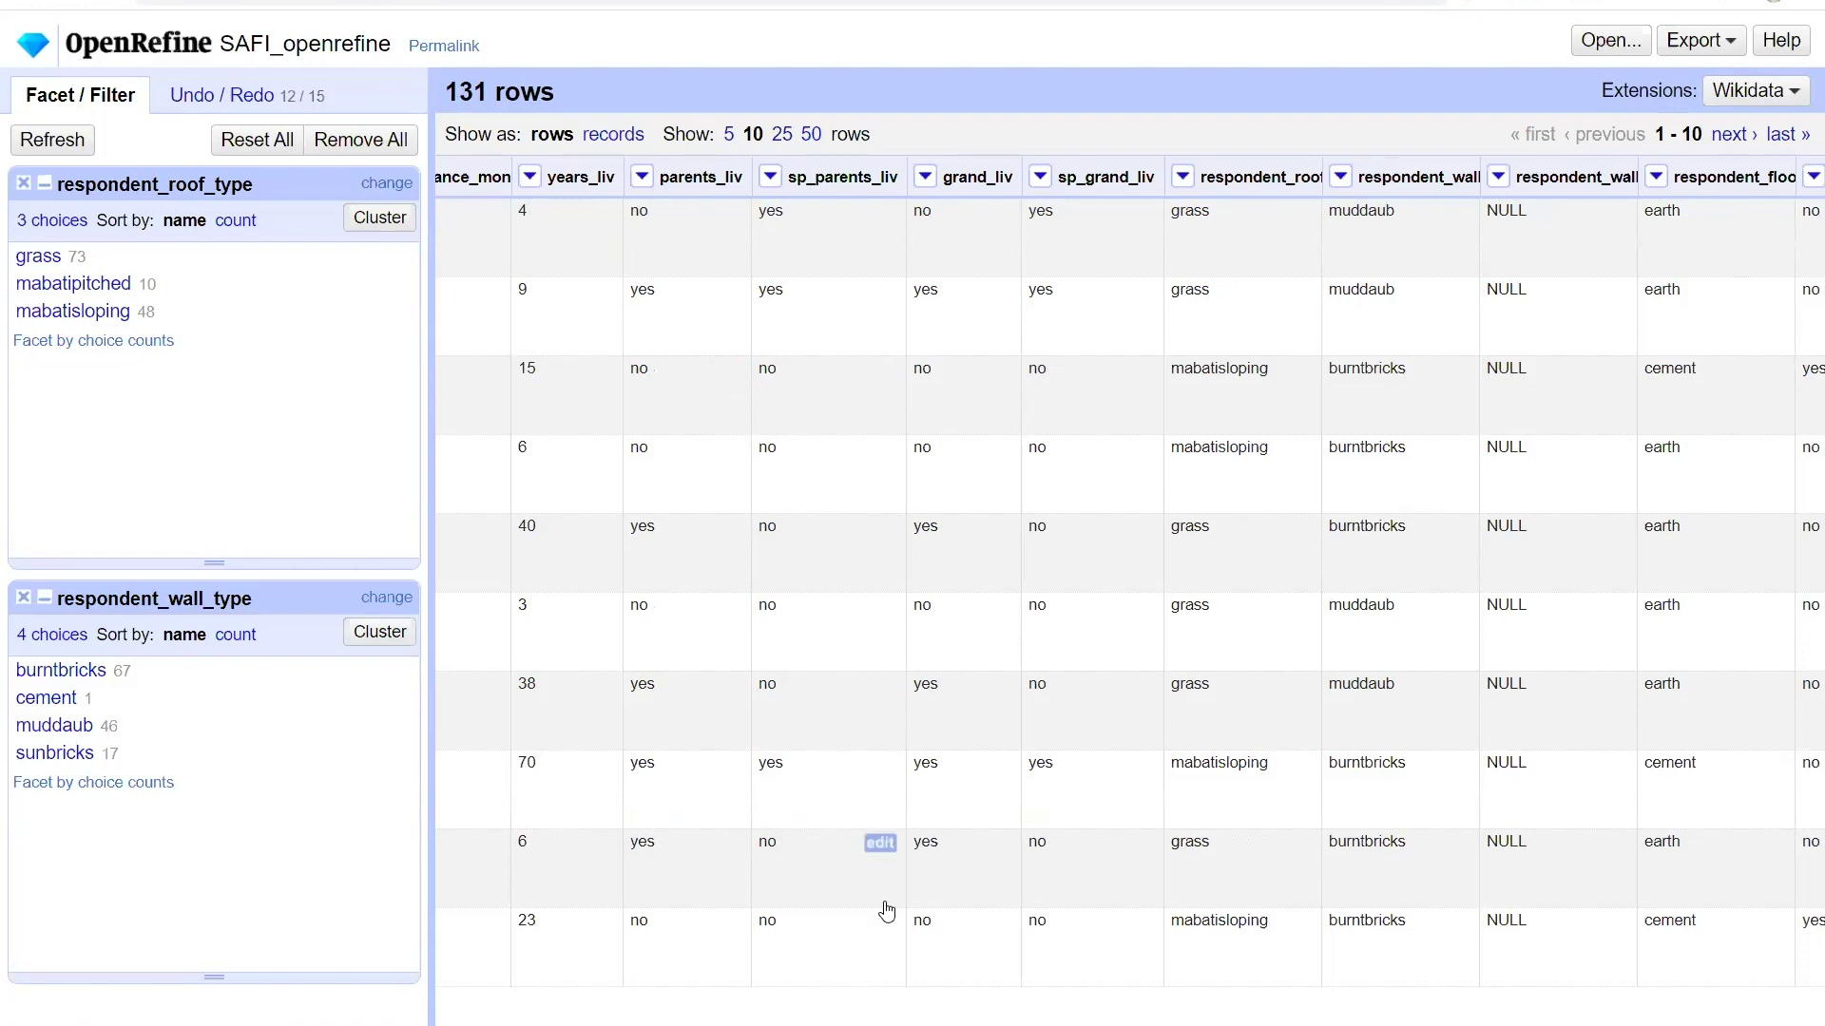
# - Sort the rows by the gps_Altitude column as numbers, smallest first
pyautogui.hscroll(15, 1151, 972)
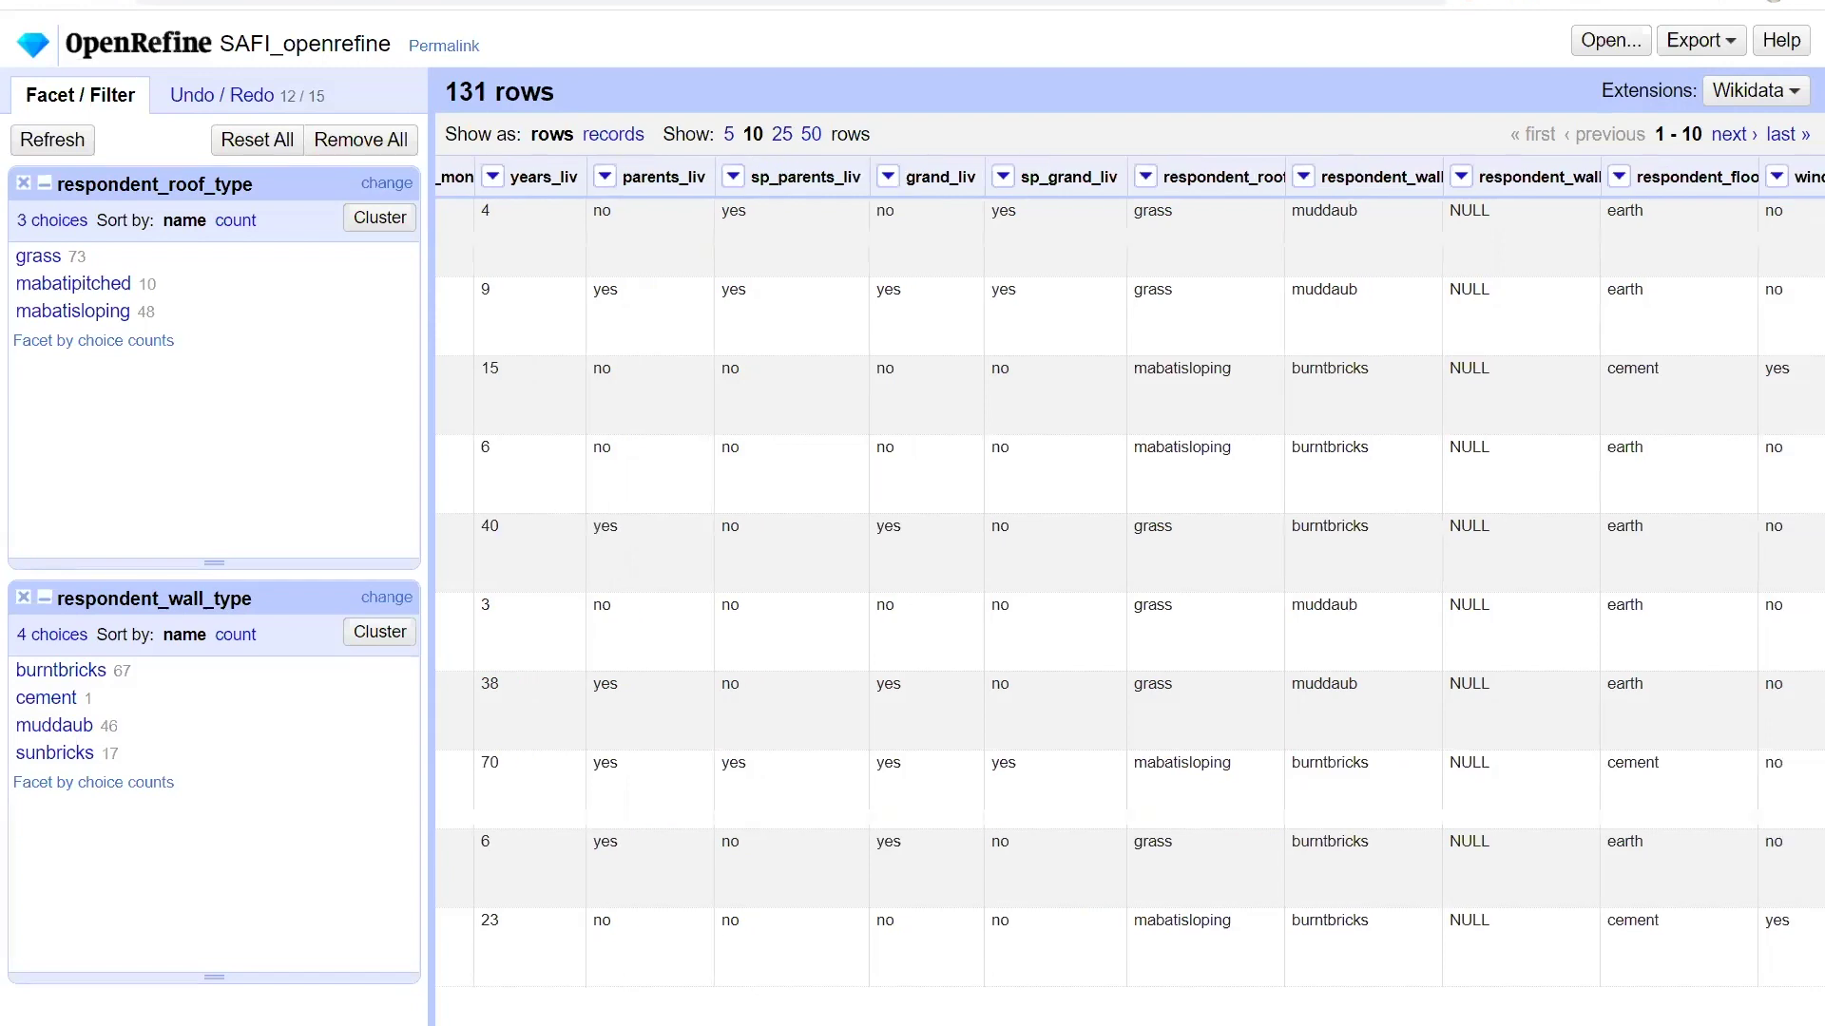
pyautogui.hscroll(15, 1710, 921)
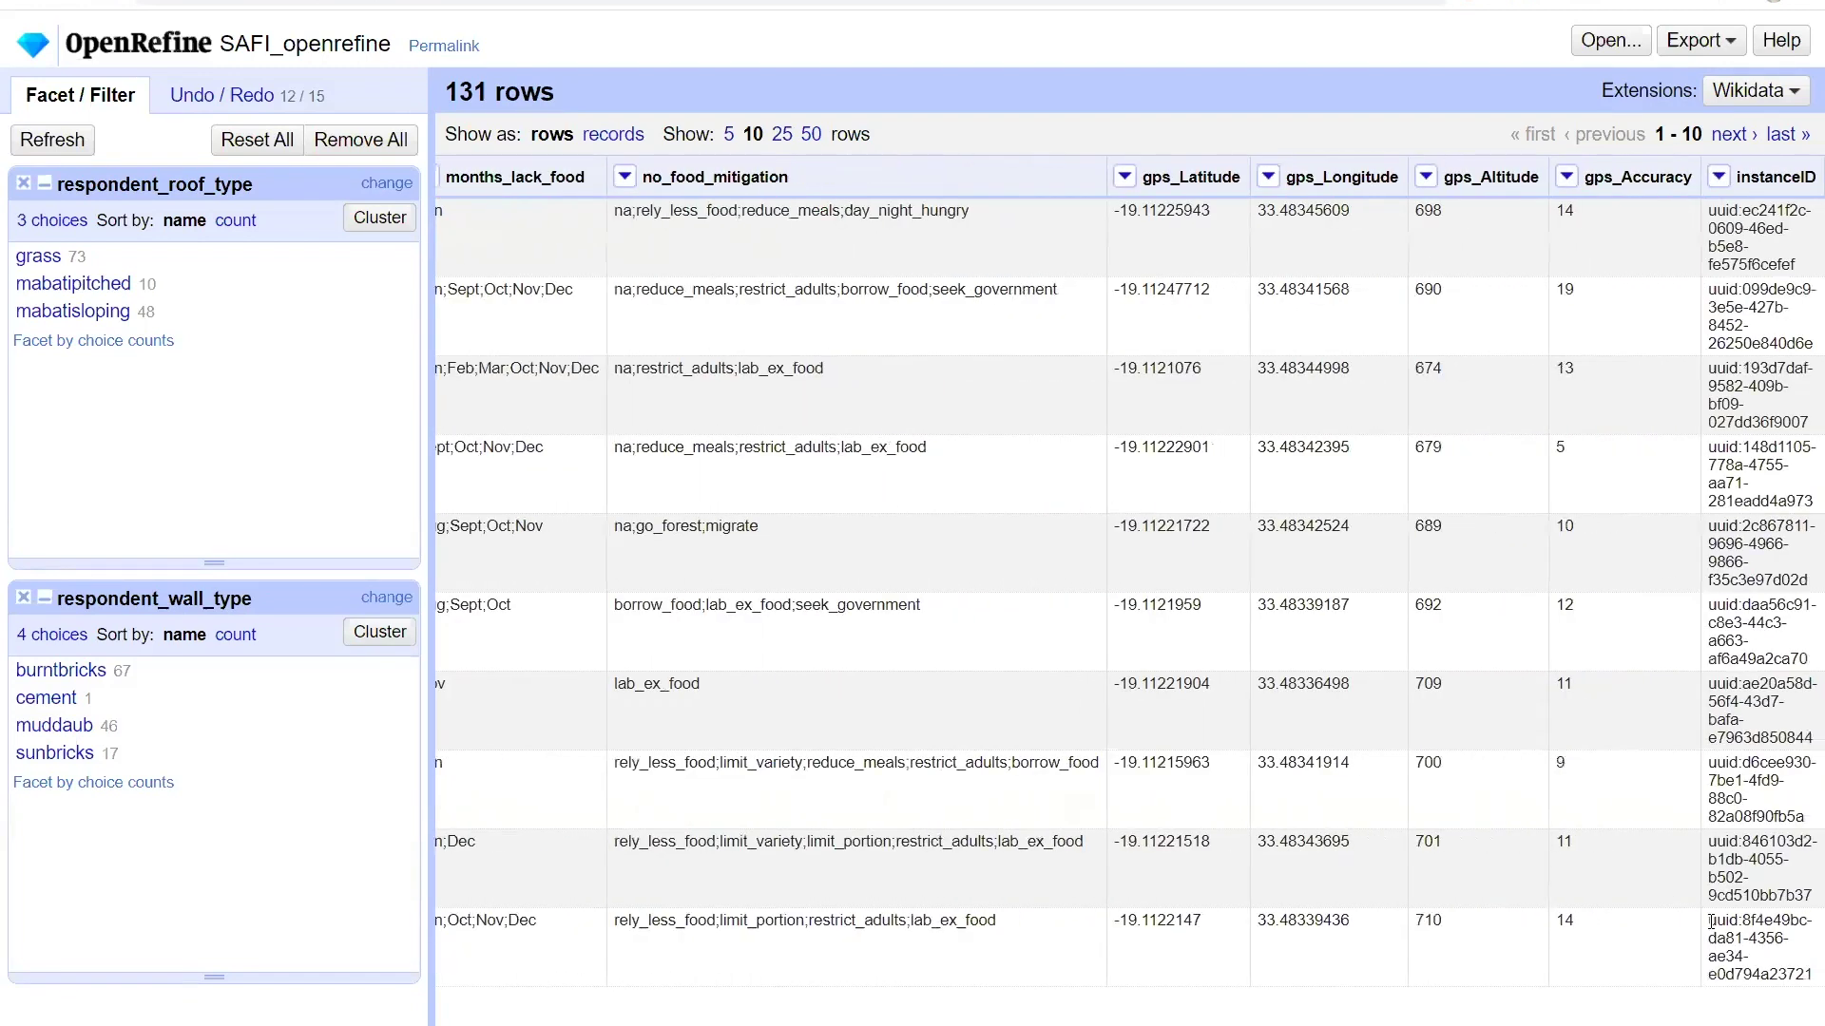
pyautogui.click(1426, 176)
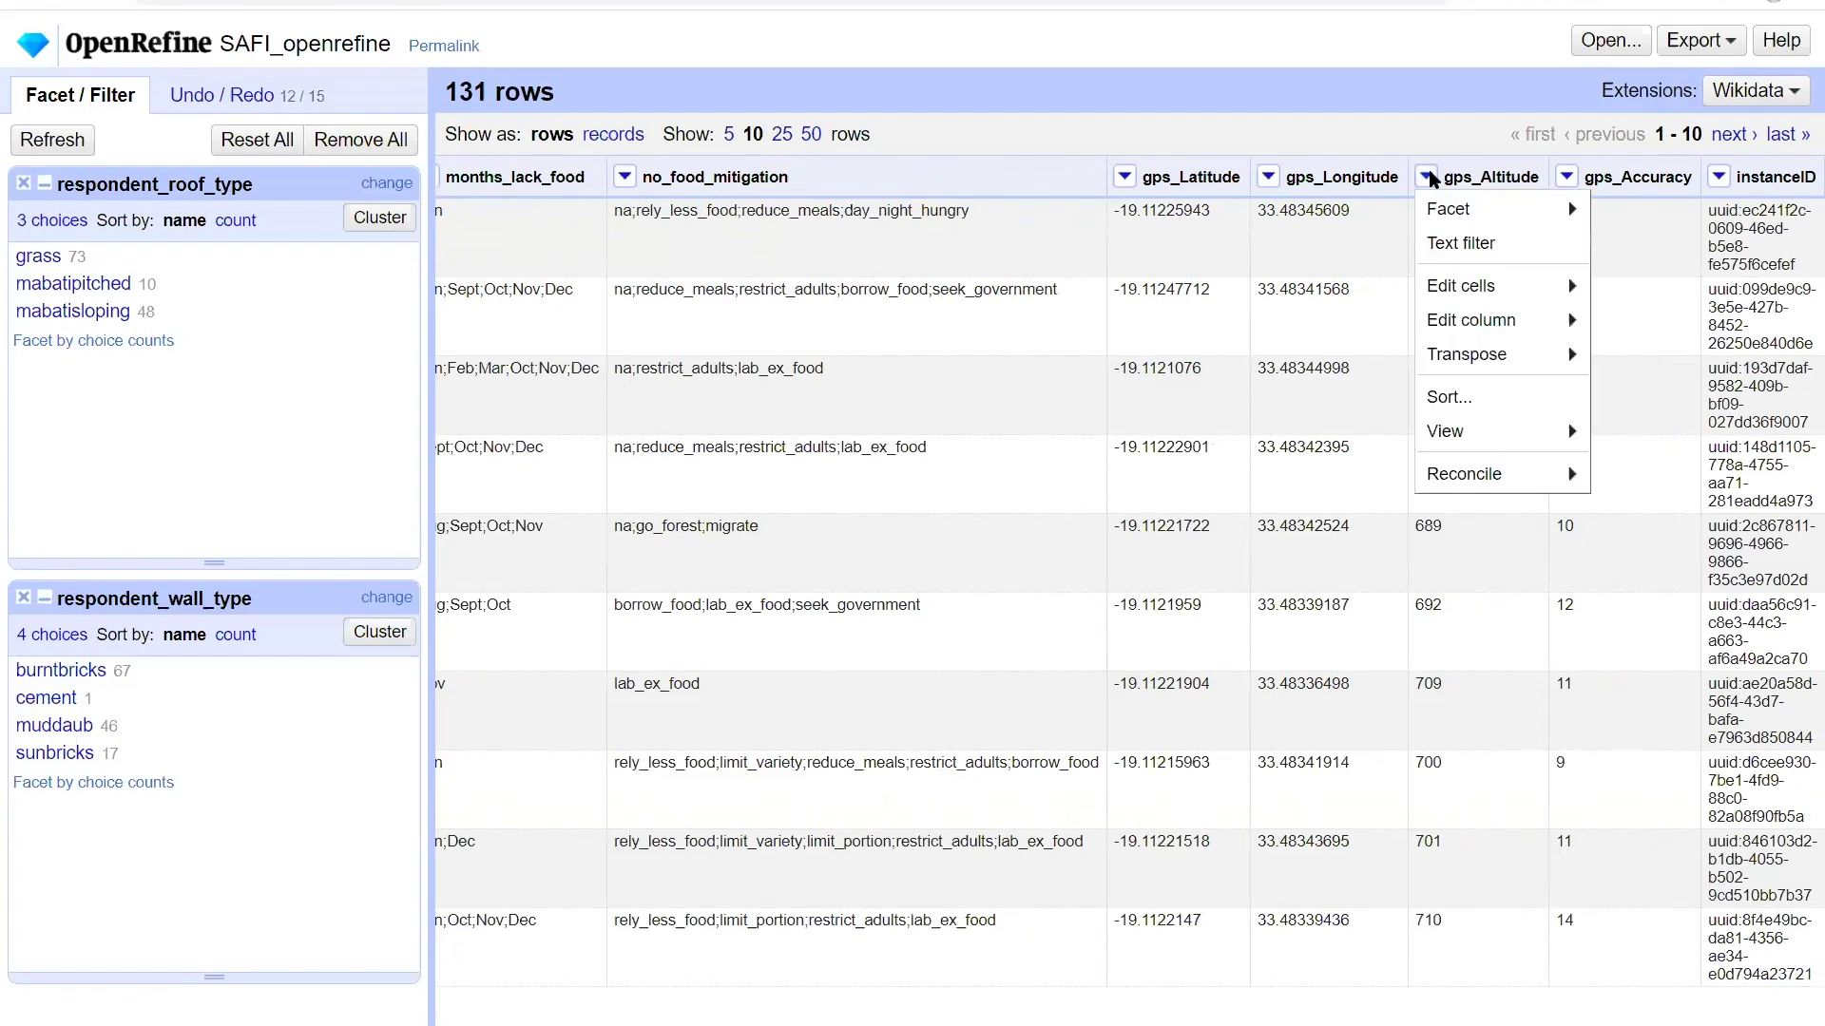
pyautogui.click(1461, 393)
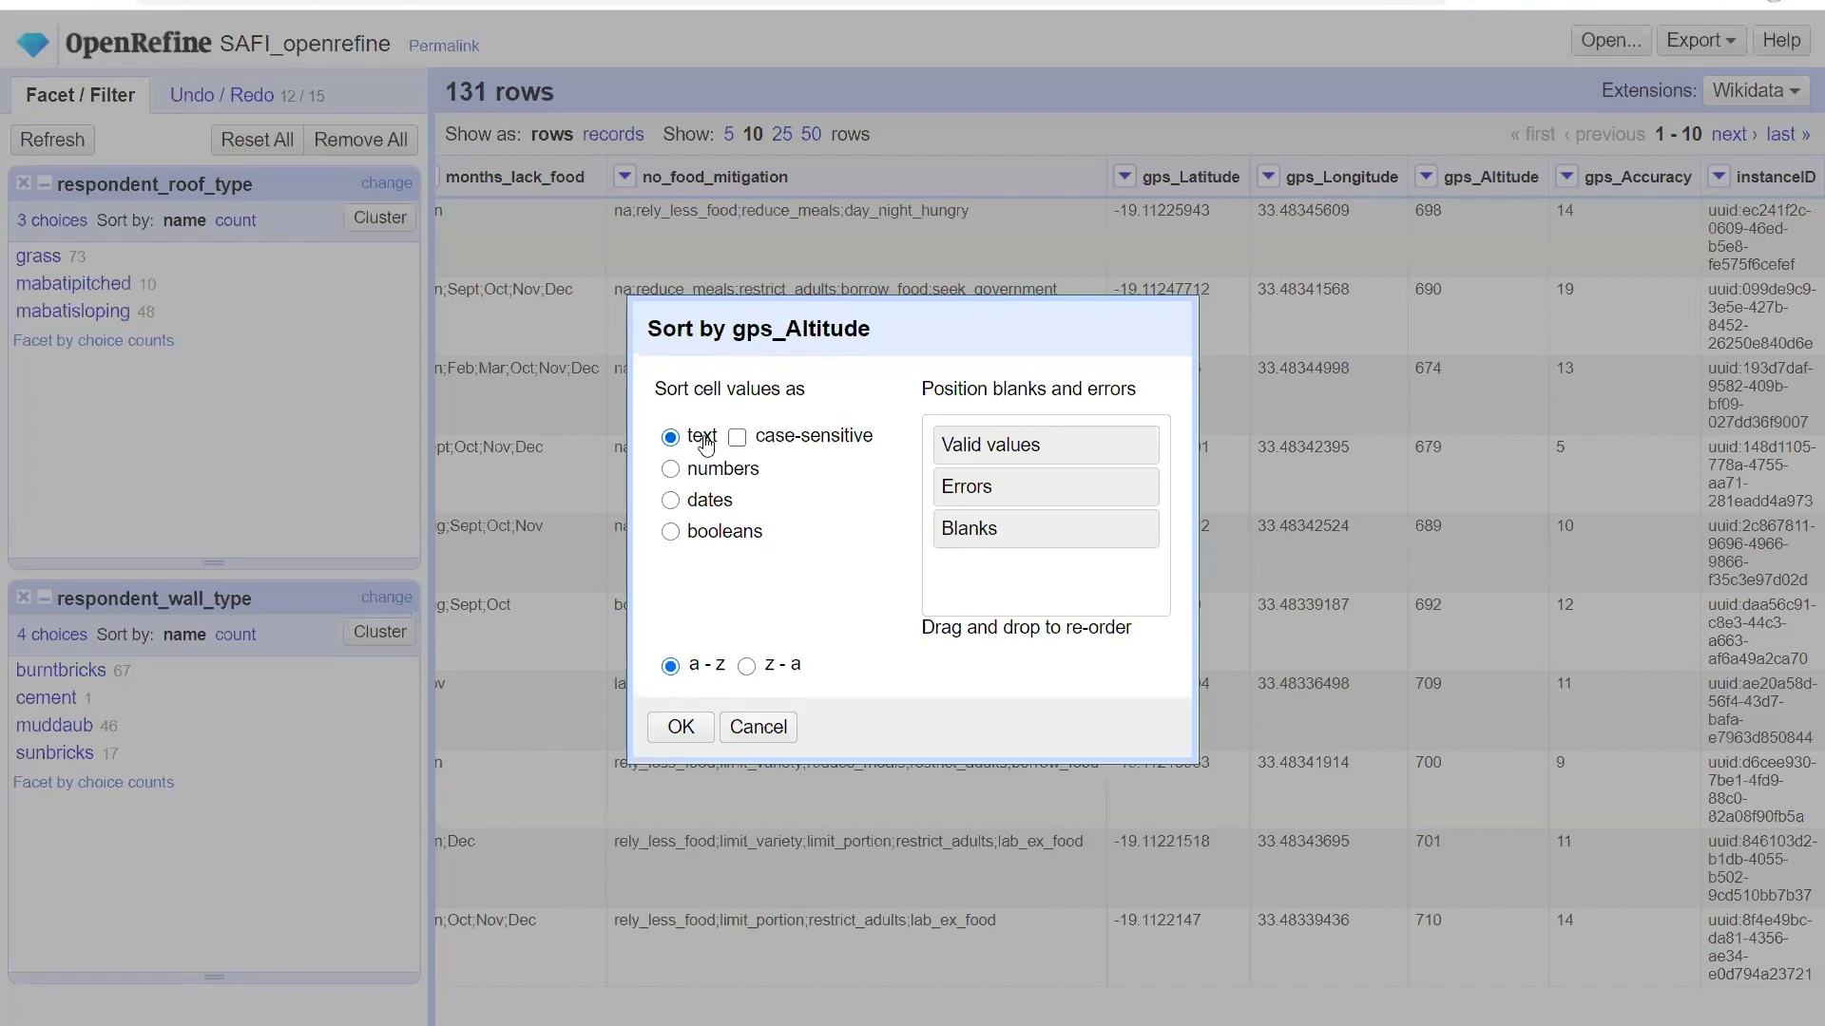
pyautogui.click(670, 472)
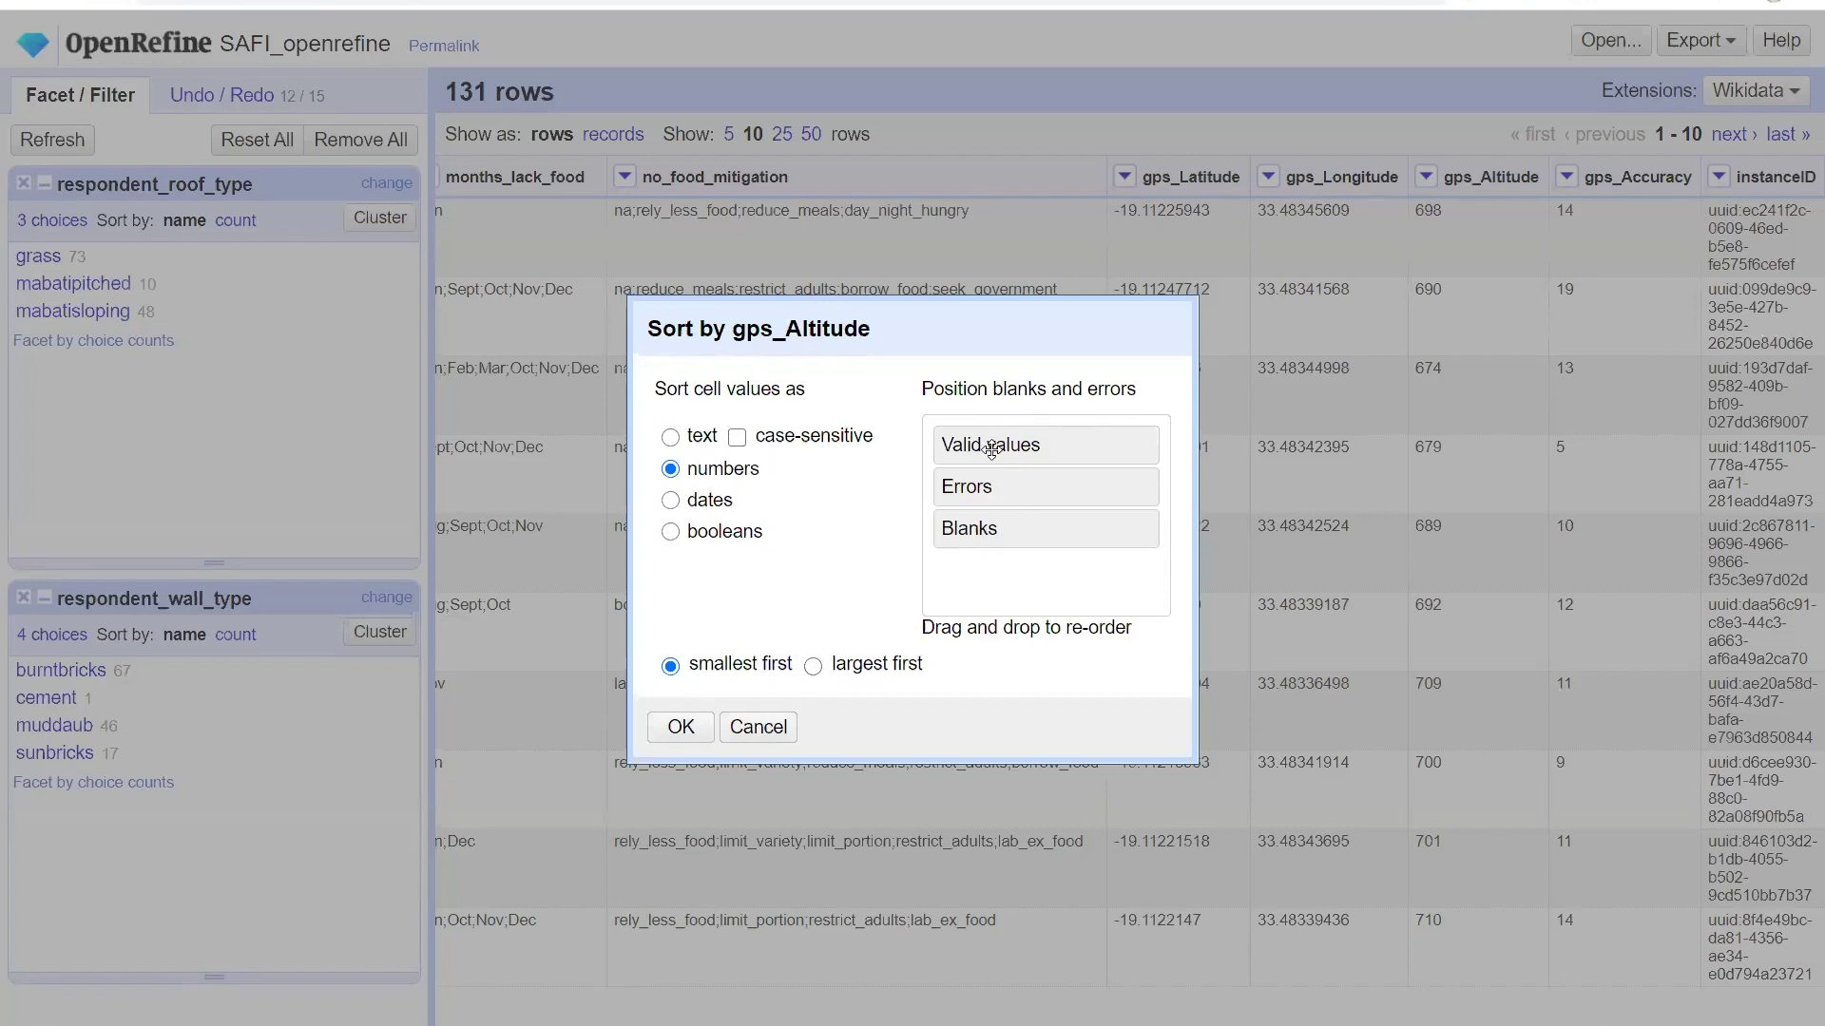
pyautogui.moveTo(1010, 538); pyautogui.dragTo(1031, 436)
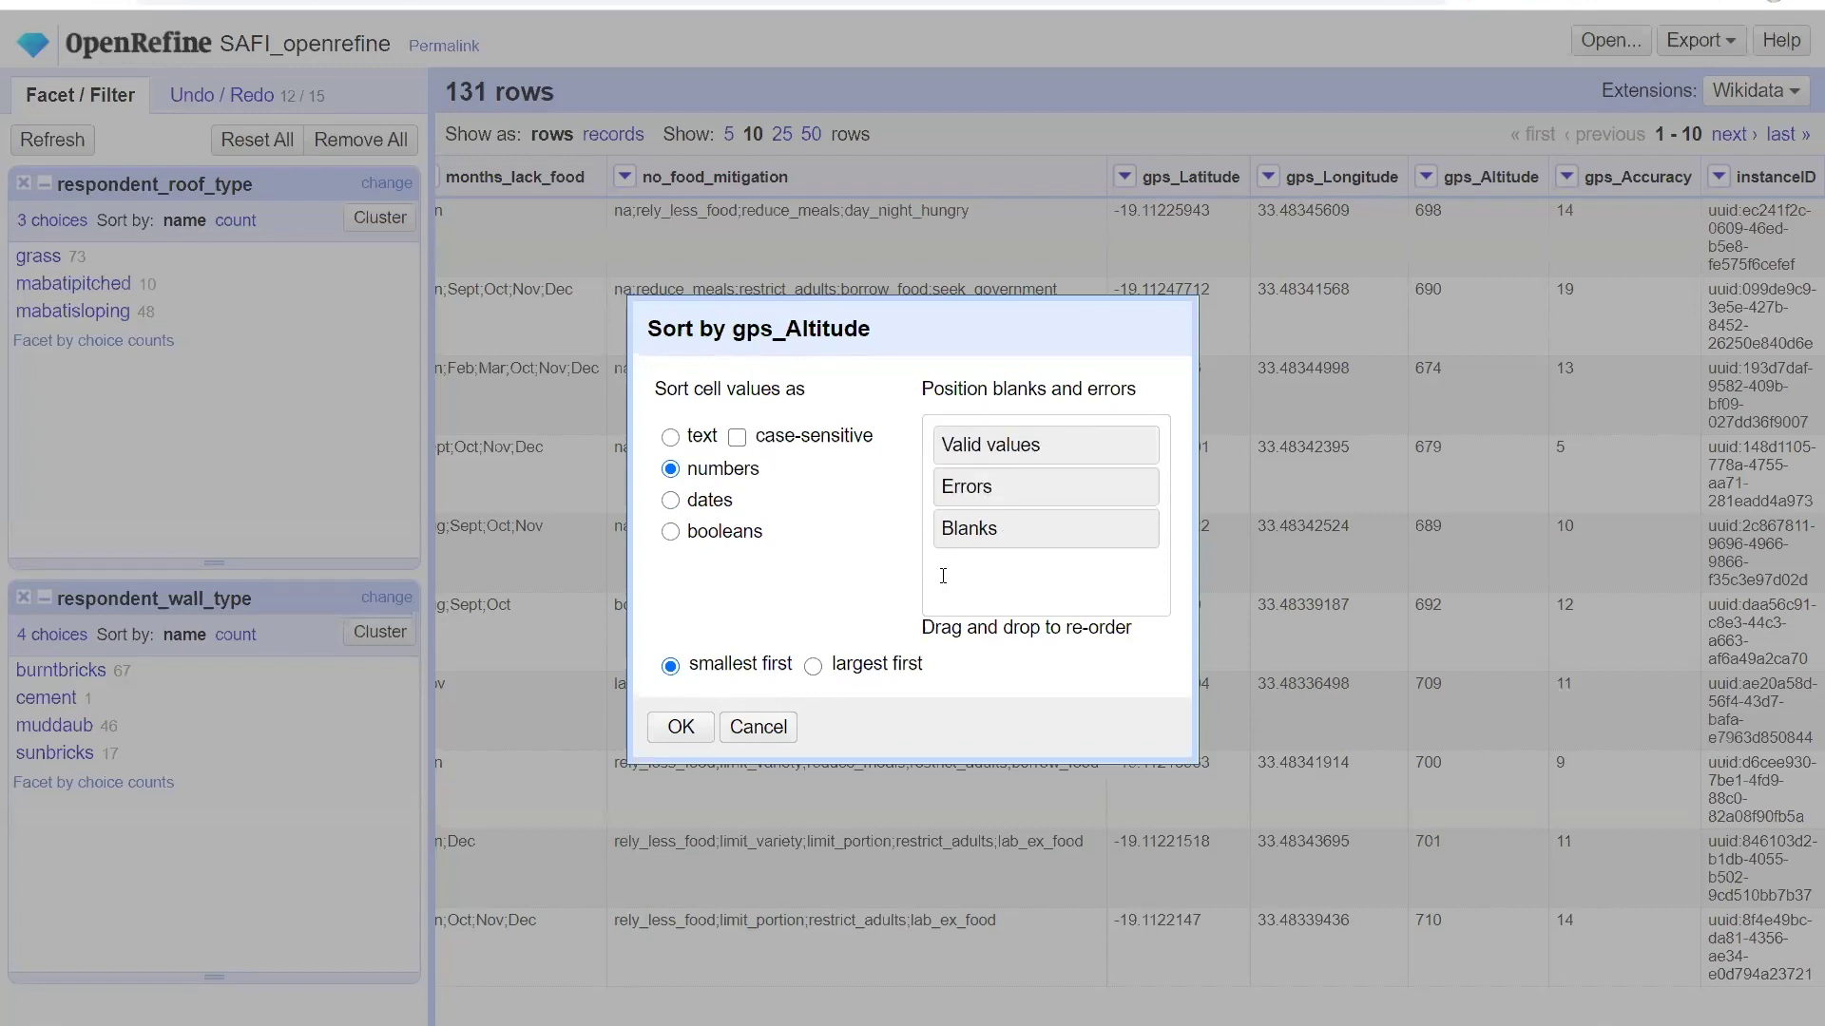
pyautogui.click(681, 728)
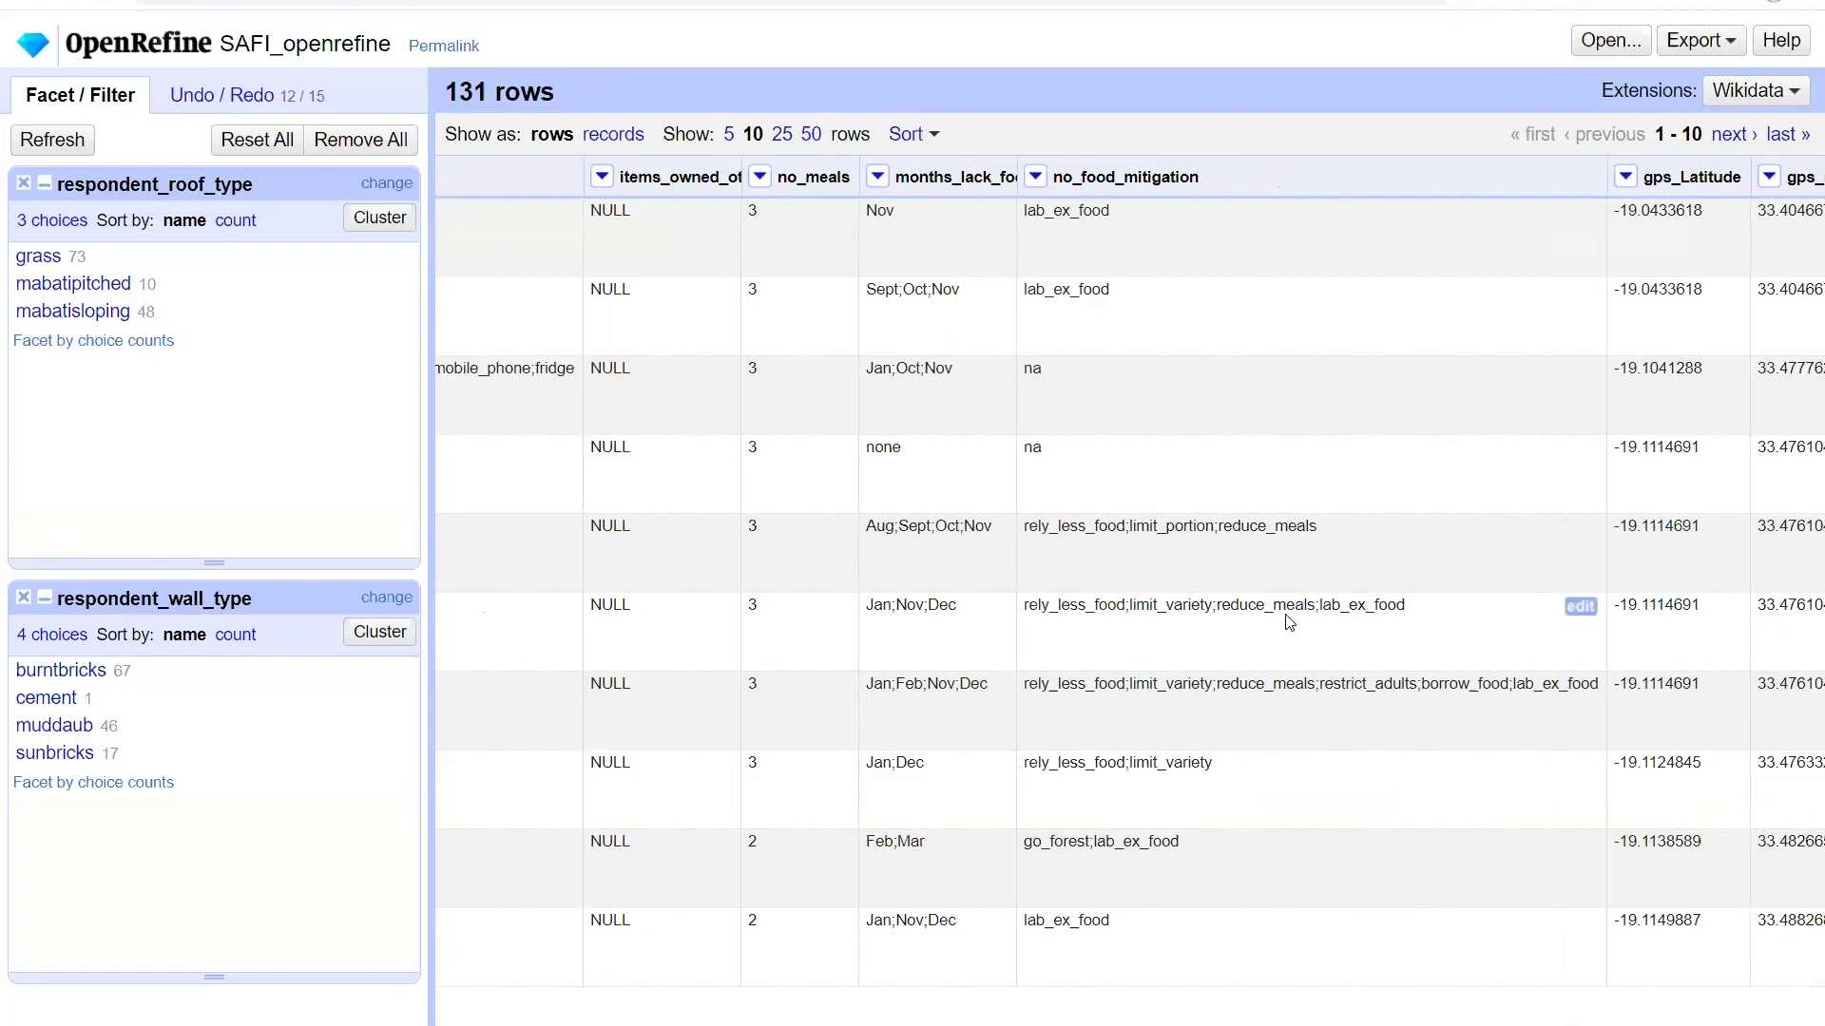
# - Add a second sort on the gps_Latitude column, treating values as numbers with smallest first
pyautogui.click(1626, 177)
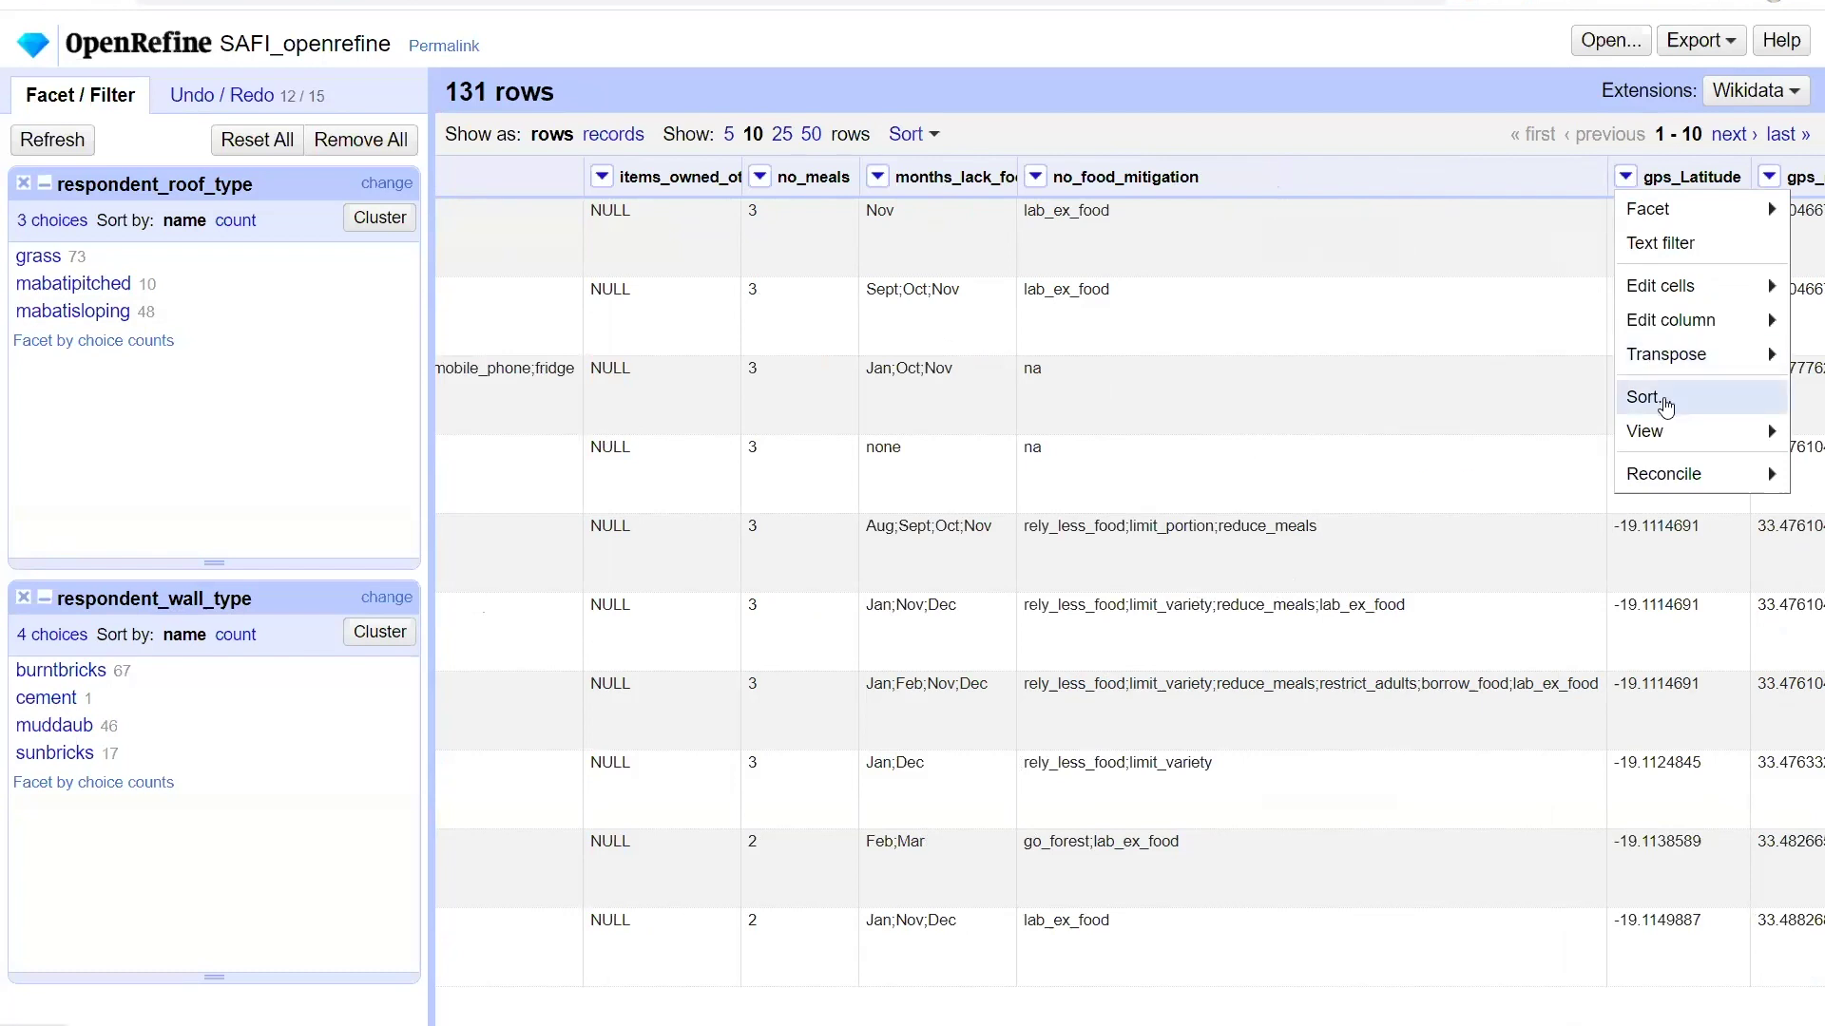
pyautogui.click(1643, 397)
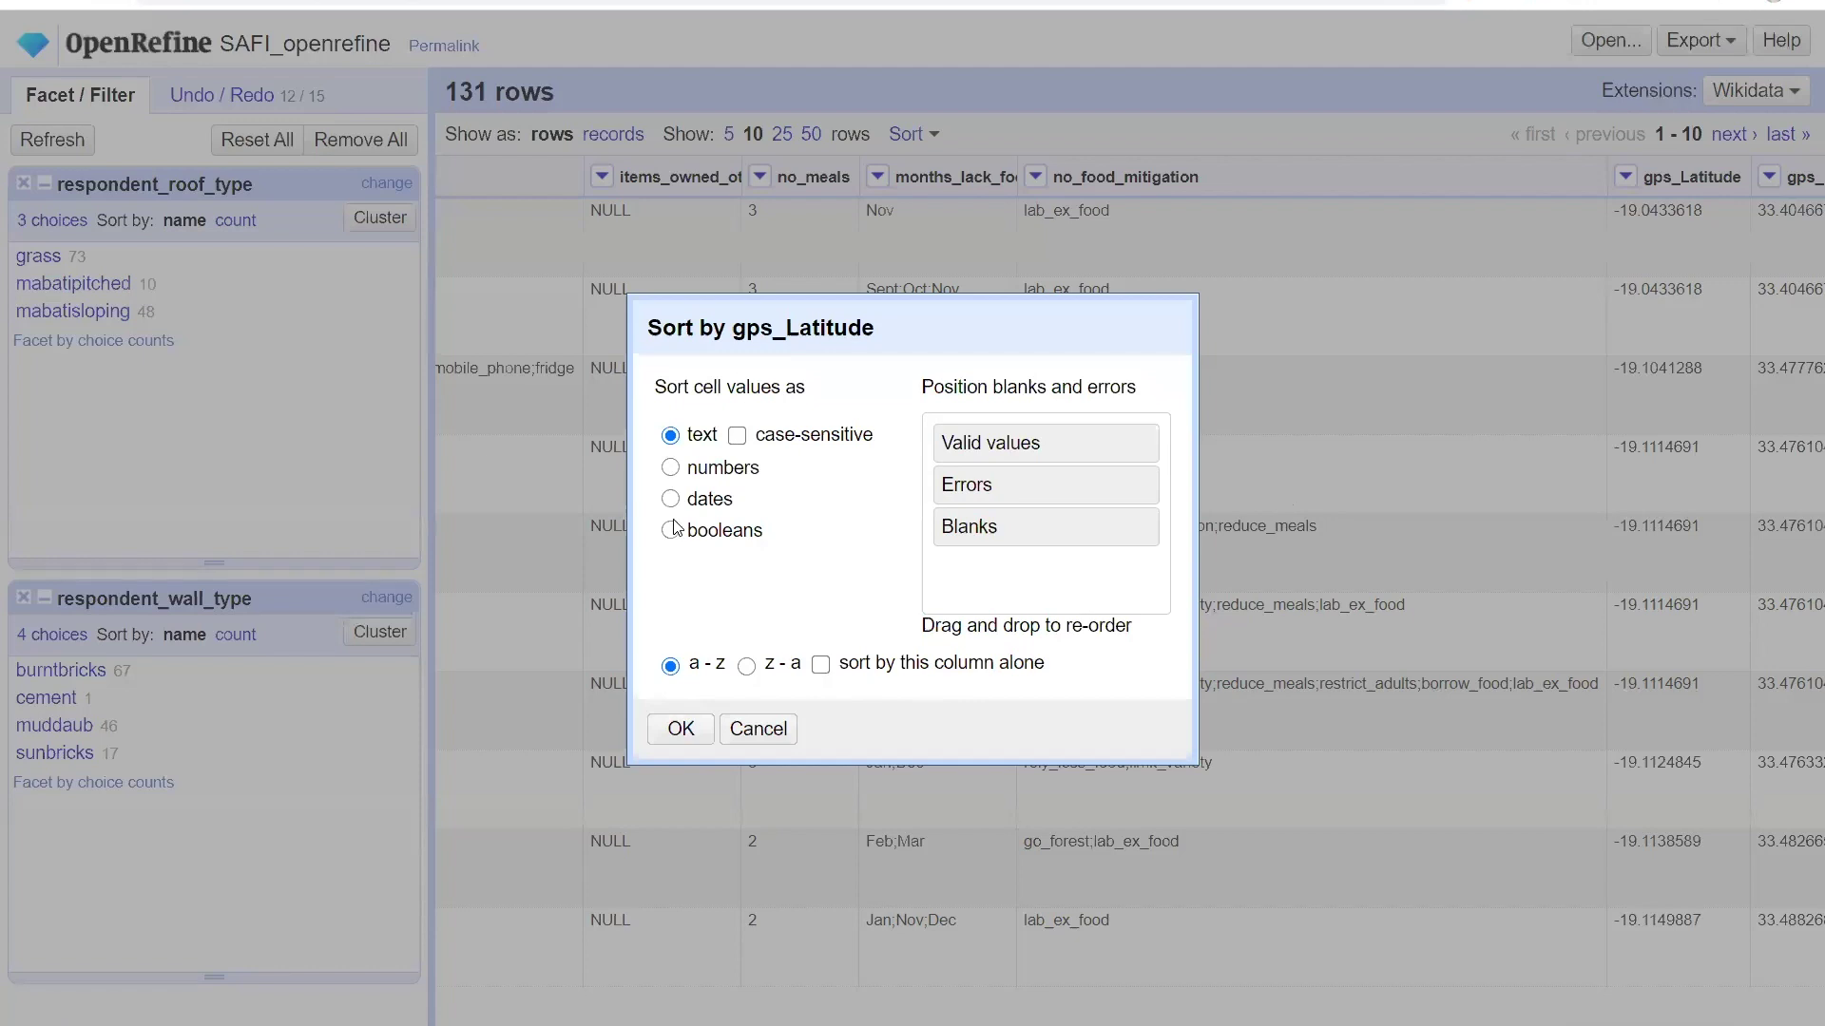
pyautogui.click(670, 467)
pyautogui.click(680, 732)
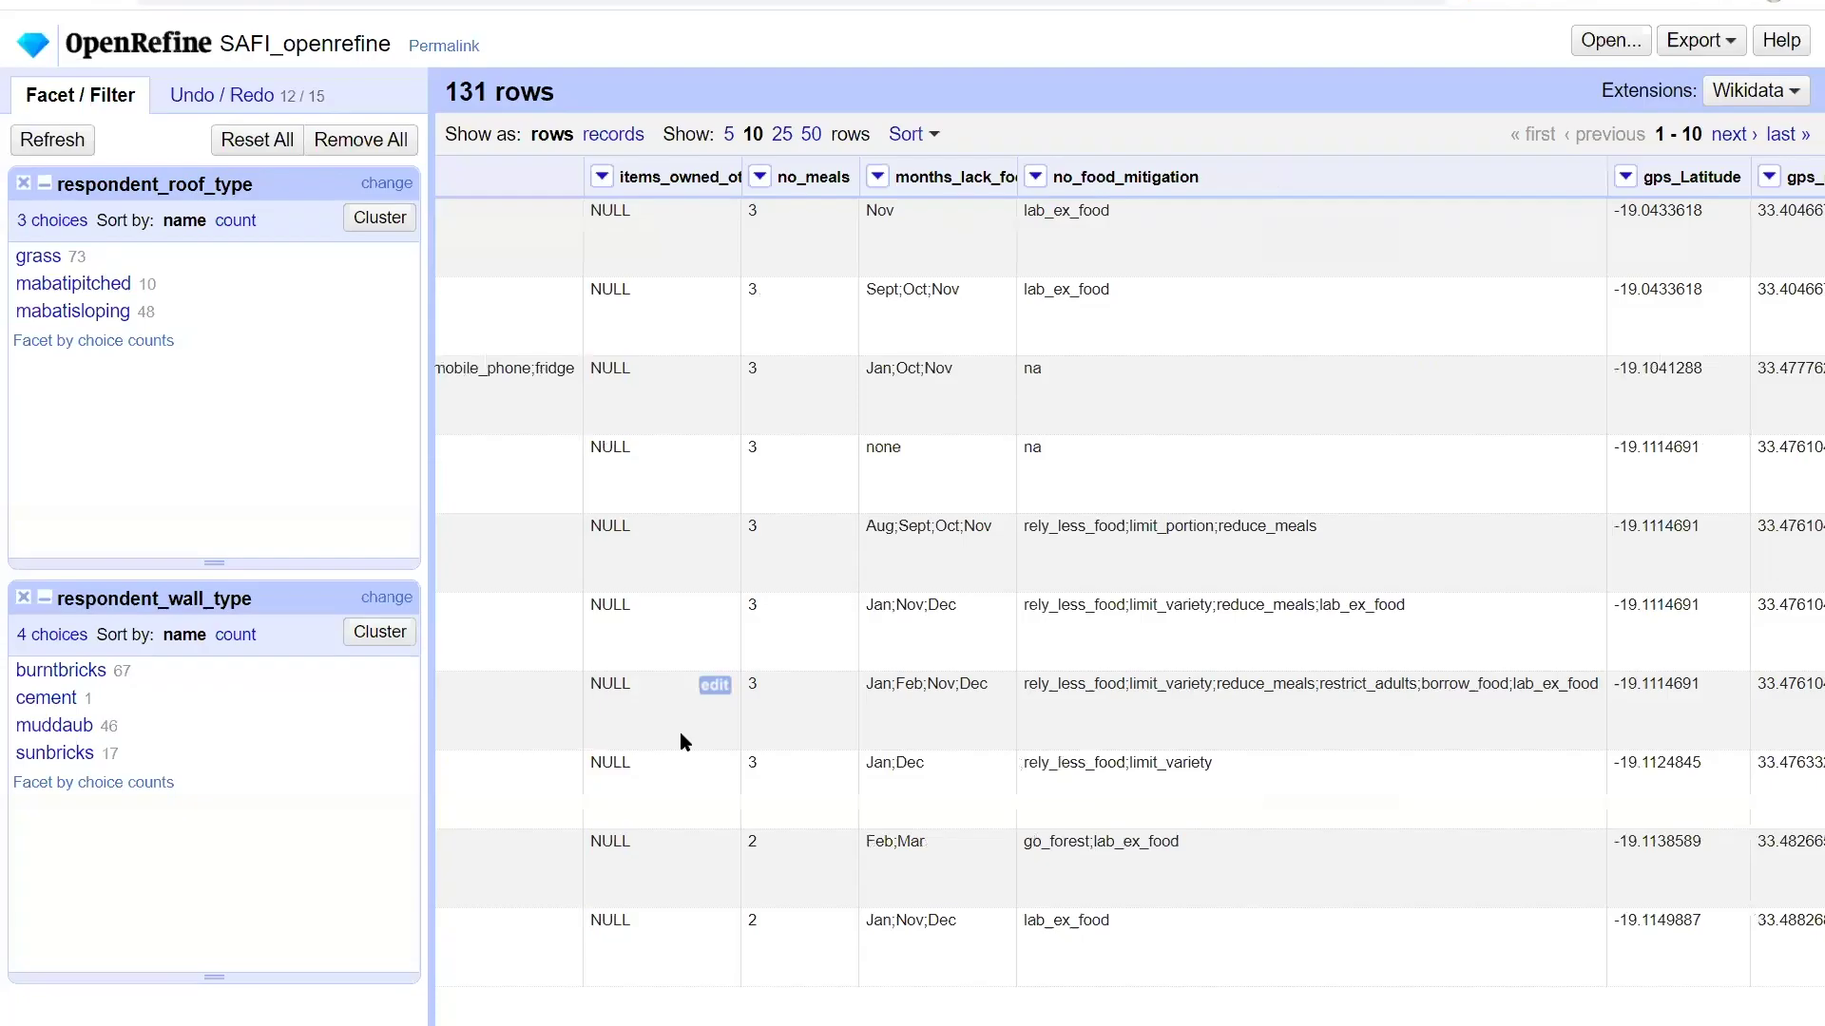
# - Review the options for managing the gps_Altitude and gps_Latitude sorts, and inspect the sorted GPS columns
pyautogui.click(909, 135)
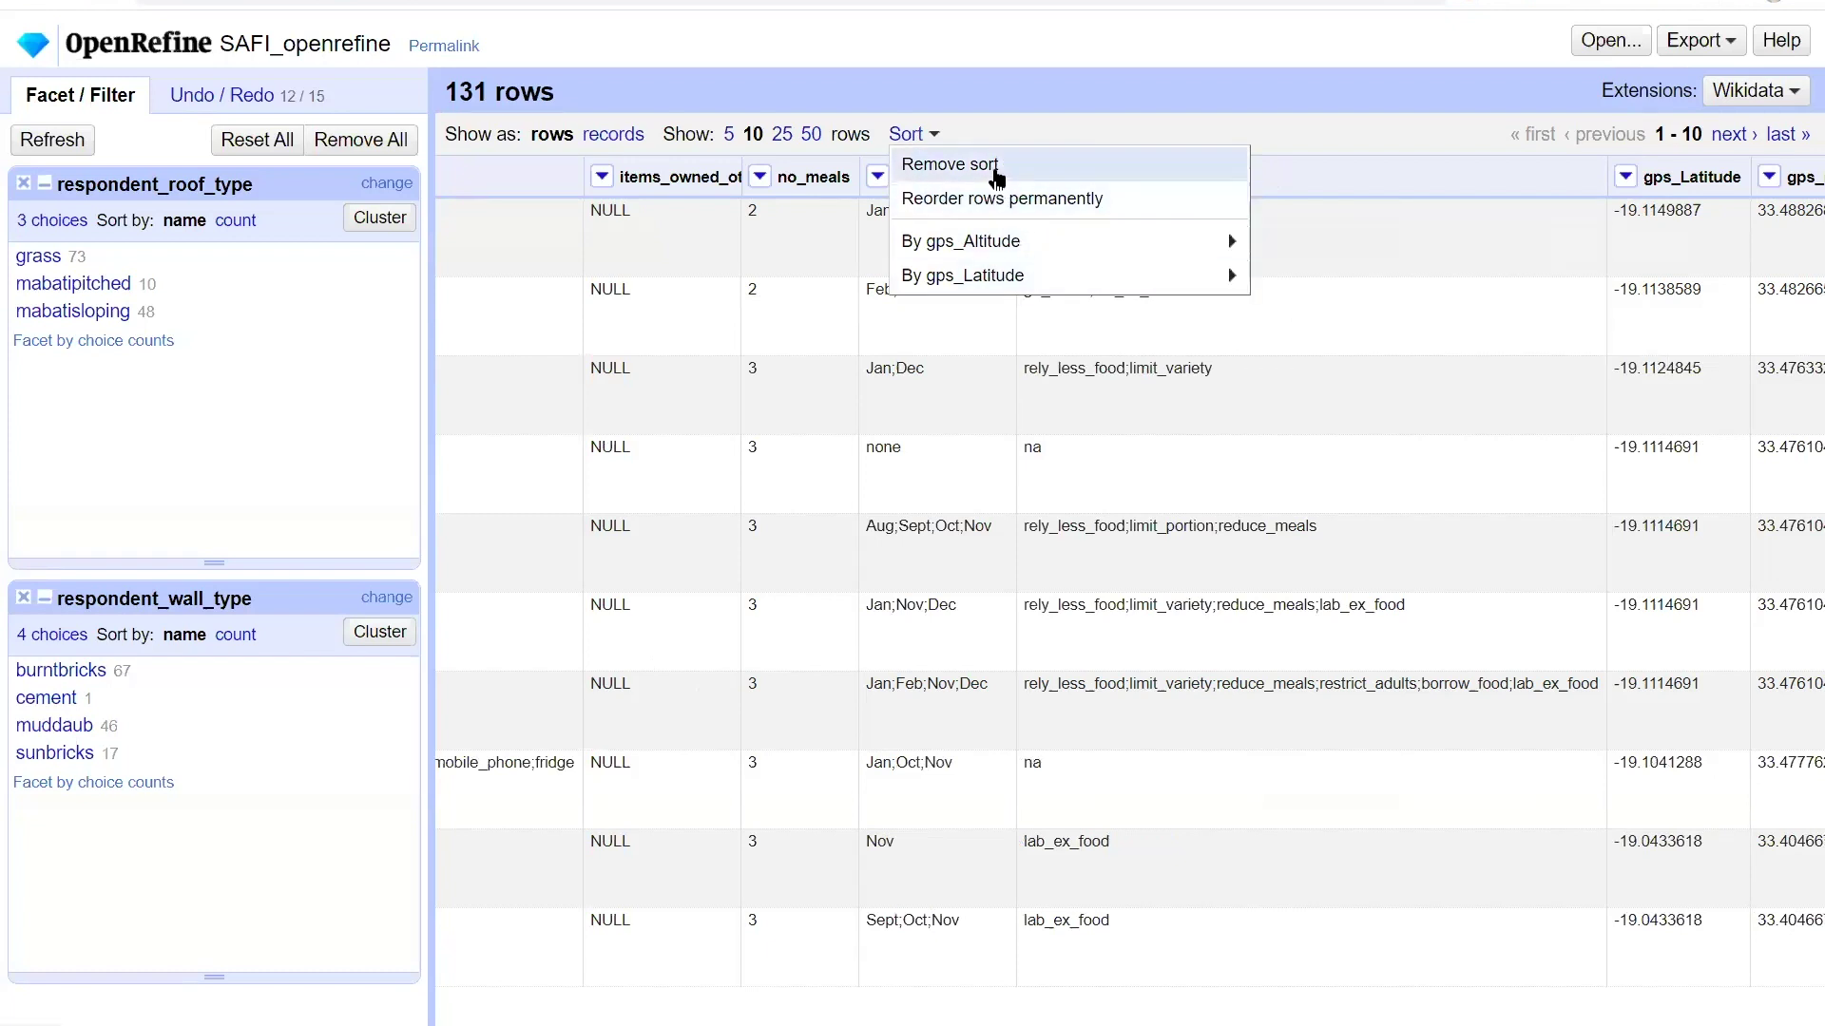
pyautogui.moveTo(998, 240)
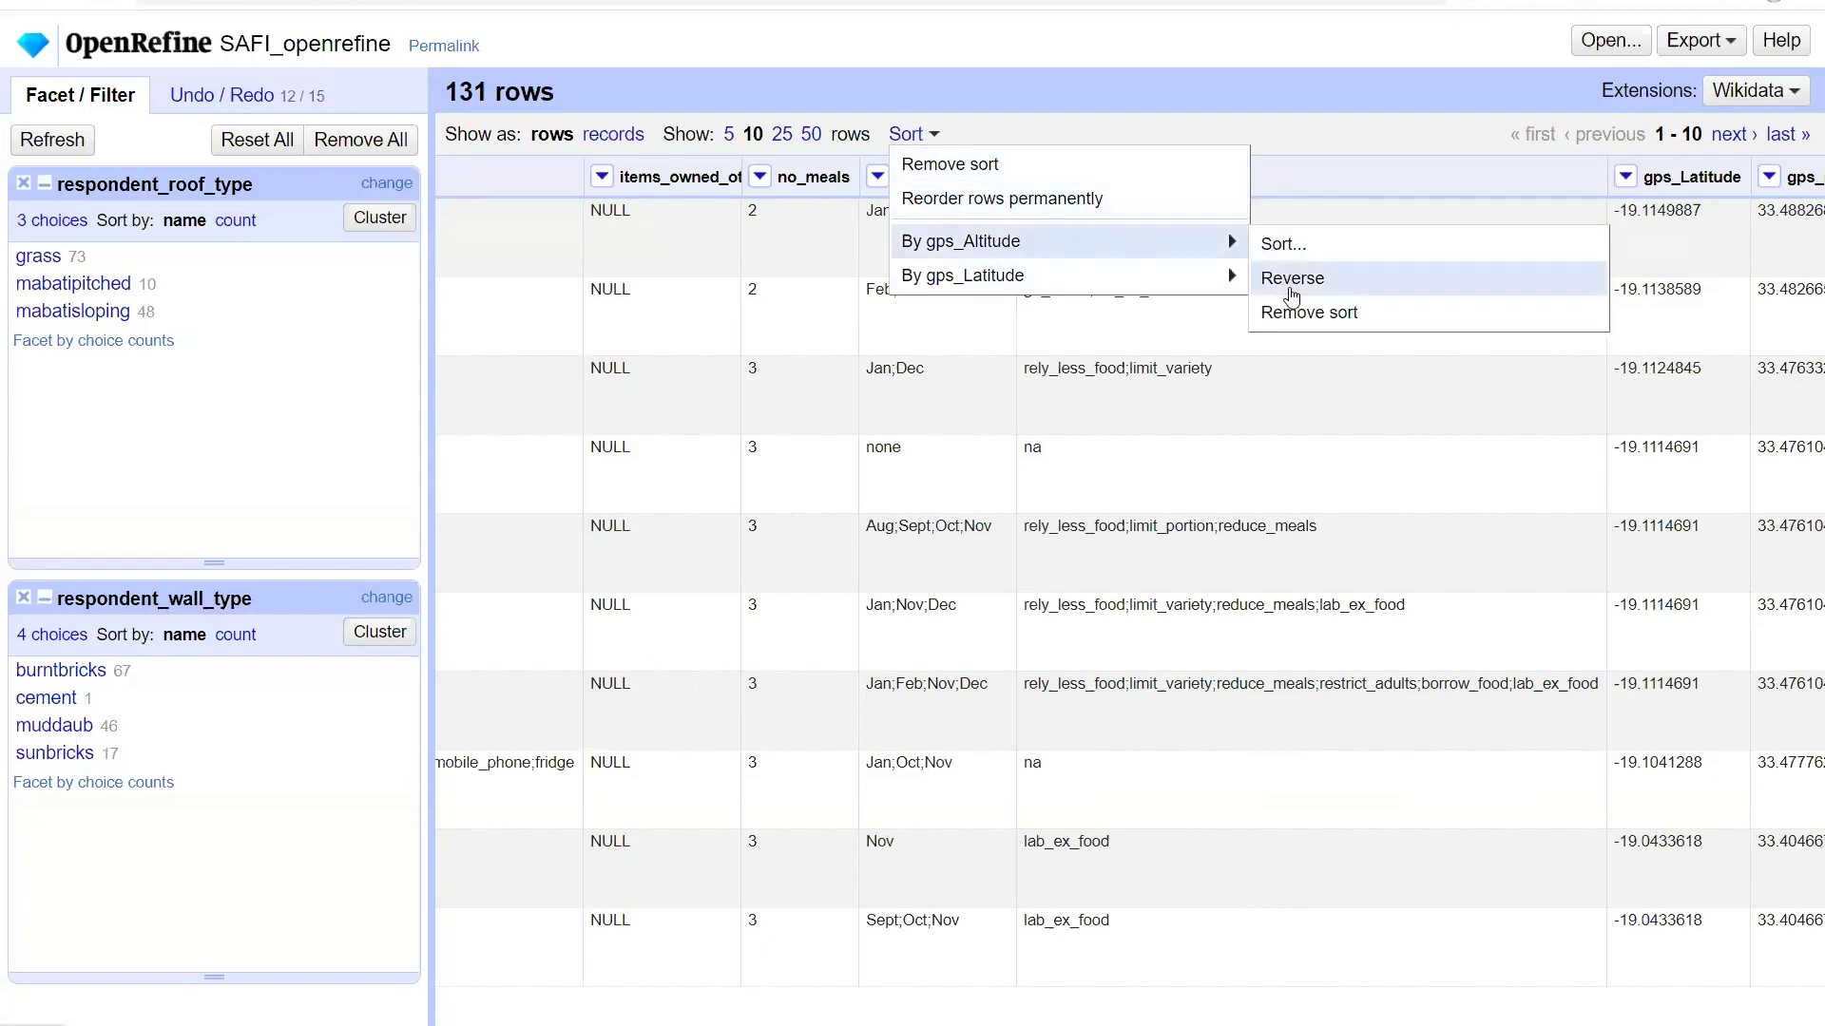
pyautogui.moveTo(1103, 277)
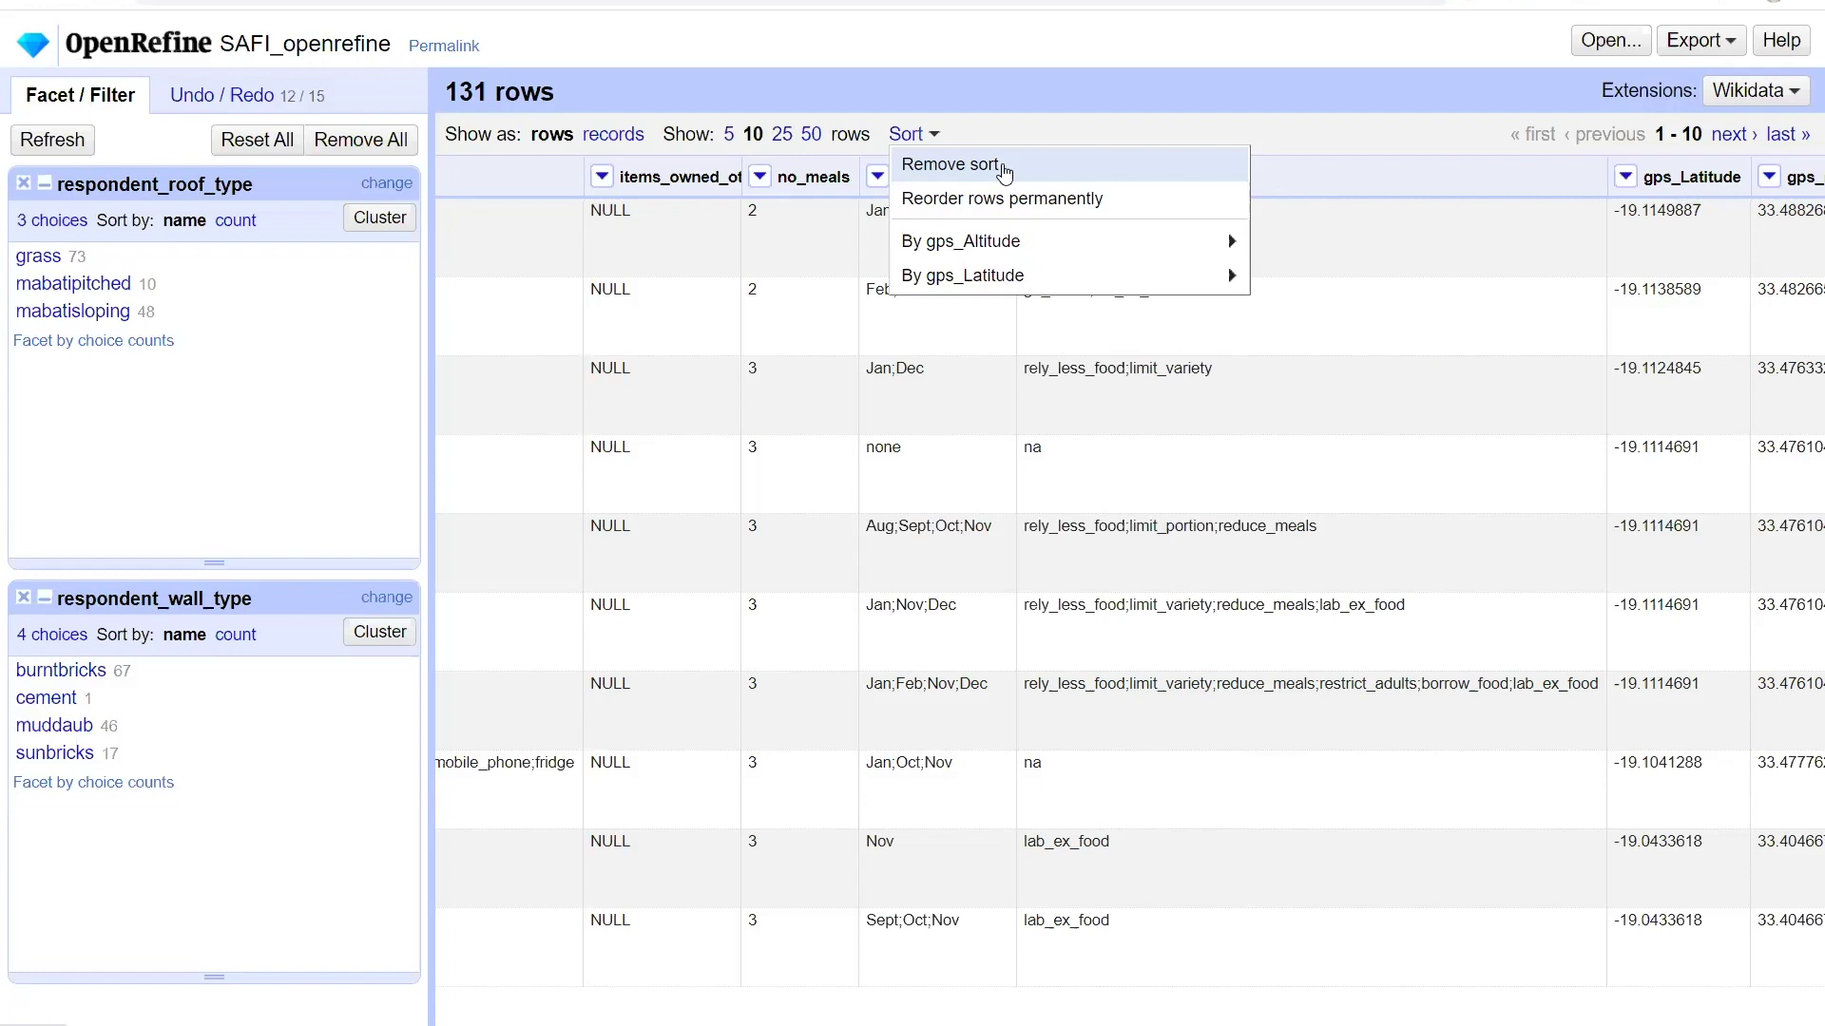
pyautogui.moveTo(948, 270)
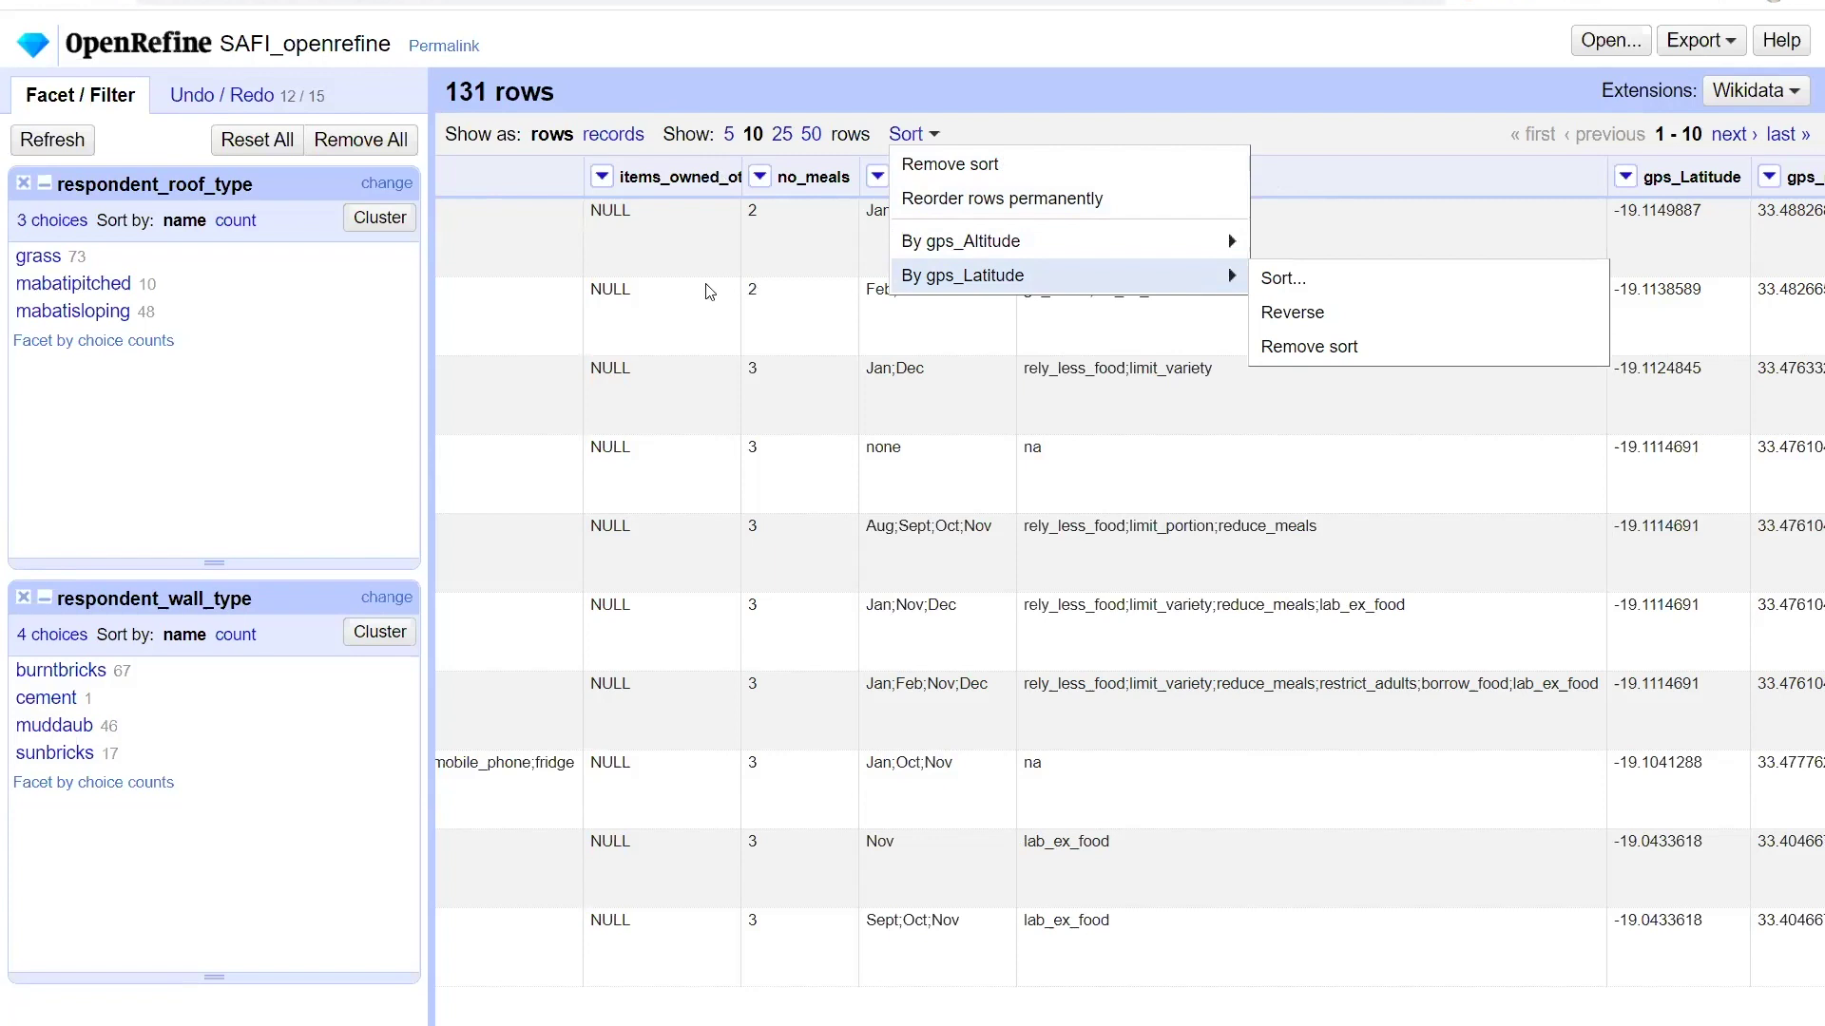
pyautogui.click(837, 397)
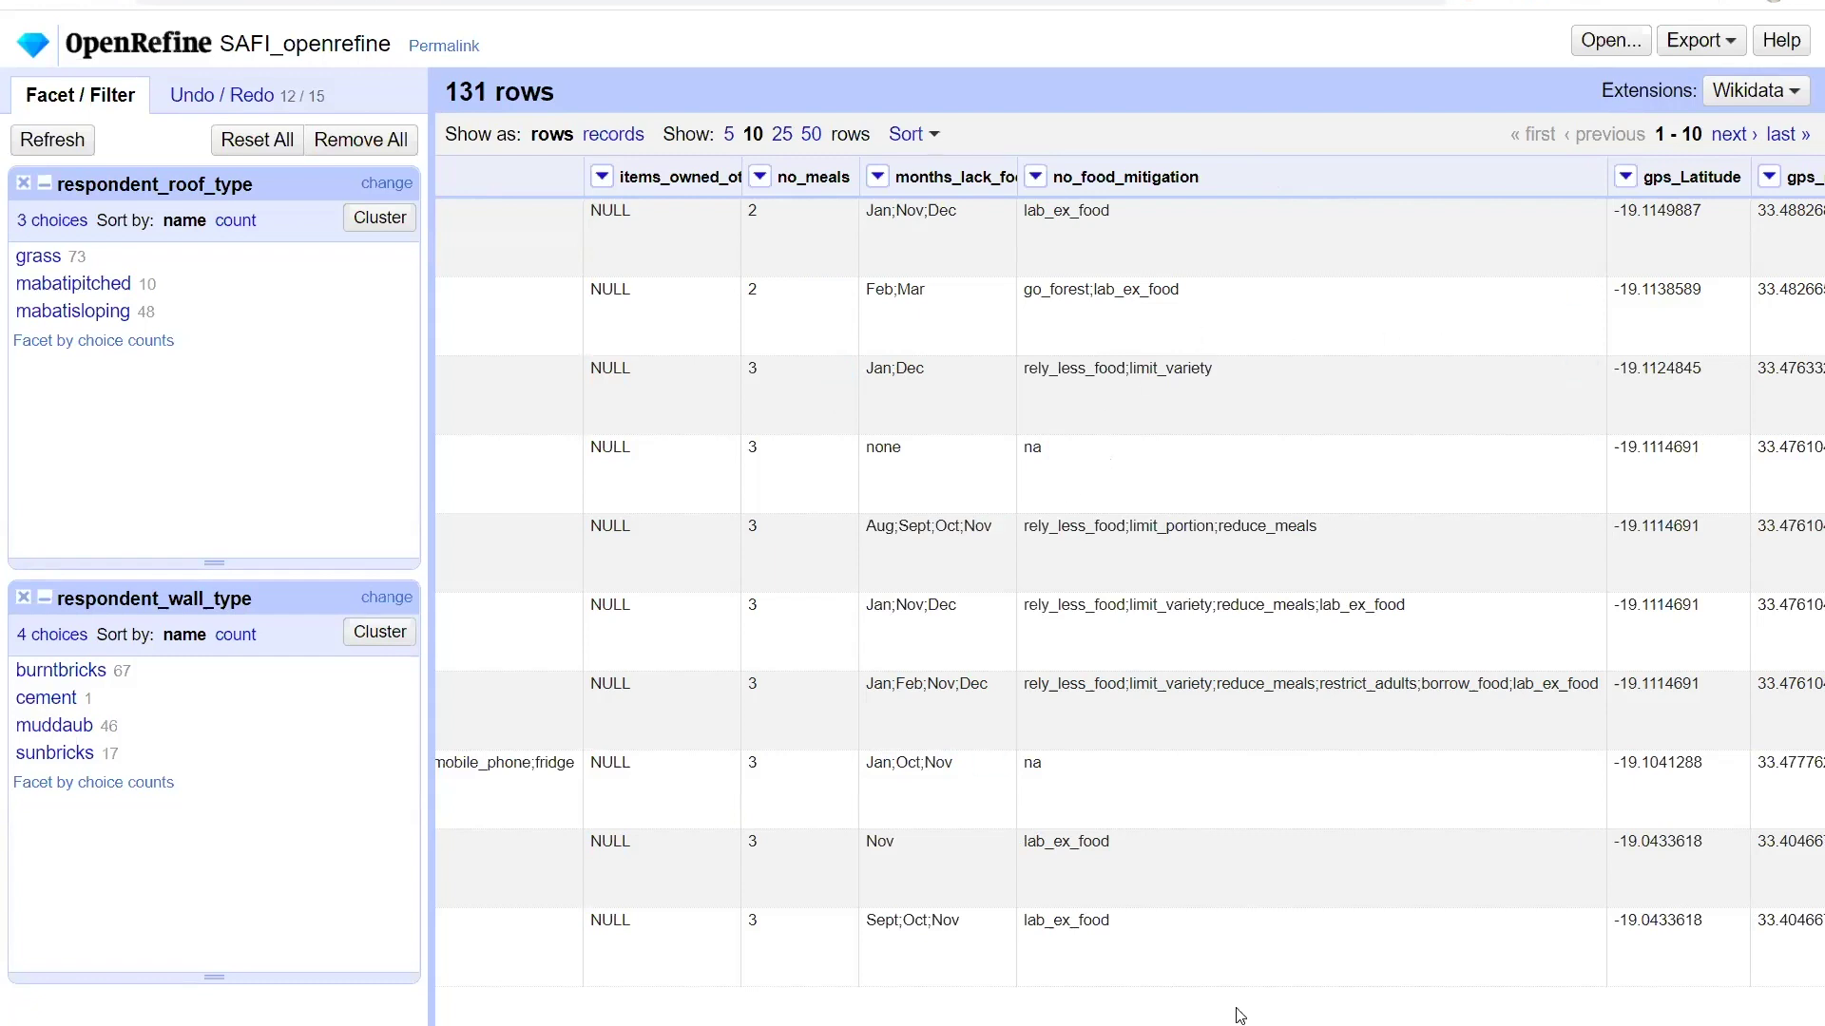
pyautogui.hscroll(5, 1129, 571)
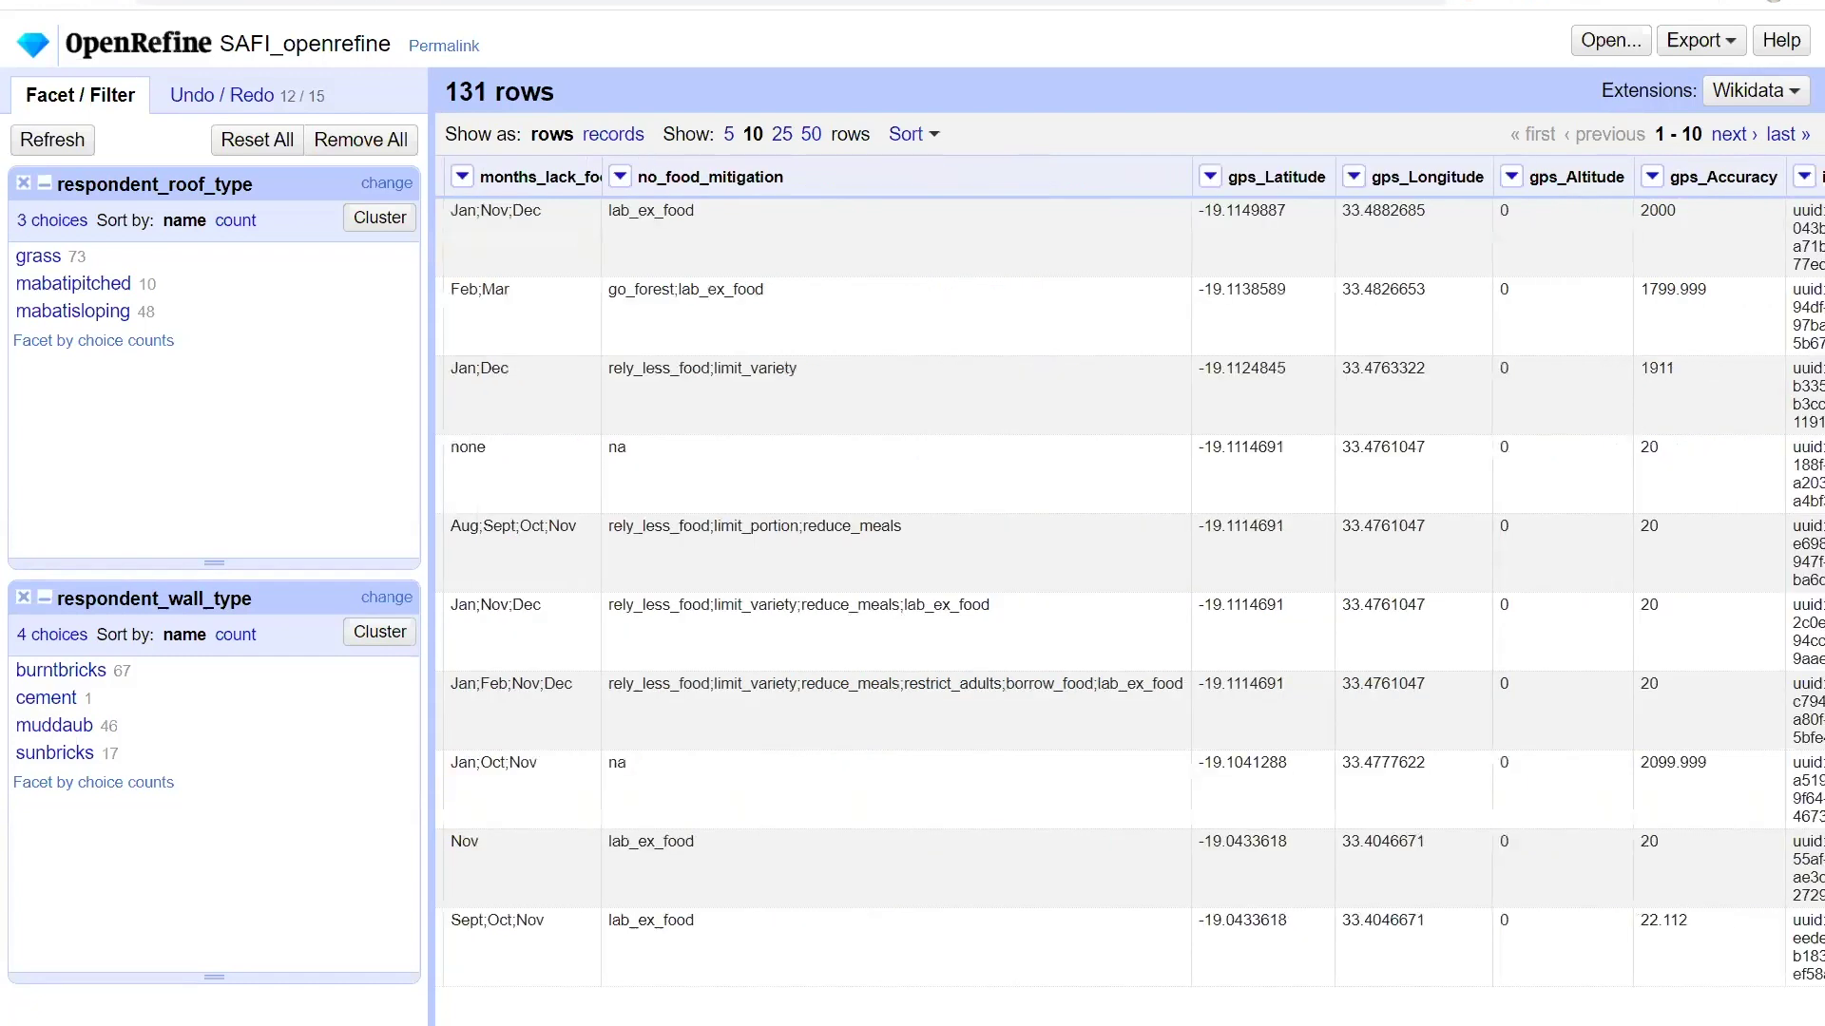
# - Convert the cells of the years_farm column to numbers with the common transform
pyautogui.hscroll(-5, 1129, 570)
pyautogui.hscroll(-10, 1129, 570)
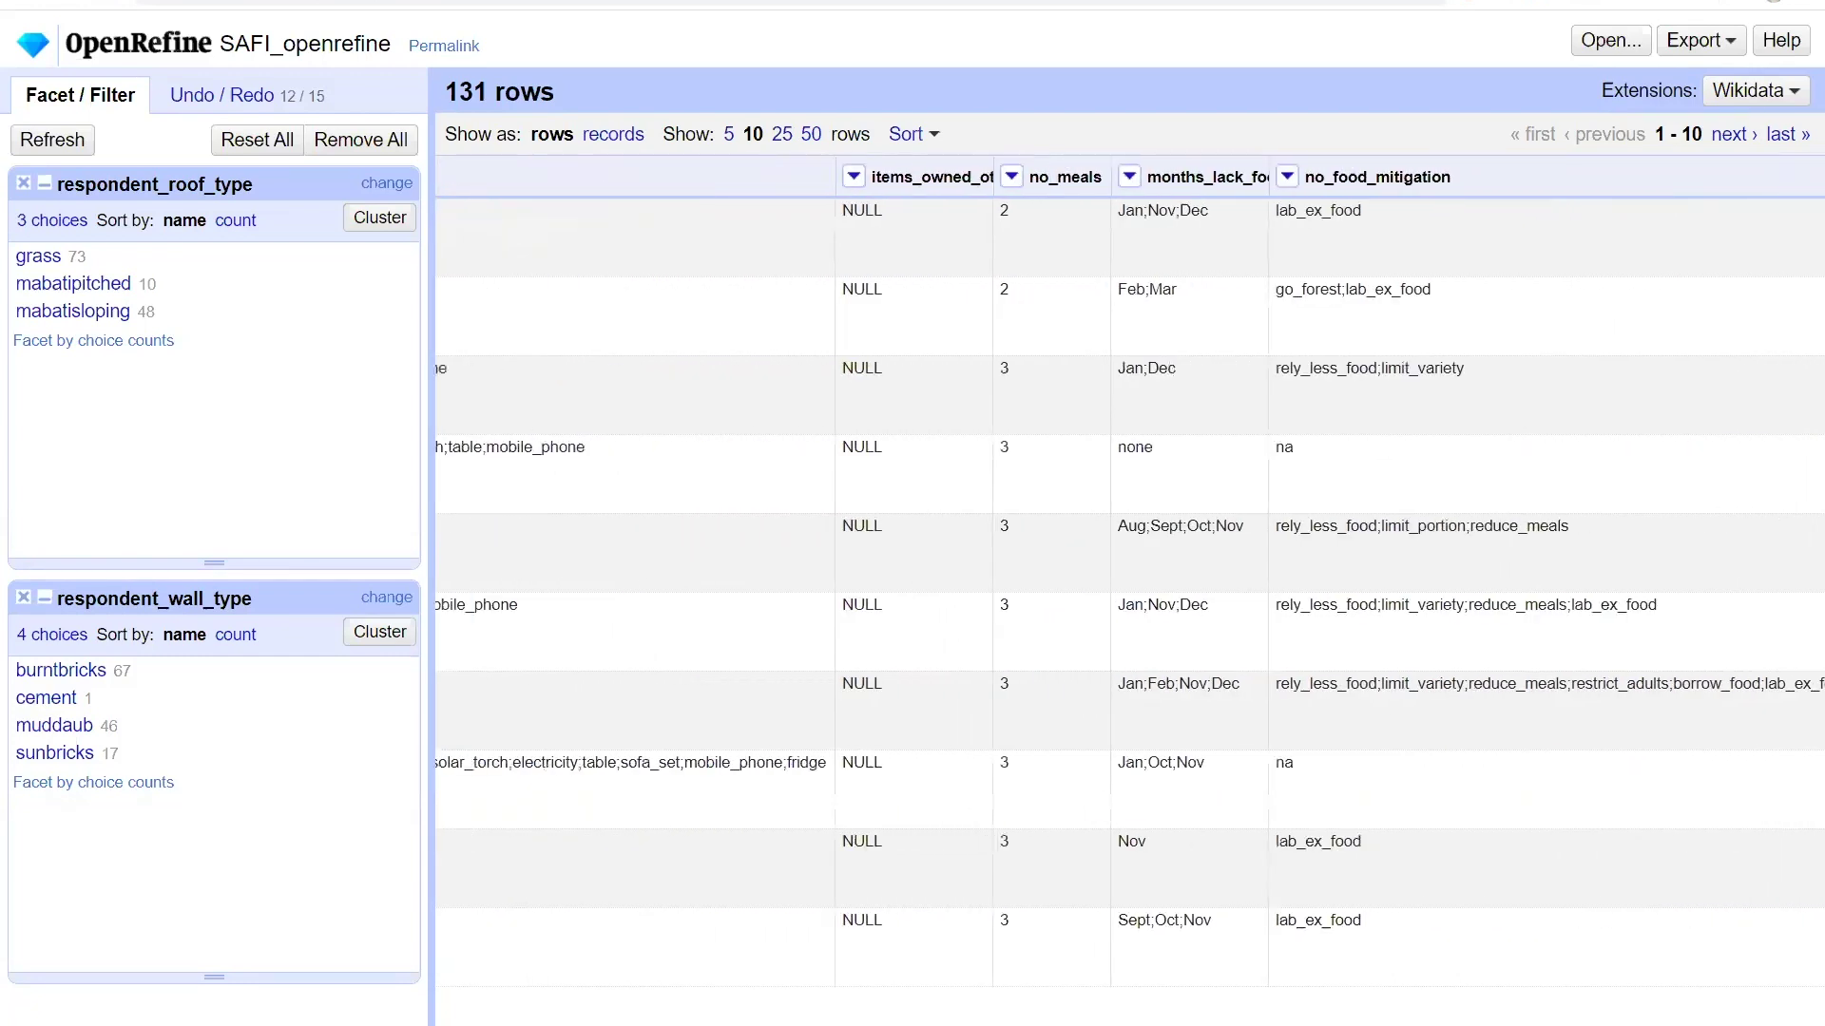
pyautogui.hscroll(-15, 1129, 570)
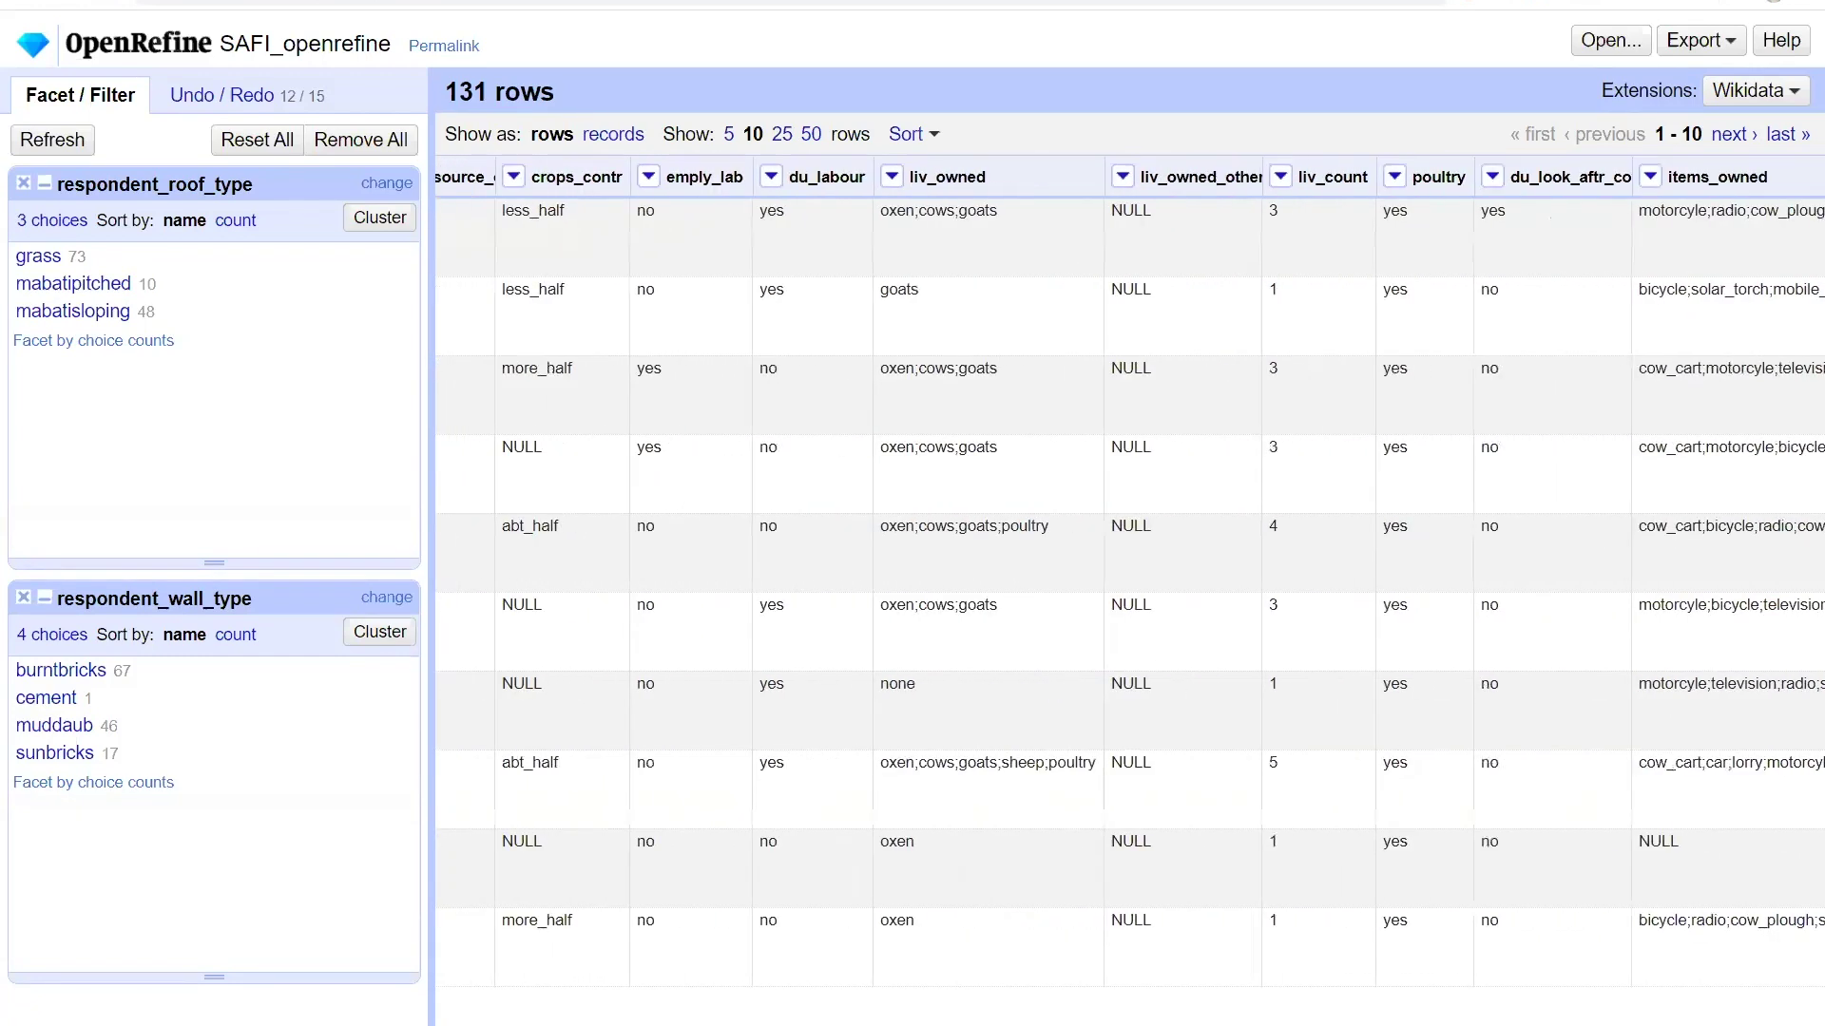
pyautogui.hscroll(-15, 1129, 570)
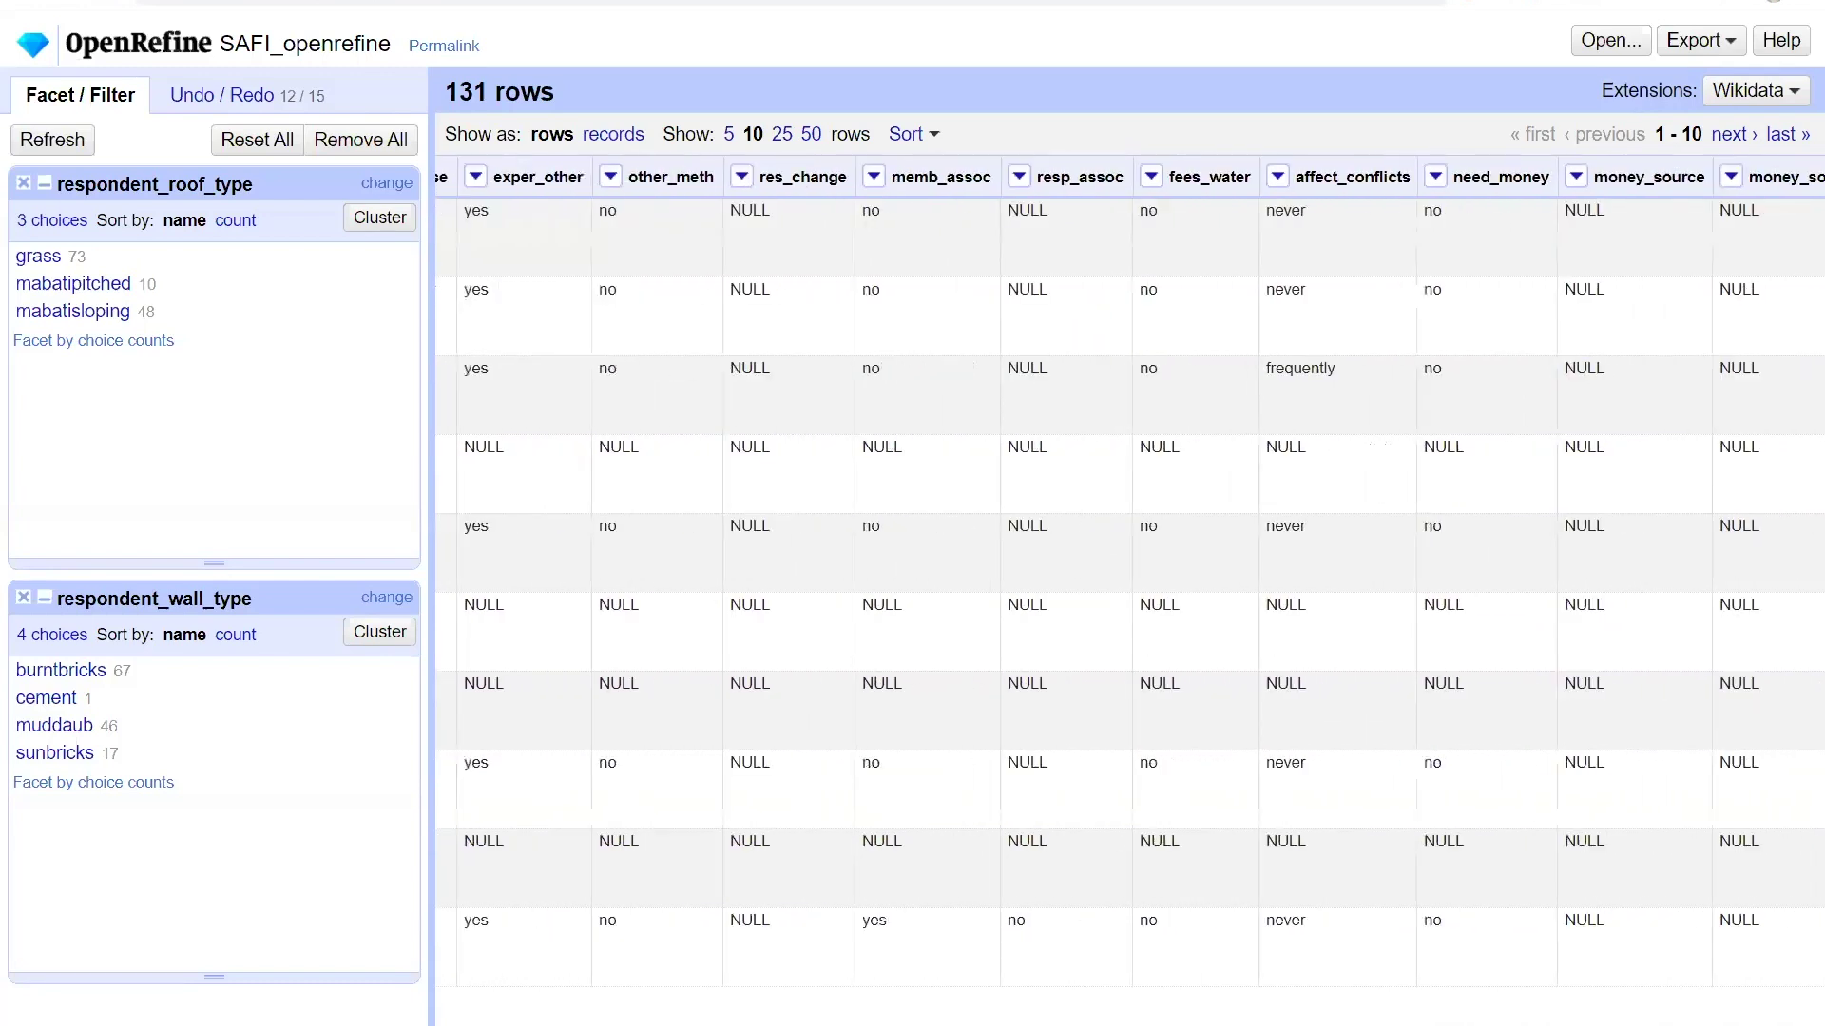
pyautogui.hscroll(-15, 796, 1023)
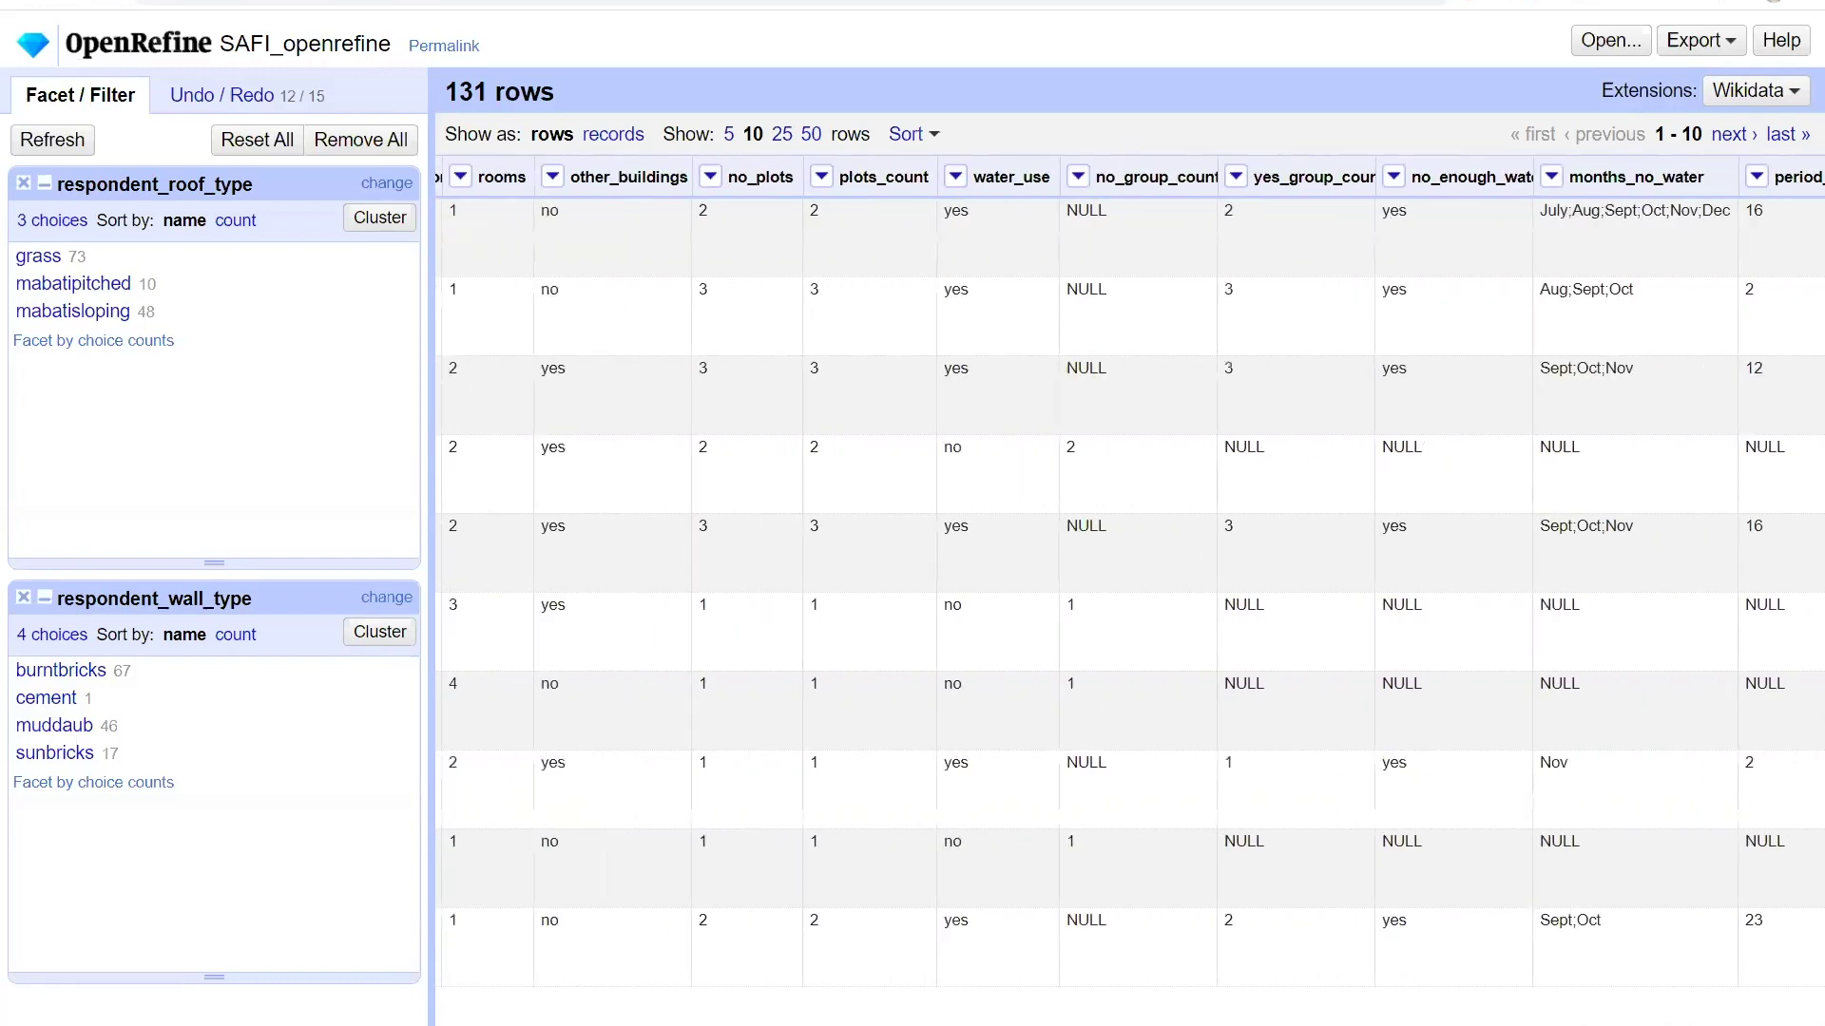
pyautogui.hscroll(-15, 796, 1022)
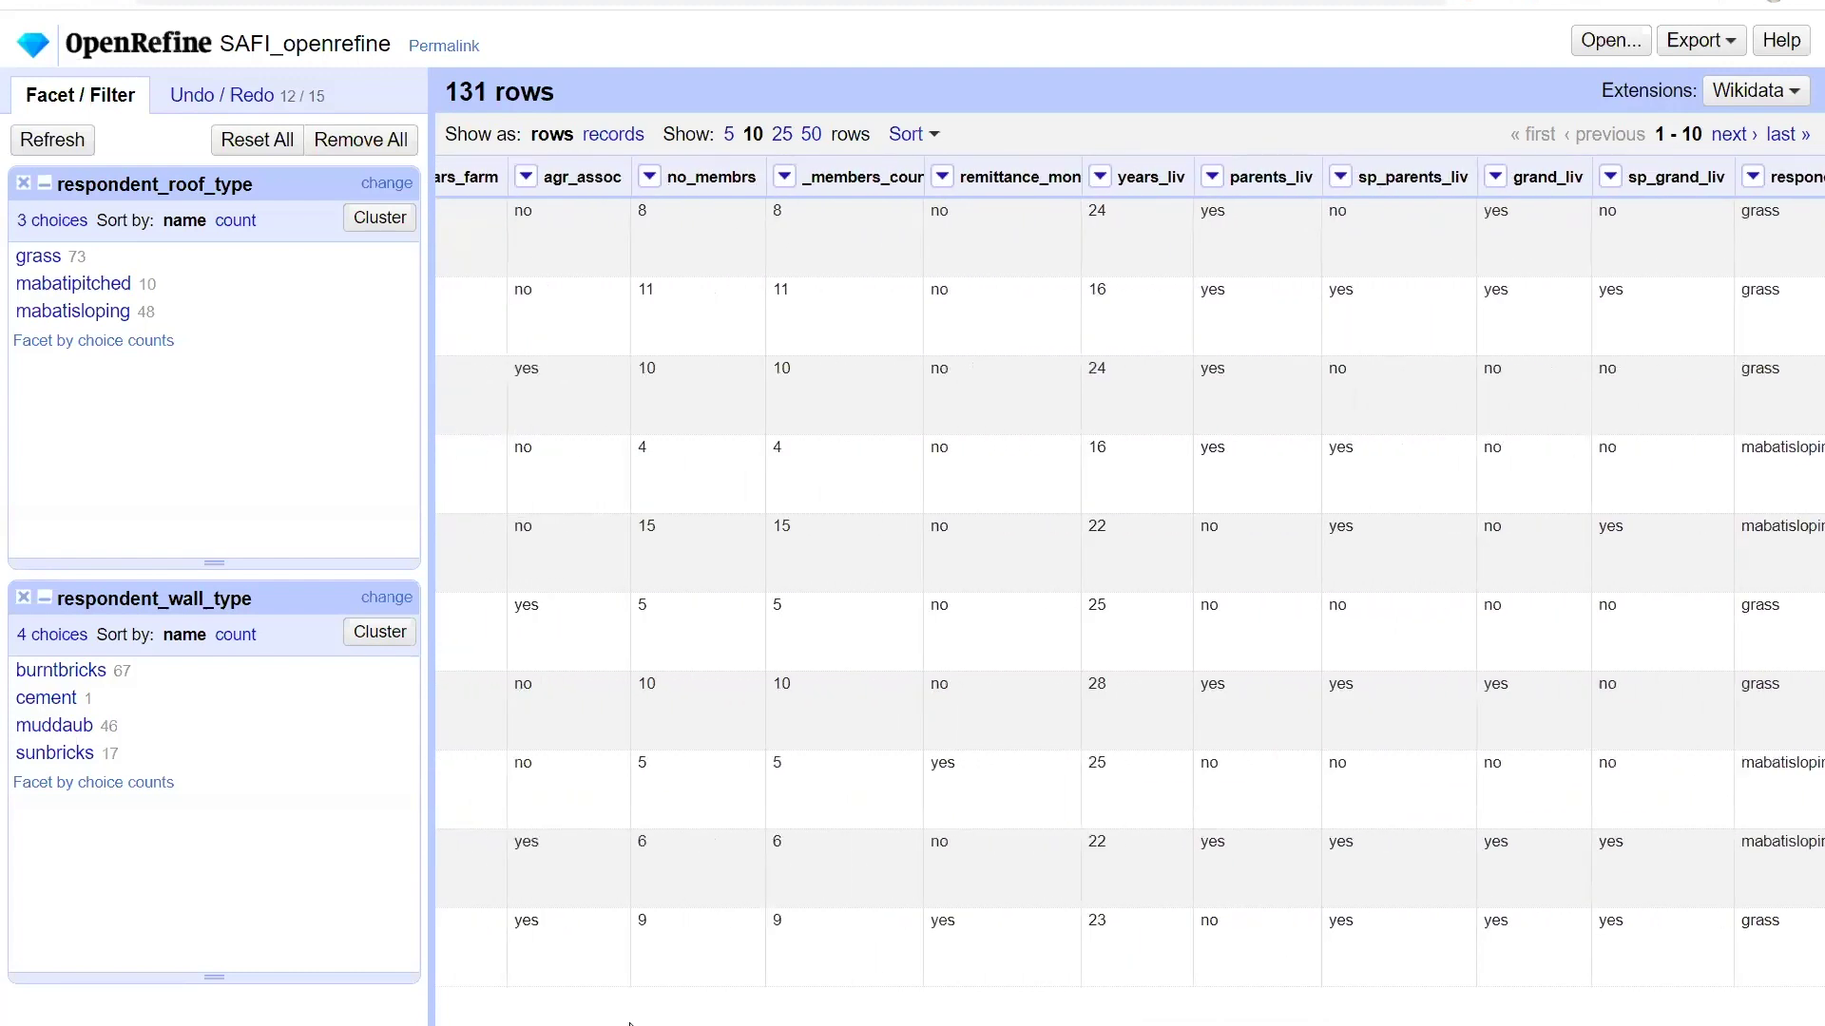
pyautogui.hscroll(-10, 629, 1022)
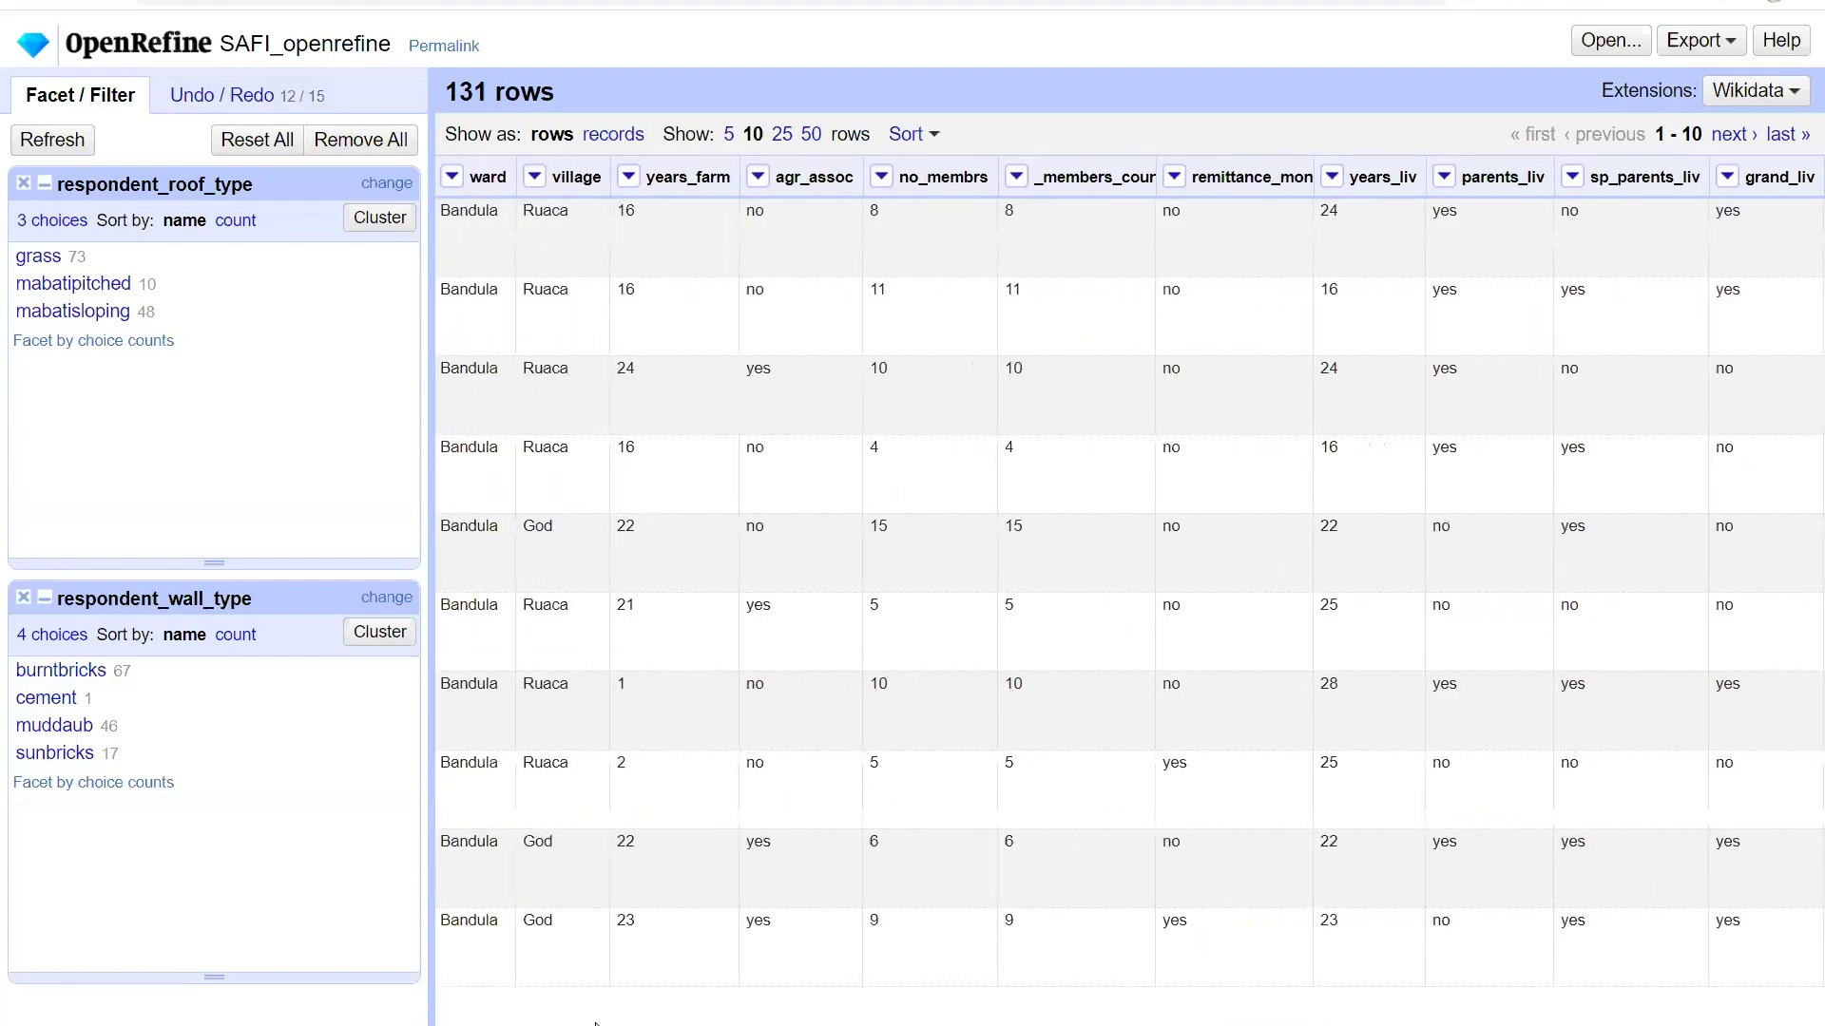
pyautogui.click(643, 178)
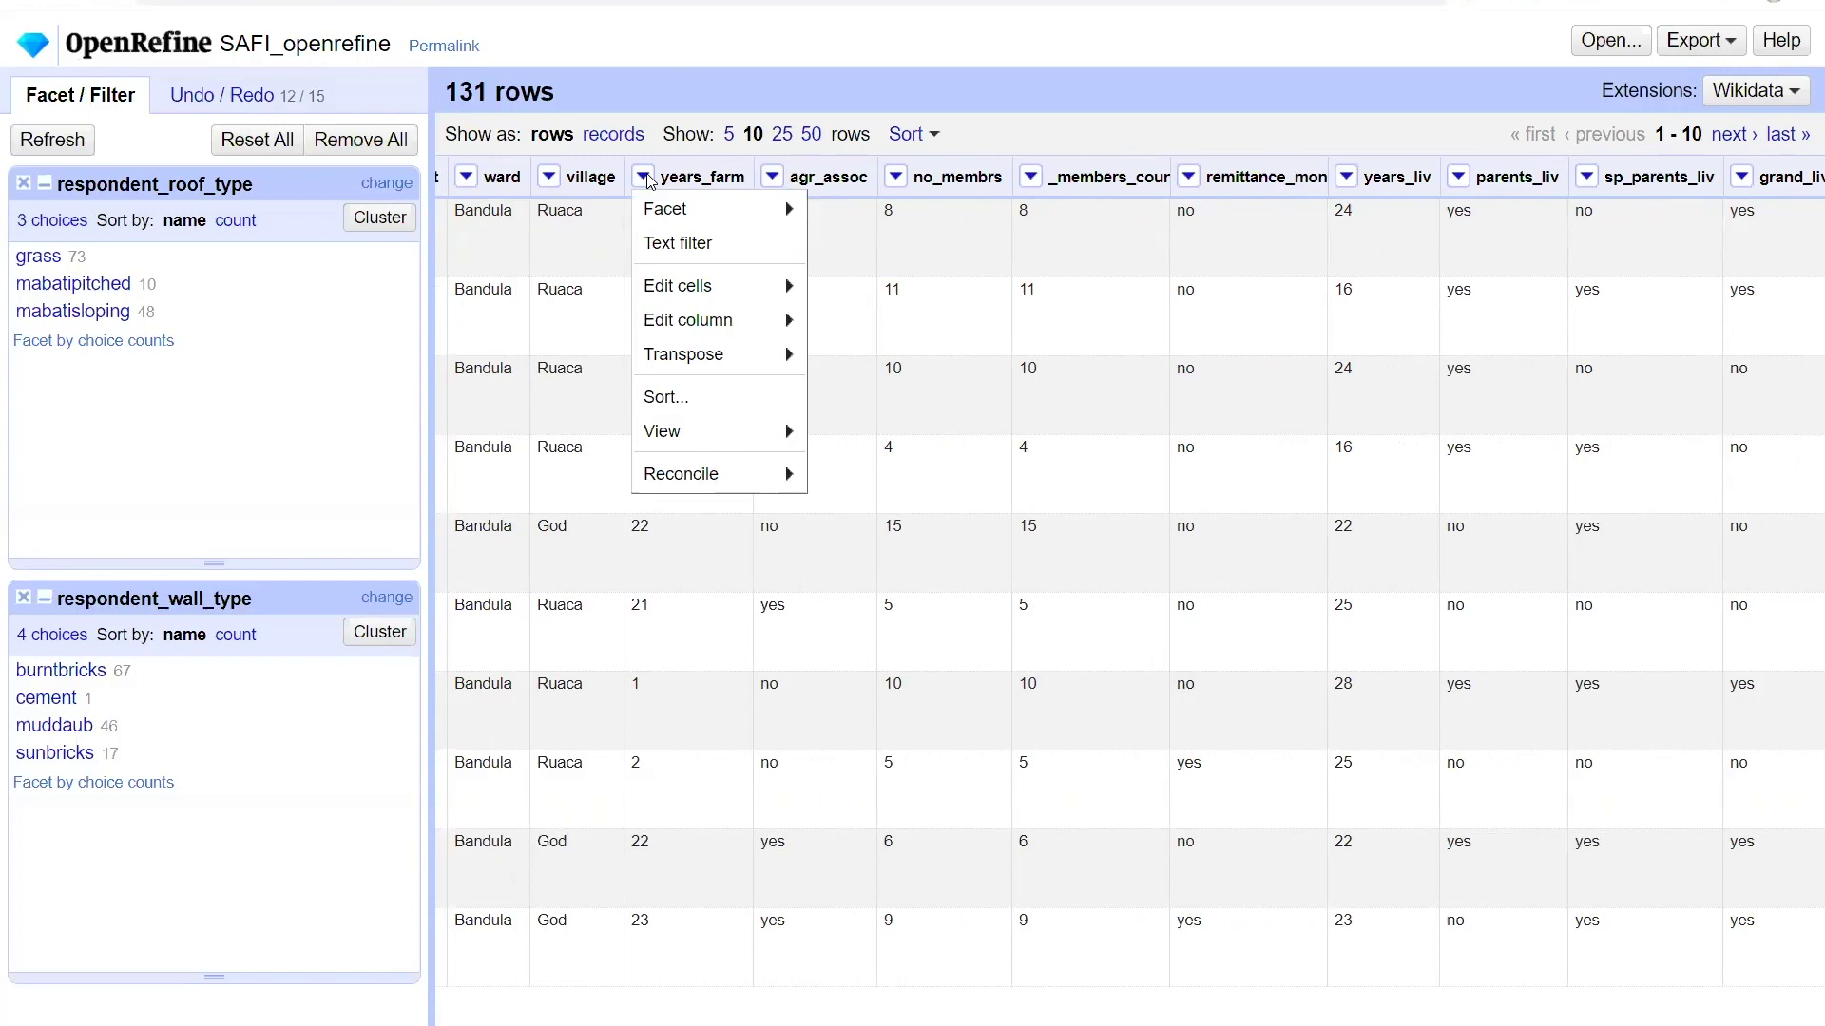
pyautogui.moveTo(680, 288)
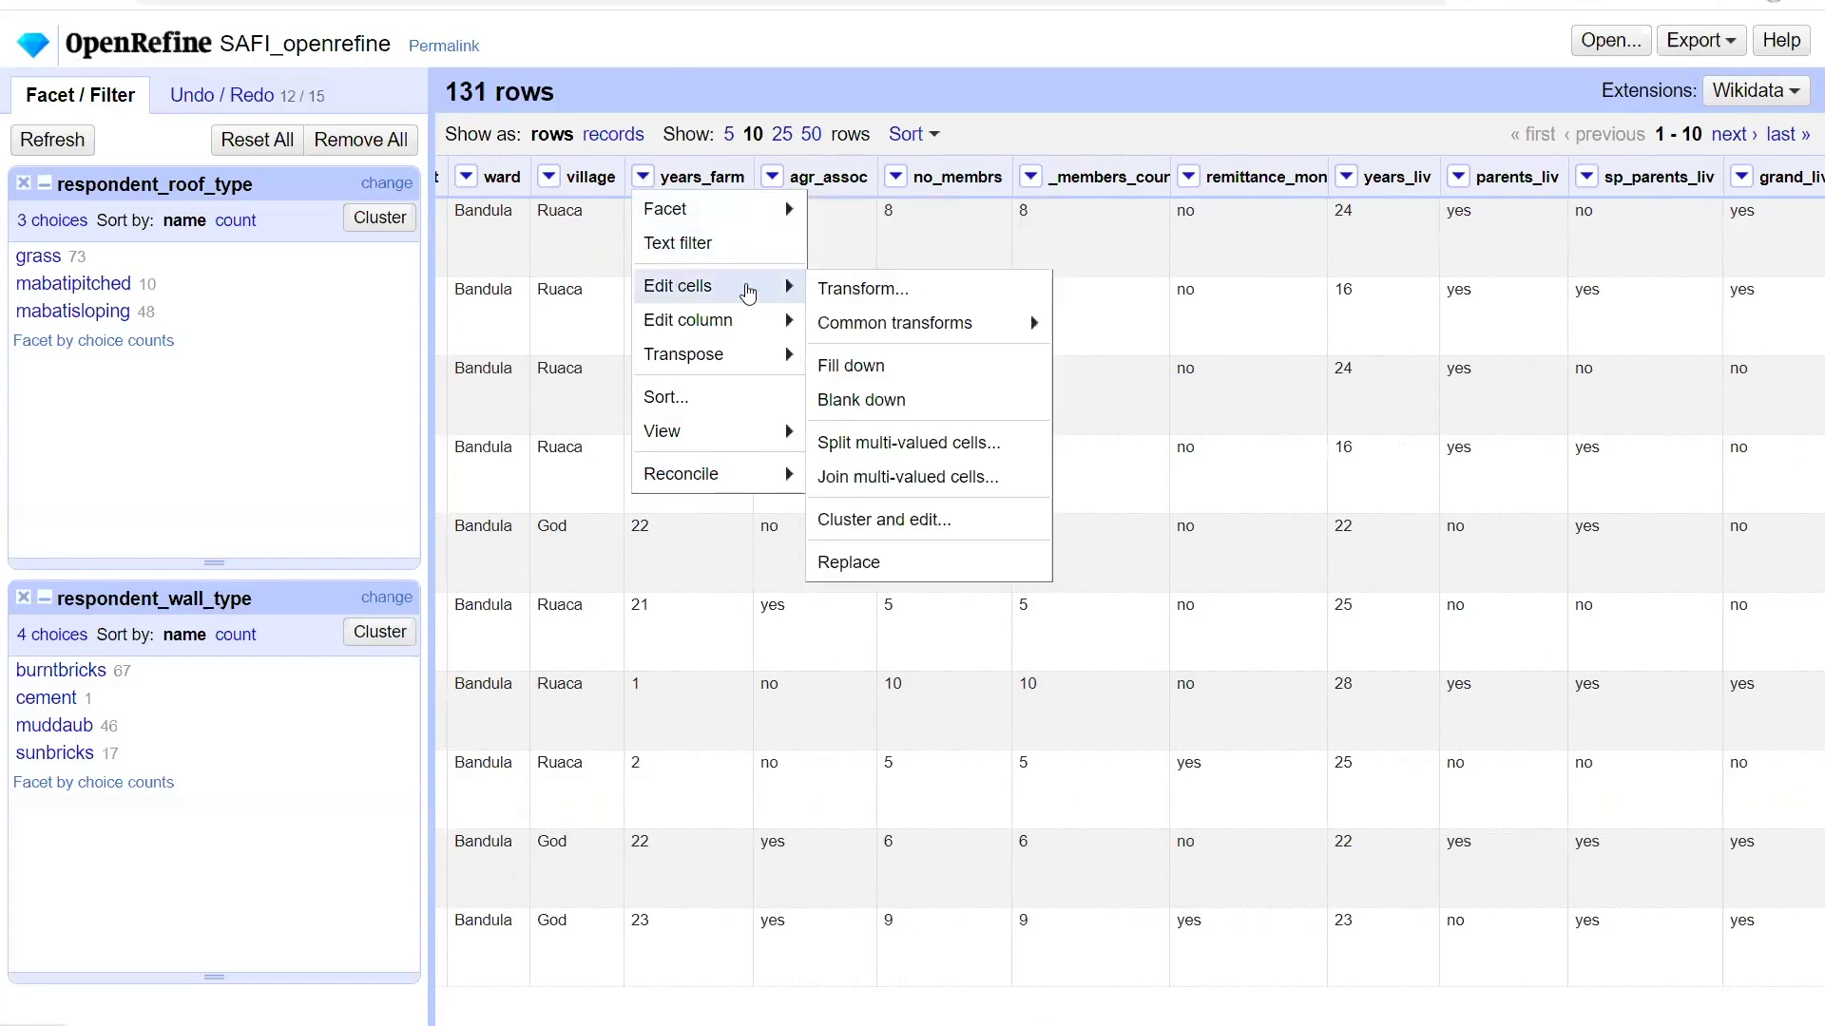
pyautogui.moveTo(888, 336)
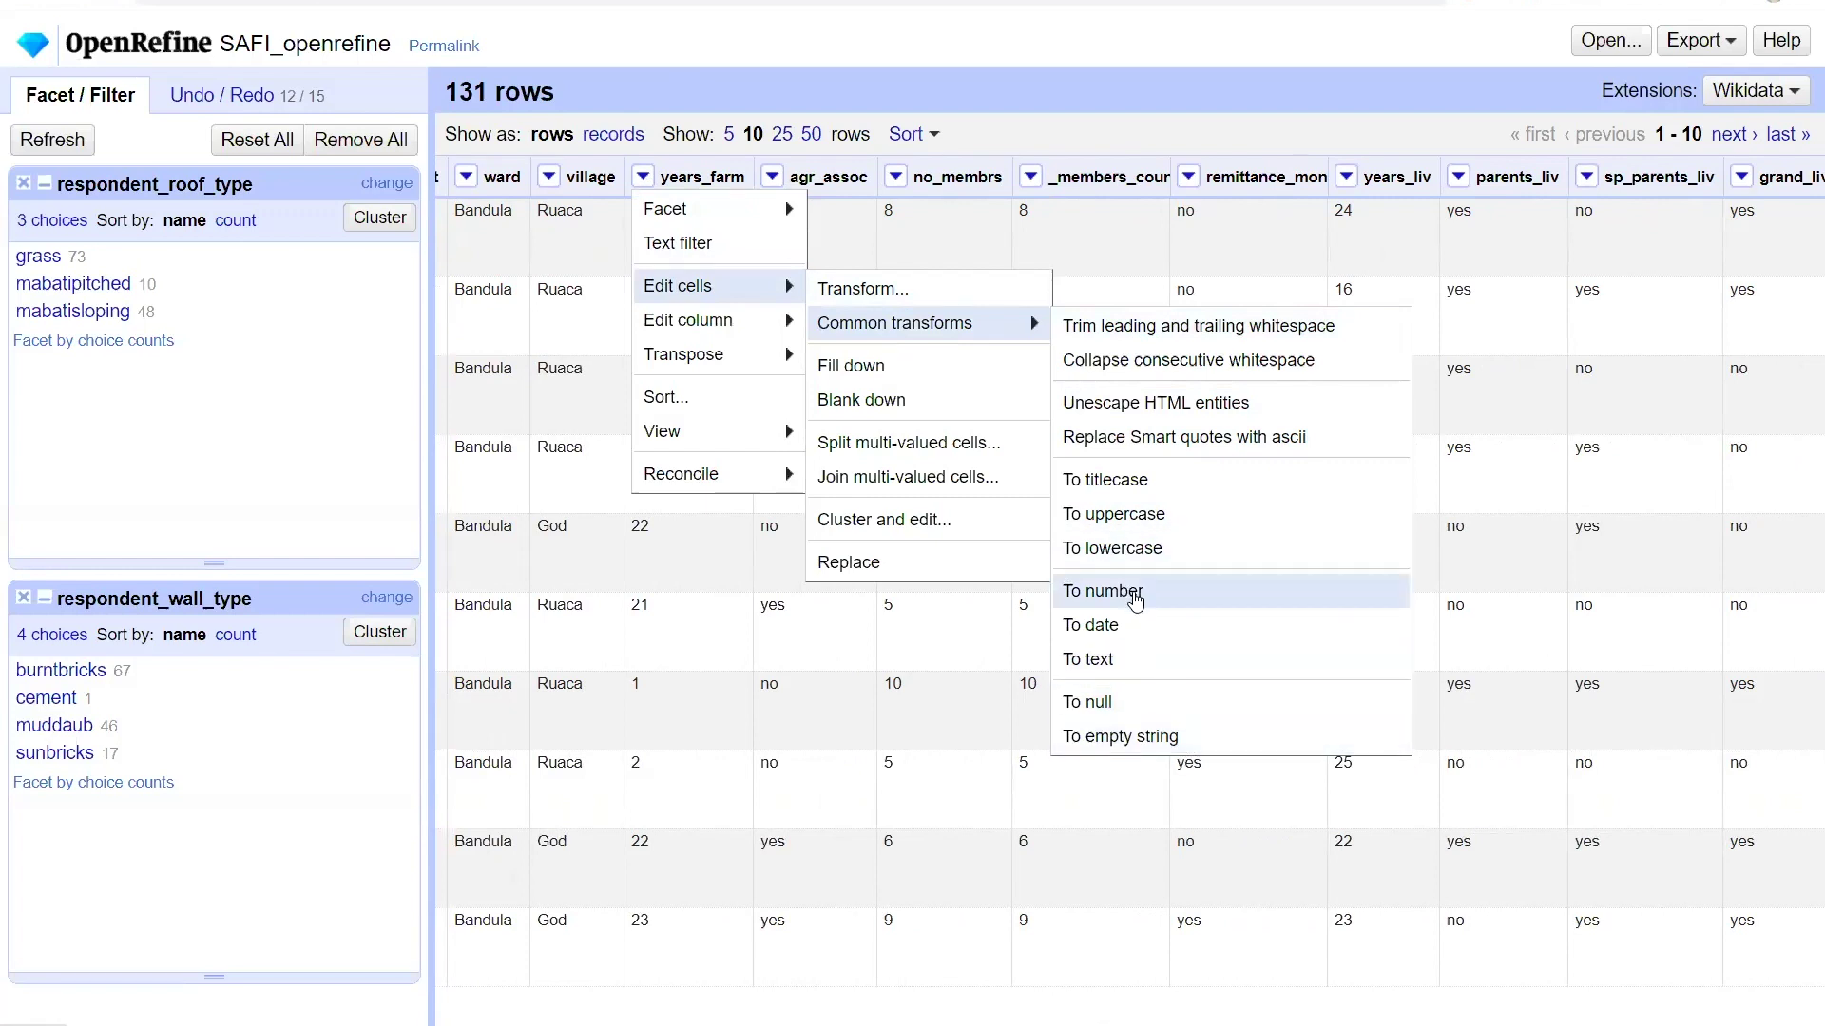
pyautogui.click(1134, 593)
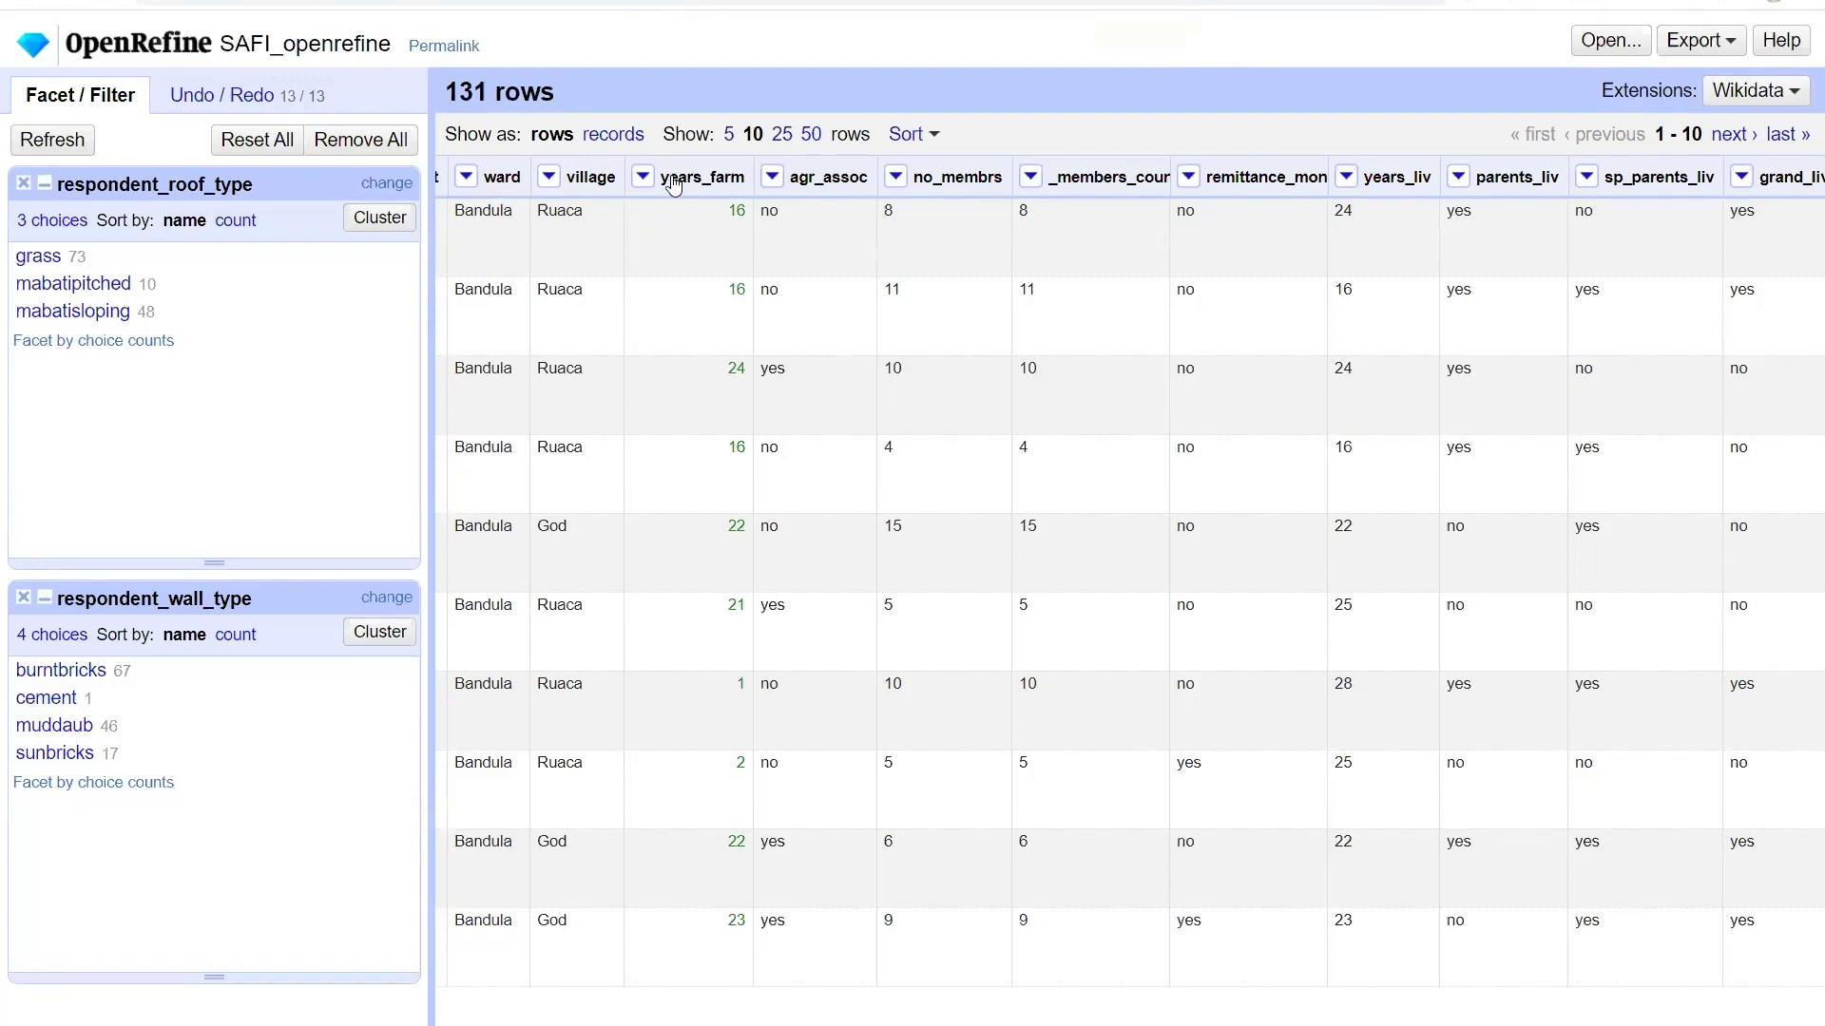
# - Add a numeric facet on the years_farm column and remove the roof and wall type facets
pyautogui.click(643, 179)
pyautogui.moveTo(670, 213)
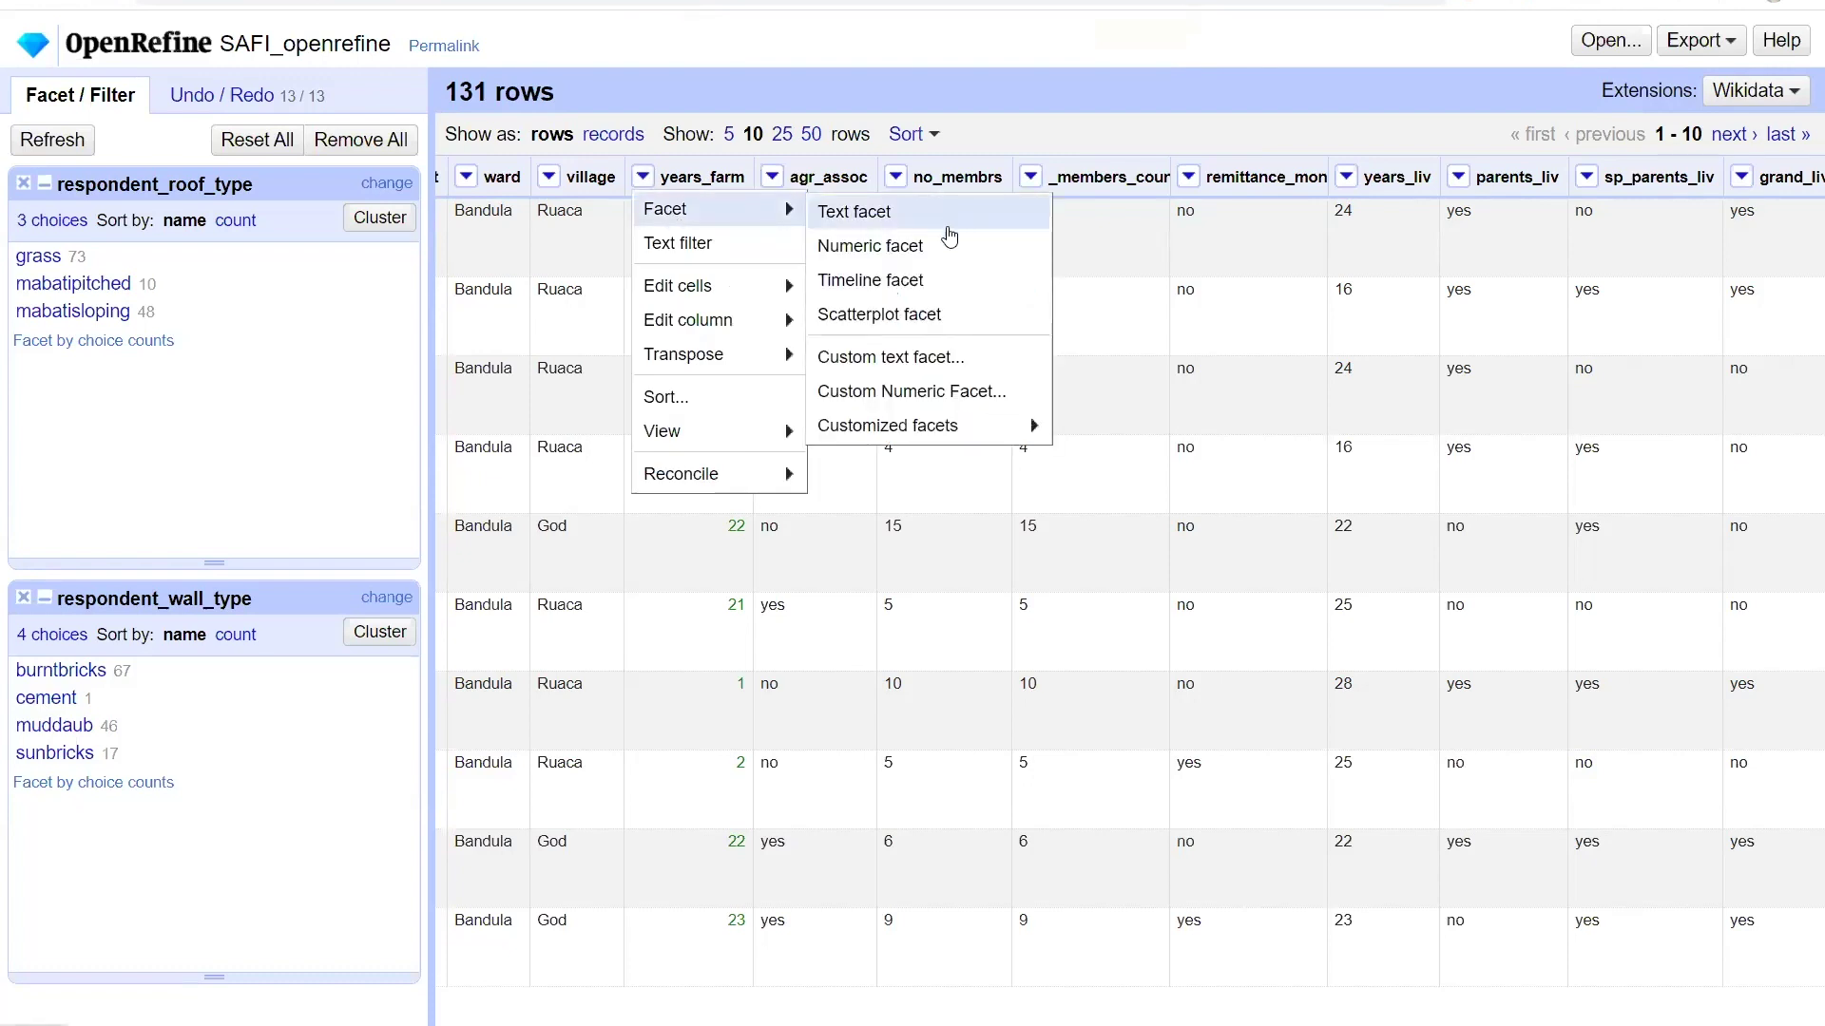
pyautogui.click(941, 247)
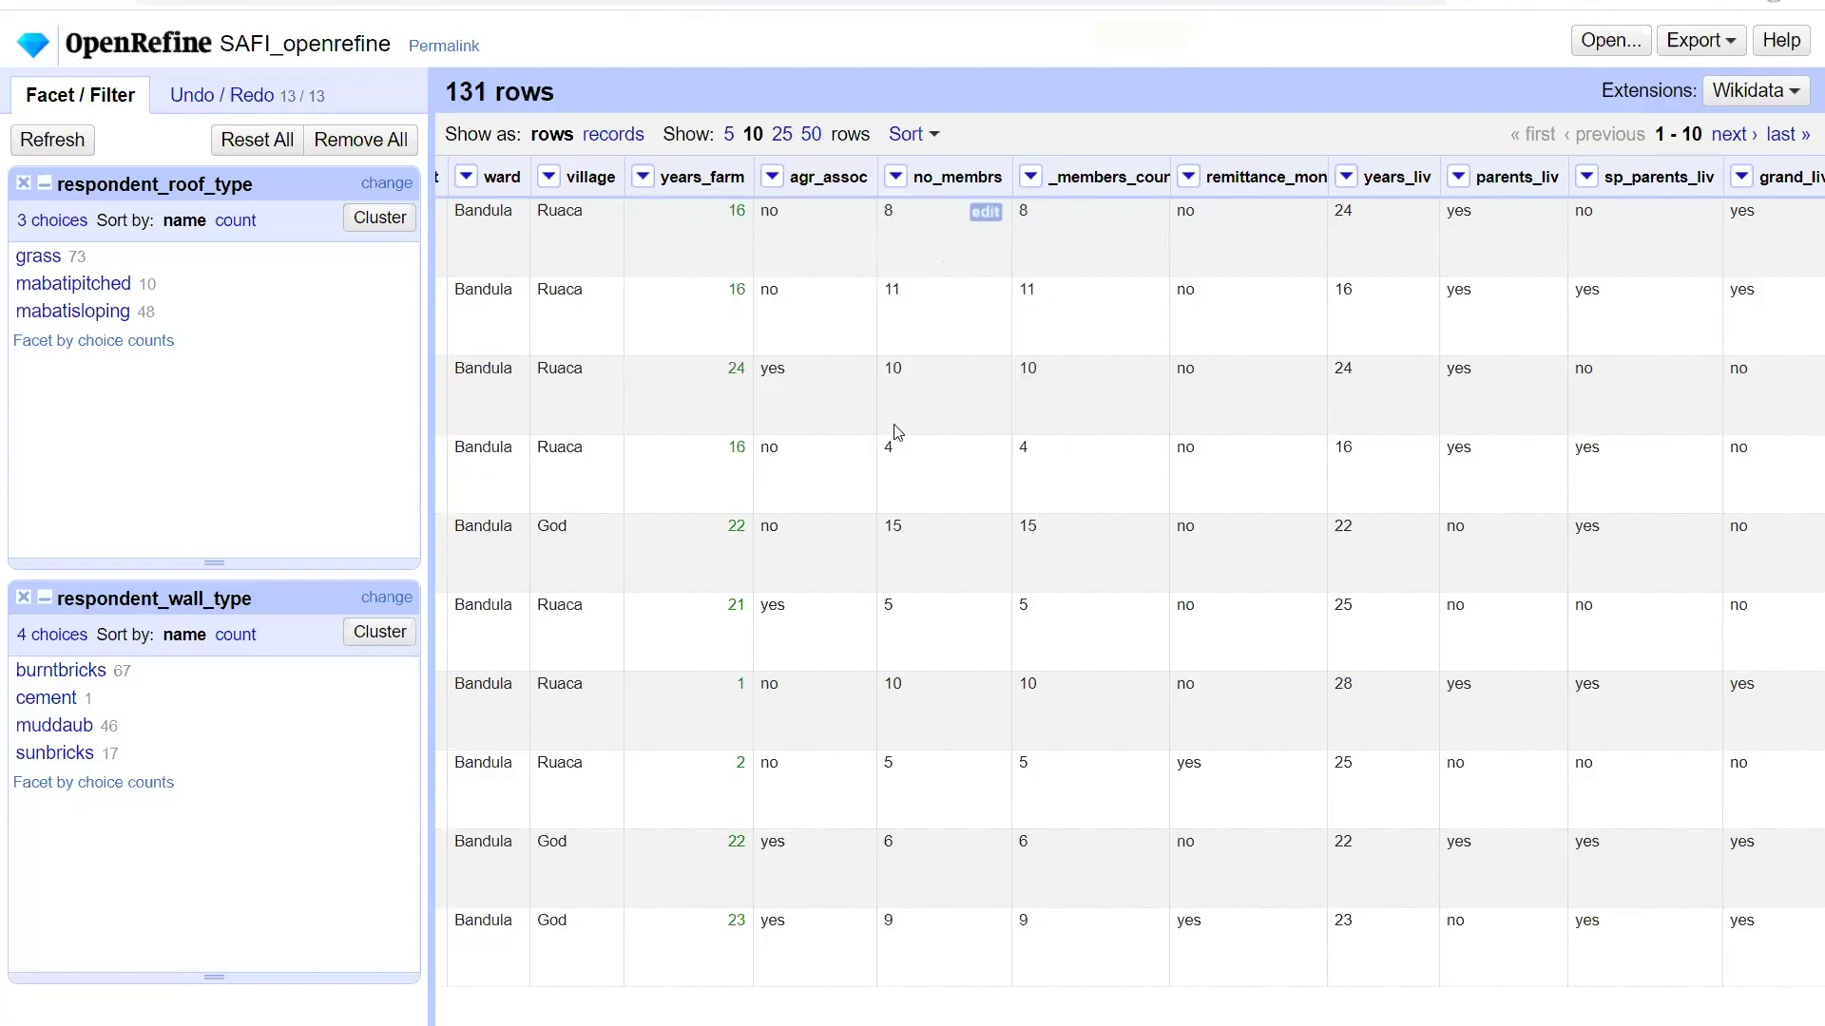
pyautogui.click(22, 186)
pyautogui.click(21, 185)
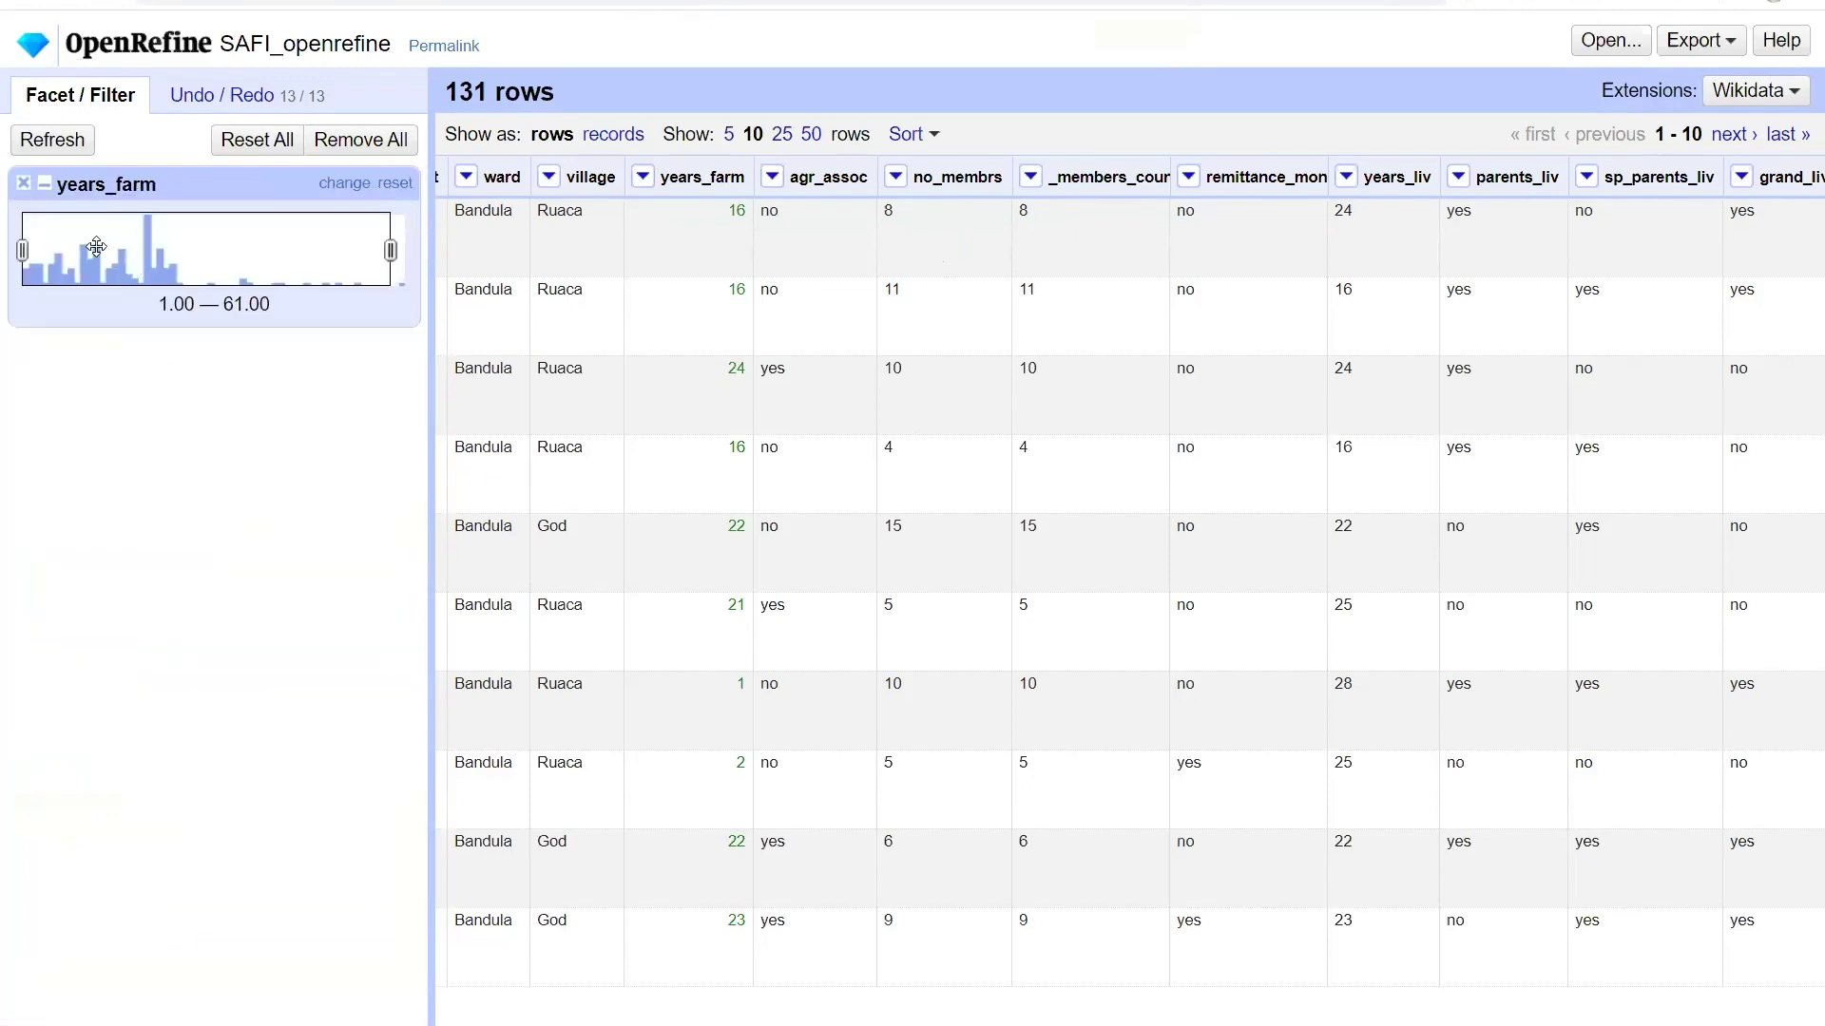
# - Narrow the years_farm numeric facet to the range 8 to 29
pyautogui.moveTo(390, 251); pyautogui.dragTo(202, 255)
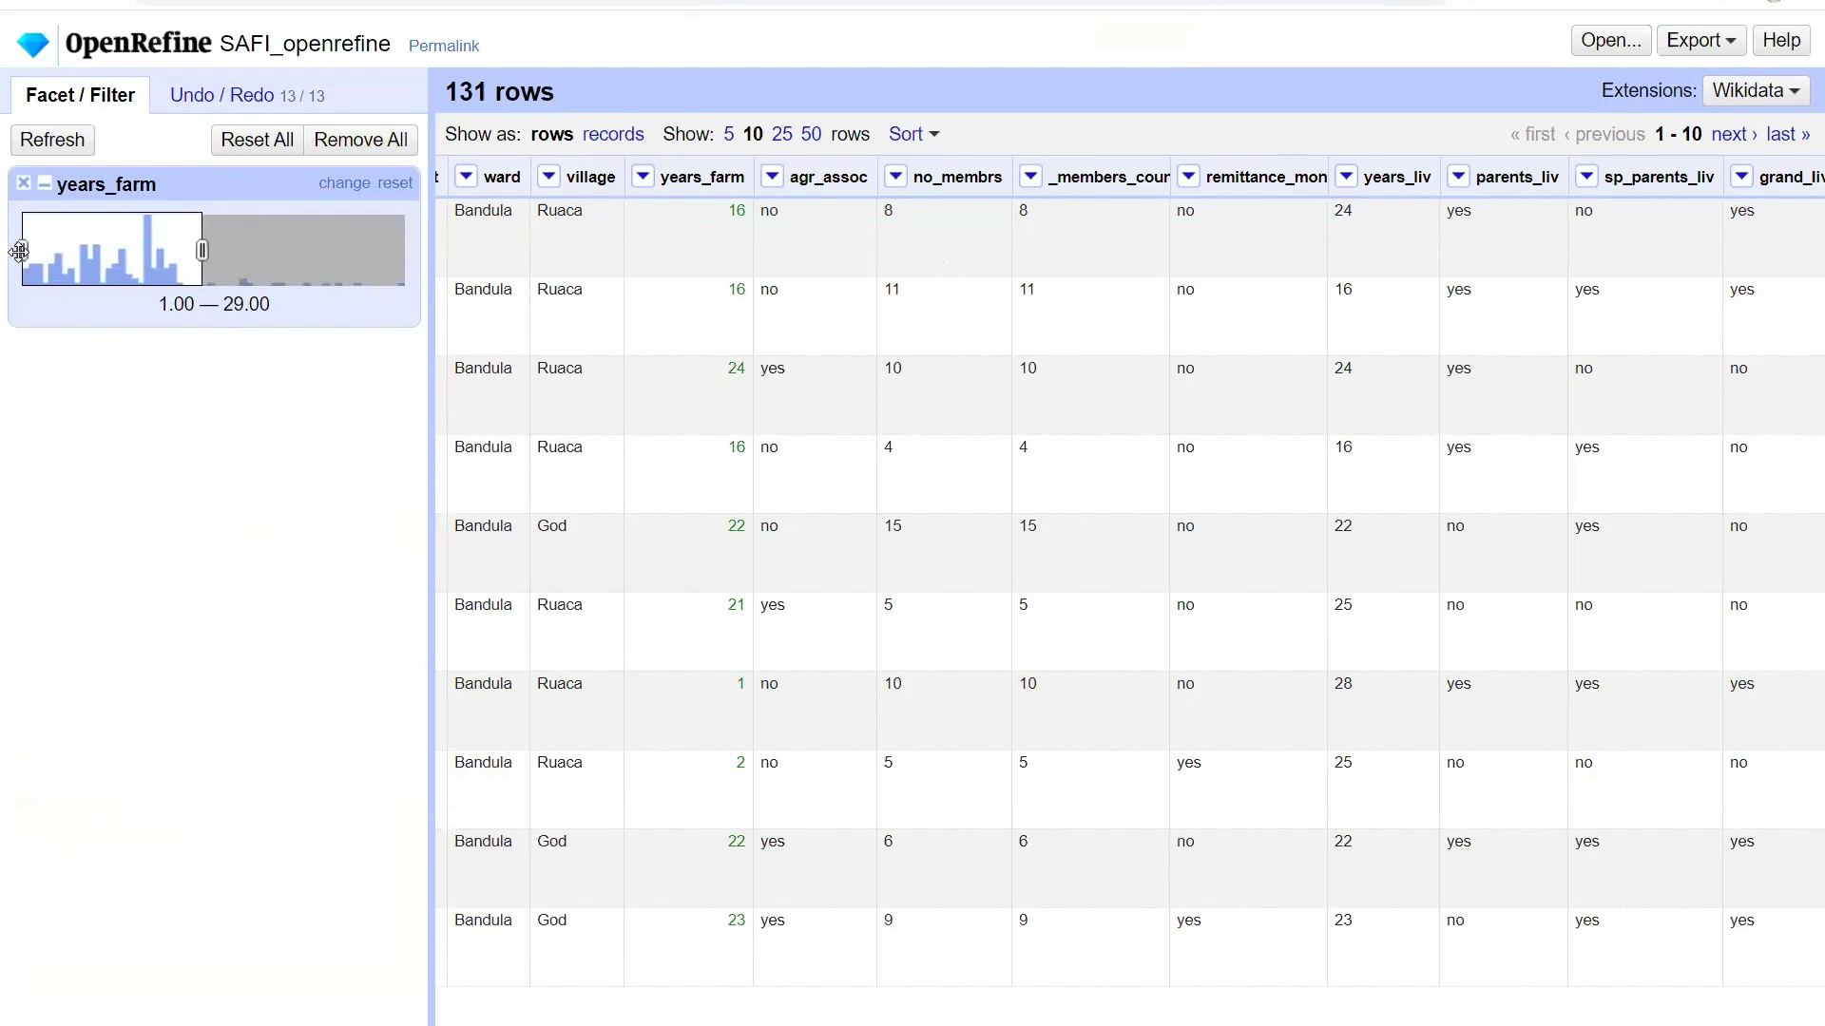
pyautogui.moveTo(17, 250); pyautogui.dragTo(53, 247)
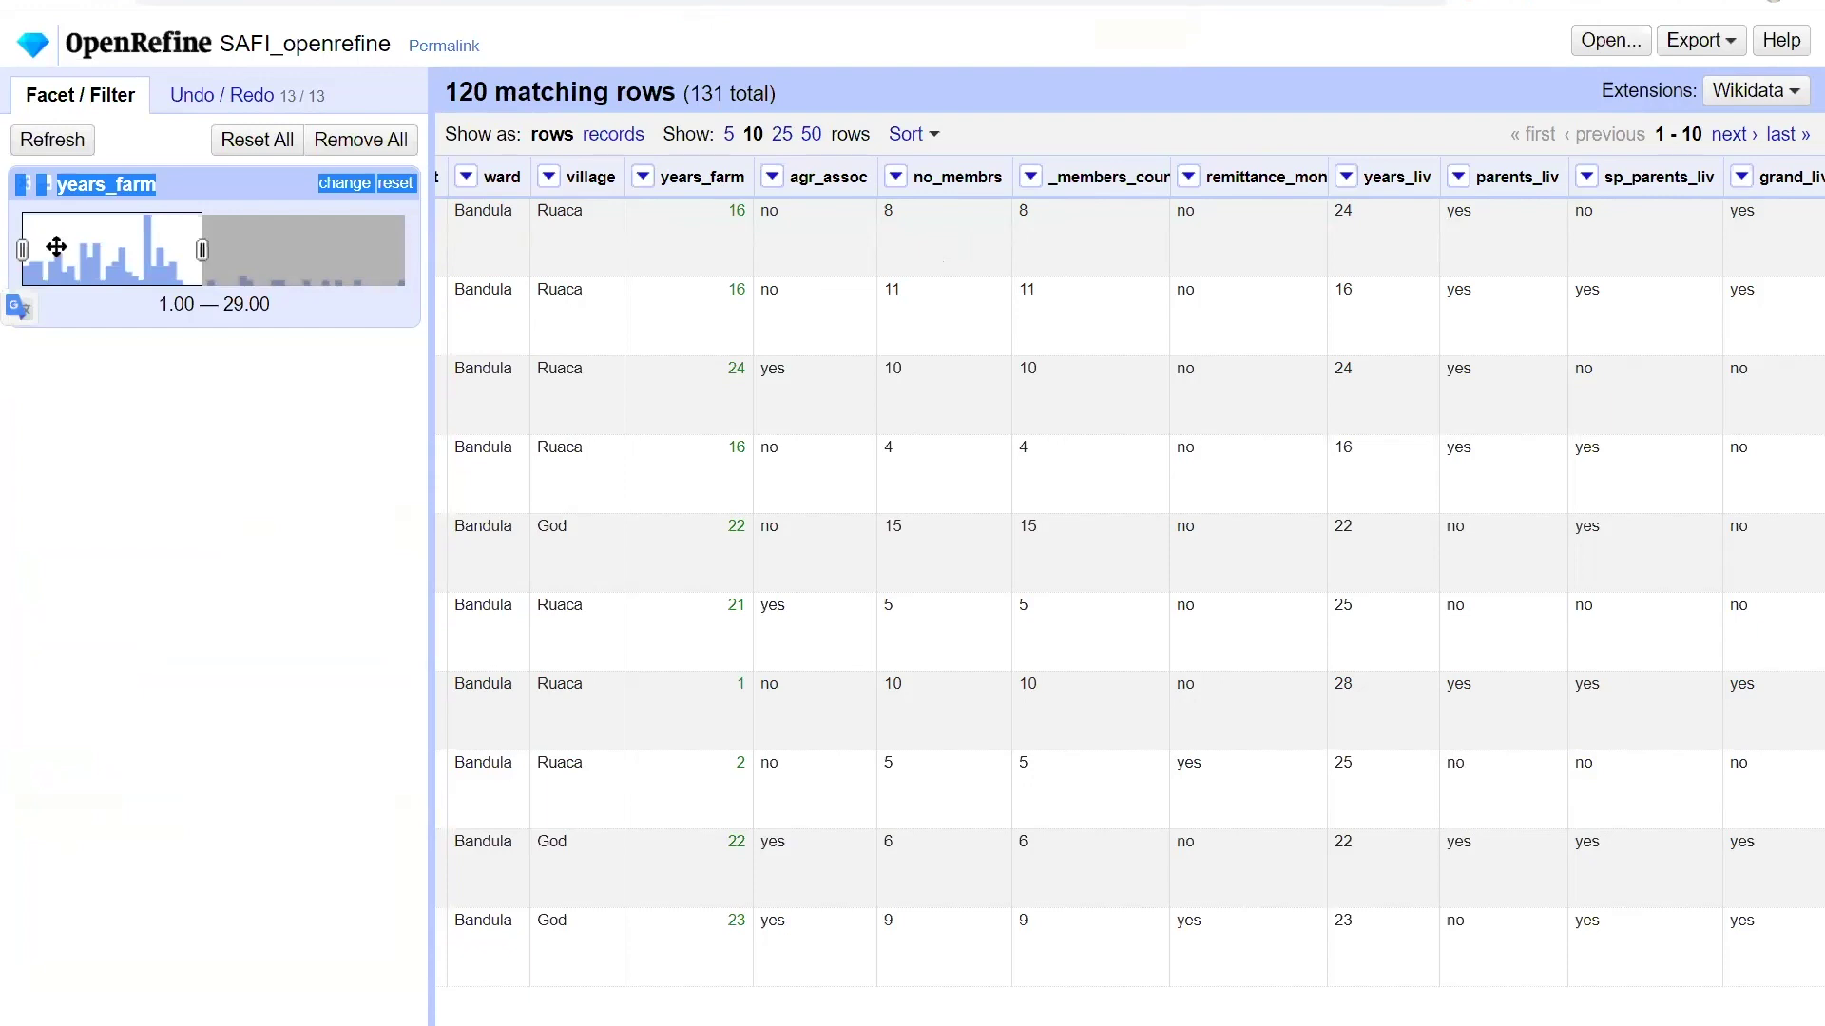
pyautogui.click(33, 246)
pyautogui.moveTo(34, 245); pyautogui.dragTo(76, 245)
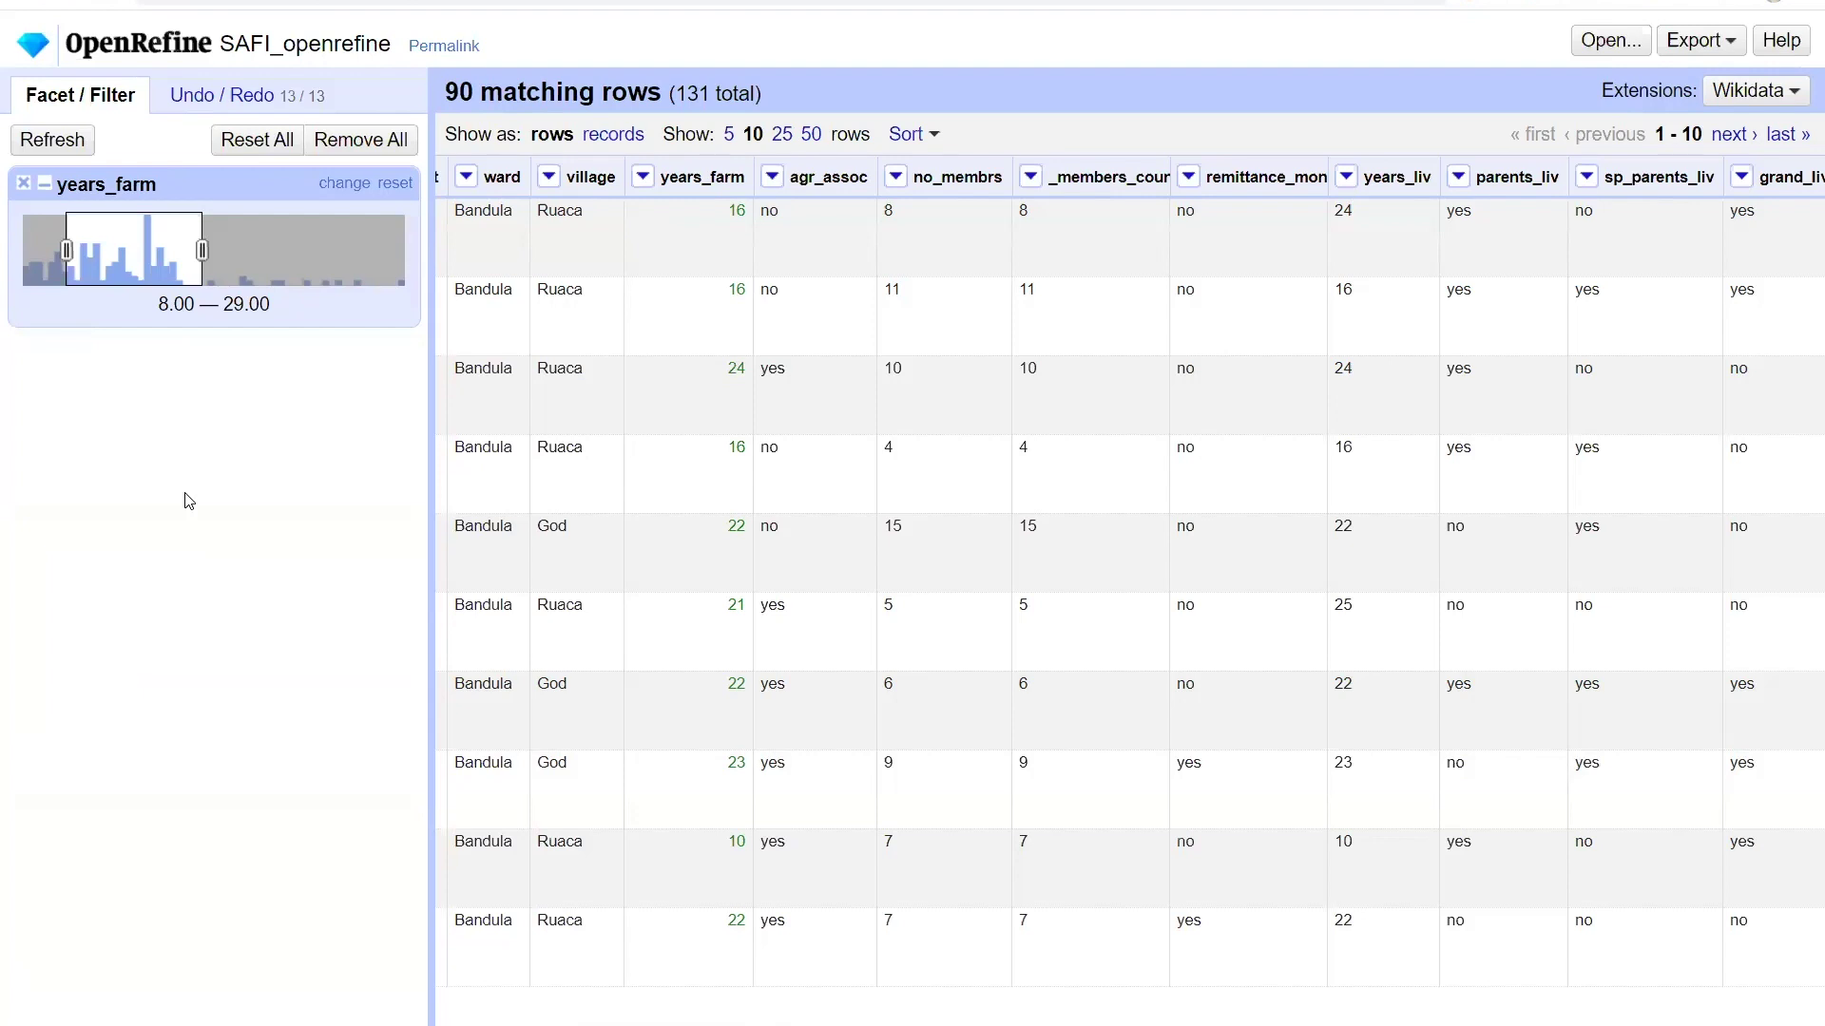
# - Clear the years_farm value in row 120 and apply it as a blank cell with the text data type
pyautogui.moveTo(733, 258)
pyautogui.moveTo(694, 304)
pyautogui.click(650, 290)
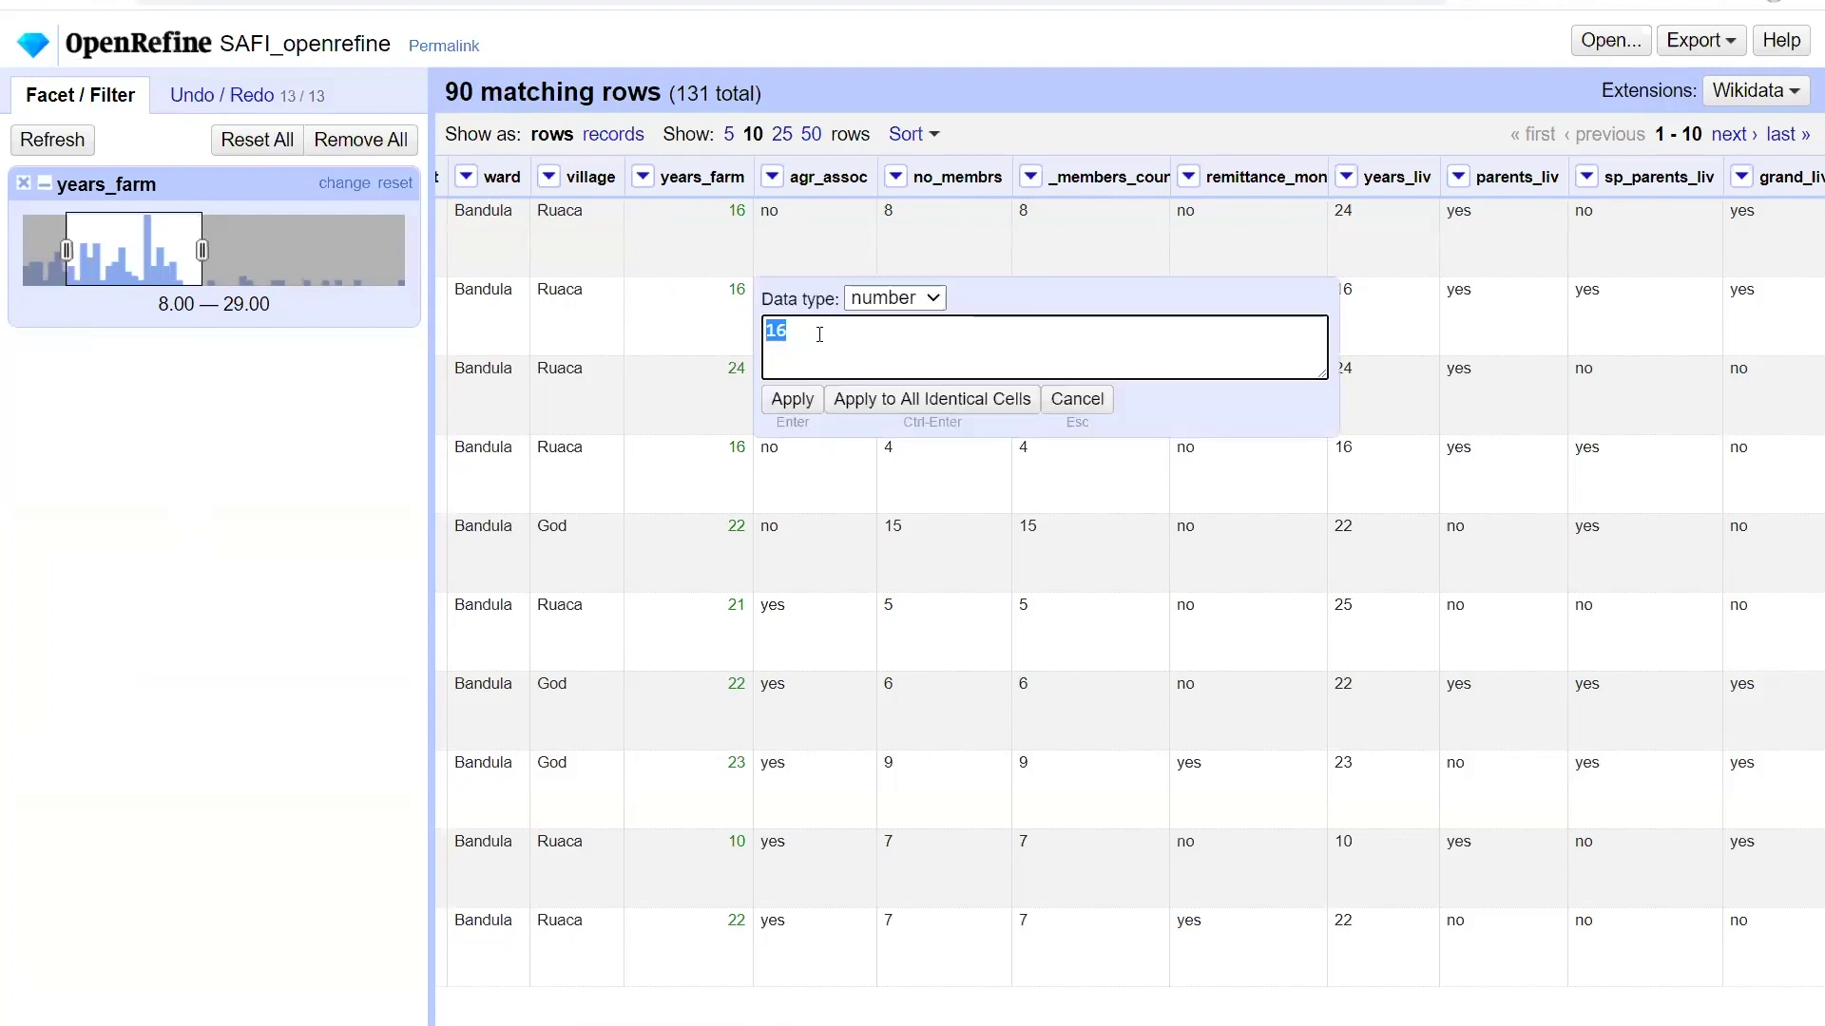
pyautogui.press('BackSpace')
pyautogui.click(795, 403)
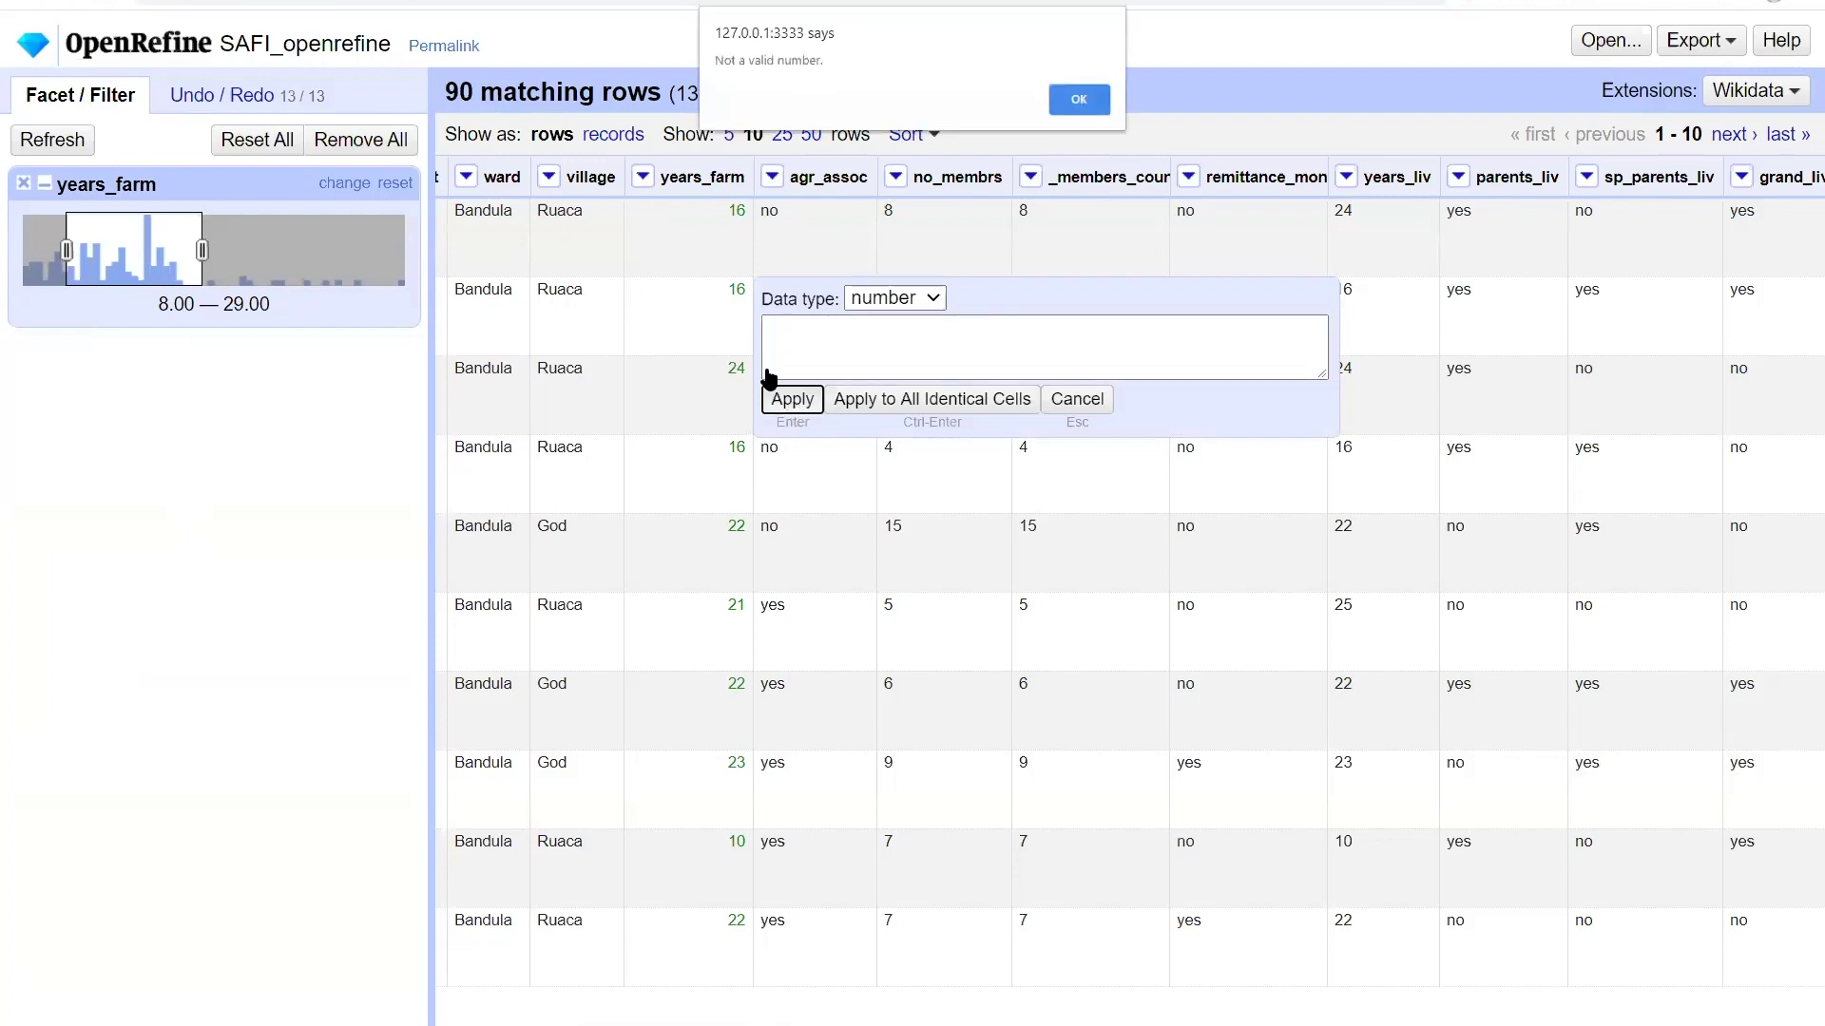
pyautogui.click(1080, 100)
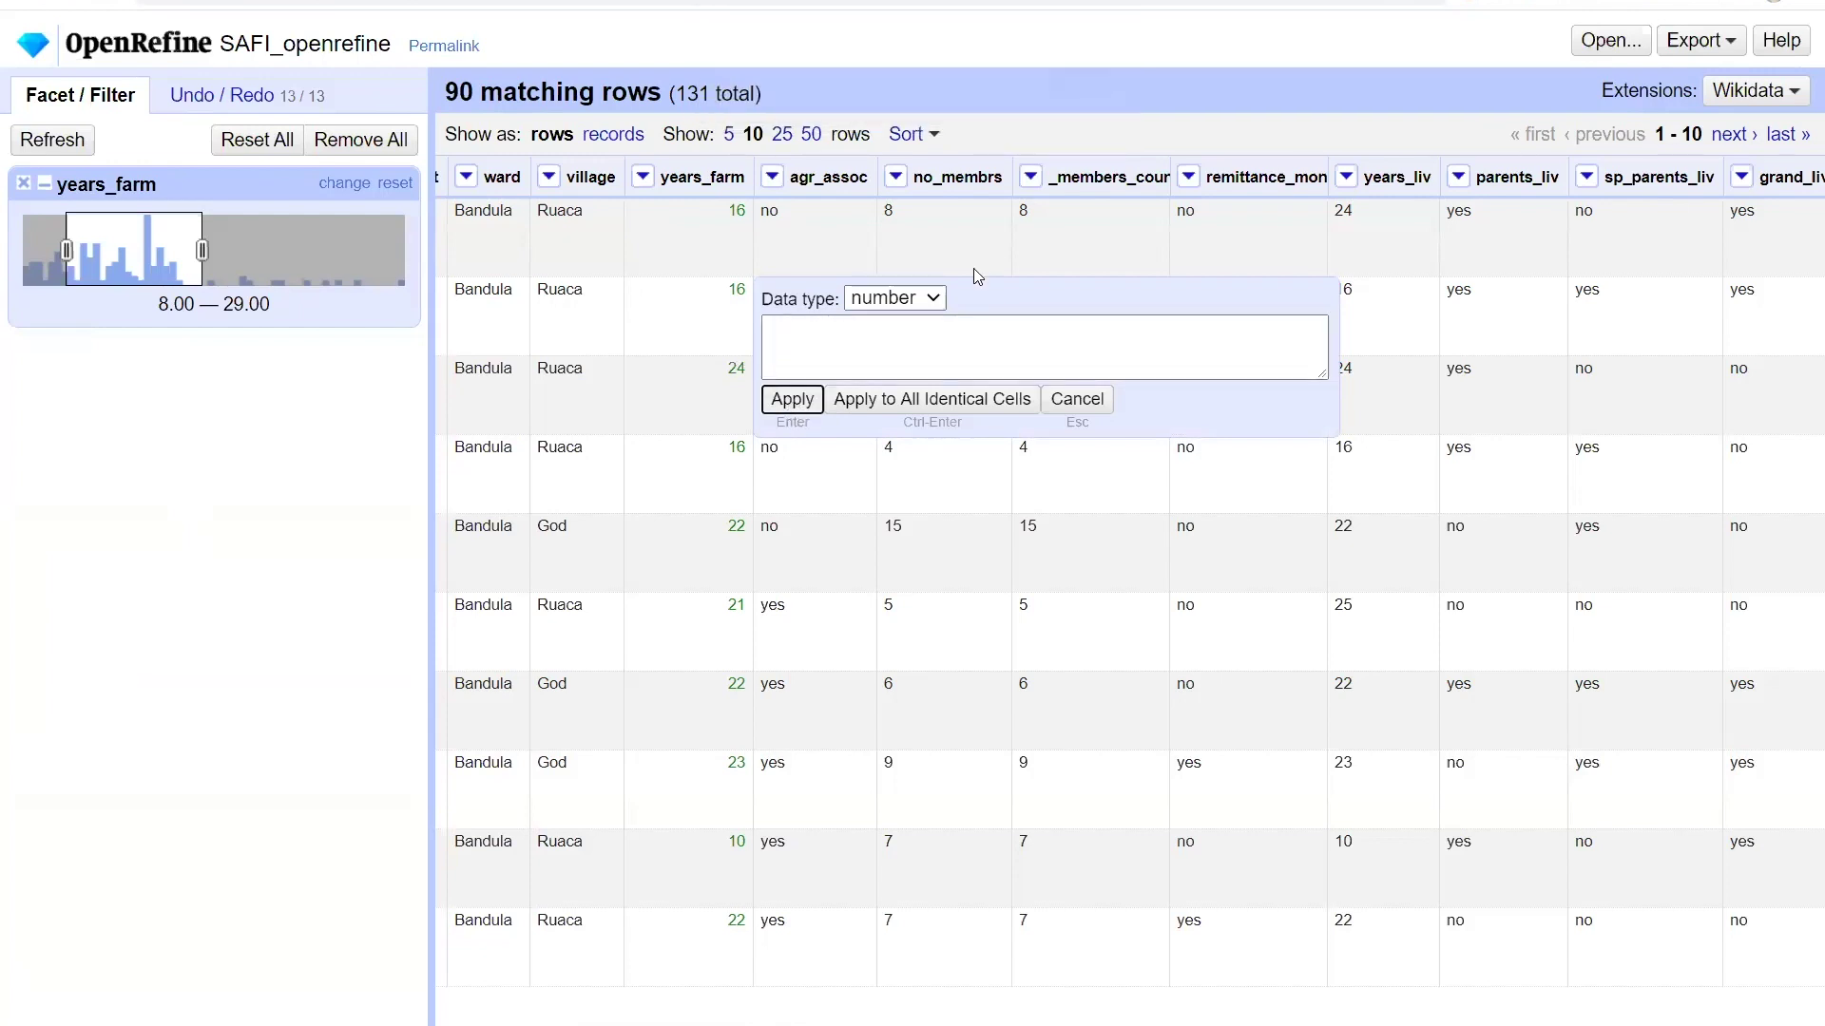
pyautogui.click(914, 300)
pyautogui.click(910, 344)
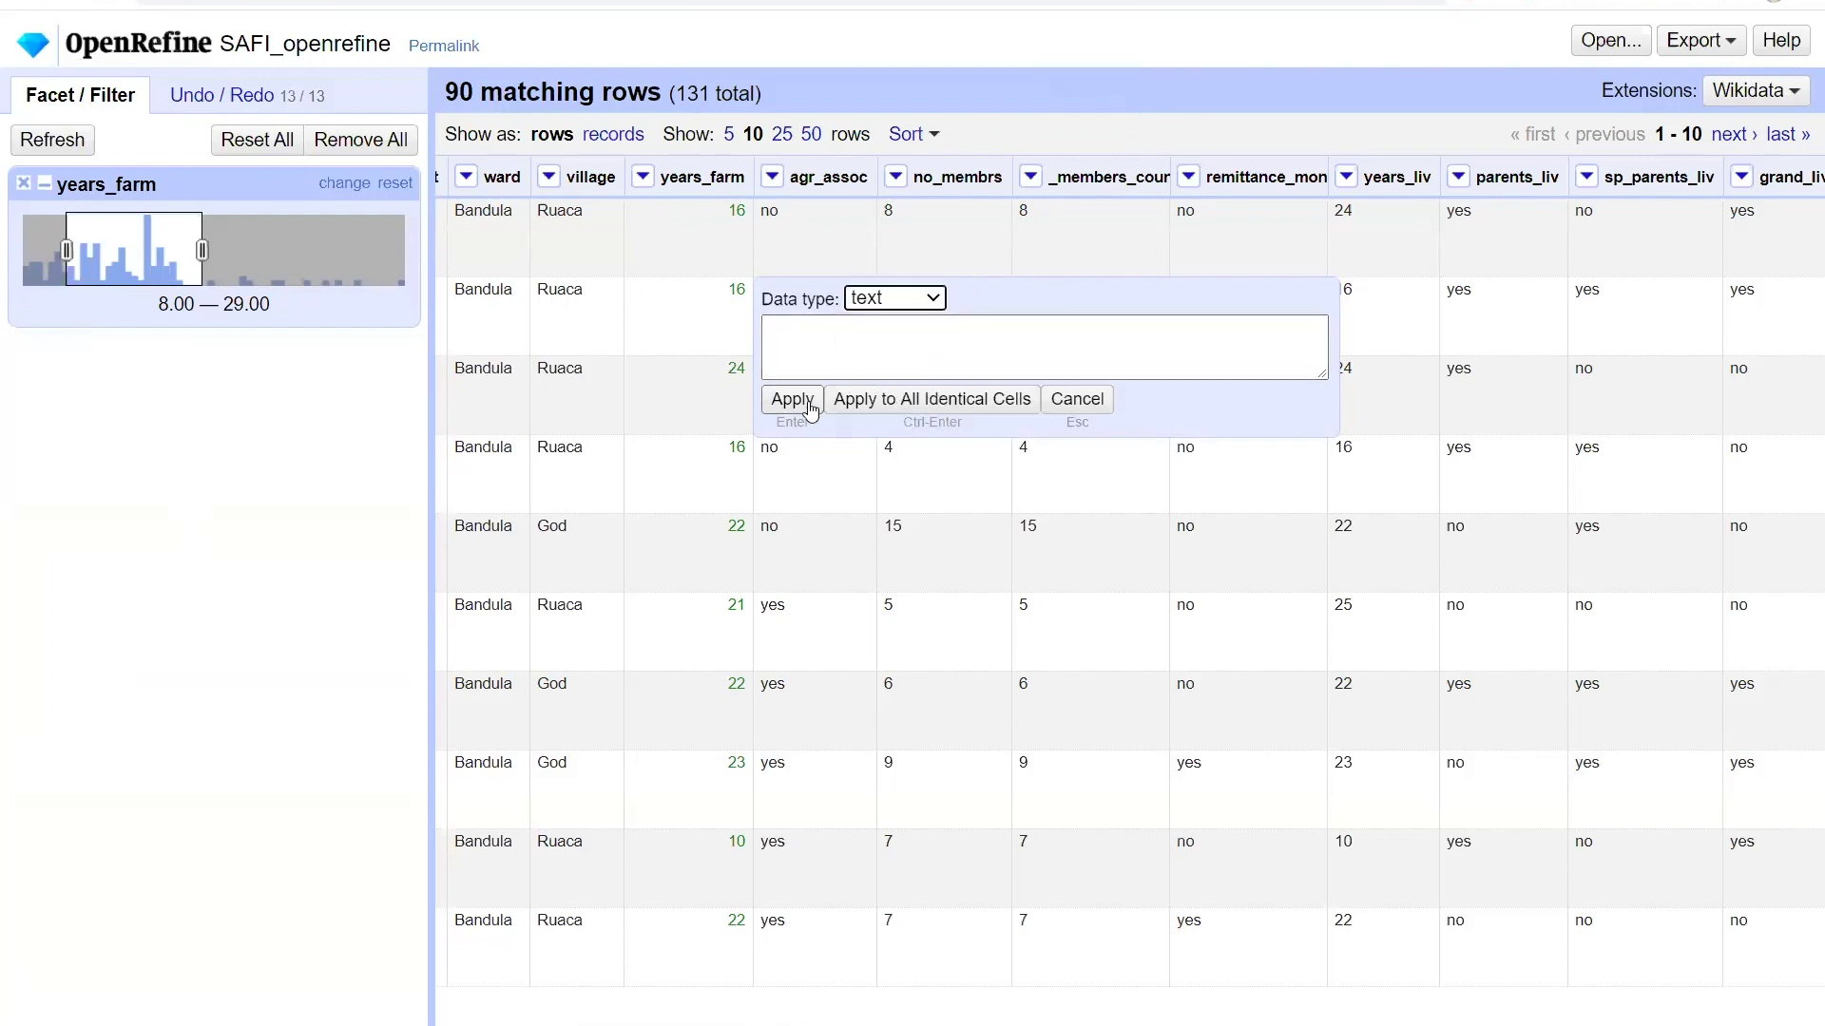
pyautogui.click(806, 401)
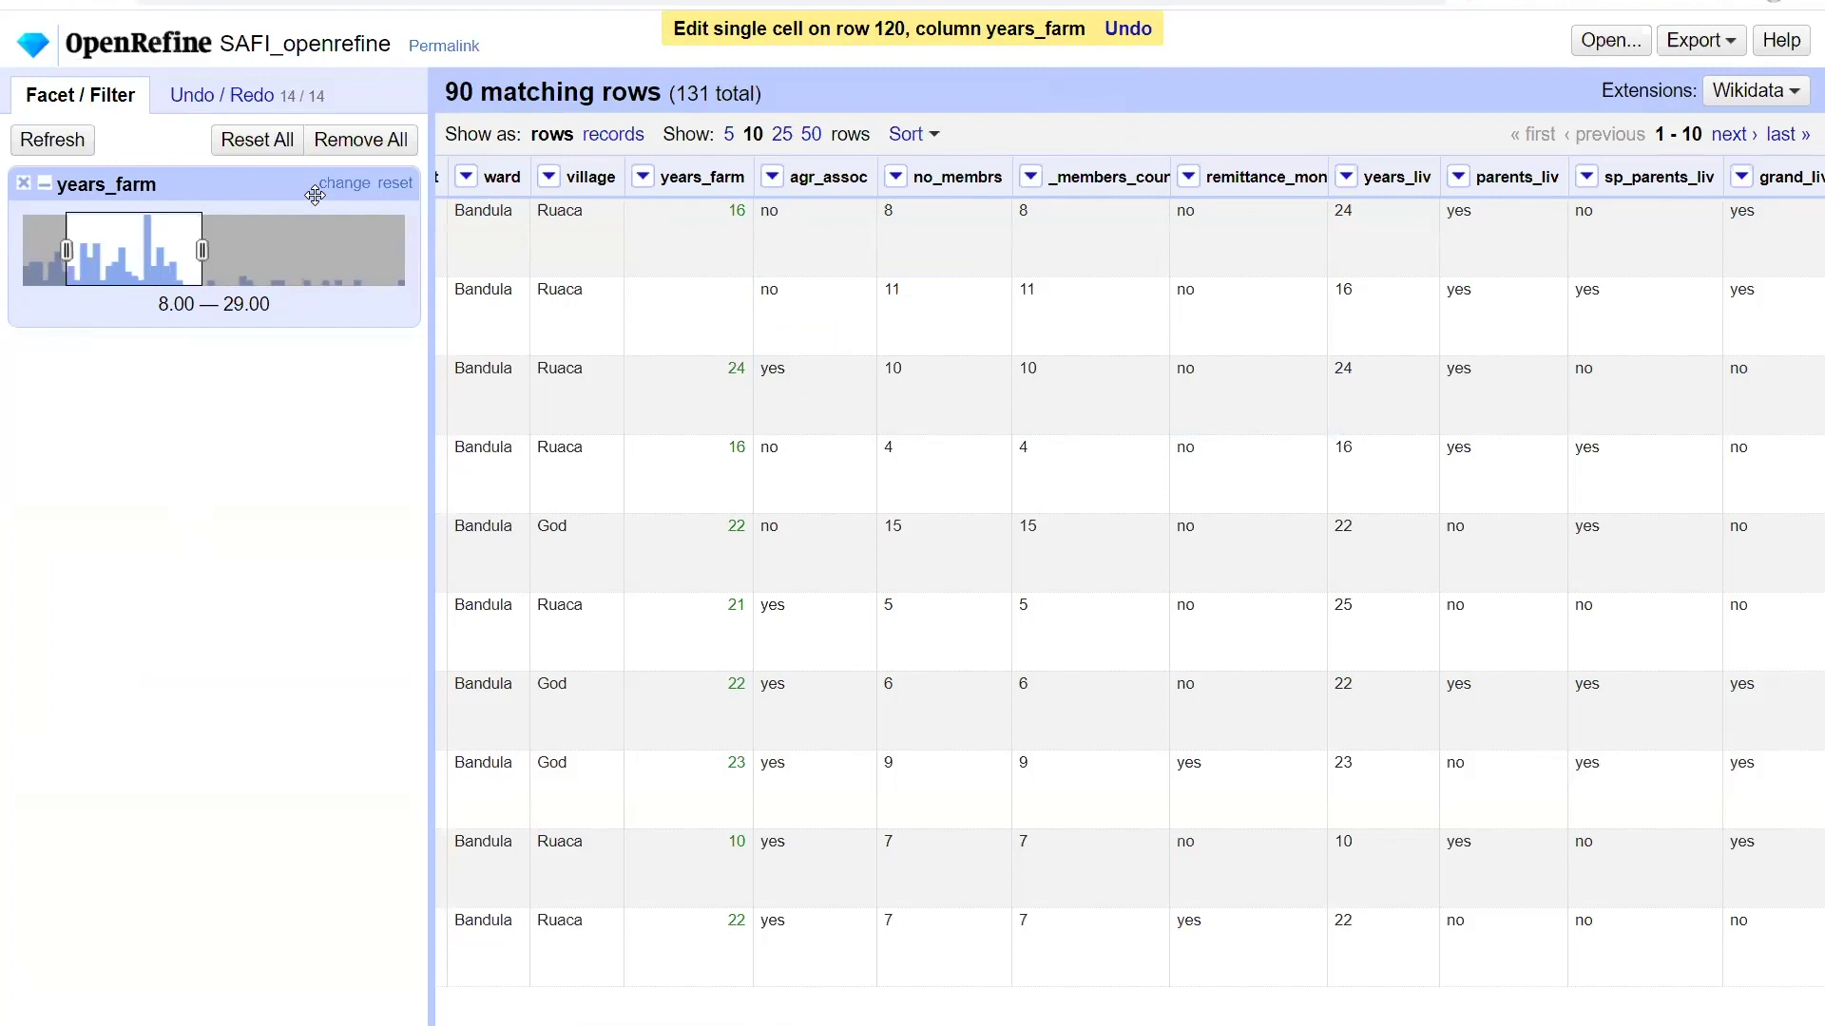
# - Add a second numeric facet on years_farm to check the non-numeric count, and remove that duplicate facet
pyautogui.click(643, 177)
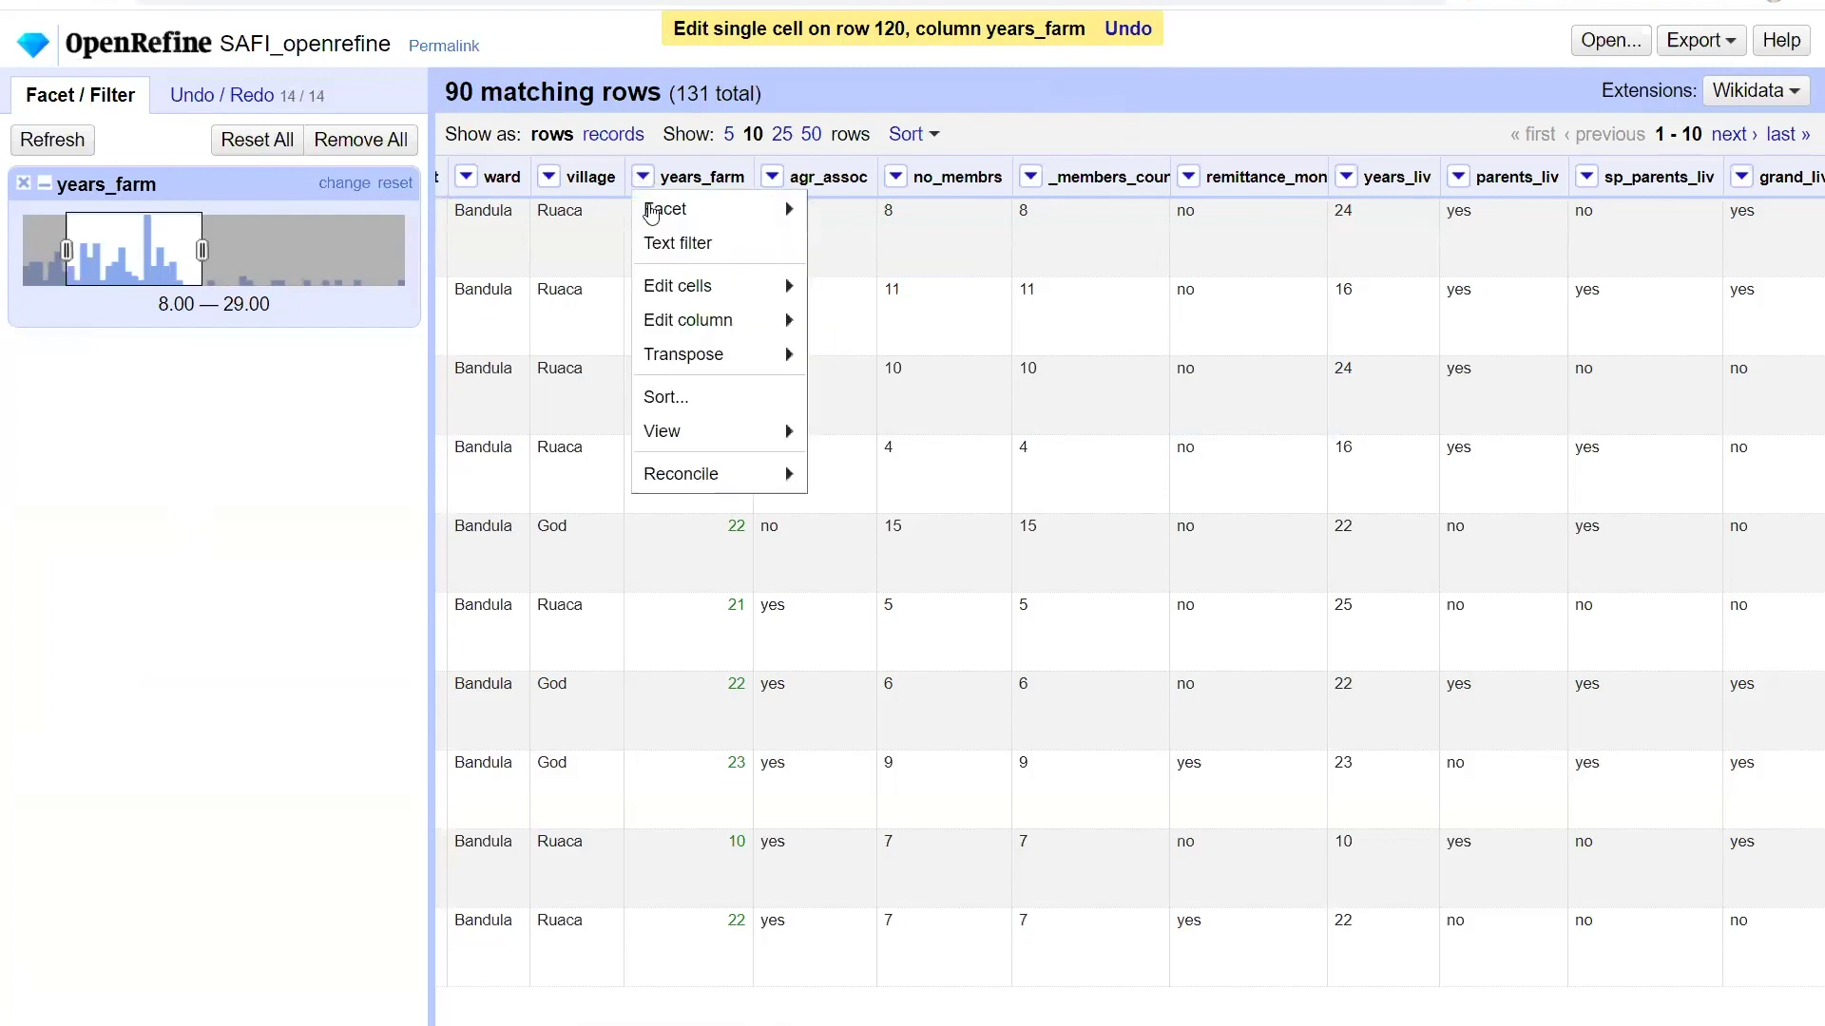
pyautogui.moveTo(651, 213)
pyautogui.click(928, 260)
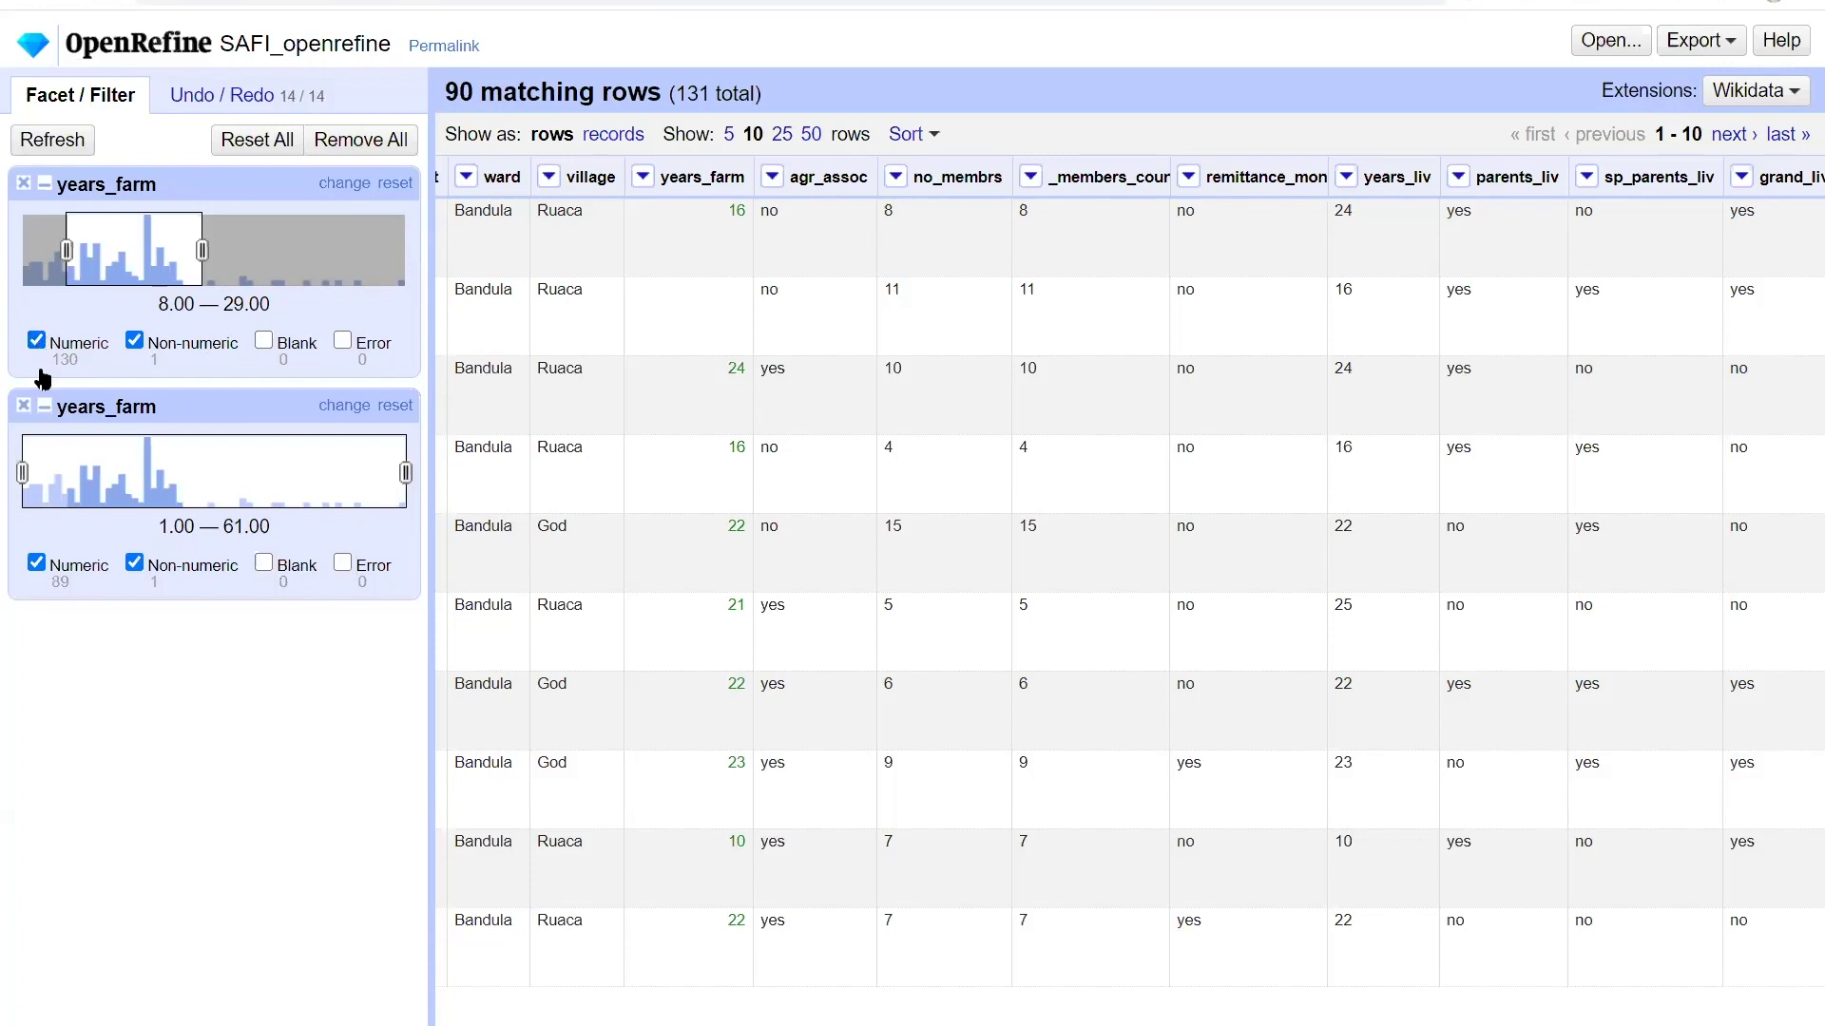
pyautogui.click(23, 407)
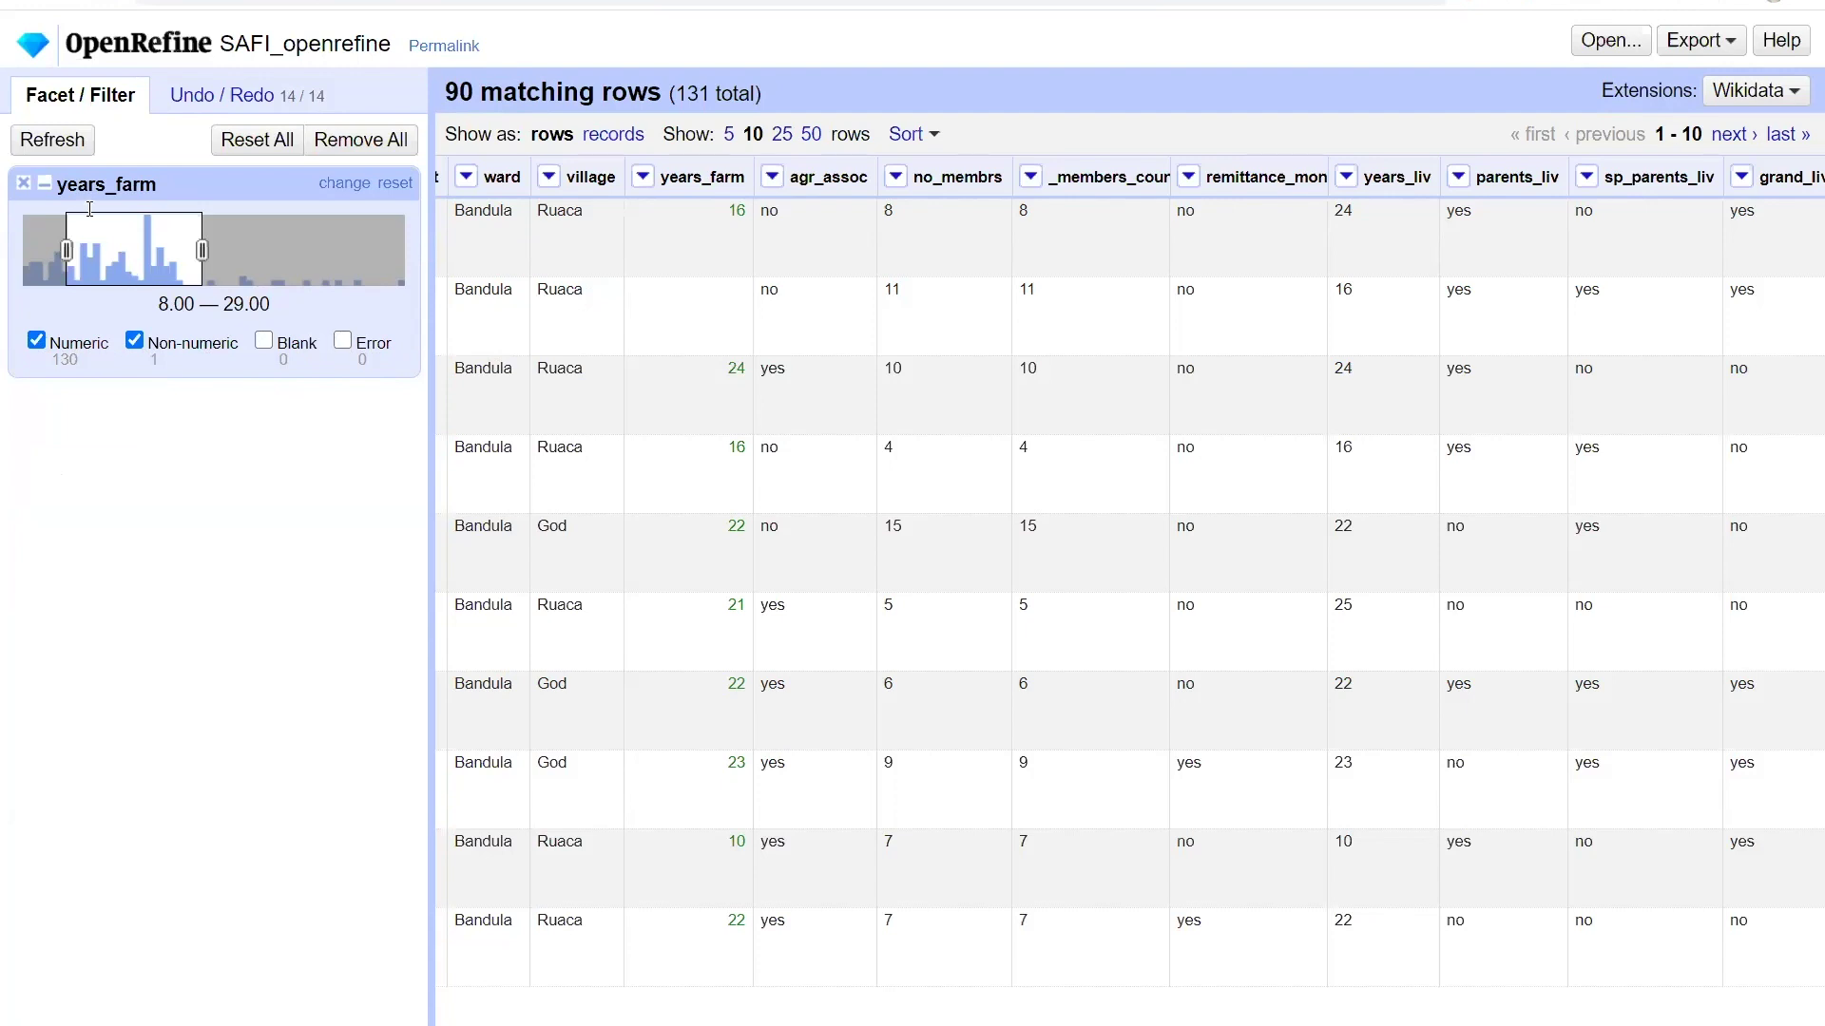
# - Undo the single-cell edit by reverting to history step 13, and remove the years_farm facet
pyautogui.click(221, 95)
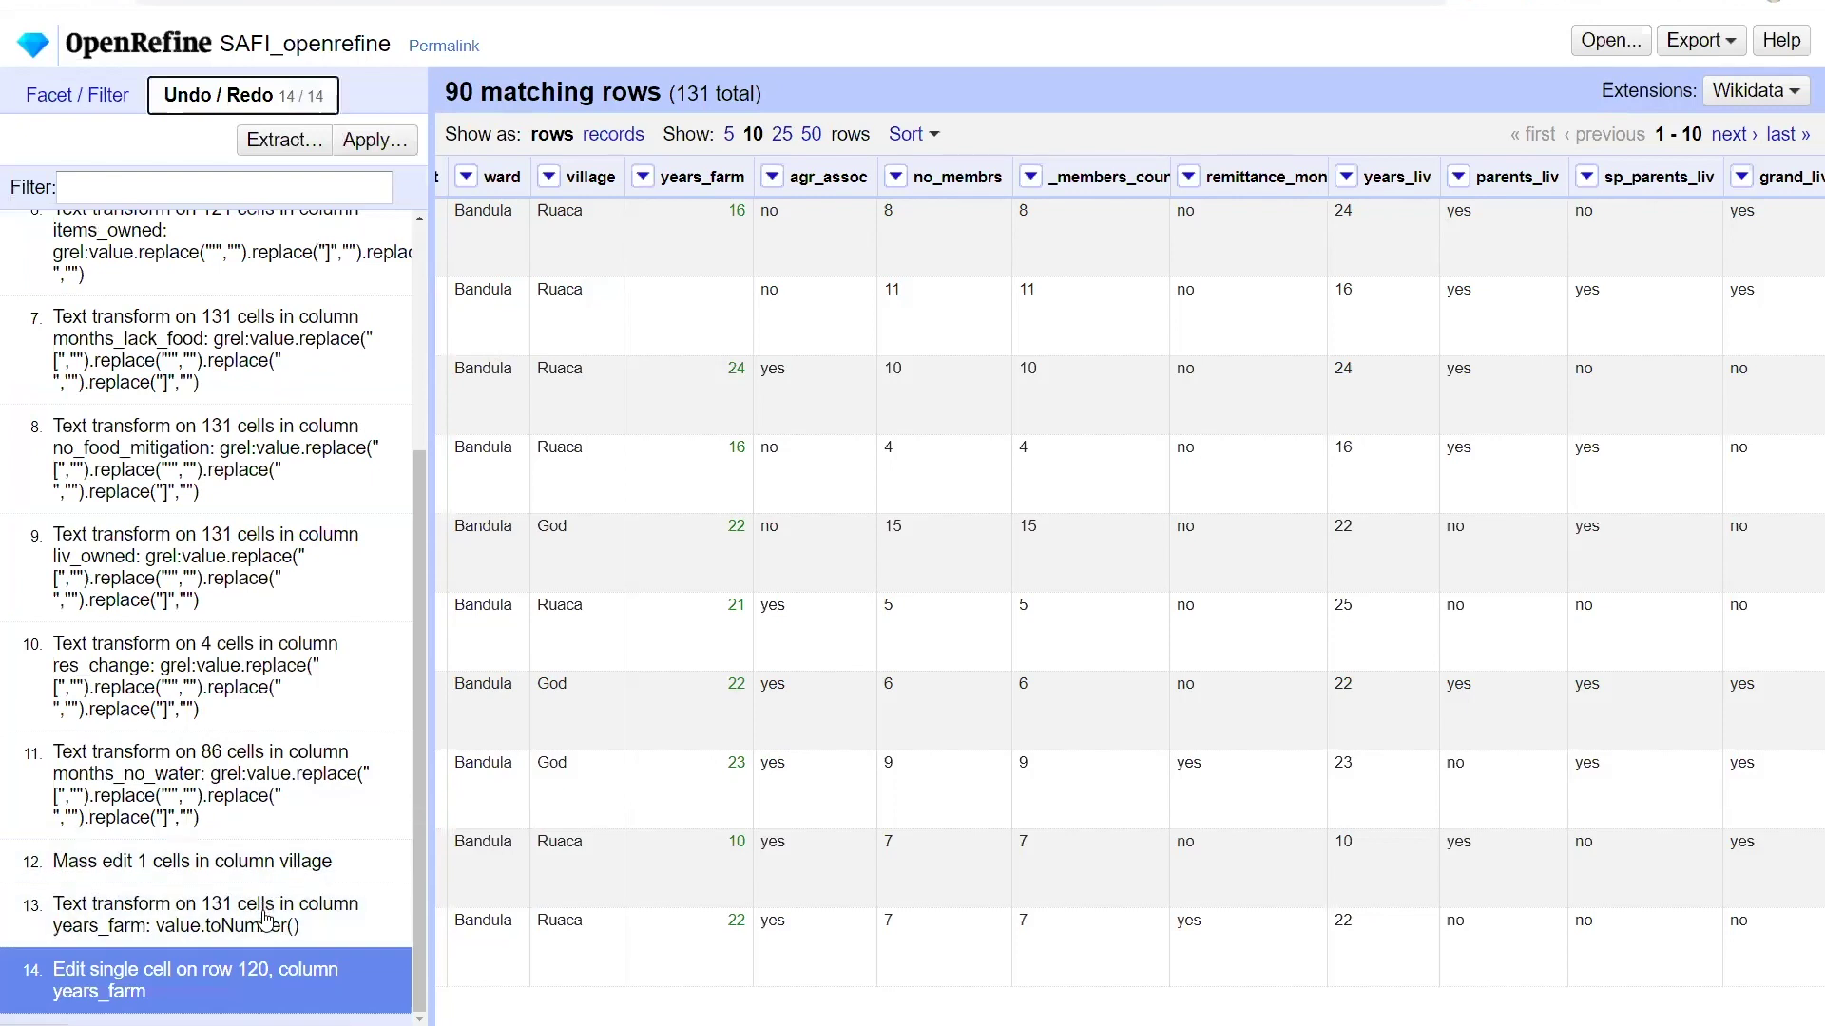
pyautogui.click(265, 915)
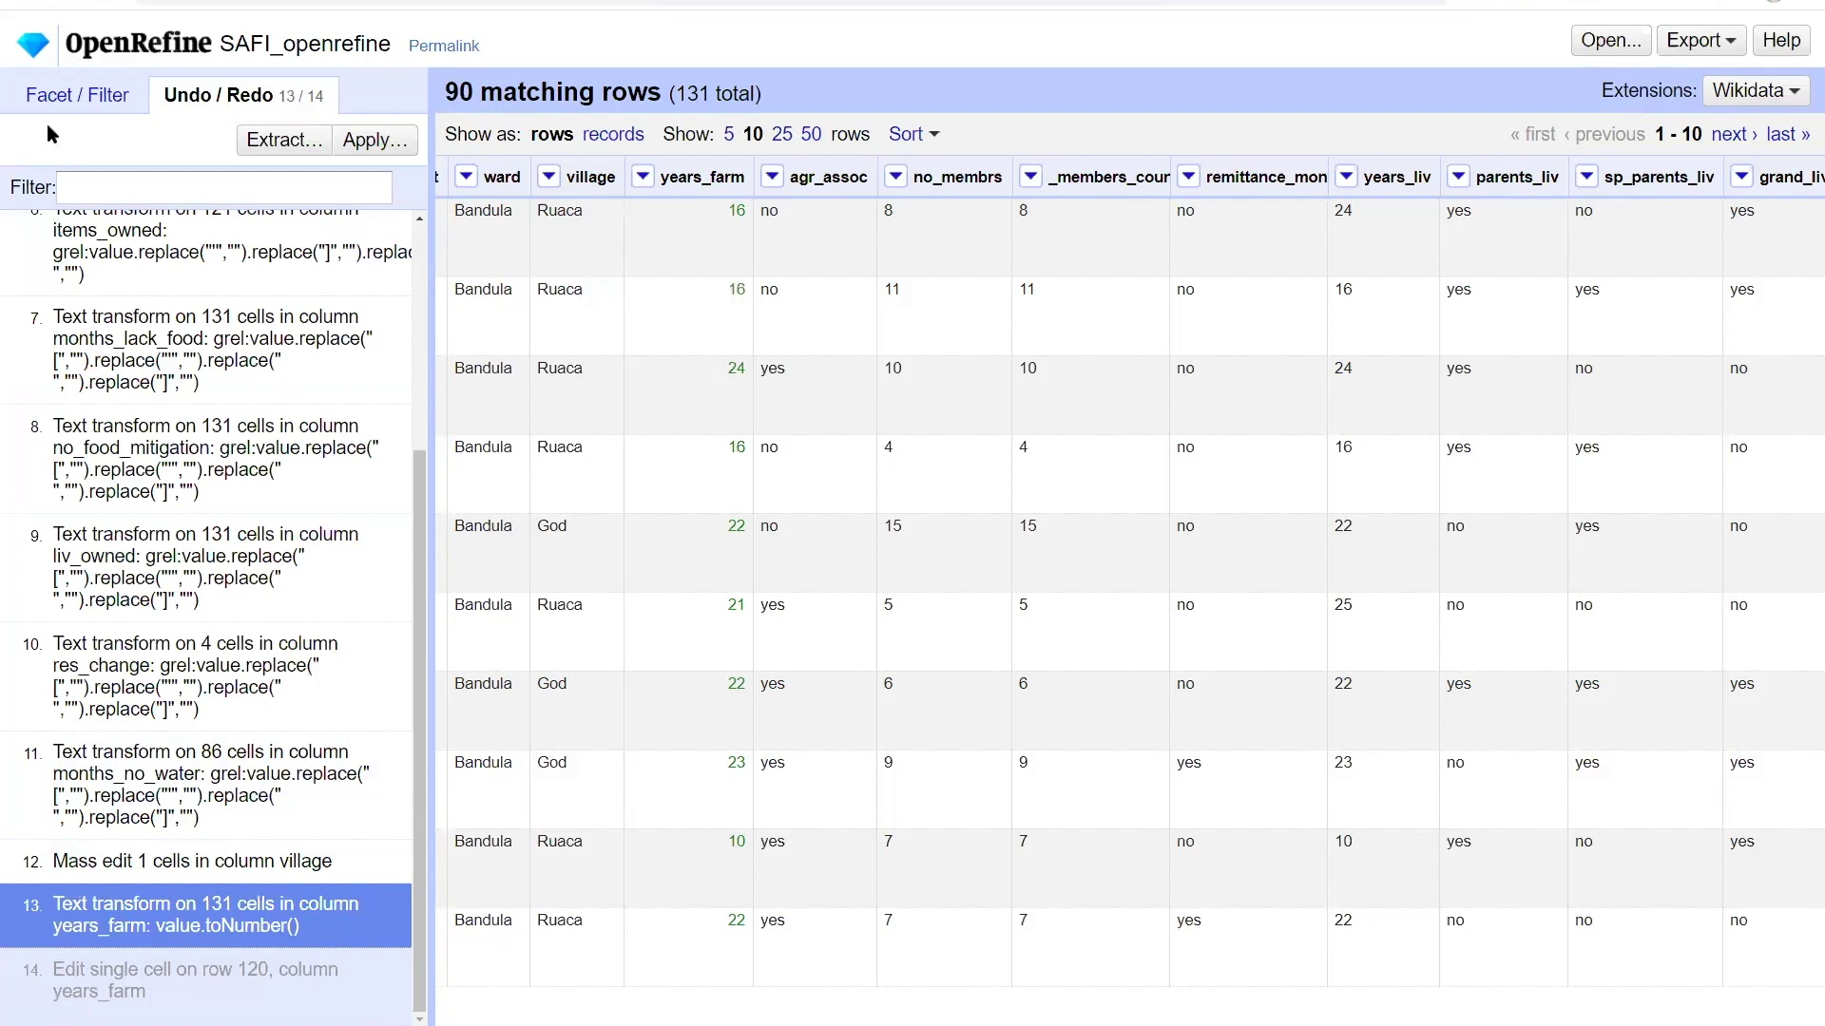
pyautogui.click(58, 96)
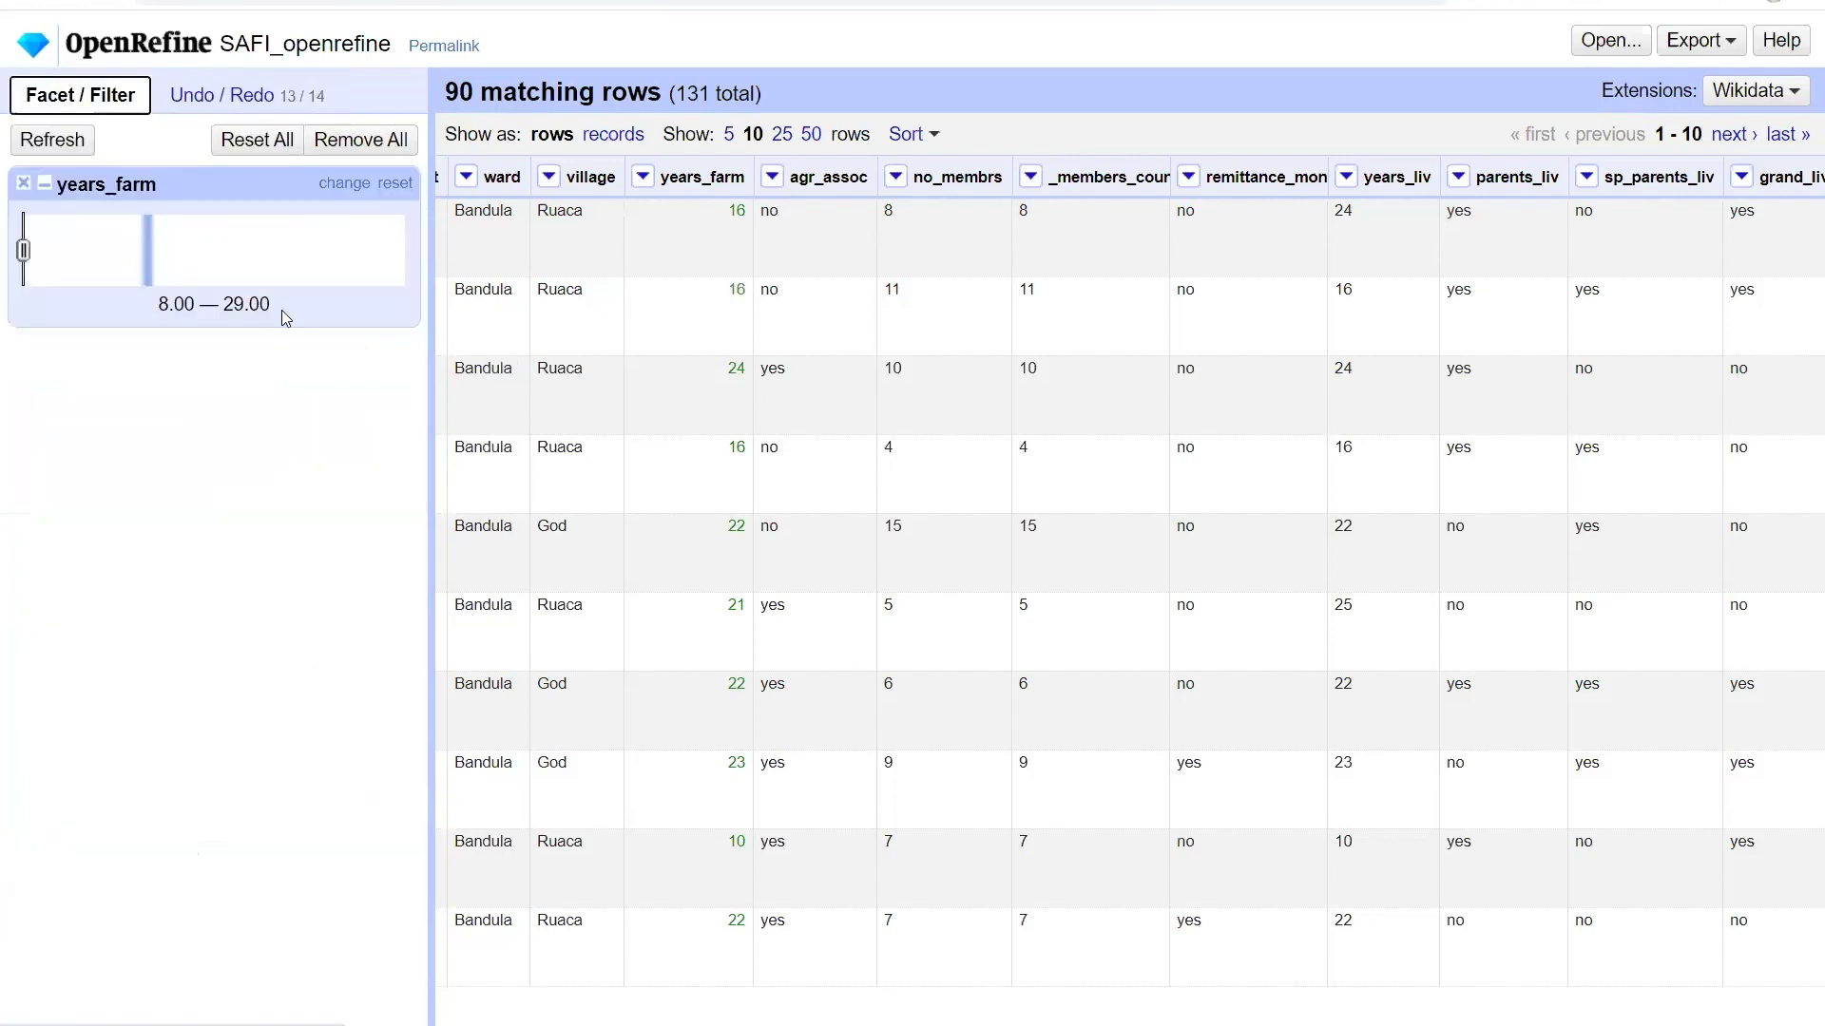
pyautogui.click(23, 183)
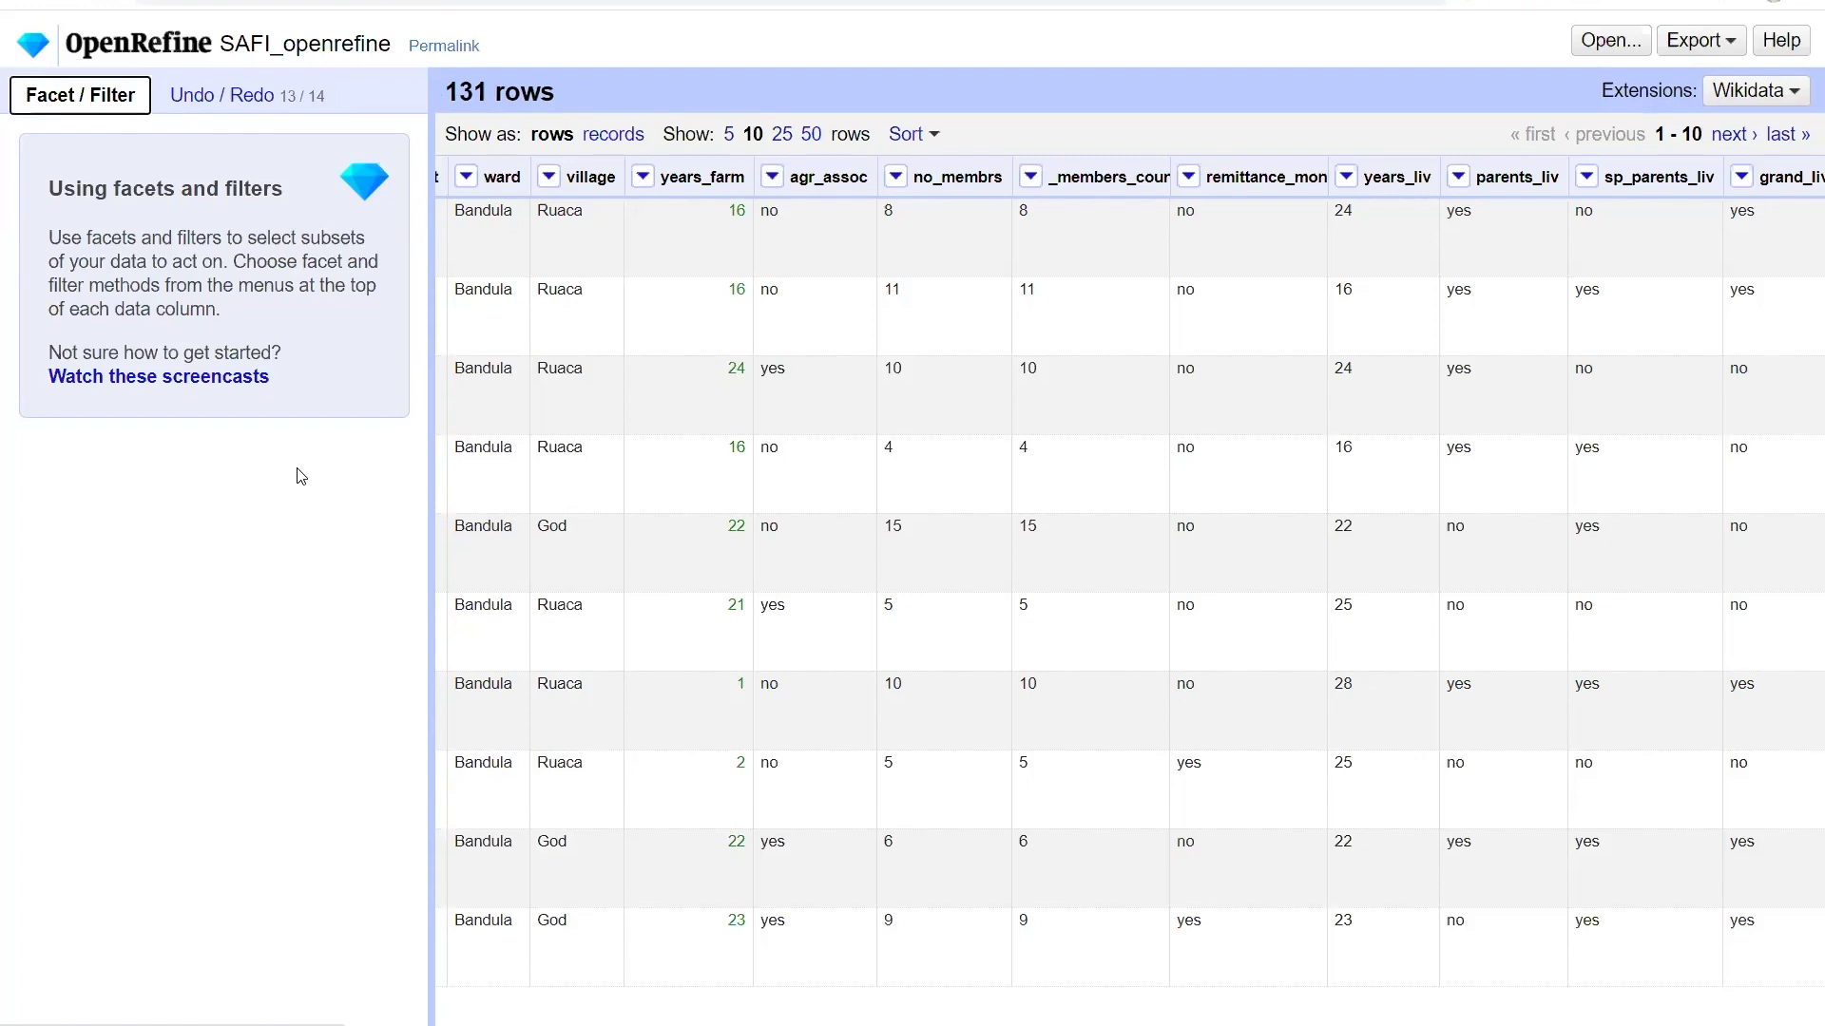
# - Open the operation history for extraction and review the list of recorded operations
pyautogui.click(203, 106)
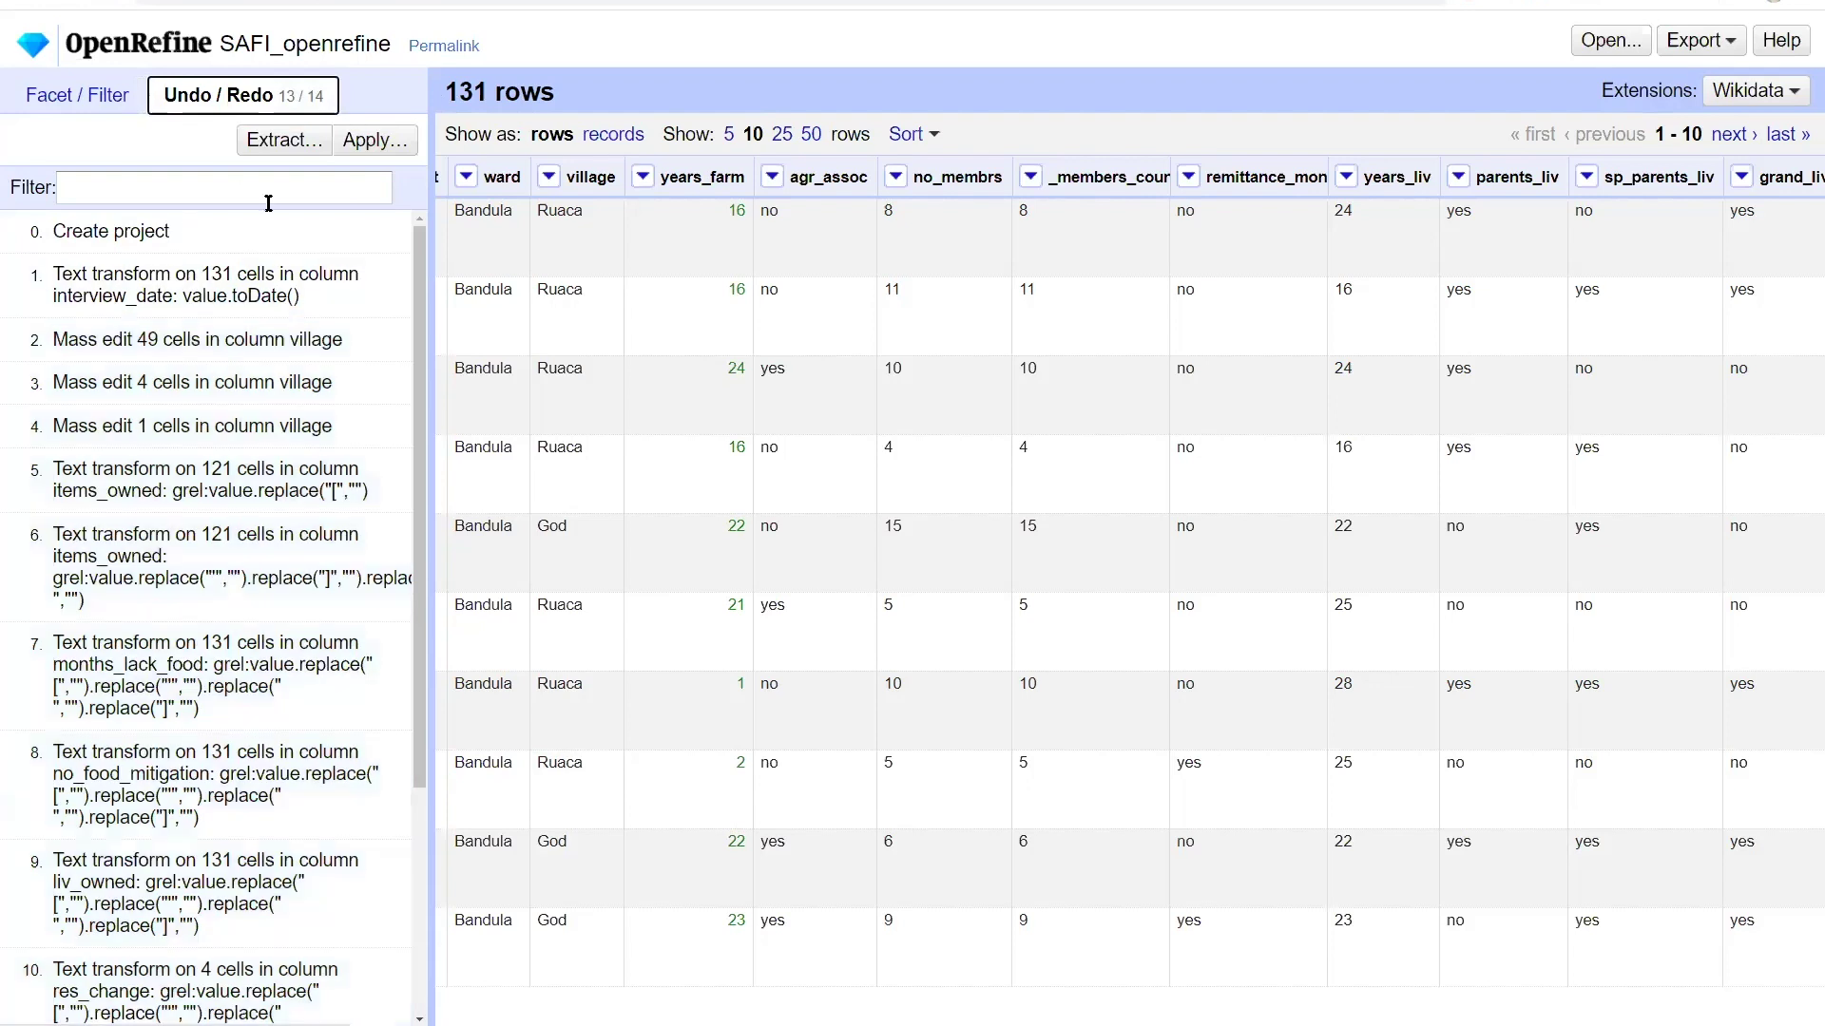
pyautogui.click(287, 149)
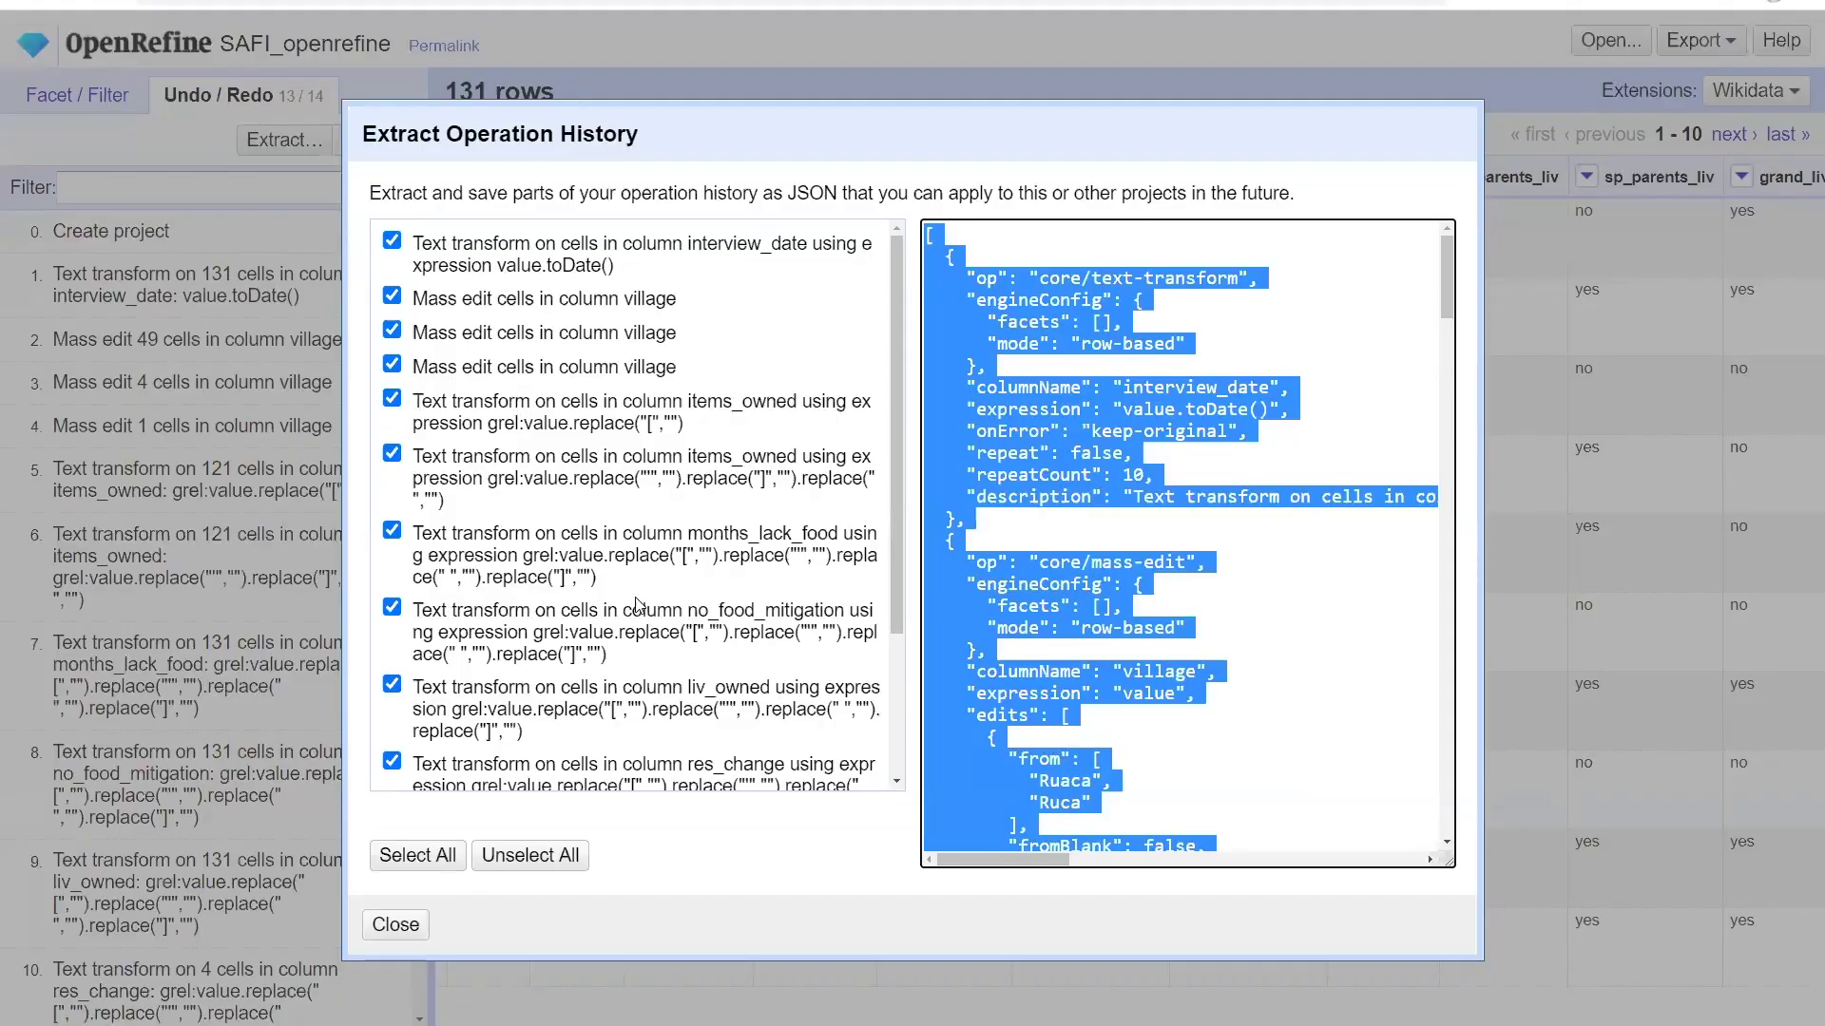
pyautogui.scroll(-3, 635, 609)
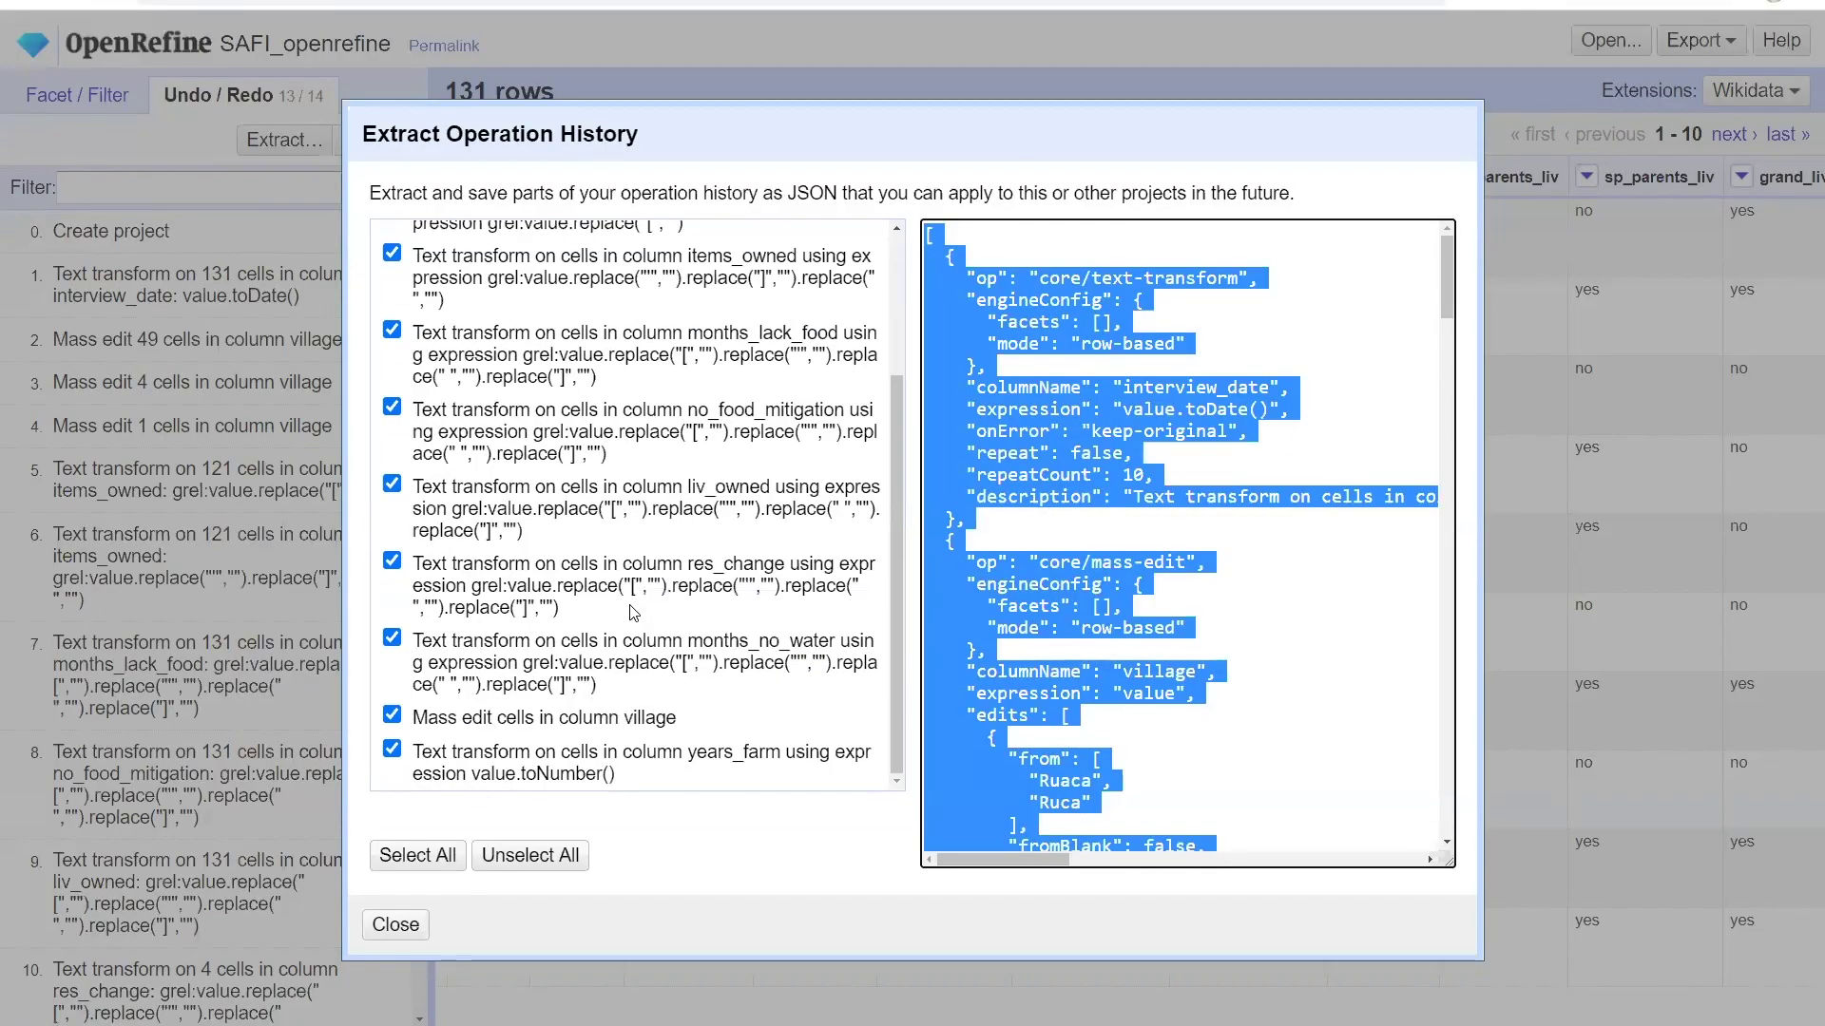
pyautogui.scroll(3, 636, 609)
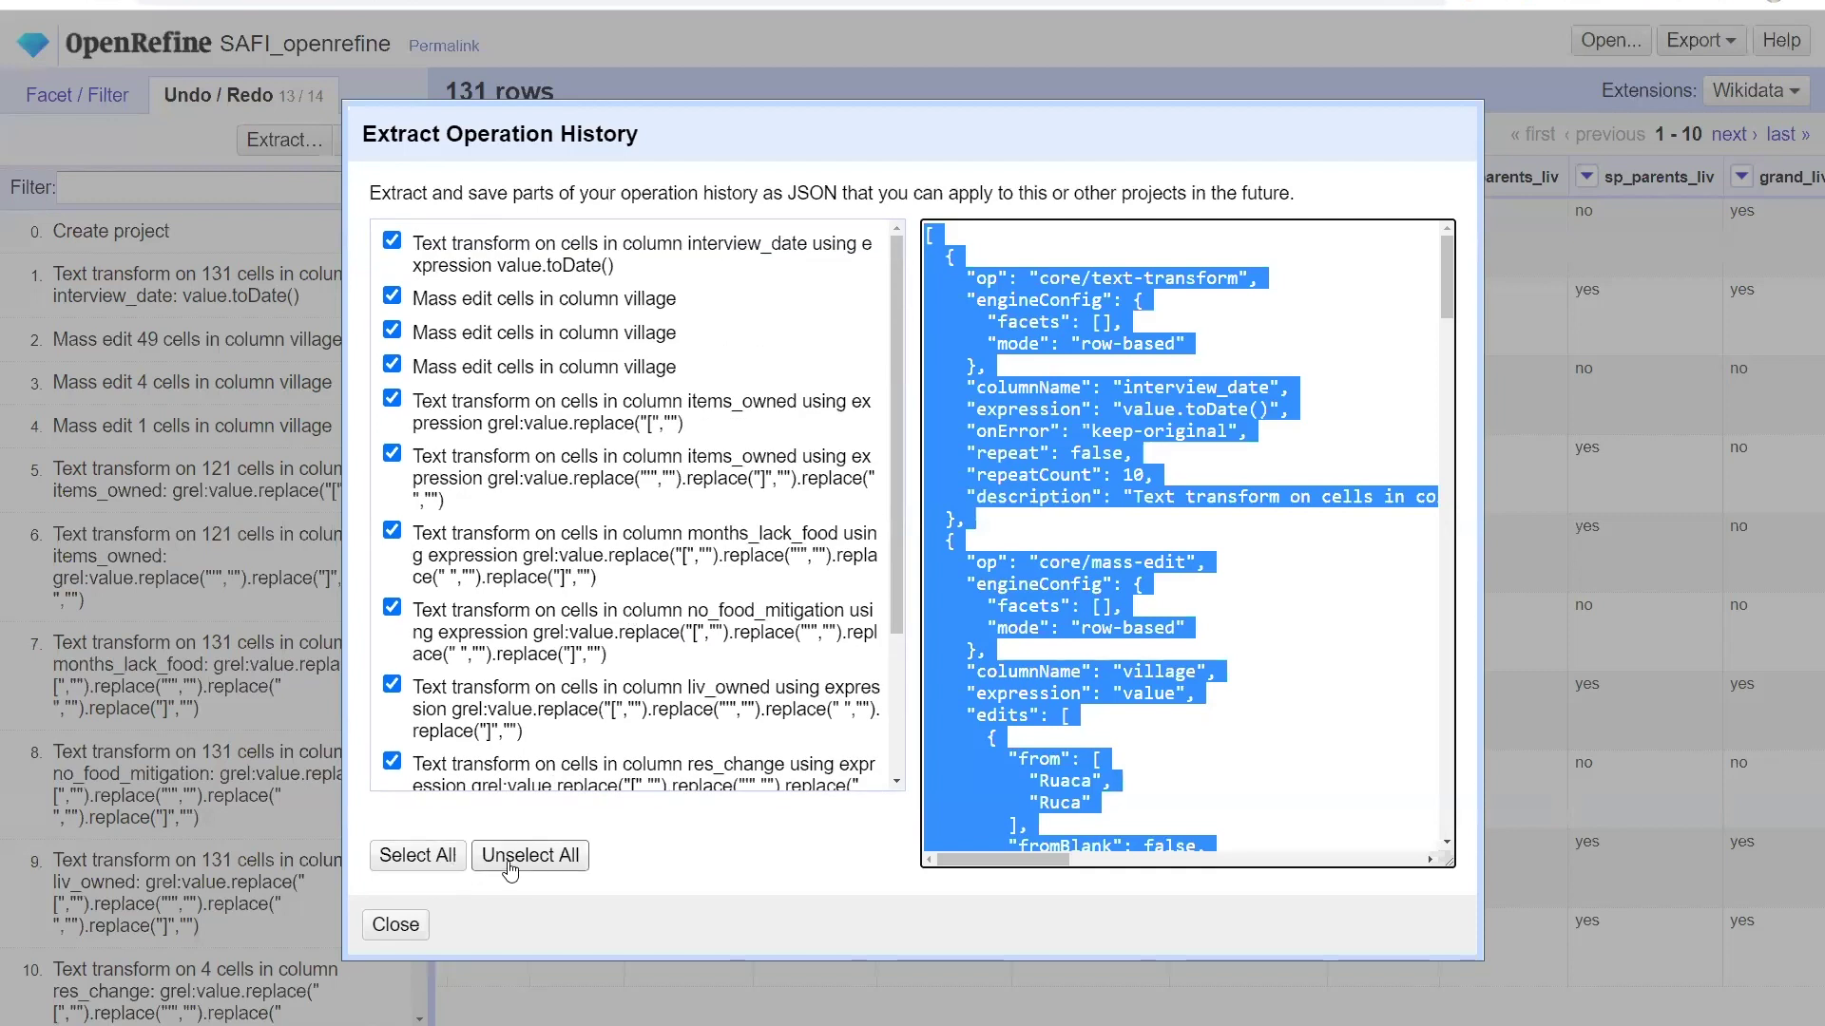
# - Limit the extraction to the interview_date value.toDate() transform and inspect its JSON
pyautogui.click(518, 859)
pyautogui.click(392, 240)
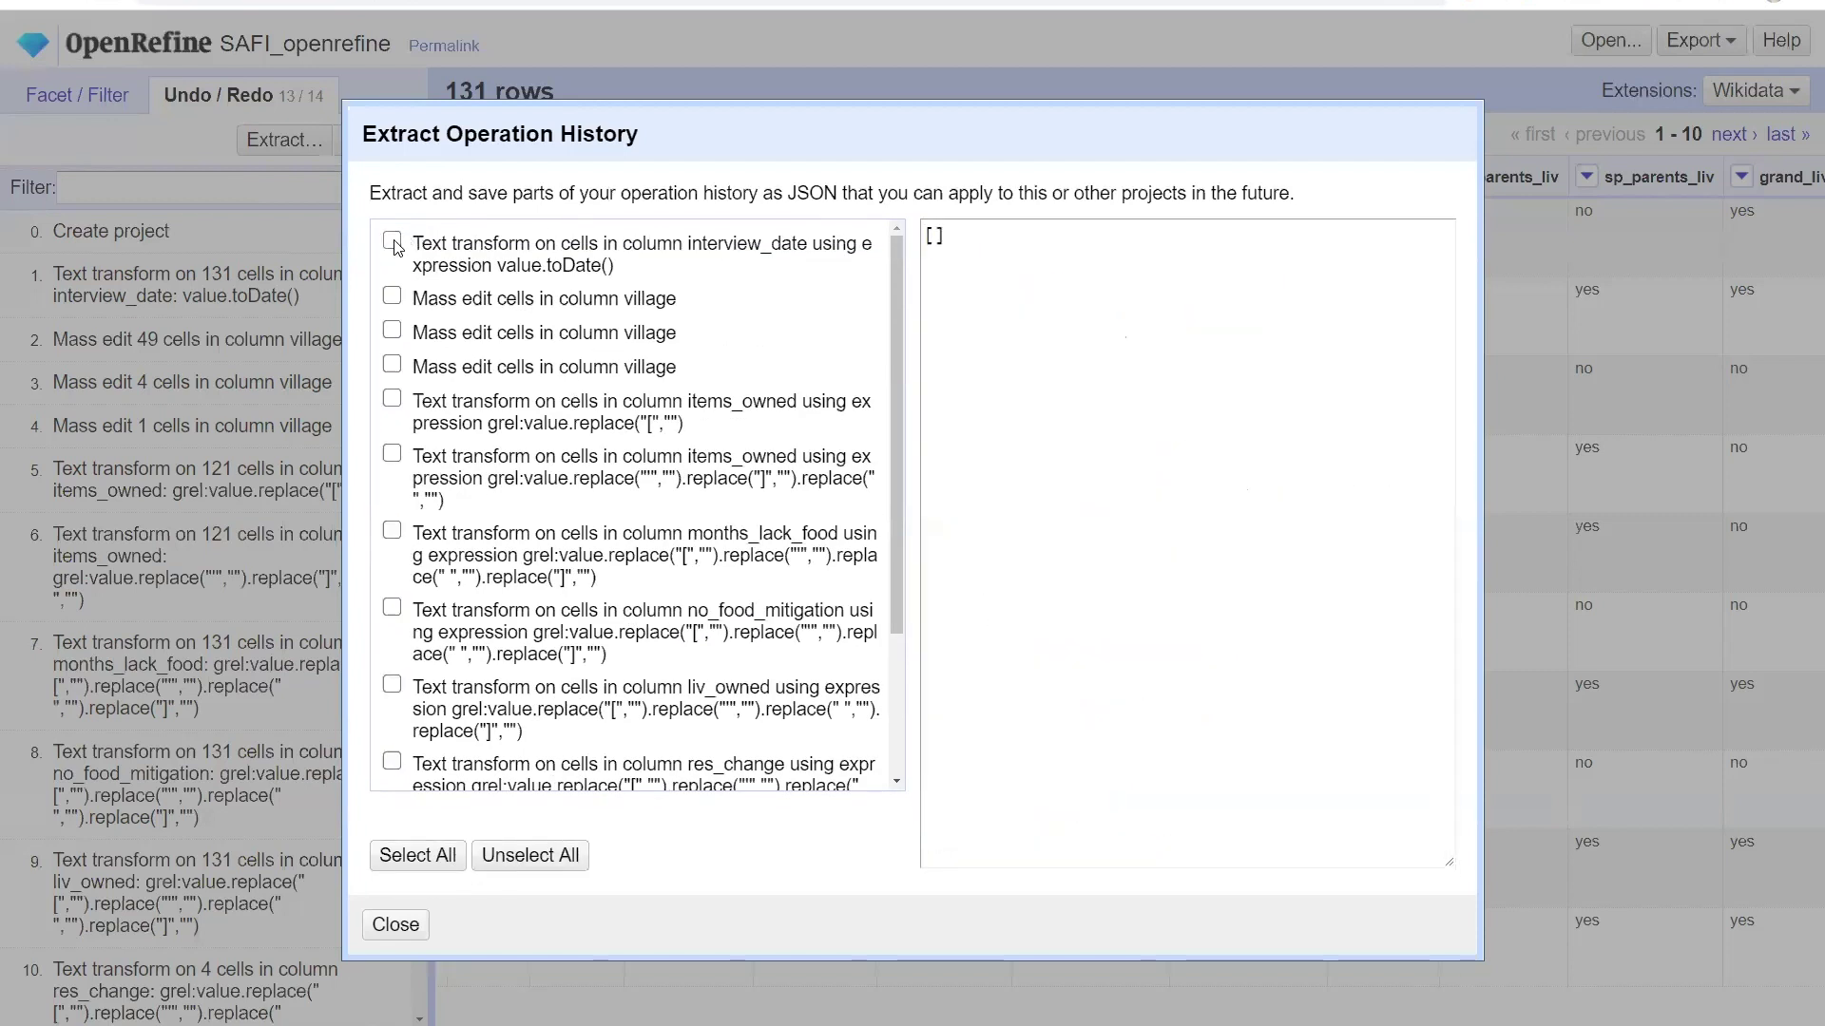
pyautogui.moveTo(1008, 544); pyautogui.dragTo(926, 233)
pyautogui.click(1069, 322)
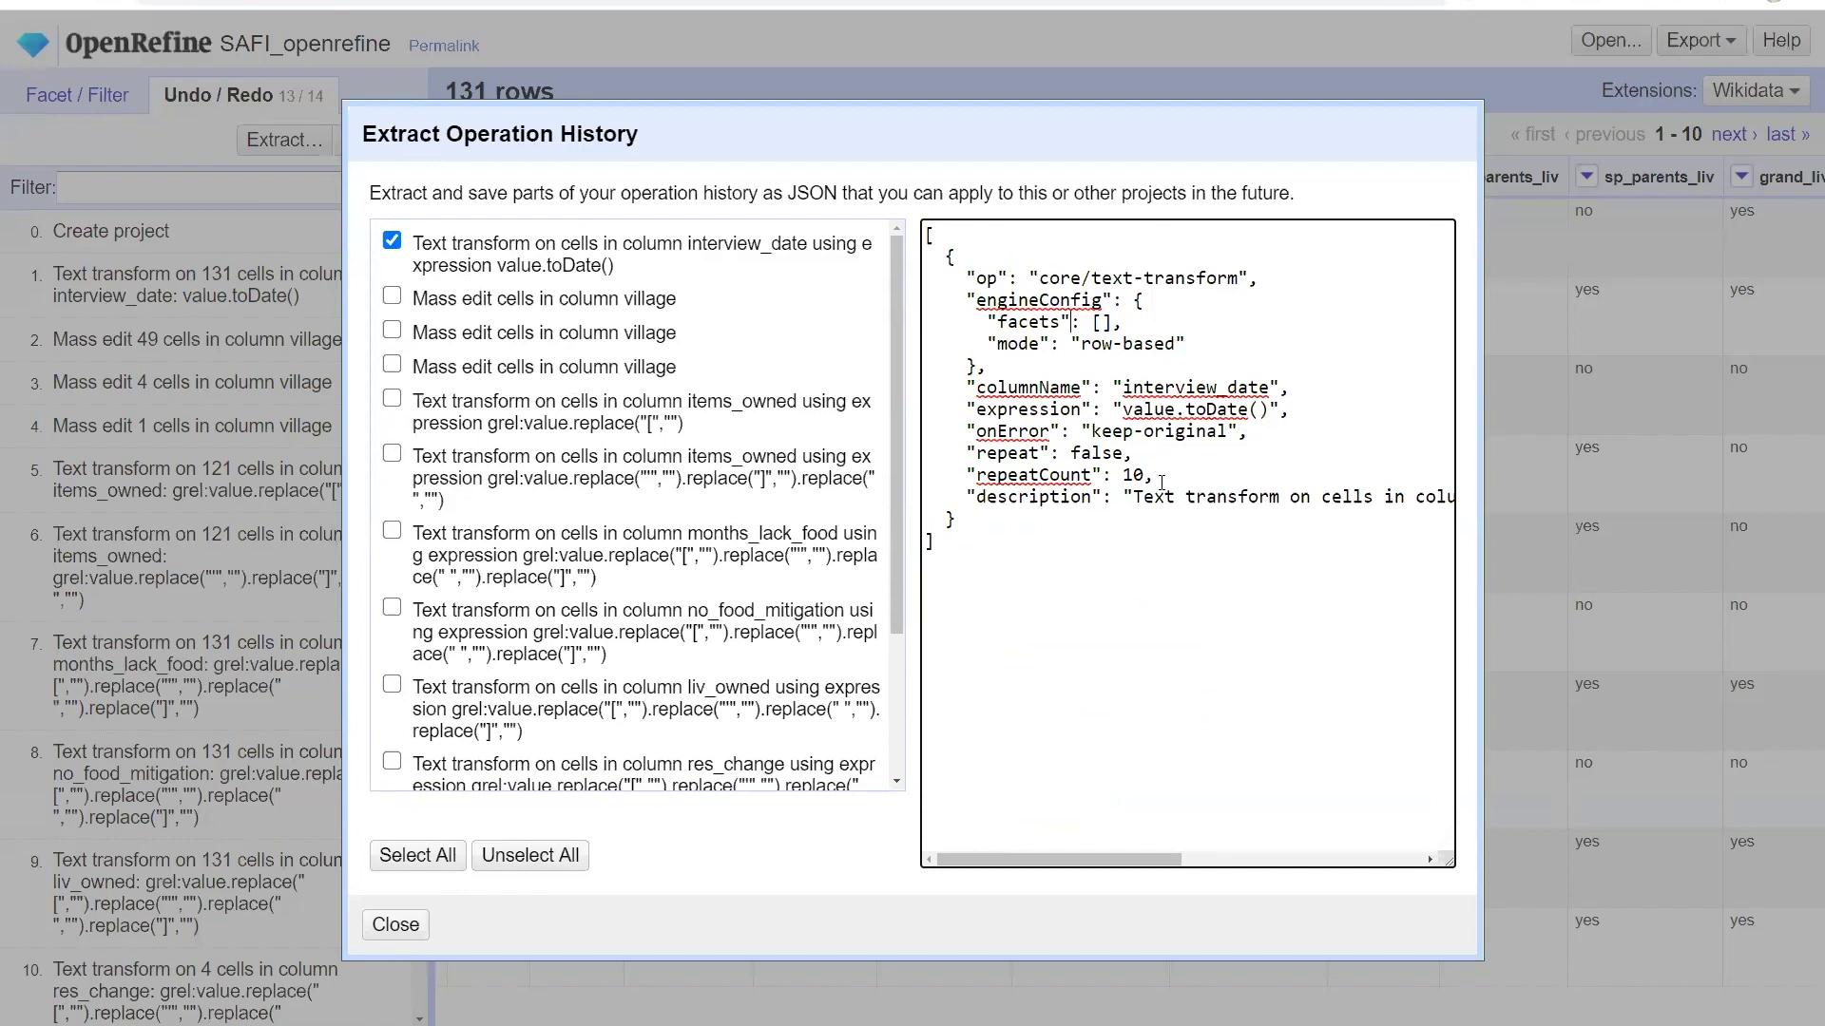
# - Include every operation in the extraction again and copy the complete JSON code
pyautogui.click(420, 852)
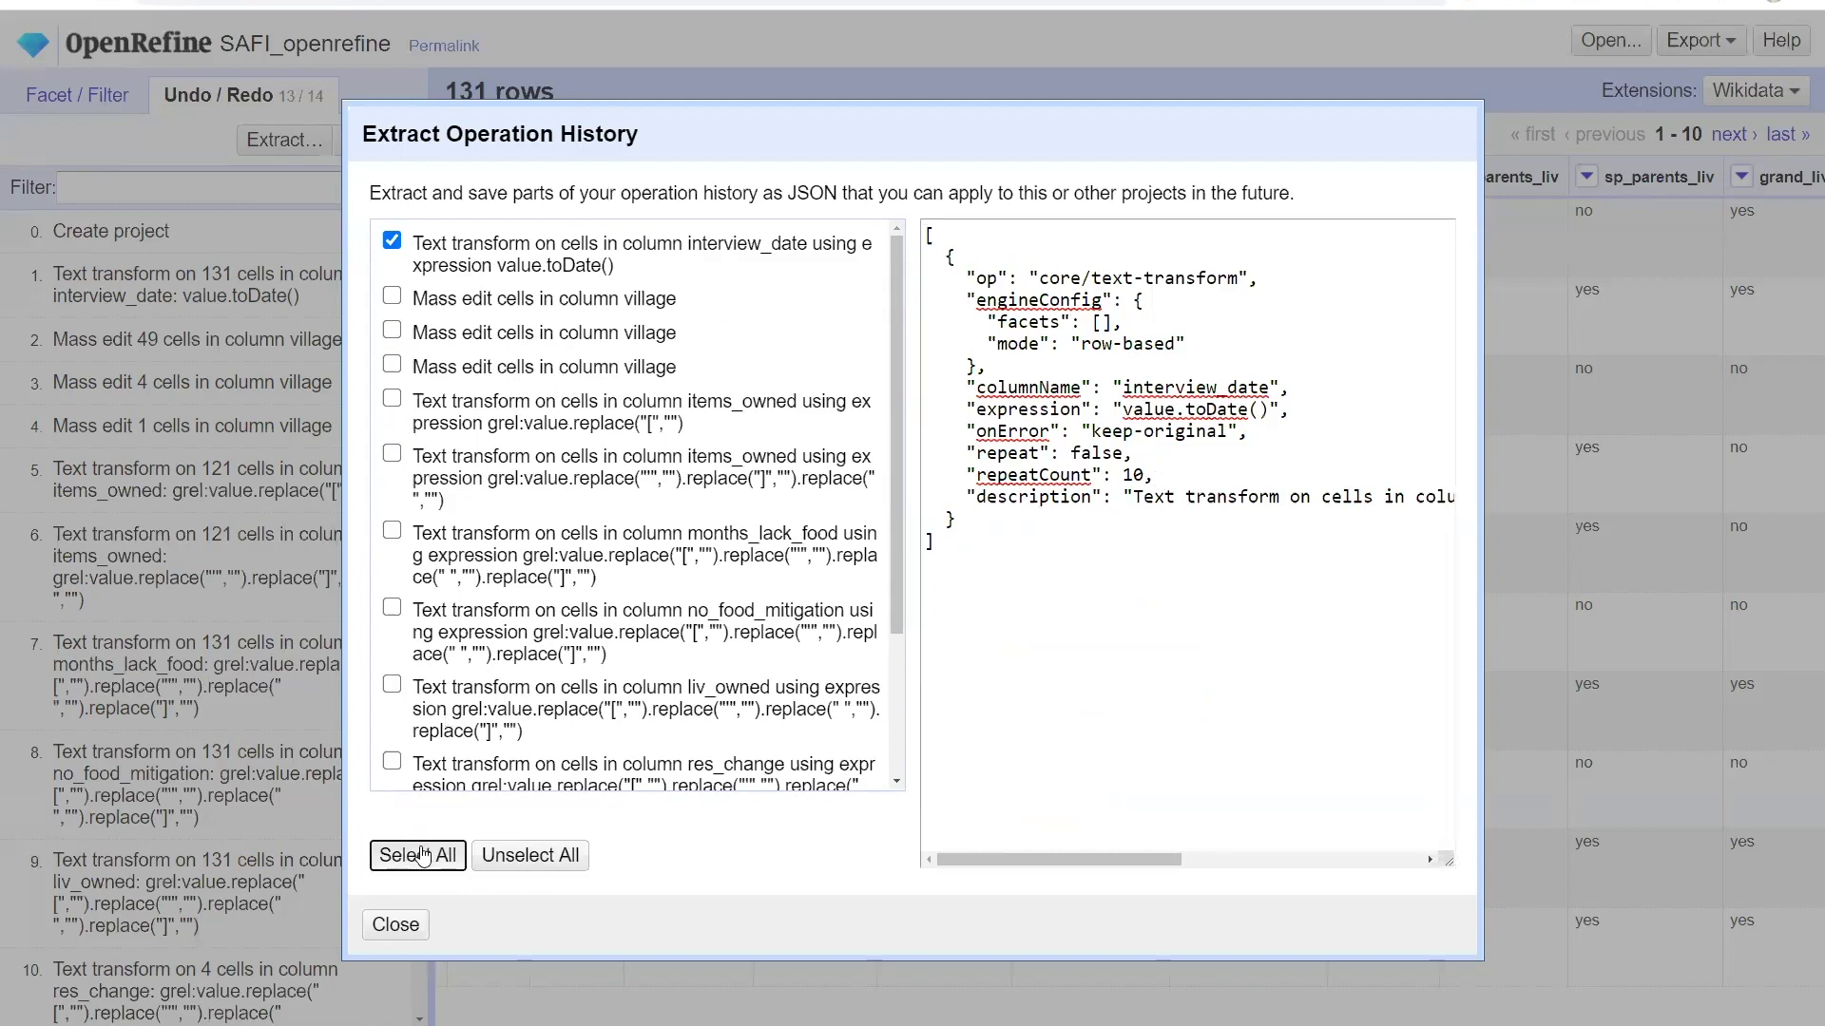
pyautogui.scroll(-2, 488, 713)
pyautogui.click(392, 750)
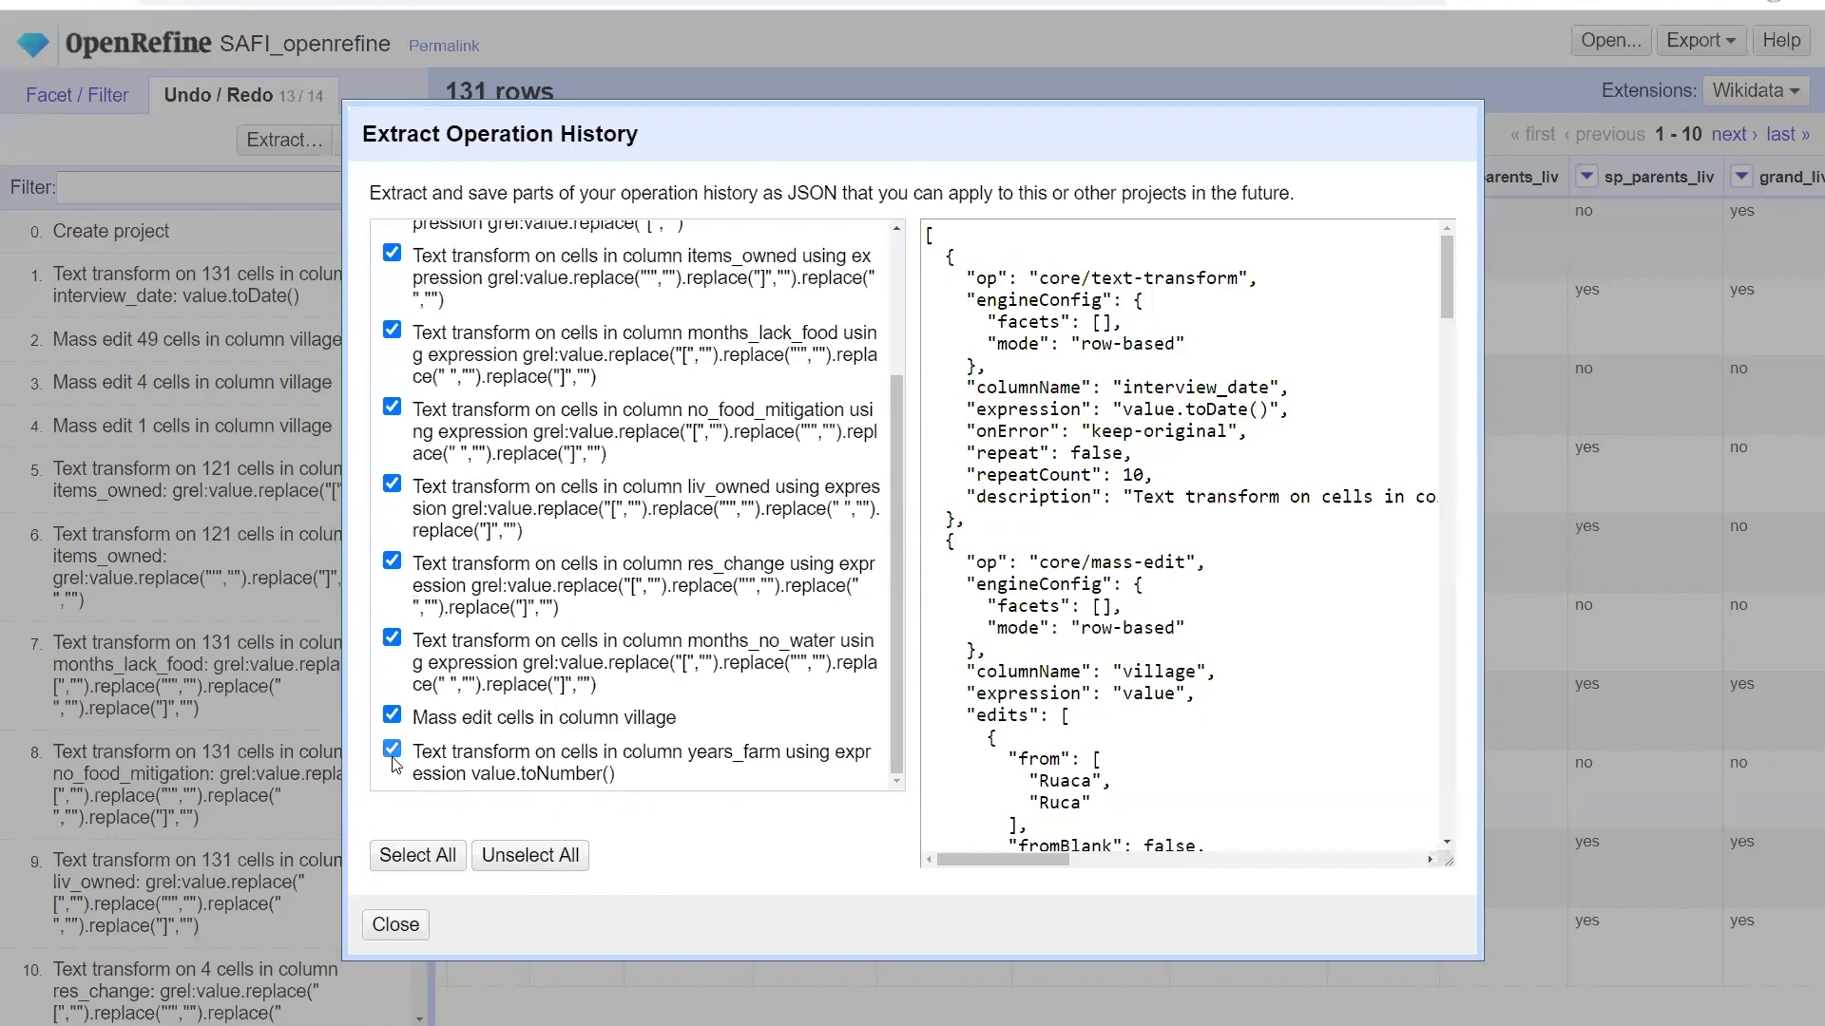
pyautogui.click(392, 750)
pyautogui.scroll(5, 723, 406)
pyautogui.click(440, 857)
pyautogui.click(1143, 628)
pyautogui.hotkey('ctrl', 'a')
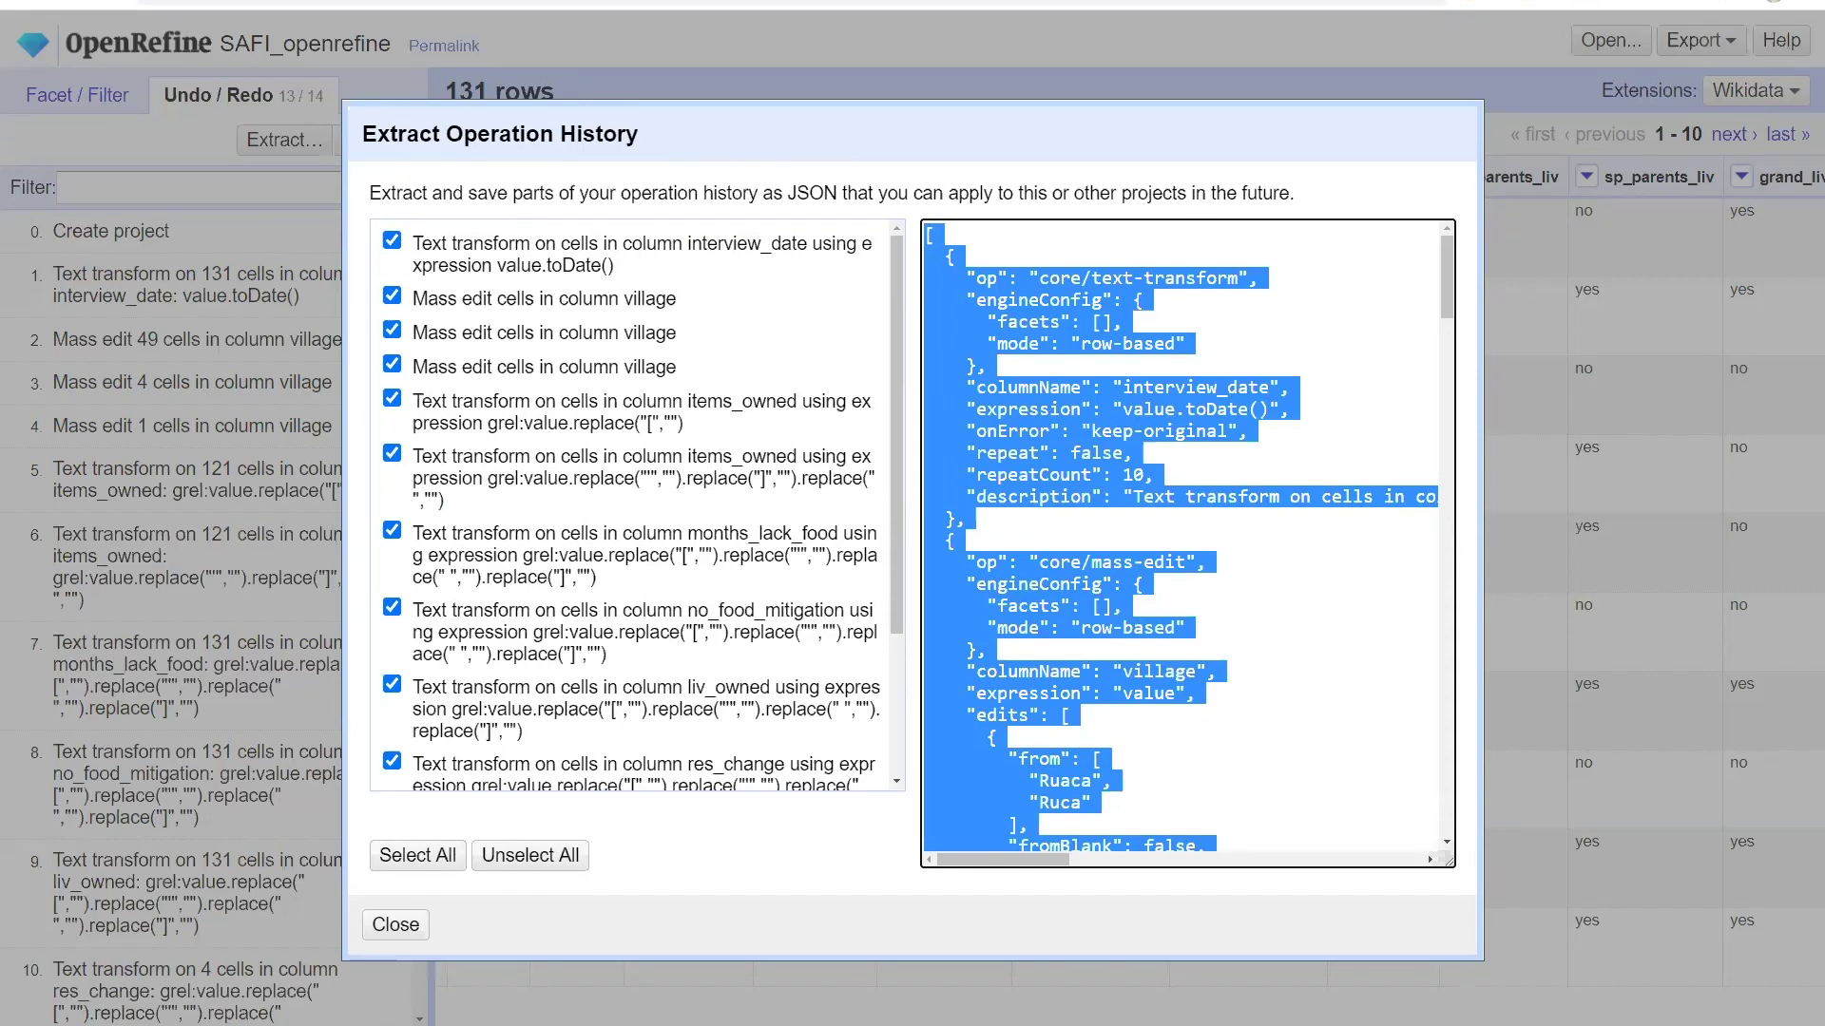
# - Paste the extracted operation history JSON into a new Notepad document and minimize it to return to OpenRefine
pyautogui.press('super')
pyautogui.write('notepad')
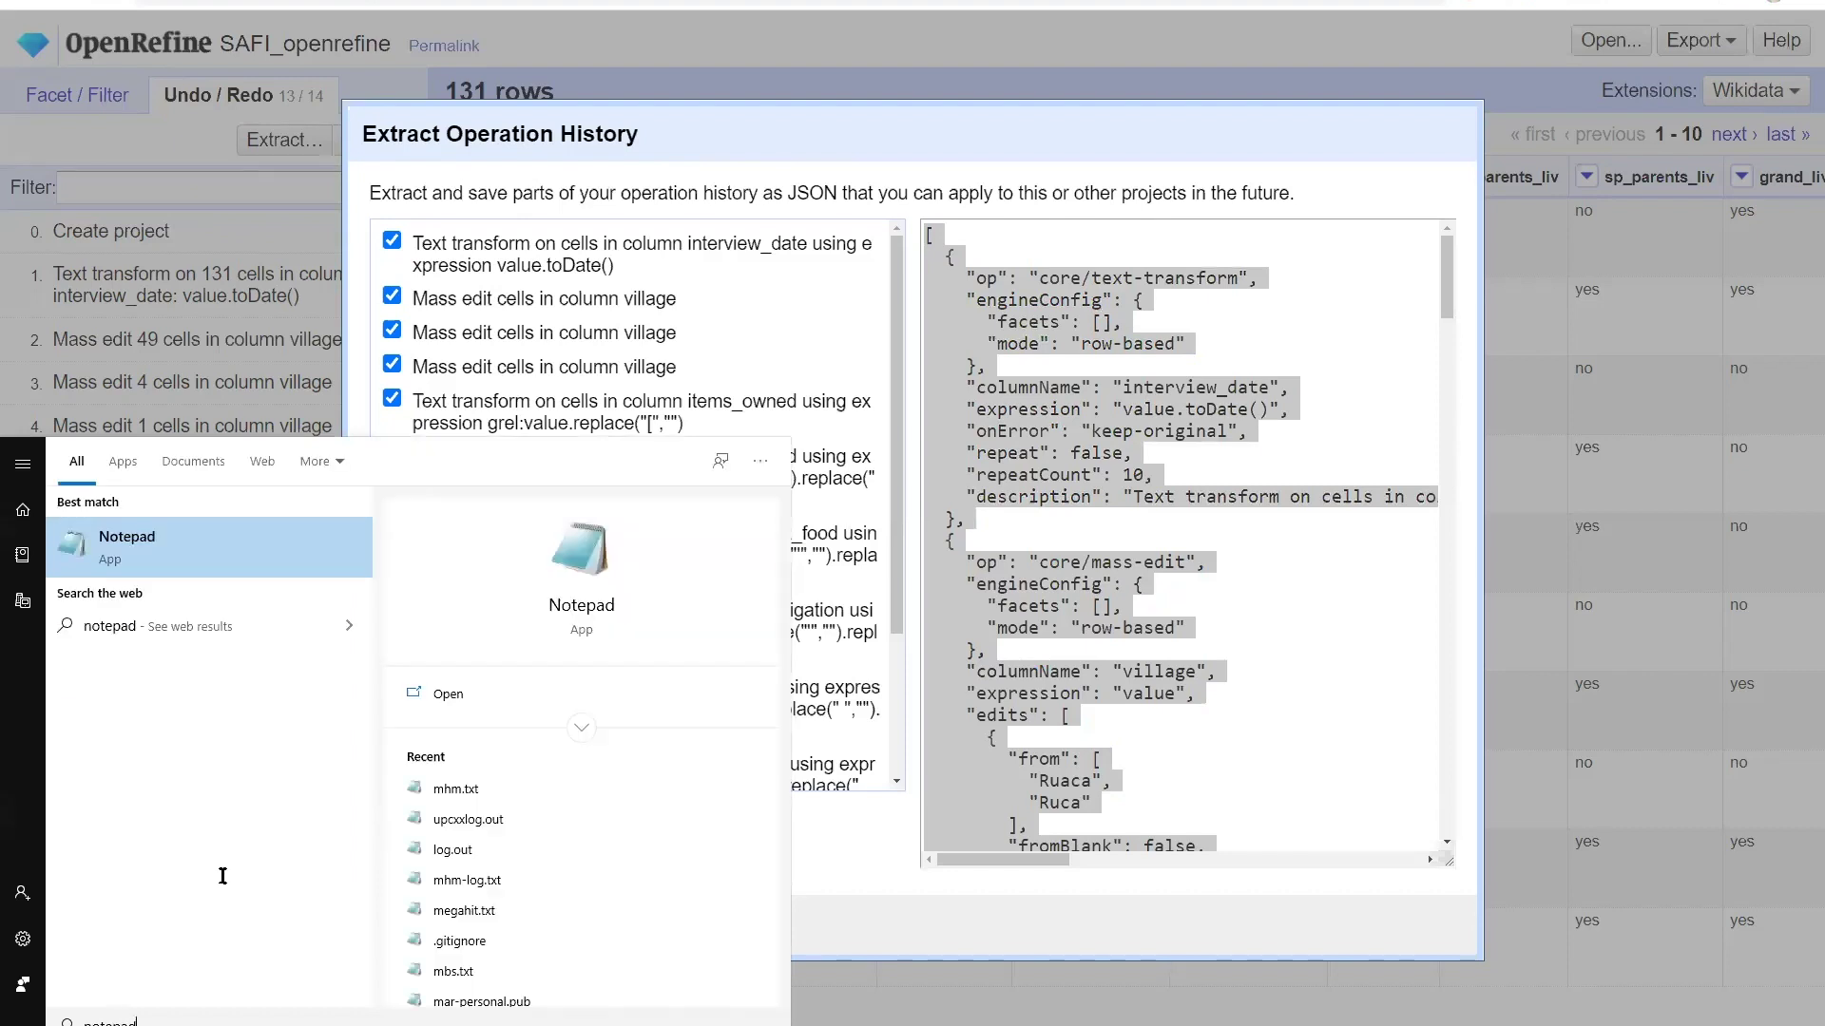
pyautogui.click(610, 593)
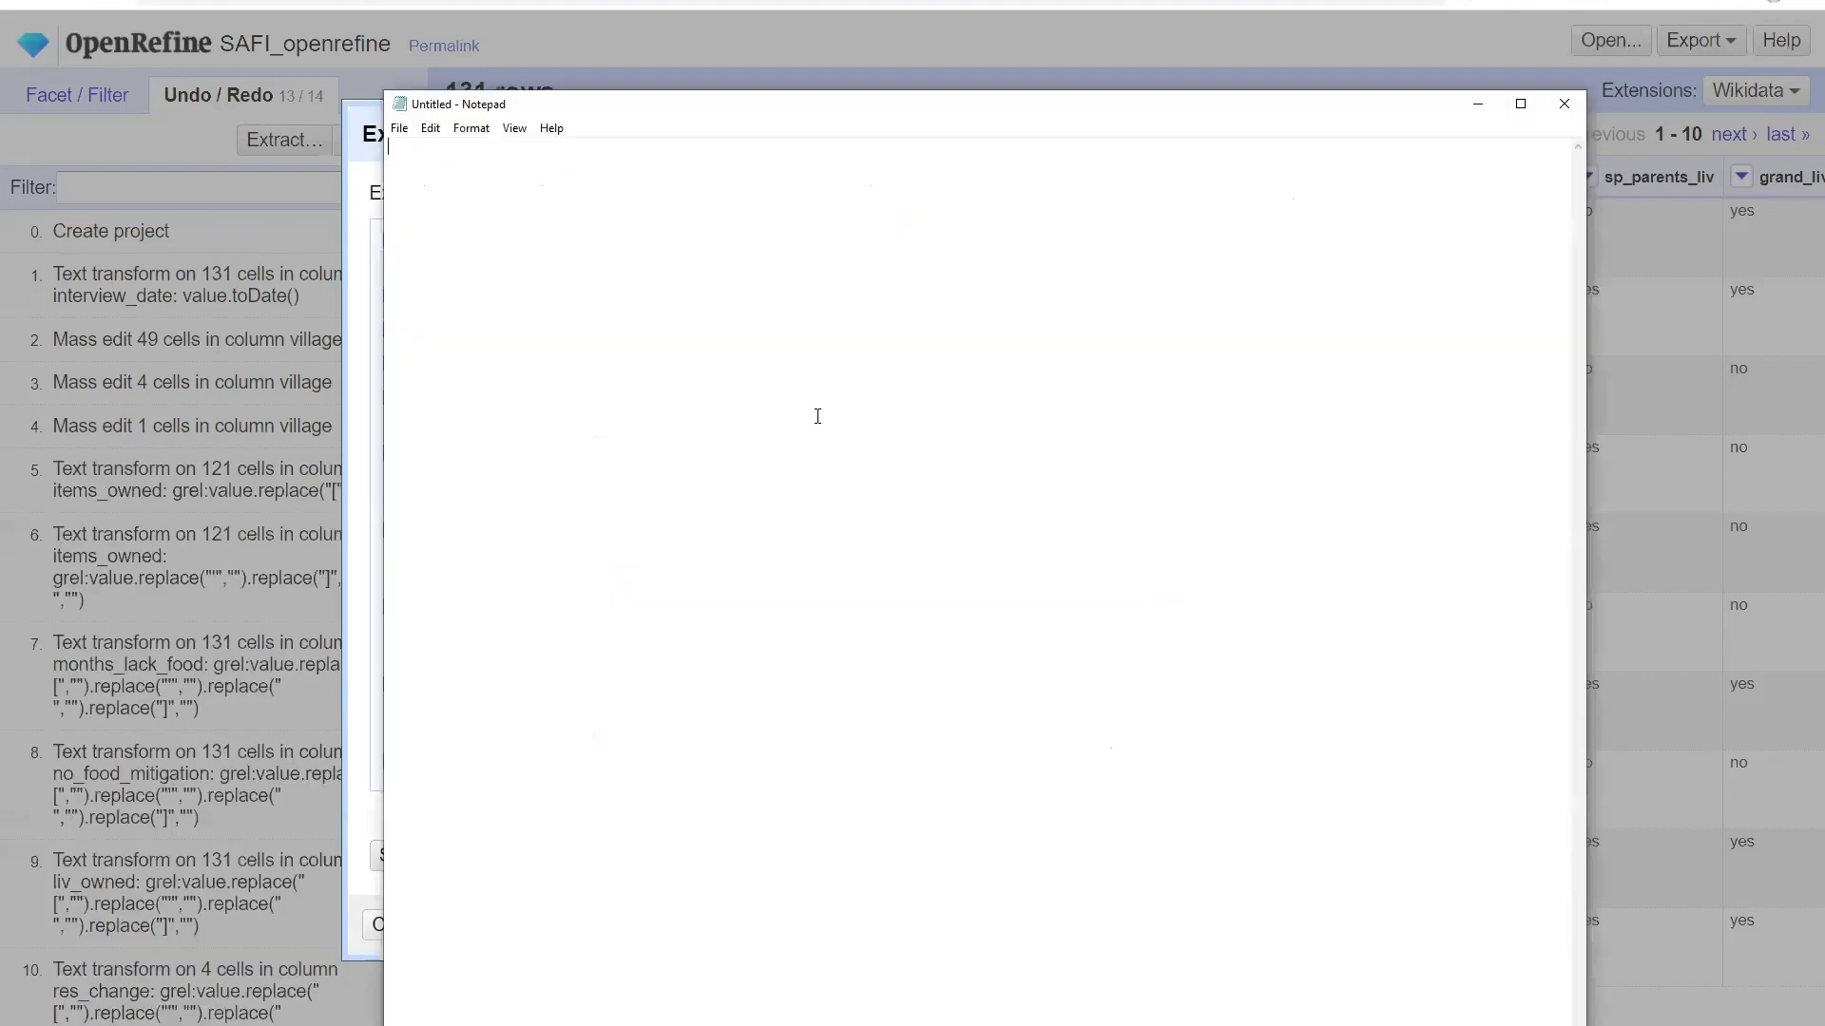
pyautogui.hotkey('ctrl', 'v')
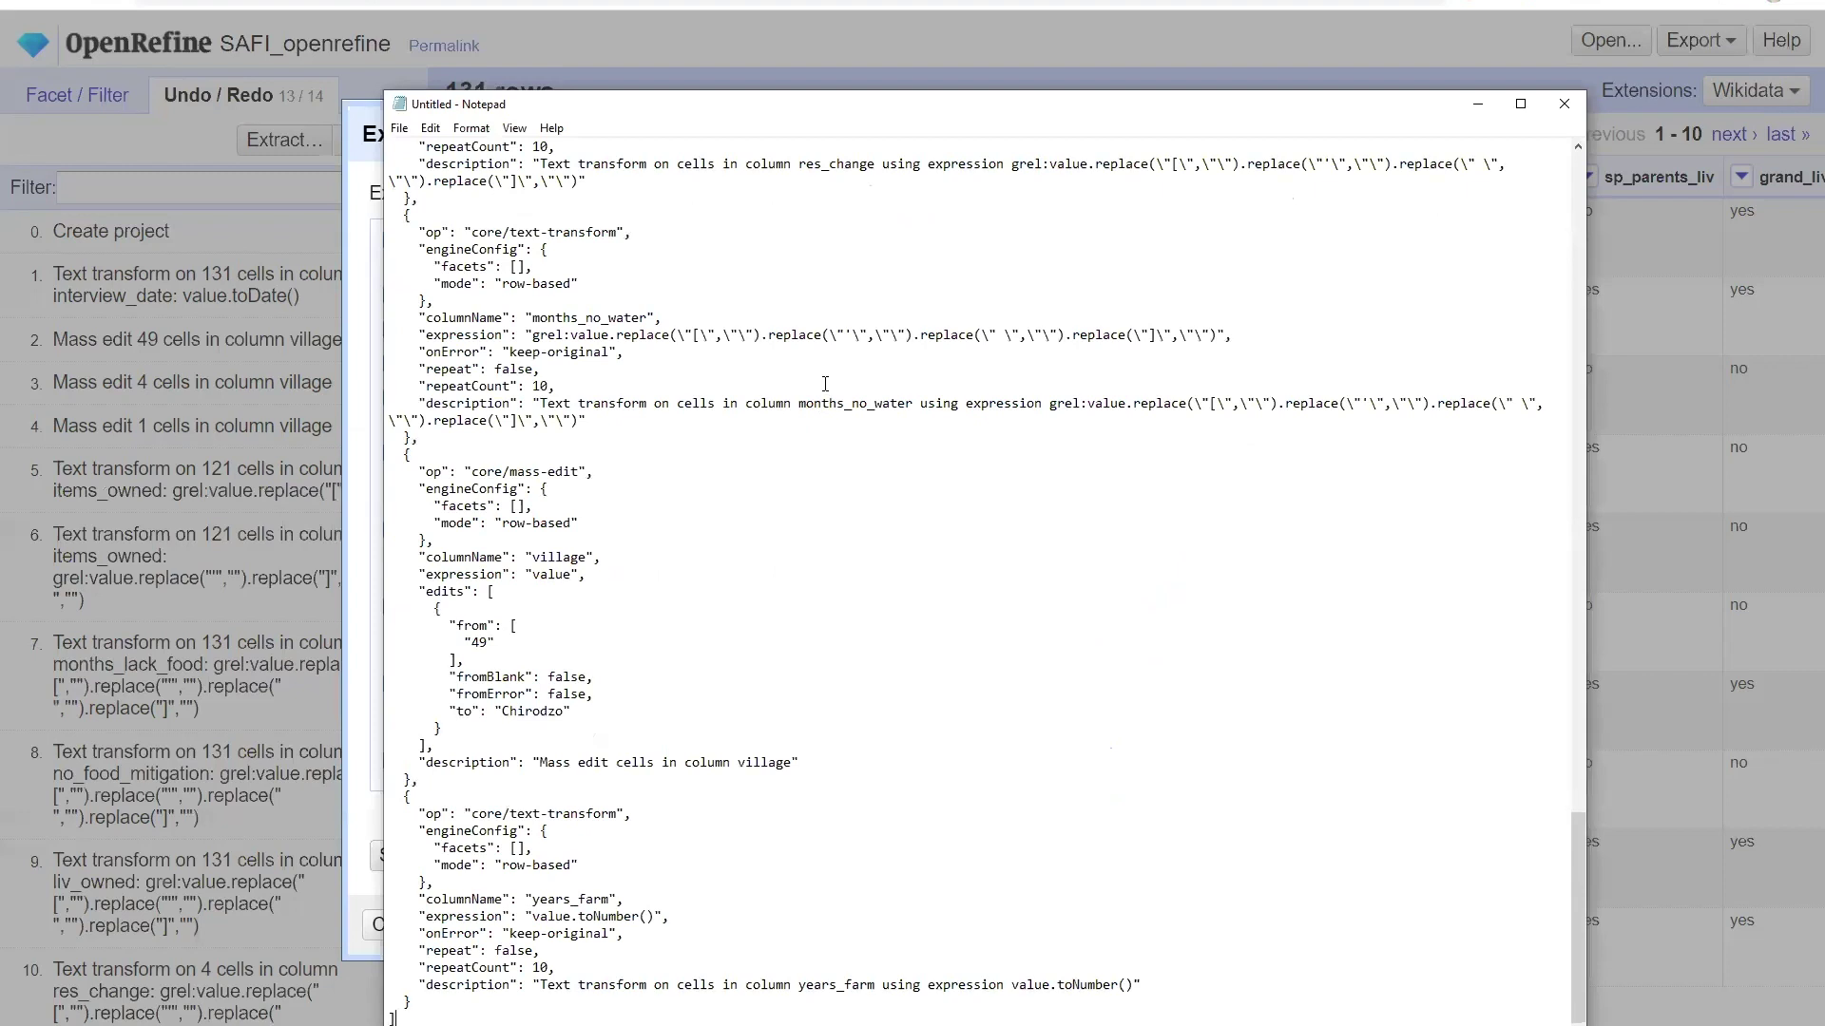
pyautogui.moveTo(600, 109); pyautogui.dragTo(600, 128)
pyautogui.click(1480, 123)
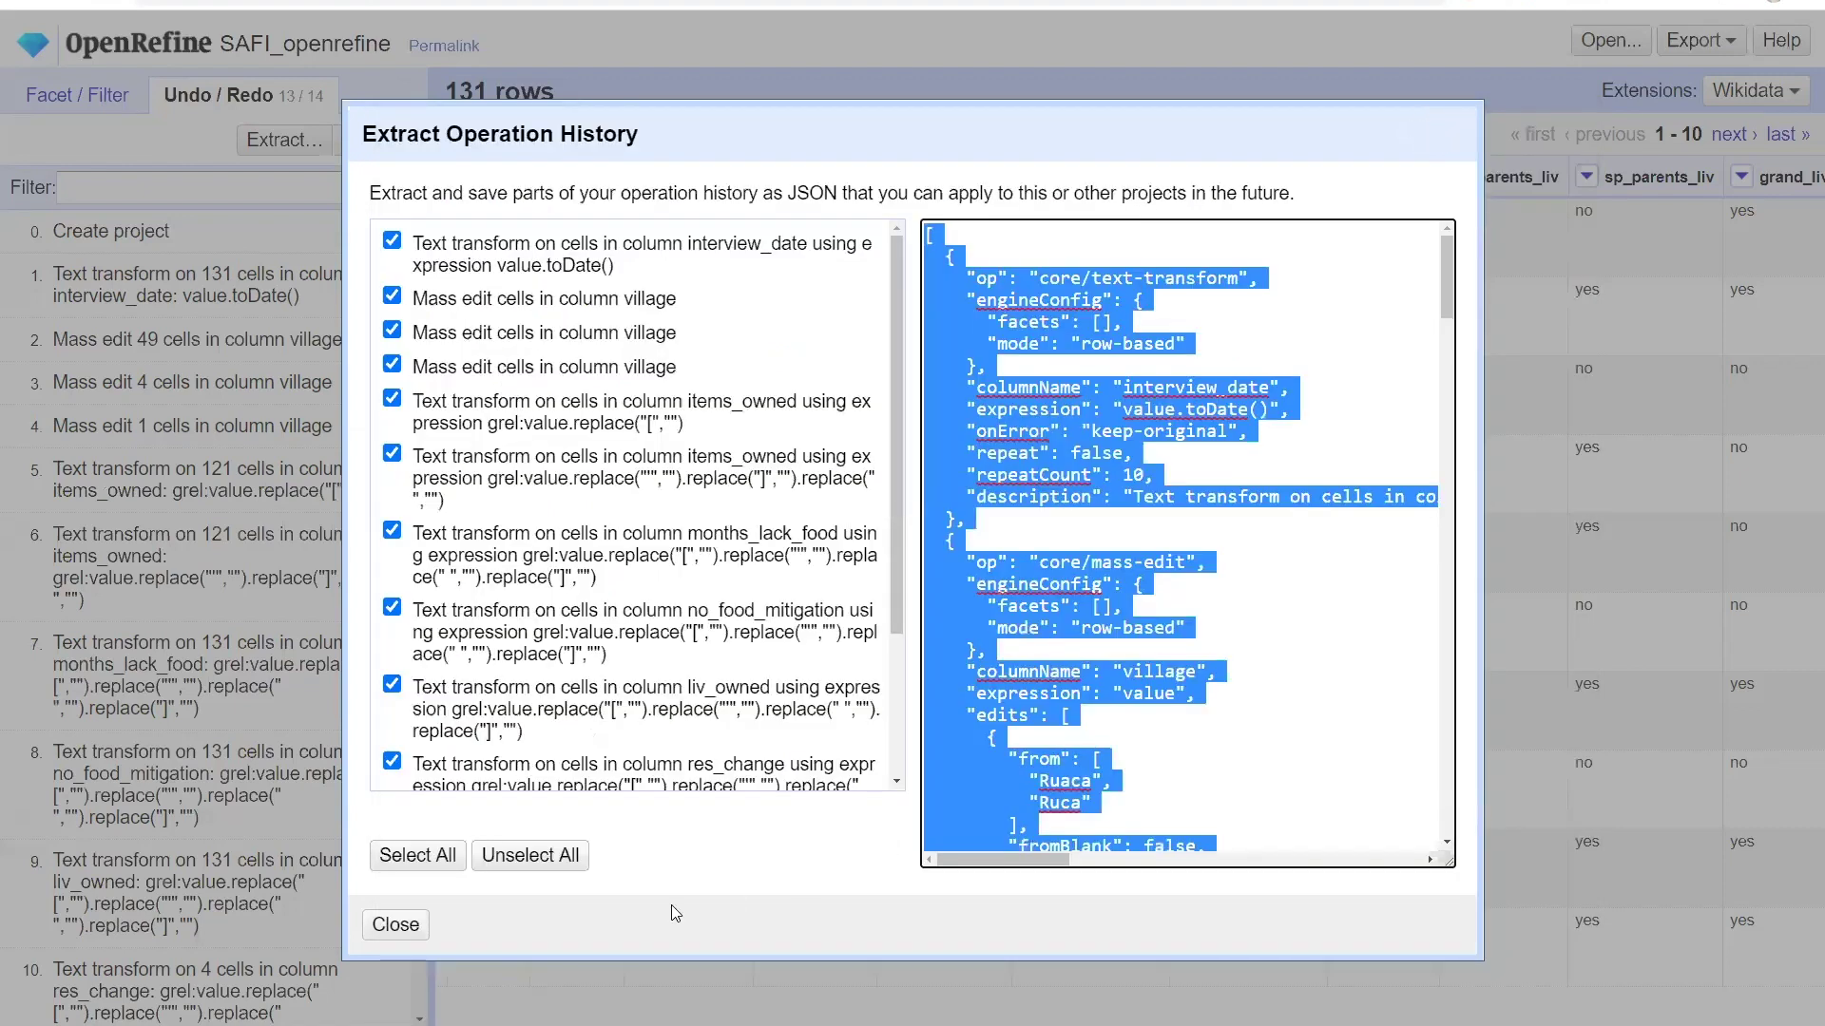
# - Close the history extraction and view where a saved JSON history can be applied to a project
pyautogui.click(411, 941)
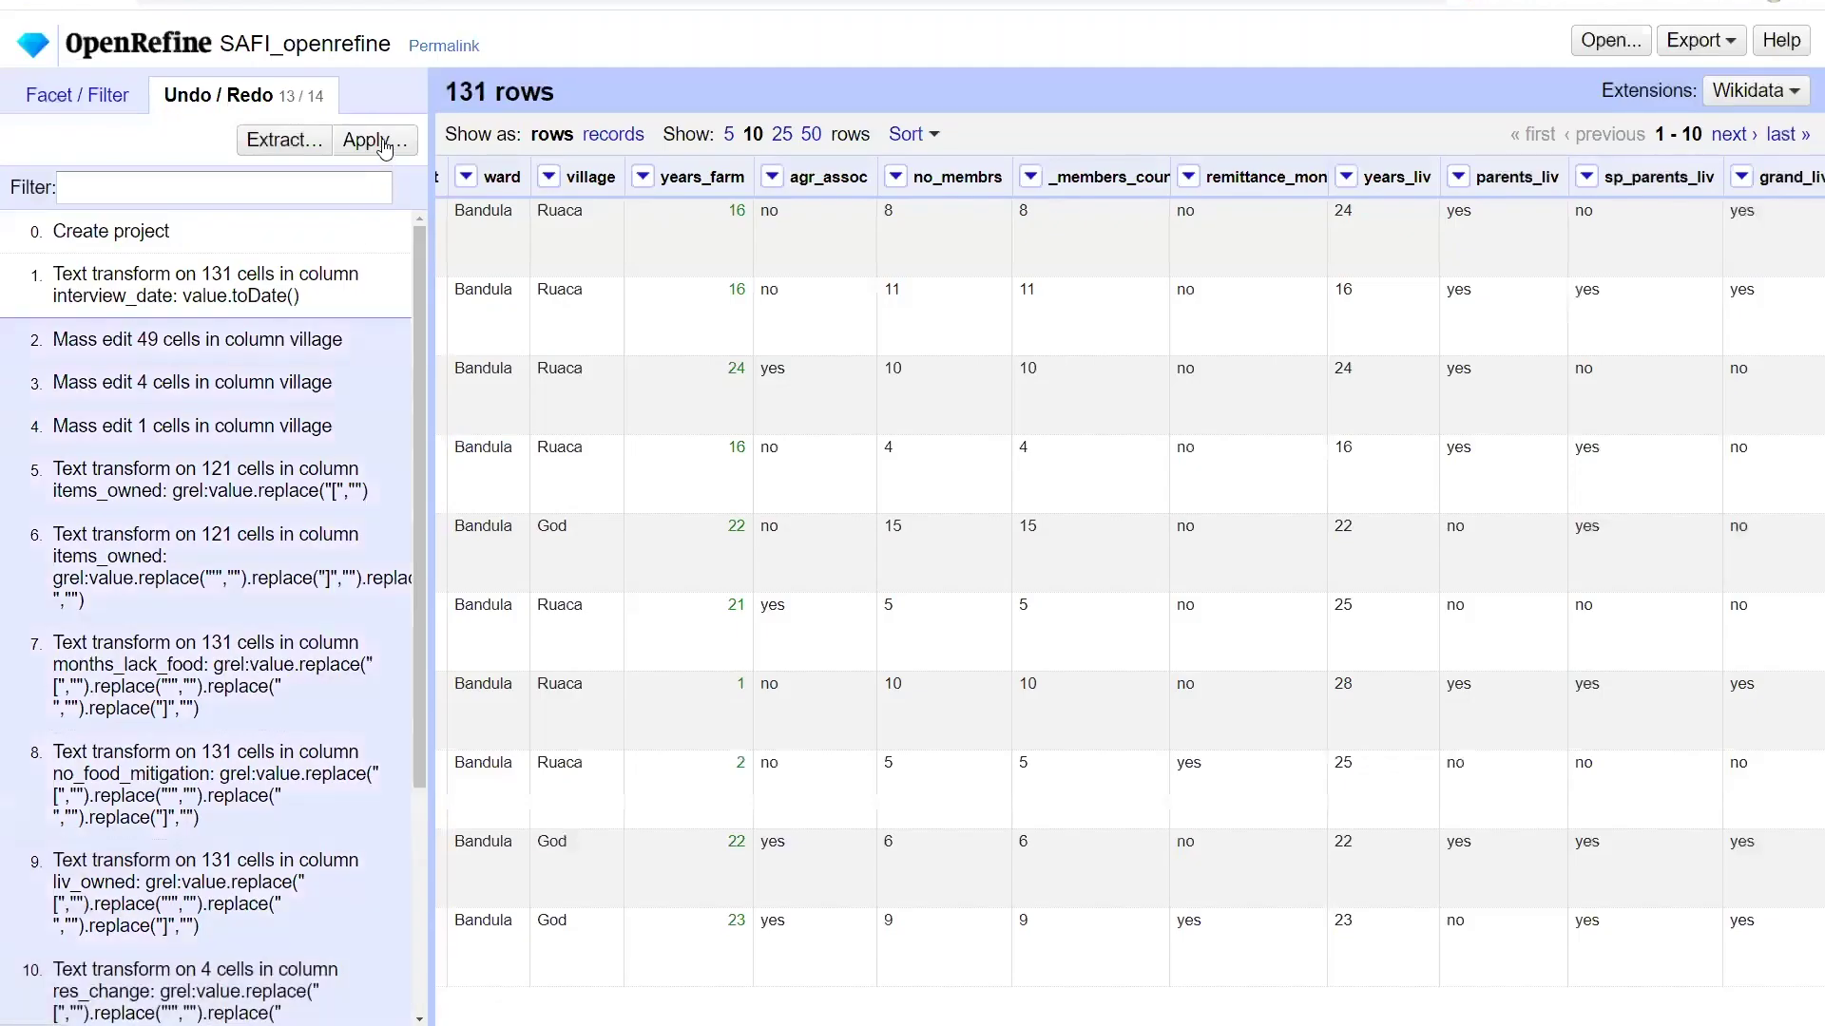
pyautogui.click(379, 140)
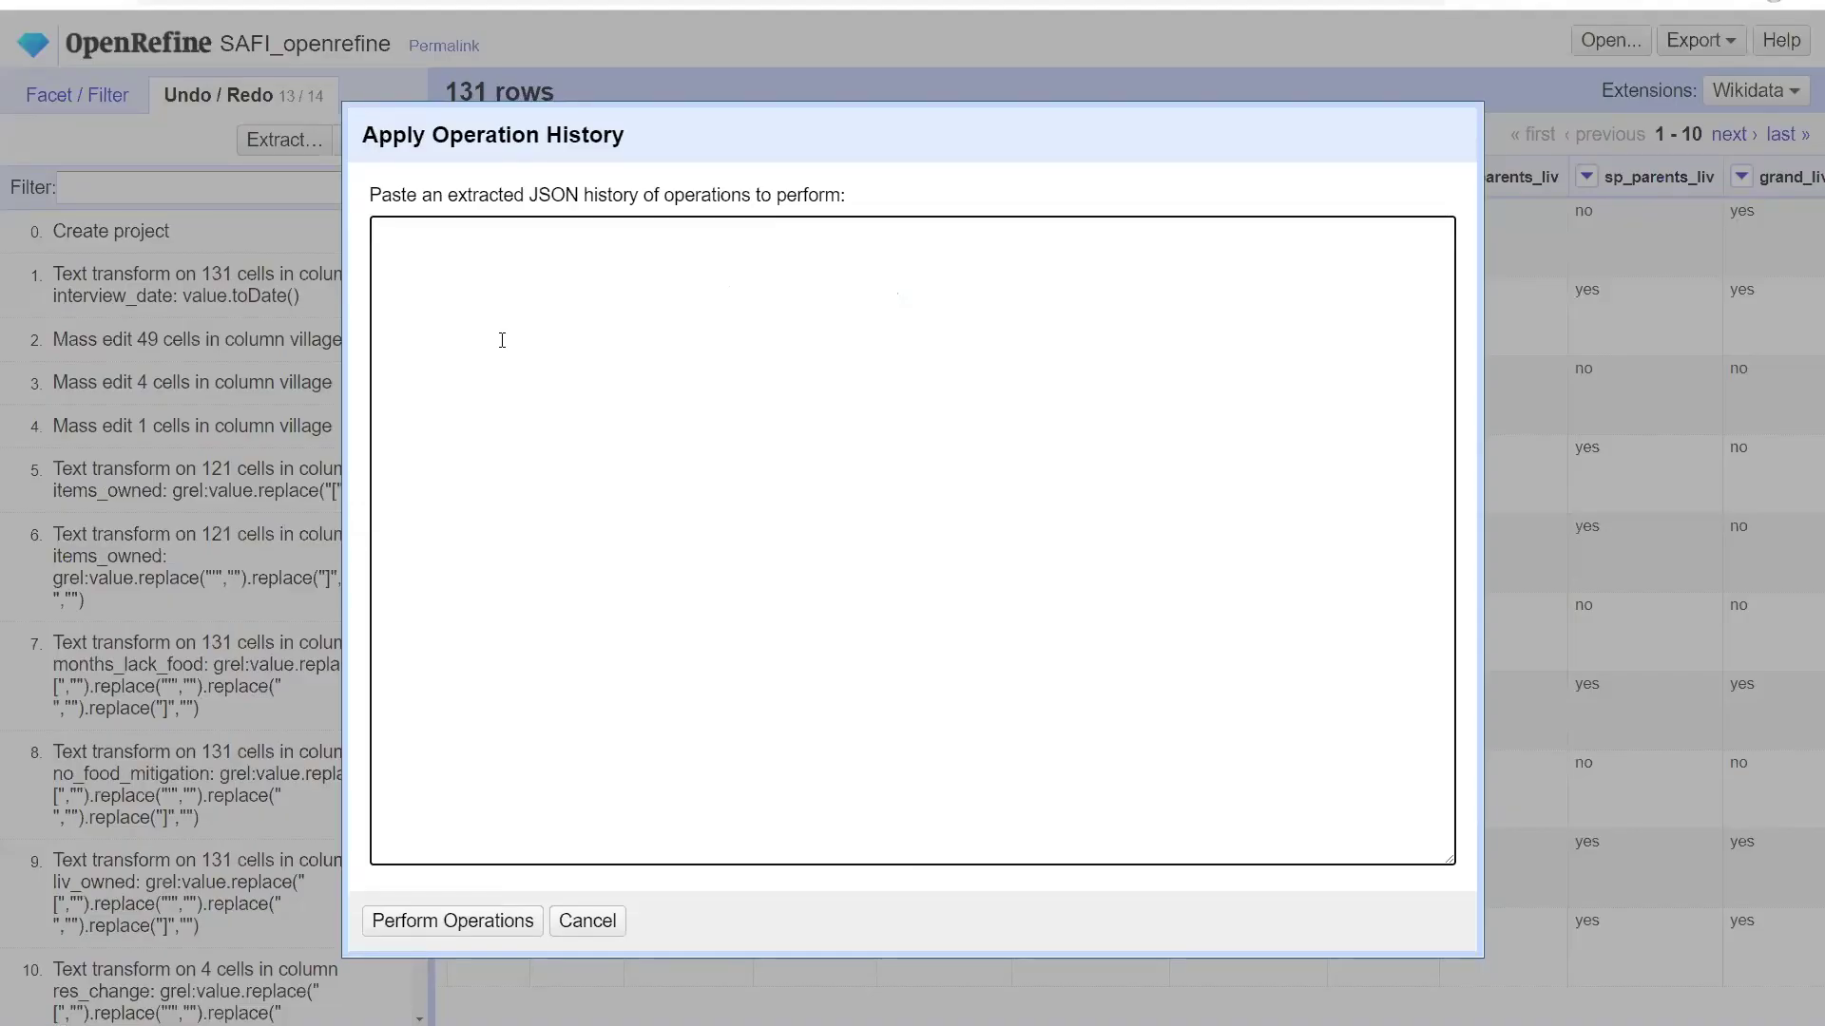
pyautogui.click(507, 336)
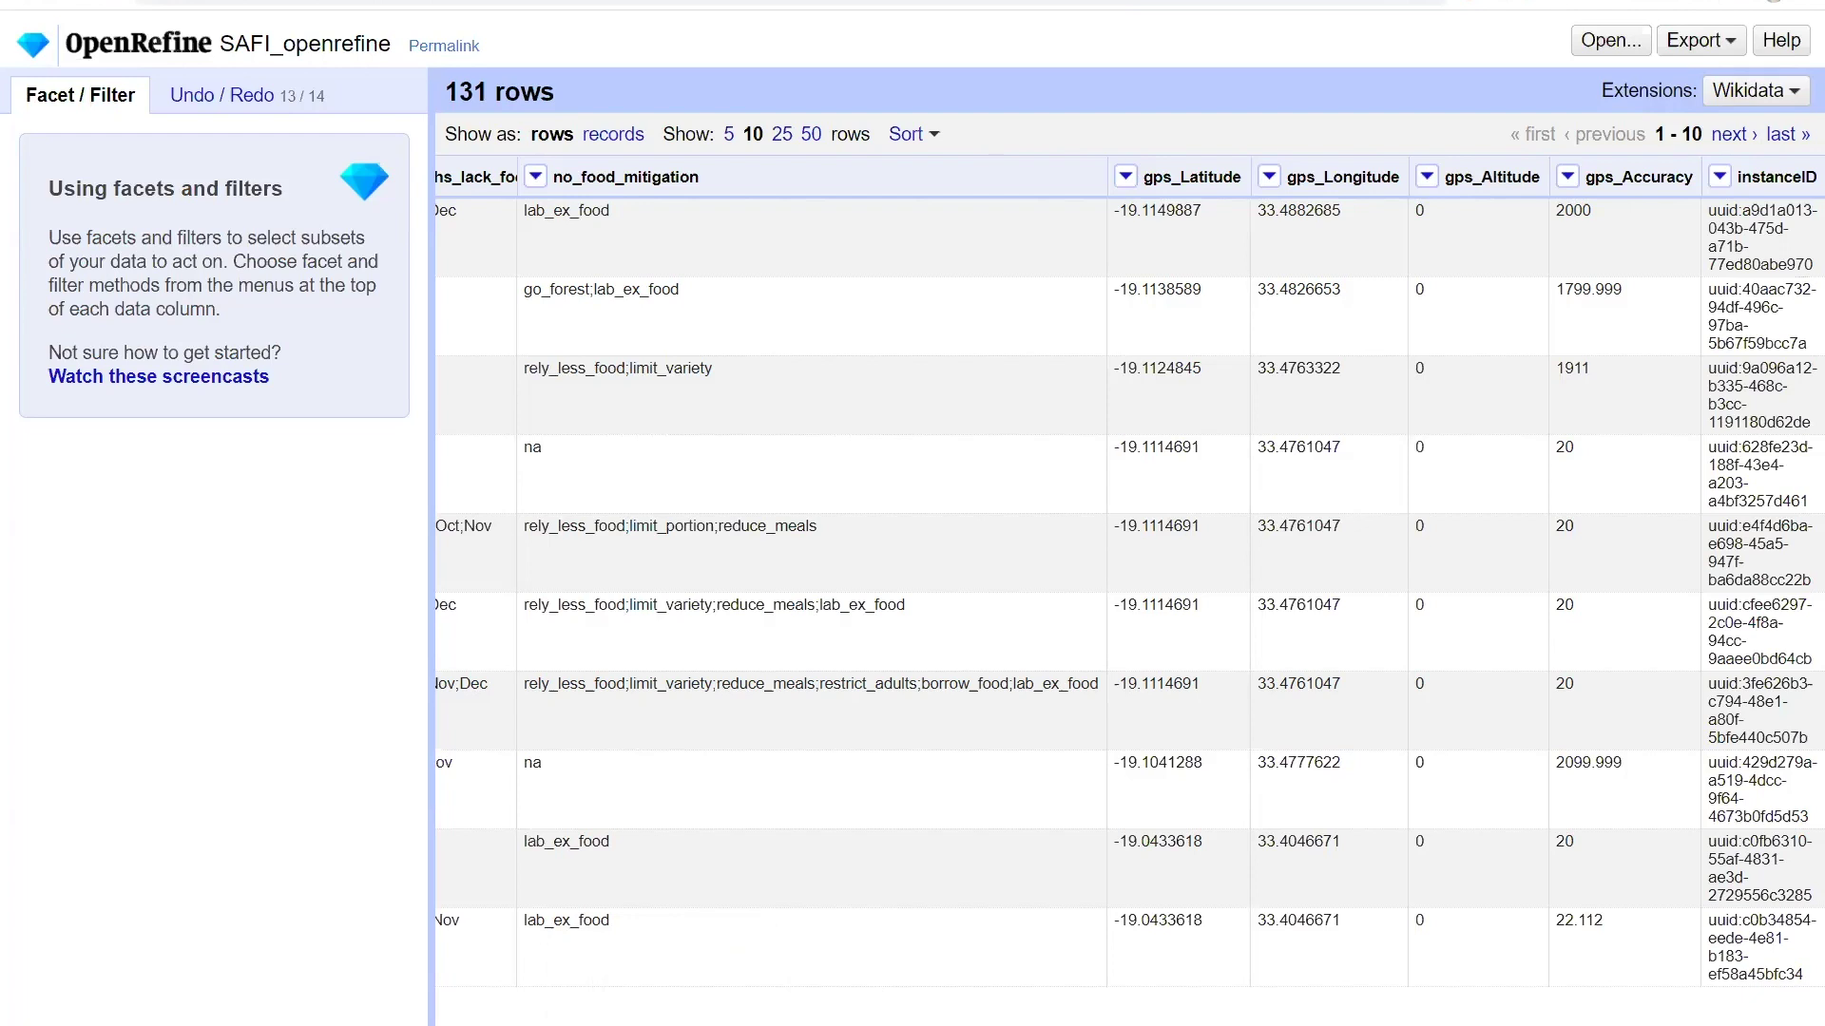
# - Add a text facet on the village column
pyautogui.hscroll(-10, 602, 1014)
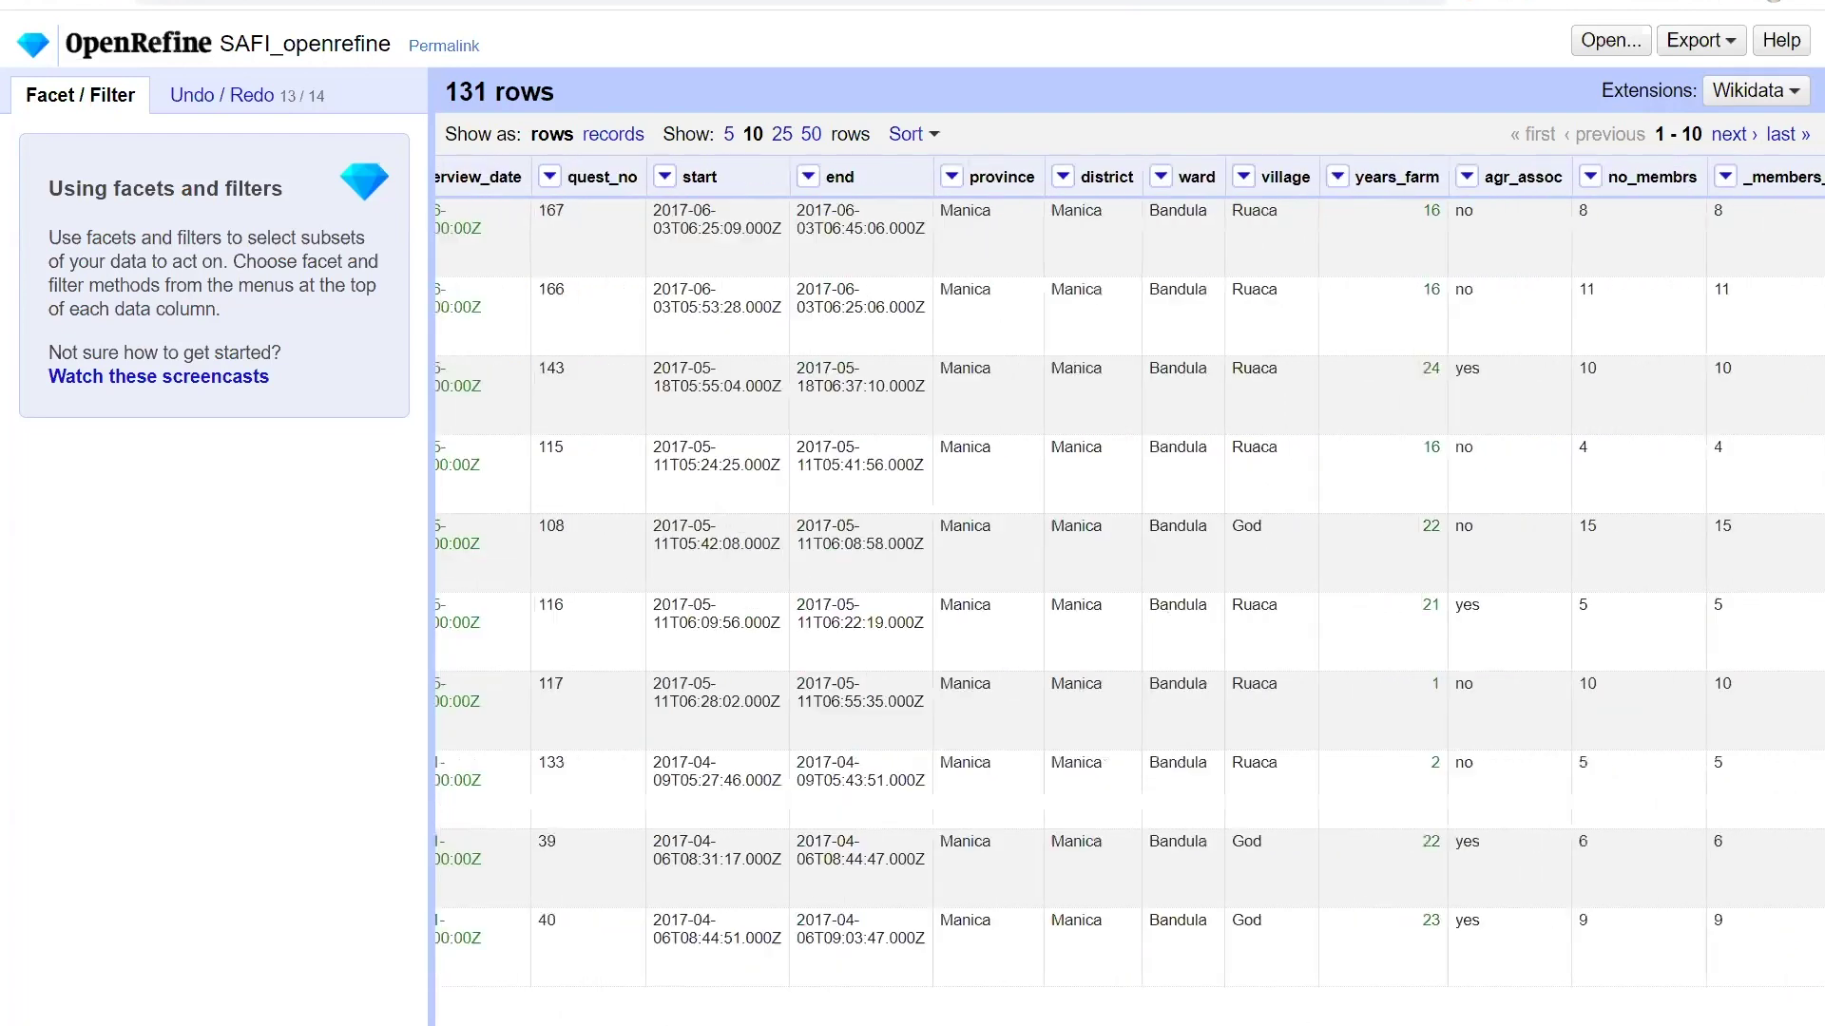
pyautogui.hscroll(-2, 602, 1014)
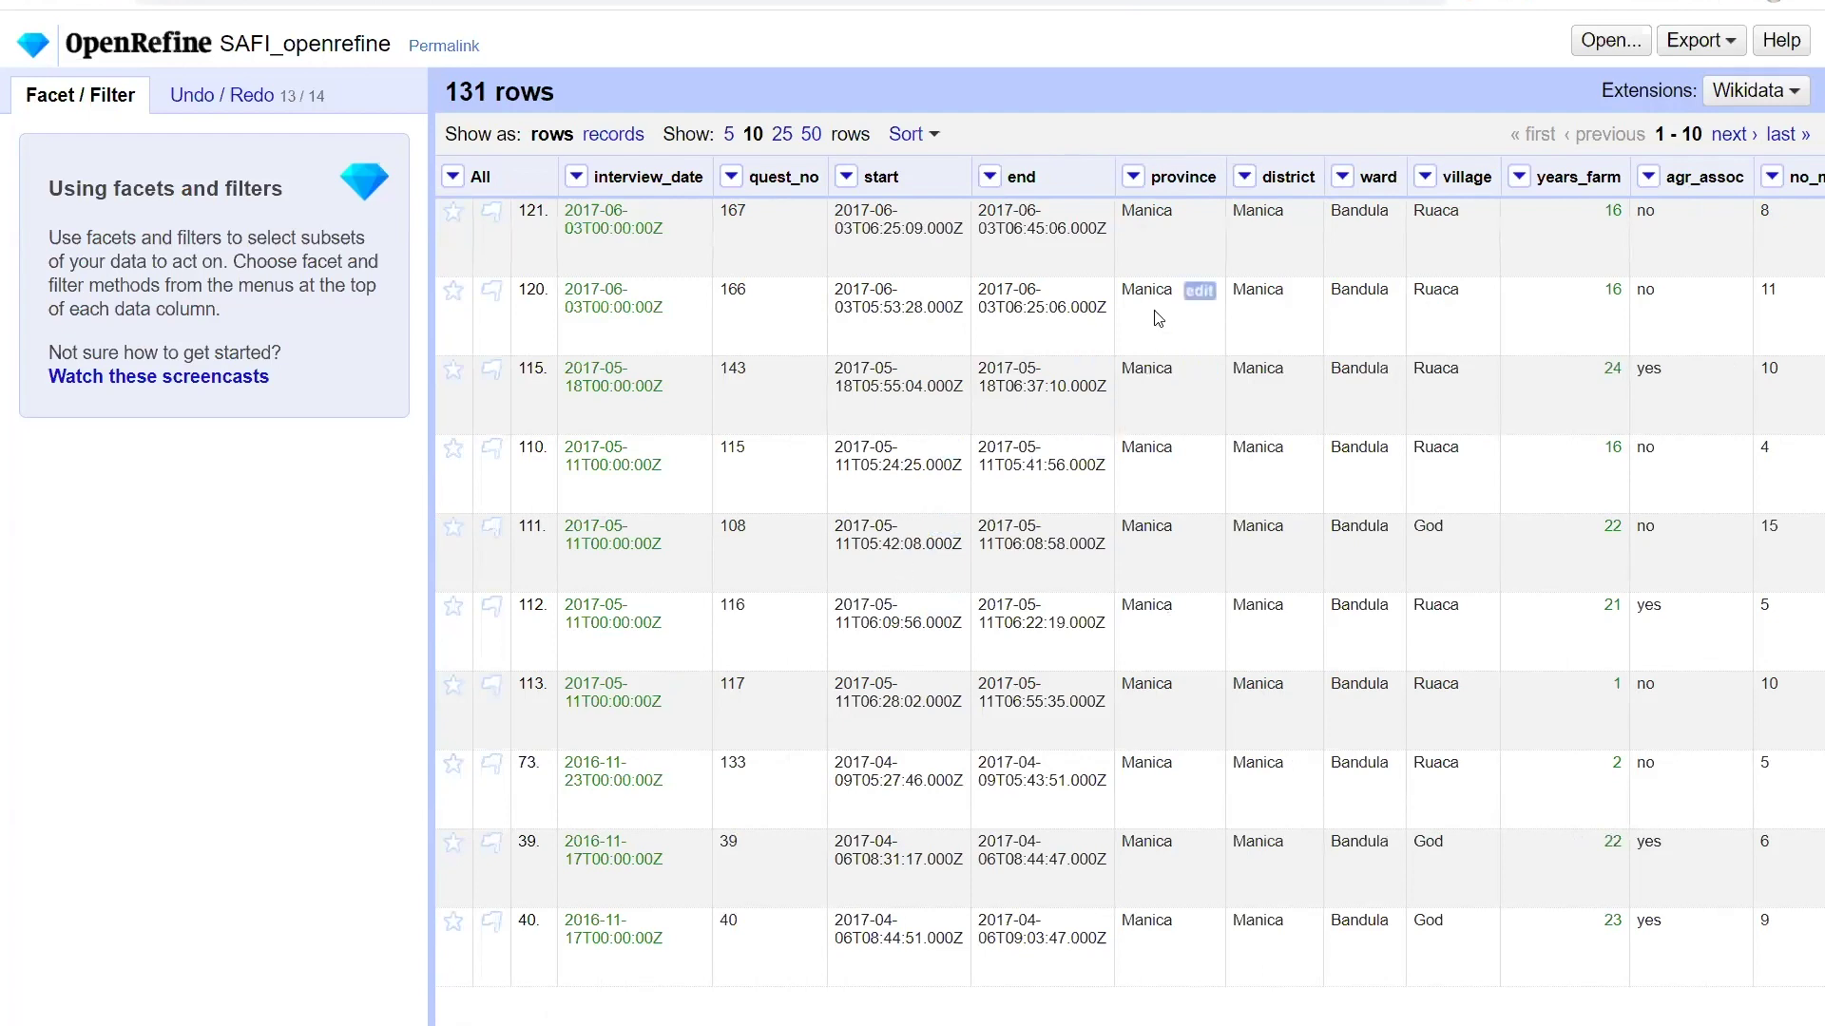
pyautogui.click(1423, 178)
pyautogui.moveTo(1446, 211)
pyautogui.click(1321, 211)
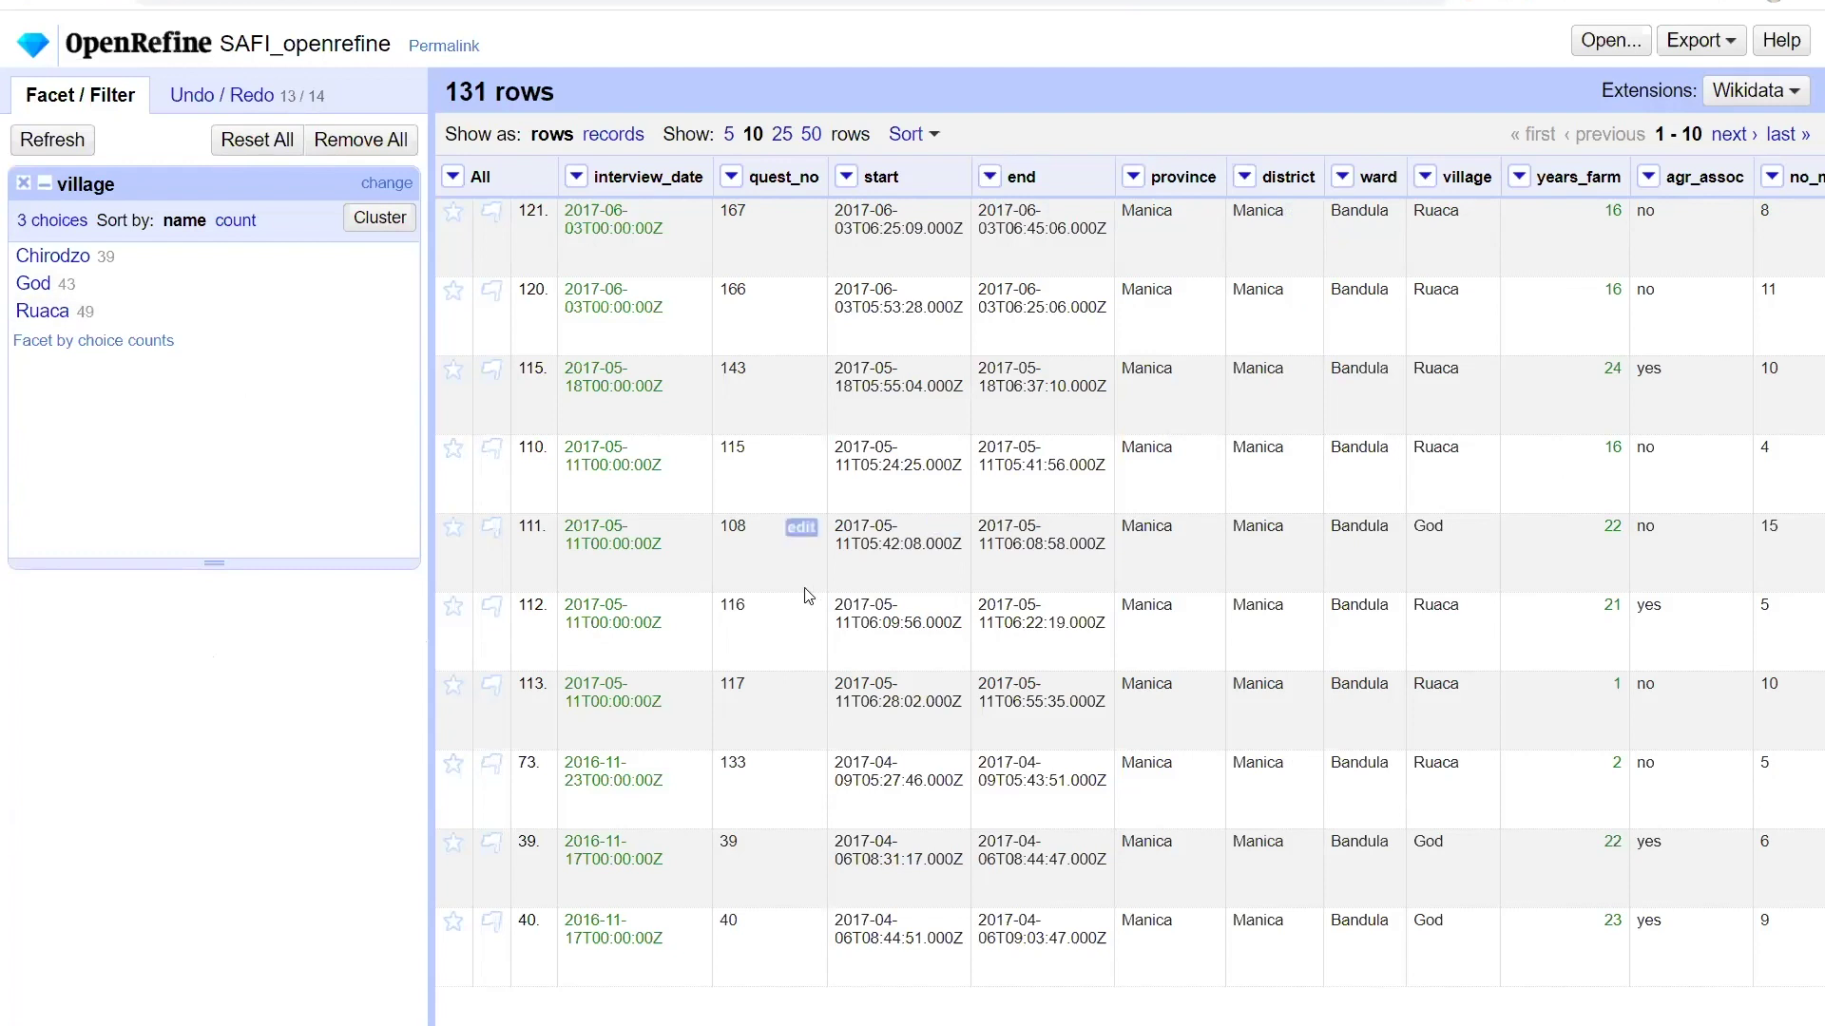
# - Roll the project back to history step 11, the text transform on the months_no_water column
pyautogui.click(238, 95)
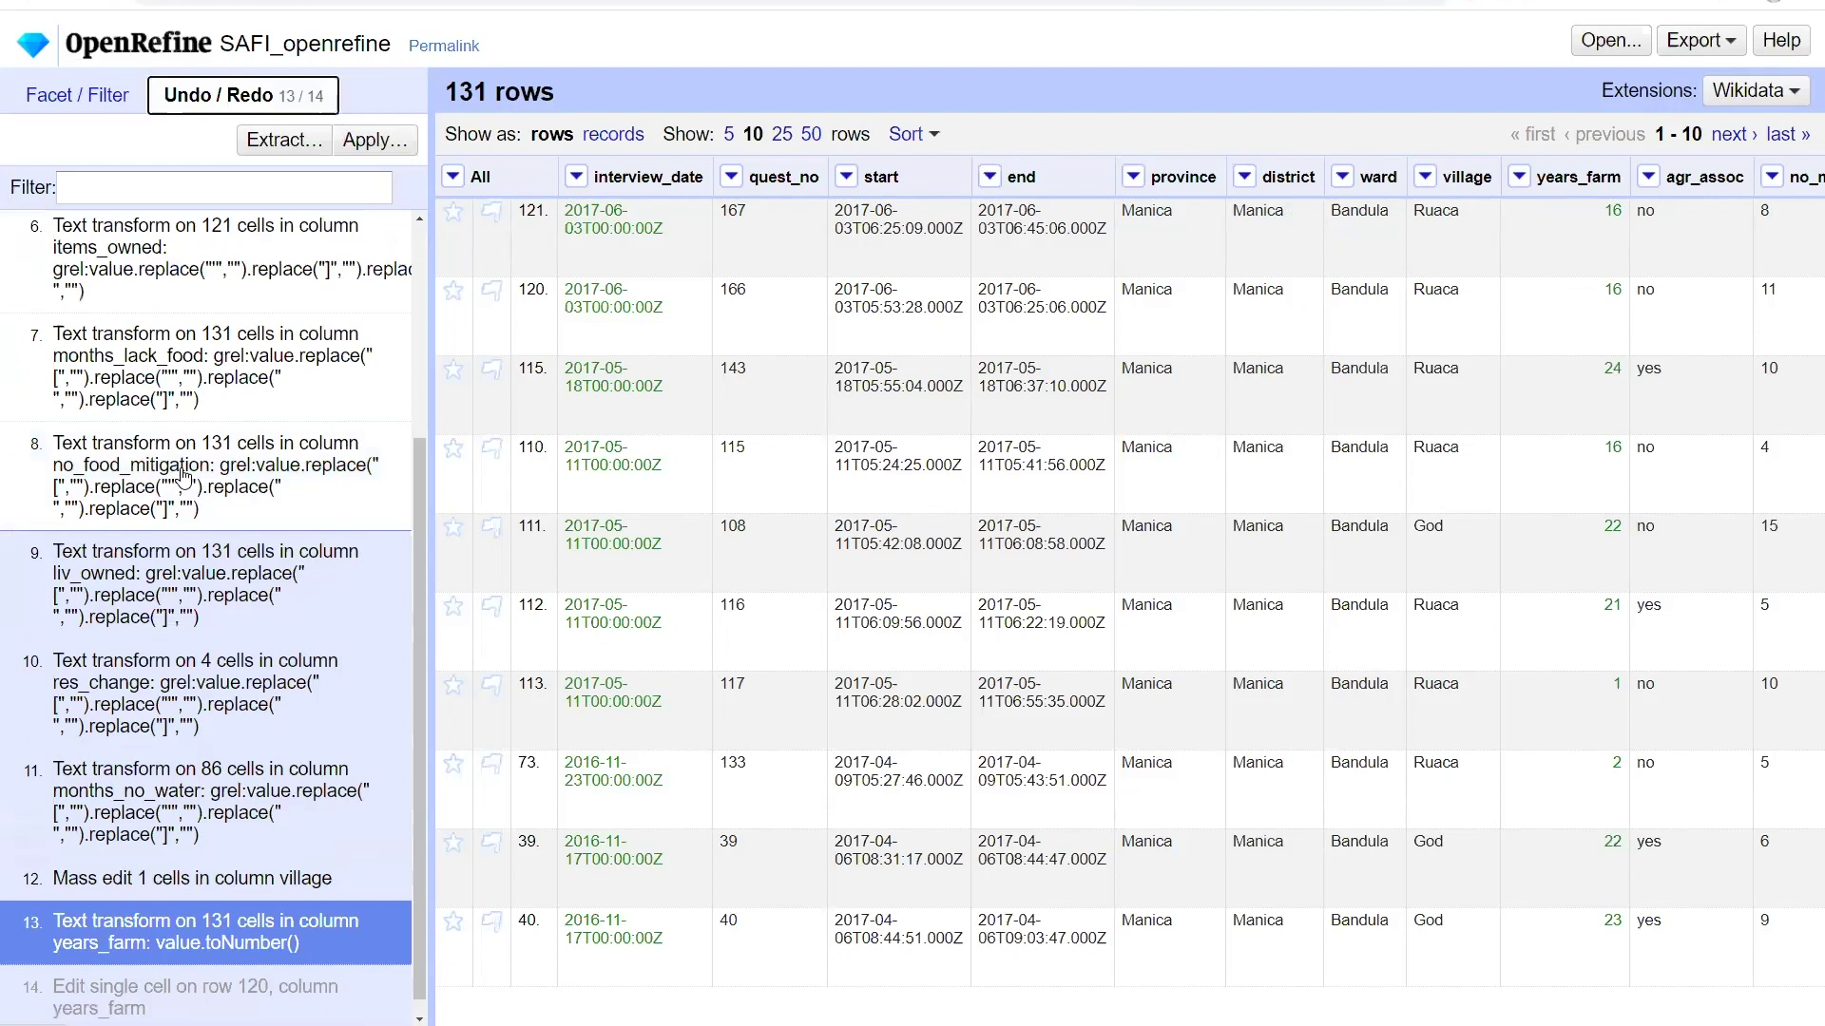
pyautogui.scroll(5, 180, 399)
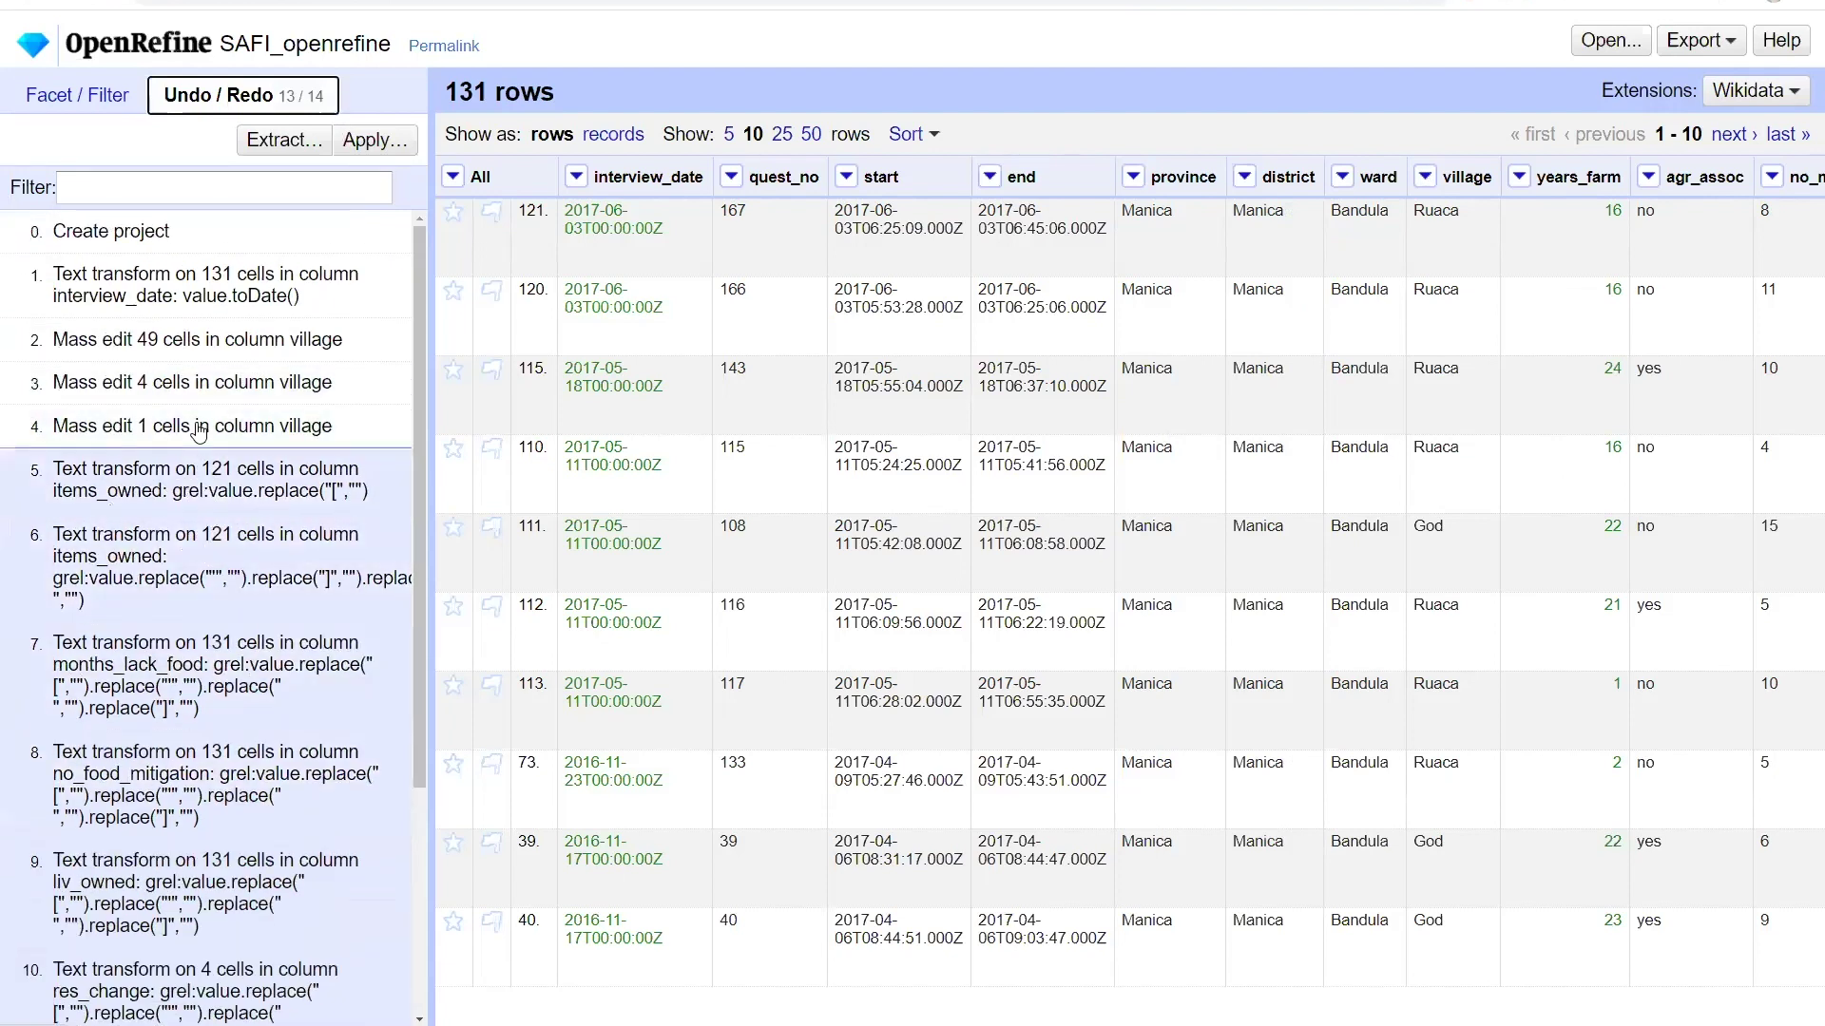
pyautogui.scroll(-3, 238, 671)
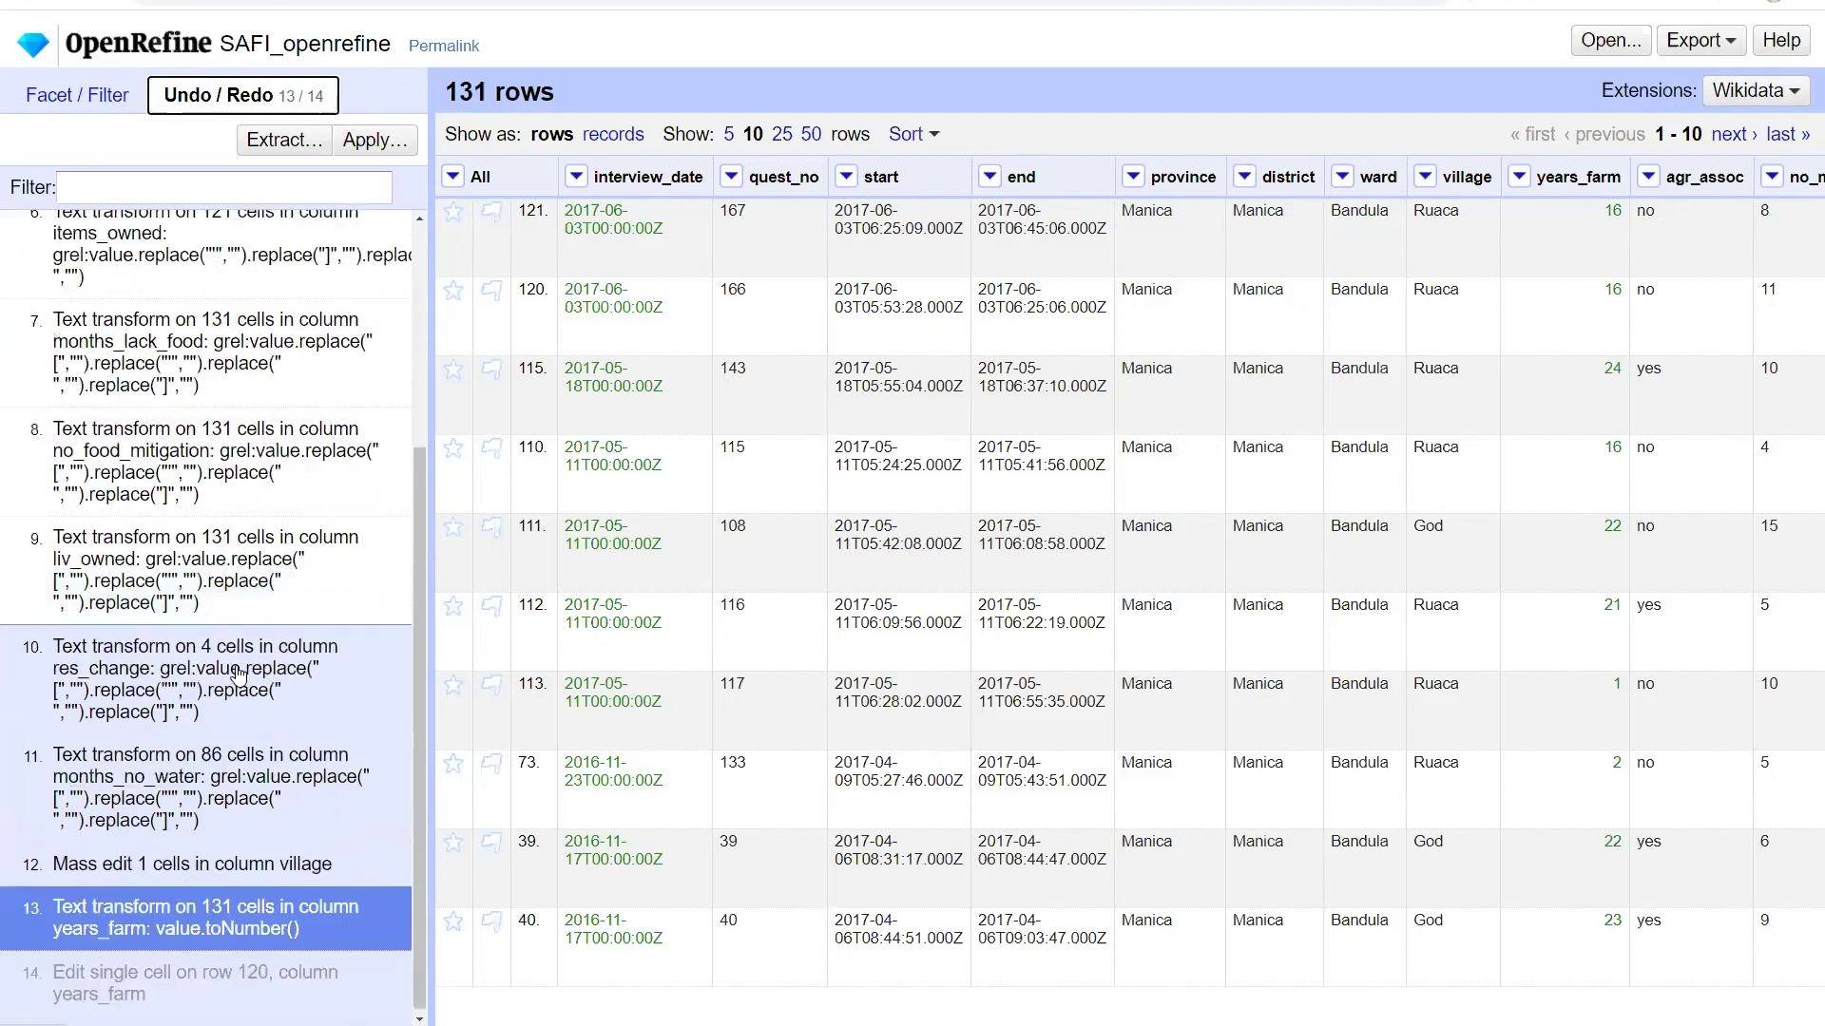
pyautogui.click(236, 800)
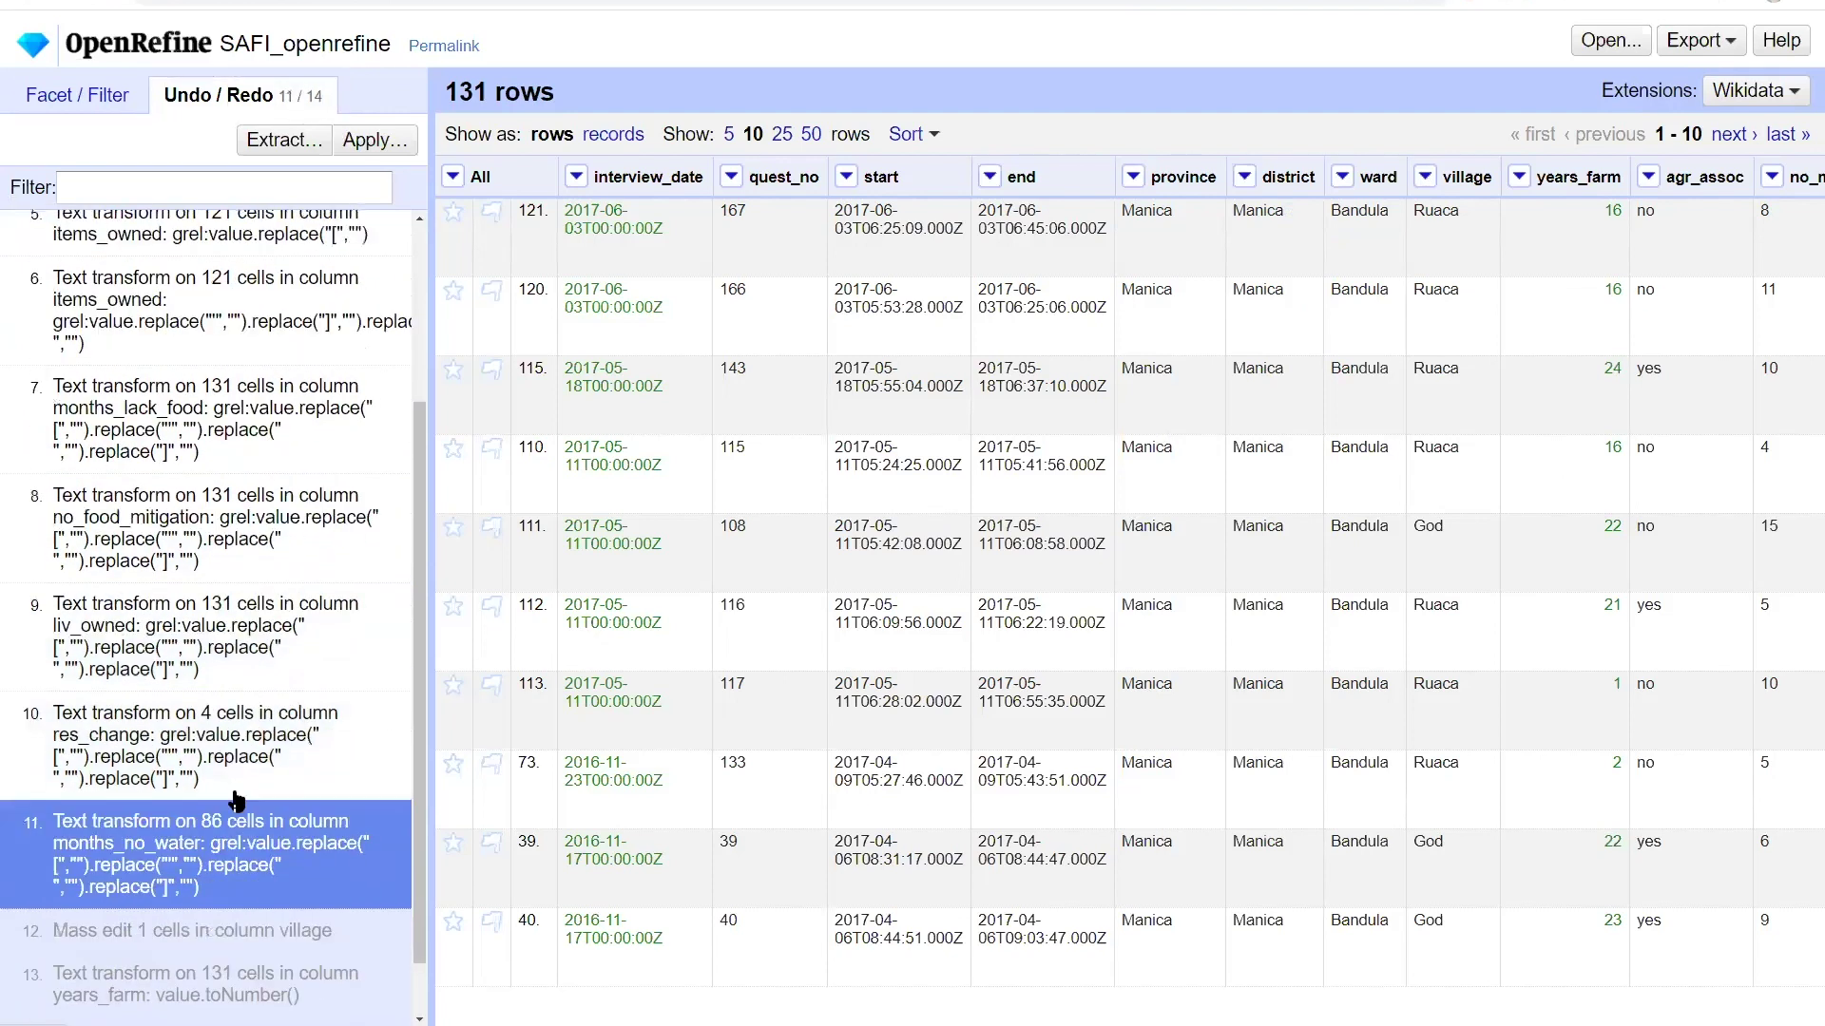
# - Return to the facets and order the village facet's choices by count
pyautogui.click(85, 92)
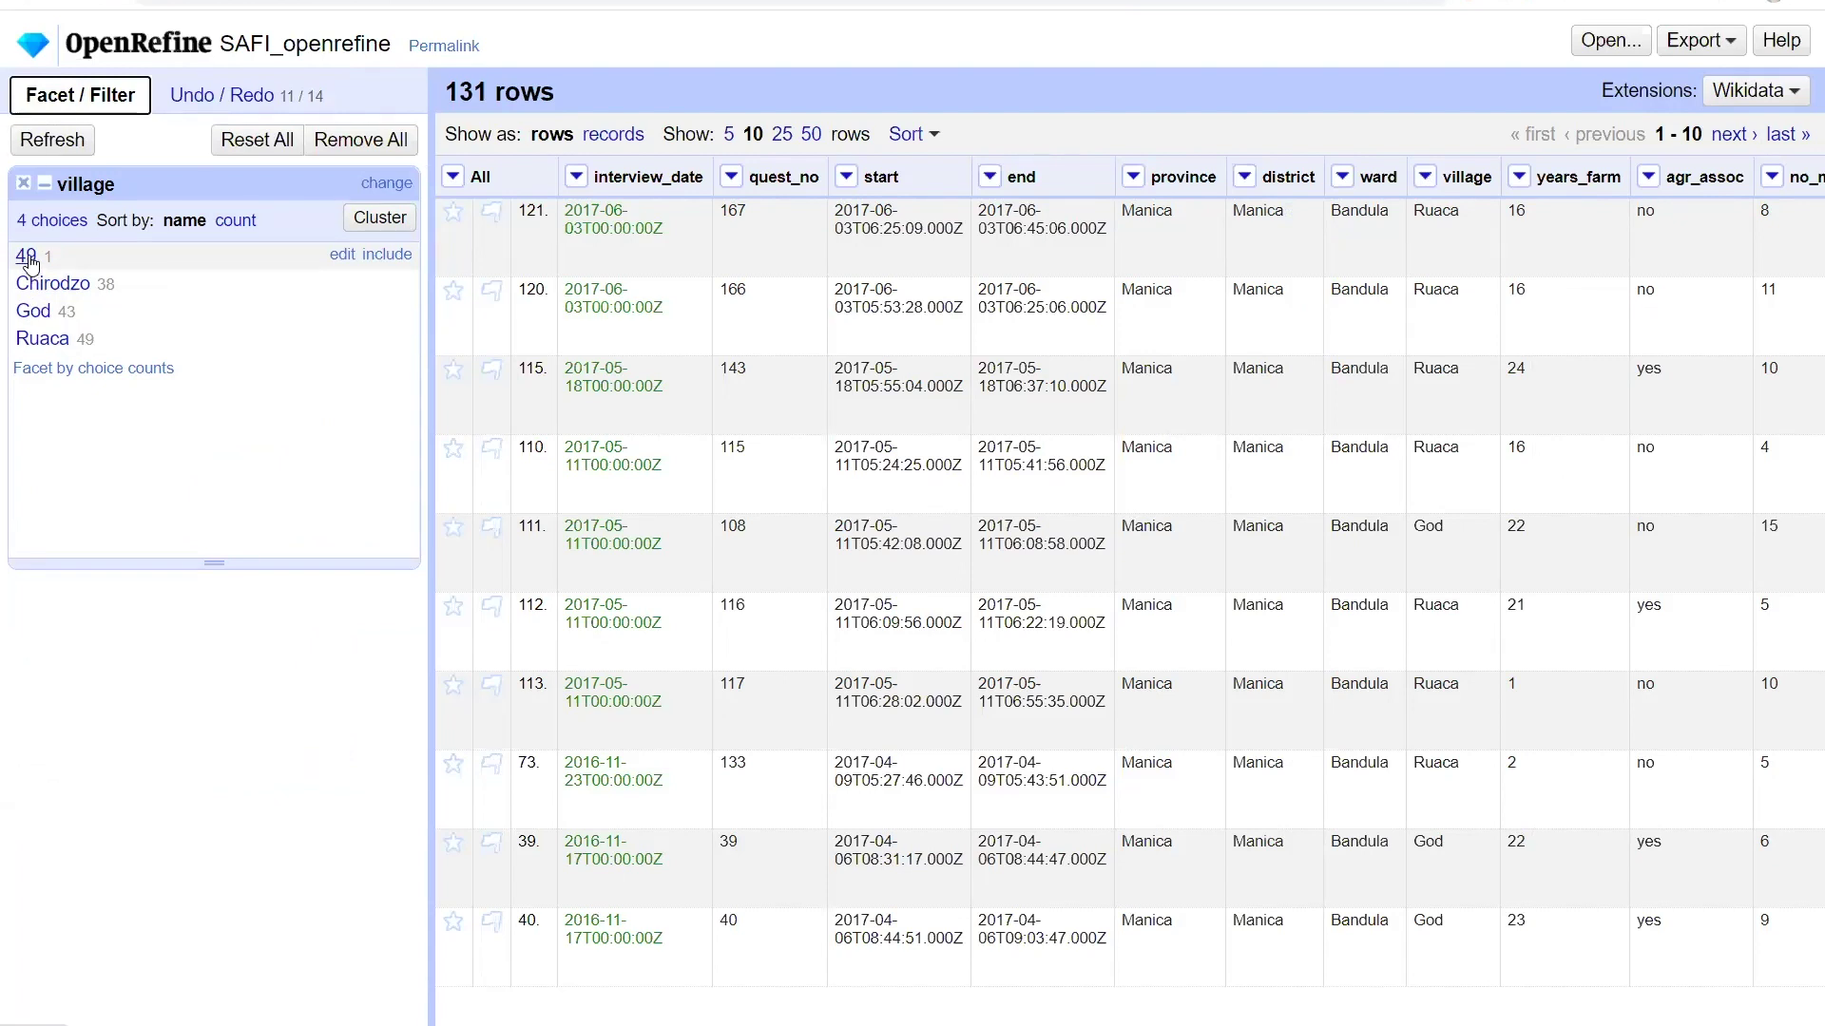
pyautogui.click(252, 225)
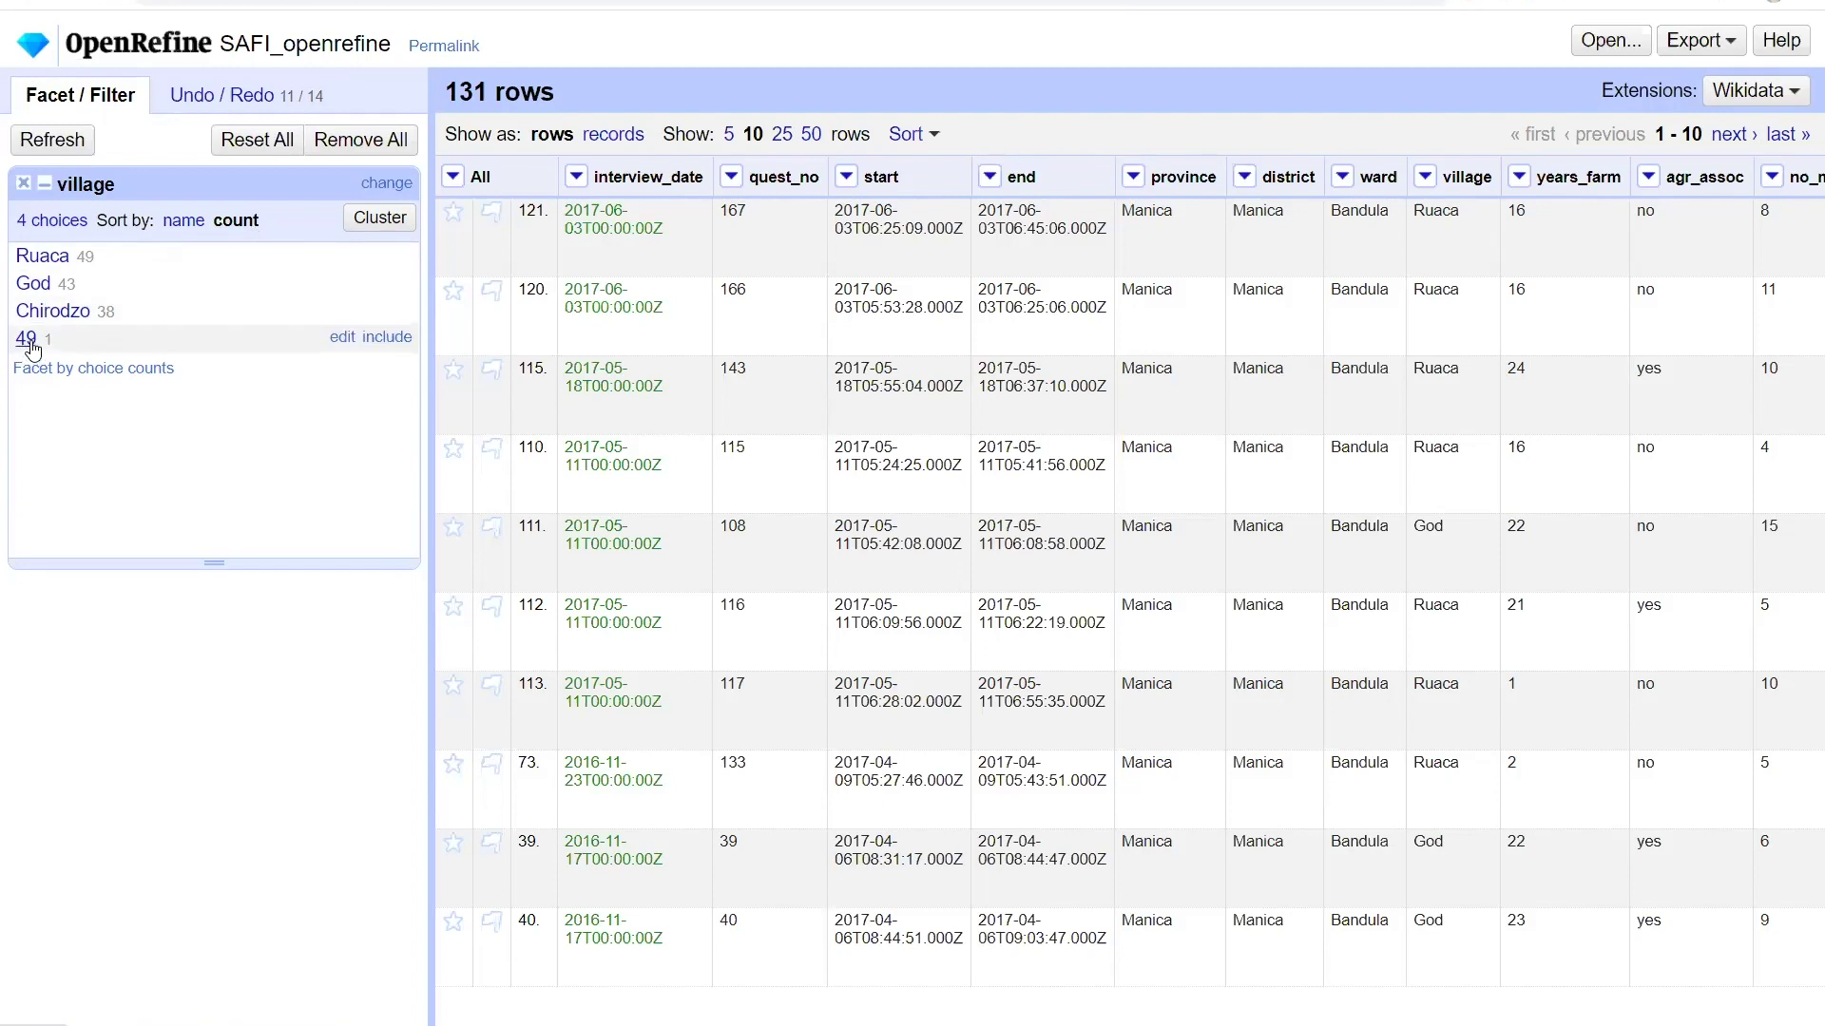
# - Remove the existing sort and sort the rows by gps_Latitude as numbers, smallest first
pyautogui.hscroll(15, 1656, 919)
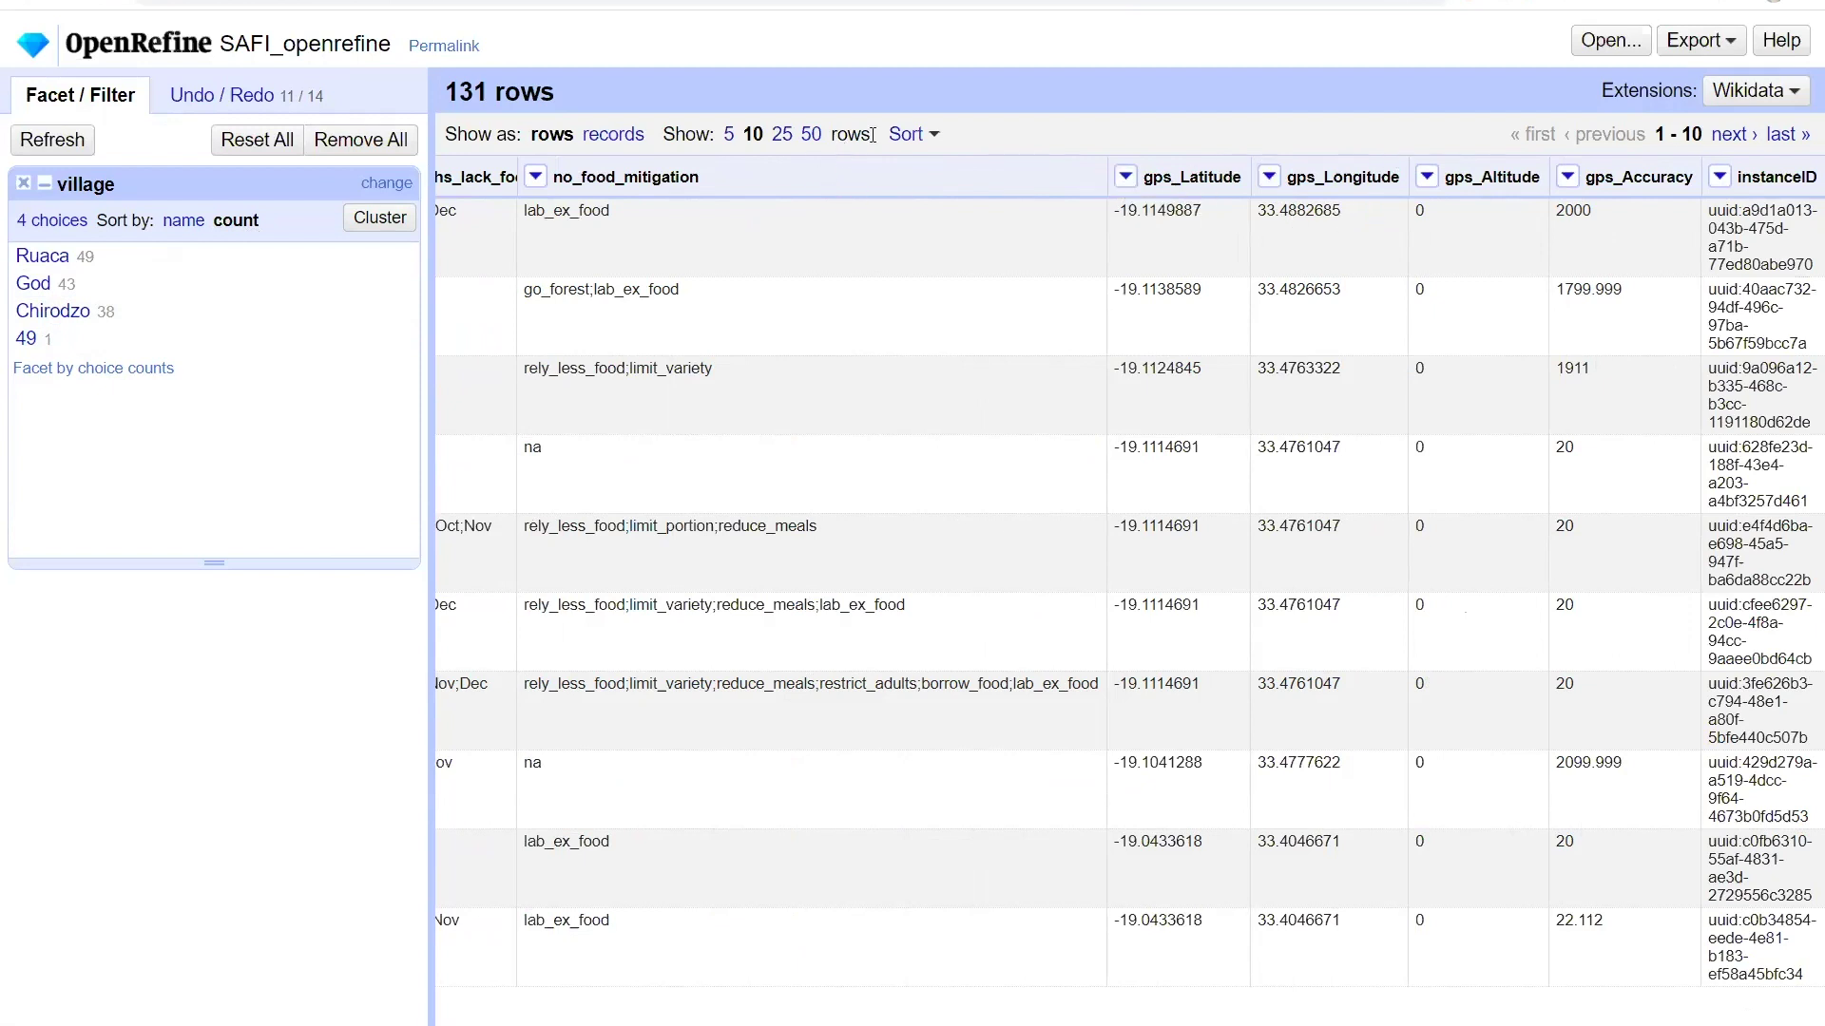
pyautogui.click(908, 134)
pyautogui.click(1000, 167)
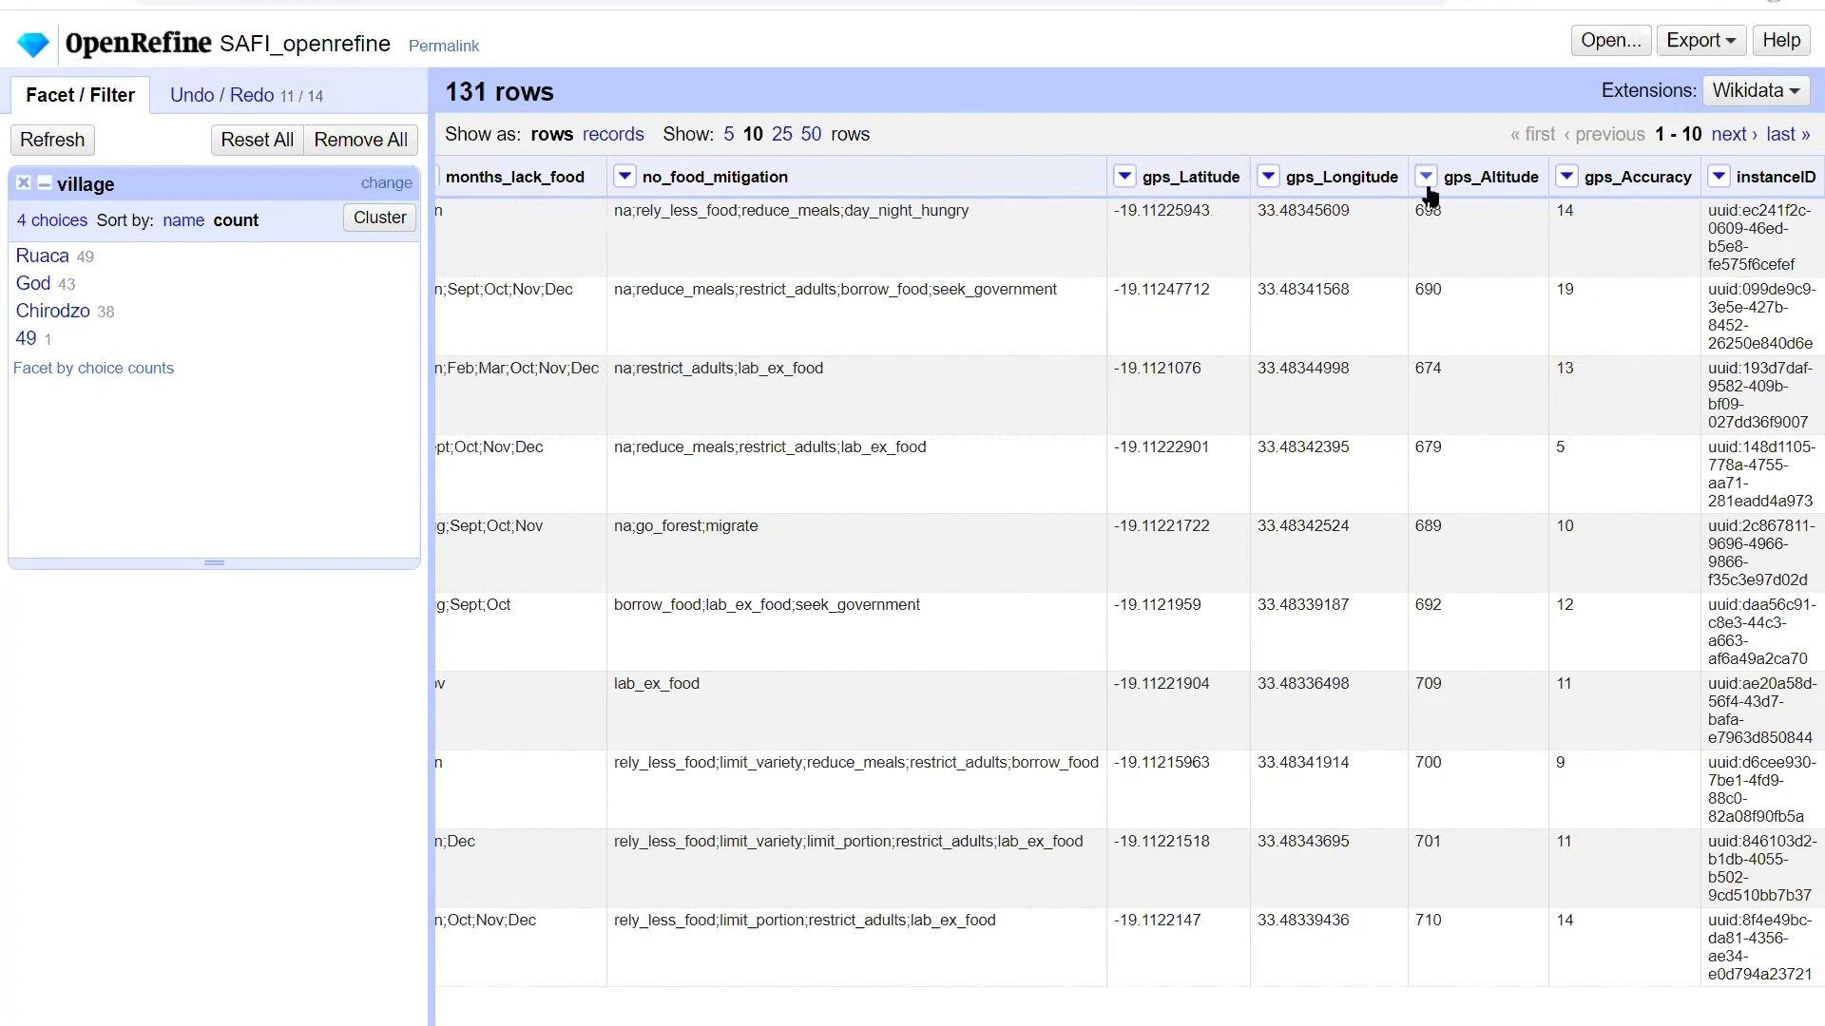
pyautogui.click(1126, 178)
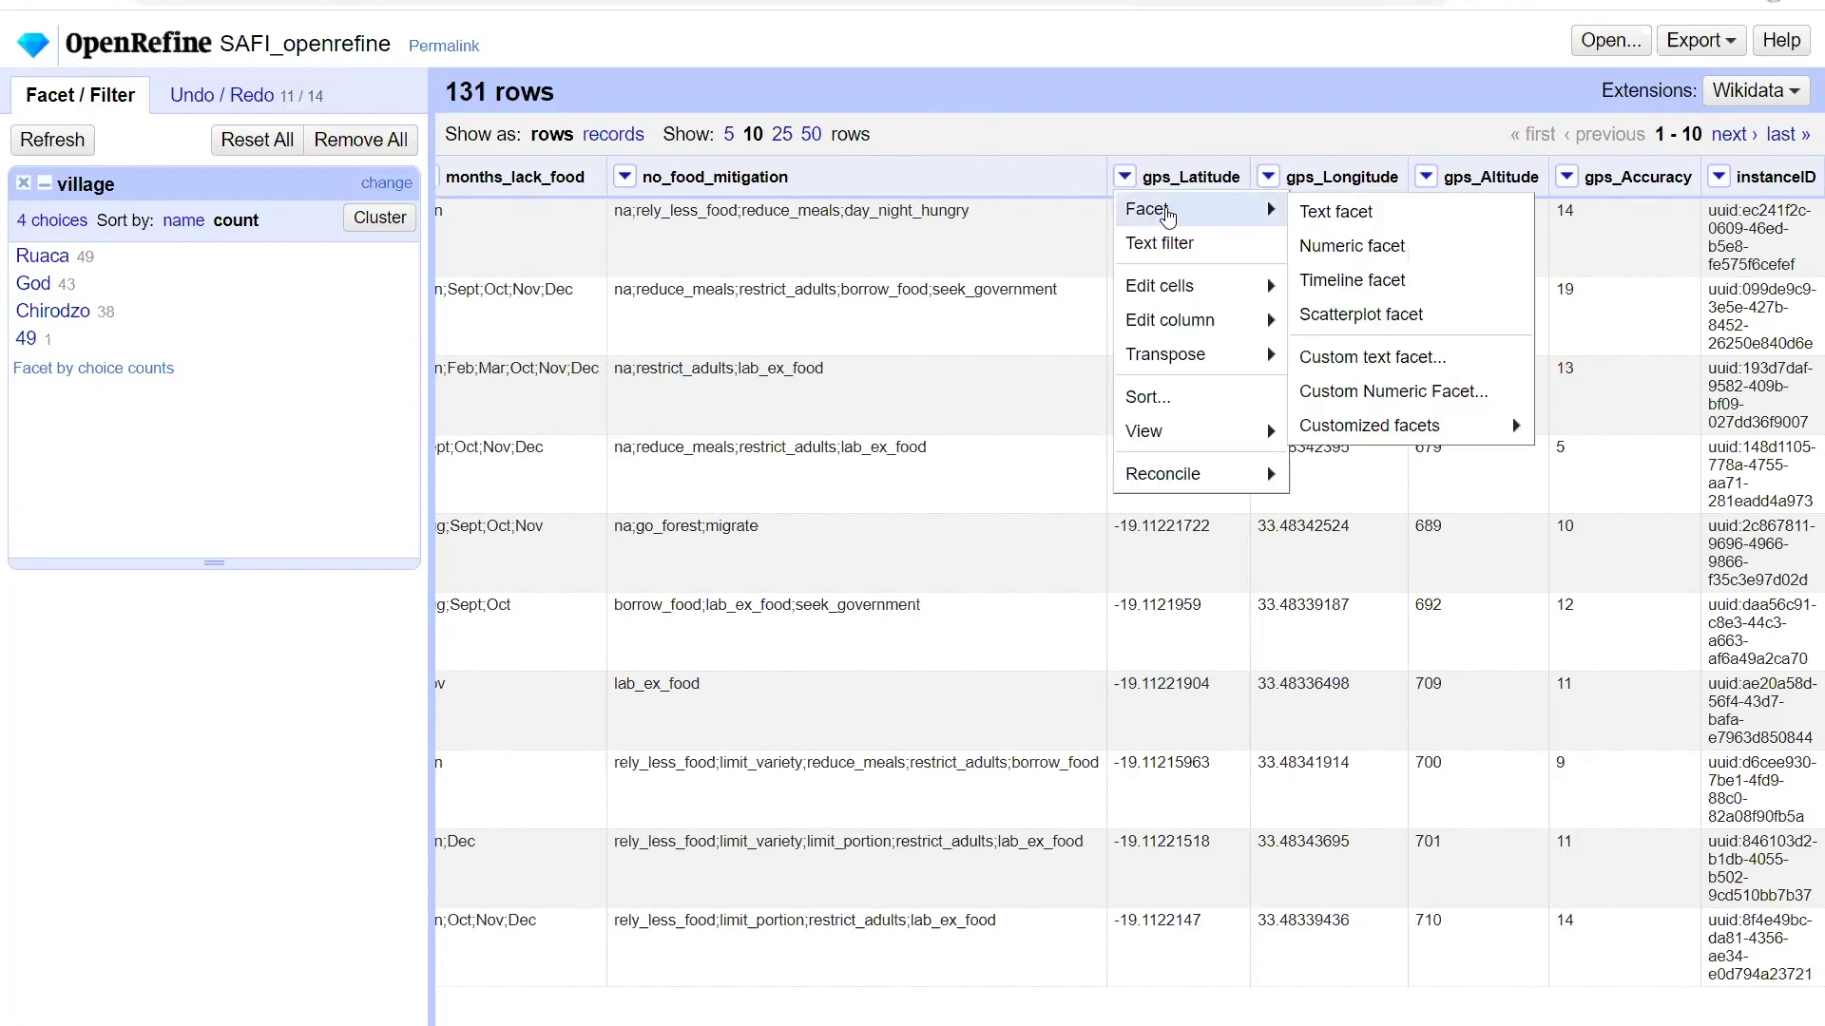
pyautogui.click(1203, 406)
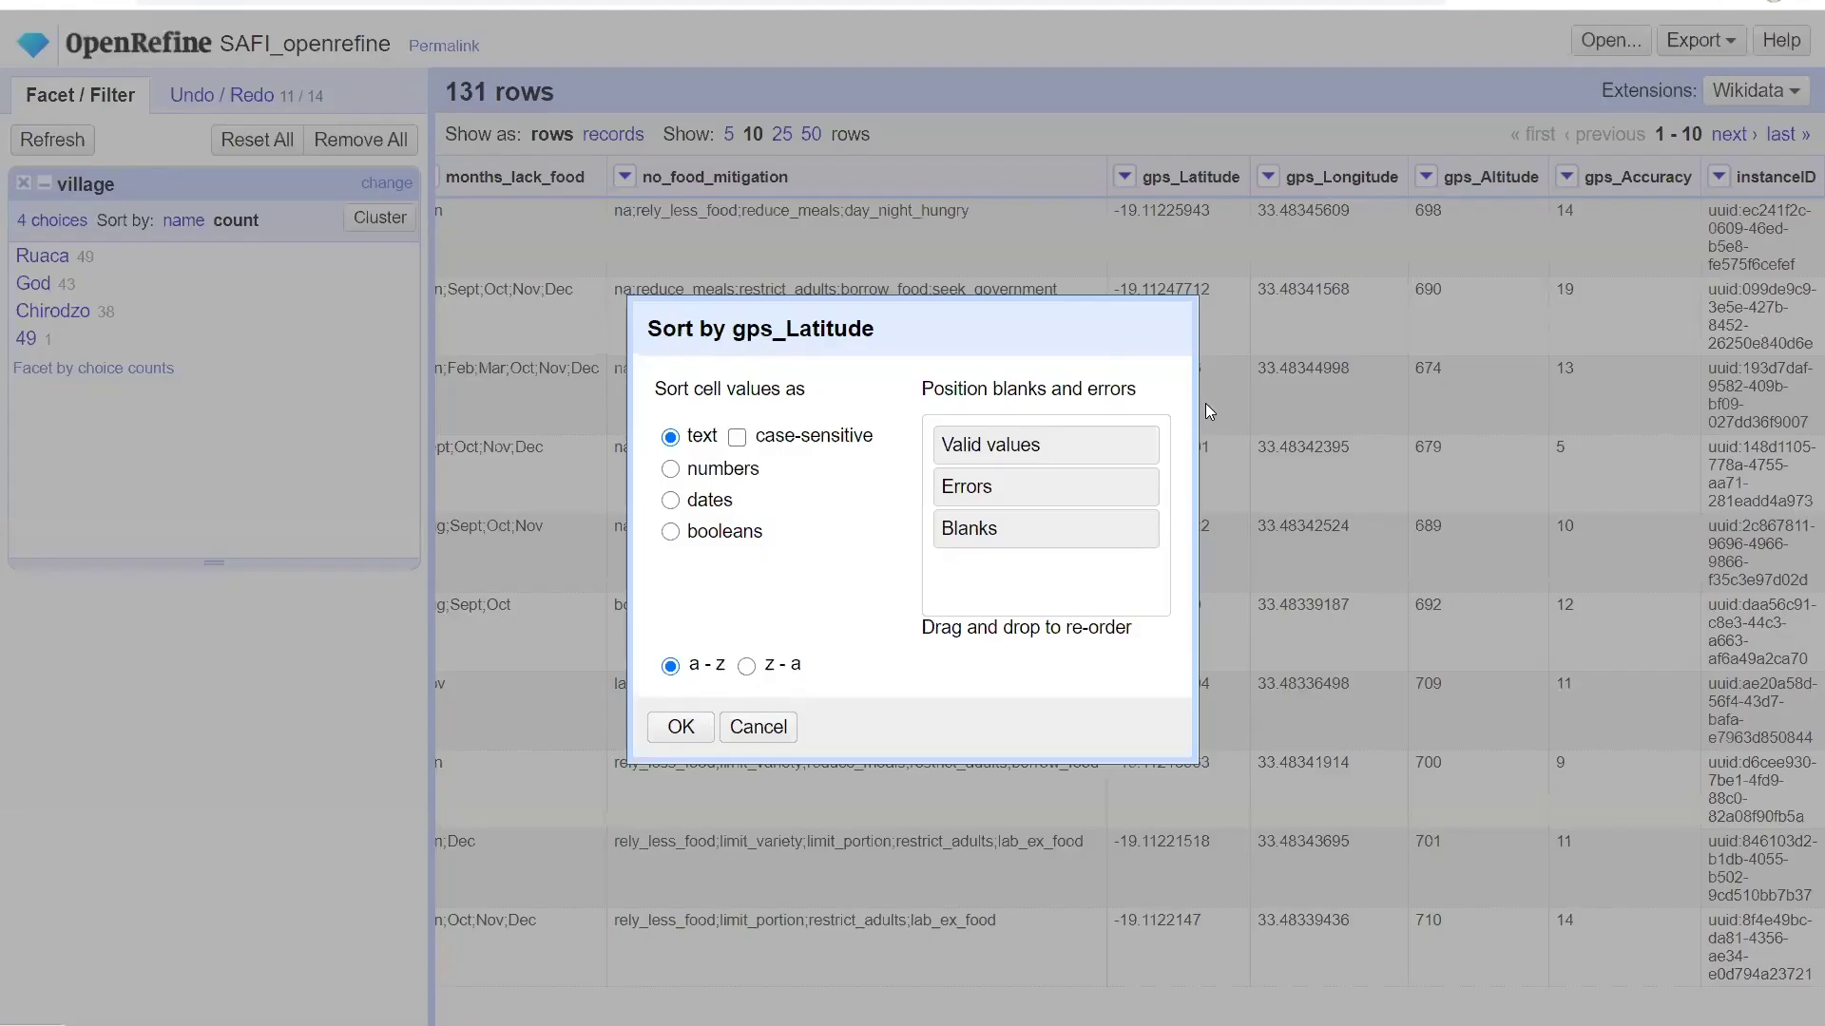
pyautogui.click(670, 470)
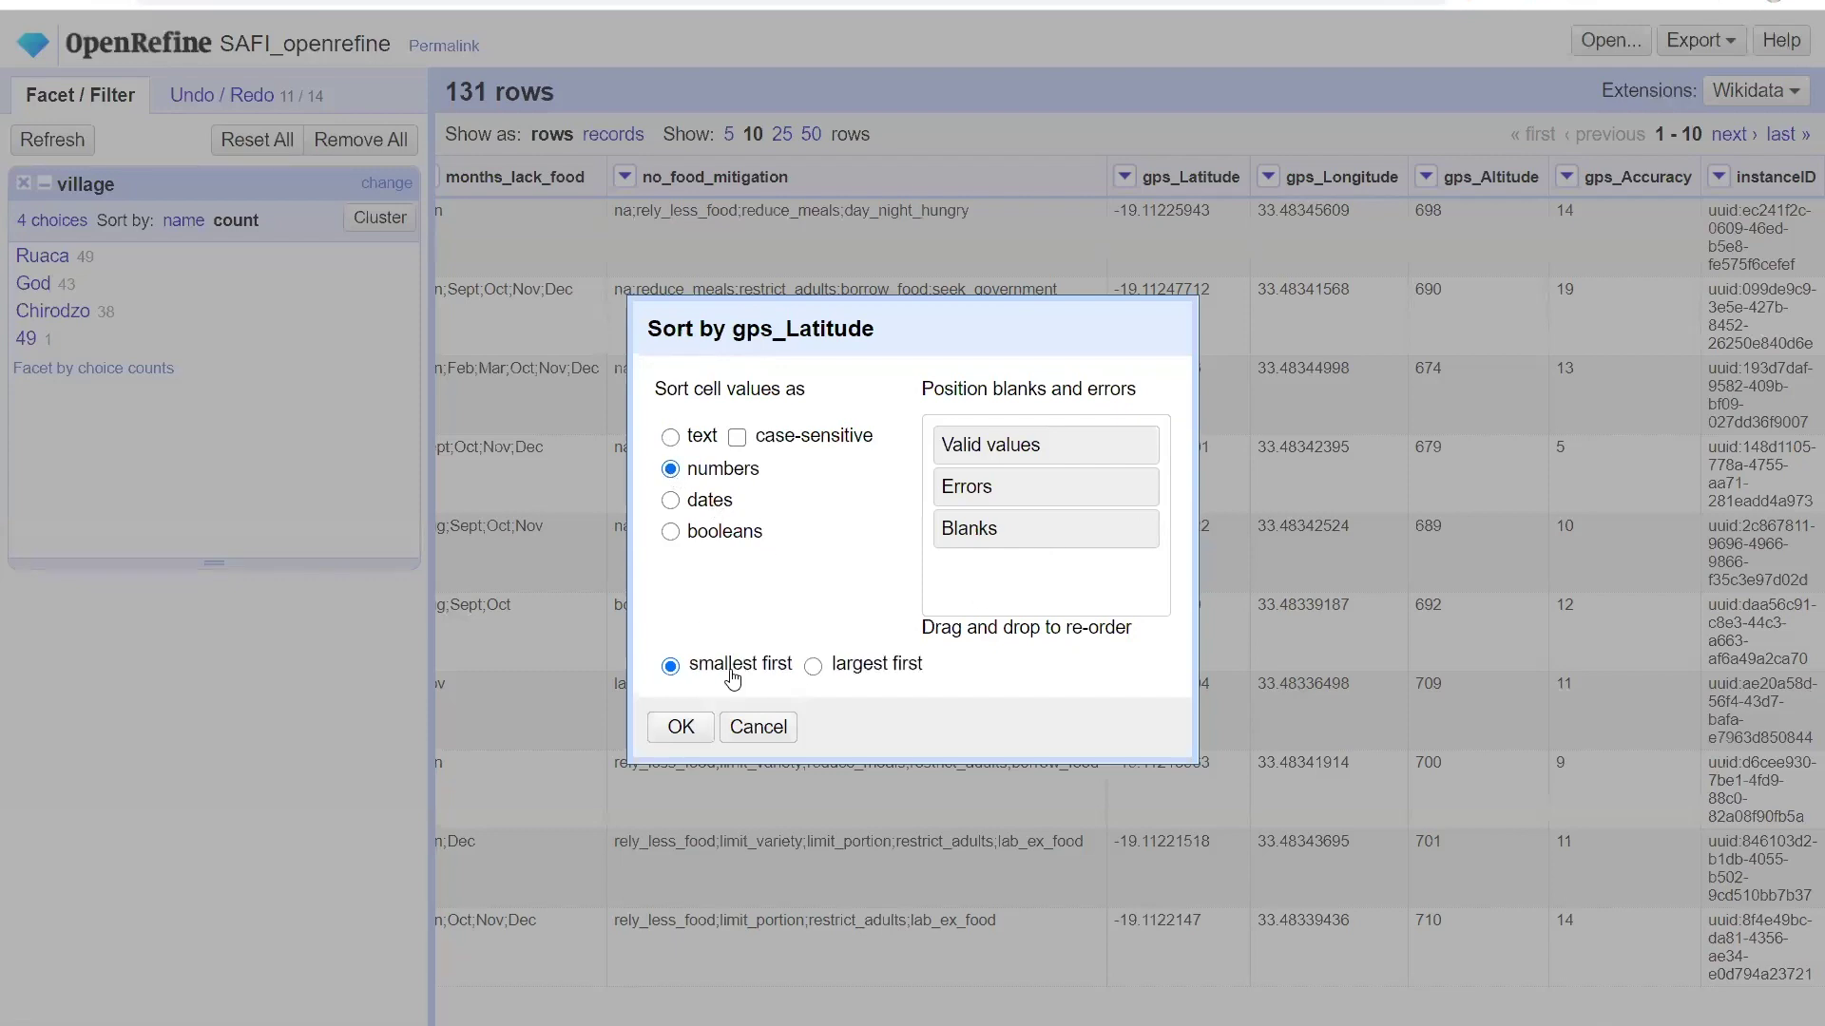
pyautogui.click(681, 727)
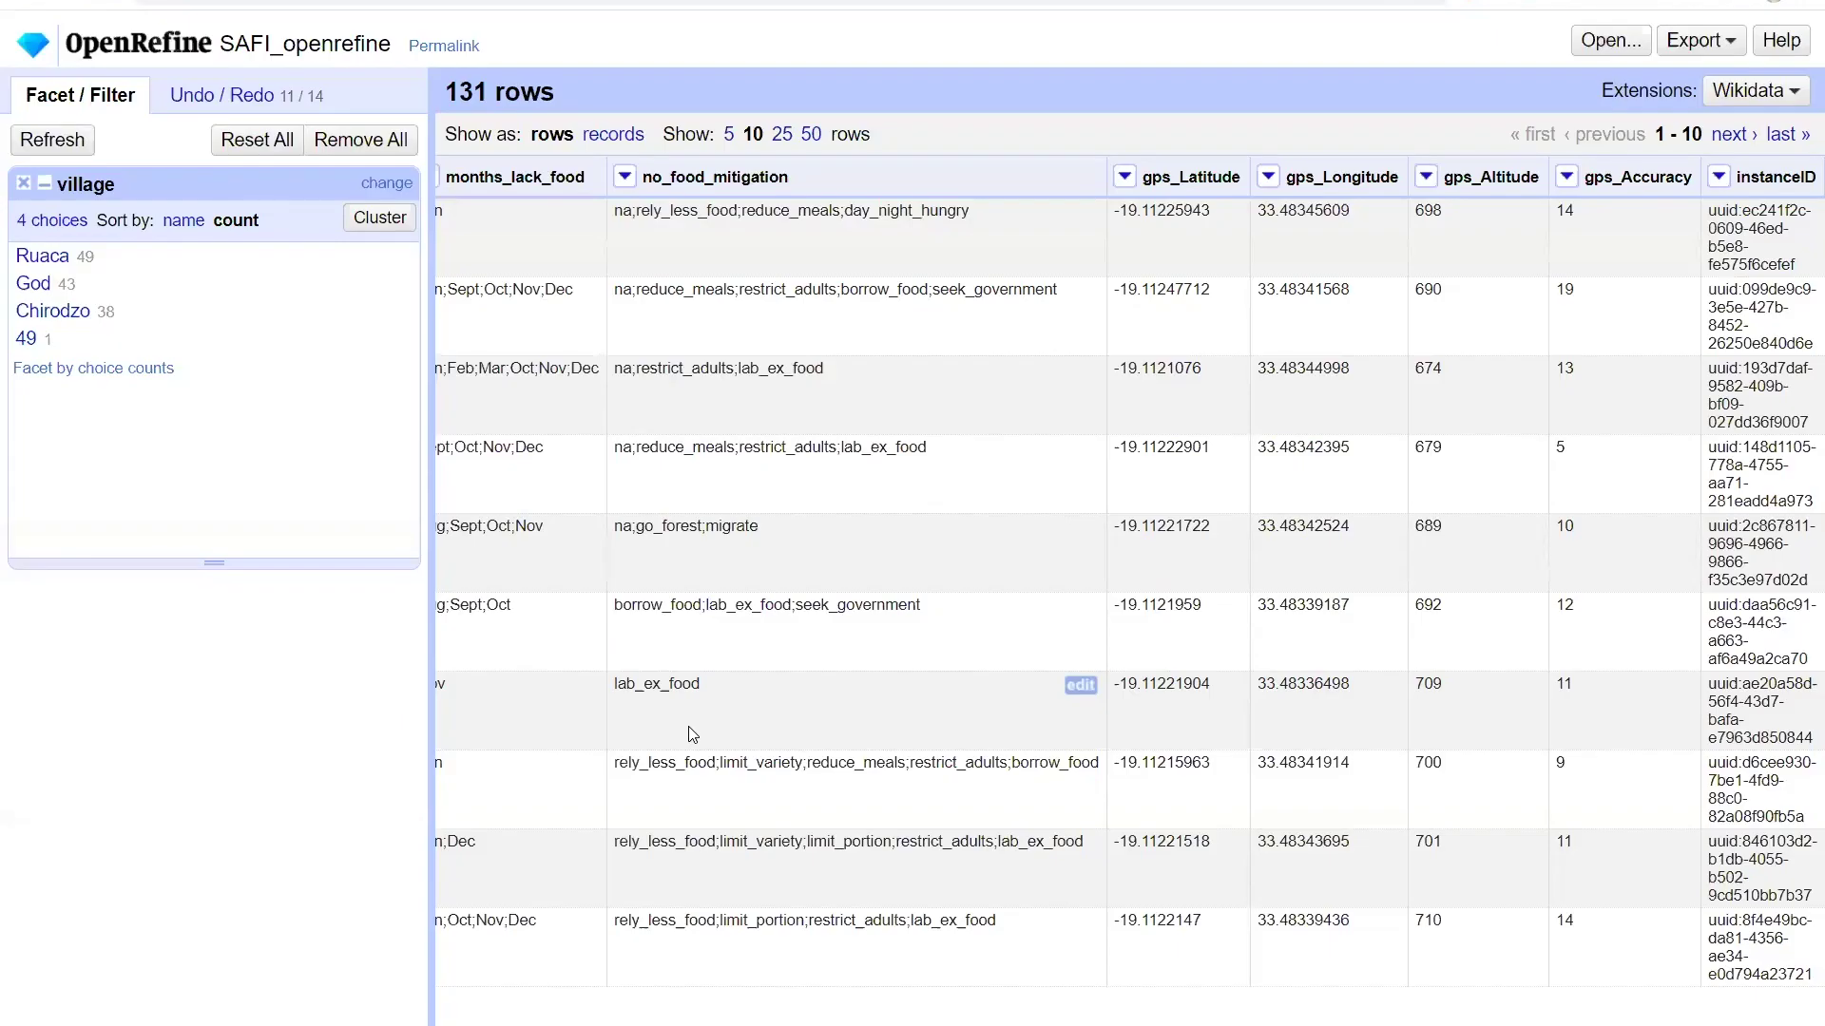
# - Add a further sort on the gps_Longitude column as numbers, smallest first
pyautogui.click(1268, 177)
pyautogui.moveTo(1320, 217)
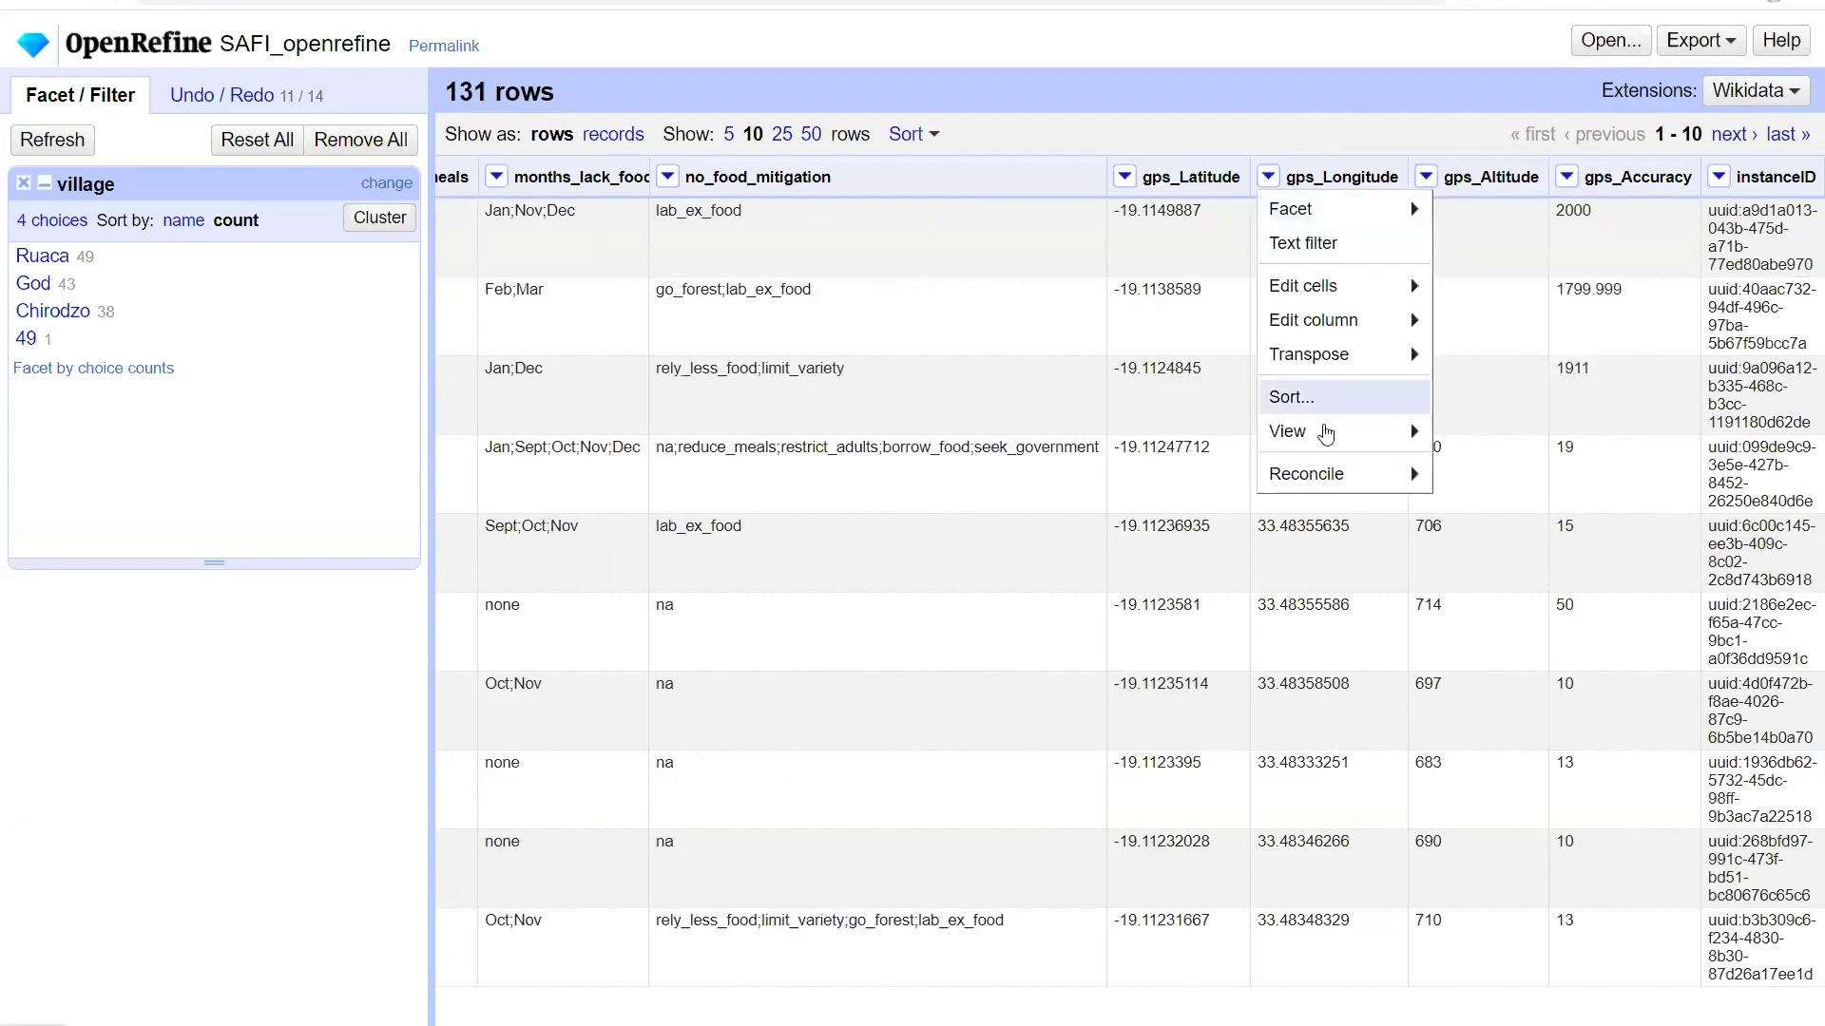
pyautogui.click(1321, 396)
pyautogui.click(671, 468)
pyautogui.click(683, 730)
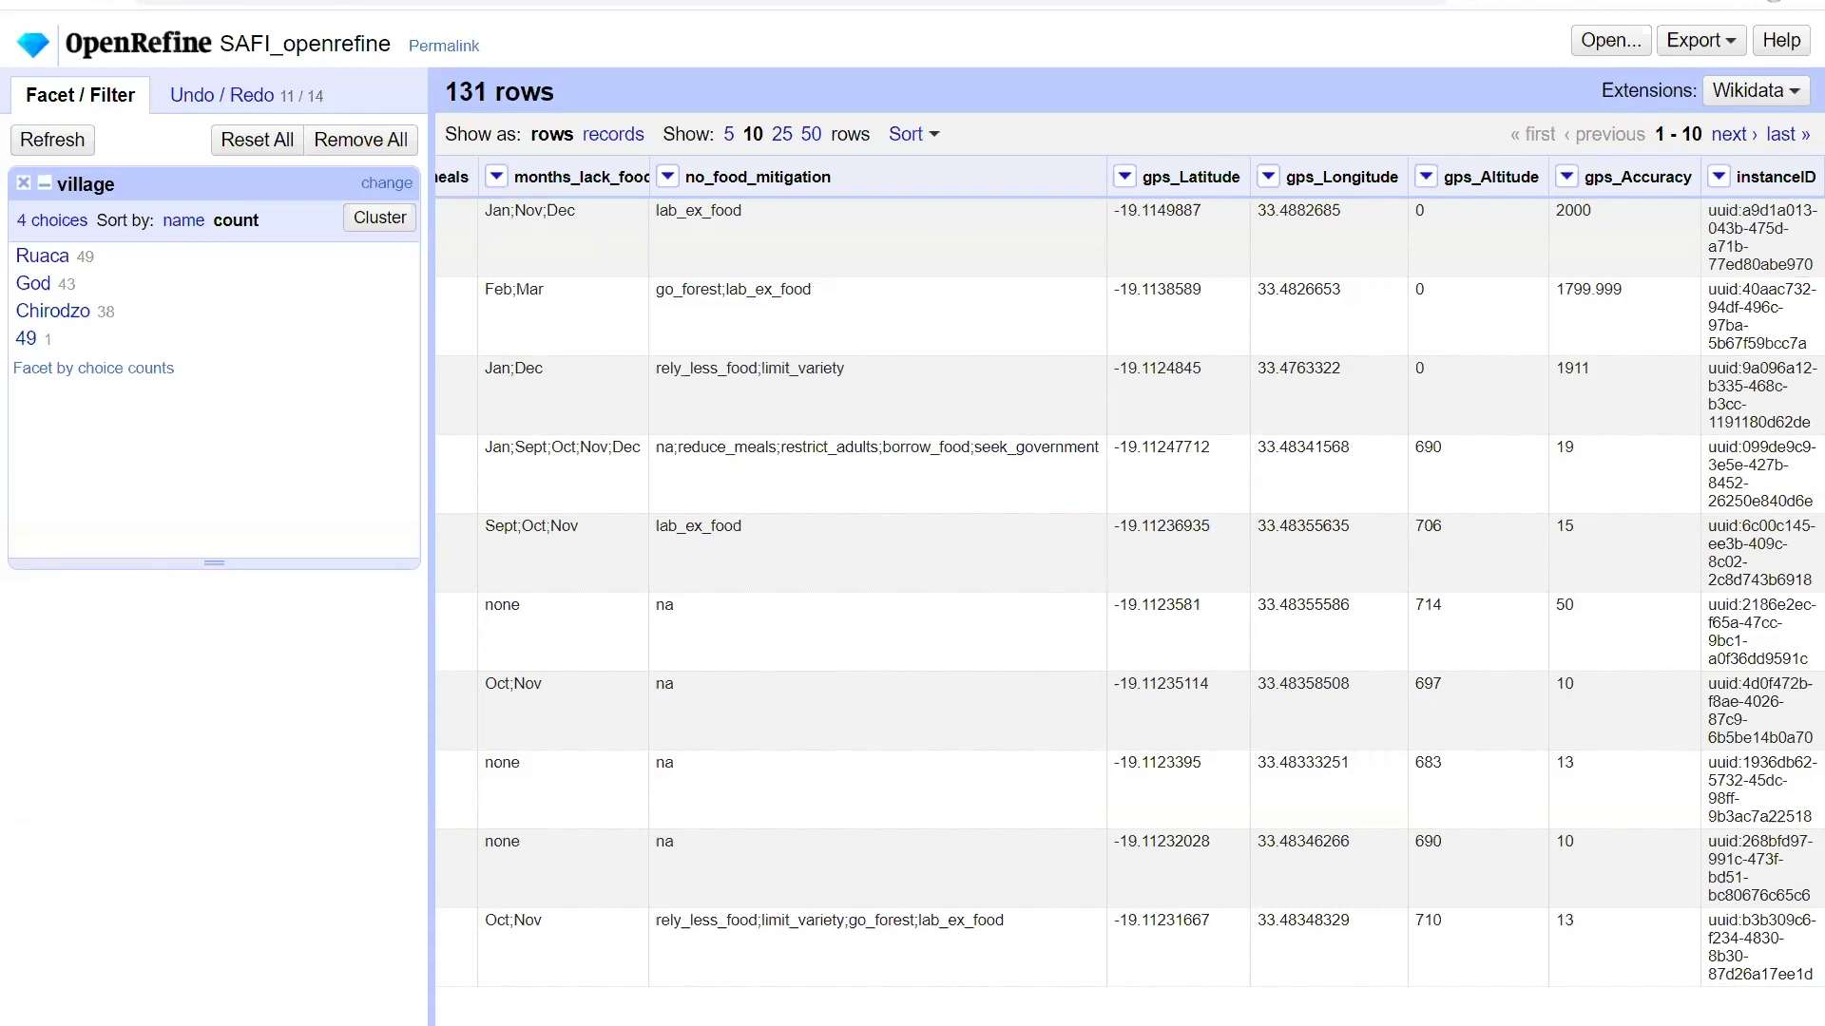
# - Move the village column to the end of the table
pyautogui.hscroll(-15, 519, 1001)
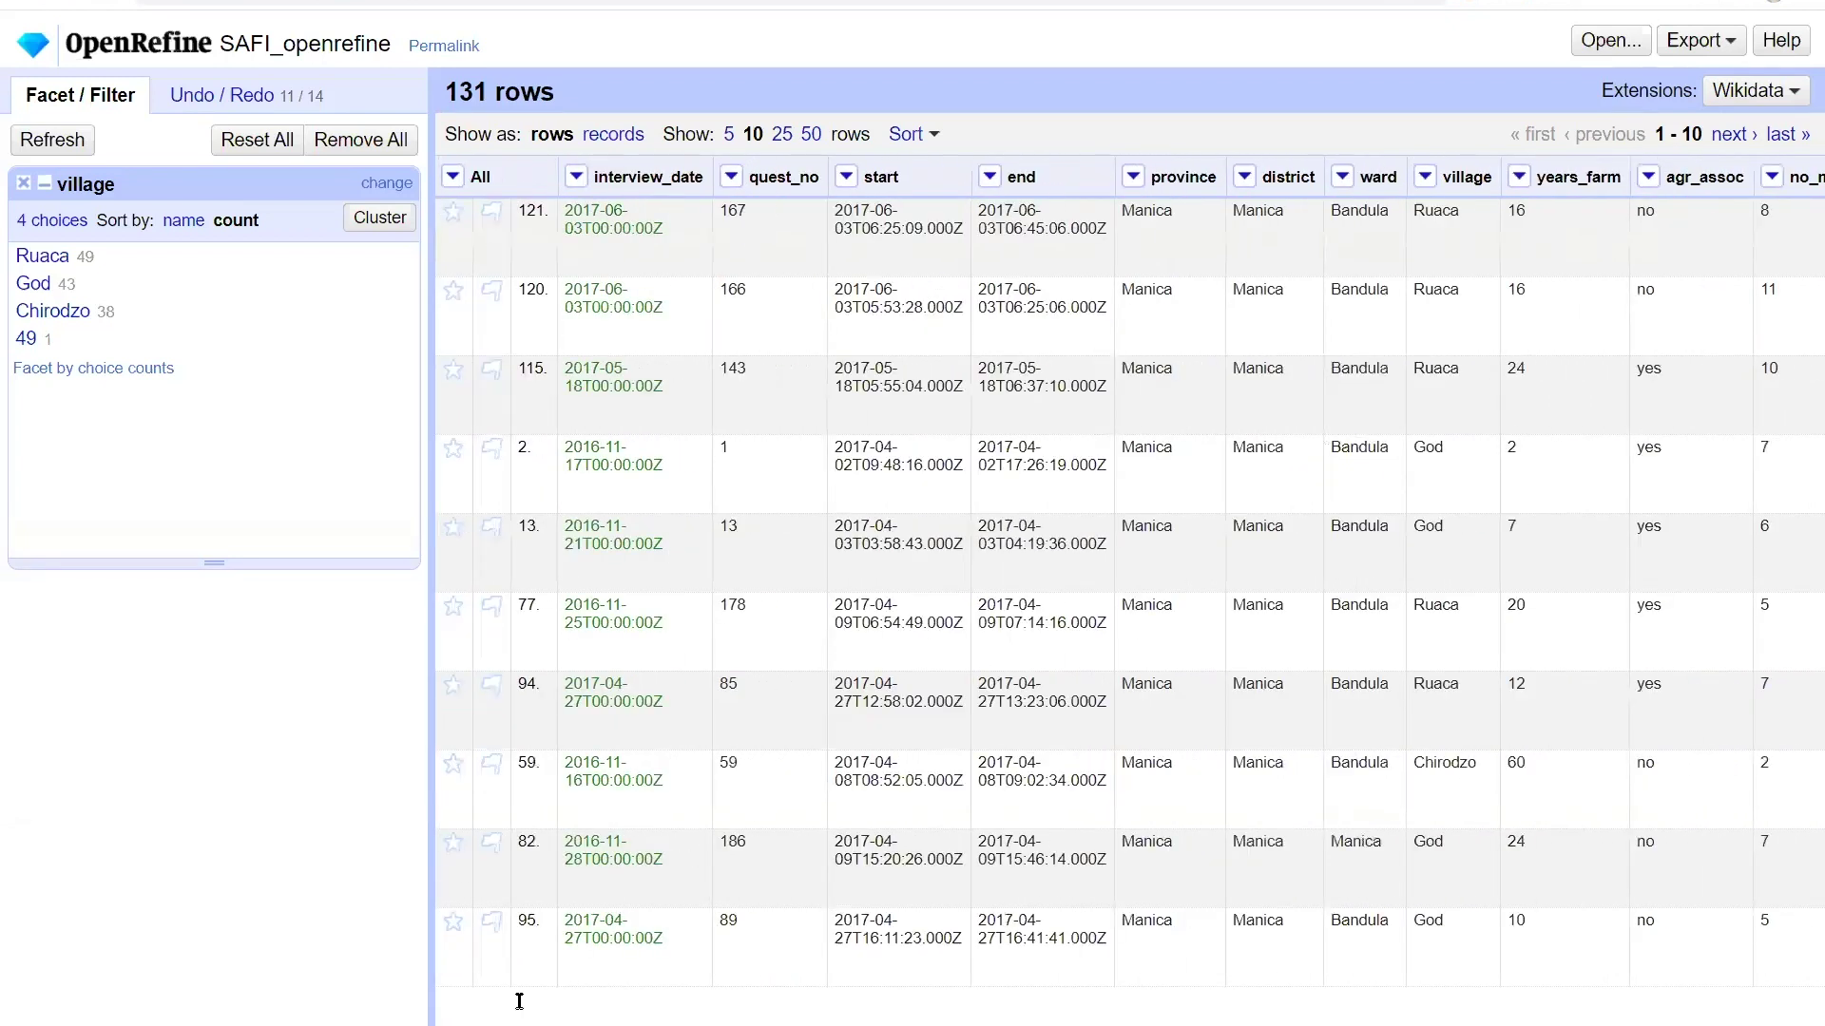
pyautogui.click(1426, 177)
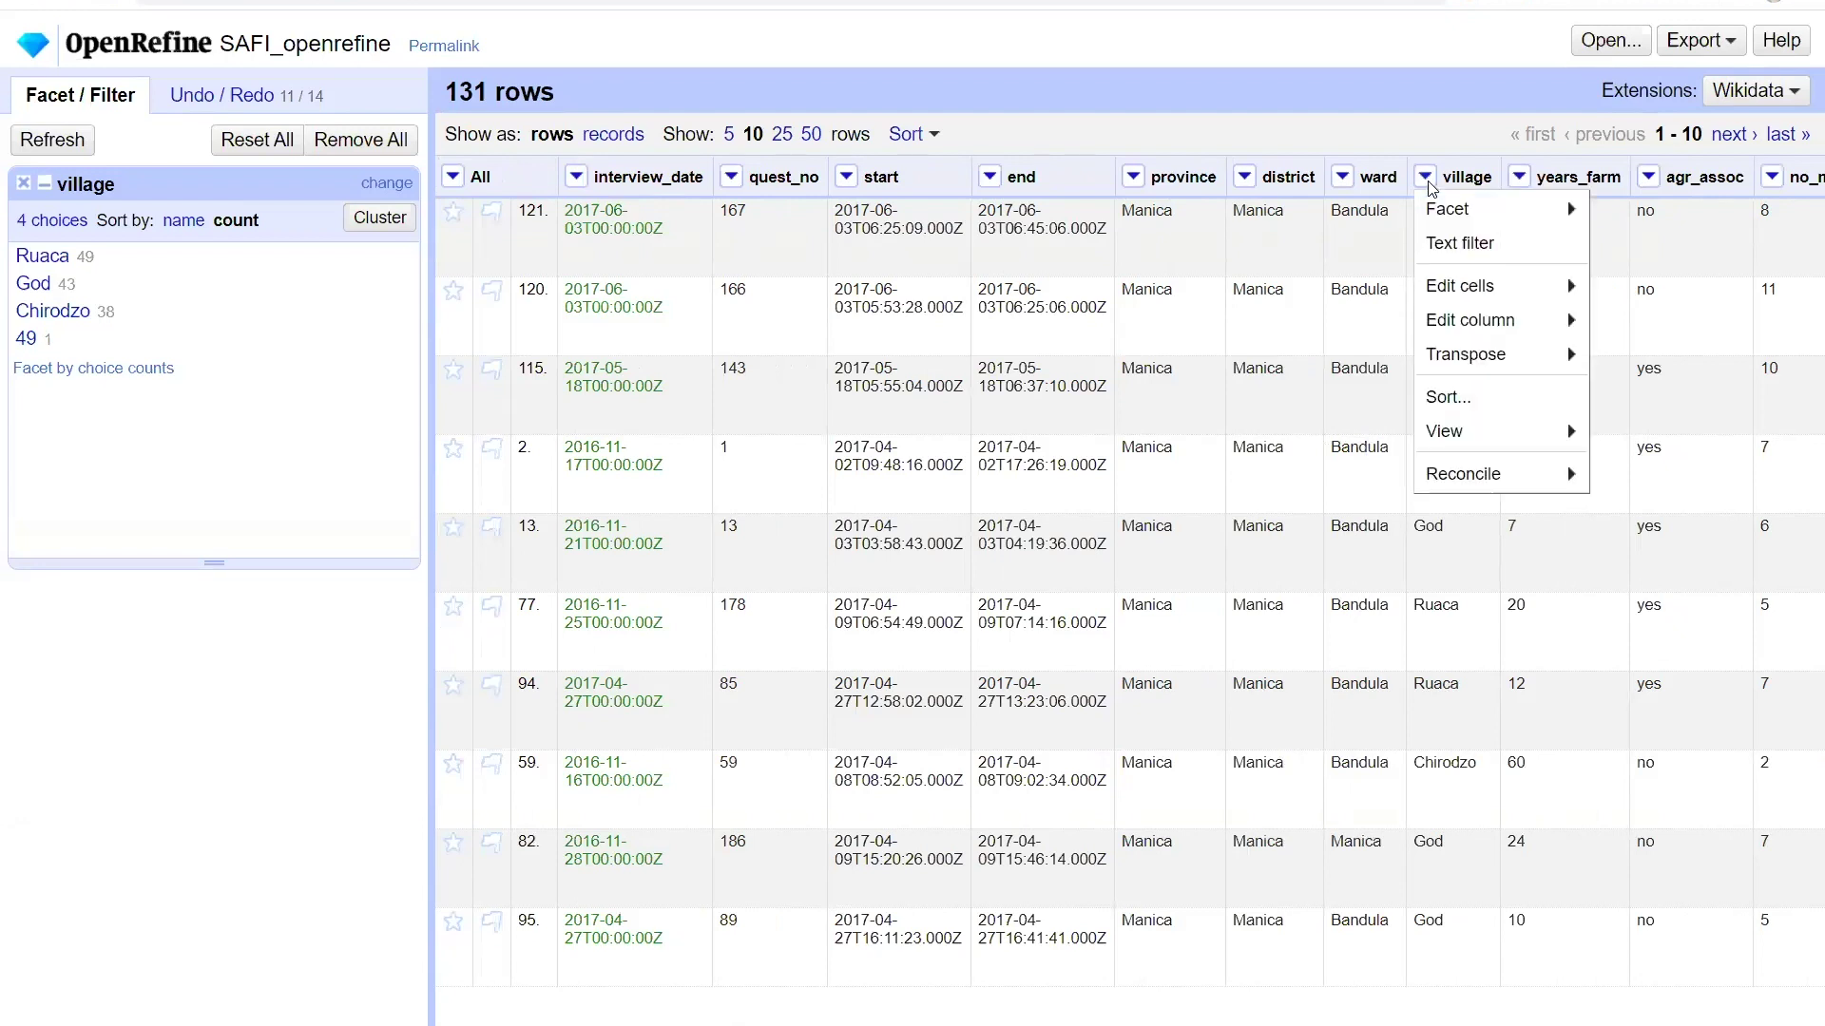
pyautogui.moveTo(1481, 323)
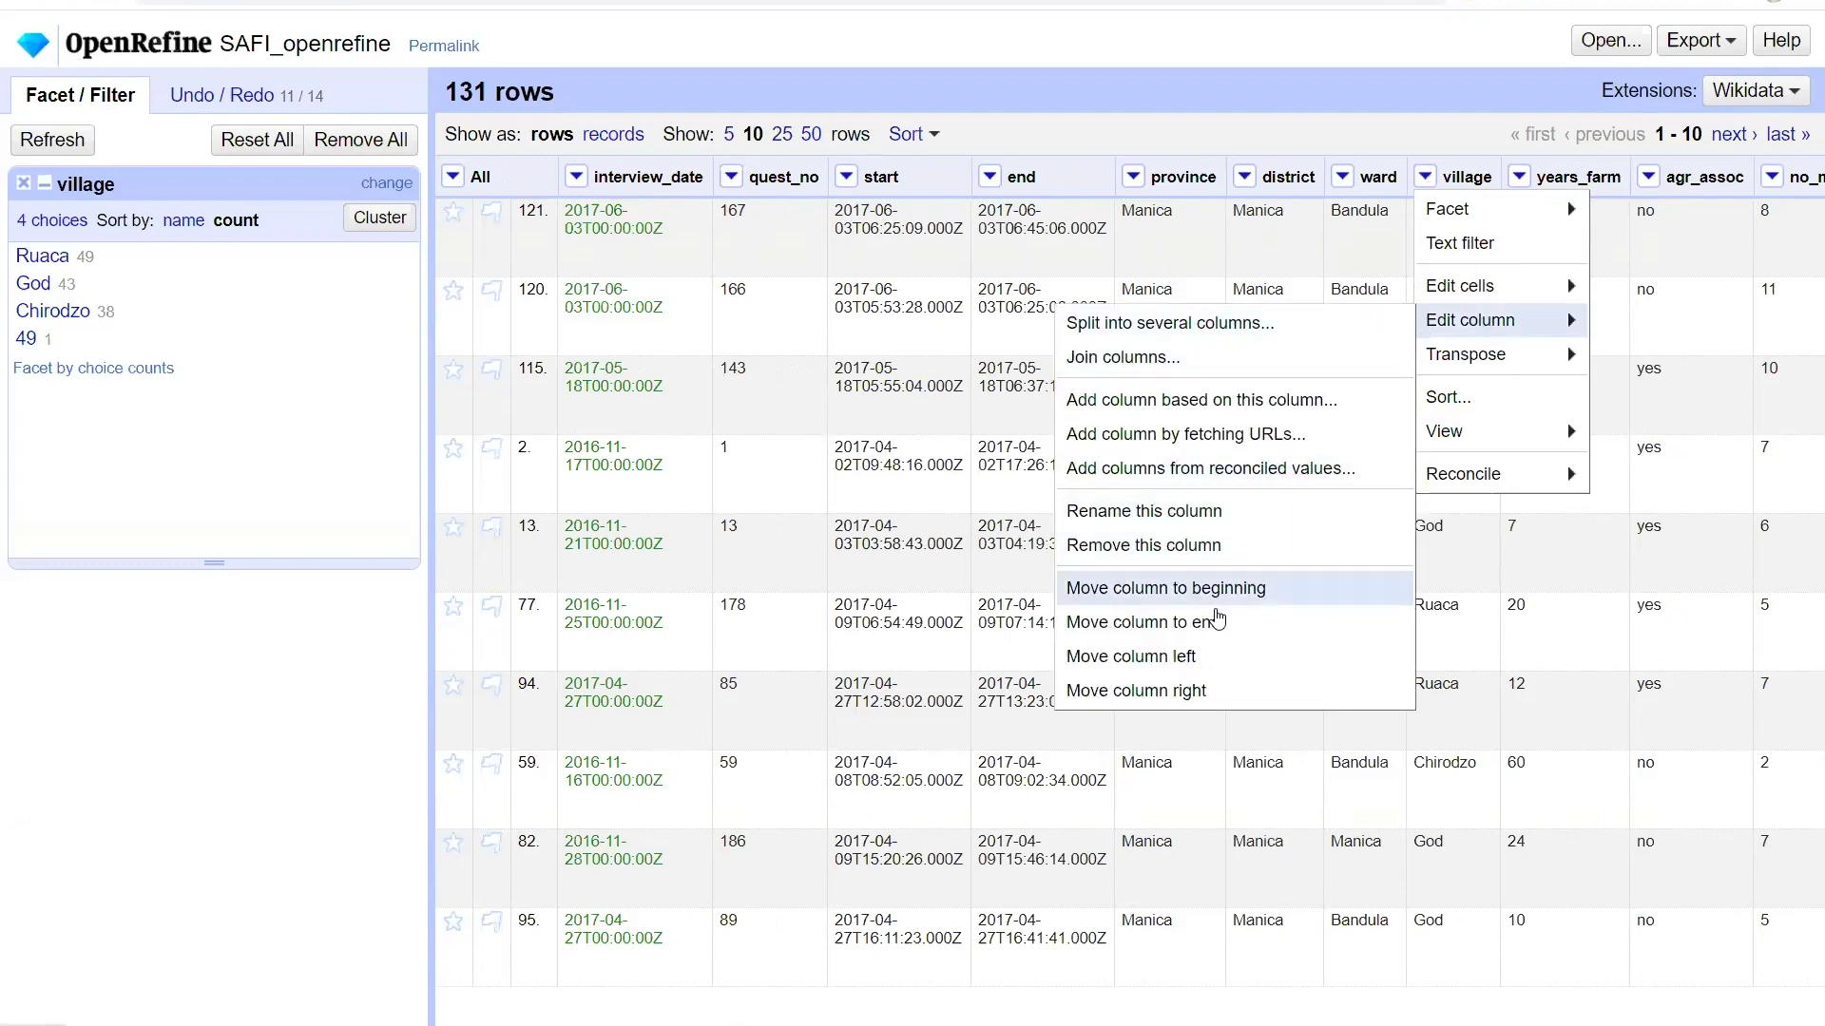
pyautogui.click(1204, 627)
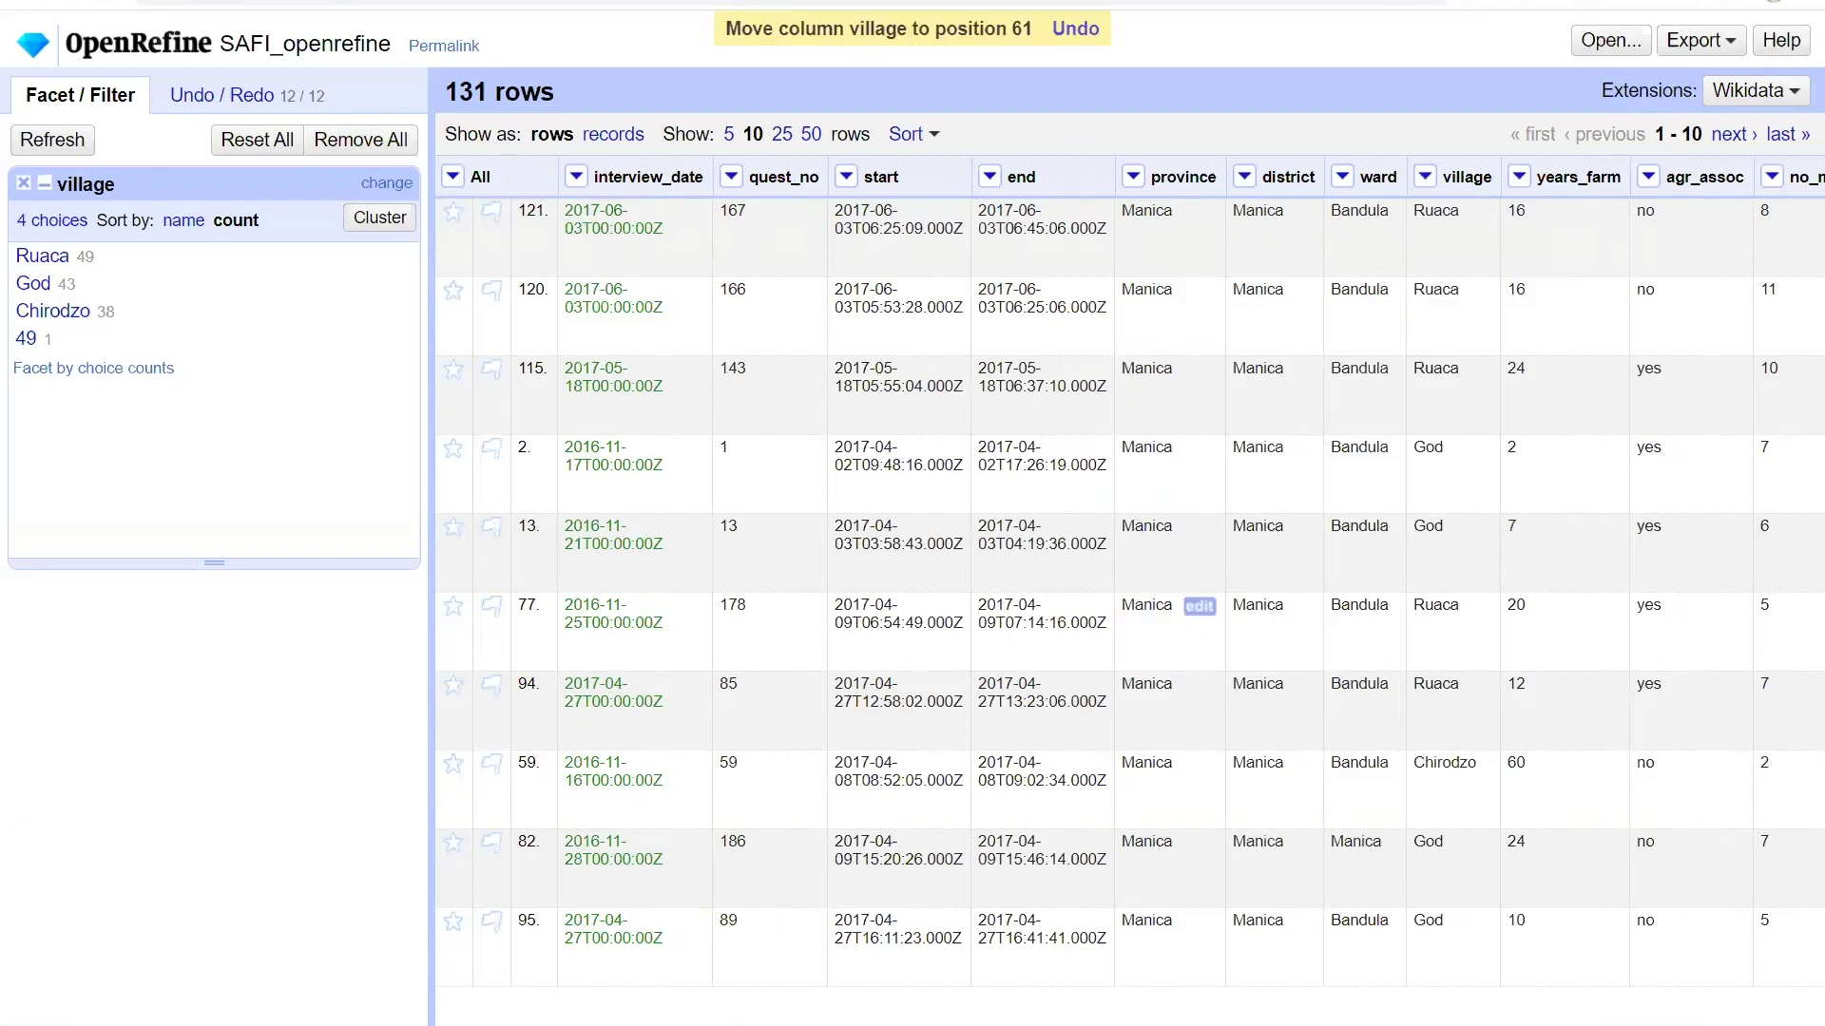
# - Find the row with village value 49 in the sorted data and compare its coordinates and village with neighbouring rows
pyautogui.hscroll(15, 1389, 1013)
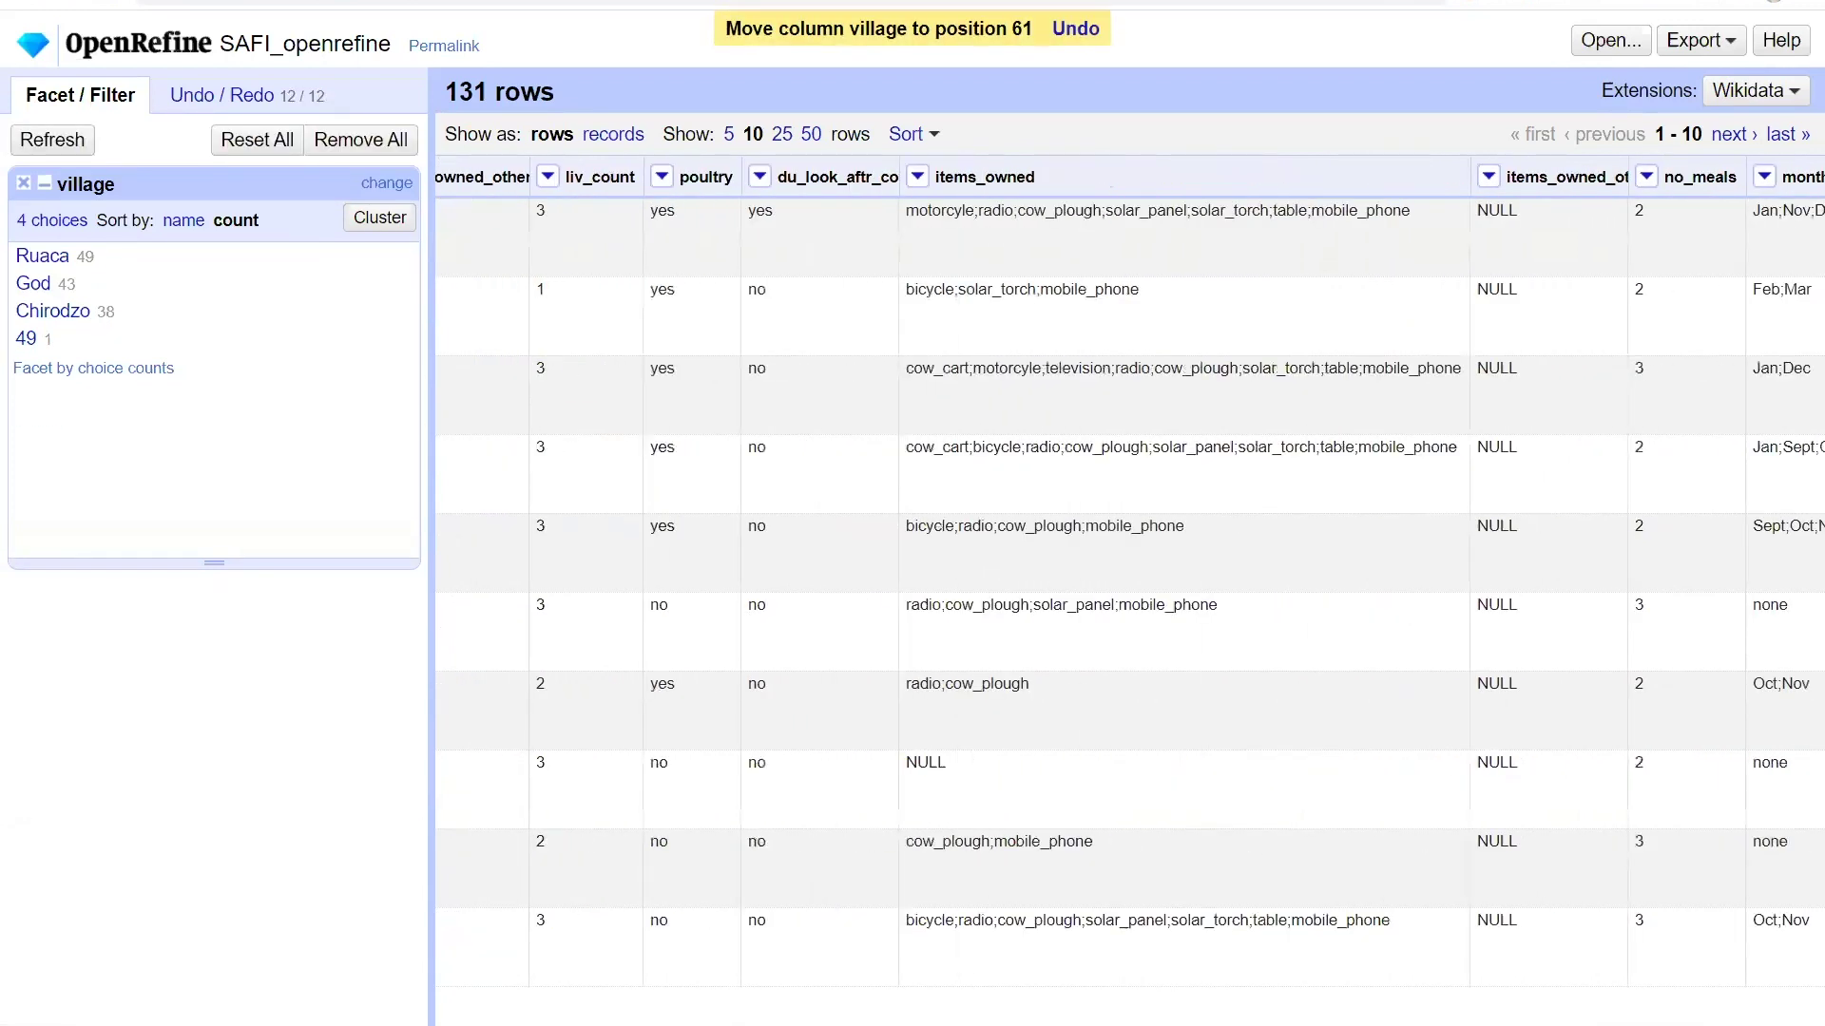
pyautogui.hscroll(5, 1129, 589)
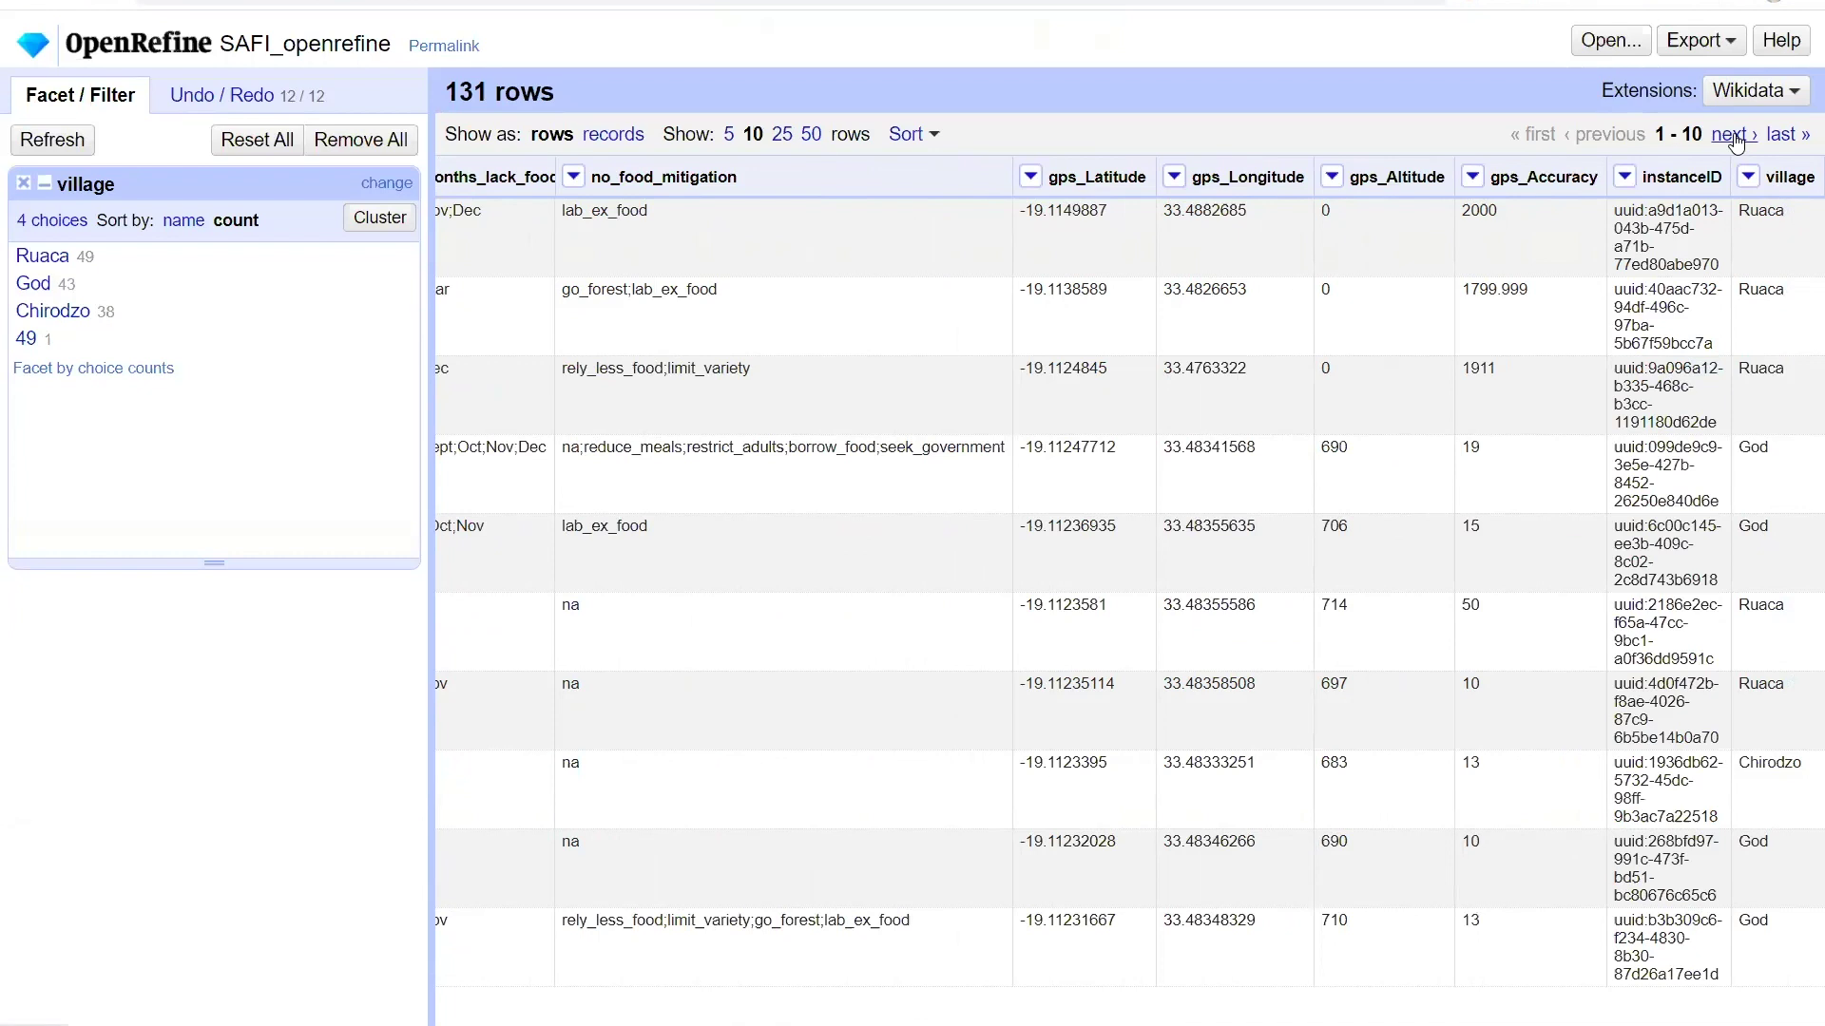
pyautogui.click(1733, 136)
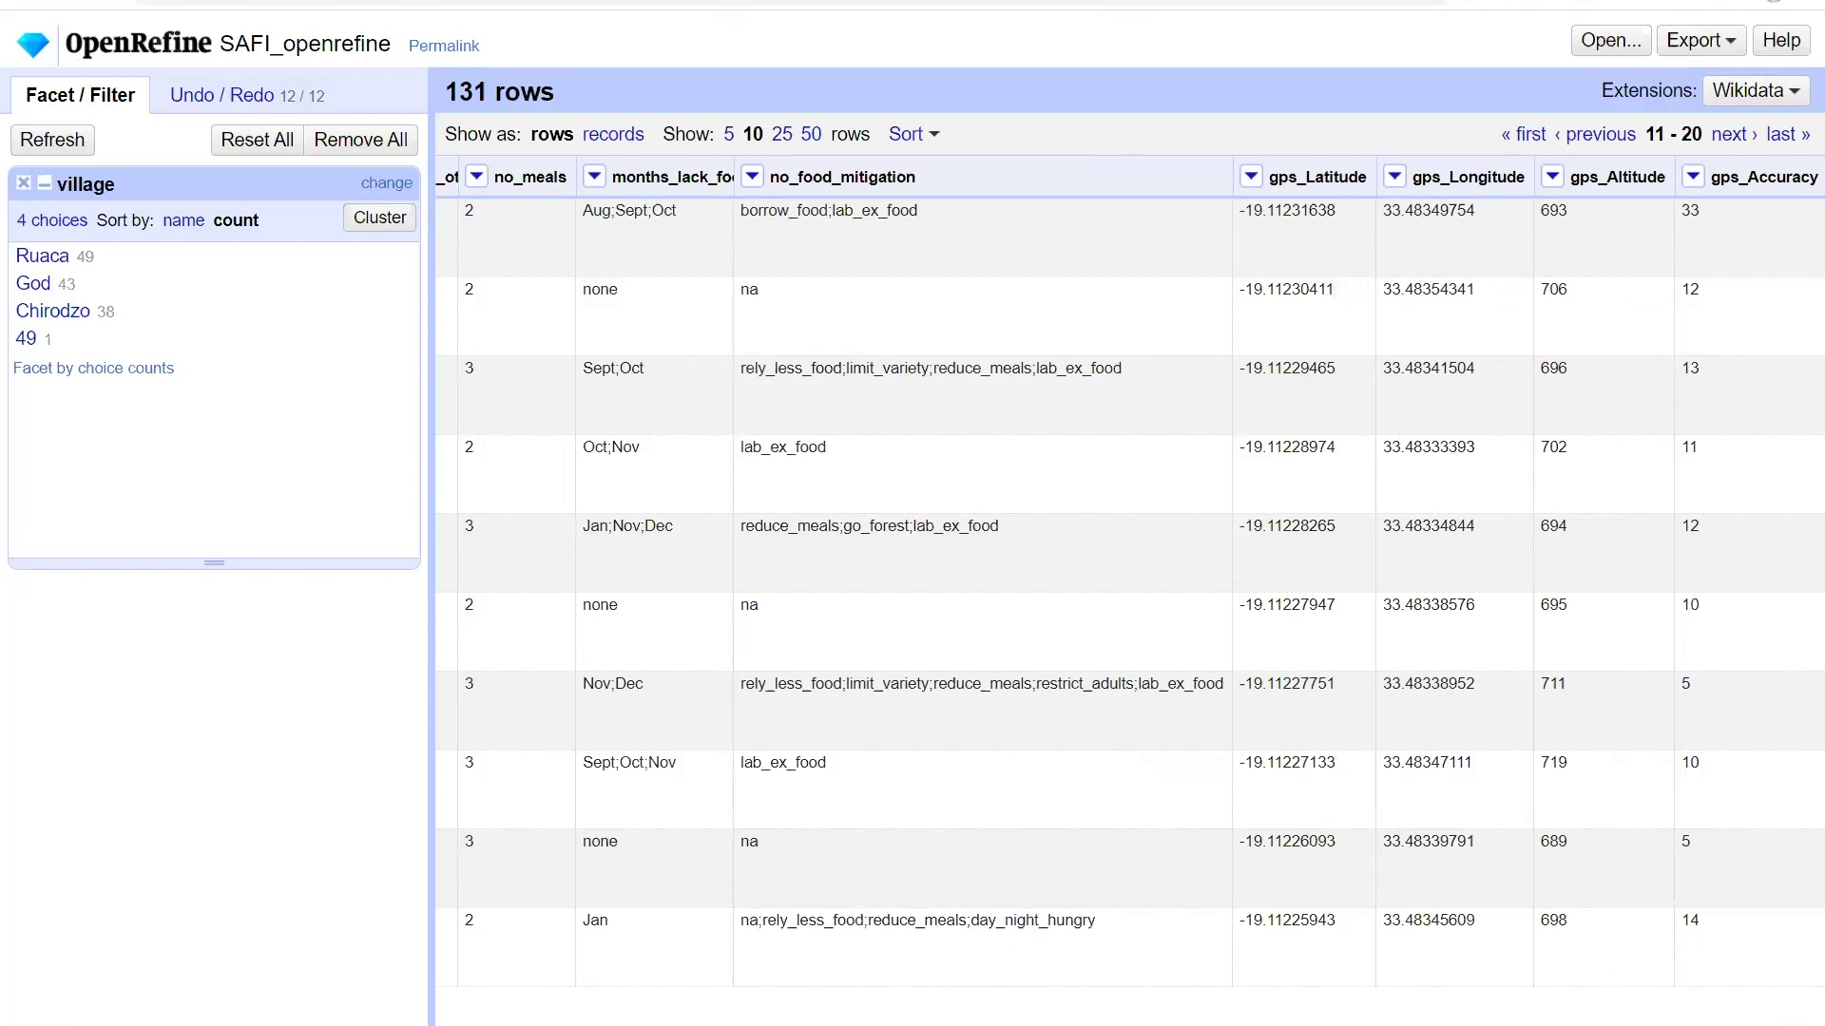
pyautogui.hscroll(3, 1606, 979)
pyautogui.hscroll(1, 1796, 841)
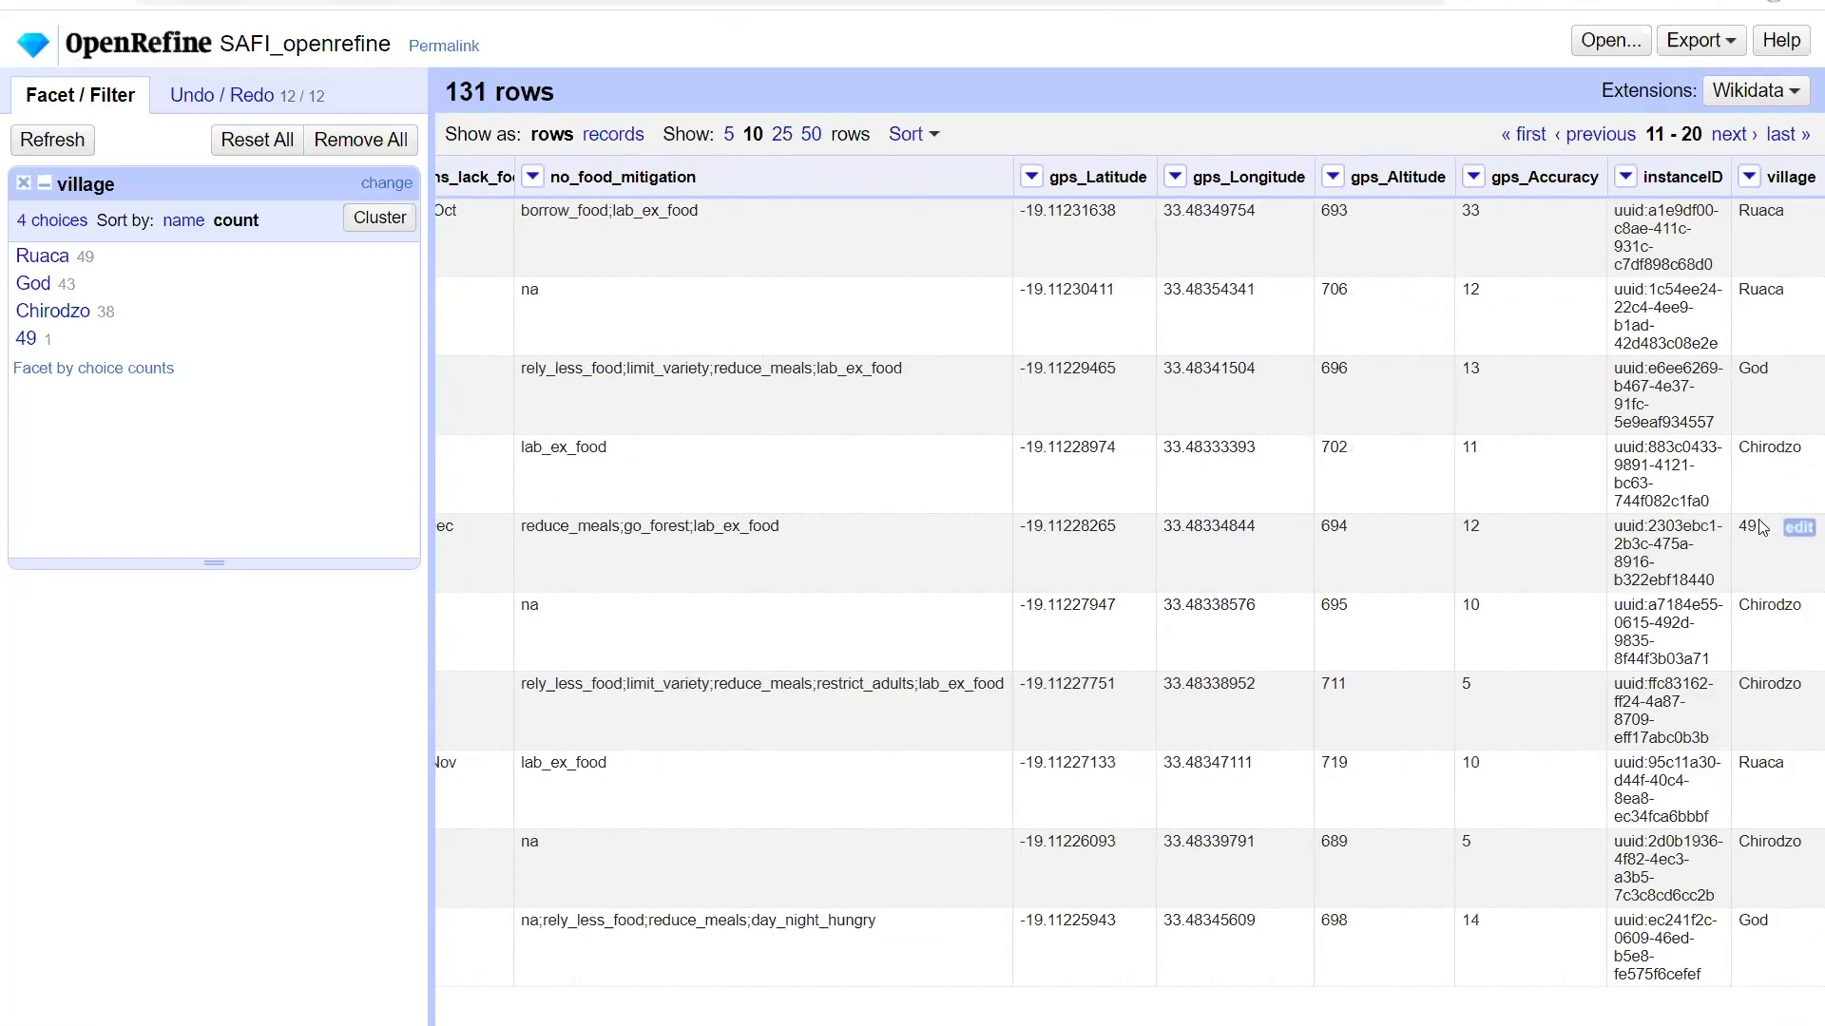
pyautogui.moveTo(1756, 532); pyautogui.dragTo(1735, 533)
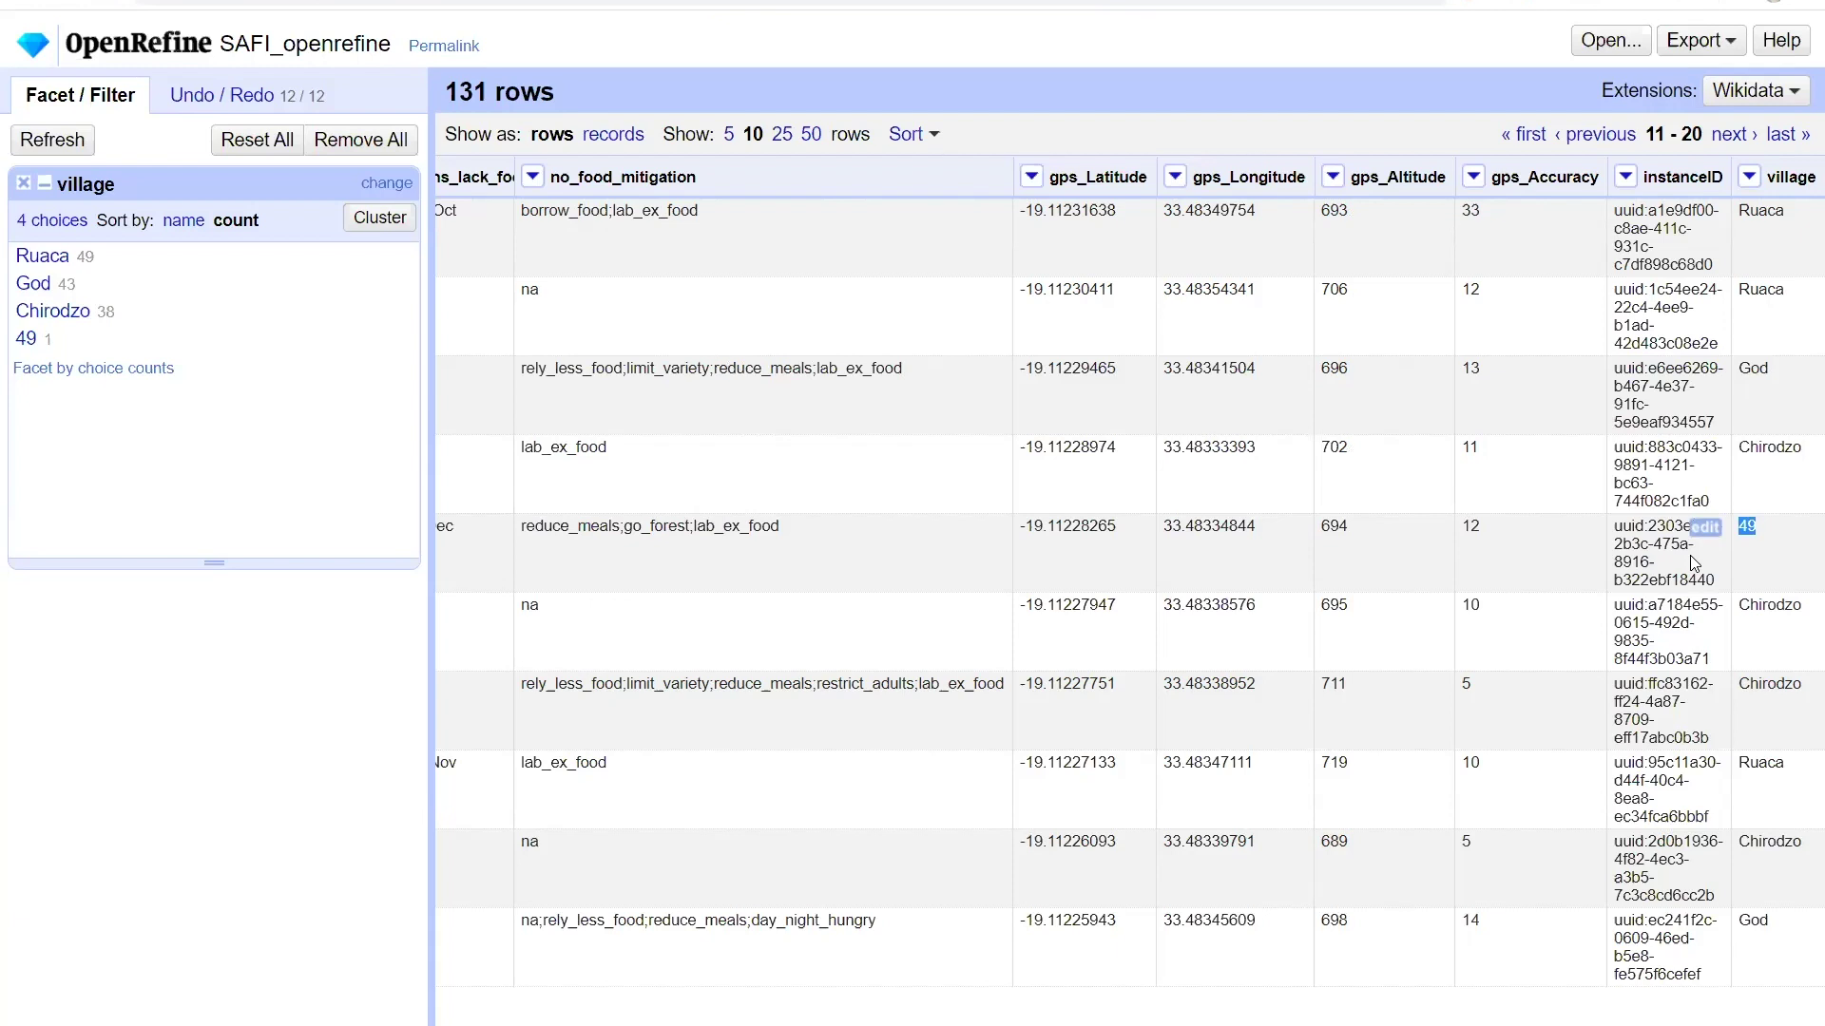
pyautogui.click(1636, 577)
# - Try to convert the cells of the interview_date column with the common transform to date
pyautogui.hscroll(-15, 1129, 570)
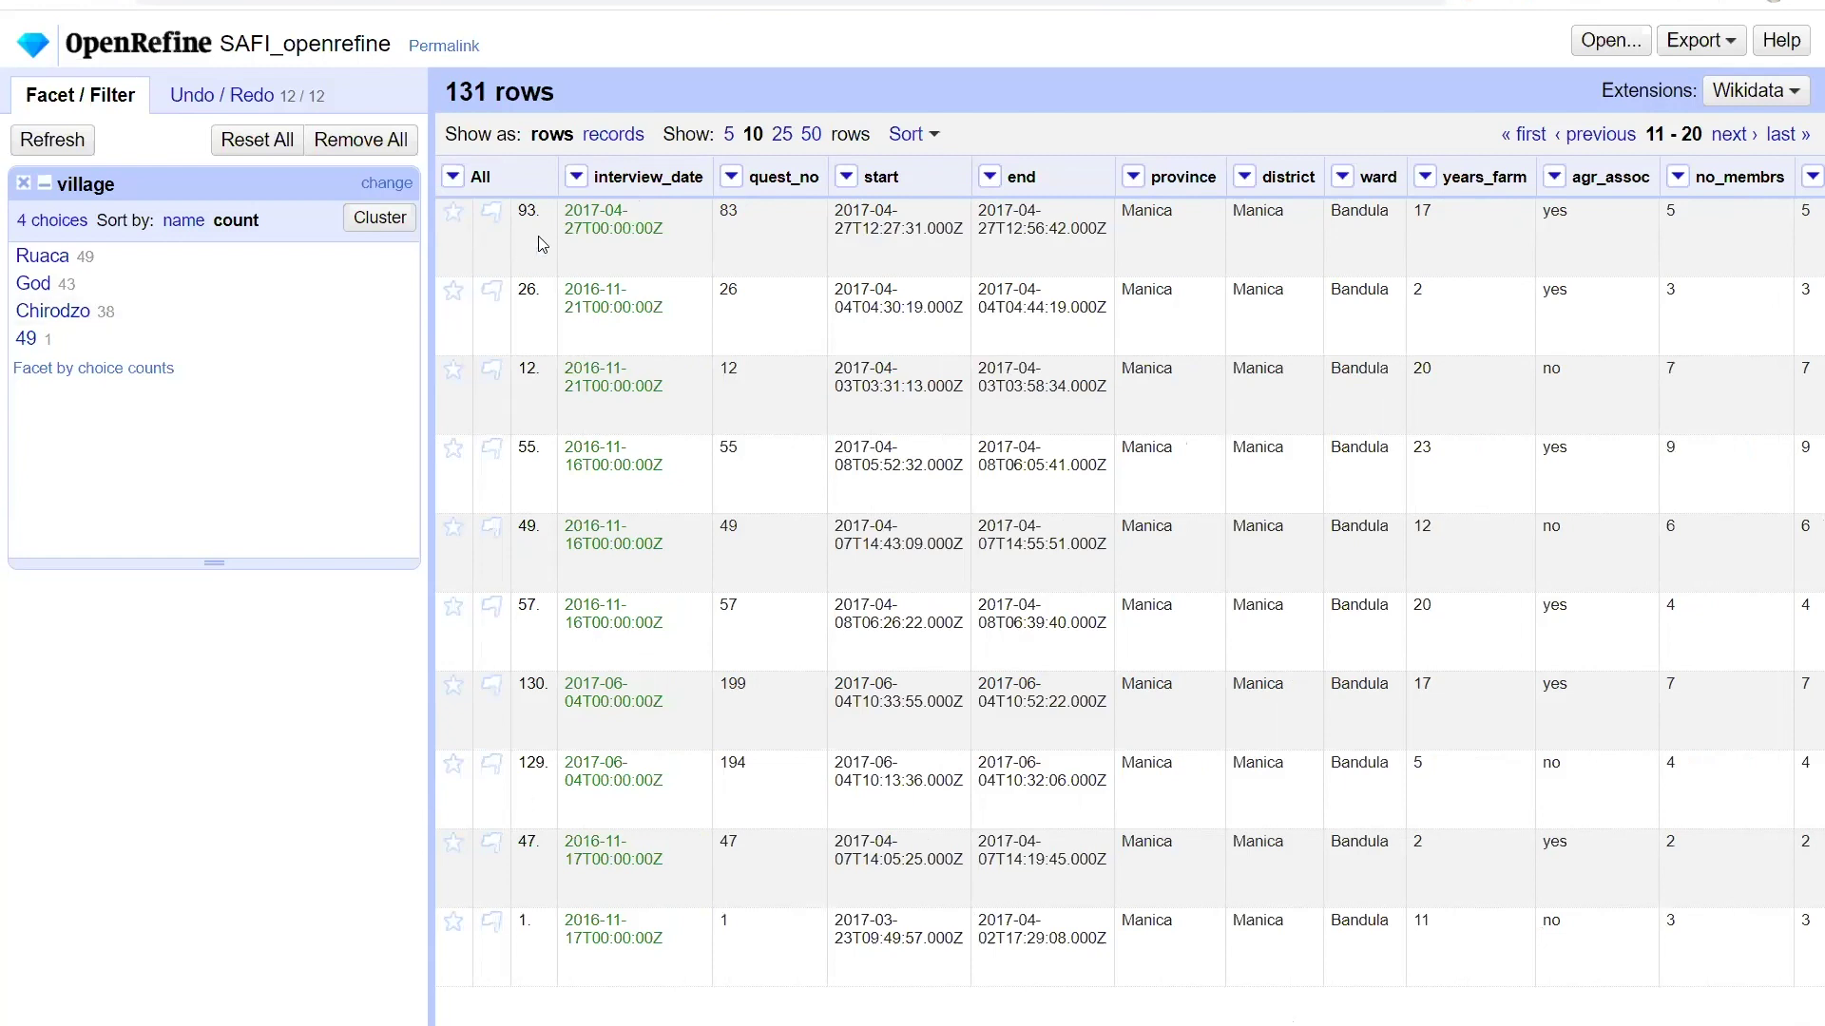
pyautogui.click(572, 181)
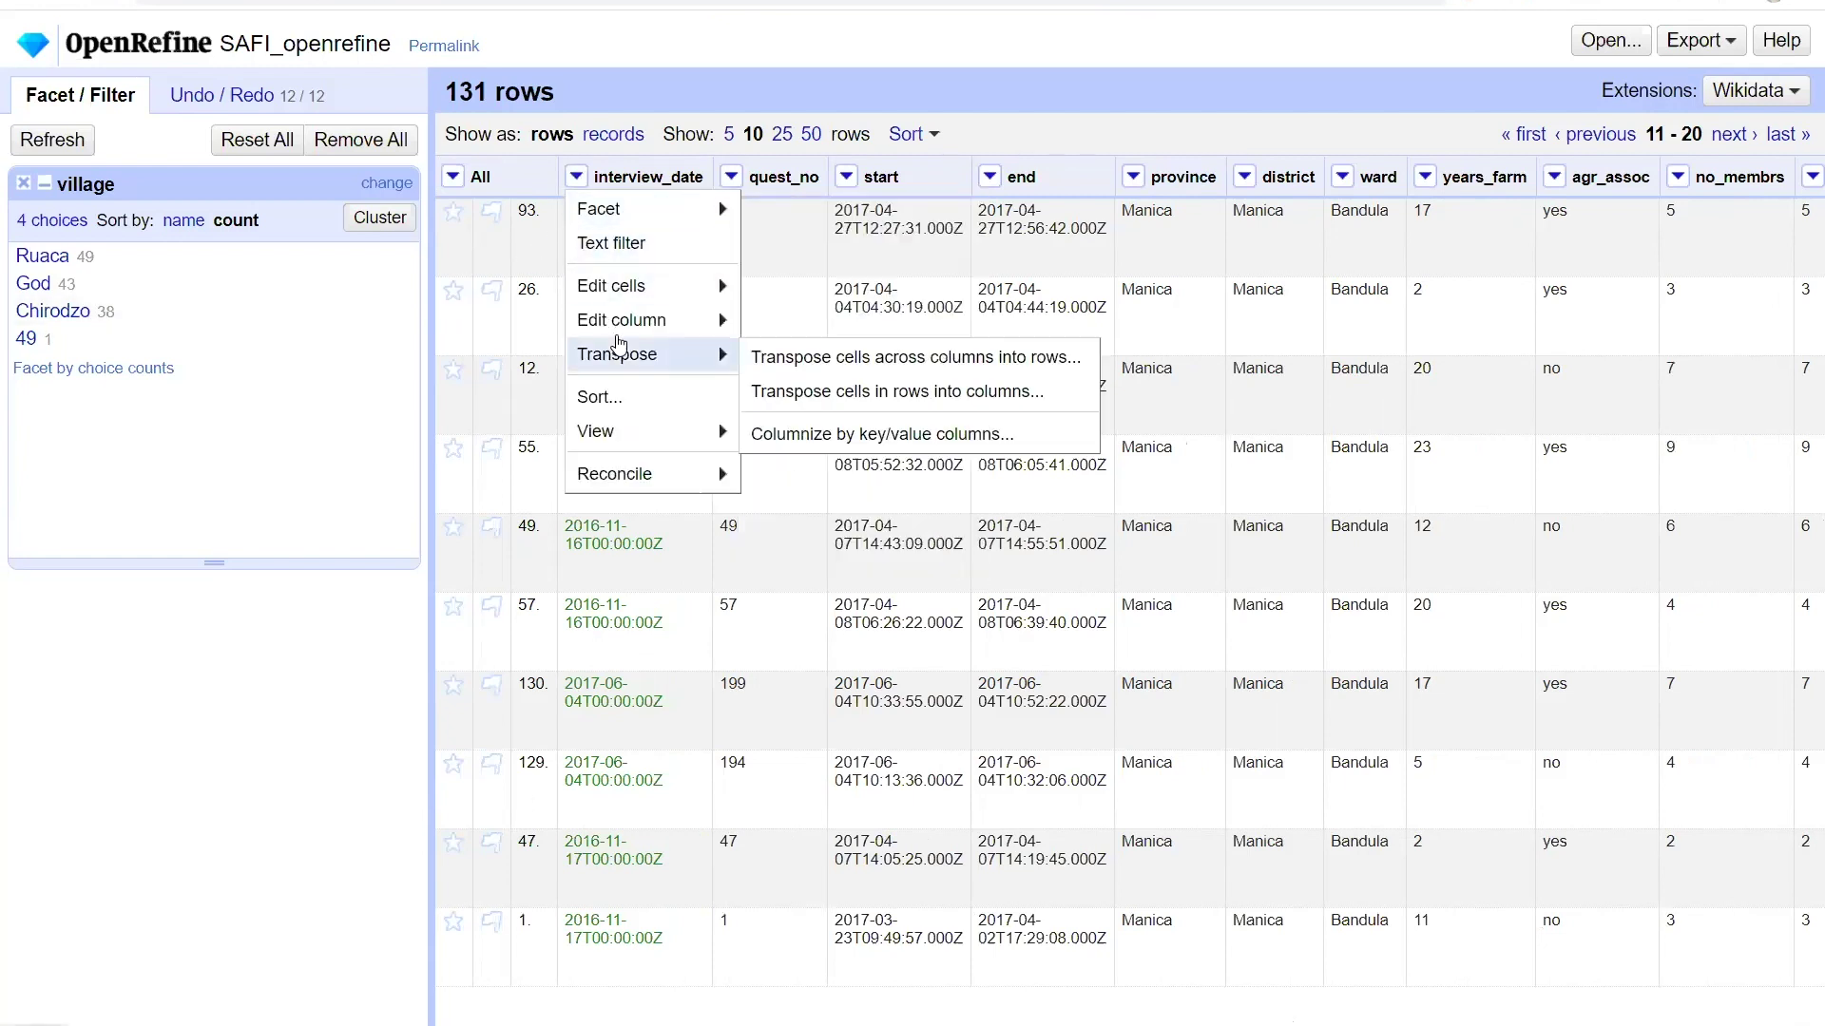
pyautogui.moveTo(620, 313)
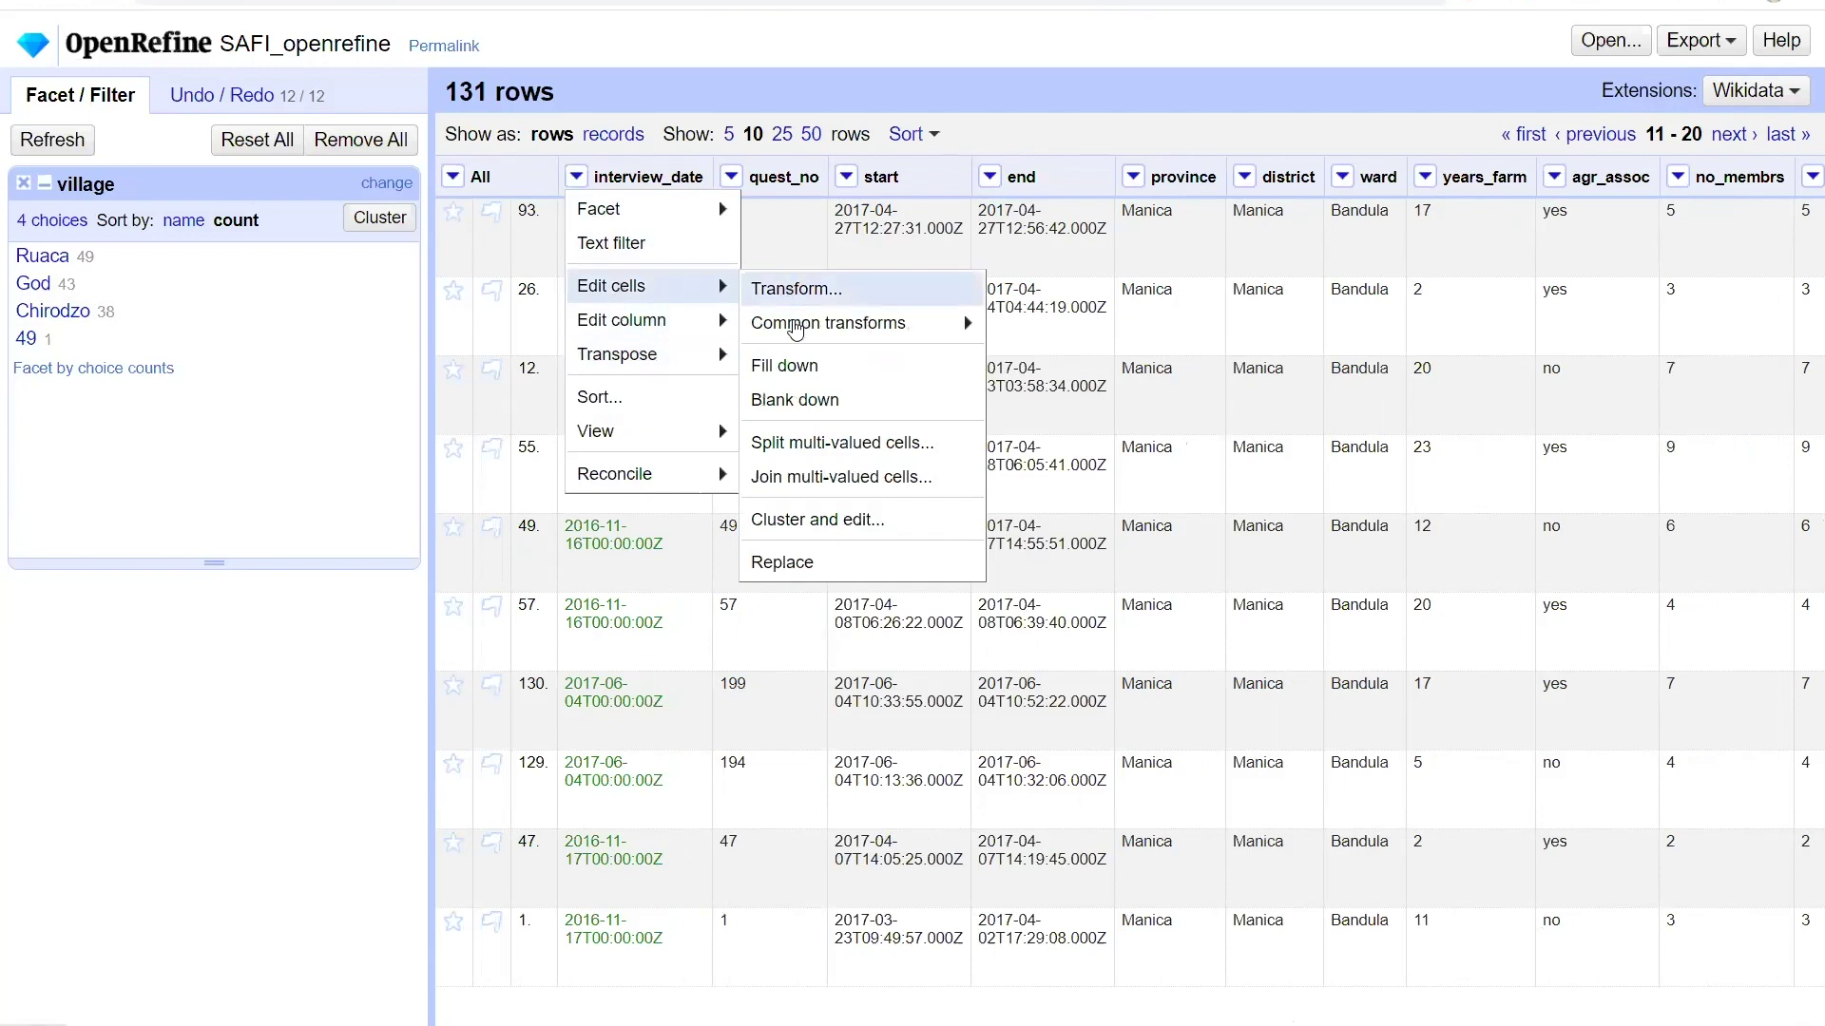
pyautogui.moveTo(808, 325)
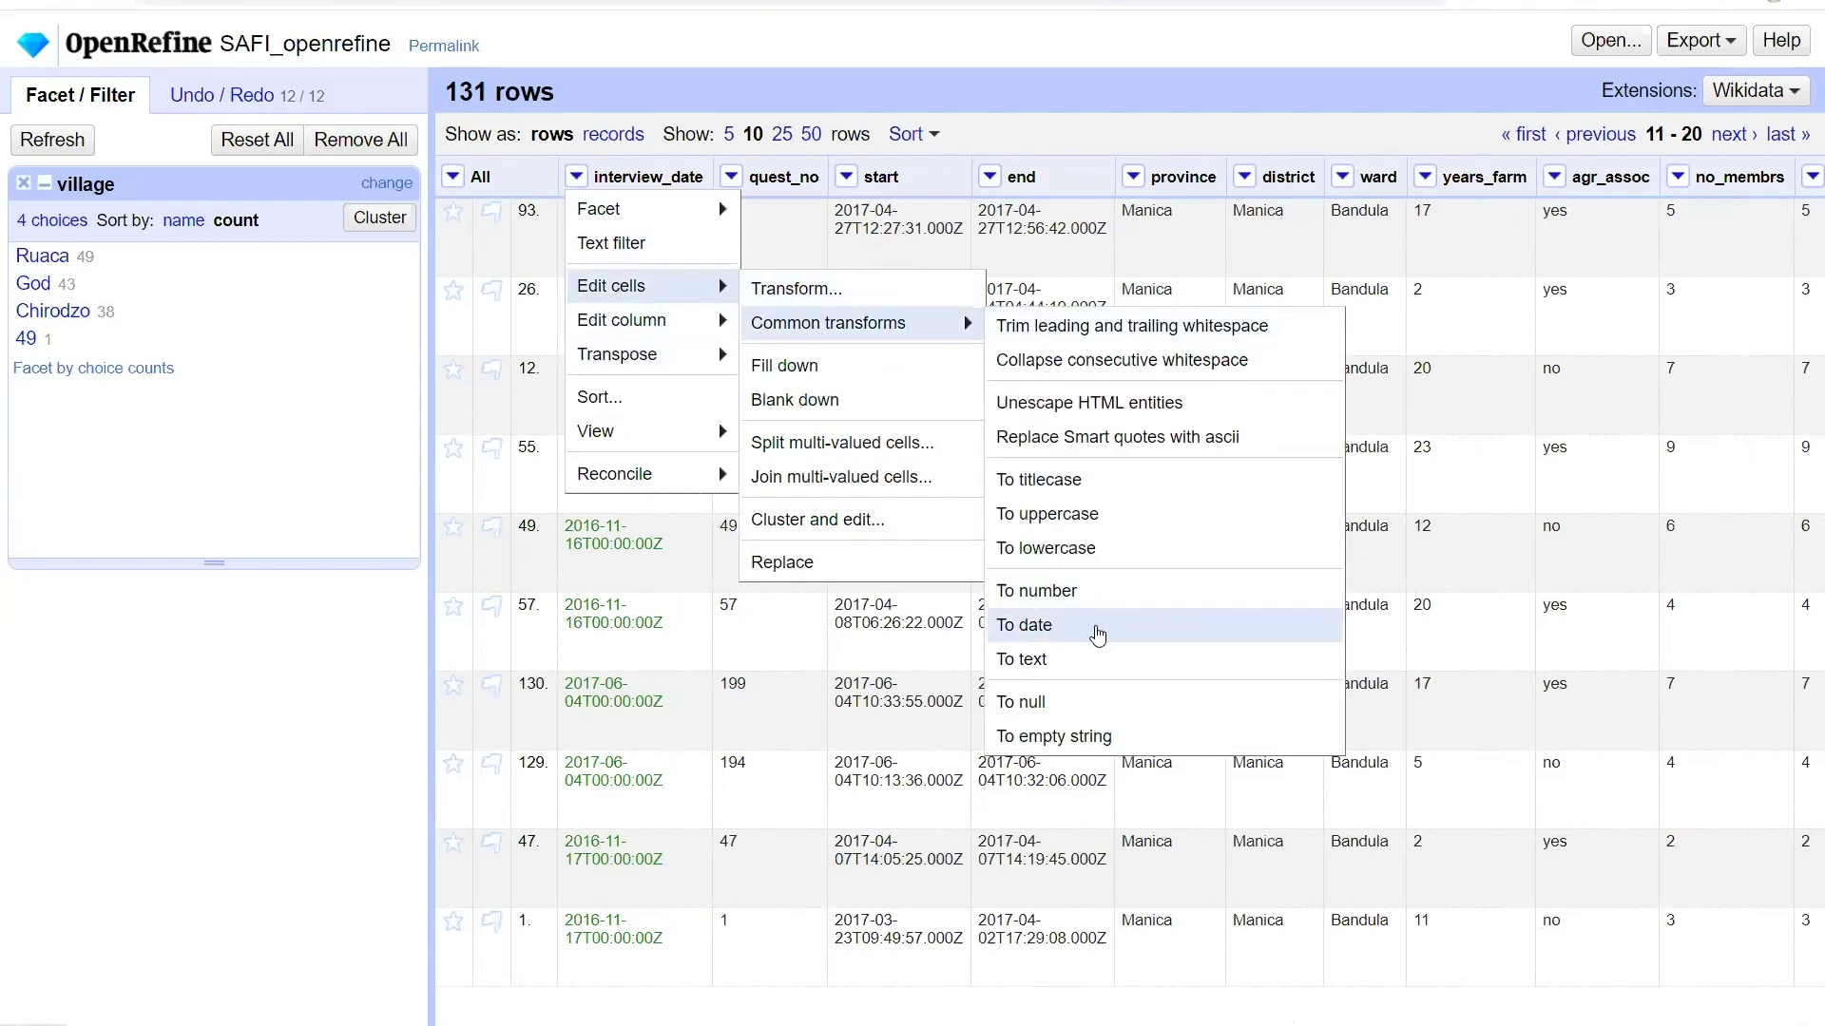
pyautogui.click(1093, 635)
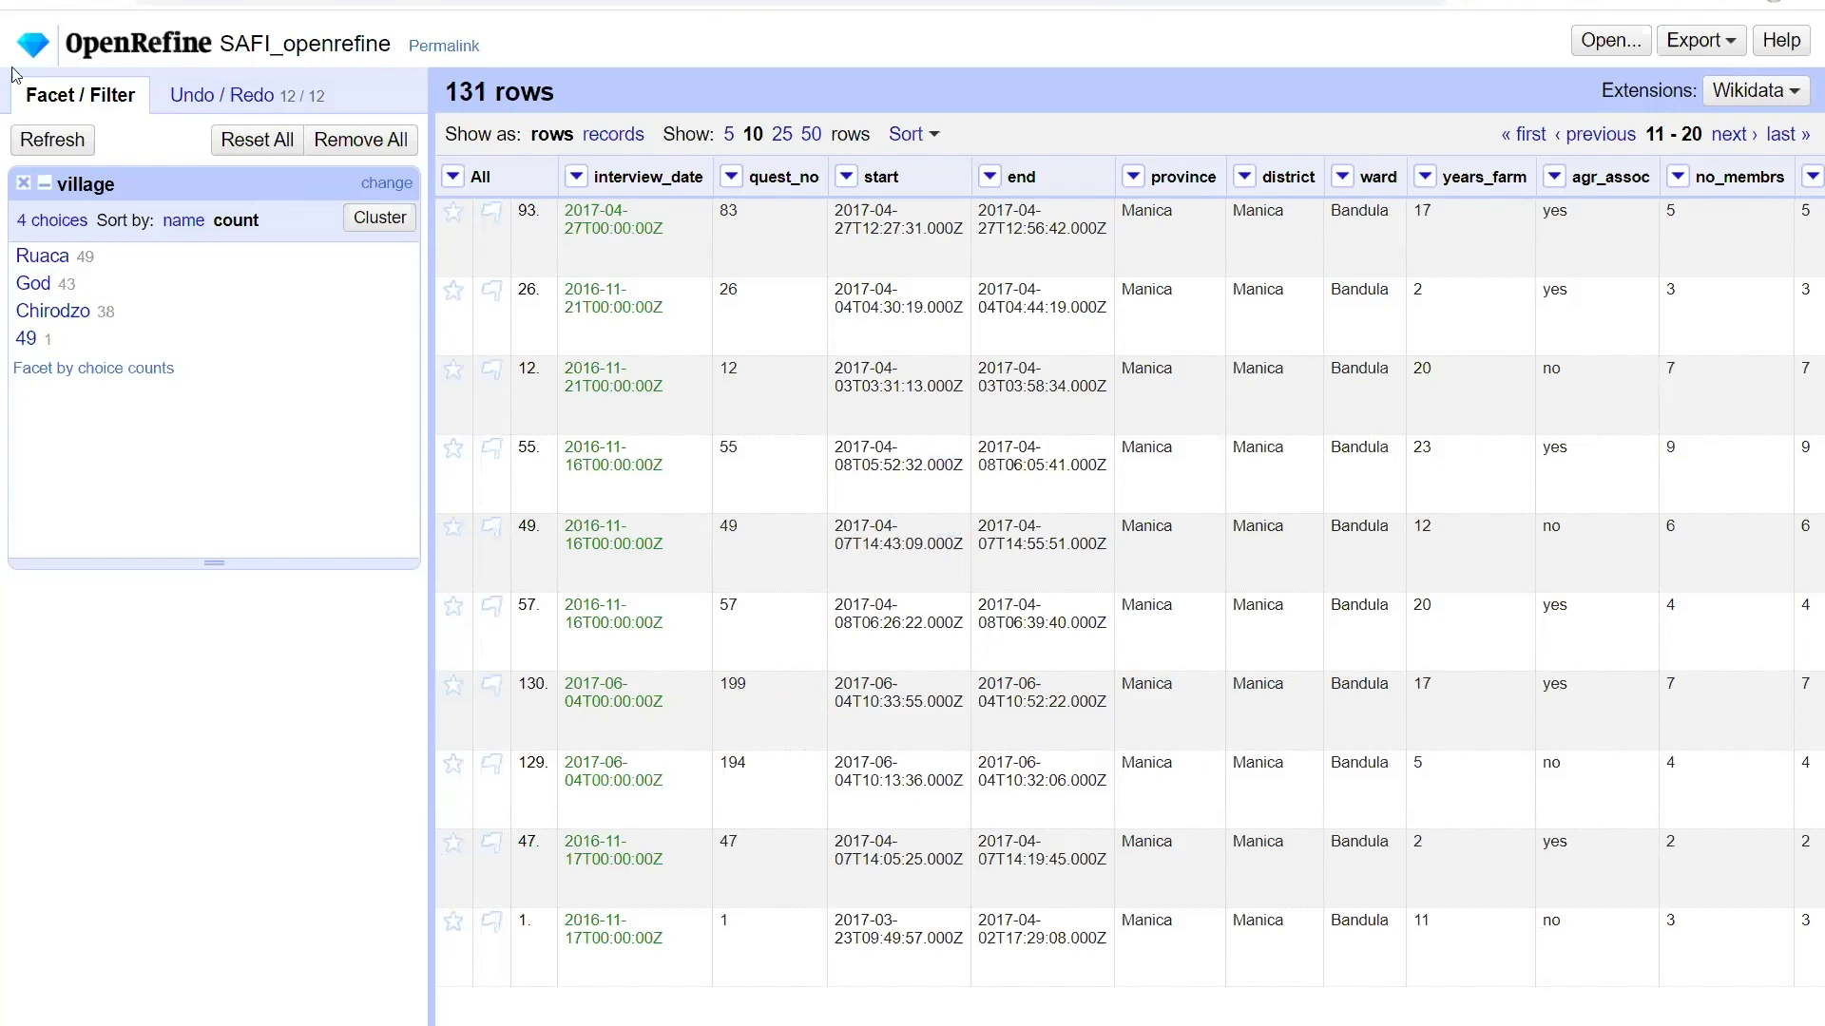
# - Roll the project back to history step 11 to undo the village column move, and show rows 11 to 20
pyautogui.click(223, 95)
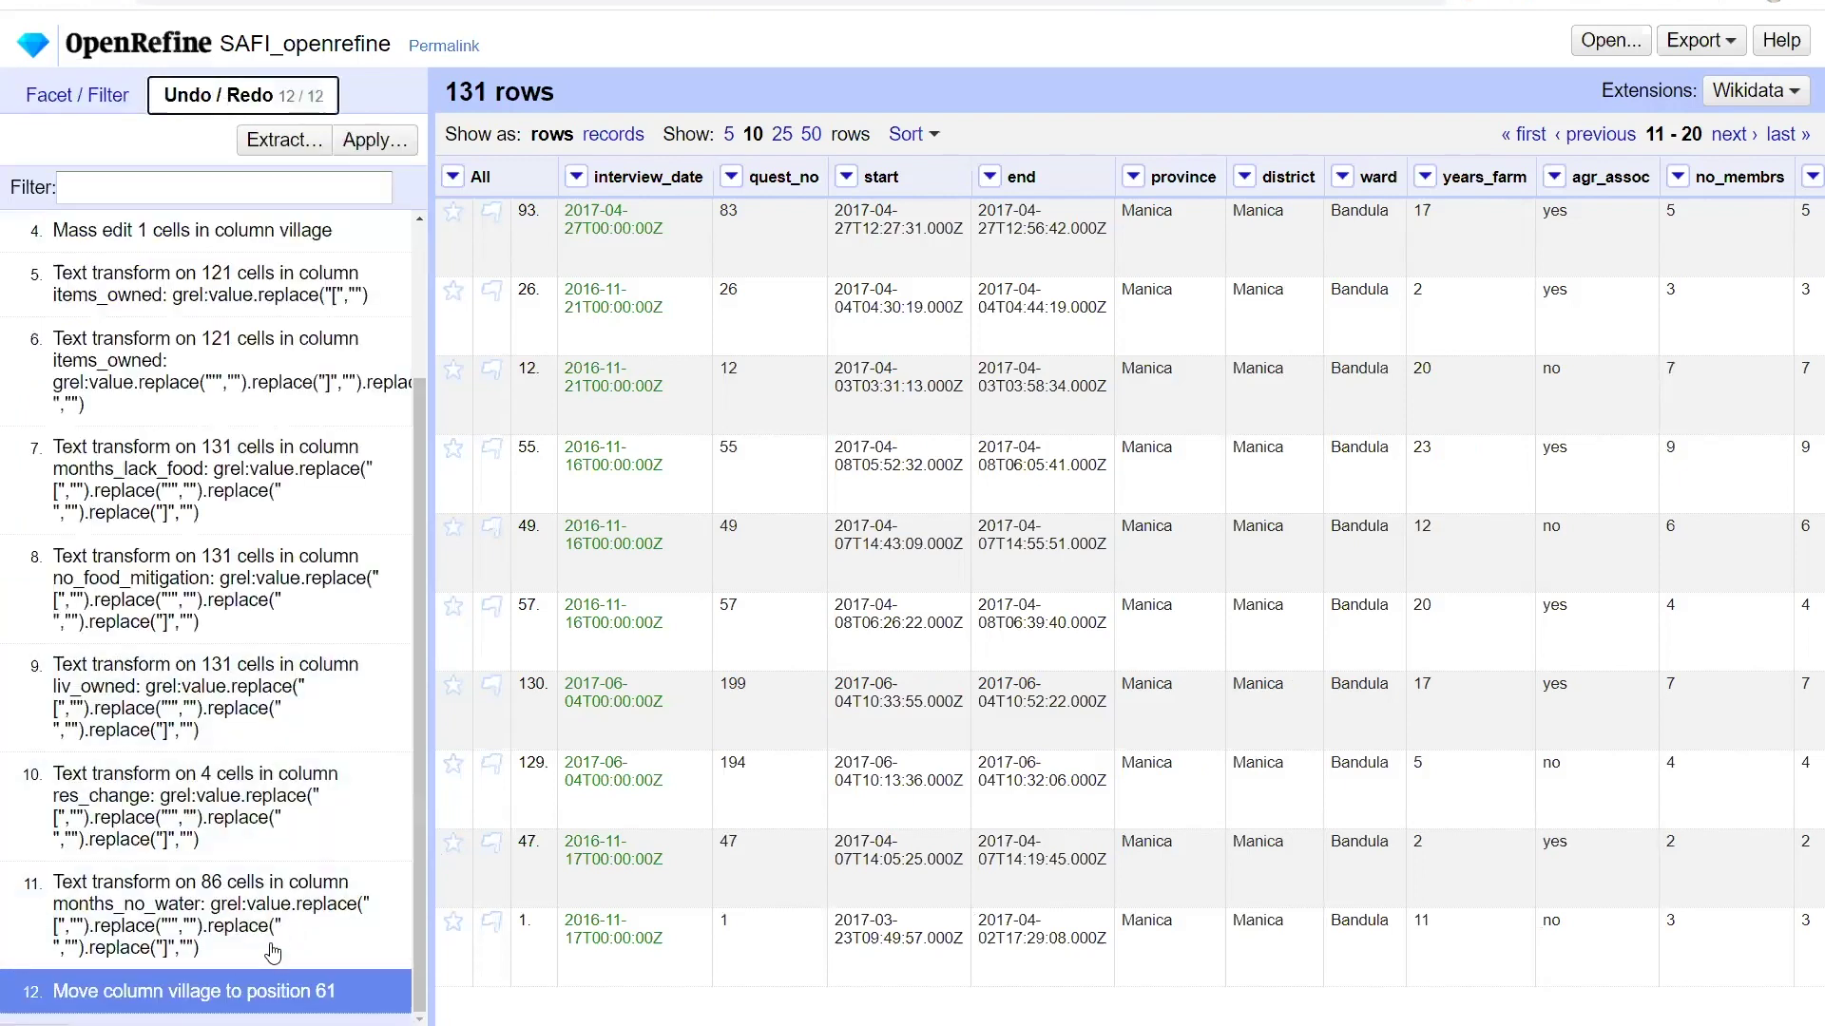
pyautogui.click(280, 917)
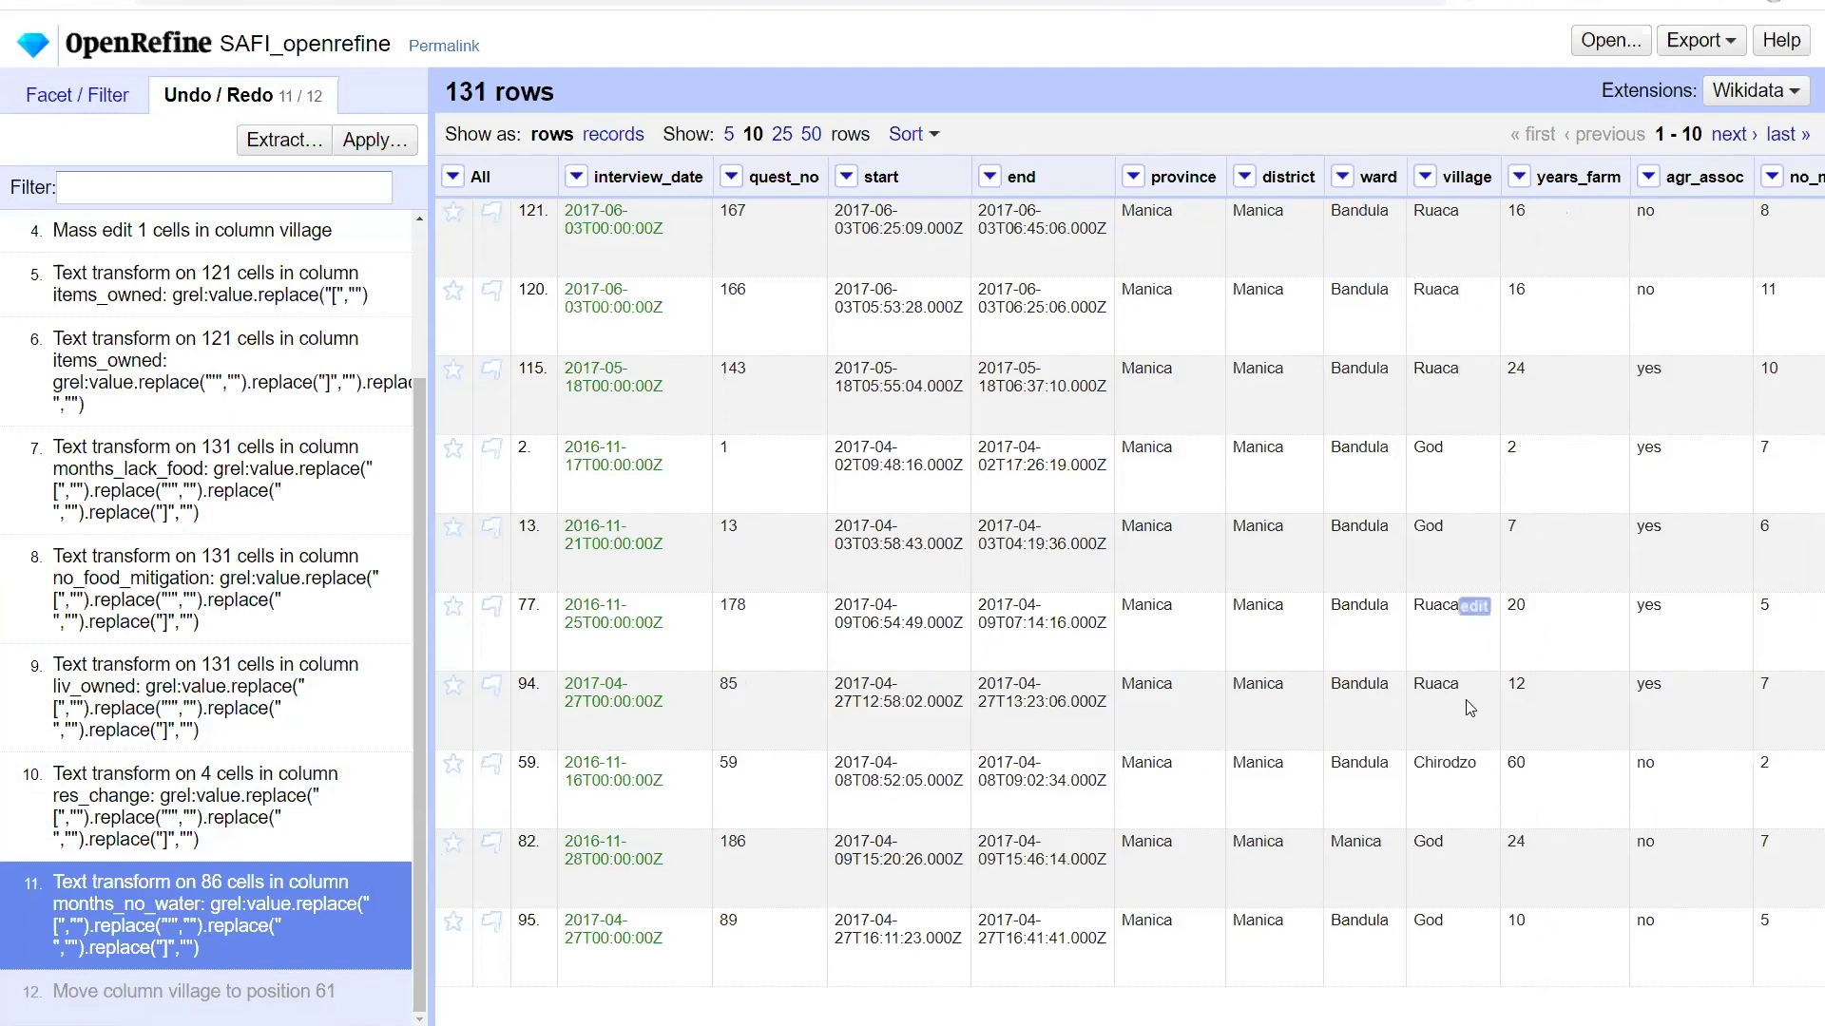
pyautogui.click(1735, 139)
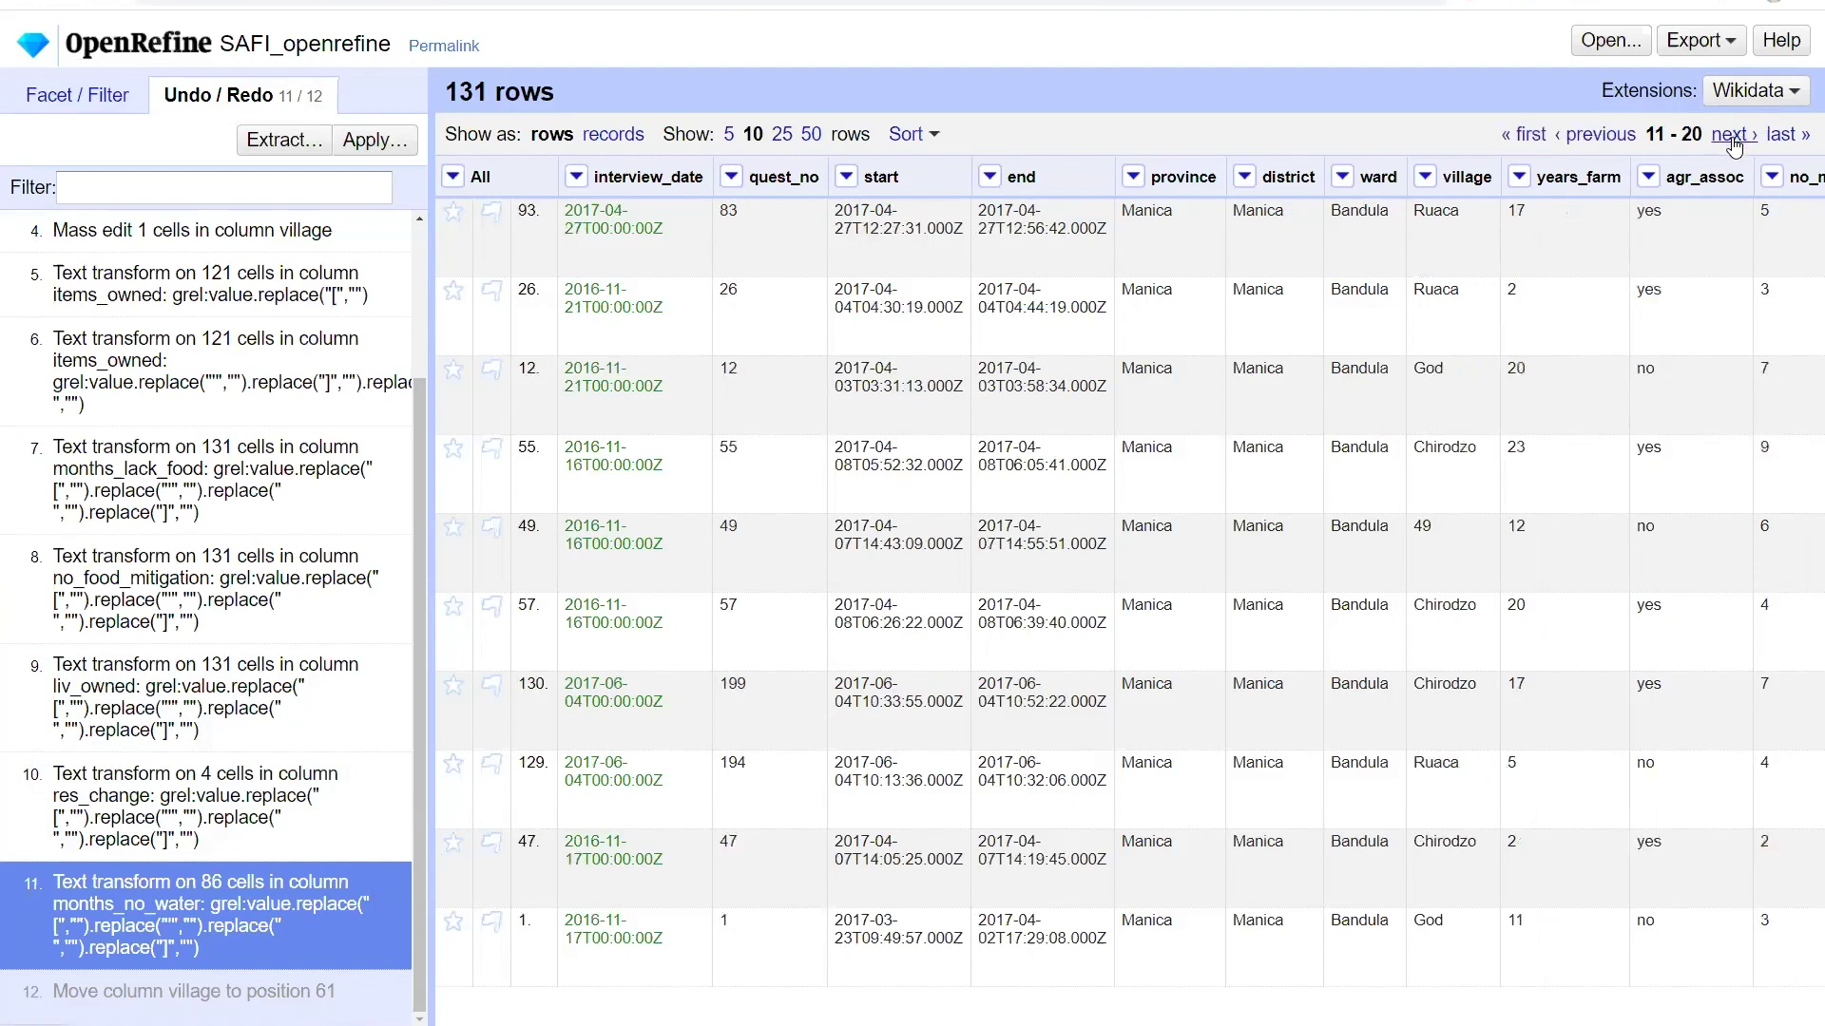
pyautogui.moveTo(1444, 541)
# - Return to the facets and add a sort on the interview_date column as dates, earliest first
pyautogui.click(85, 88)
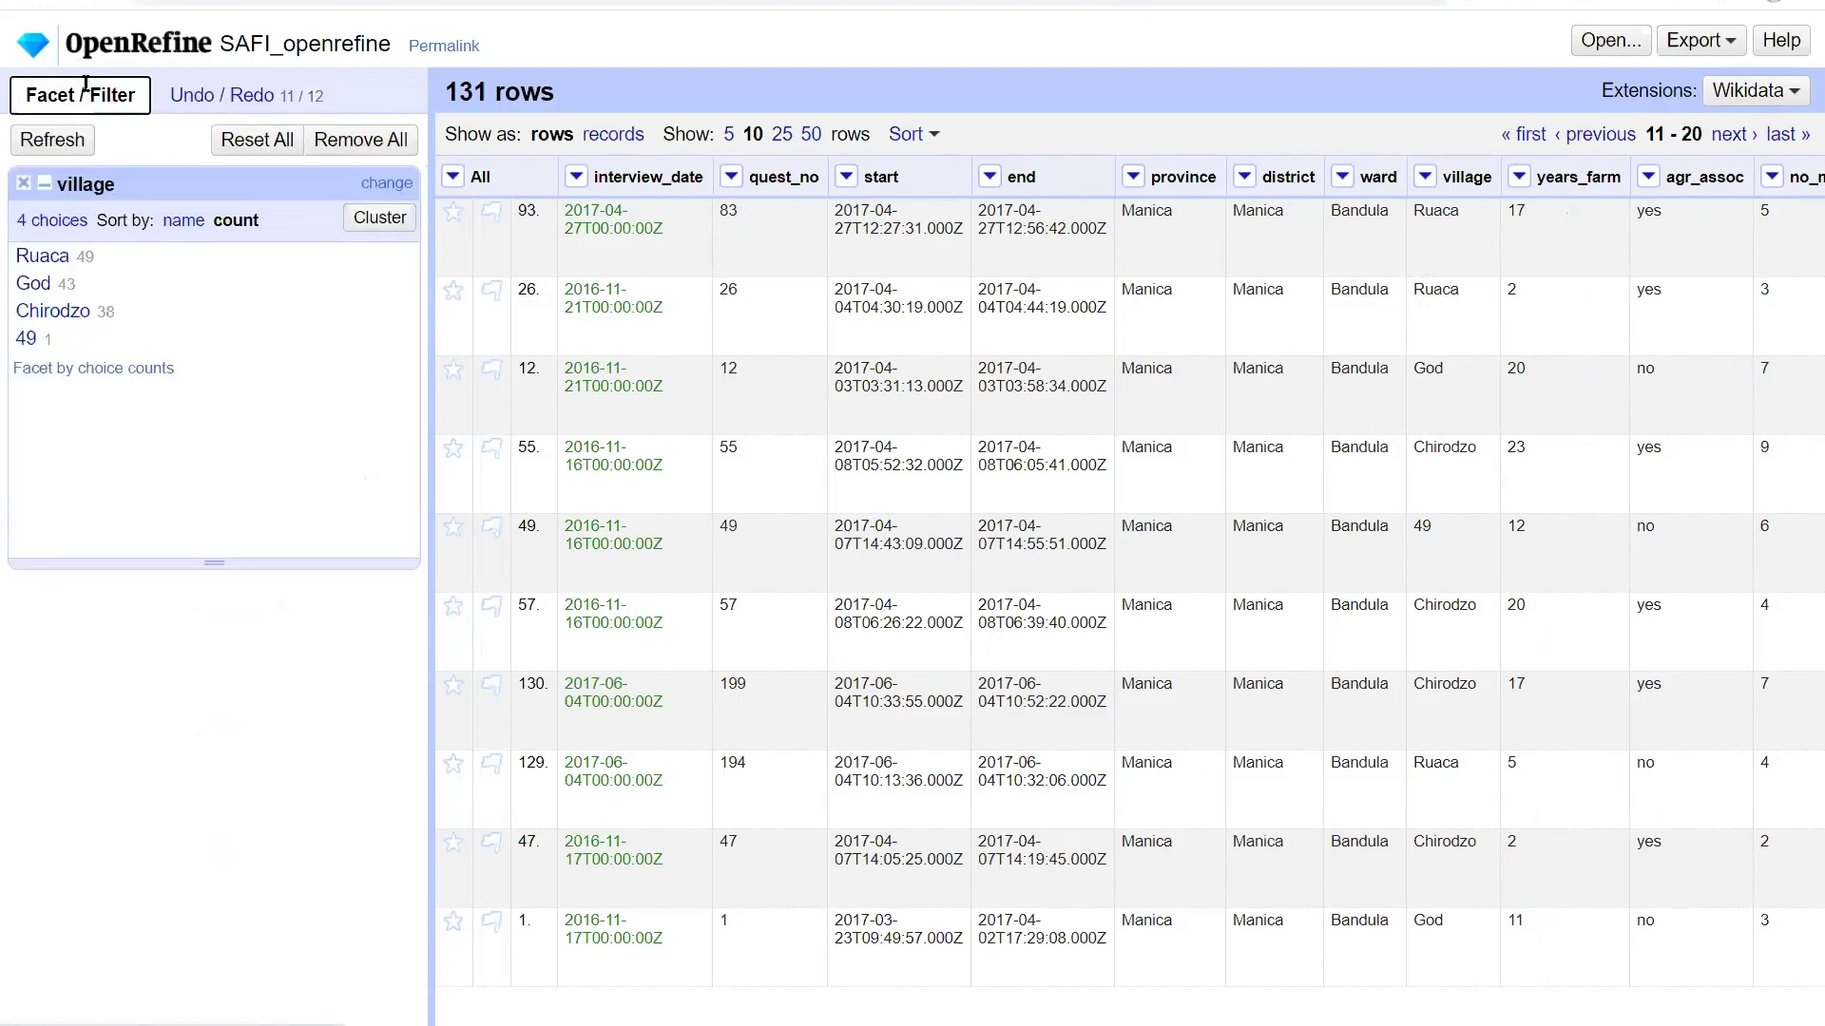
pyautogui.click(577, 180)
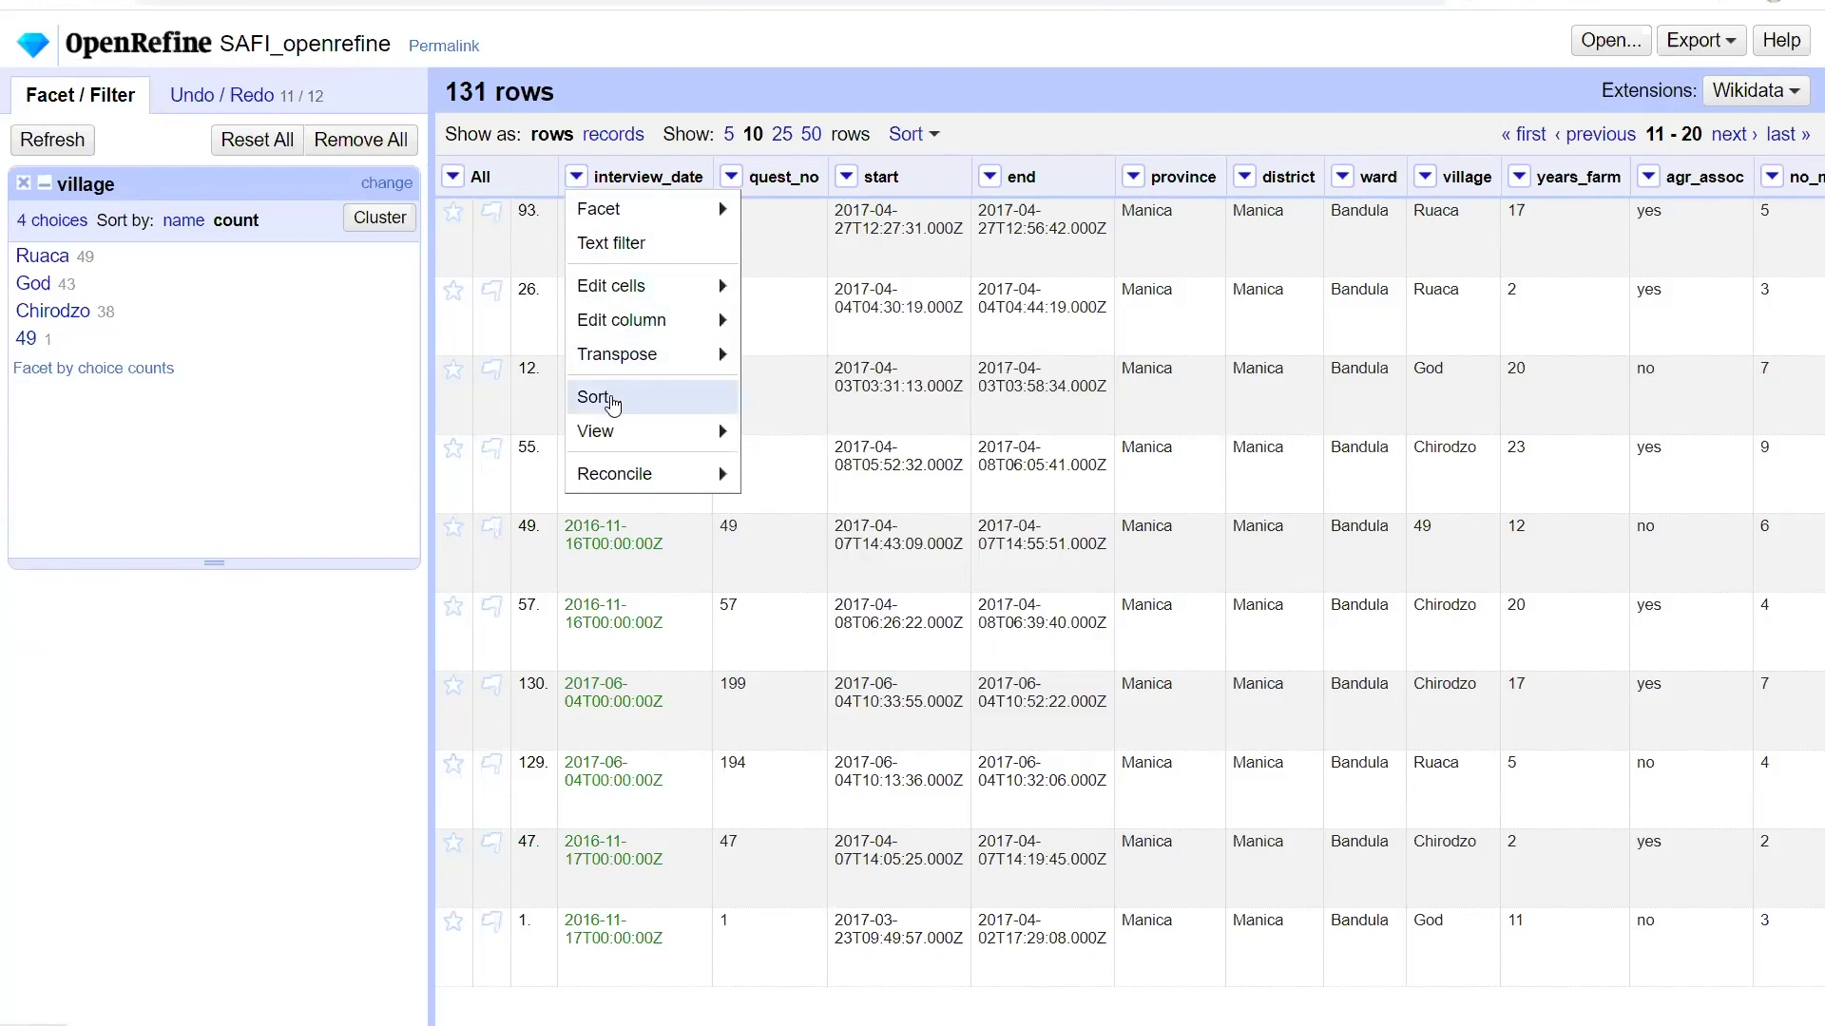
pyautogui.click(612, 399)
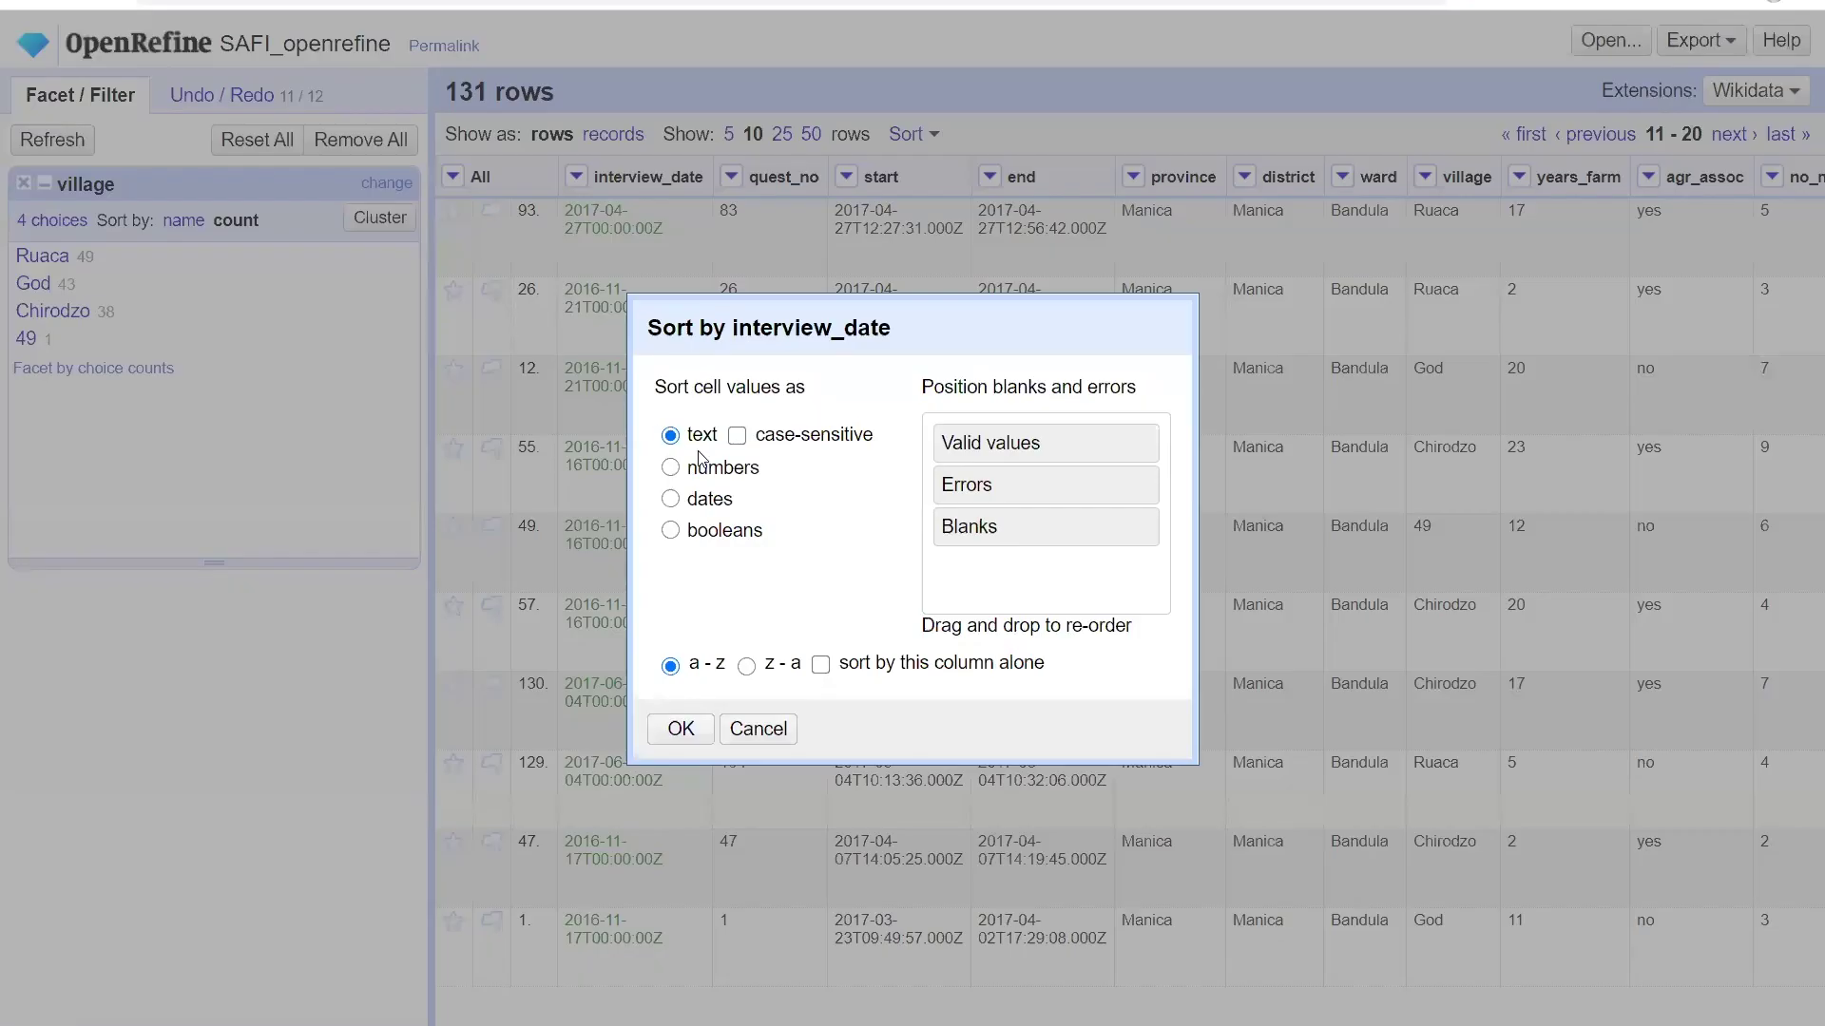
pyautogui.click(670, 501)
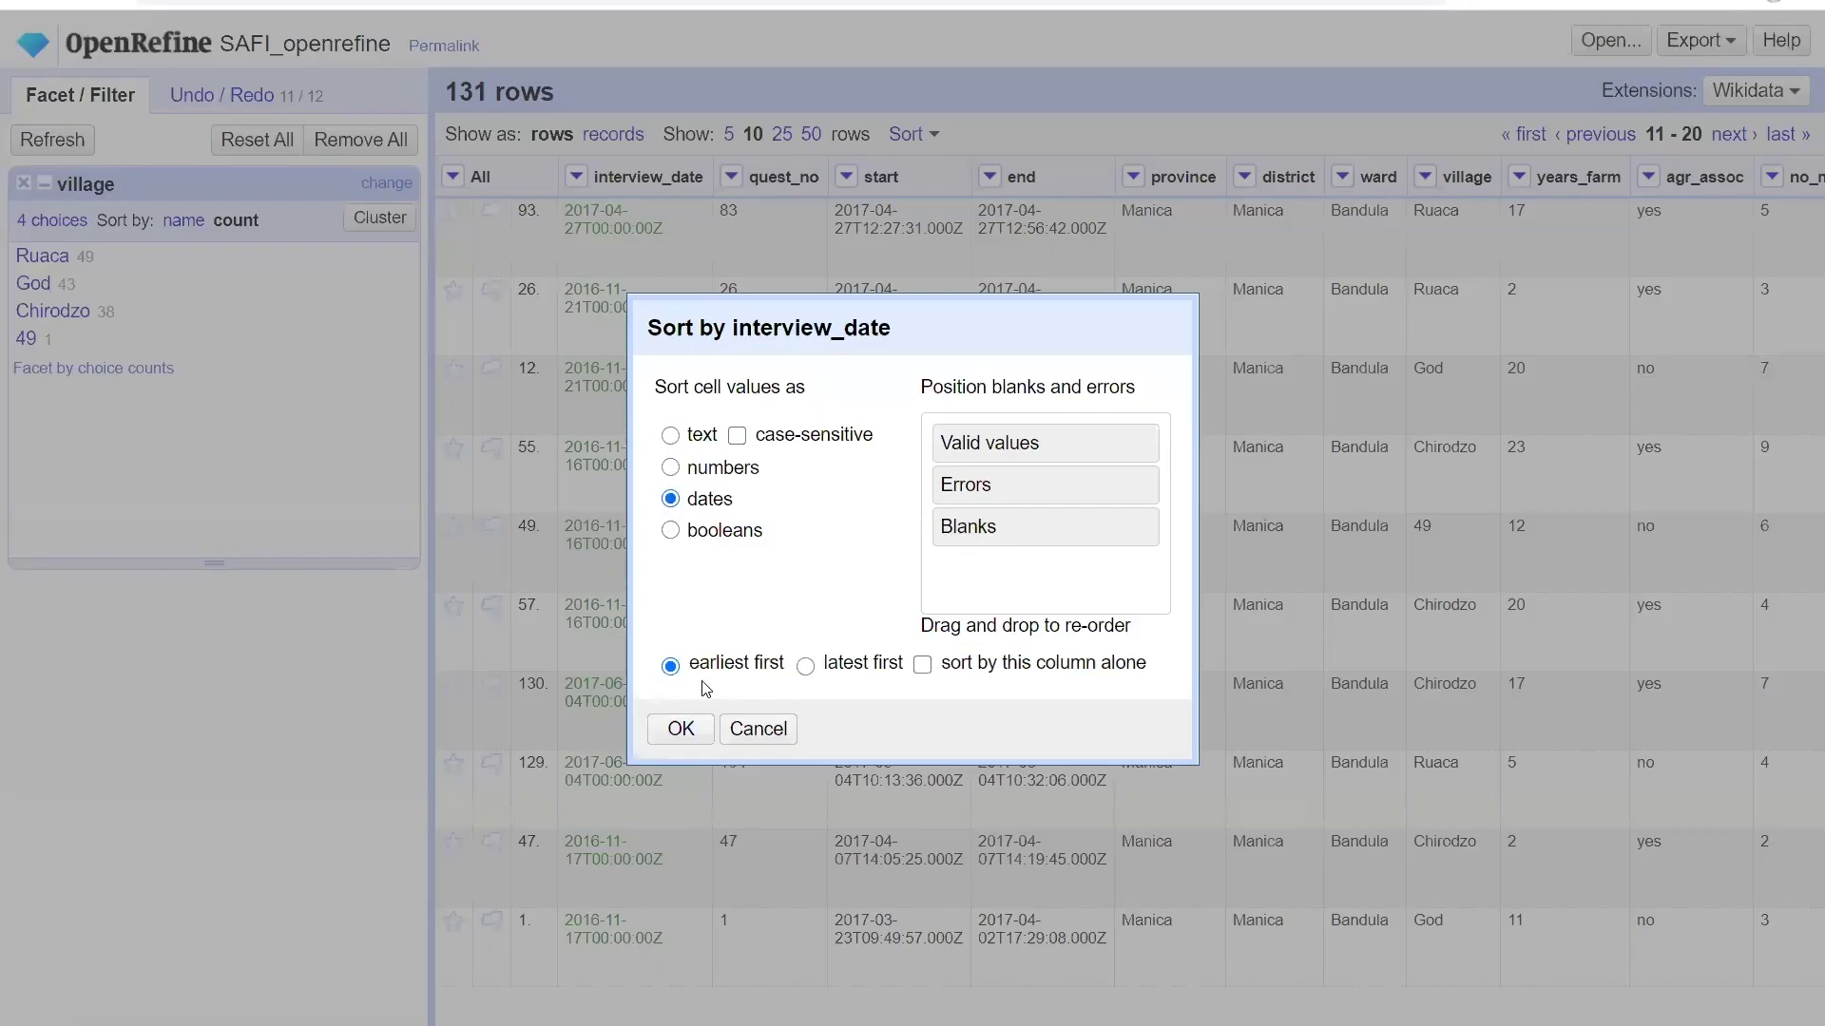
pyautogui.click(681, 732)
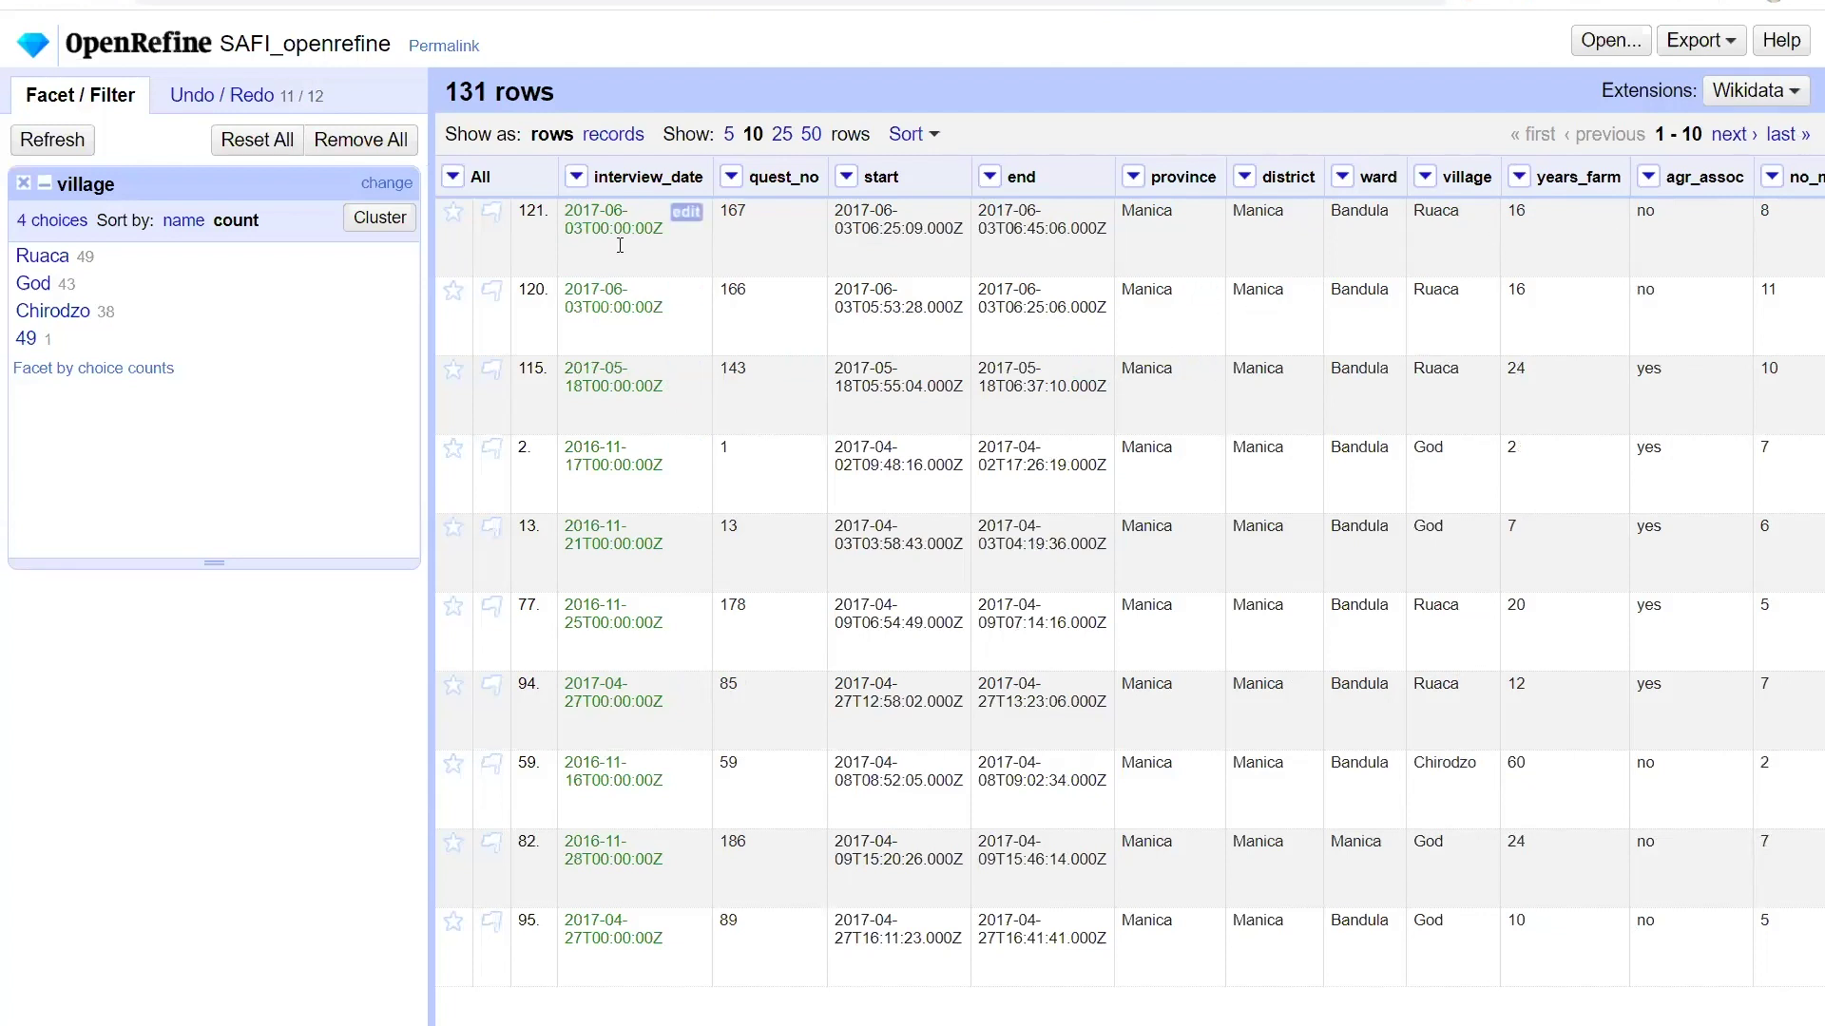
# - Change the interview_date sort so that rows are sorted by this column alone
pyautogui.click(576, 177)
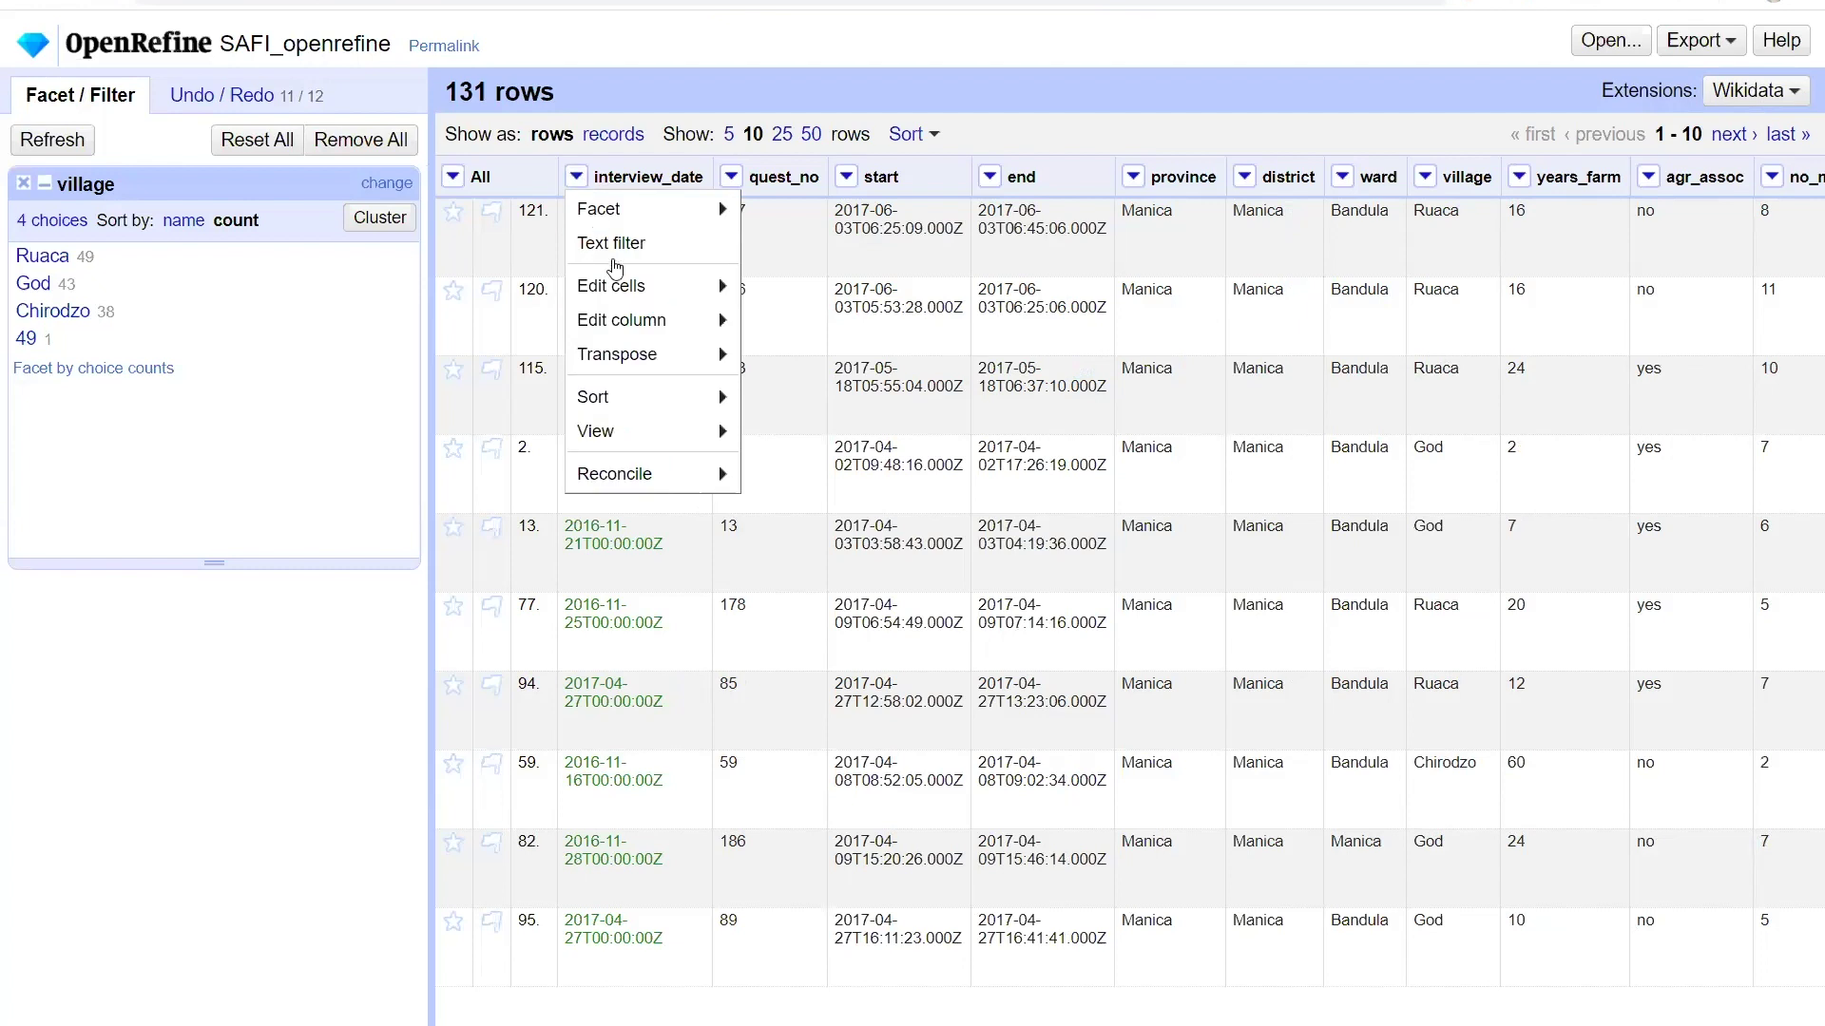
pyautogui.moveTo(636, 411)
pyautogui.click(756, 398)
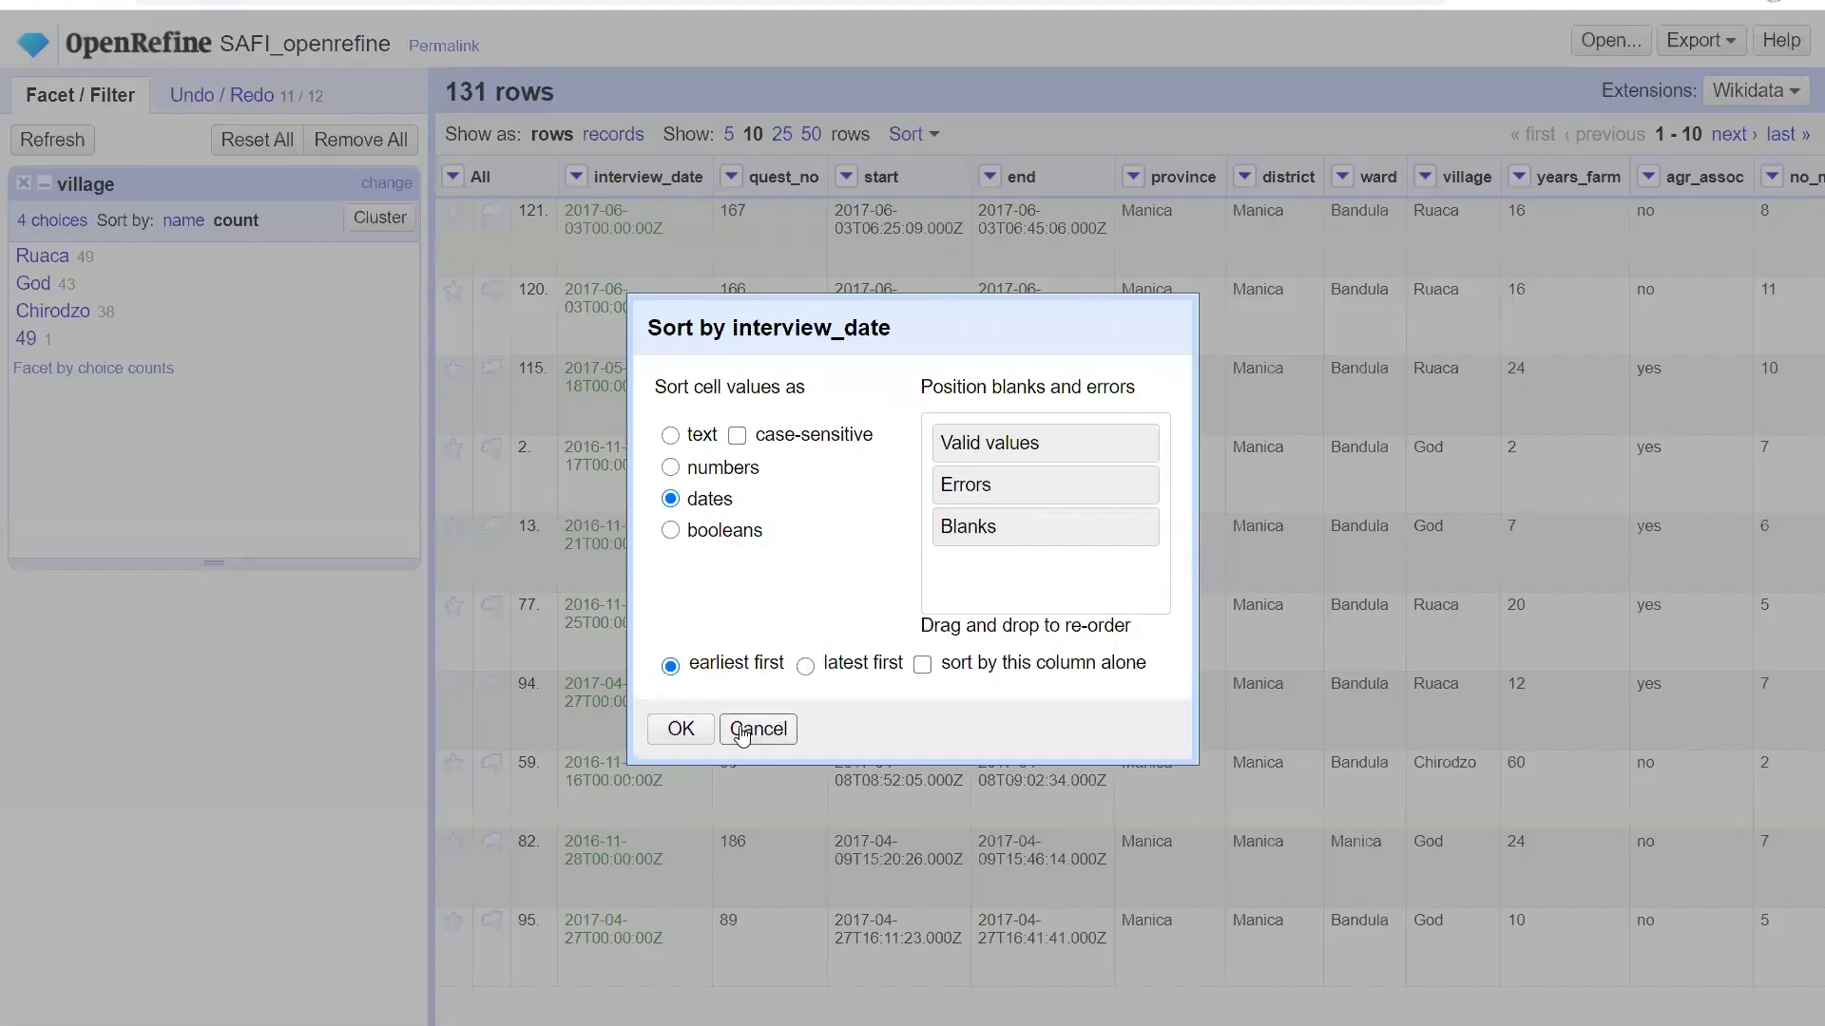
pyautogui.click(922, 670)
pyautogui.click(679, 733)
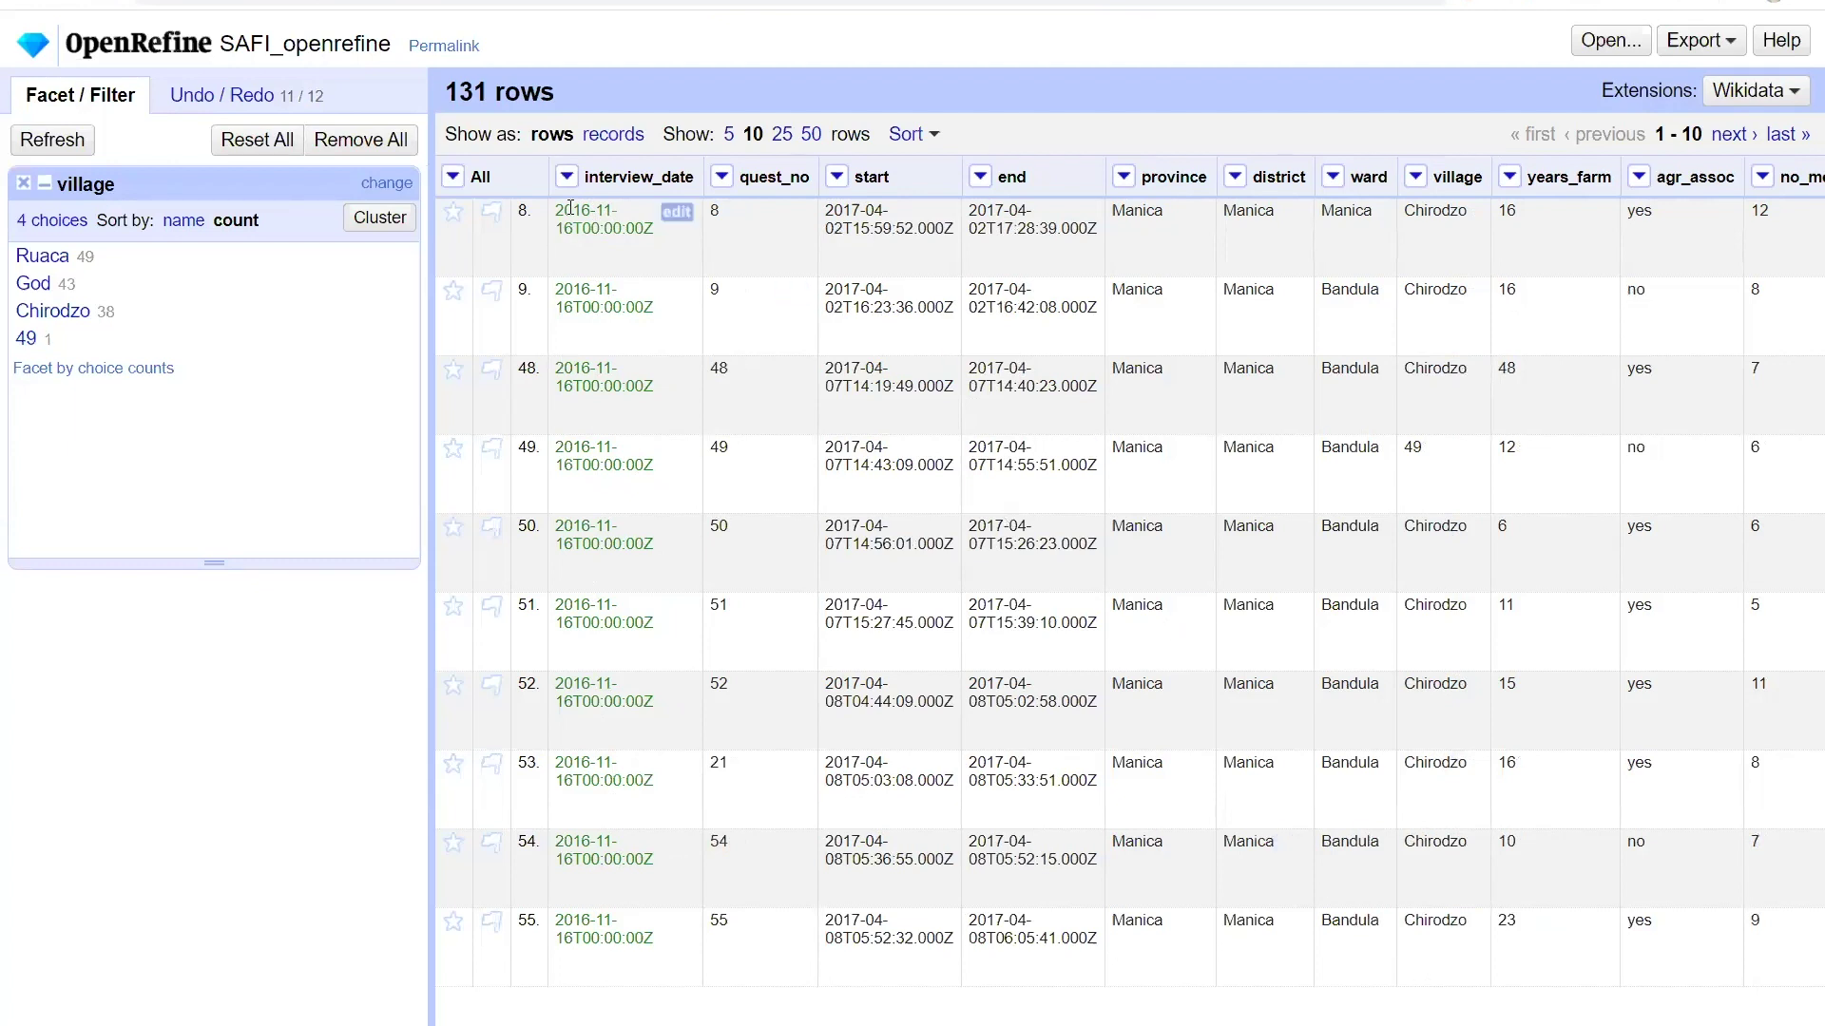
# - Try filtering the rows to 2016-11-16 with a text facet on interview_date, and remove the village and interview_date facets
pyautogui.click(567, 177)
pyautogui.moveTo(509, 215)
pyautogui.click(765, 215)
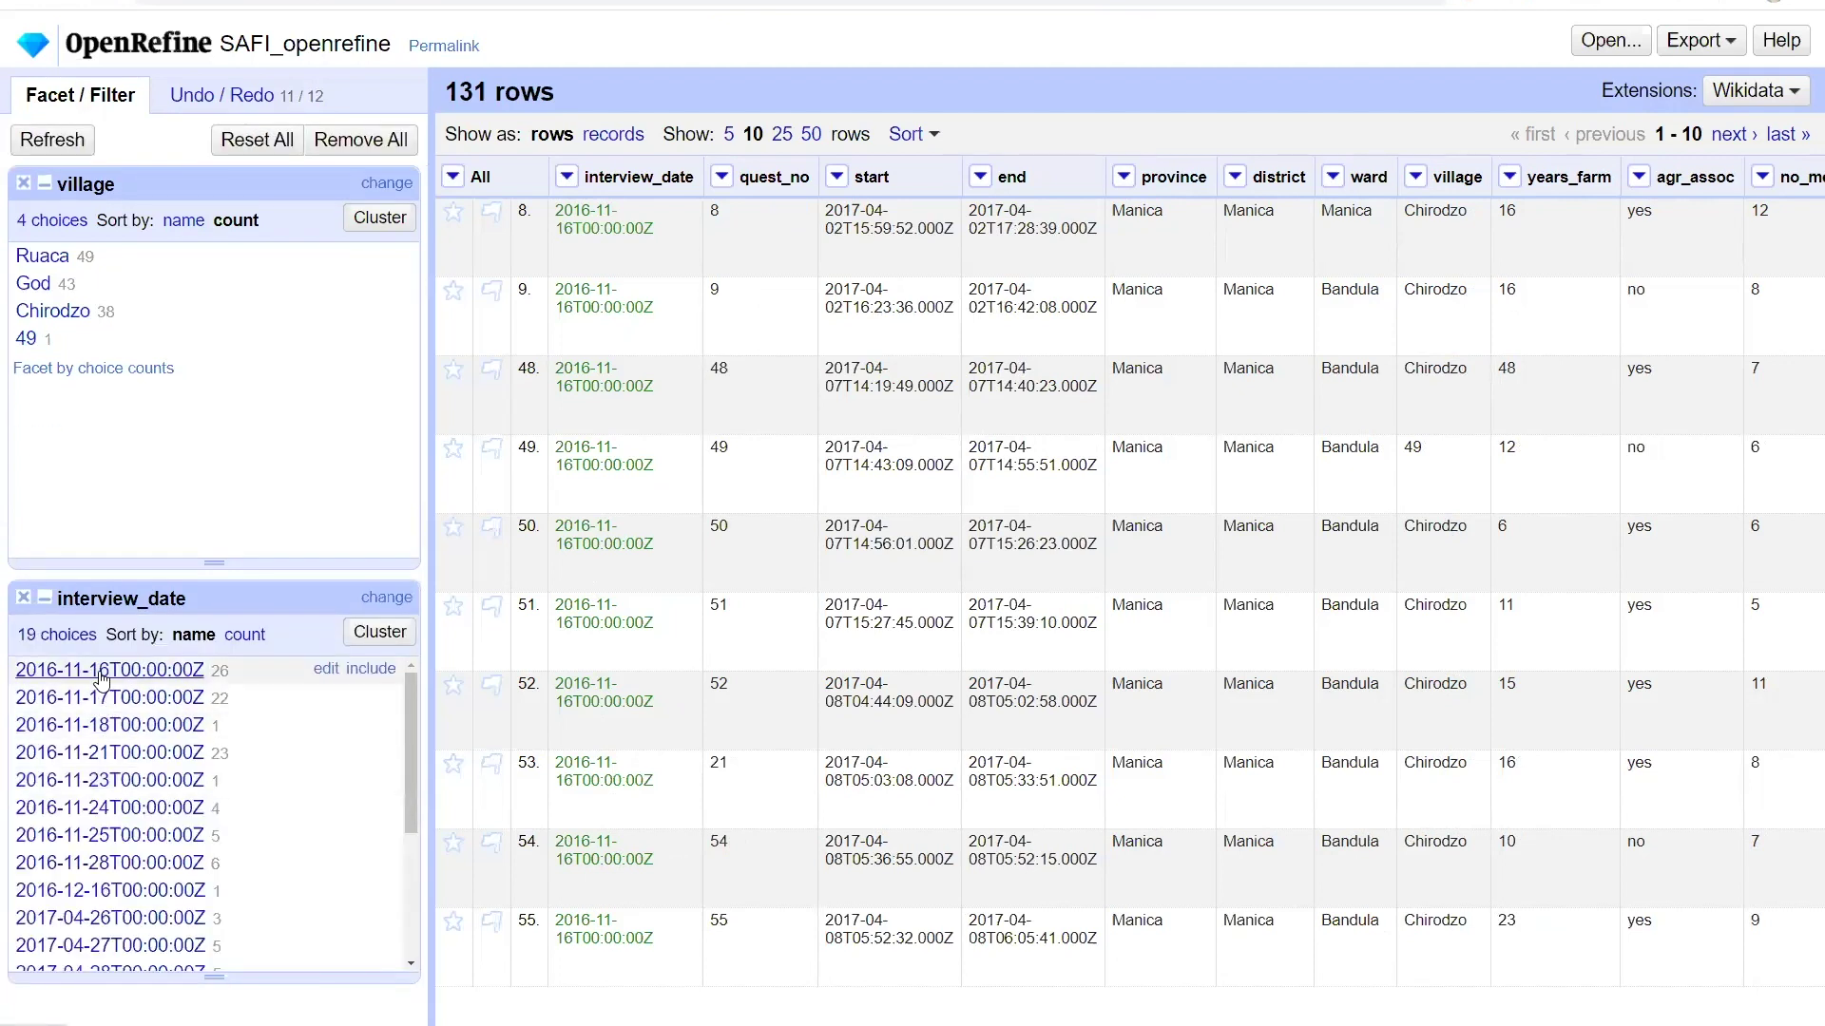
pyautogui.click(102, 671)
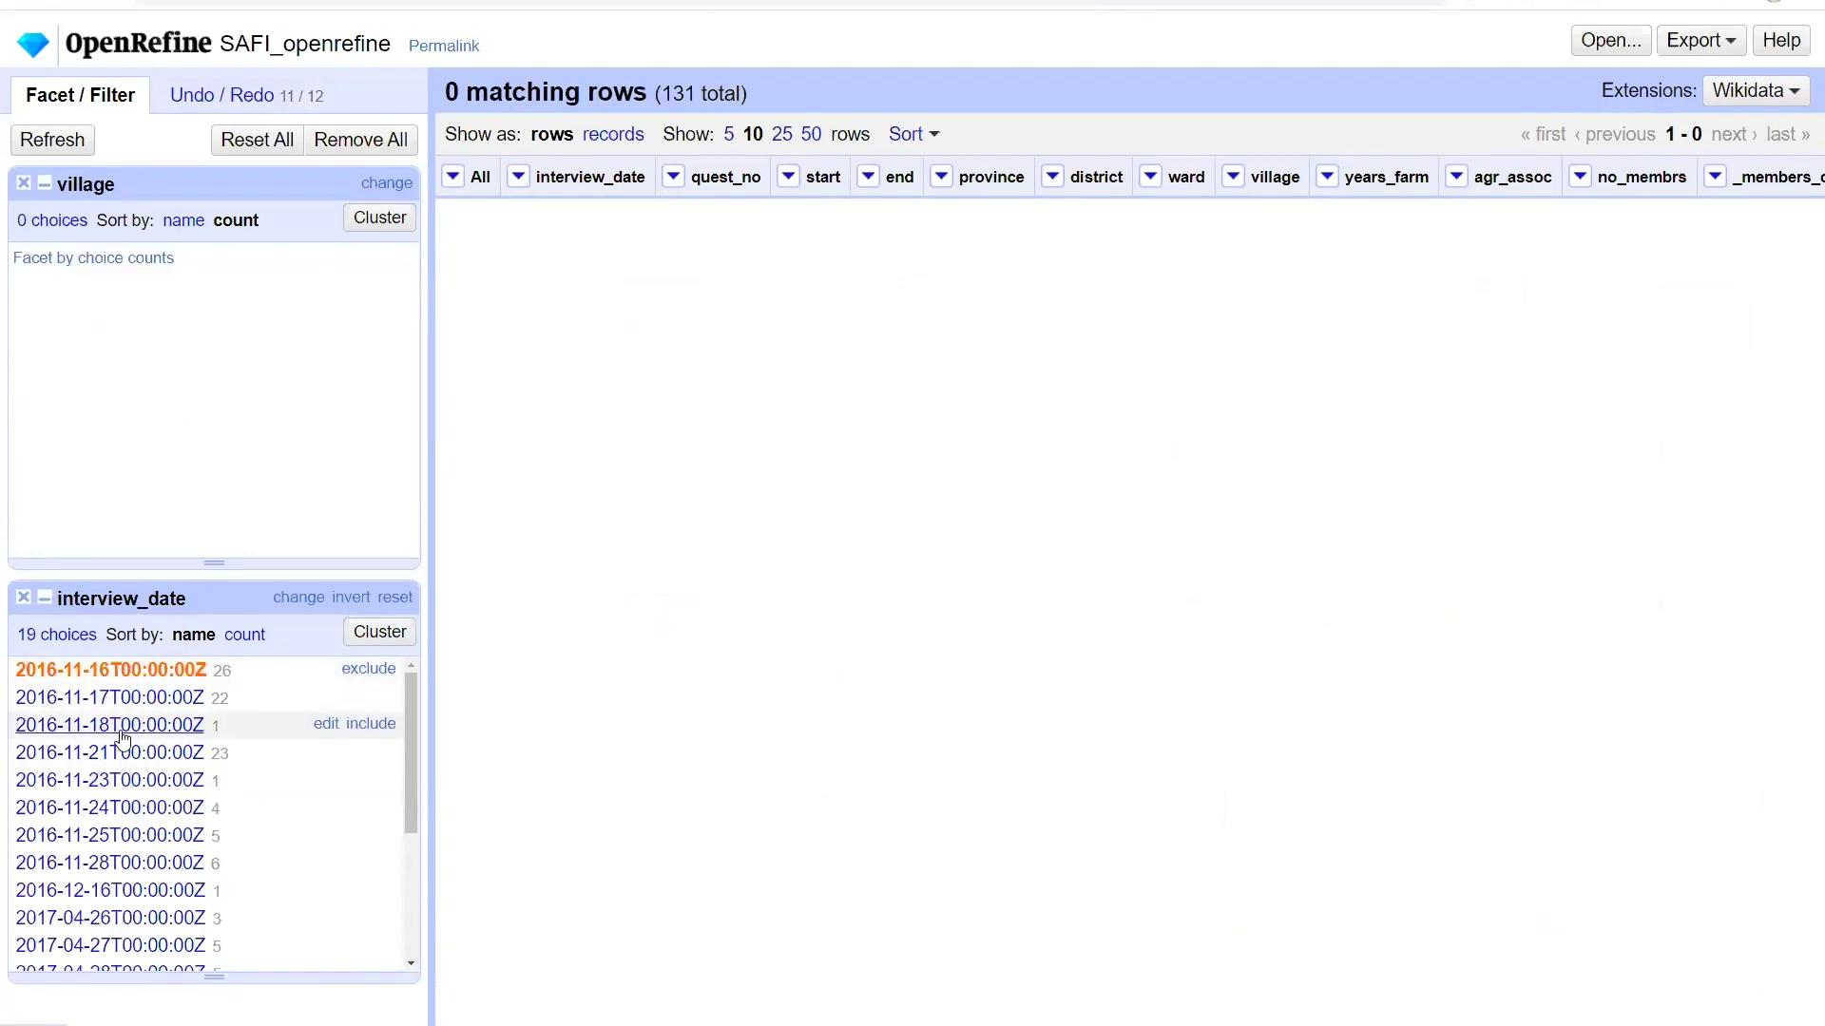
pyautogui.click(23, 183)
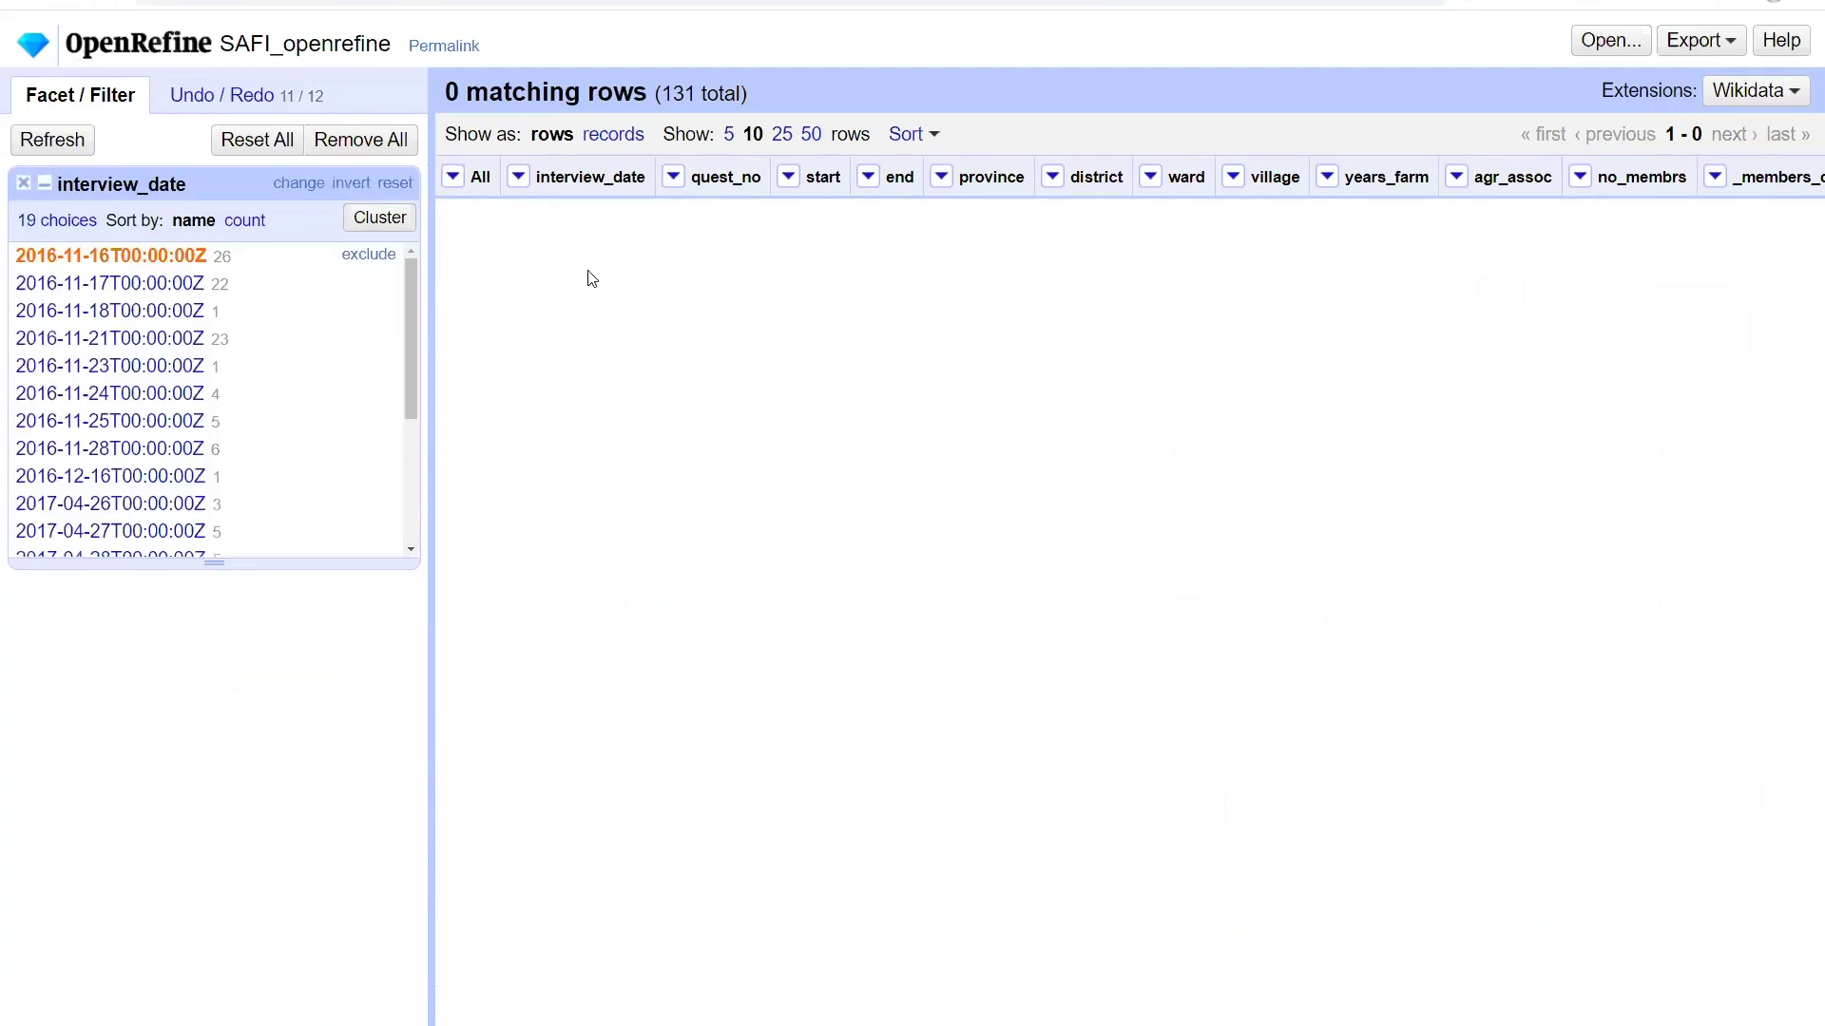
pyautogui.click(23, 184)
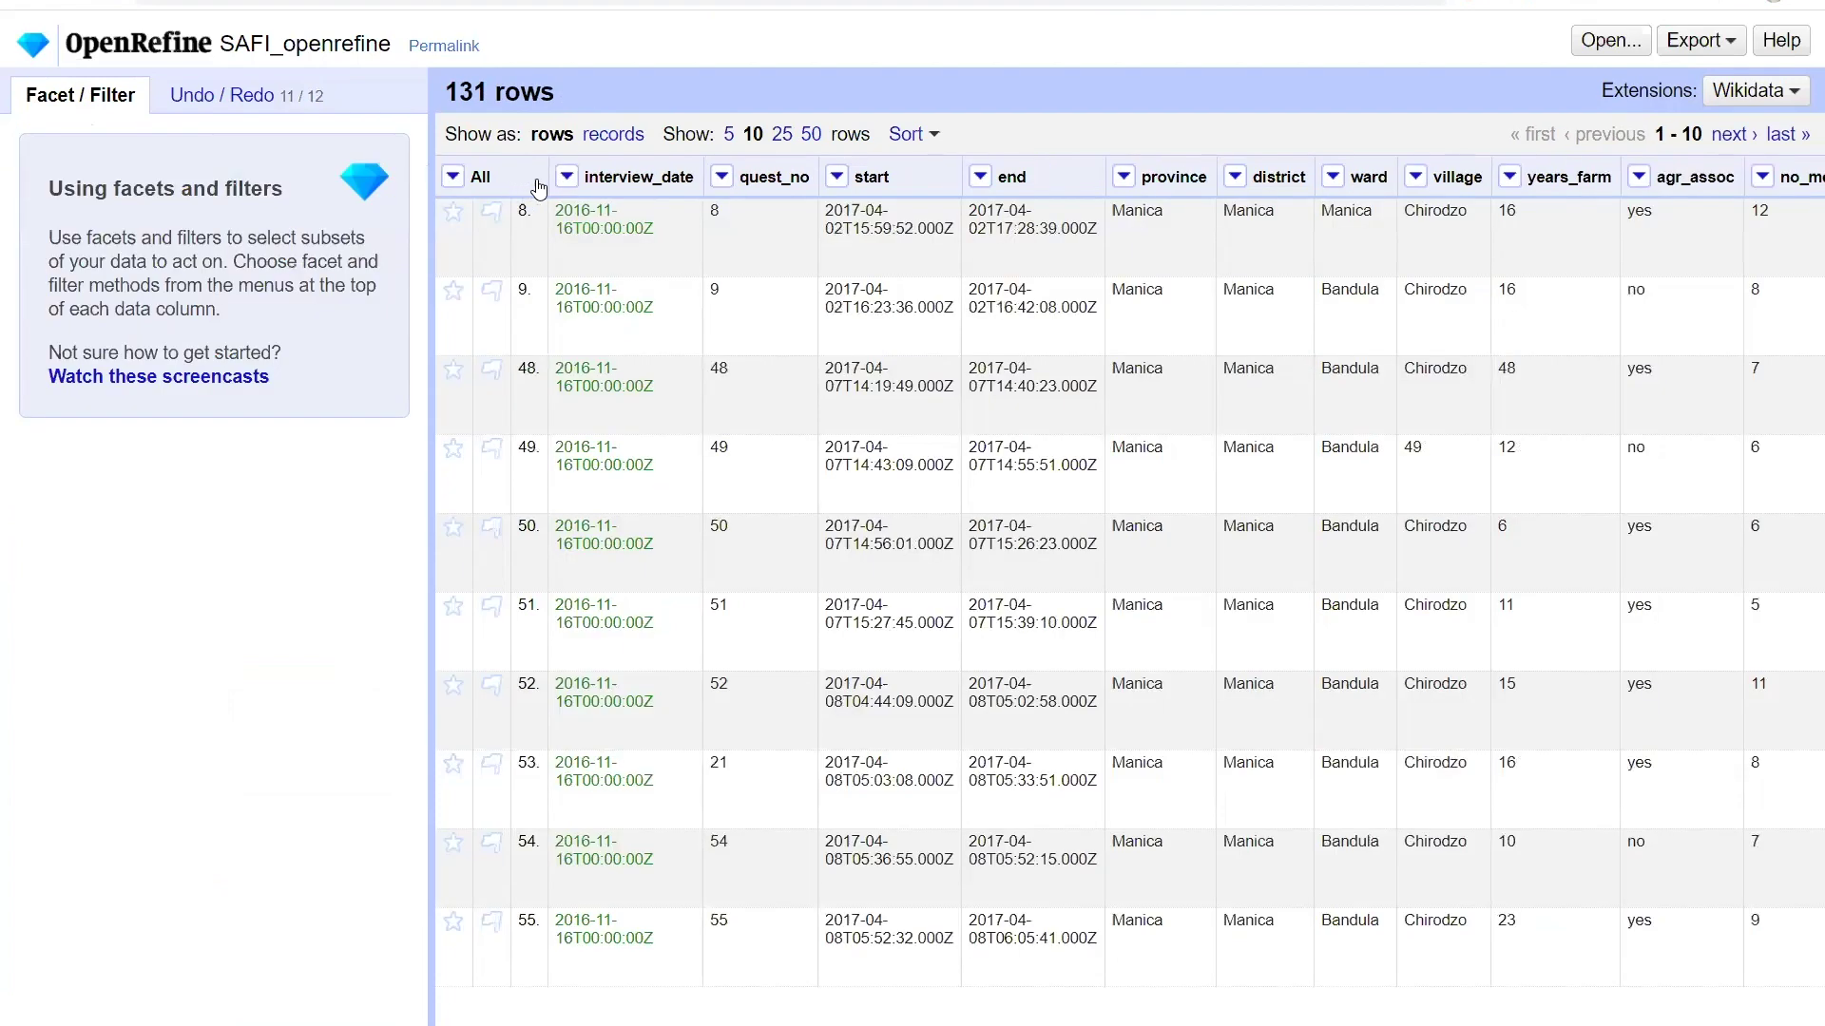
# - Add a timeline facet on the interview_date column and narrow its range to 2016-11-16 only
pyautogui.click(568, 179)
pyautogui.moveTo(618, 211)
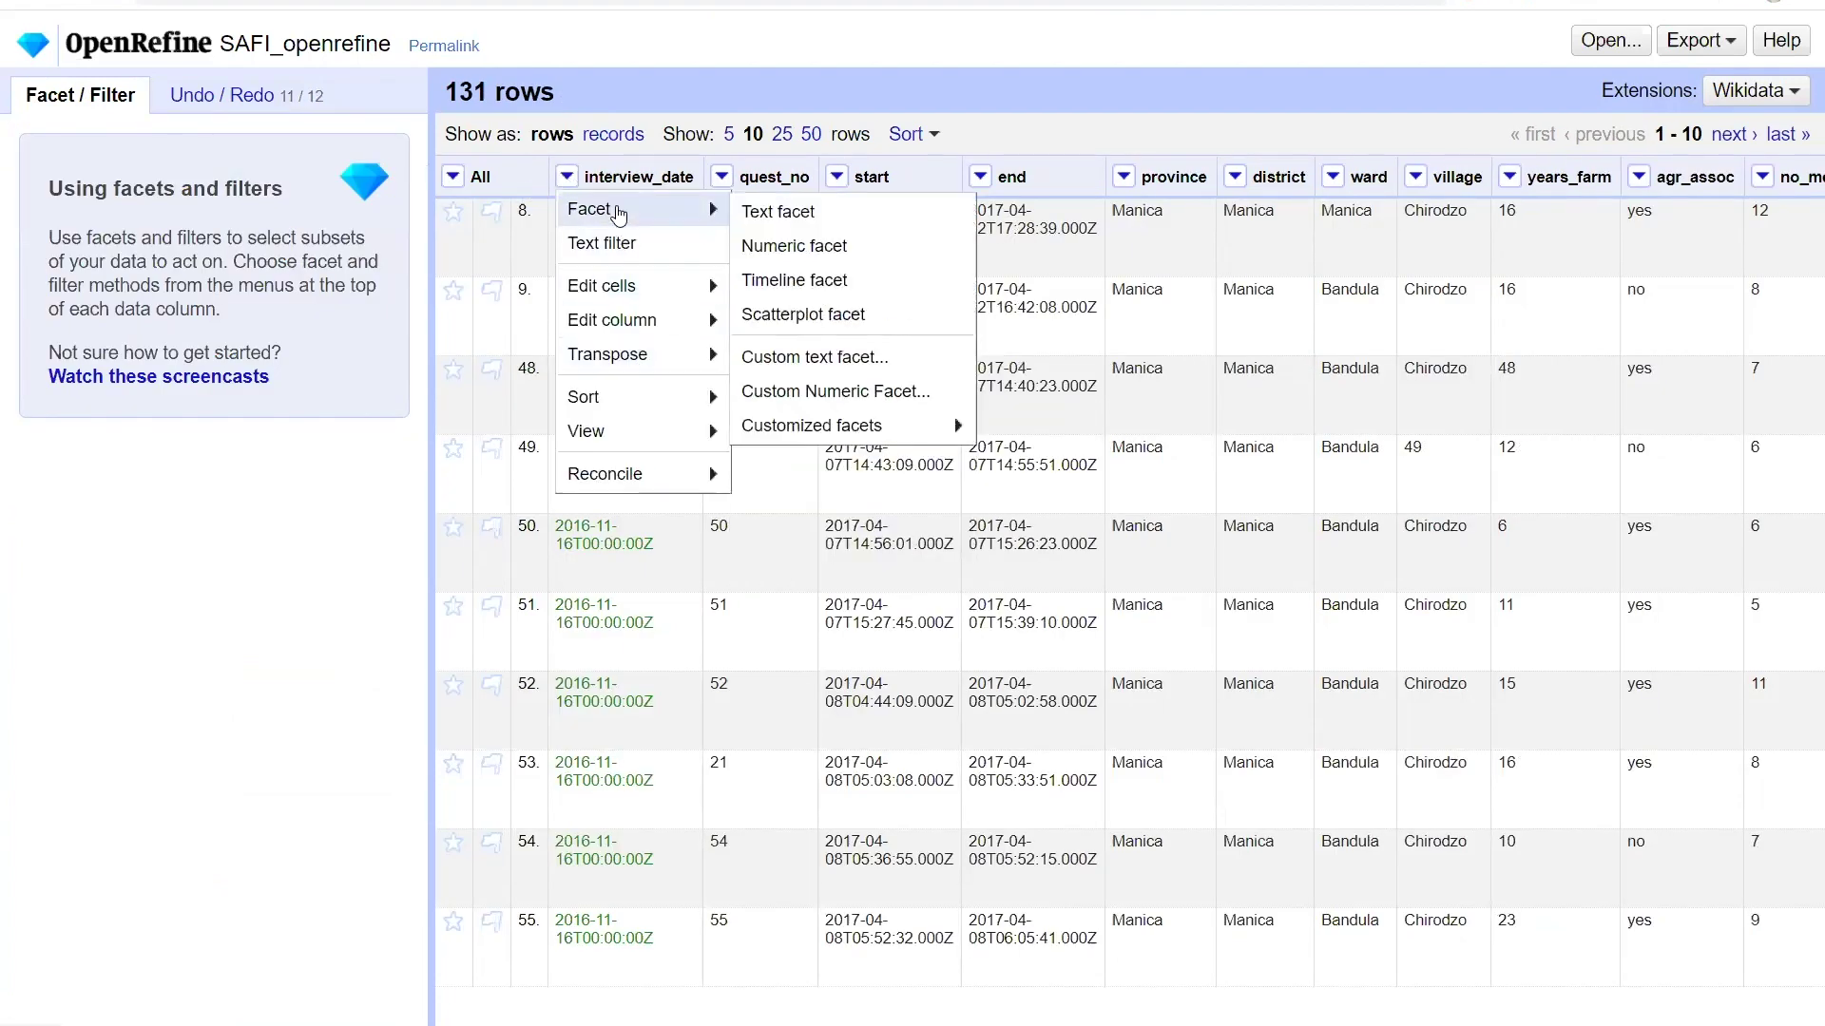
pyautogui.click(801, 282)
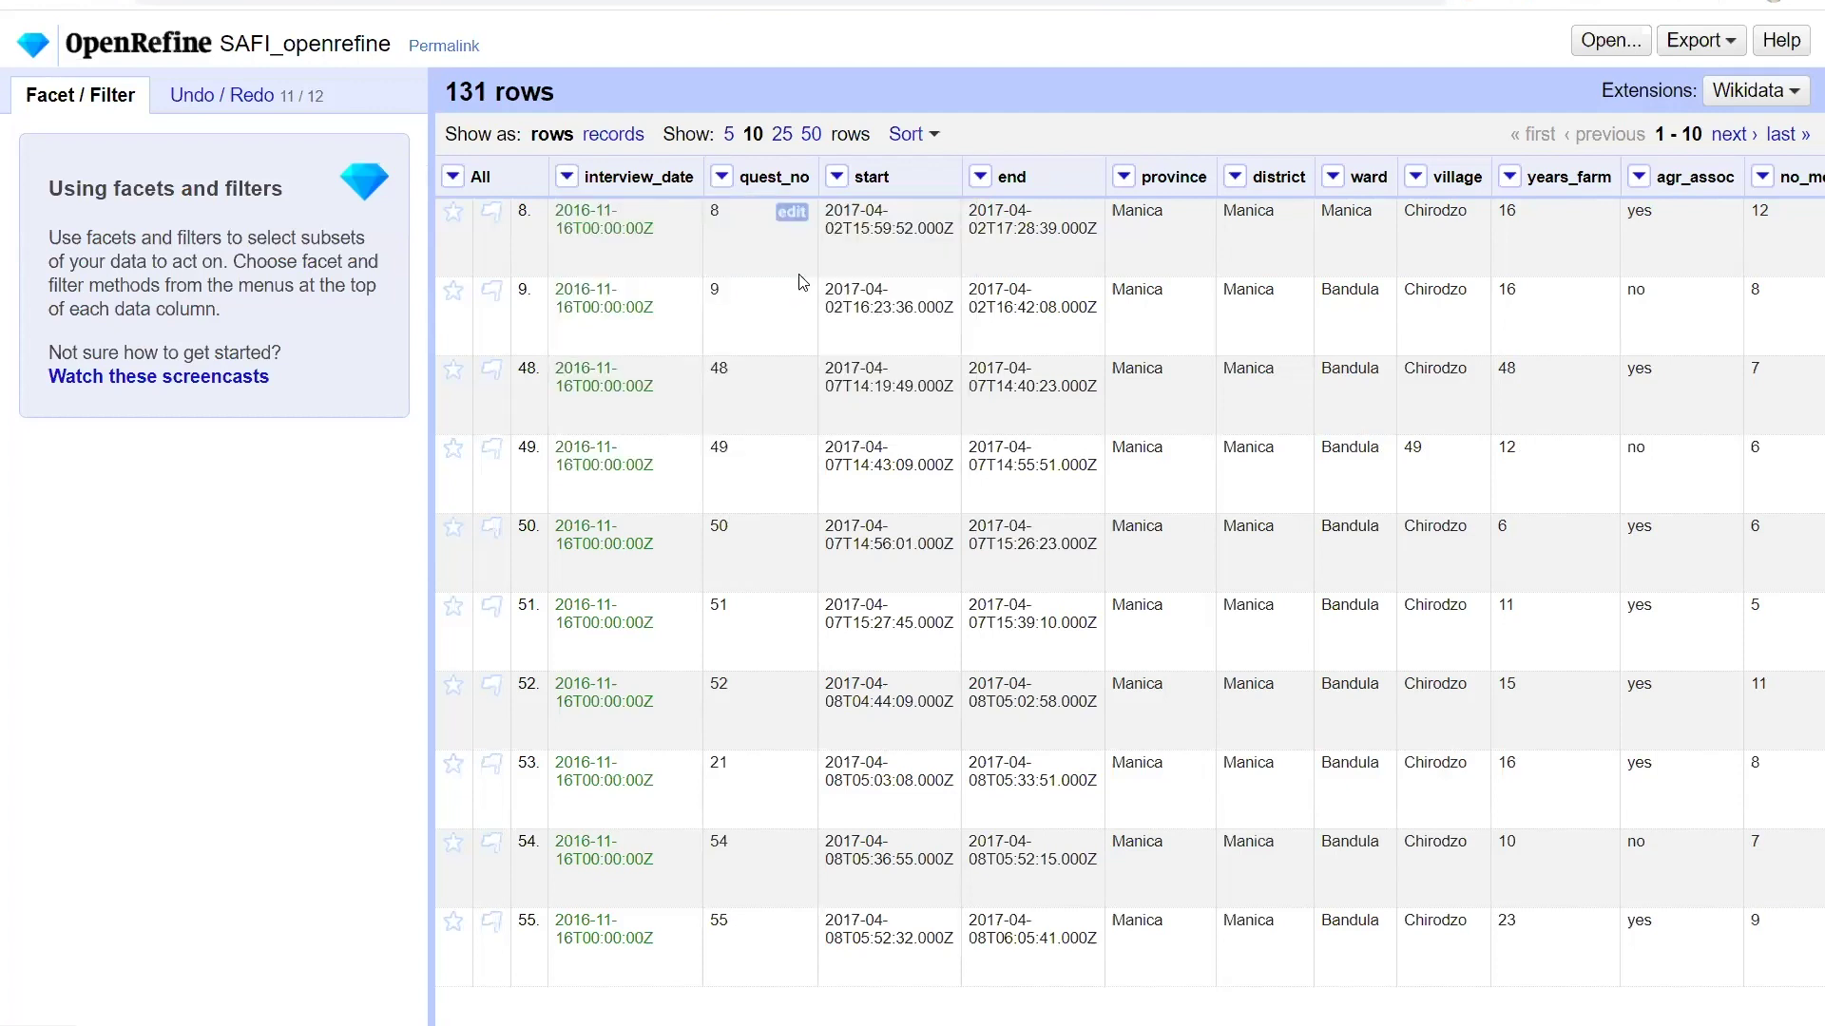
pyautogui.moveTo(405, 250); pyautogui.dragTo(45, 264)
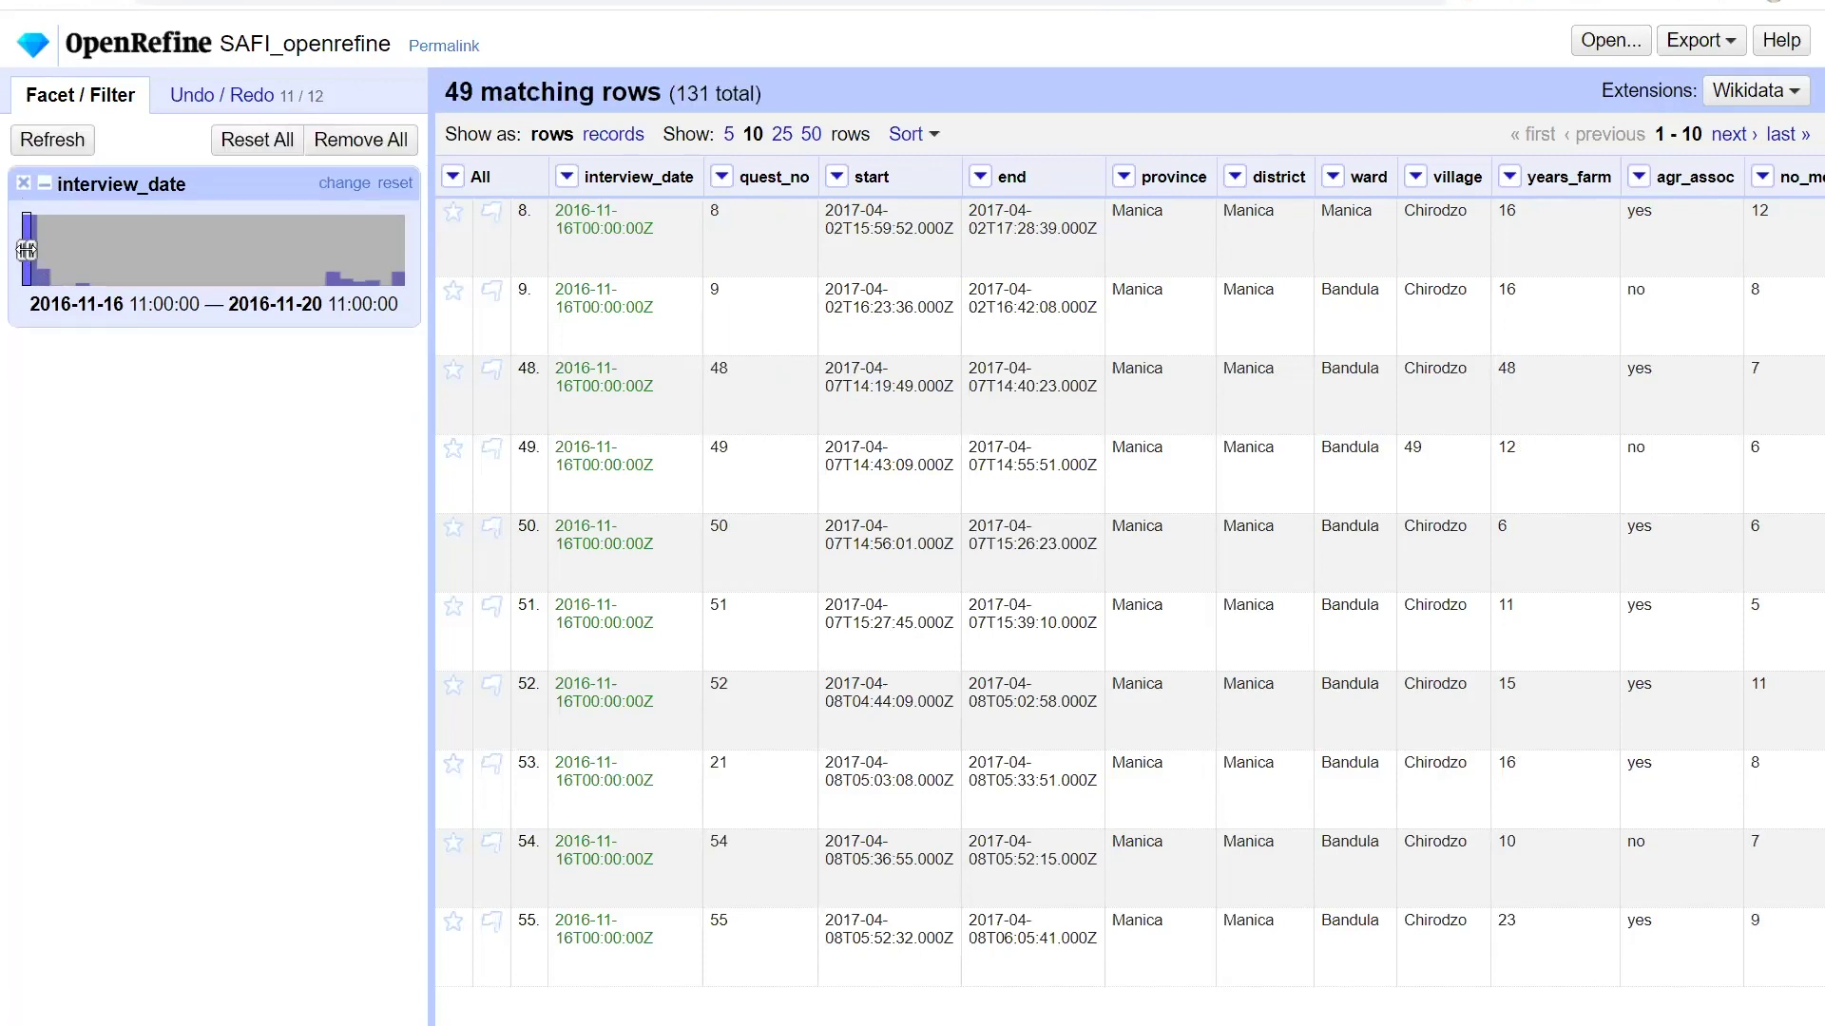
pyautogui.moveTo(27, 249); pyautogui.dragTo(23, 249)
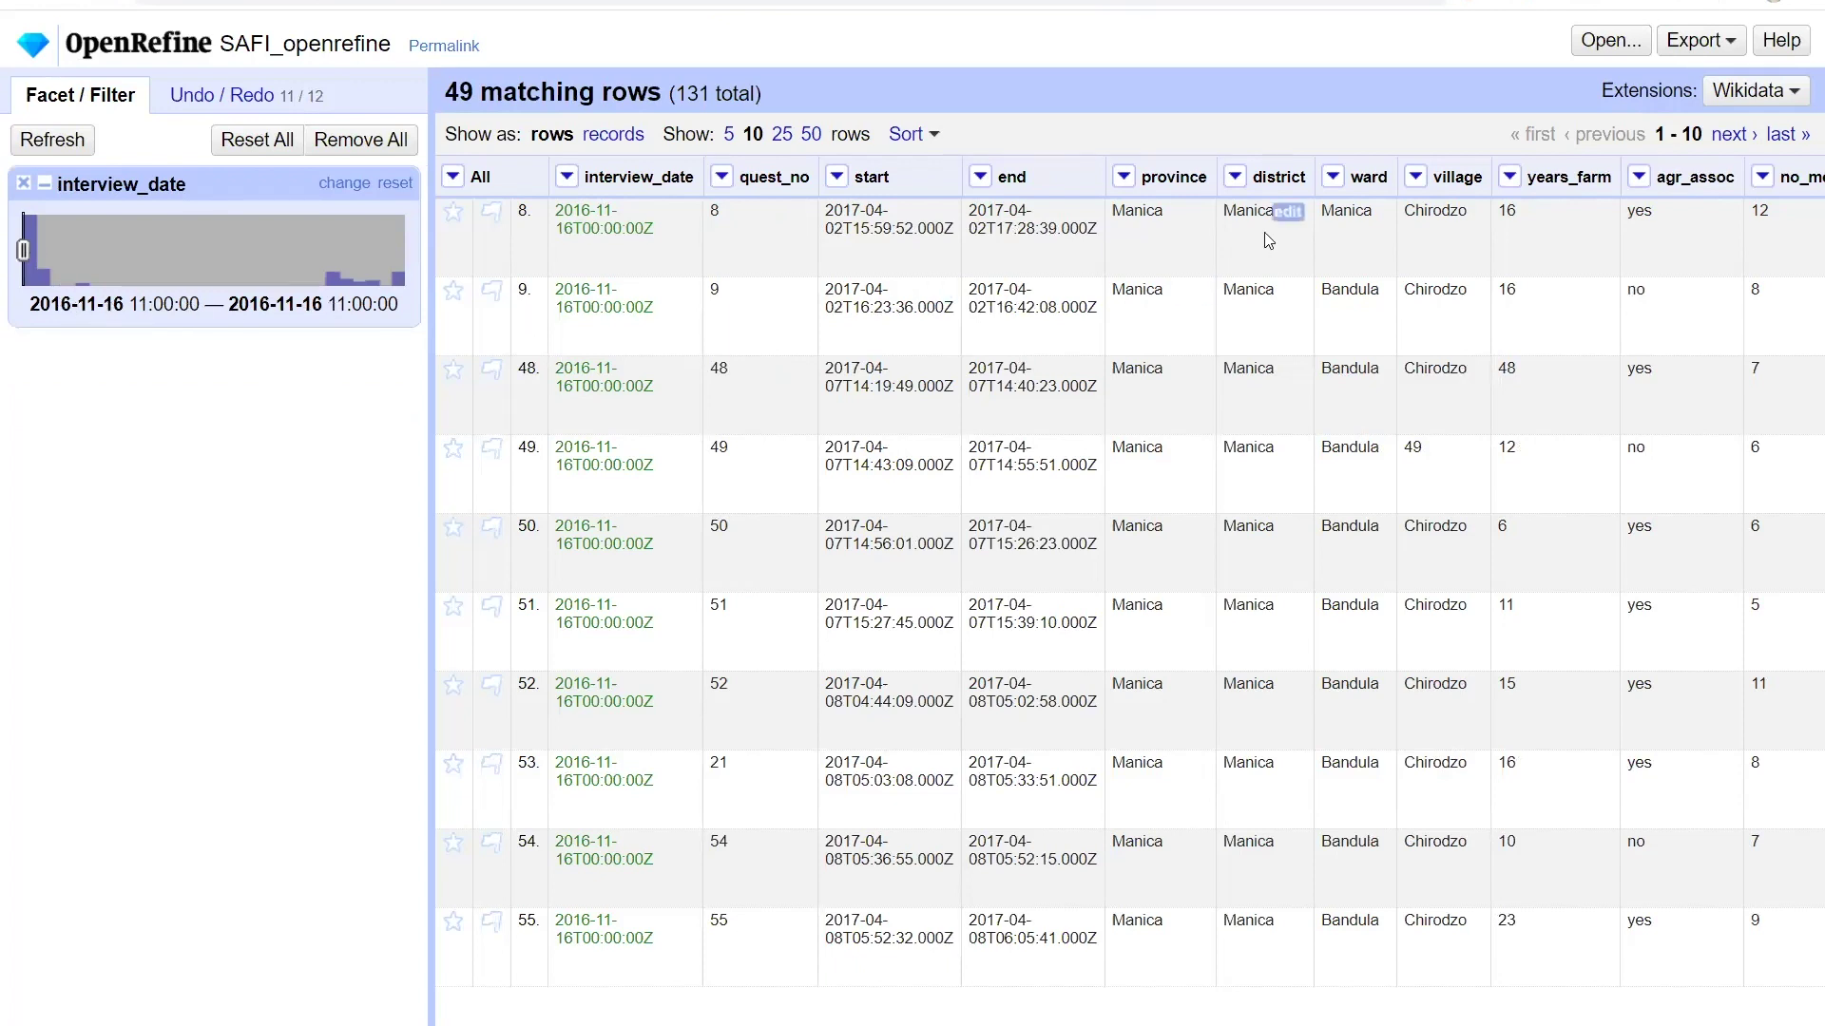
# - Add a text facet on the village column and change its value 49 to Chirodzo
pyautogui.click(1416, 176)
pyautogui.moveTo(1425, 208)
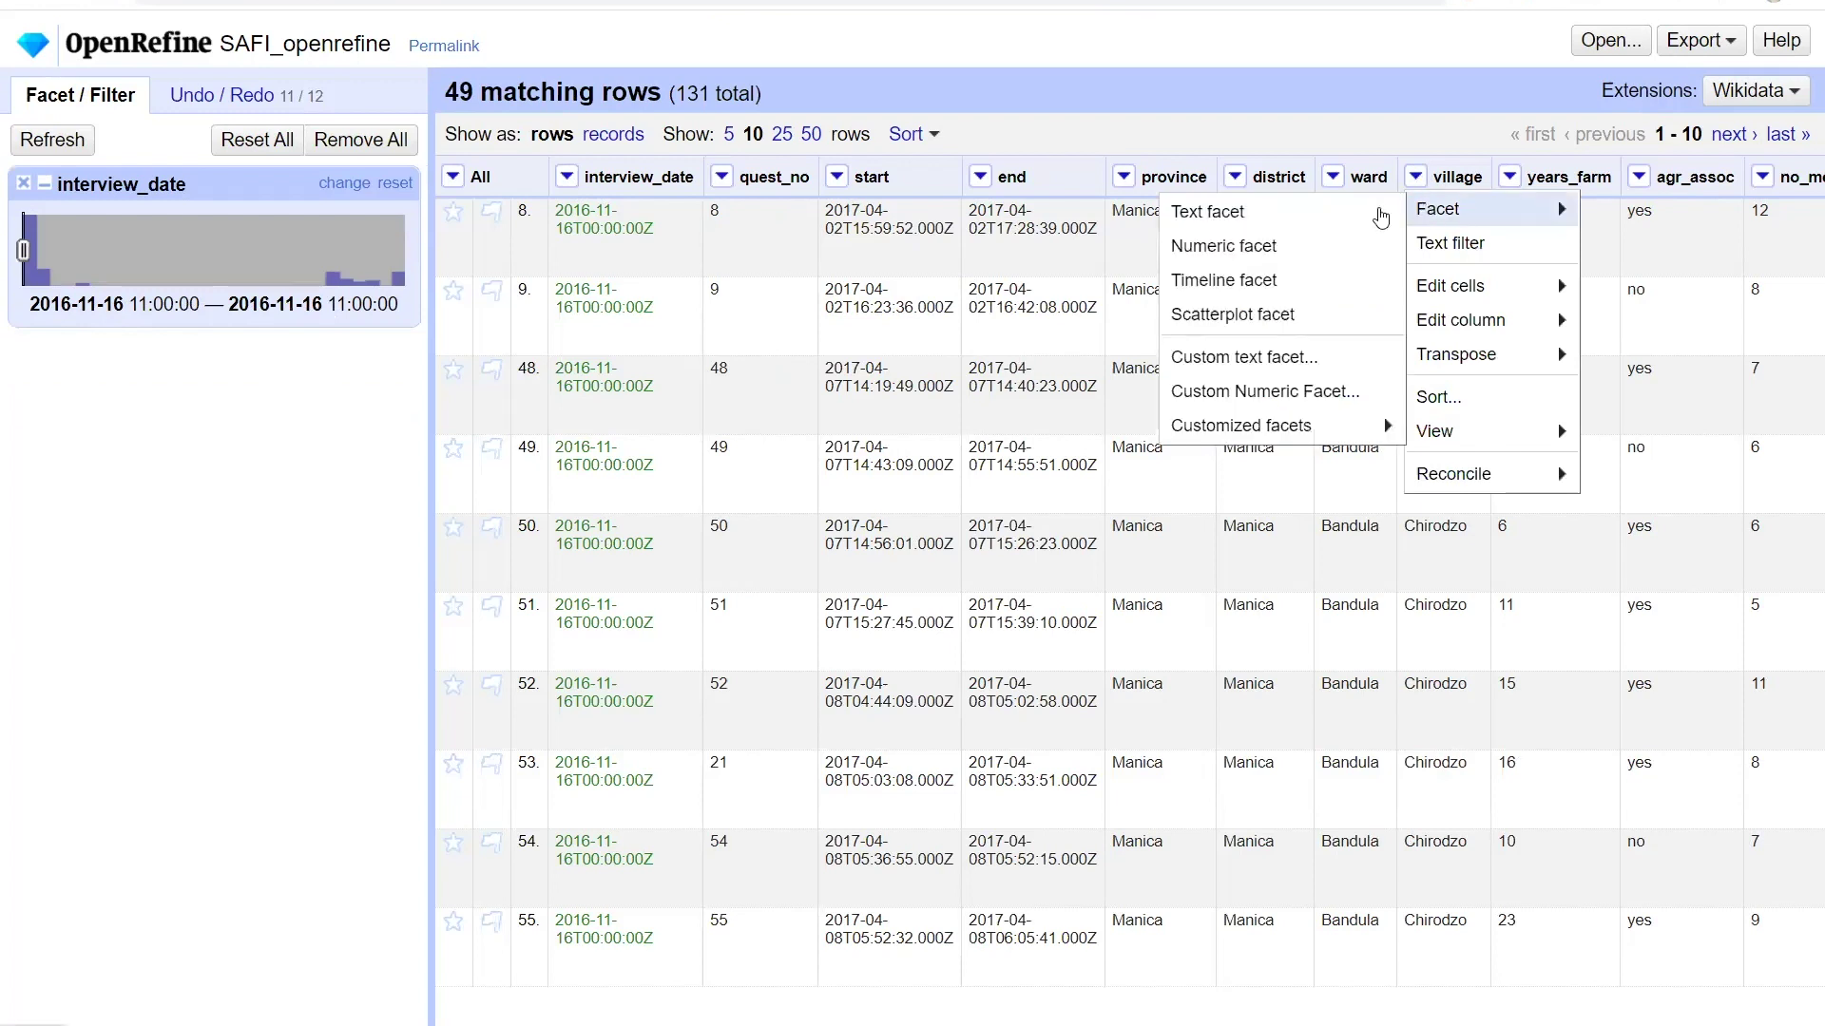
pyautogui.click(1292, 213)
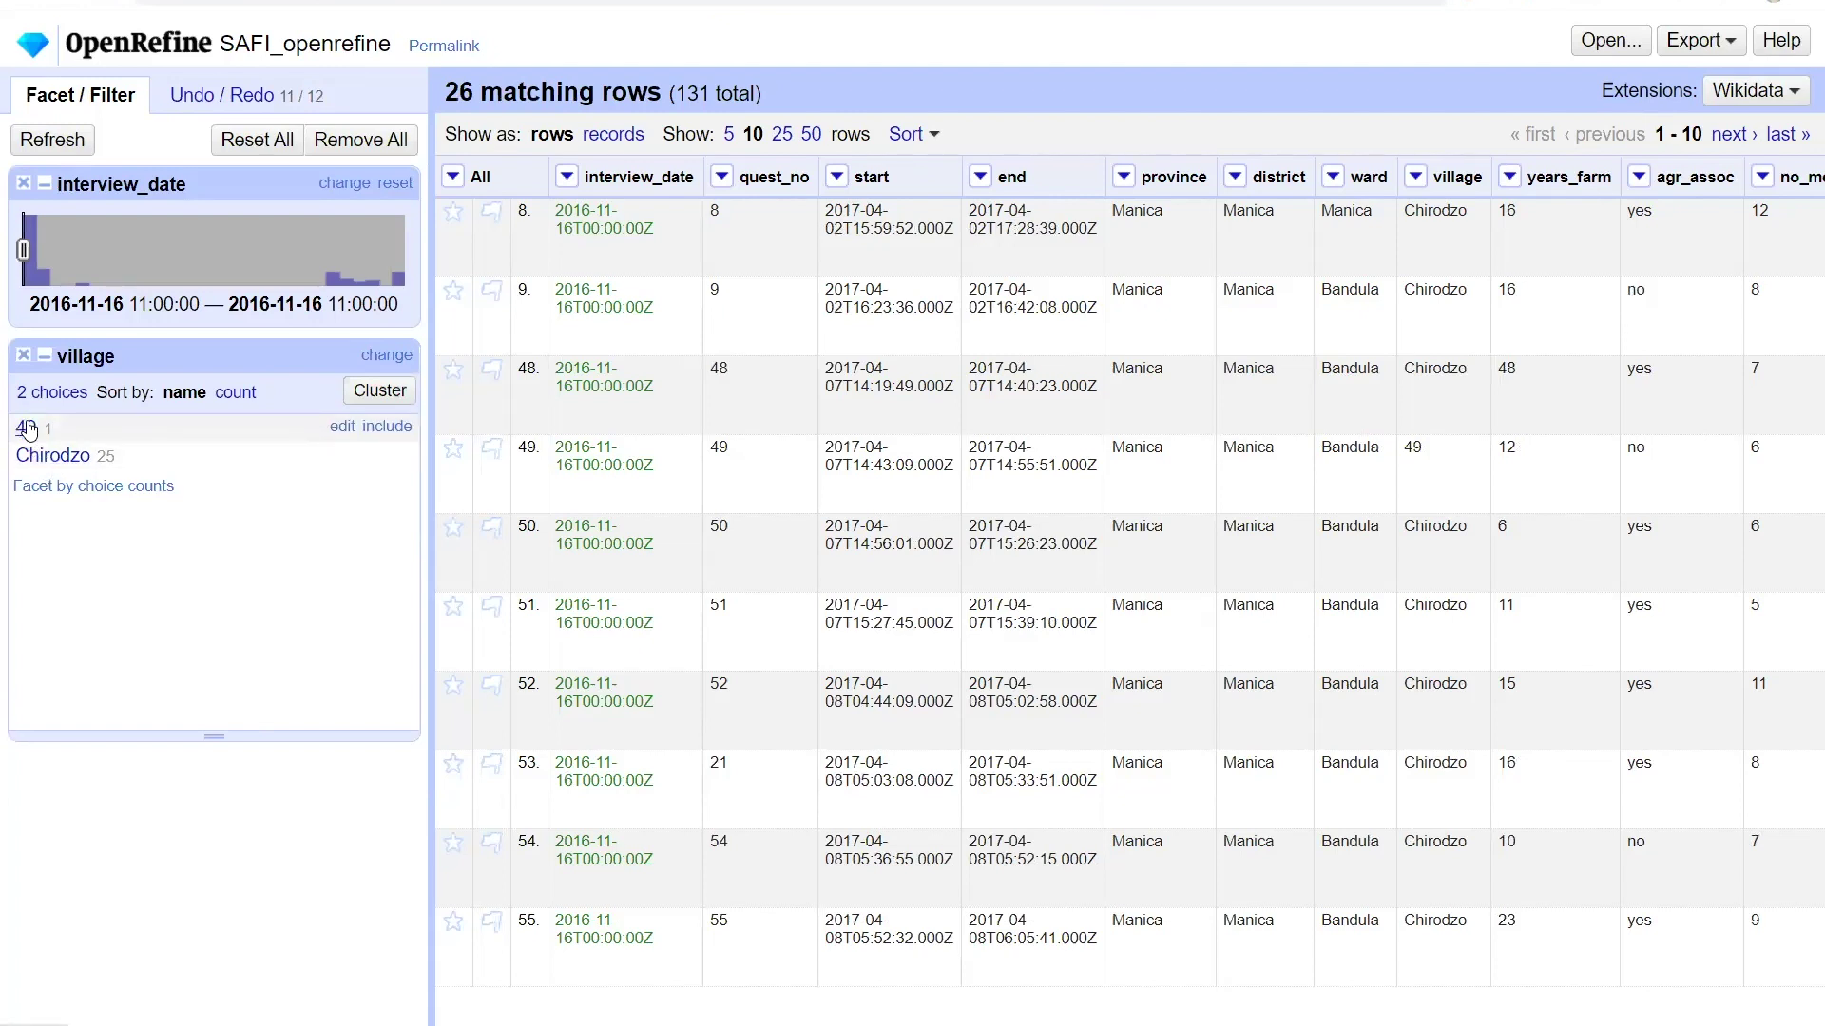
pyautogui.click(342, 427)
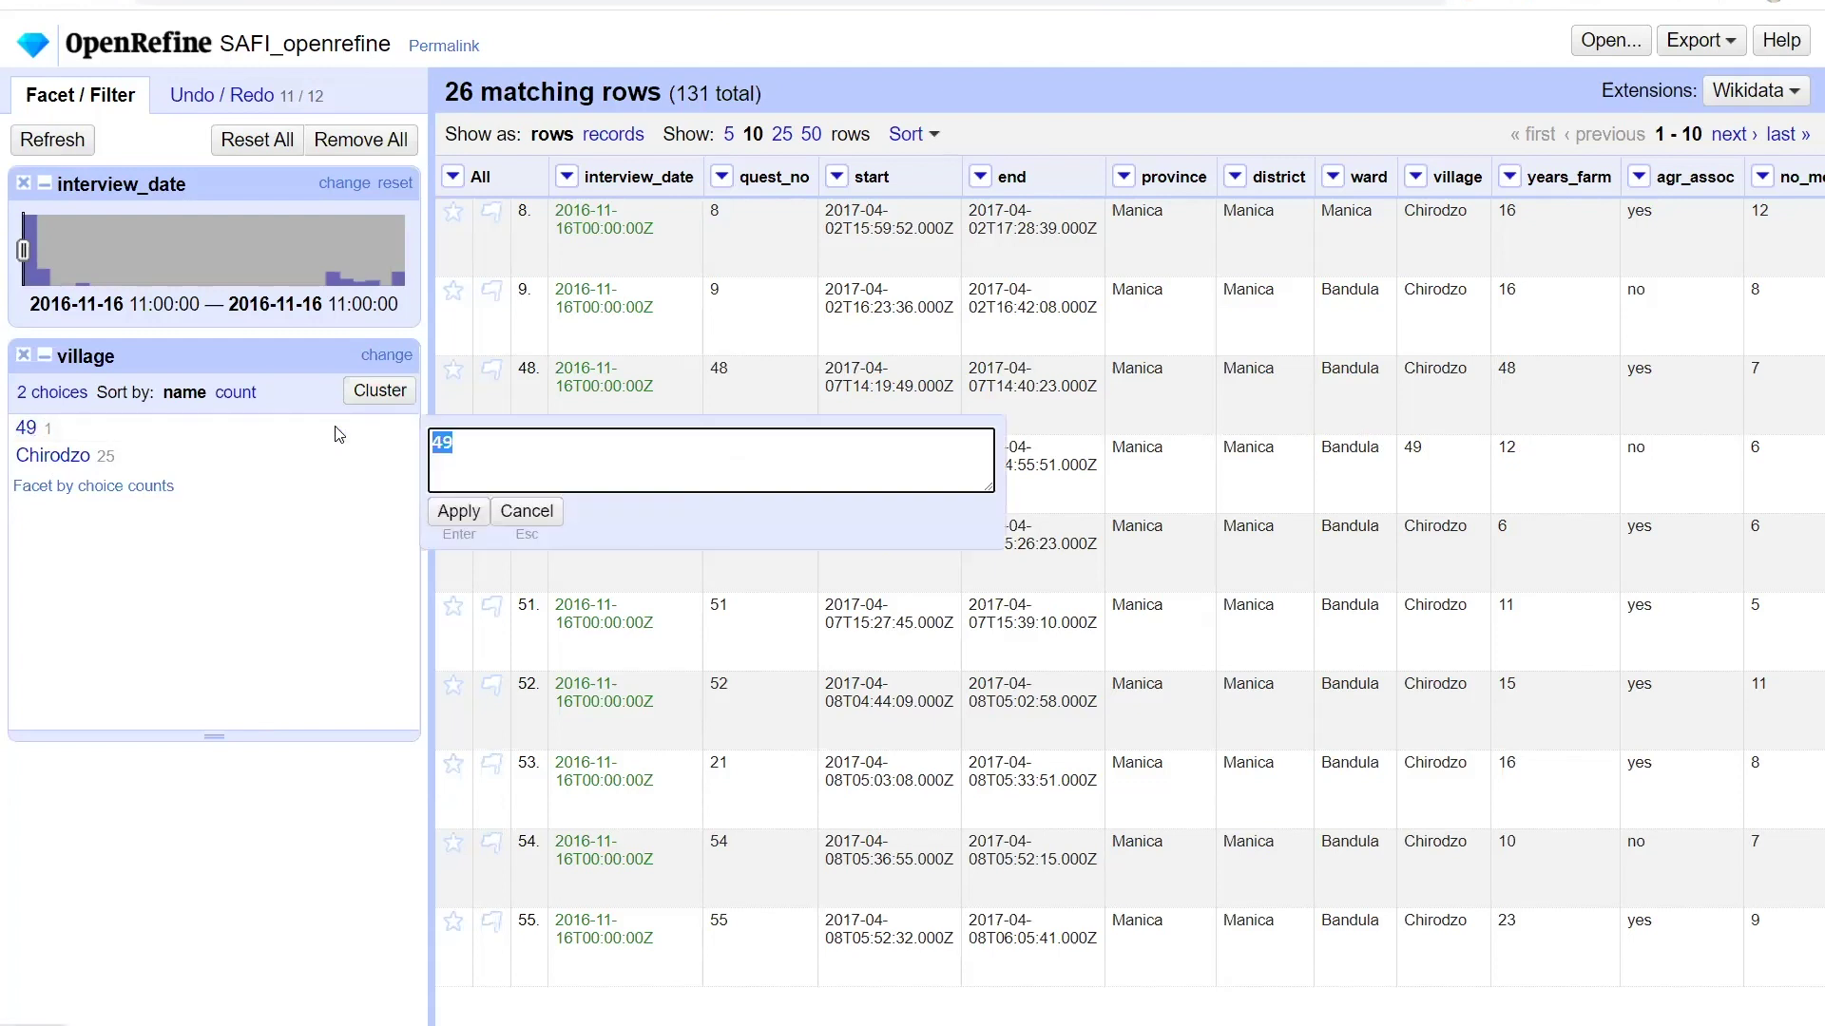
pyautogui.write('Chirodzo')
pyautogui.click(460, 516)
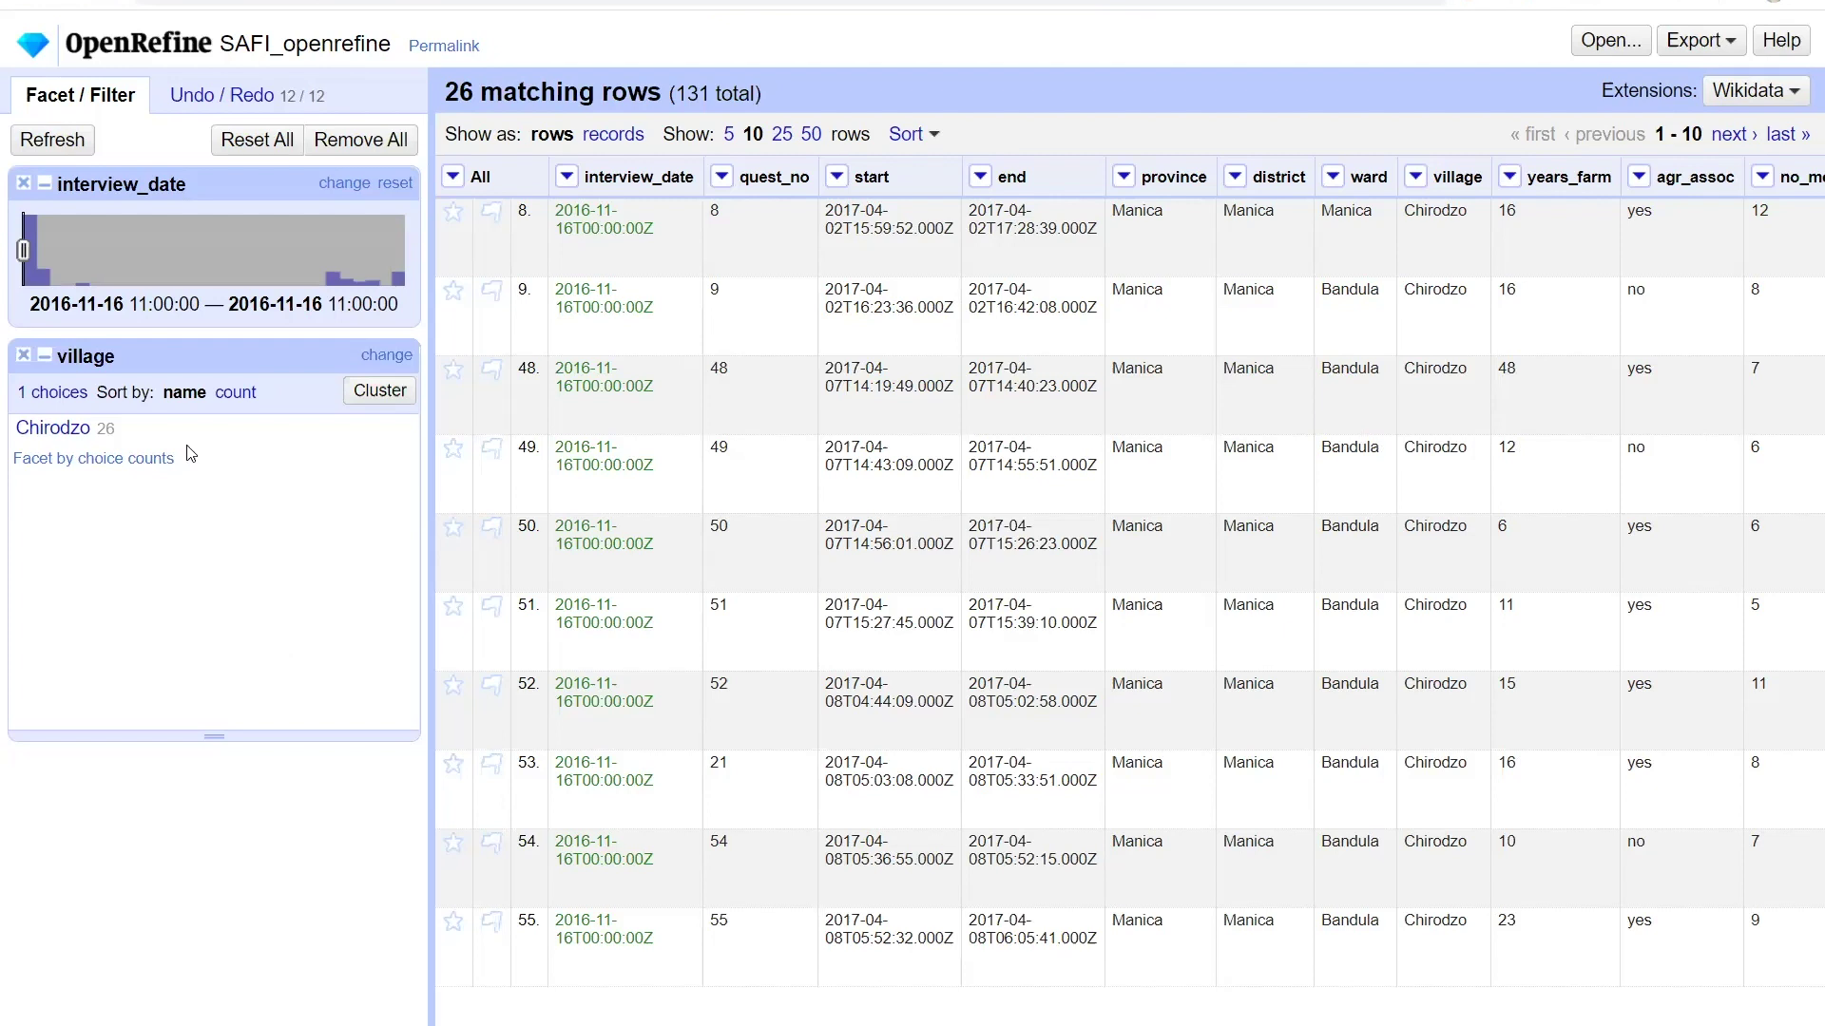
# - Remove the interview_date timeline facet and minimize the Zoom sign-in window
pyautogui.click(23, 183)
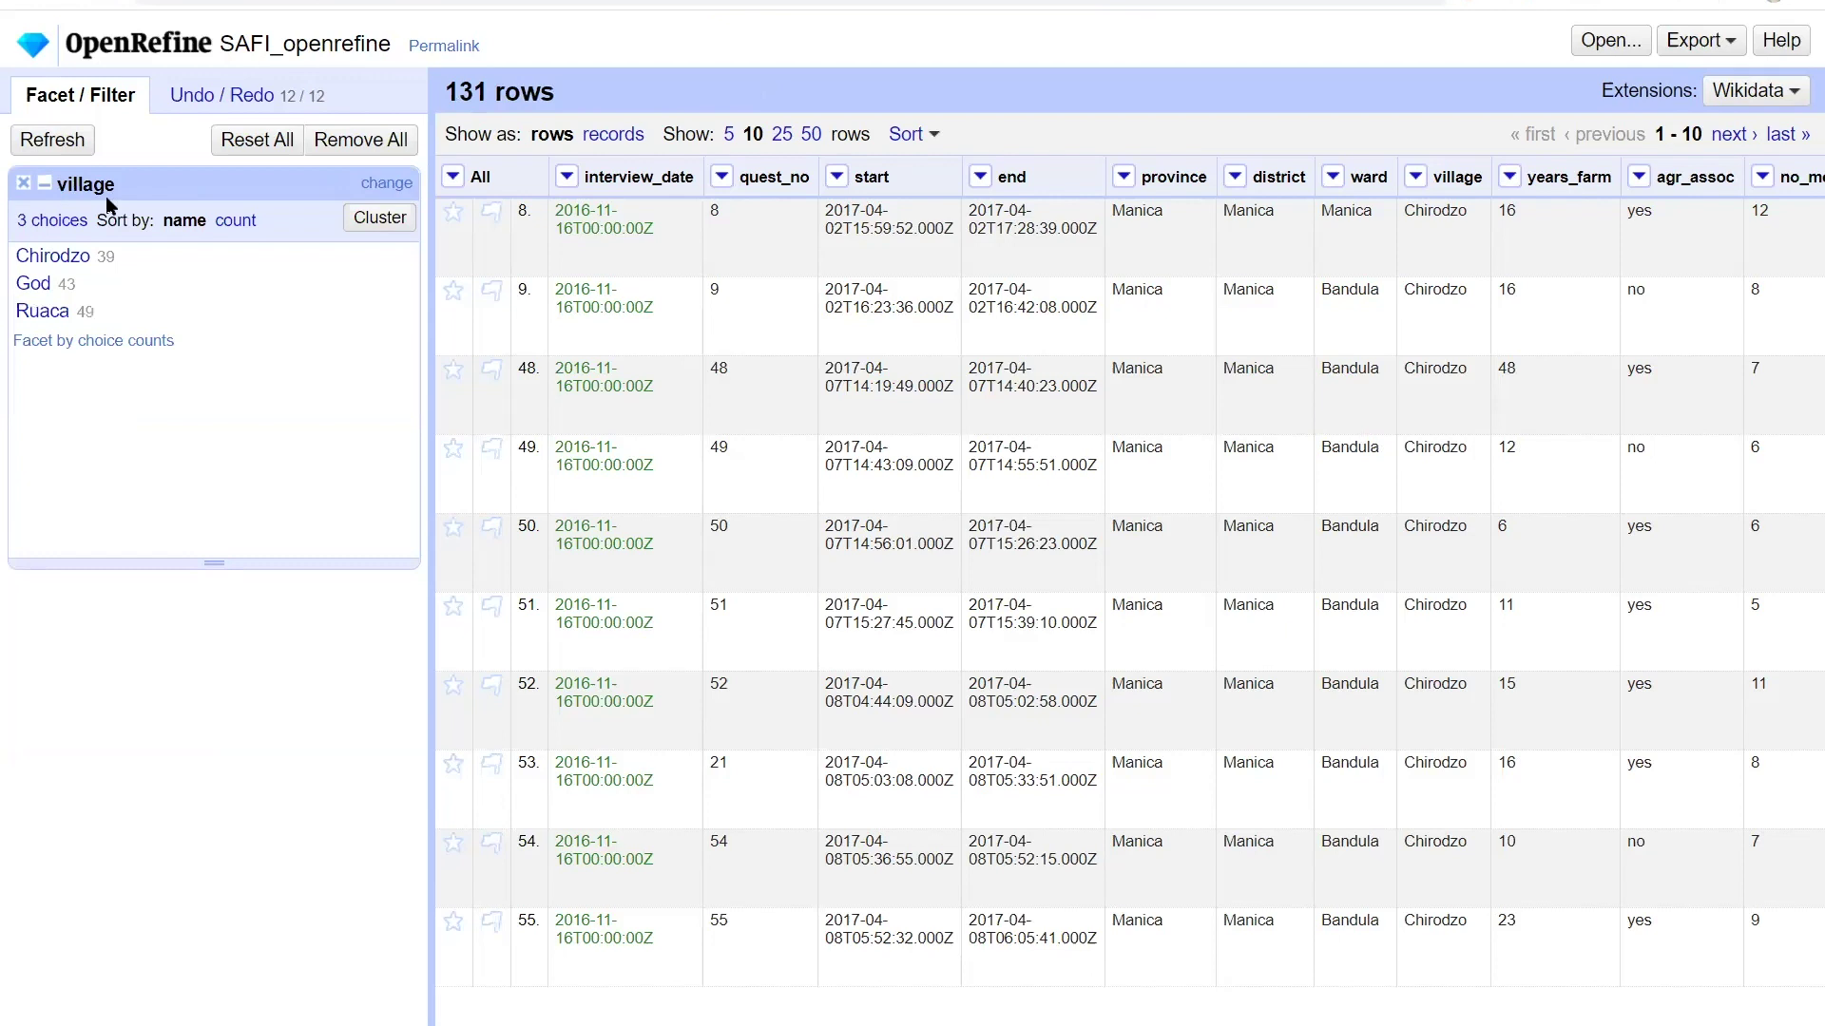
pyautogui.click(54, 348)
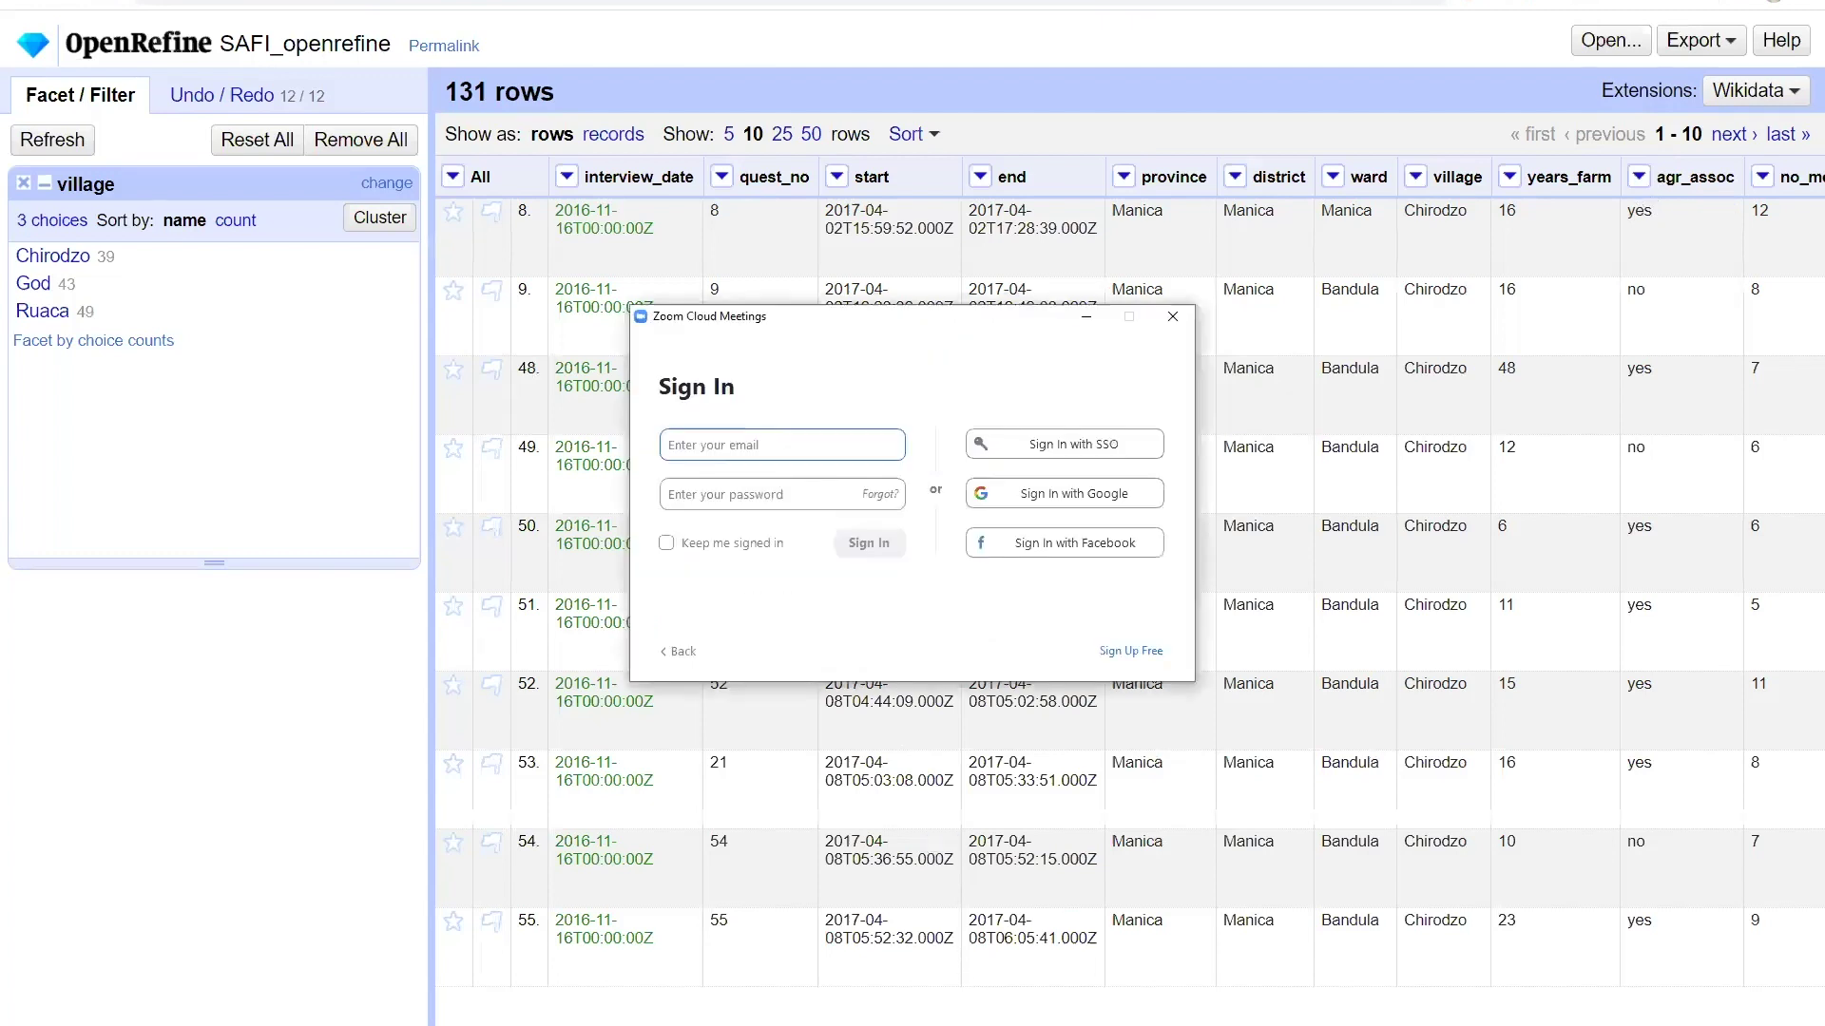
pyautogui.click(1178, 320)
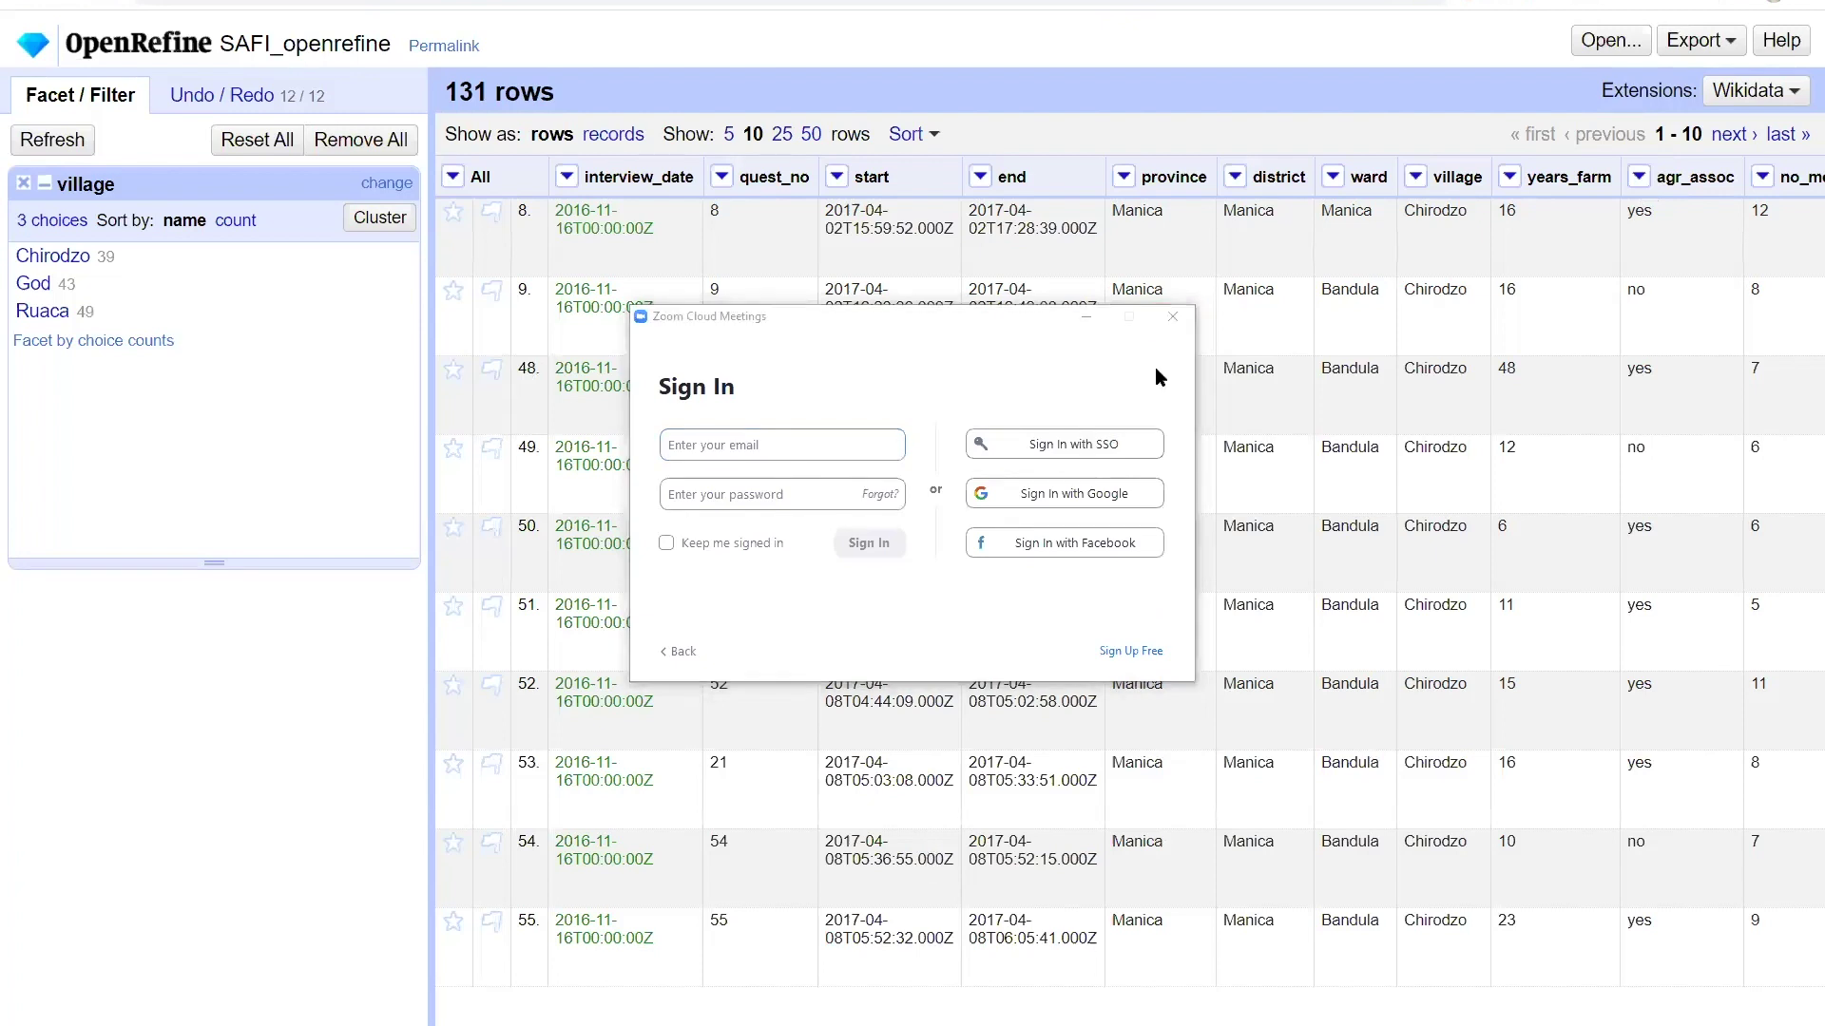
pyautogui.click(1086, 317)
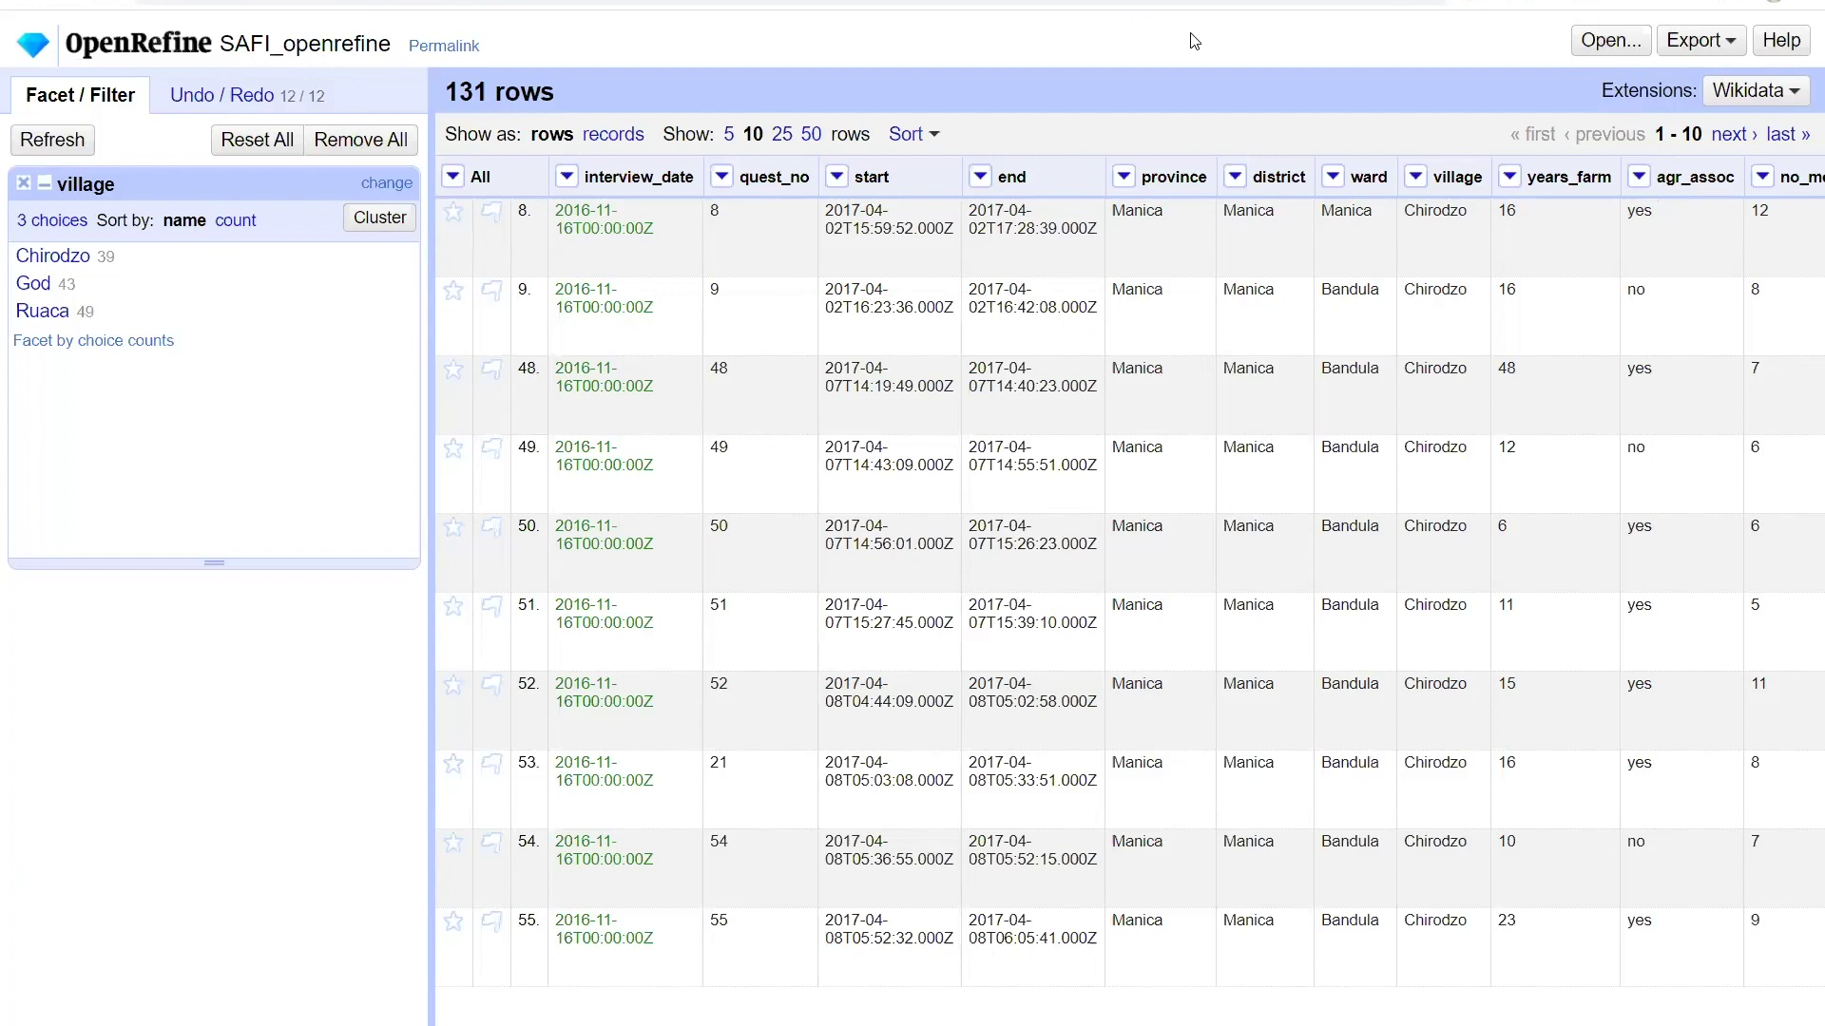
# - Switch to the shared Etherpad workshop notes and examine the exercises, question sections and resource links
pyautogui.moveTo(1277, 452)
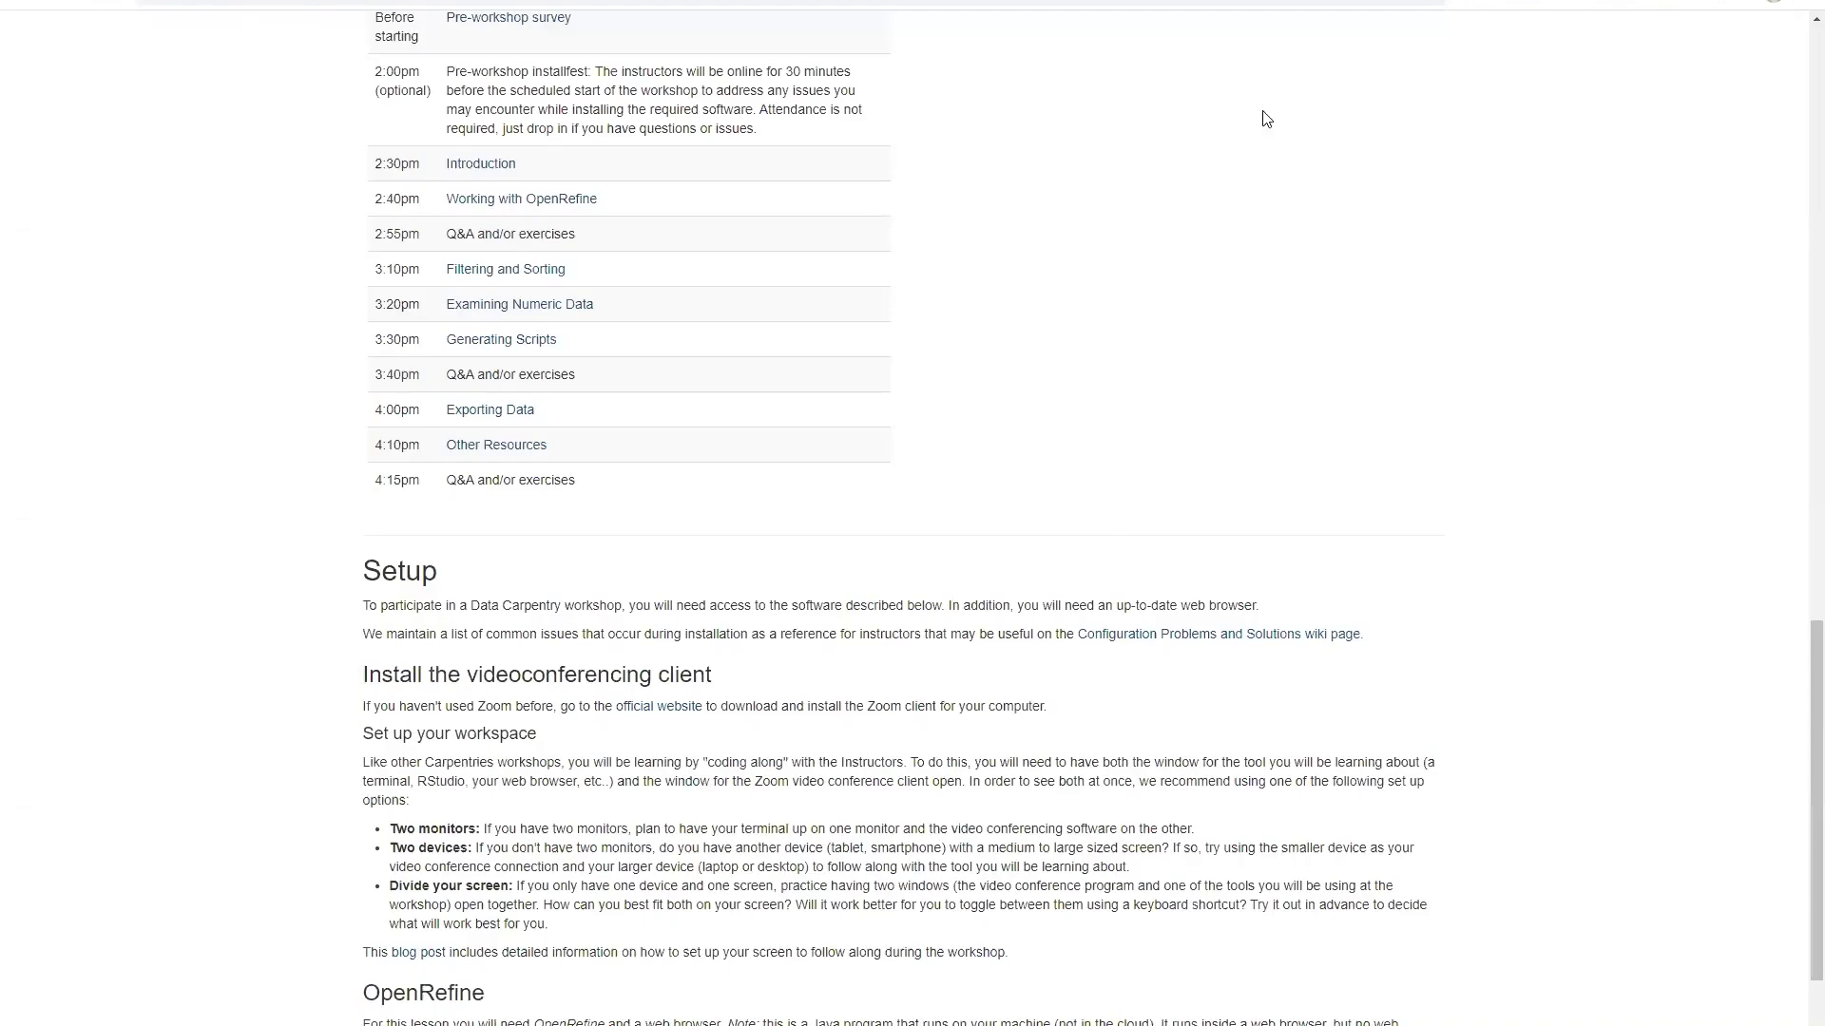
pyautogui.hotkey('ctrl', 'Tab')
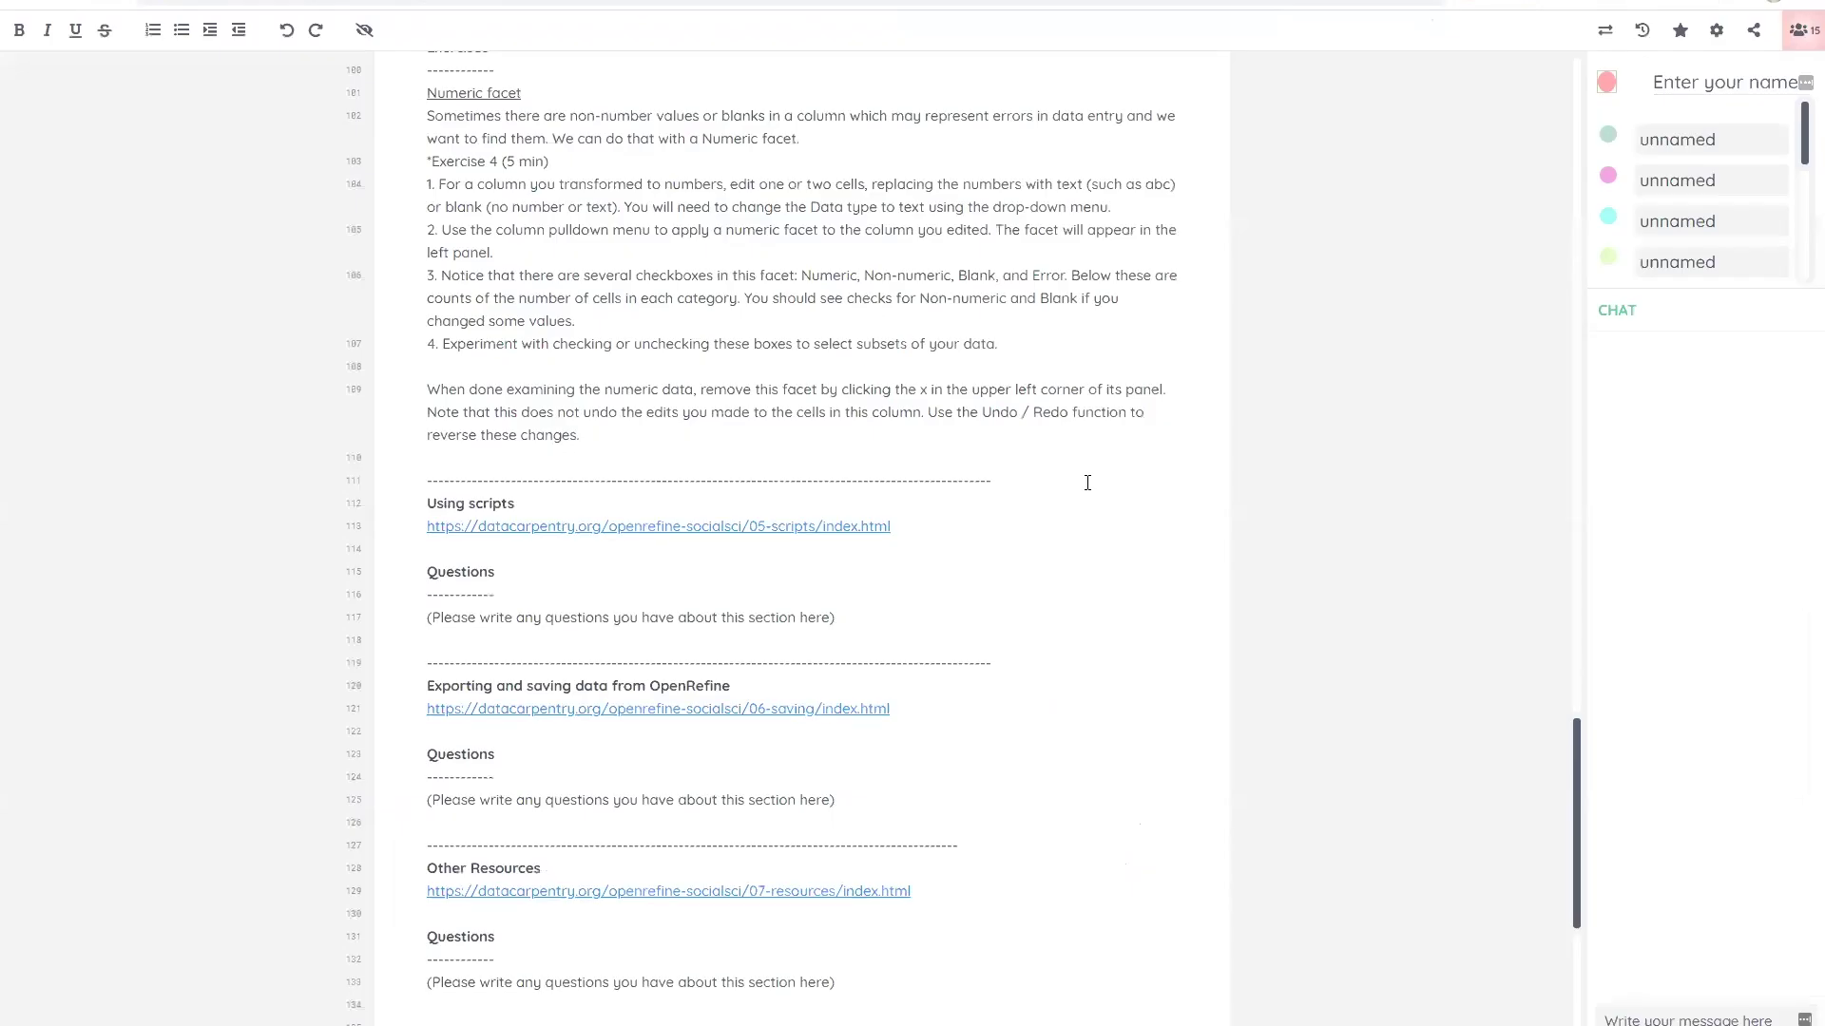
pyautogui.scroll(6, 1087, 483)
pyautogui.scroll(-4, 1088, 487)
pyautogui.scroll(-3, 1089, 490)
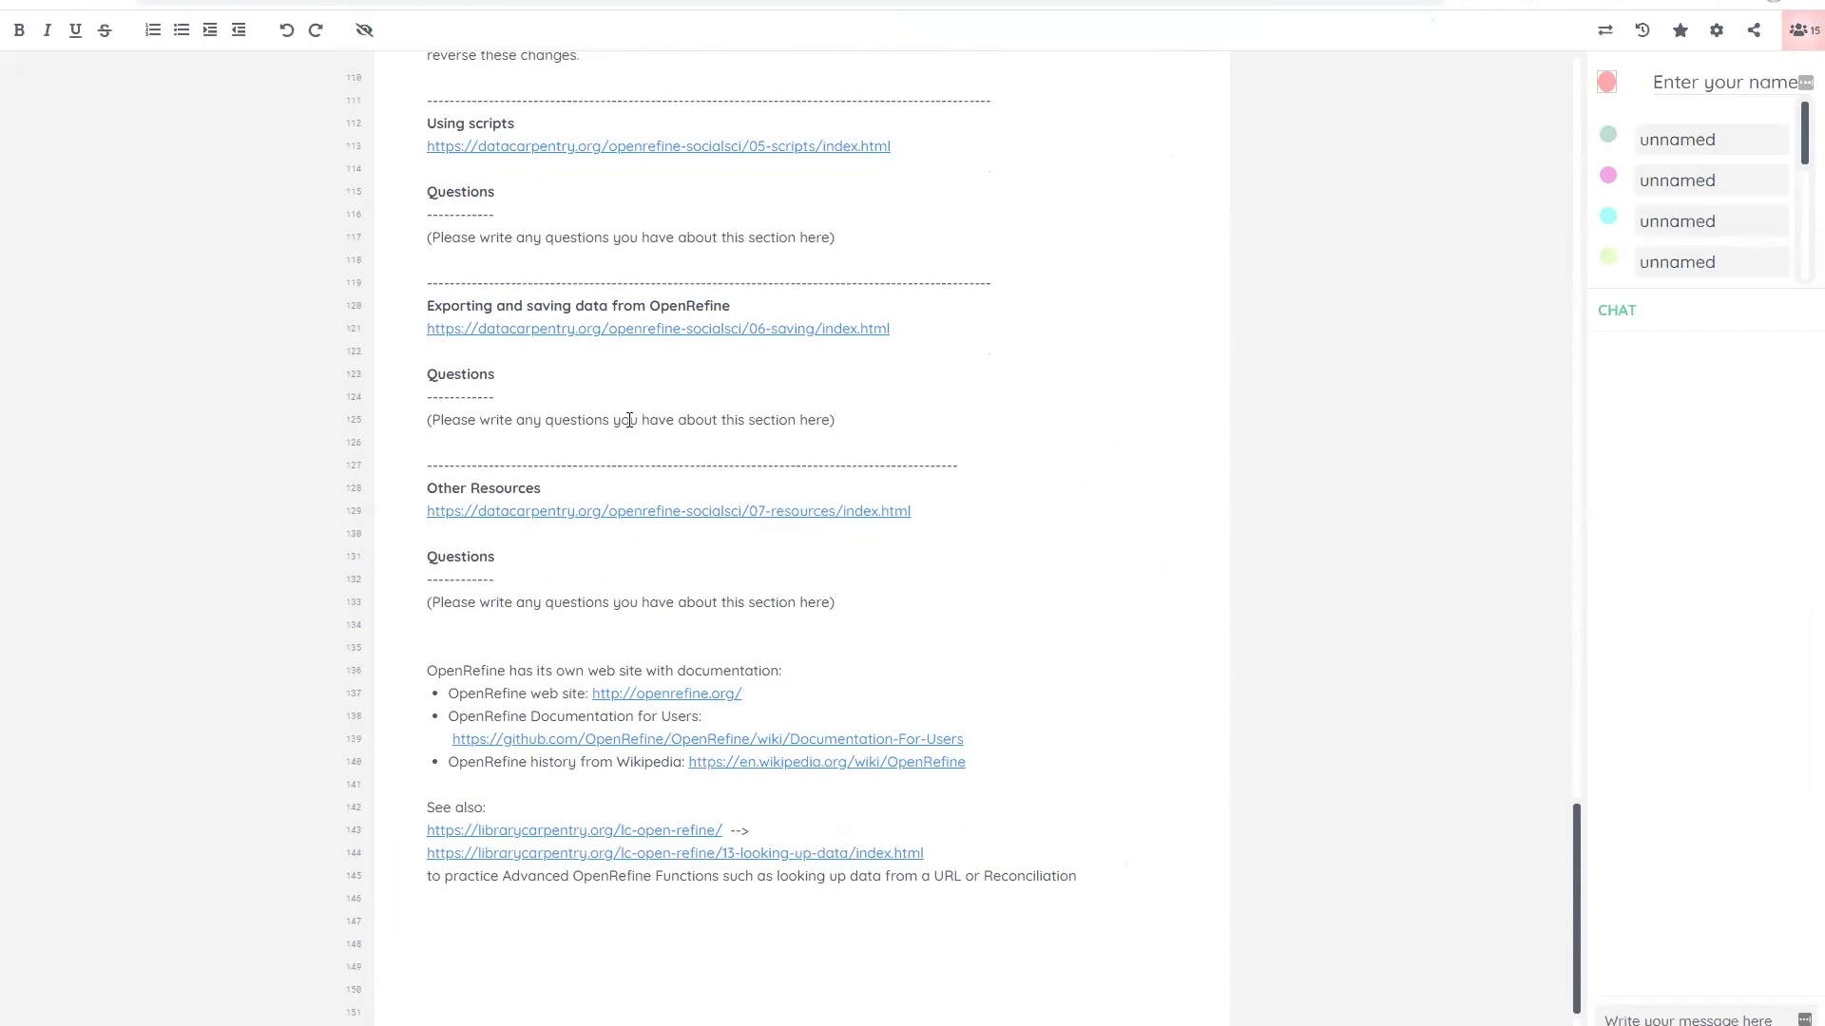
pyautogui.scroll(5, 703, 511)
pyautogui.scroll(20, 721, 516)
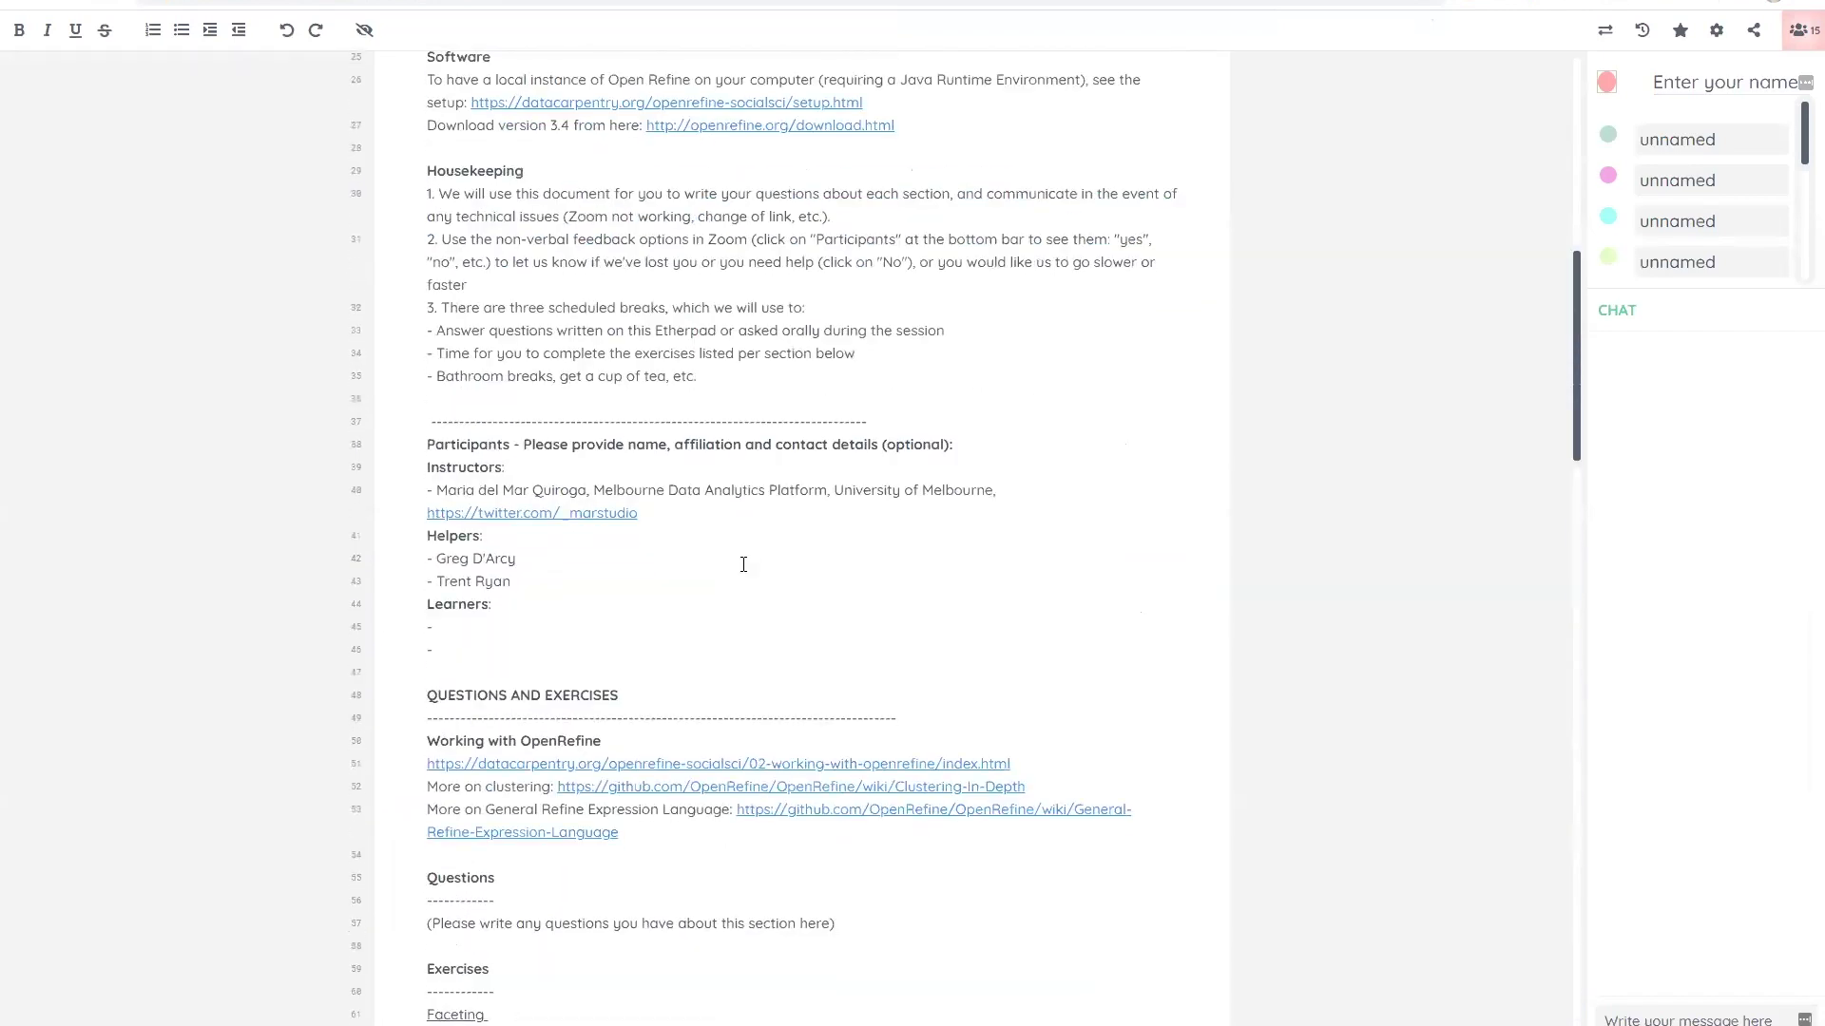
pyautogui.scroll(-20, 758, 568)
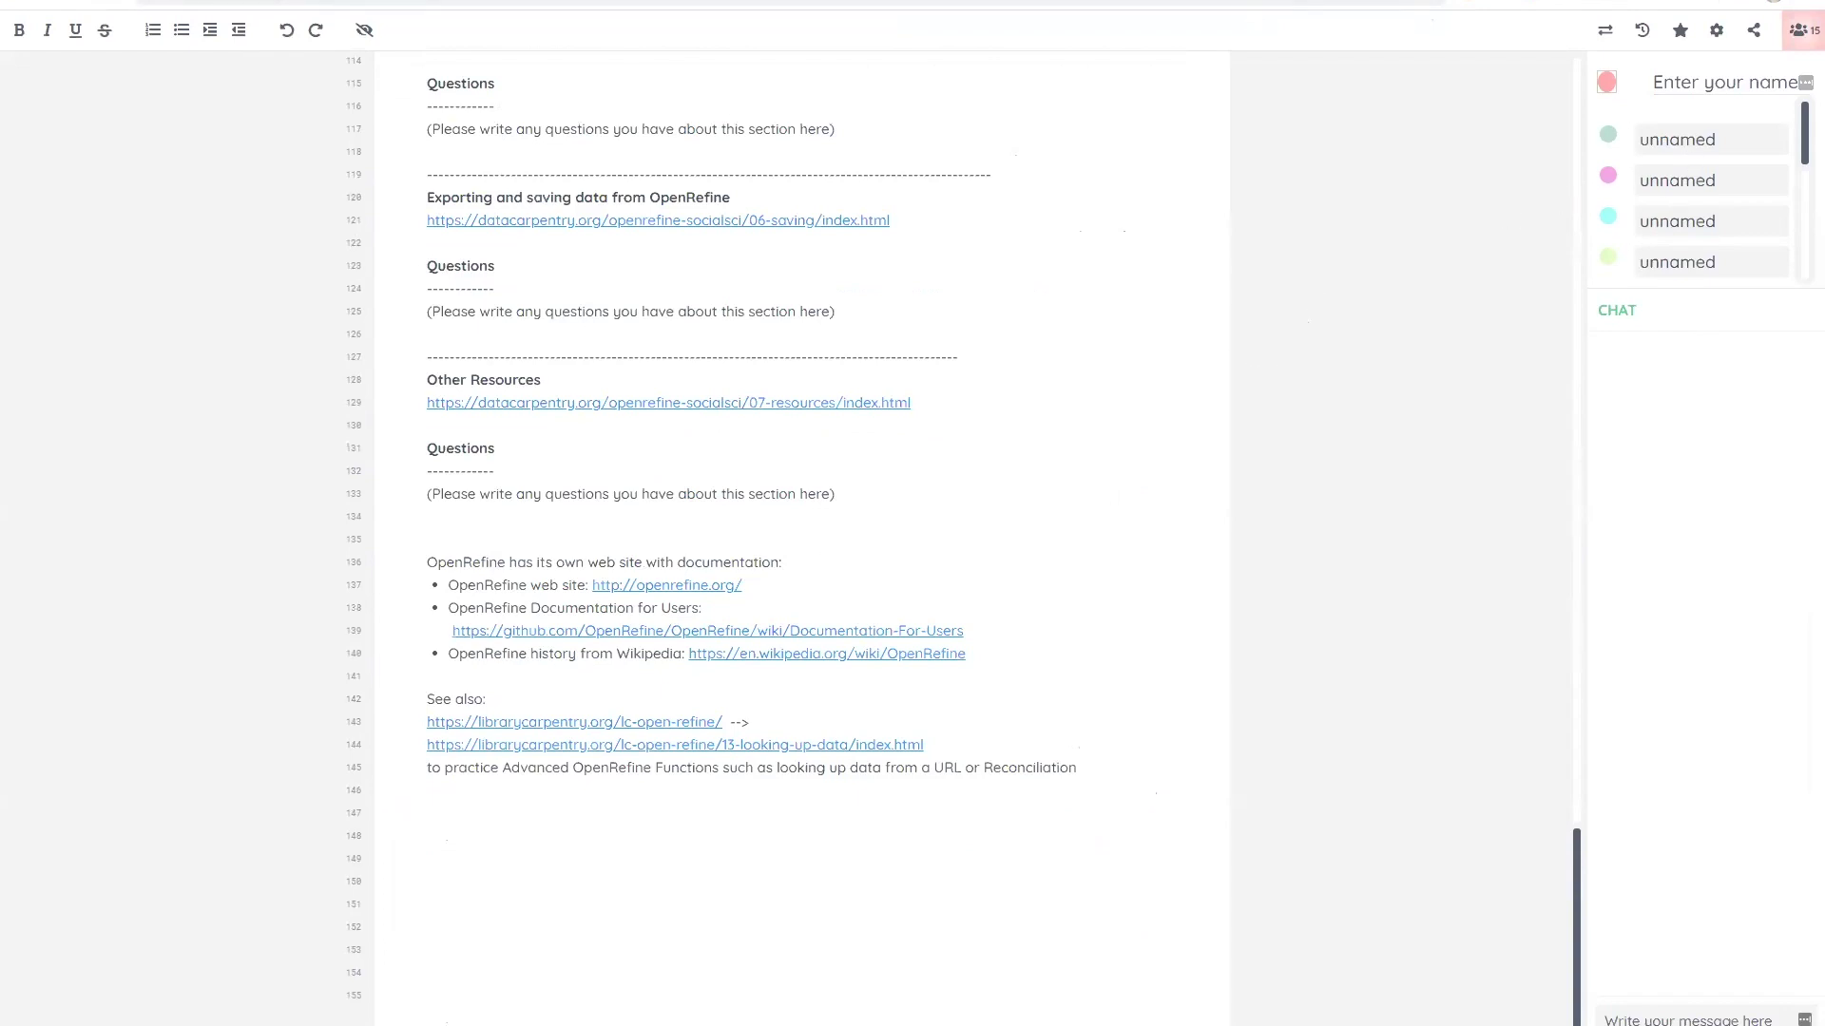
# - Switch back to OpenRefine, reopen the SAFI_openrefine project from the project list, and show its export options
pyautogui.hotkey('ctrl', 'Tab')
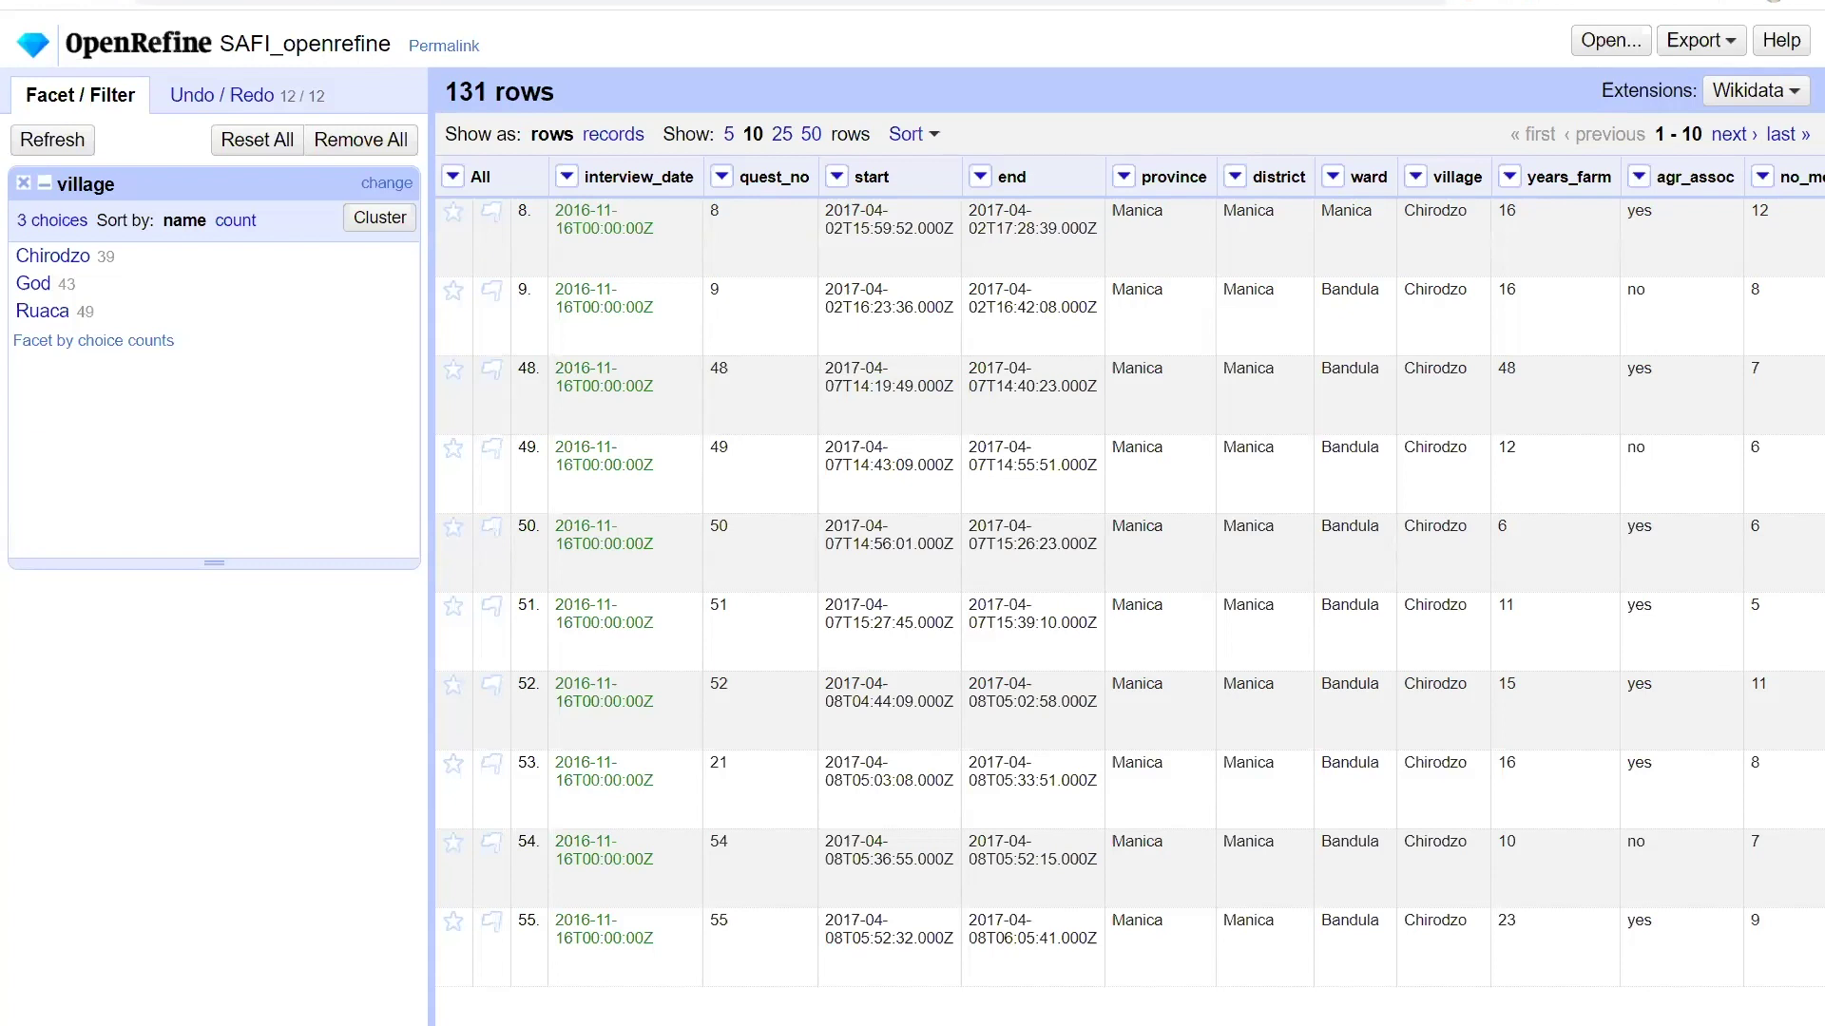
pyautogui.click(158, 49)
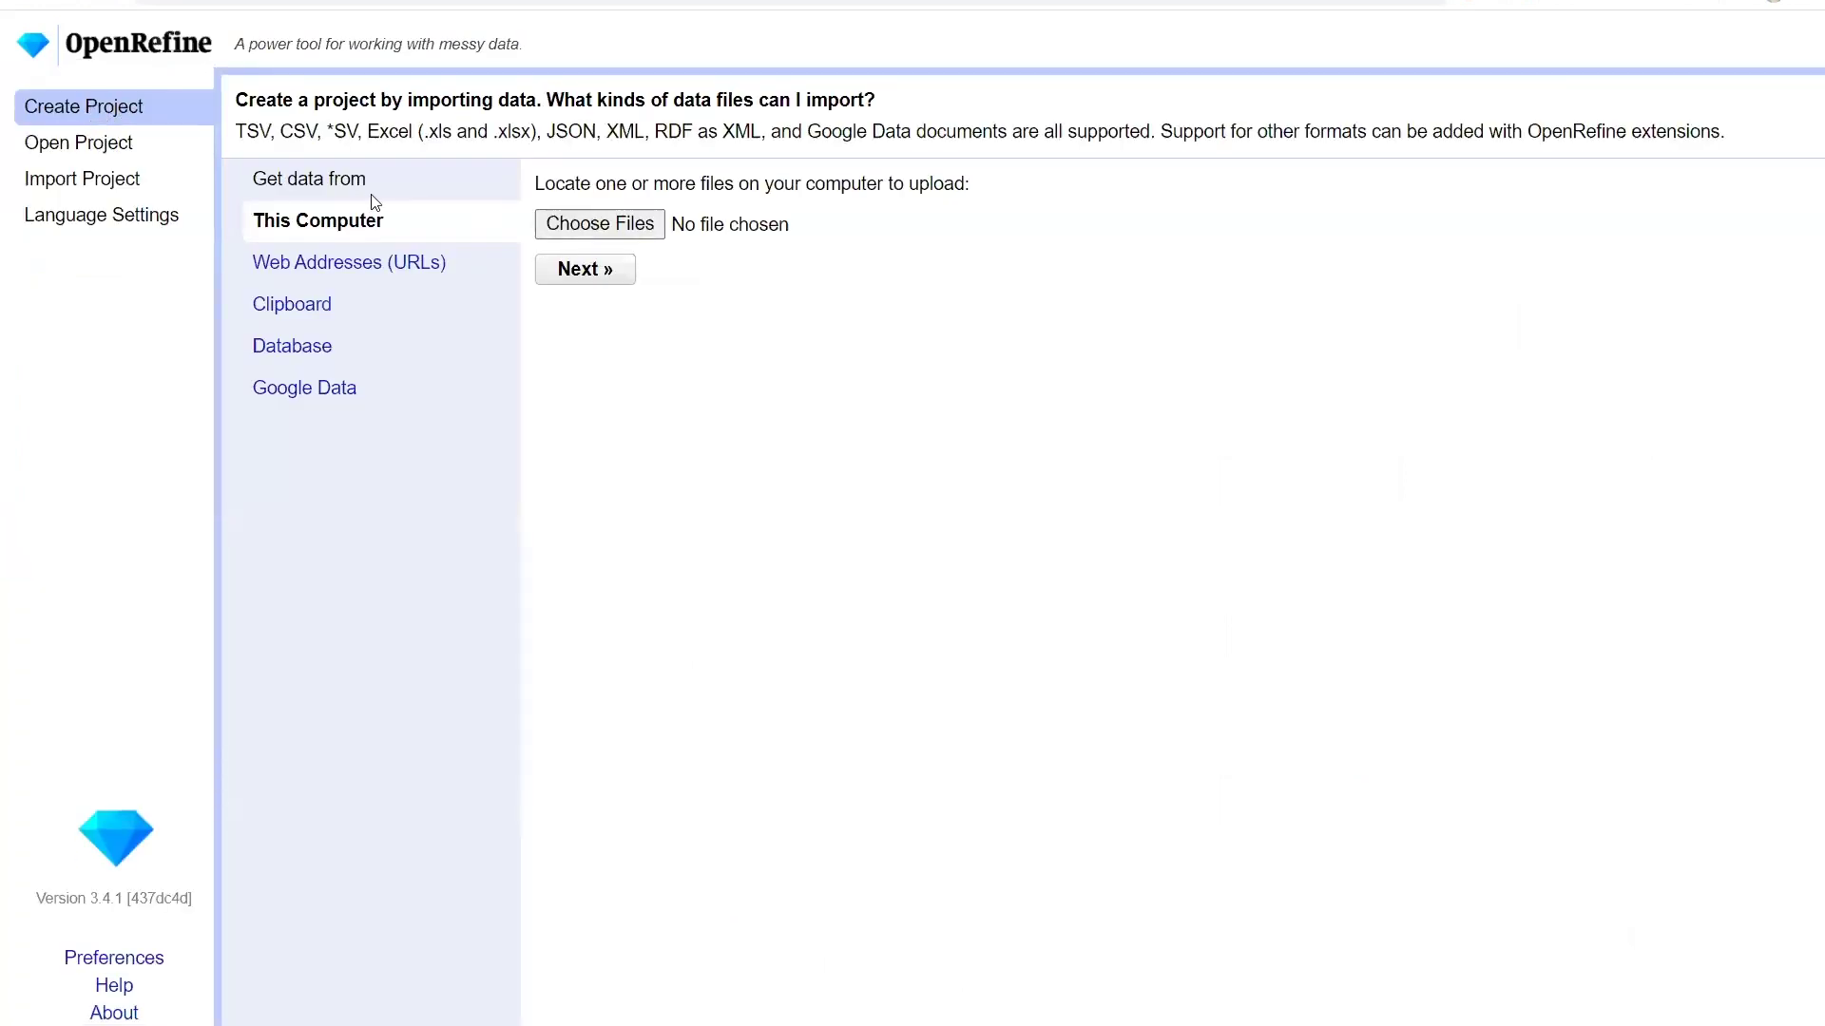
pyautogui.click(83, 154)
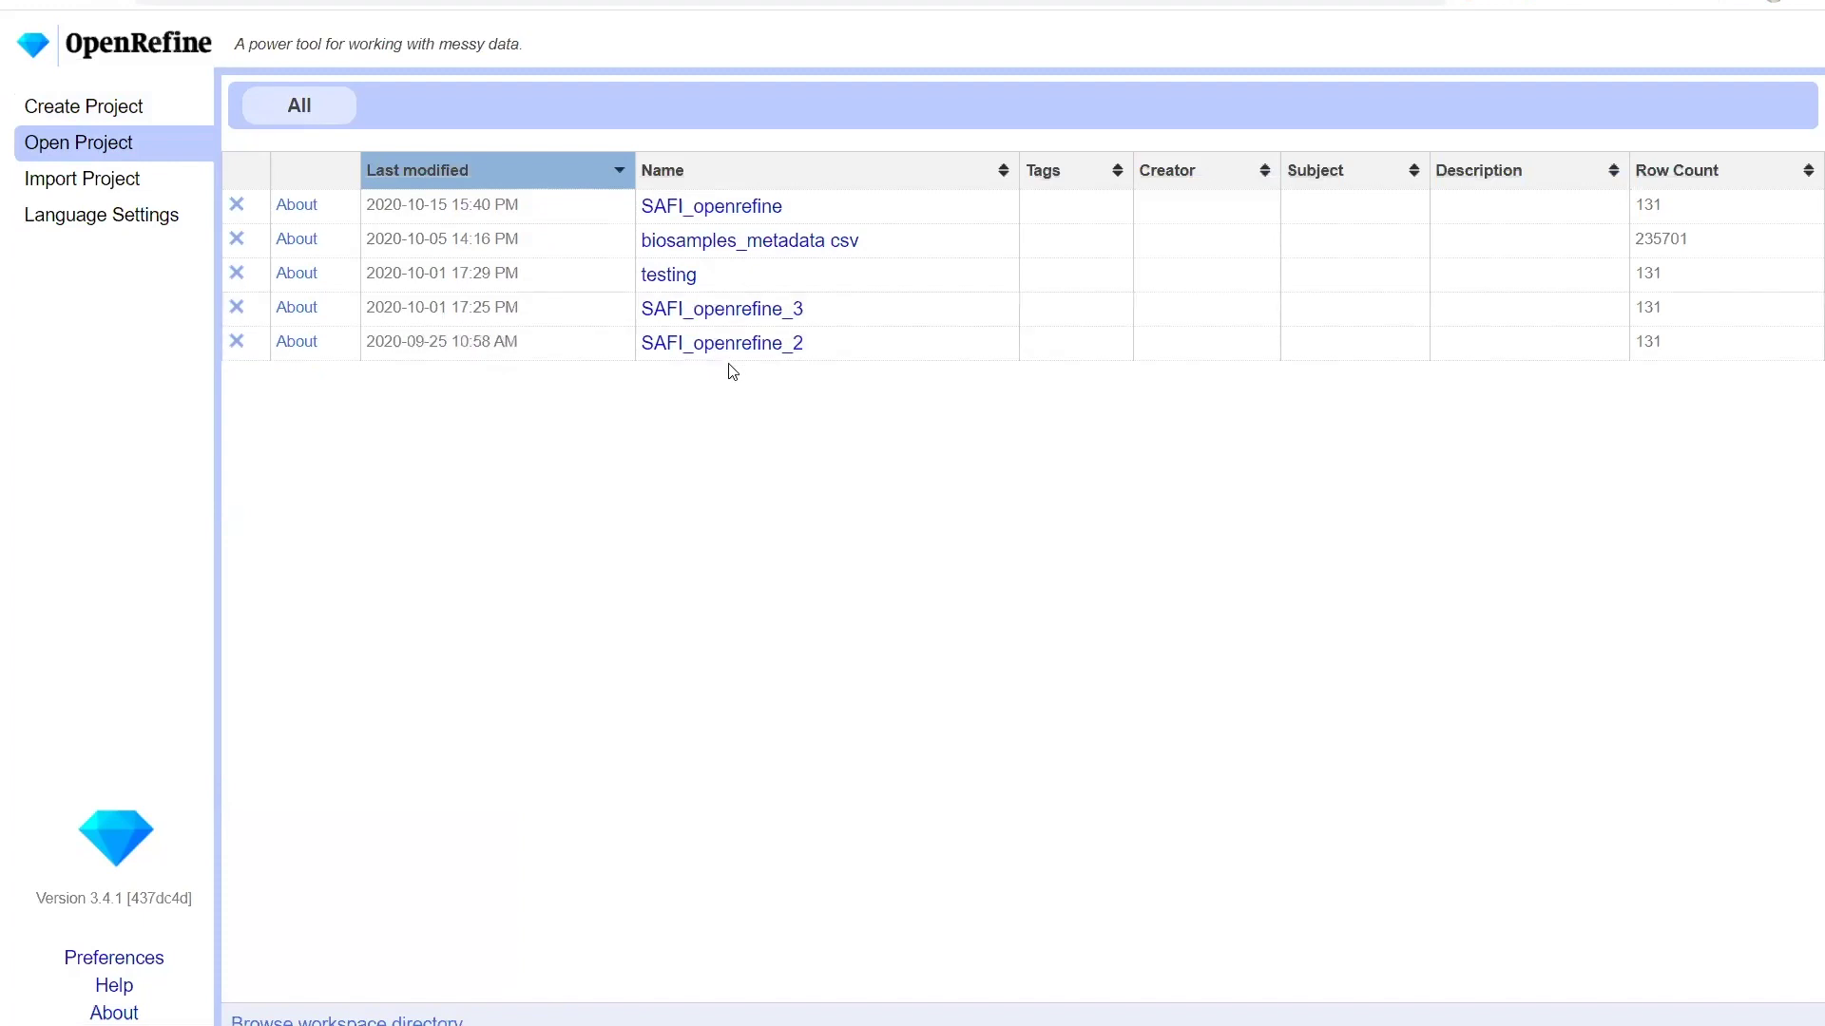
pyautogui.click(714, 209)
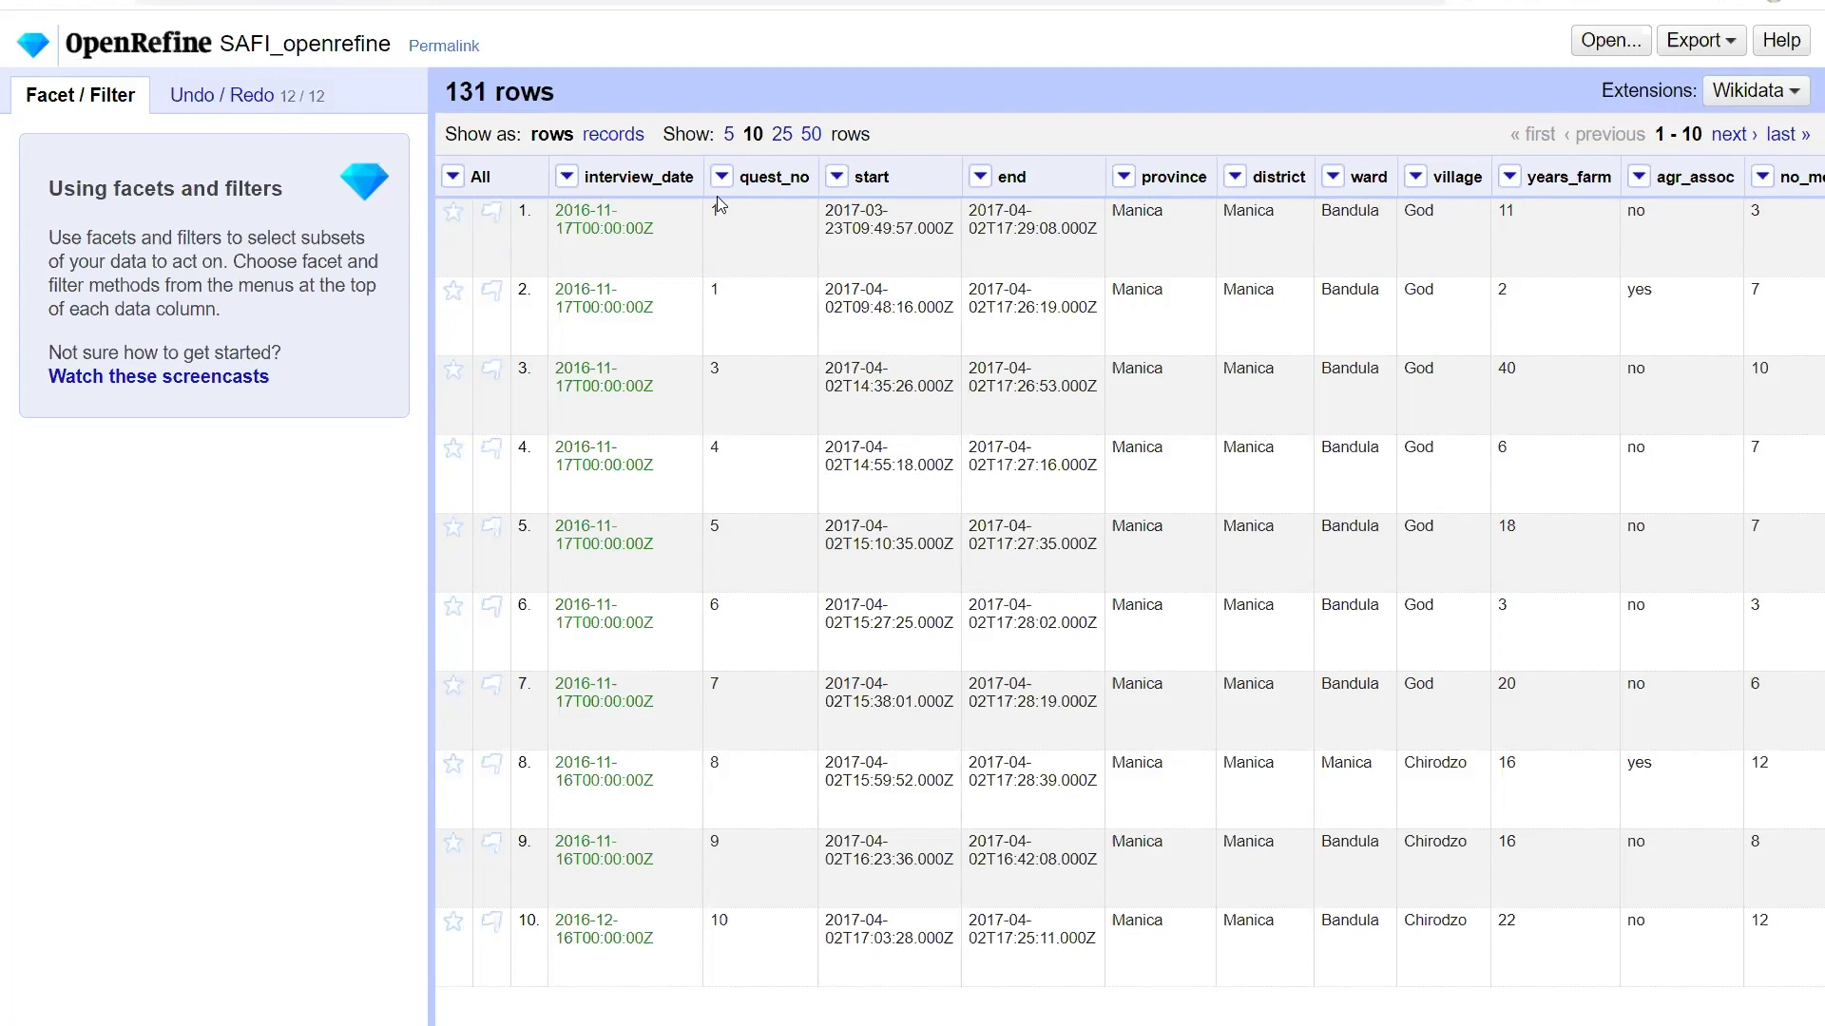
pyautogui.click(1711, 54)
pyautogui.click(1711, 54)
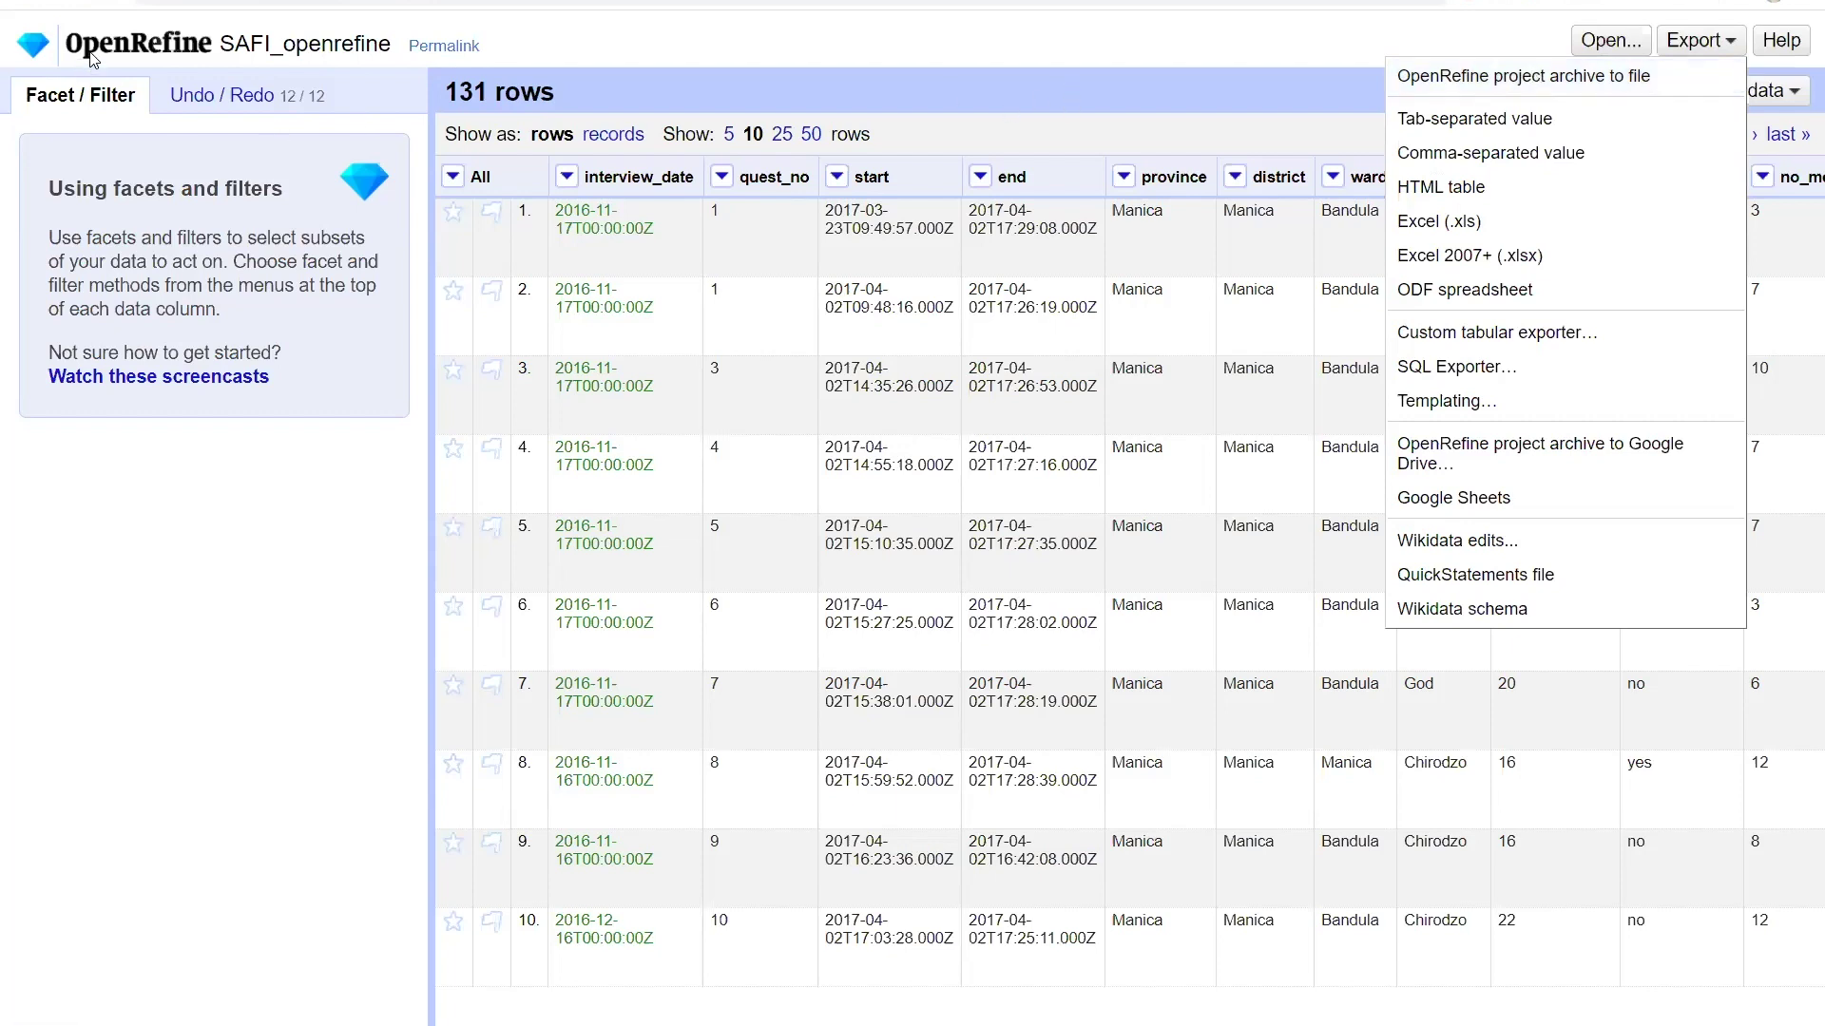
# - View the project list and import page, and reopen SAFI_openrefine to examine its export formats
pyautogui.click(128, 49)
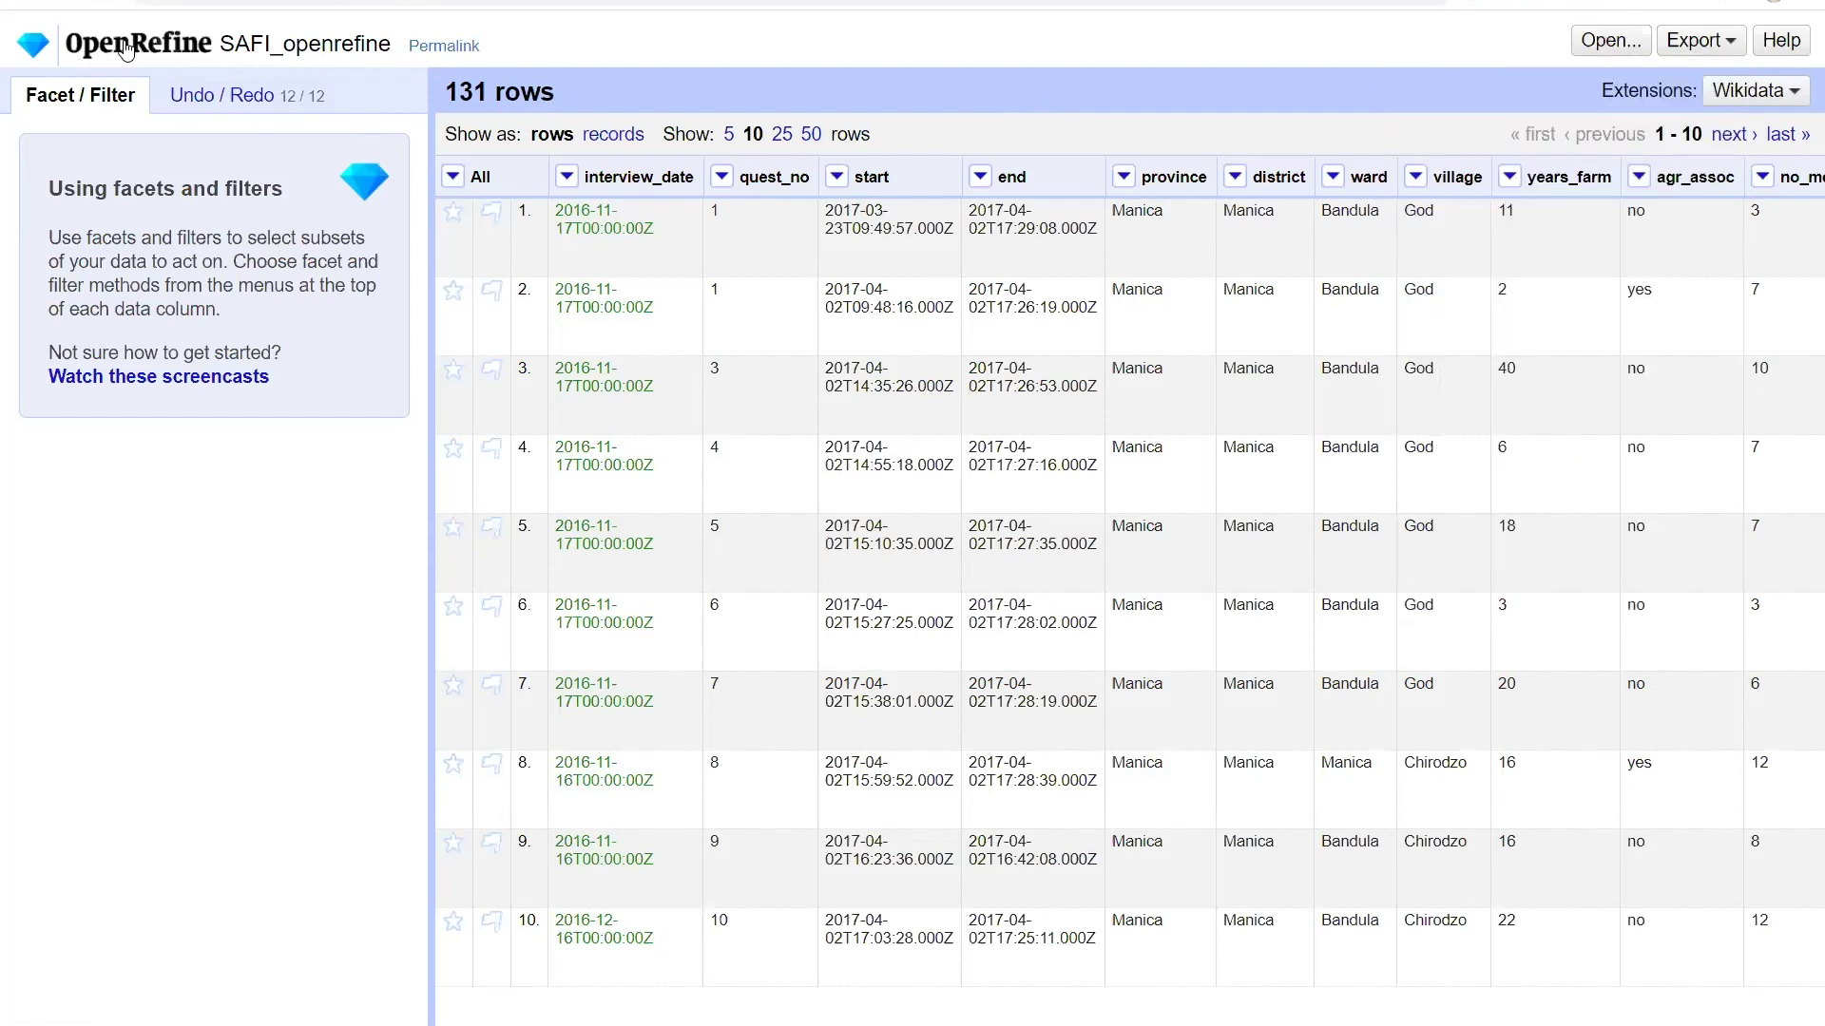
pyautogui.click(92, 42)
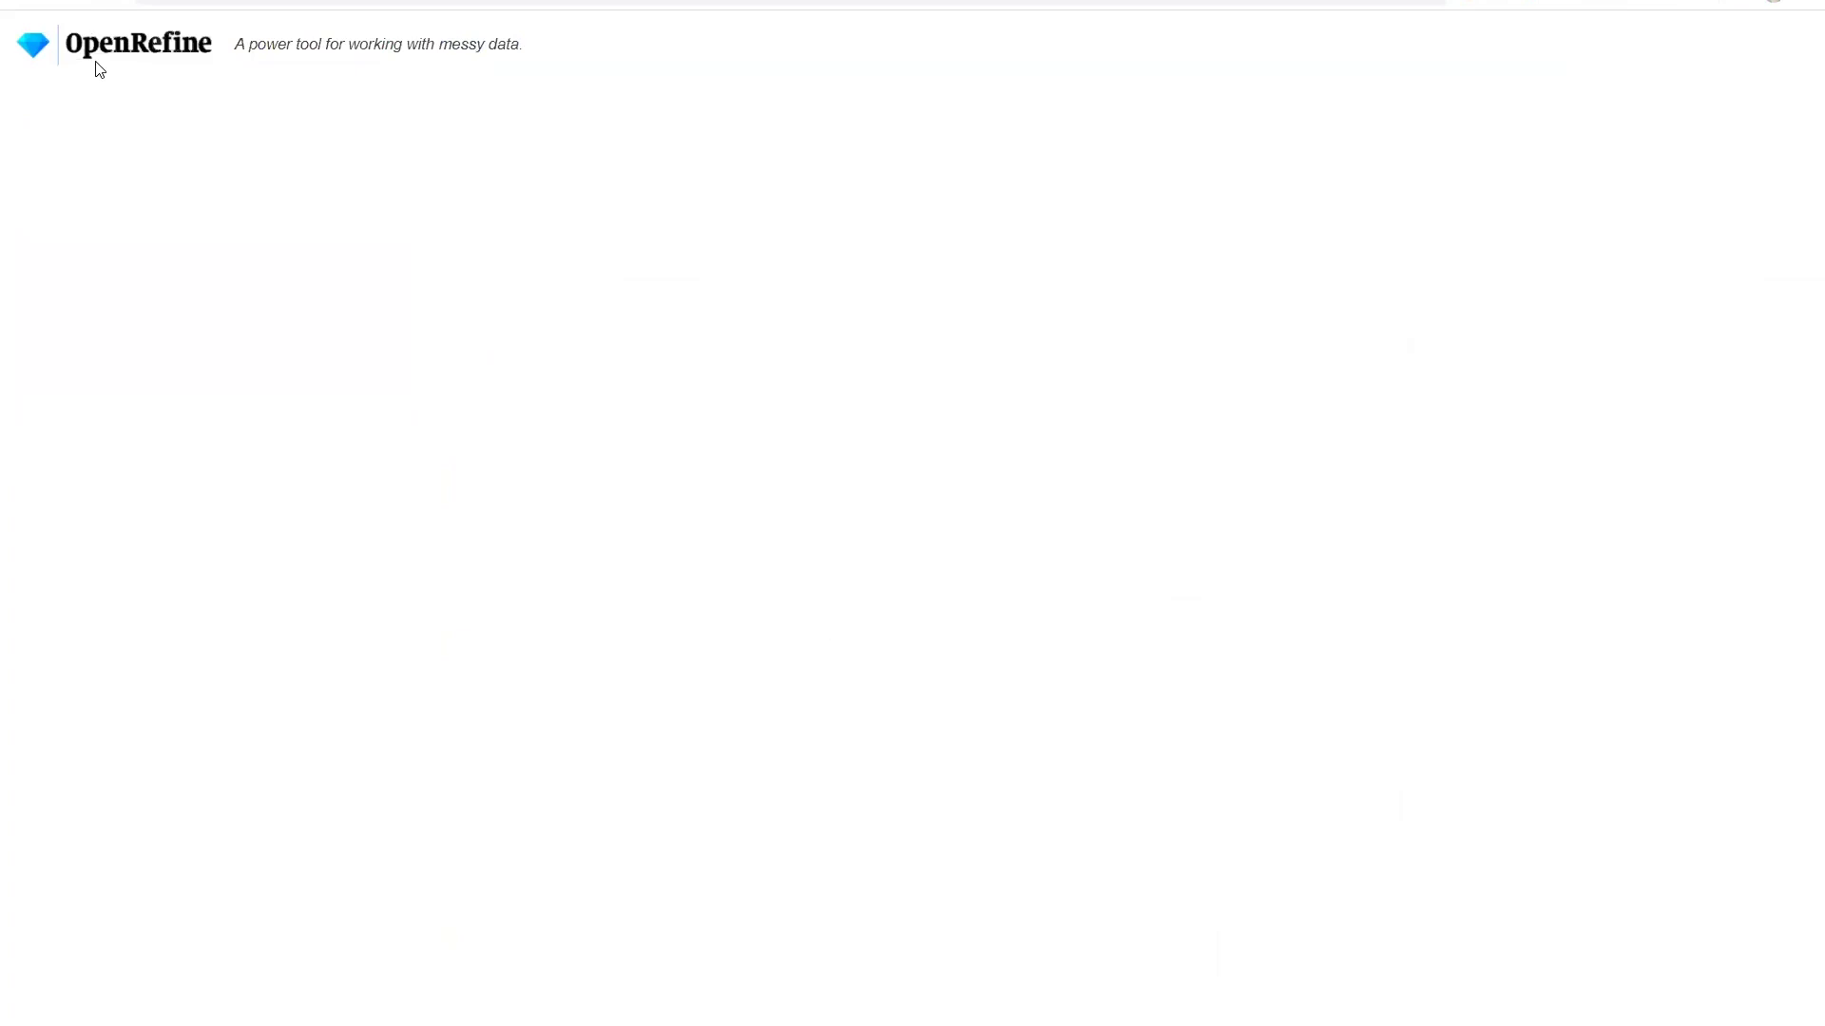
pyautogui.click(76, 152)
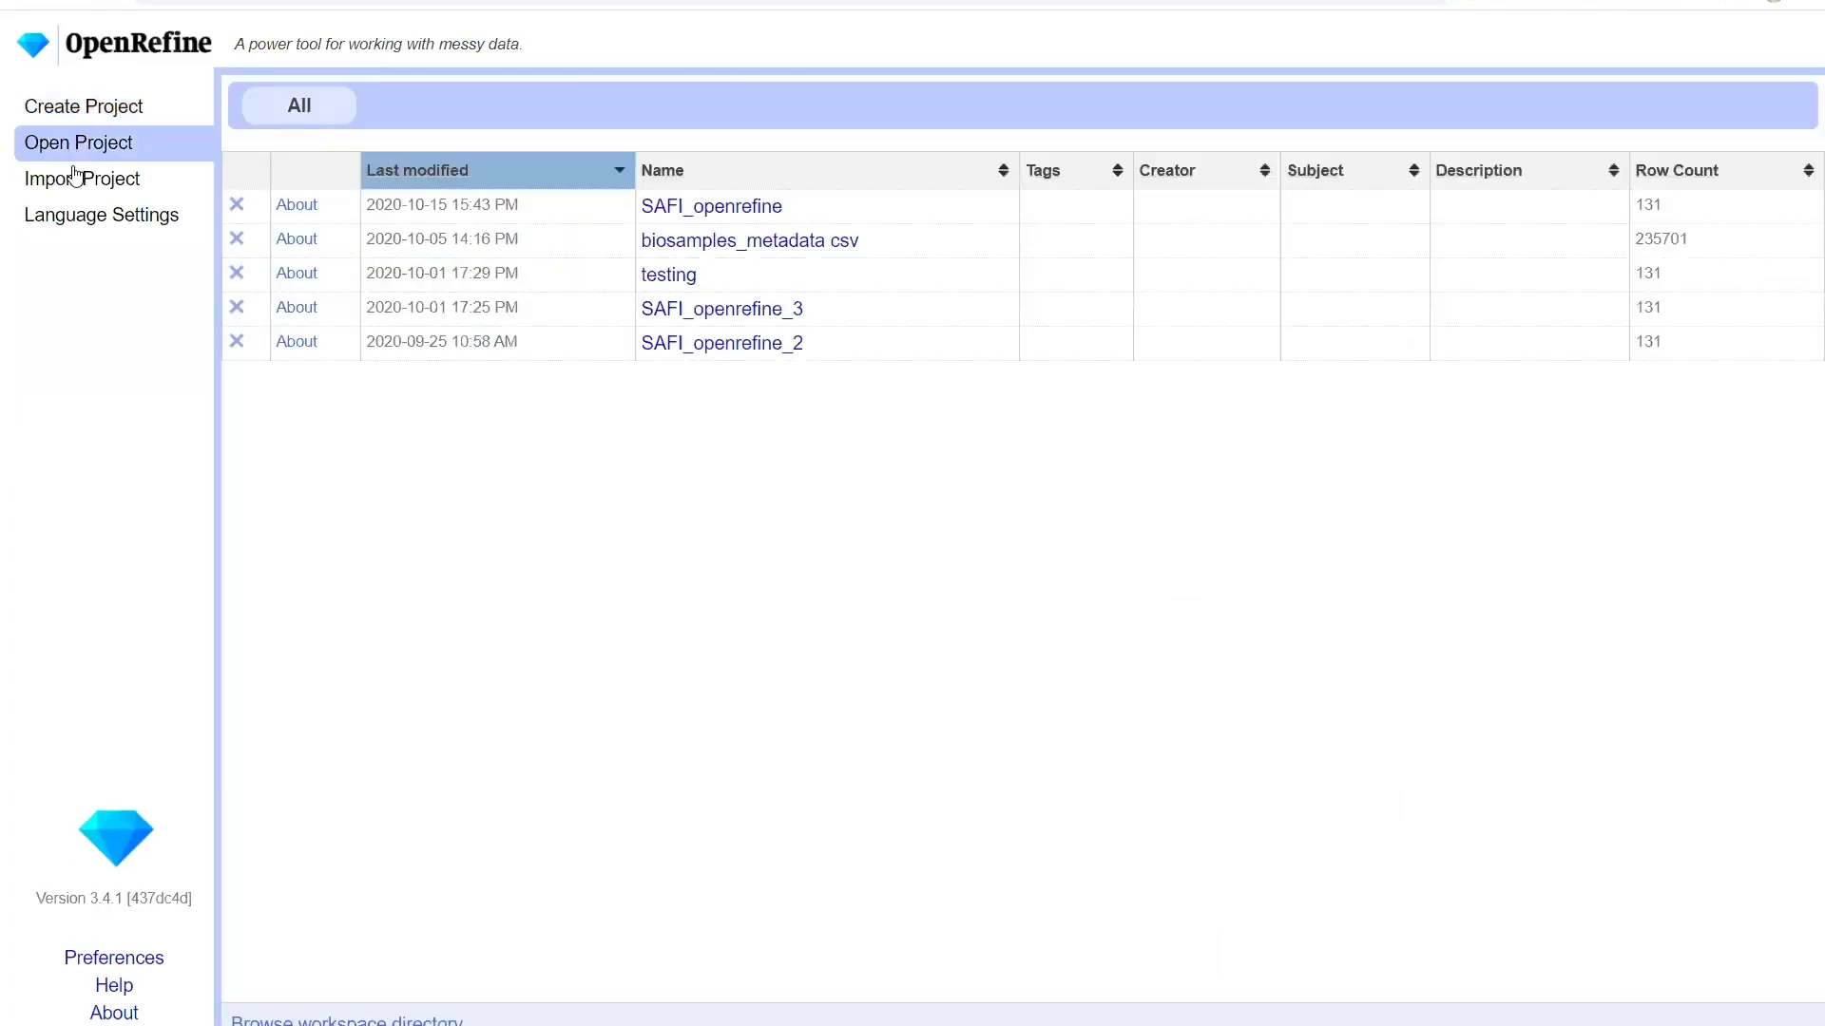
pyautogui.click(64, 190)
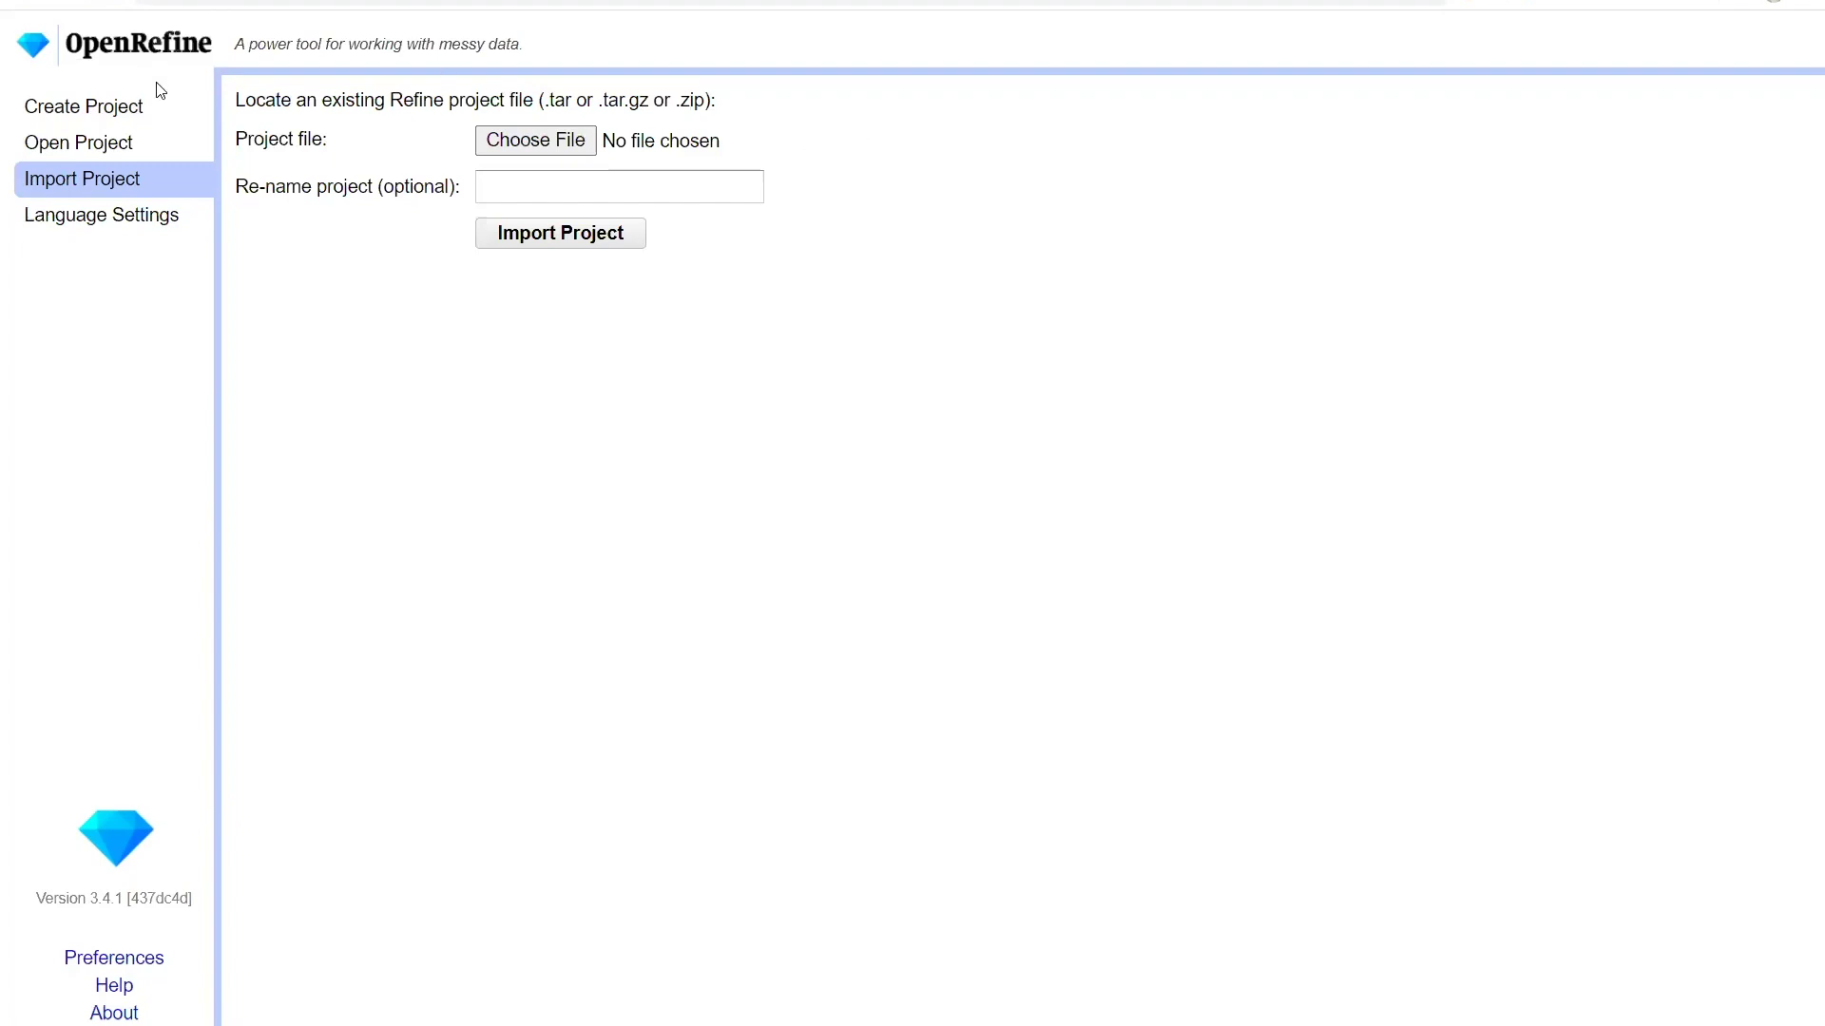
pyautogui.click(84, 152)
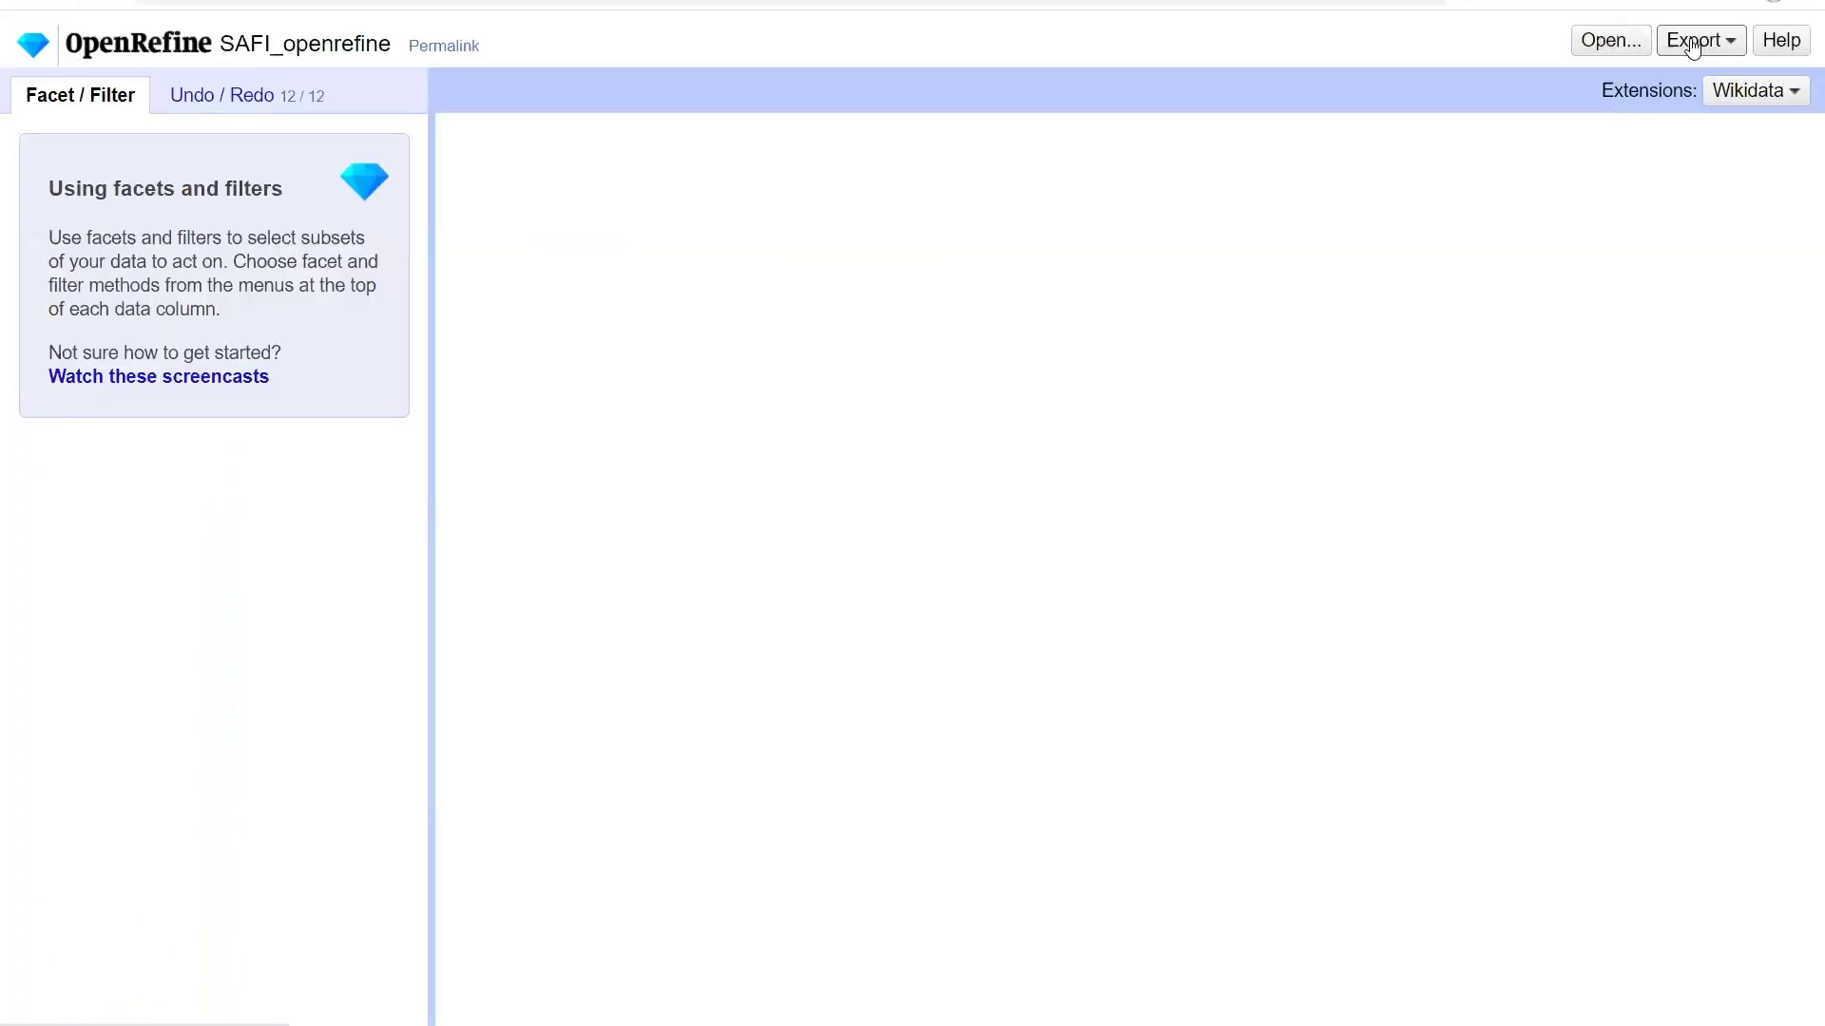
pyautogui.click(1722, 46)
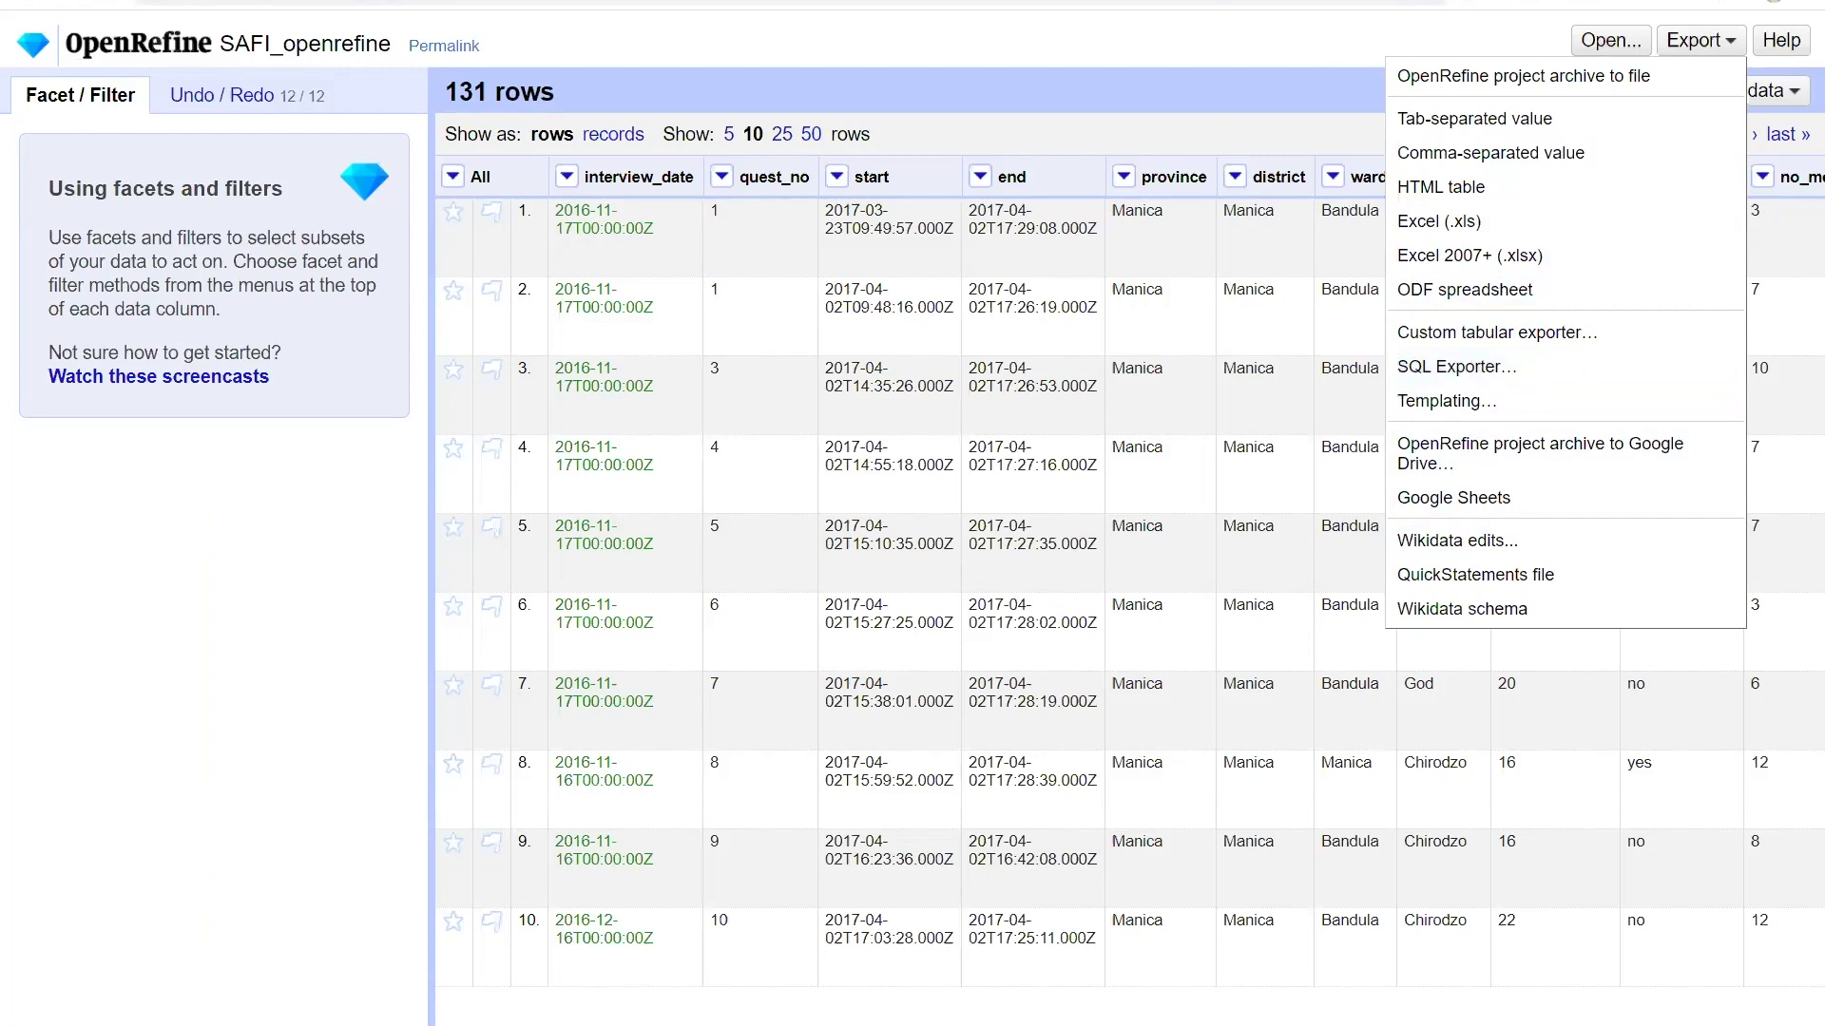
# - Switch to the Data Carpentry lesson site and open the Other Resources in OpenRefine episode from the lesson schedule
pyautogui.hotkey('ctrl', 'Tab')
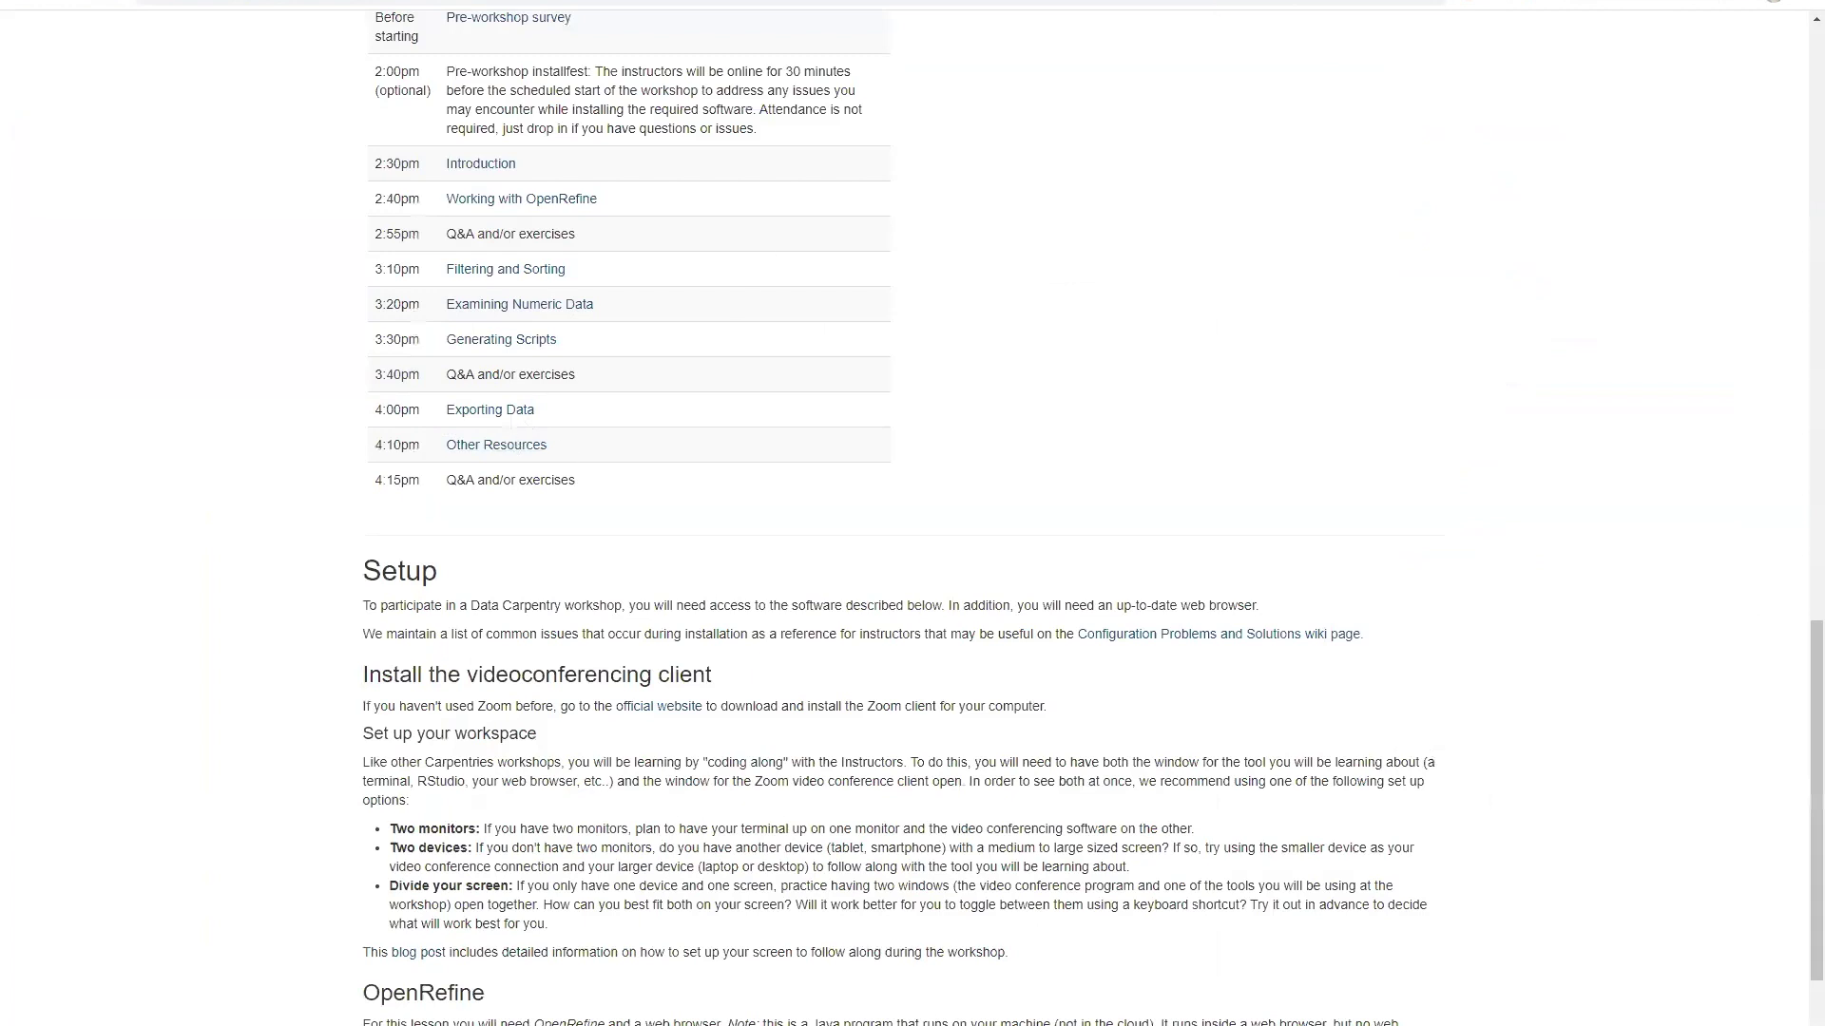
pyautogui.click(481, 164)
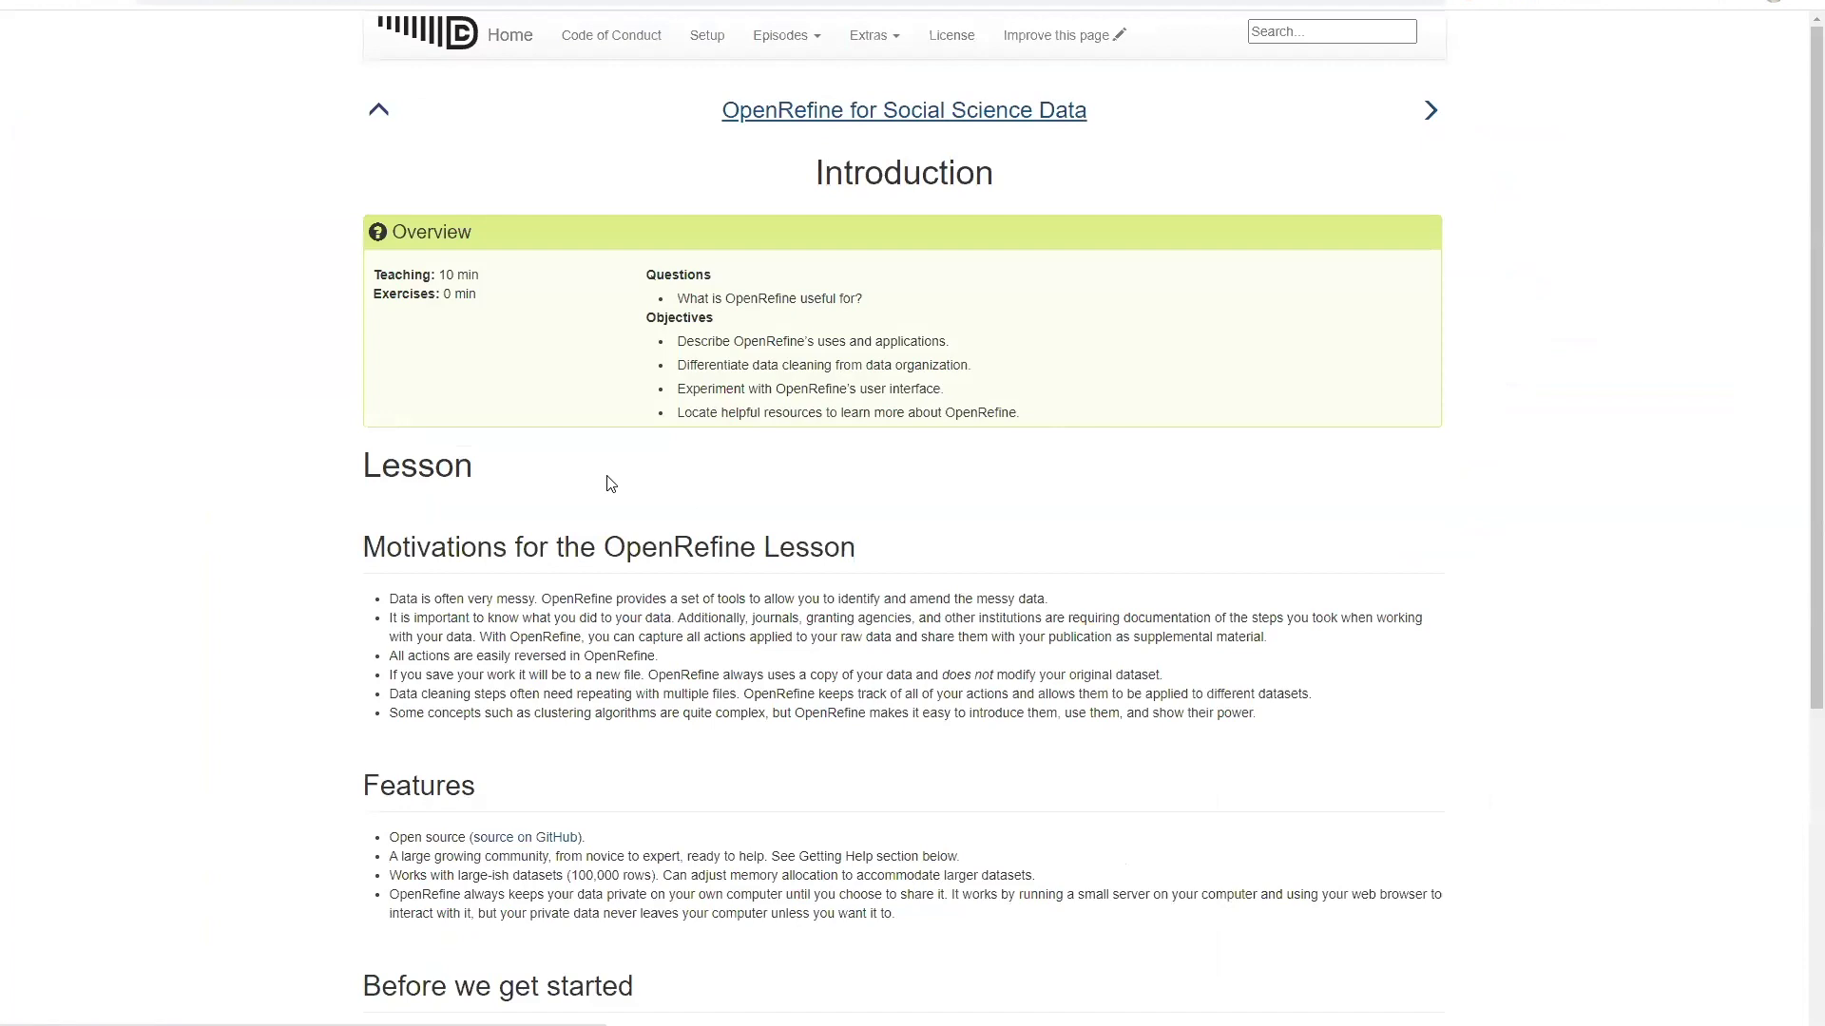
pyautogui.hotkey('alt', 'Left')
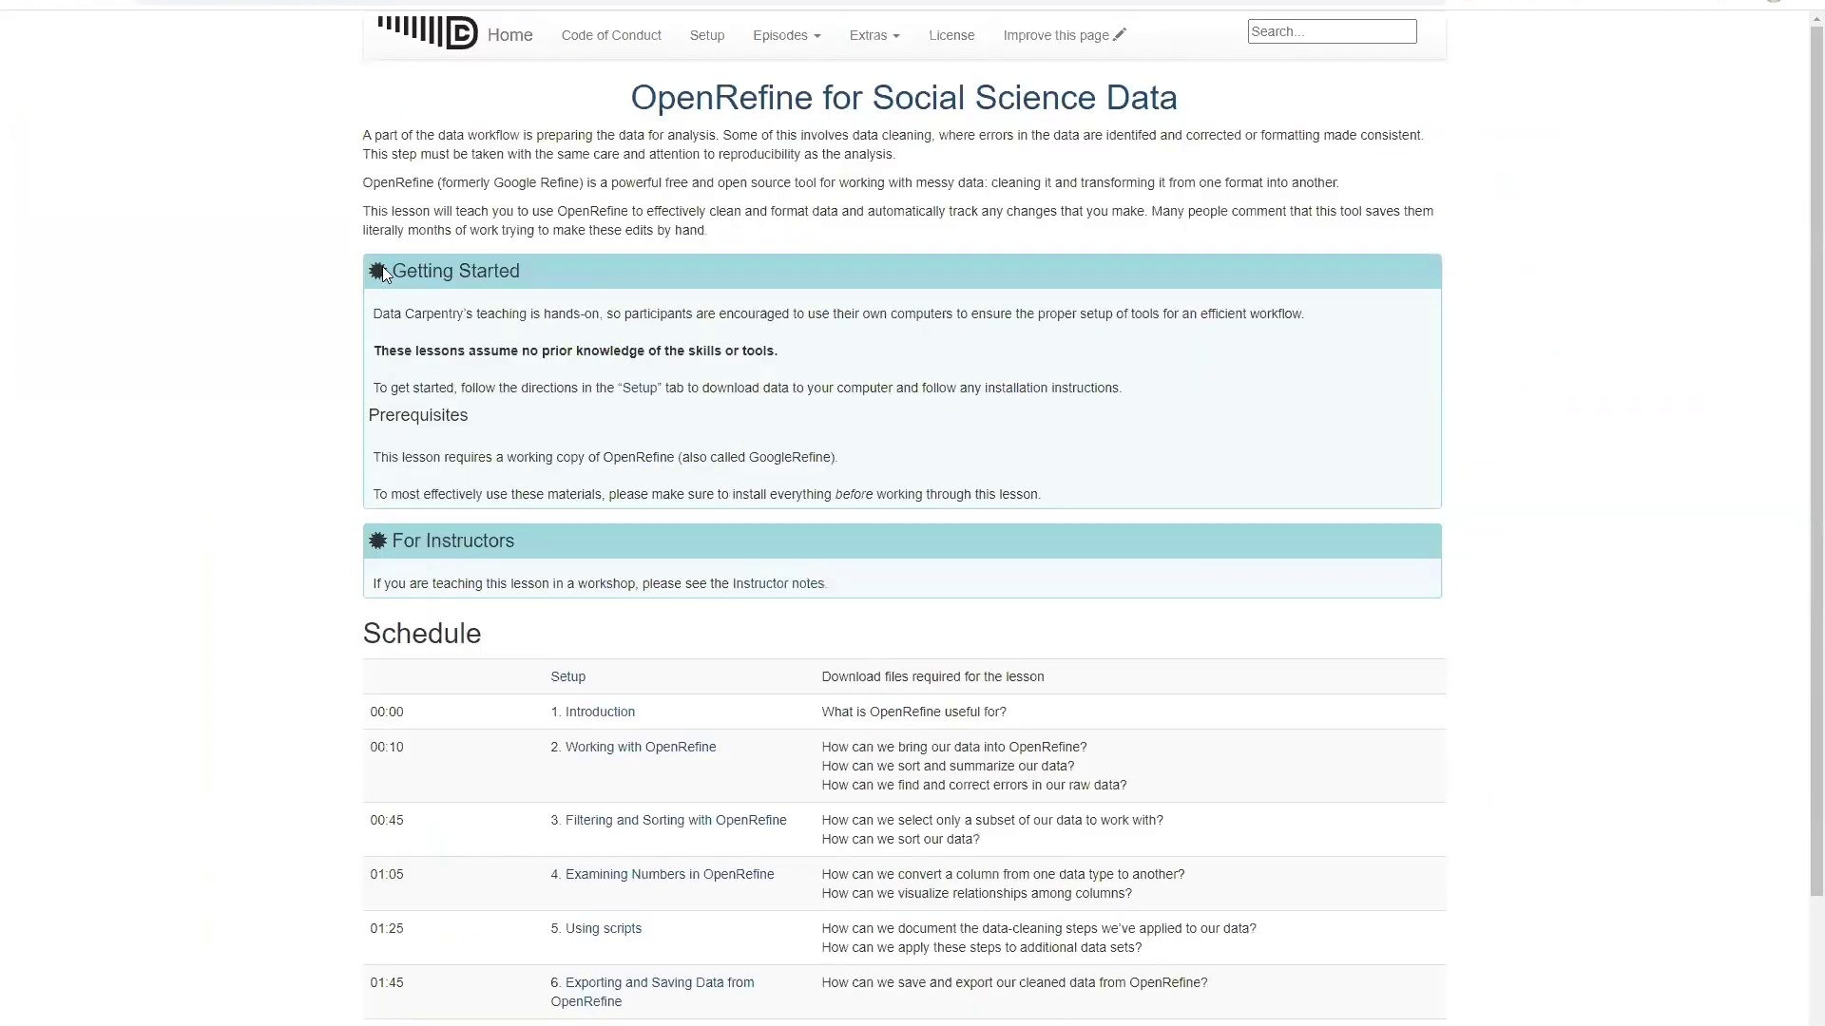
pyautogui.scroll(-2, 627, 518)
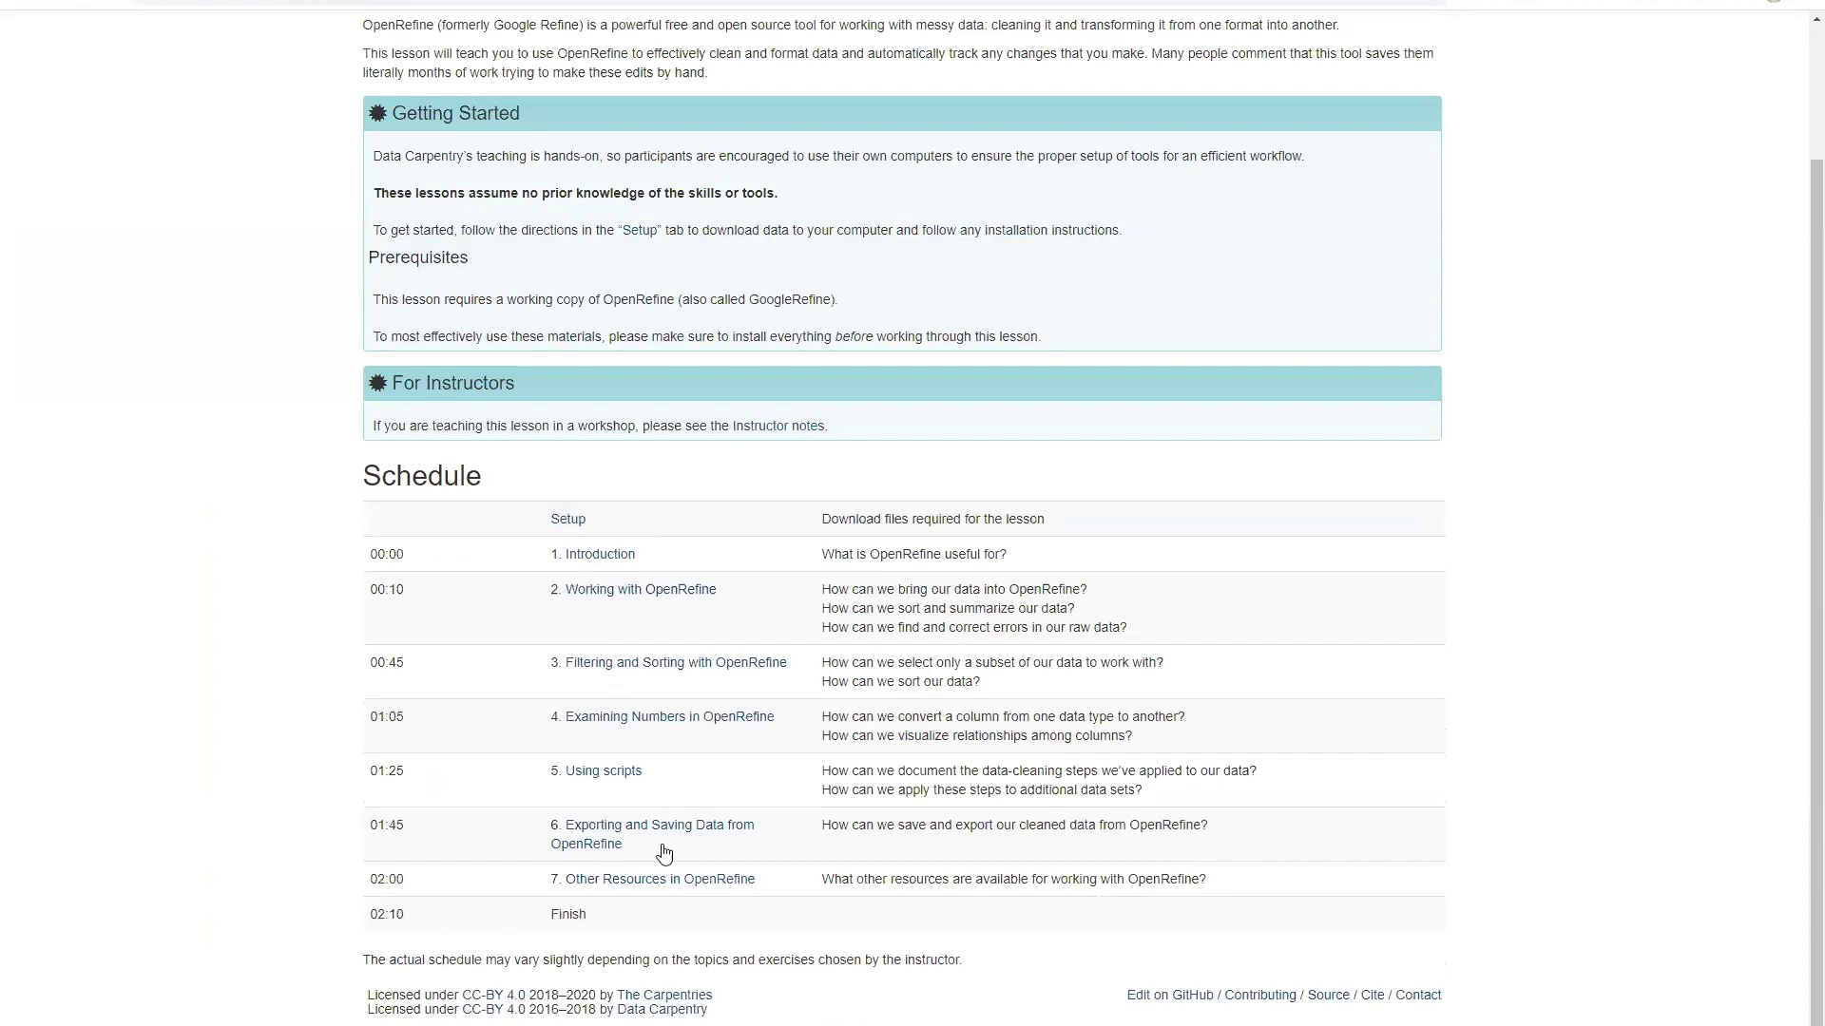
pyautogui.click(614, 884)
pyautogui.scroll(-1, 1010, 611)
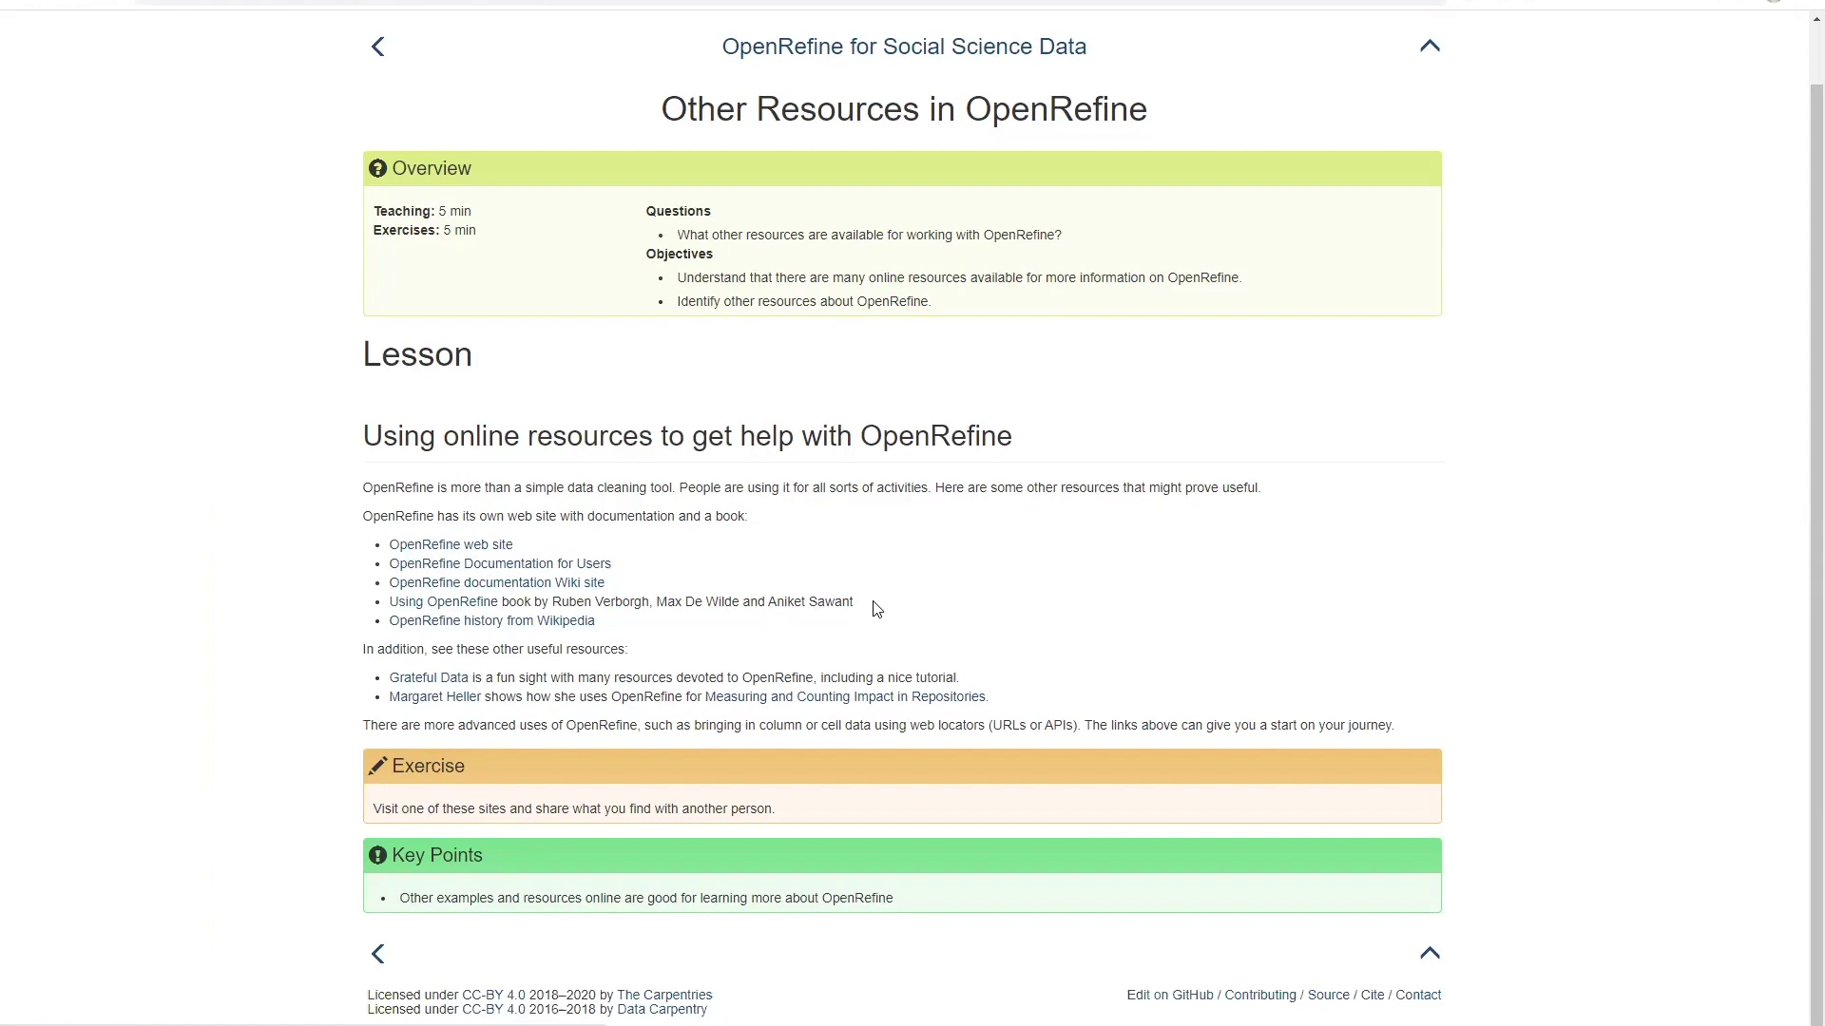
# - Open the WorldCat record of the Using OpenRefine book, and view the index of its online copy
pyautogui.click(473, 610)
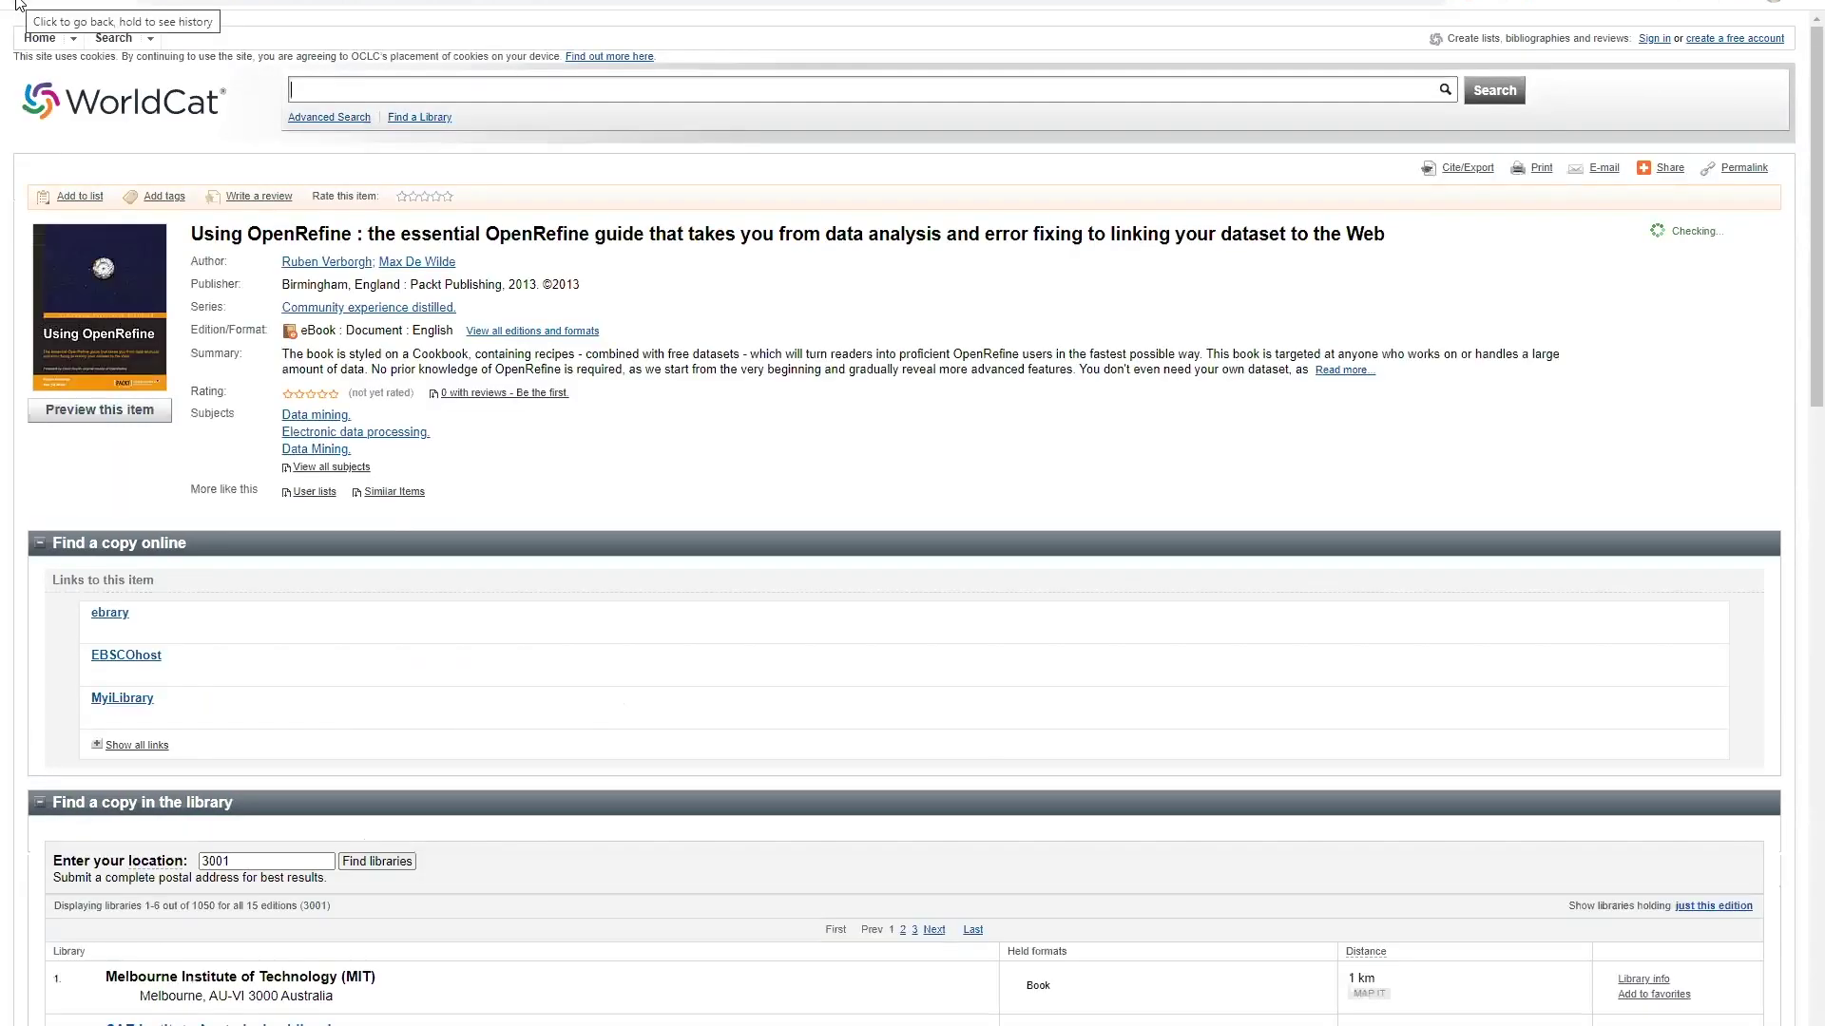
pyautogui.click(16, 4)
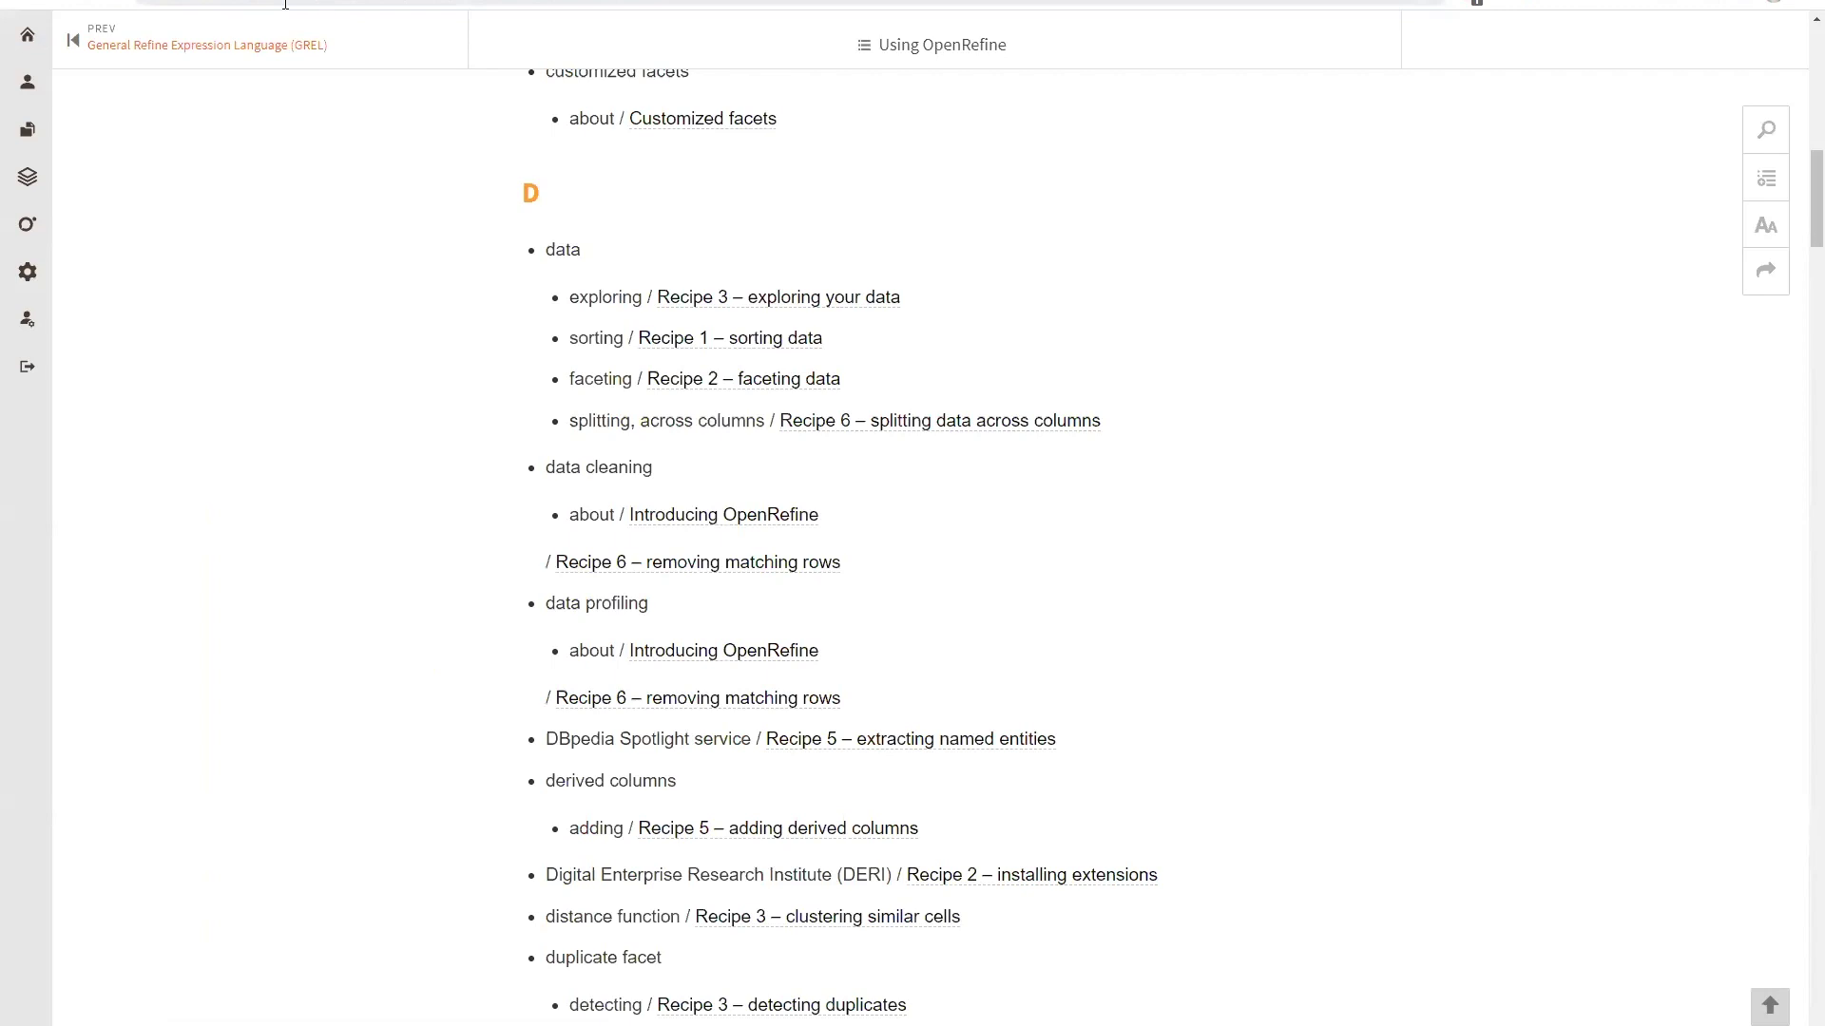
pyautogui.click(258, 53)
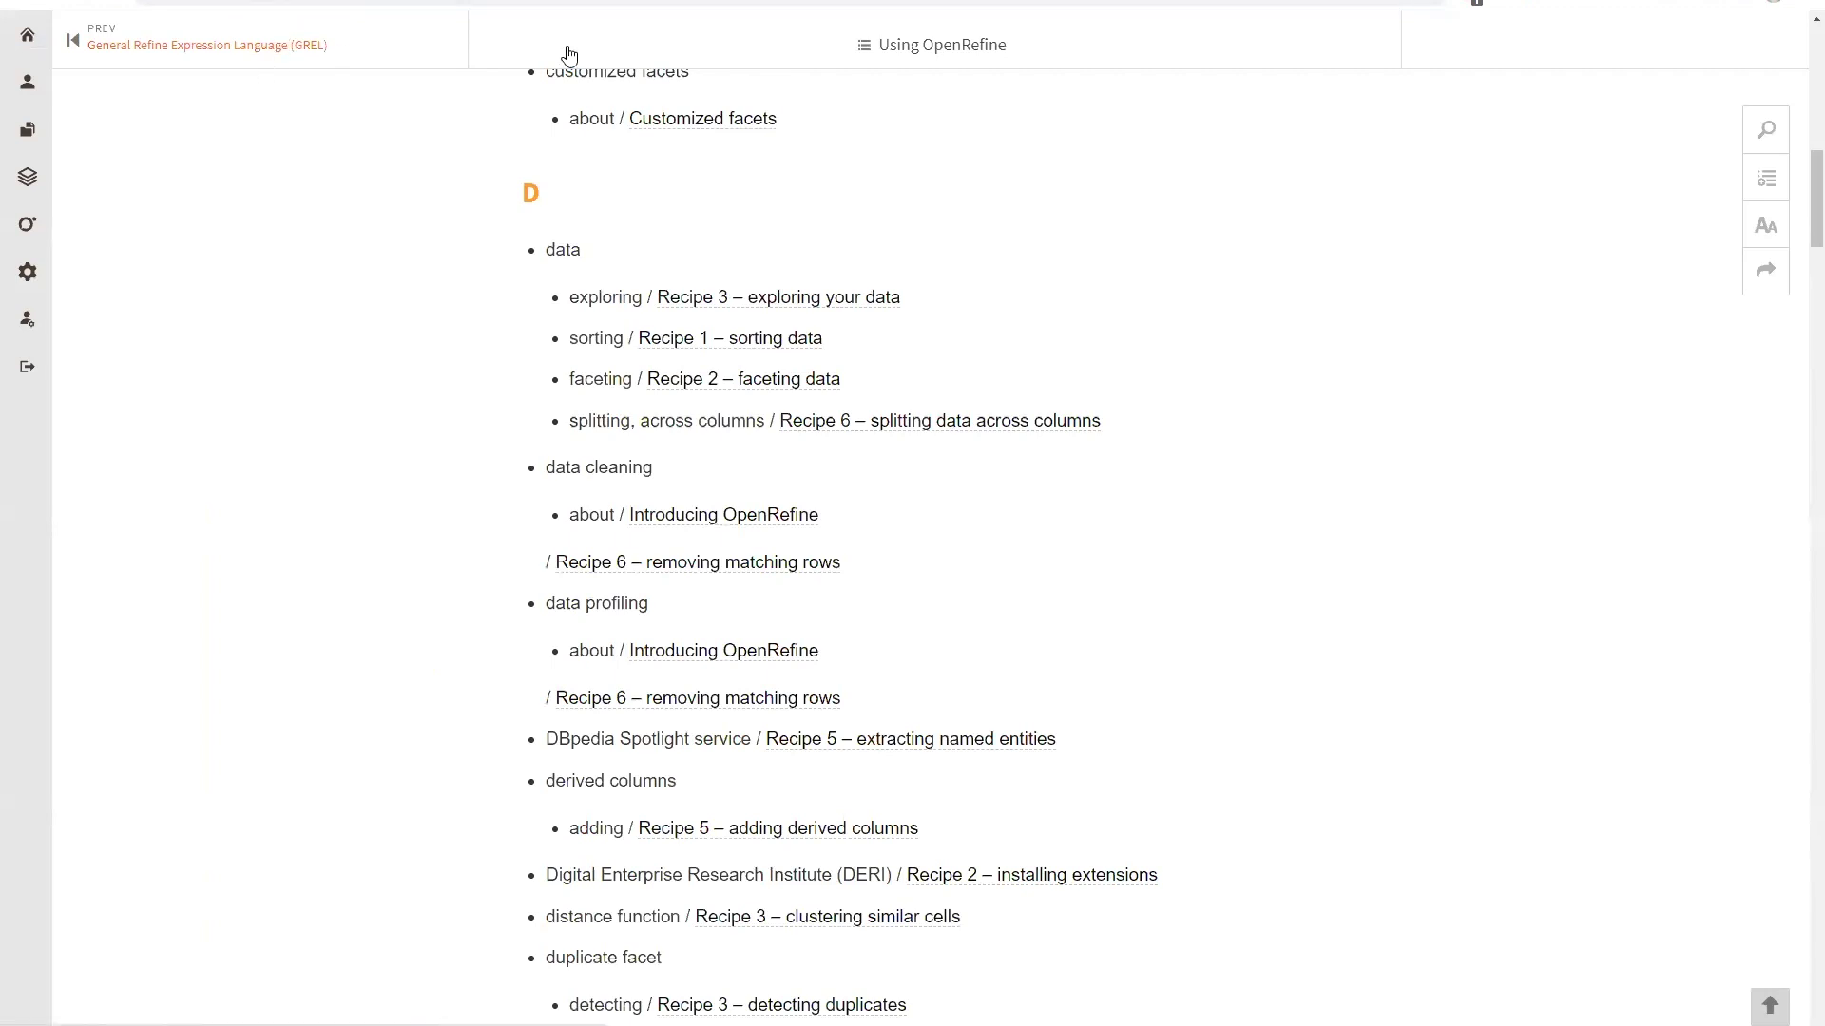